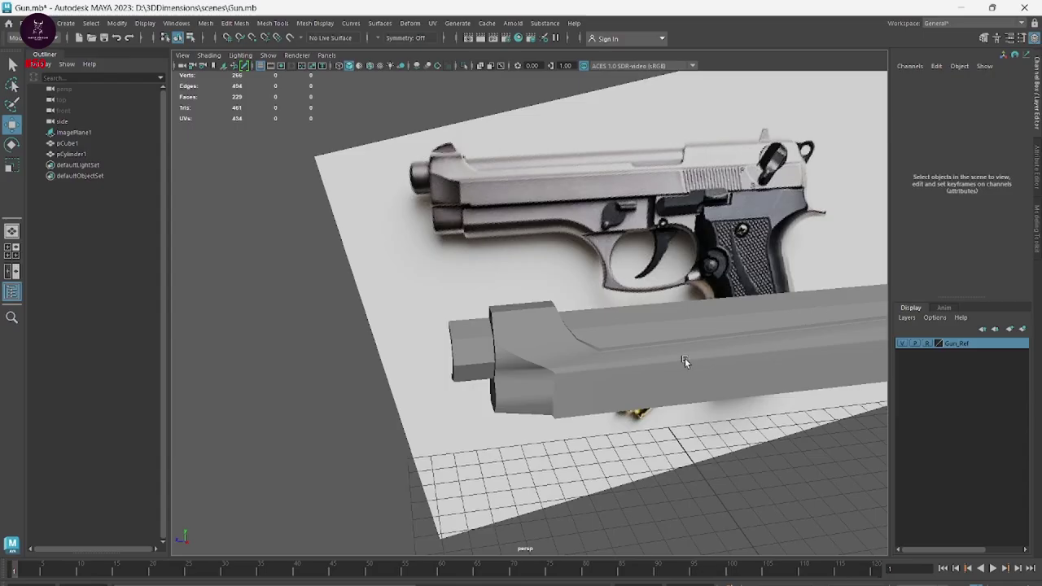
Orbit the perspective view around the slide model and the pistol reference image
{"action": "mouse_move", "coordinate": [685, 358]}
{"action": "left_mouse_down", "text": "alt"}
{"action": "mouse_move", "coordinate": [644, 365]}
{"action": "mouse_move", "coordinate": [449, 335]}
{"action": "mouse_move", "coordinate": [457, 361]}
{"action": "mouse_move", "coordinate": [480, 341]}
{"action": "mouse_move", "coordinate": [550, 340]}
{"action": "mouse_move", "coordinate": [493, 329]}
{"action": "mouse_move", "coordinate": [481, 383]}
{"action": "mouse_move", "coordinate": [624, 409]}
{"action": "mouse_move", "coordinate": [568, 406]}
{"action": "left_mouse_up", "text": "alt"}
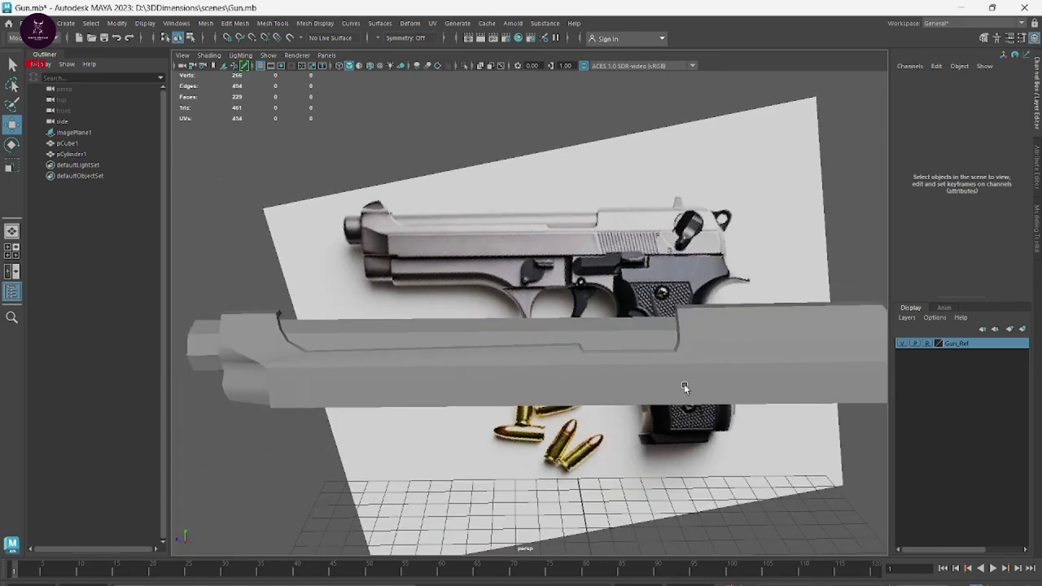
Switch to the four-view layout and zoom the side view in on the front sight
{"action": "mouse_move", "coordinate": [684, 383]}
{"action": "left_mouse_down", "text": "alt"}
{"action": "mouse_move", "coordinate": [719, 274]}
{"action": "mouse_move", "coordinate": [574, 301]}
{"action": "mouse_move", "coordinate": [582, 309]}
{"action": "mouse_move", "coordinate": [598, 284]}
{"action": "mouse_move", "coordinate": [607, 355]}
{"action": "mouse_move", "coordinate": [513, 366]}
{"action": "mouse_move", "coordinate": [615, 401]}
{"action": "mouse_move", "coordinate": [669, 368]}
{"action": "left_mouse_up", "text": "alt"}
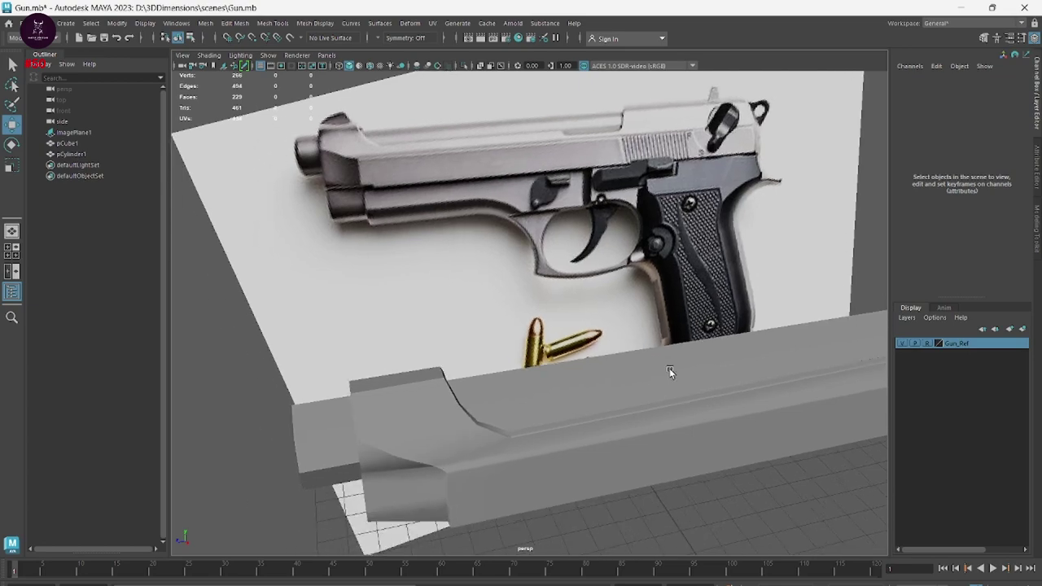
{"action": "key", "text": "space"}
{"action": "key", "text": "space"}
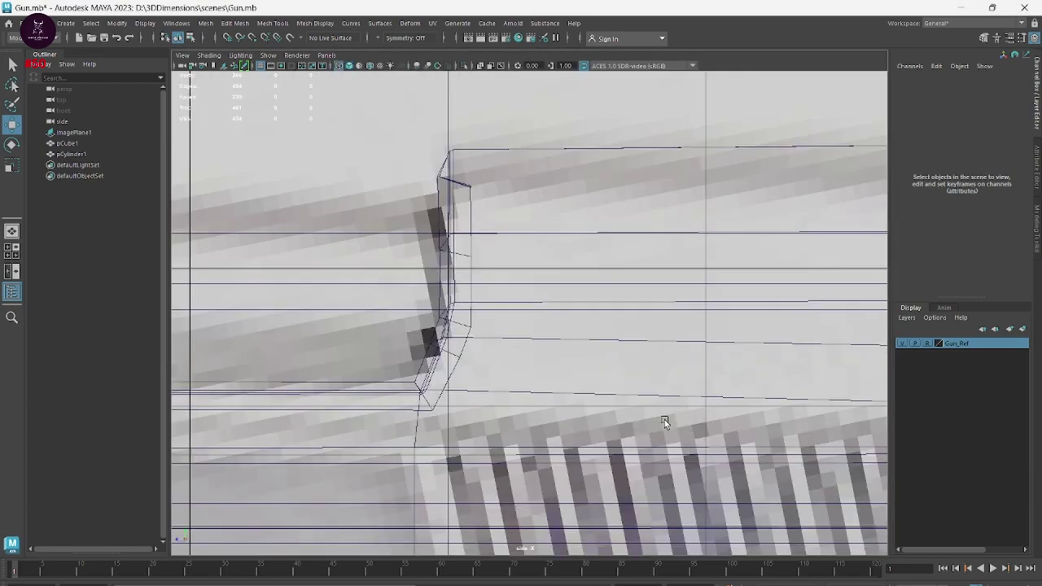
{"action": "scroll", "coordinate": [662, 421], "scroll_direction": "down", "scroll_amount": 5}
{"action": "scroll", "coordinate": [827, 462], "scroll_direction": "up", "scroll_amount": 3}
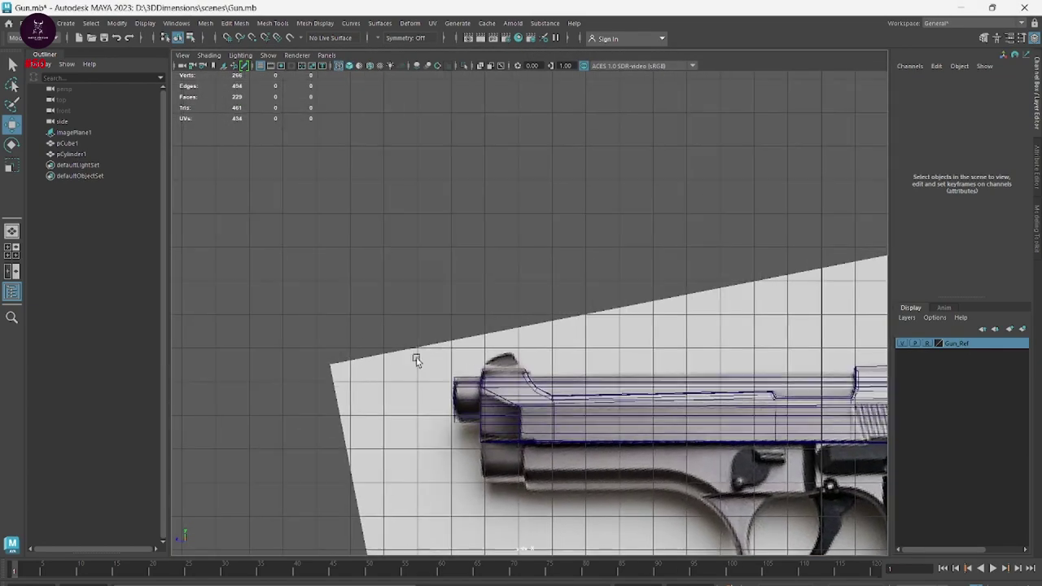
{"action": "scroll", "coordinate": [418, 361], "scroll_direction": "down", "scroll_amount": 5}
{"action": "middle_click_drag", "start_coordinate": [879, 451], "coordinate": [713, 275], "text": "alt"}
{"action": "scroll", "coordinate": [398, 420], "scroll_direction": "down", "scroll_amount": 2}
{"action": "scroll", "coordinate": [398, 420], "scroll_direction": "up", "scroll_amount": 2}
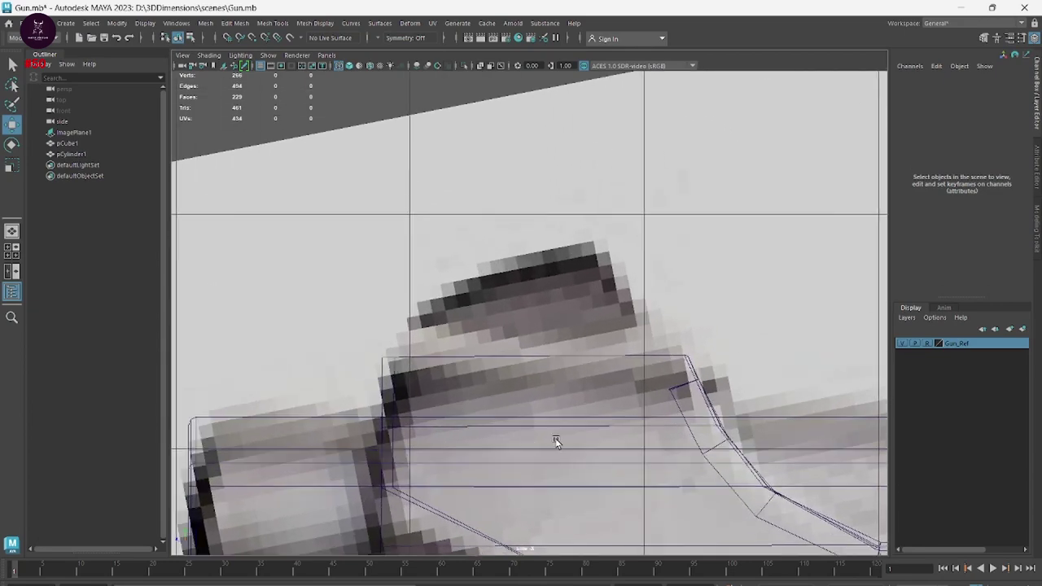
{"action": "scroll", "coordinate": [579, 425], "scroll_direction": "up", "scroll_amount": 2}
{"action": "scroll", "coordinate": [619, 342], "scroll_direction": "up", "scroll_amount": 1}
Select the slide mesh pCube1 and switch it to face selection mode
{"action": "right_click", "coordinate": [571, 252]}
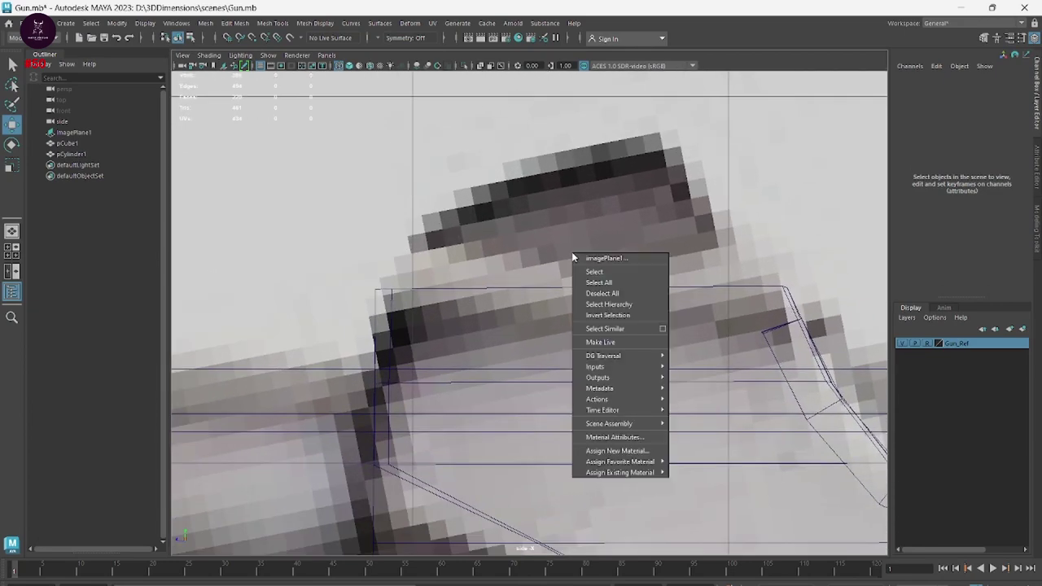
{"action": "left_click", "coordinate": [490, 323]}
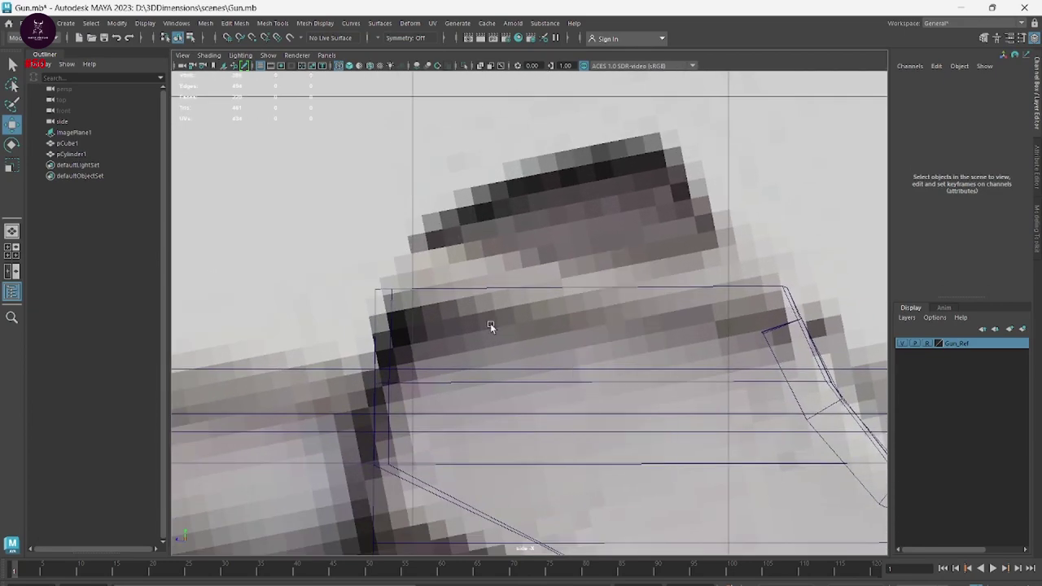
{"action": "left_click", "coordinate": [407, 367]}
{"action": "right_click", "coordinate": [408, 368]}
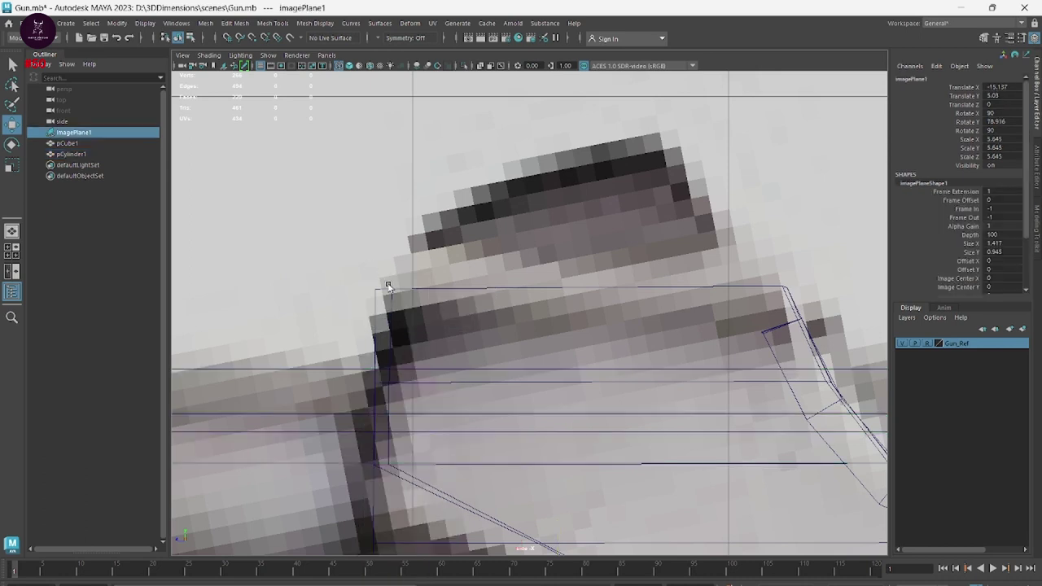
{"action": "left_click", "coordinate": [389, 303]}
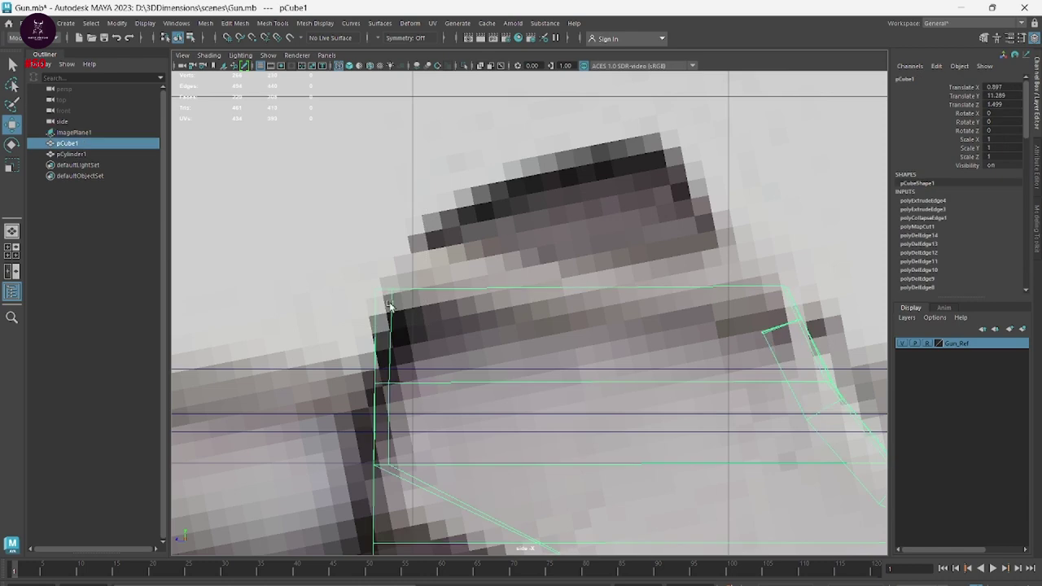
{"action": "right_click", "coordinate": [391, 307]}
{"action": "left_click", "coordinate": [390, 334]}
Select the slide's front end face and top strip faces, then extrude them with Ctrl+E
{"action": "key", "text": "space"}
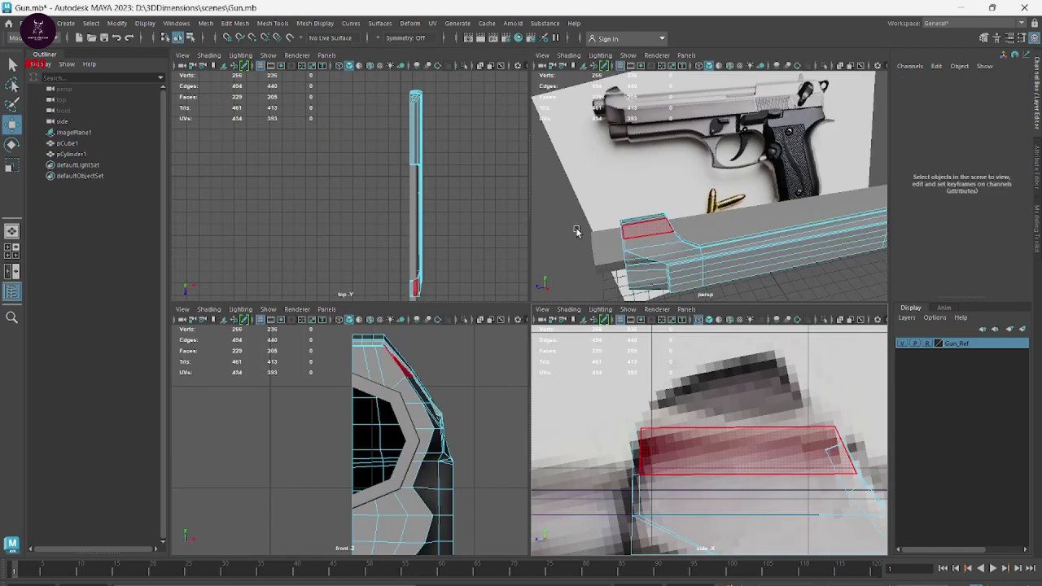
{"action": "scroll", "coordinate": [635, 252], "scroll_direction": "up", "scroll_amount": 3}
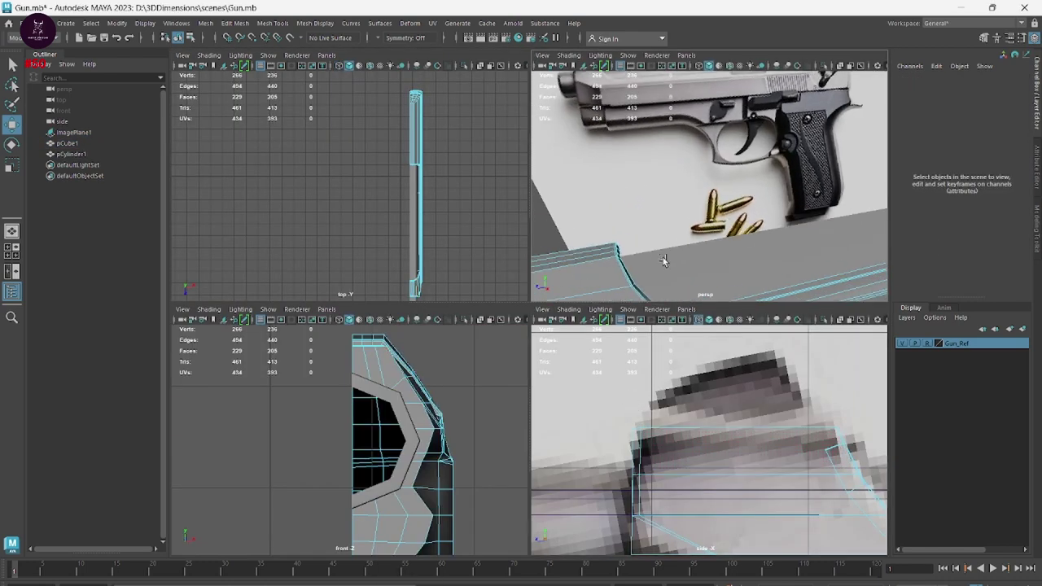
{"action": "scroll", "coordinate": [692, 244], "scroll_direction": "up", "scroll_amount": 3}
{"action": "scroll", "coordinate": [743, 240], "scroll_direction": "up", "scroll_amount": 2}
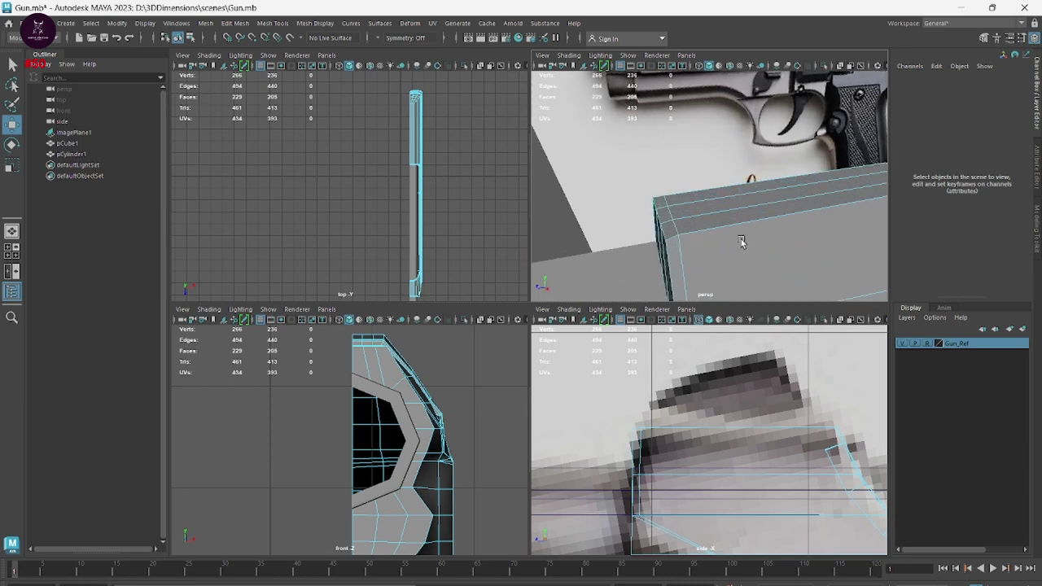
{"action": "left_click_drag", "start_coordinate": [739, 235], "coordinate": [618, 225], "text": "alt"}
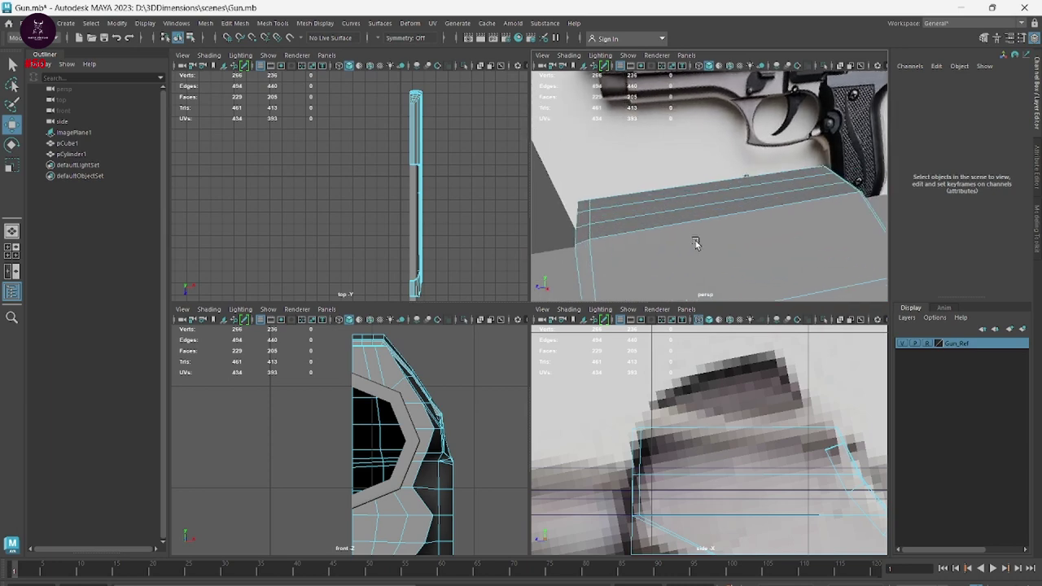
{"action": "left_click", "coordinate": [579, 234]}
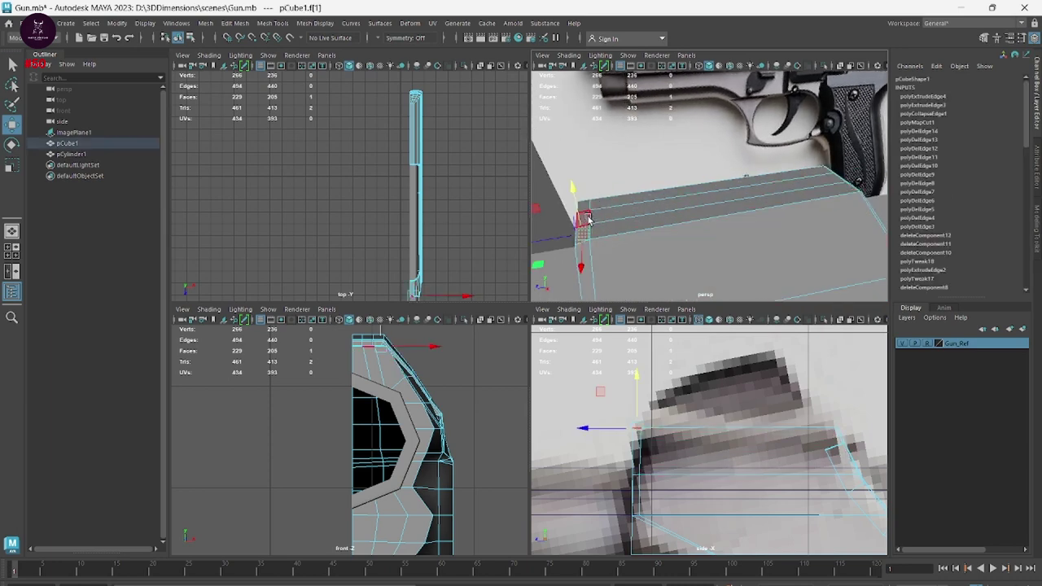
{"action": "key", "text": "q"}
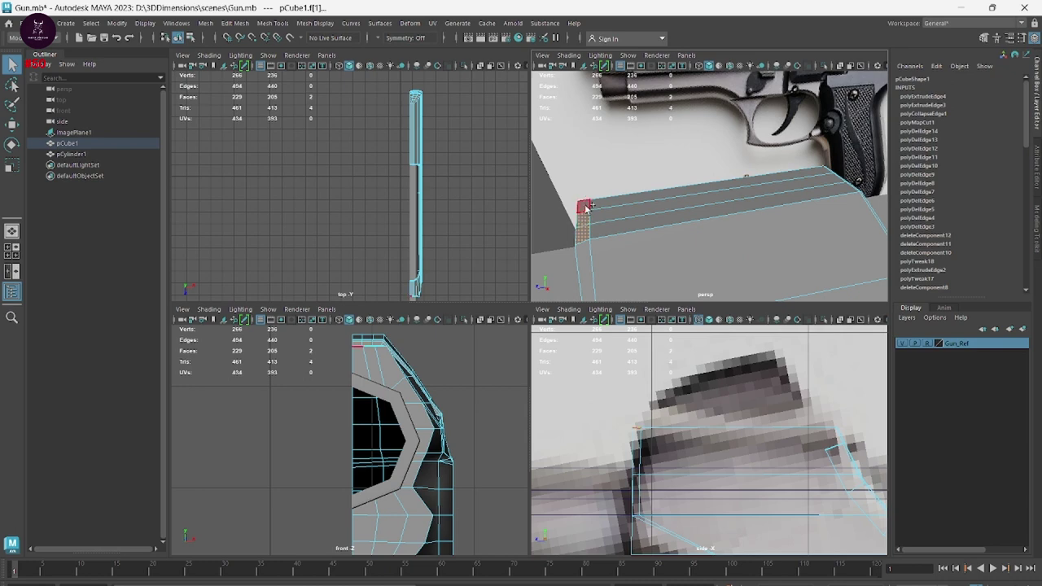
{"action": "left_click", "coordinate": [632, 211], "text": "shift"}
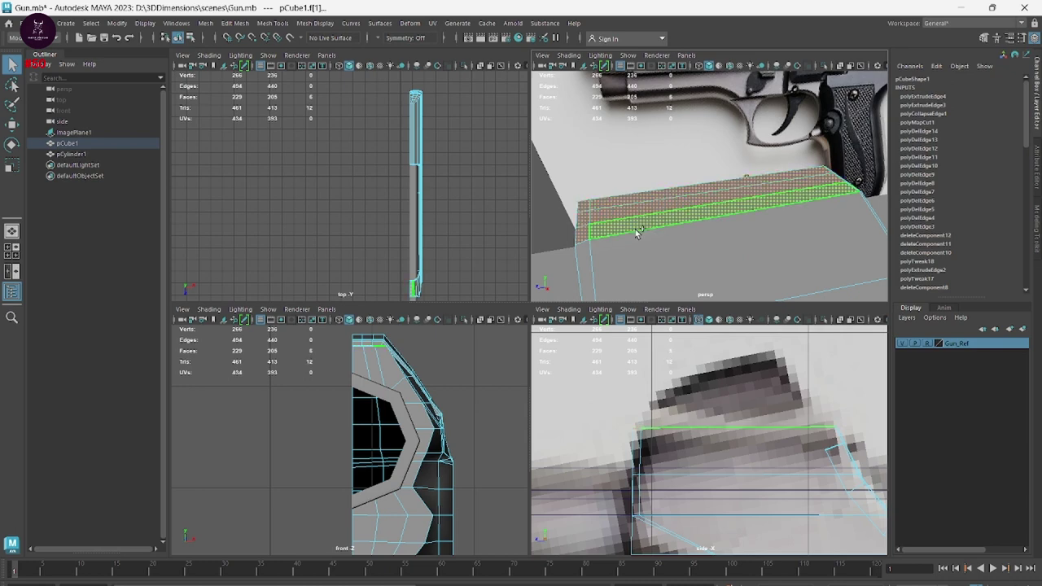
{"action": "key", "text": "ctrl+e"}
Raise the extruded faces and scale the top face inward into a triangular front sight
{"action": "left_click_drag", "start_coordinate": [733, 380], "coordinate": [738, 307]}
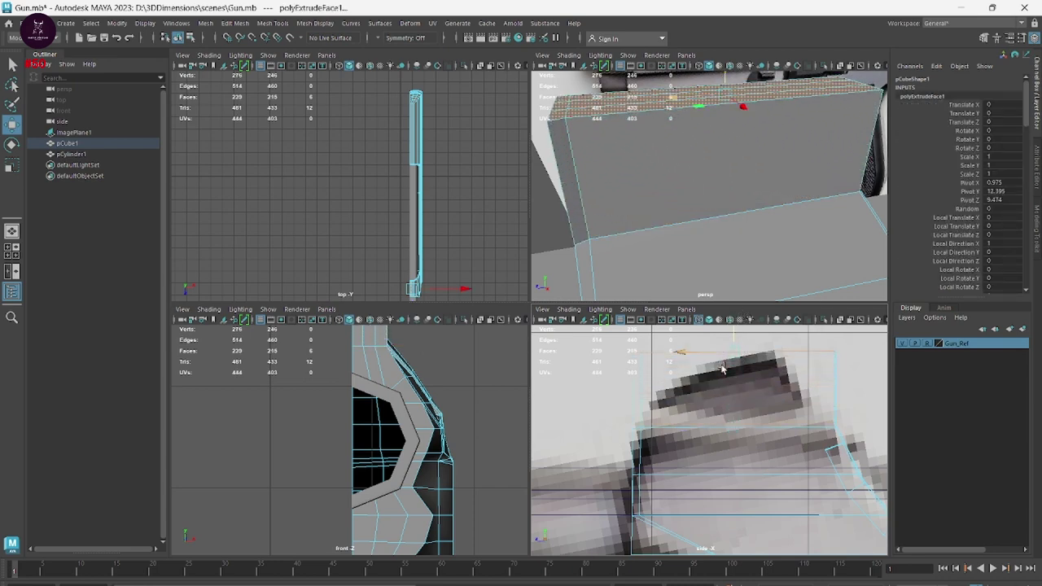
{"action": "key", "text": "space"}
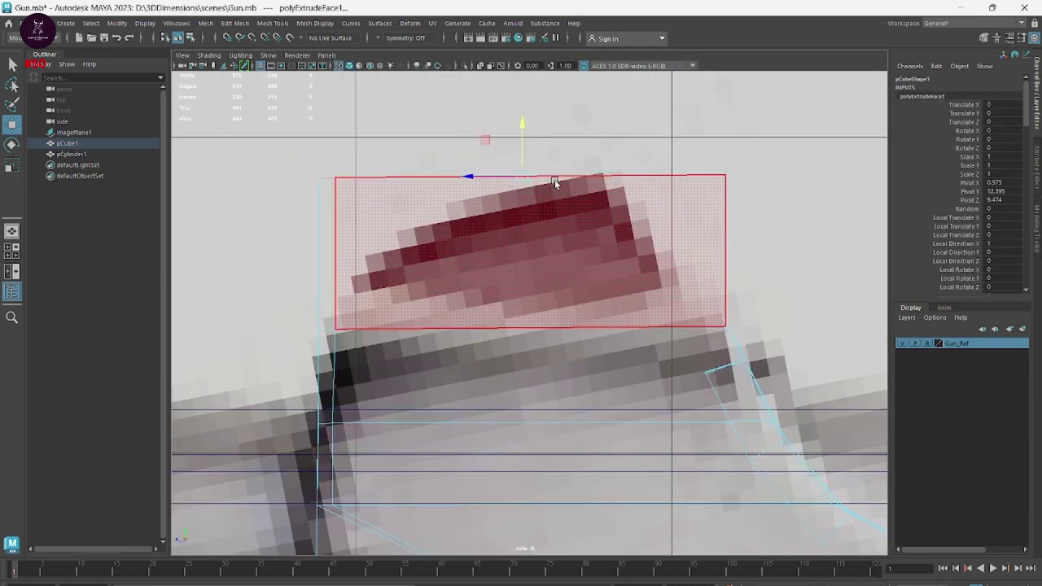
{"action": "key", "text": "r"}
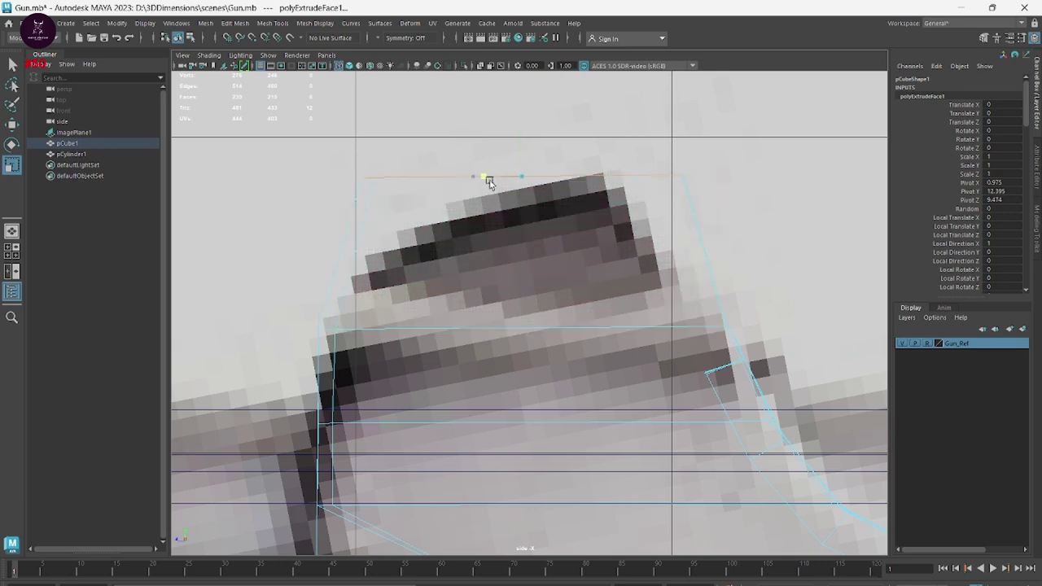
{"action": "mouse_move", "coordinate": [554, 179]}
{"action": "left_mouse_down"}
{"action": "mouse_move", "coordinate": [519, 182]}
{"action": "mouse_move", "coordinate": [530, 177]}
{"action": "left_mouse_up"}
{"action": "key", "text": "w"}
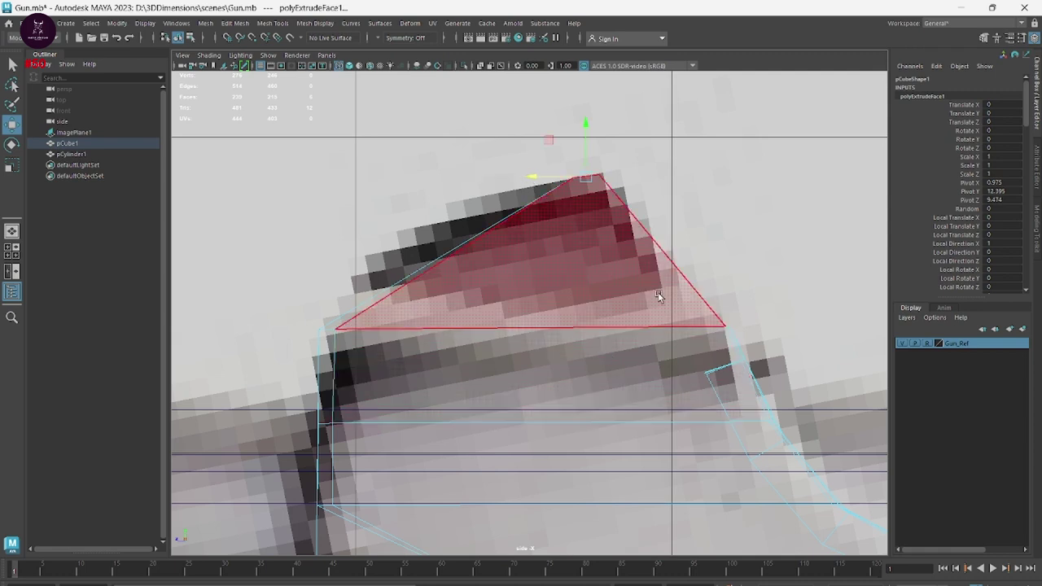
Cut a horizontal edge loop across the front sight with Multi-Cut
{"action": "right_click", "coordinate": [567, 266]}
{"action": "right_click", "coordinate": [521, 243], "text": "shift"}
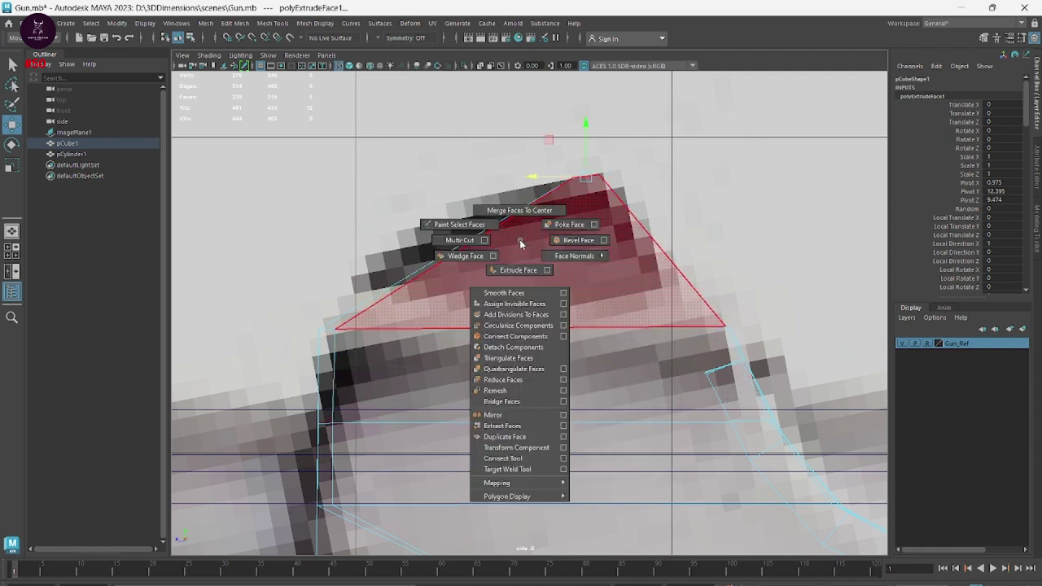
{"action": "right_click_drag", "start_coordinate": [521, 242], "coordinate": [459, 240]}
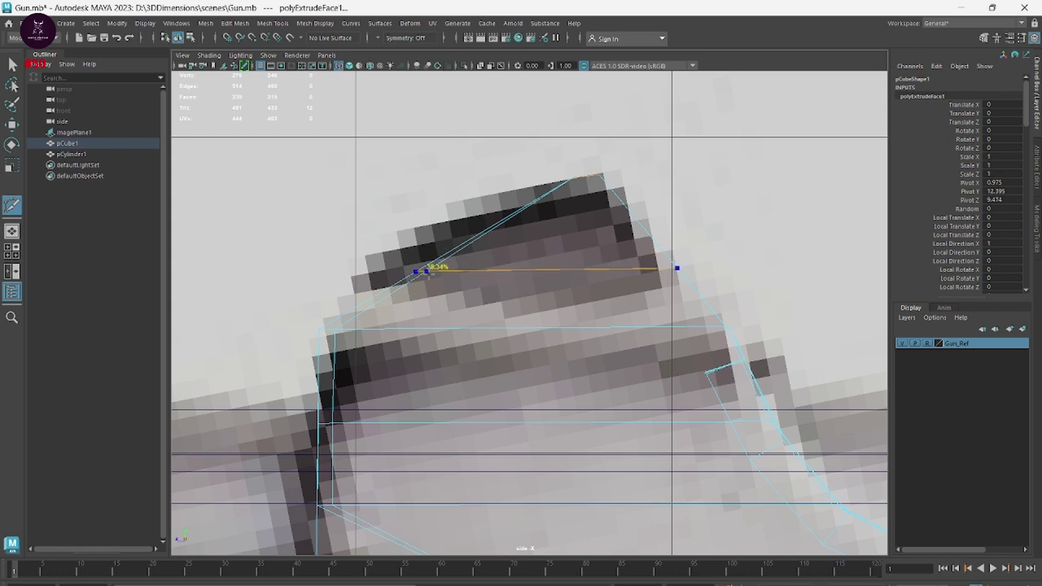
{"action": "left_click", "coordinate": [425, 272], "text": "ctrl"}
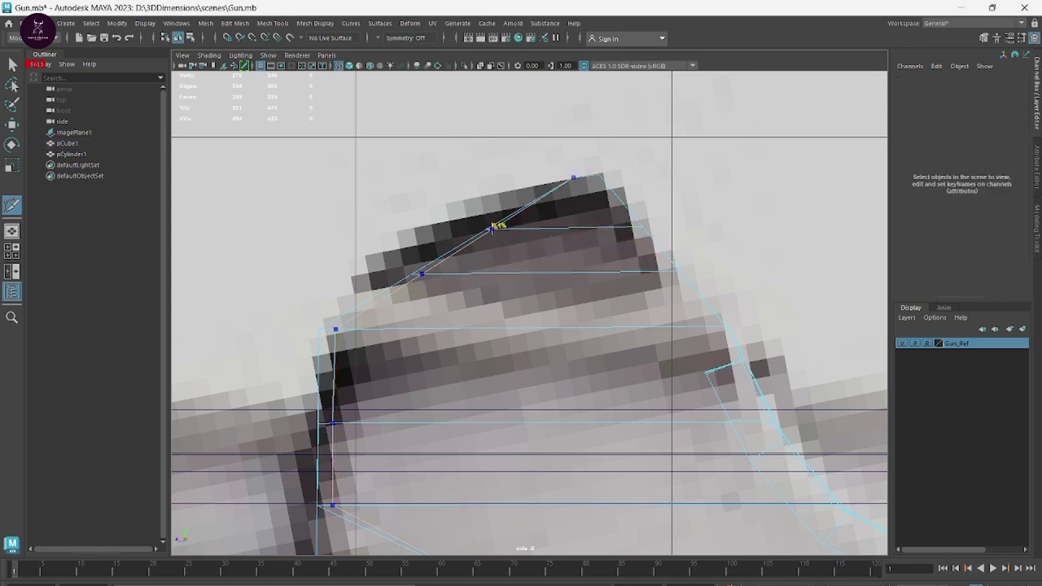
{"action": "right_click_drag", "start_coordinate": [493, 232], "coordinate": [504, 206]}
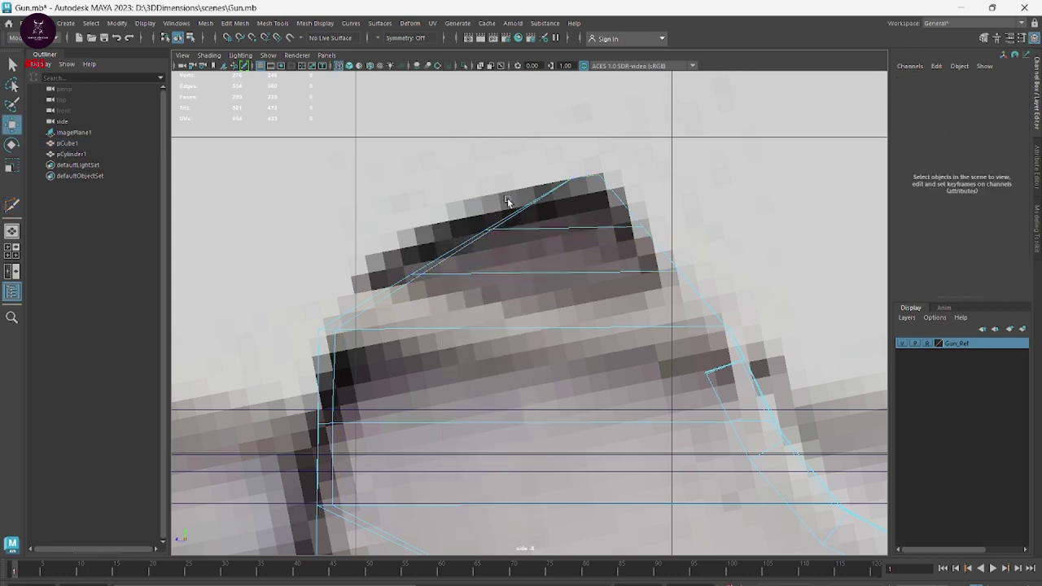
Narrow the upper loop and stretch the lower loop left to match the reference sight outline
{"action": "double_click", "coordinate": [535, 229]}
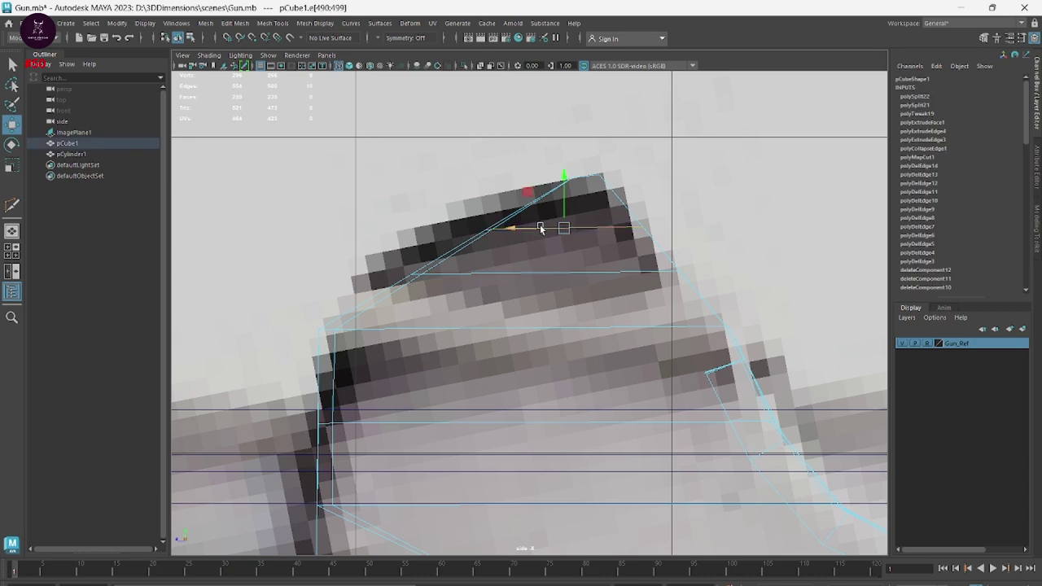
{"action": "key", "text": "r"}
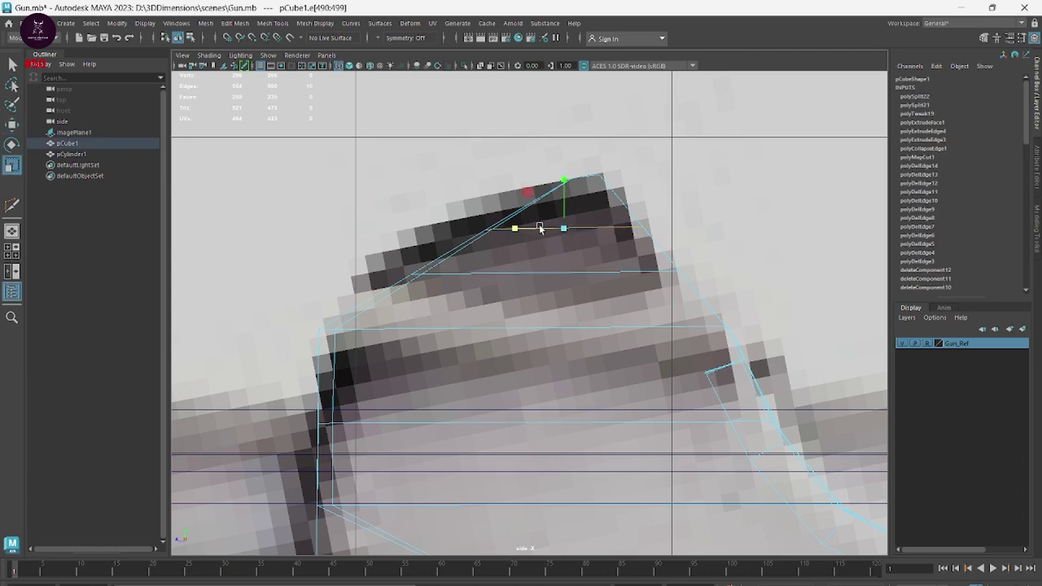
{"action": "left_click_drag", "start_coordinate": [517, 228], "coordinate": [486, 230]}
{"action": "key", "text": "w"}
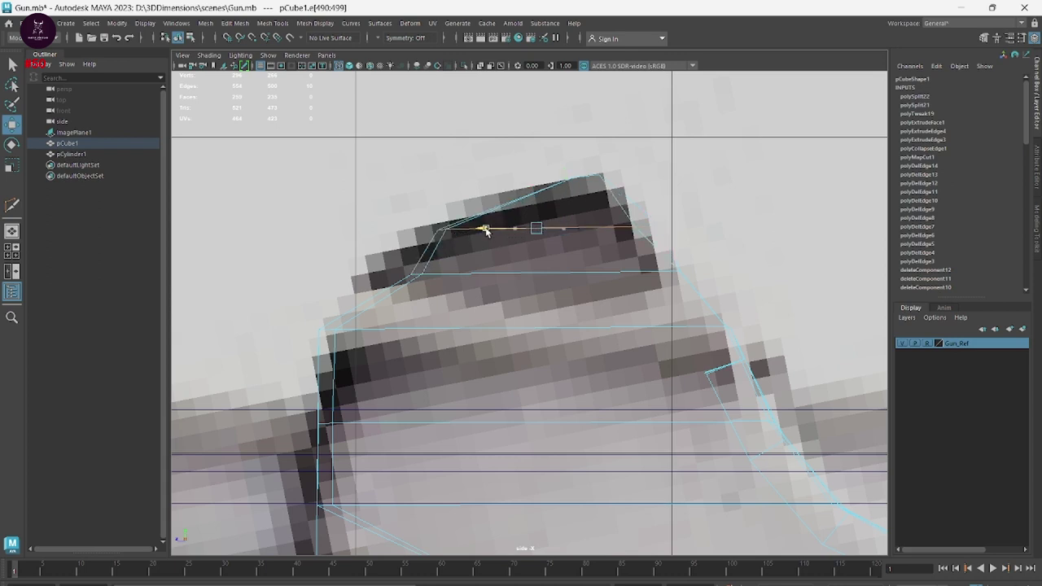
{"action": "double_click", "coordinate": [496, 272]}
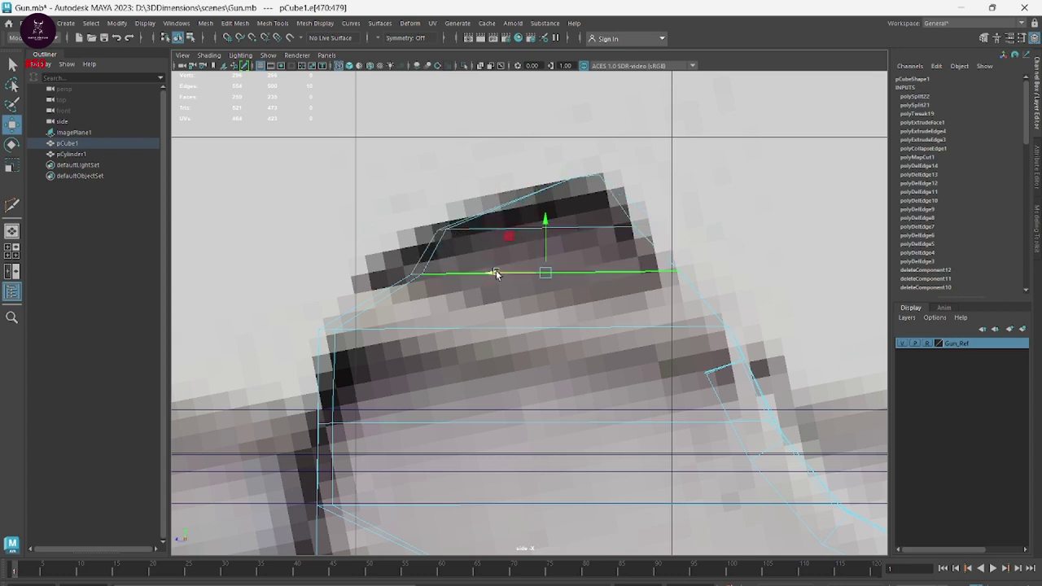
{"action": "key", "text": "r"}
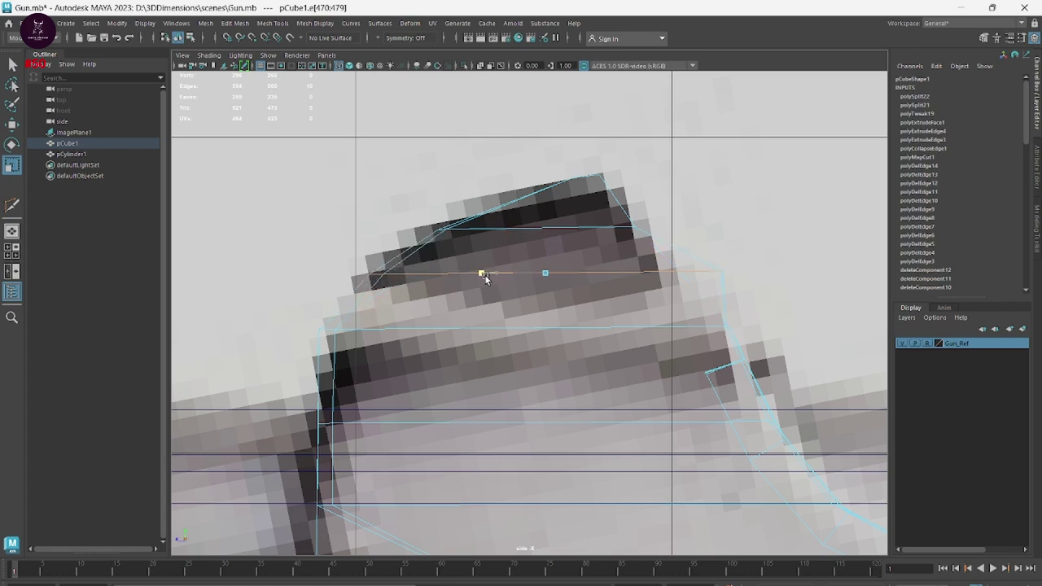
{"action": "left_click_drag", "start_coordinate": [502, 275], "coordinate": [470, 273]}
{"action": "key", "text": "w"}
In the side view, select the bevel strip's vertex rows and slide them onto the reference's upper edge
{"action": "right_click", "coordinate": [595, 251]}
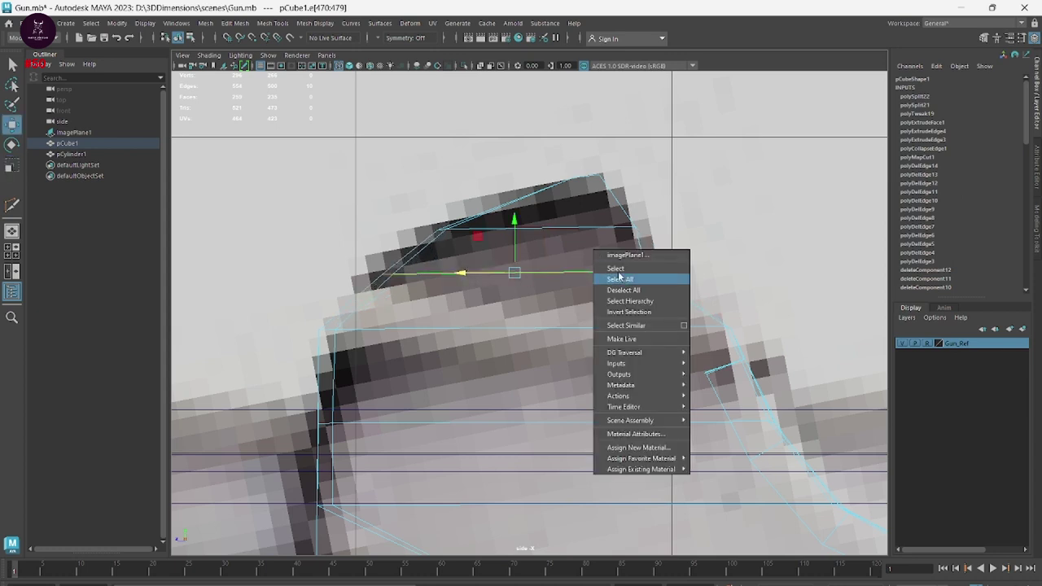
{"action": "left_click", "coordinate": [512, 259]}
{"action": "right_click_drag", "start_coordinate": [546, 273], "coordinate": [477, 255]}
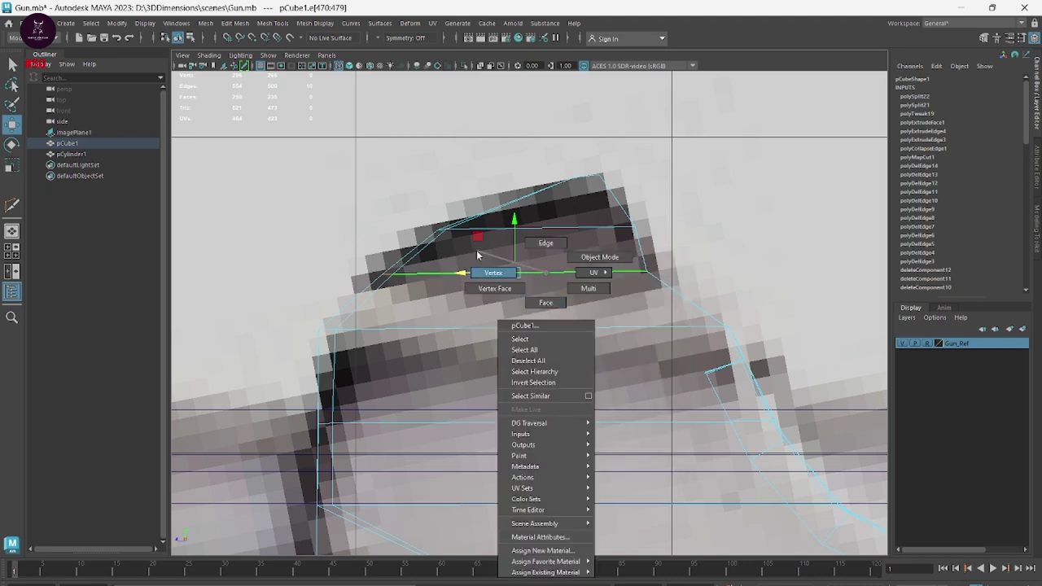
{"action": "left_click_drag", "start_coordinate": [616, 291], "coordinate": [681, 262]}
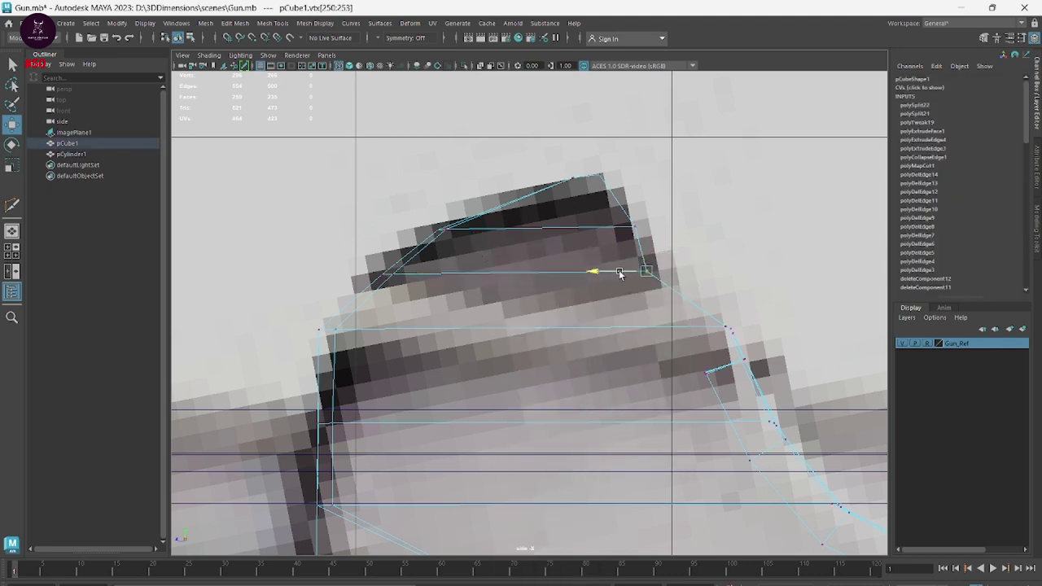
{"action": "mouse_move", "coordinate": [620, 273]}
{"action": "left_mouse_down"}
{"action": "mouse_move", "coordinate": [648, 273]}
{"action": "mouse_move", "coordinate": [620, 224]}
{"action": "left_mouse_up"}
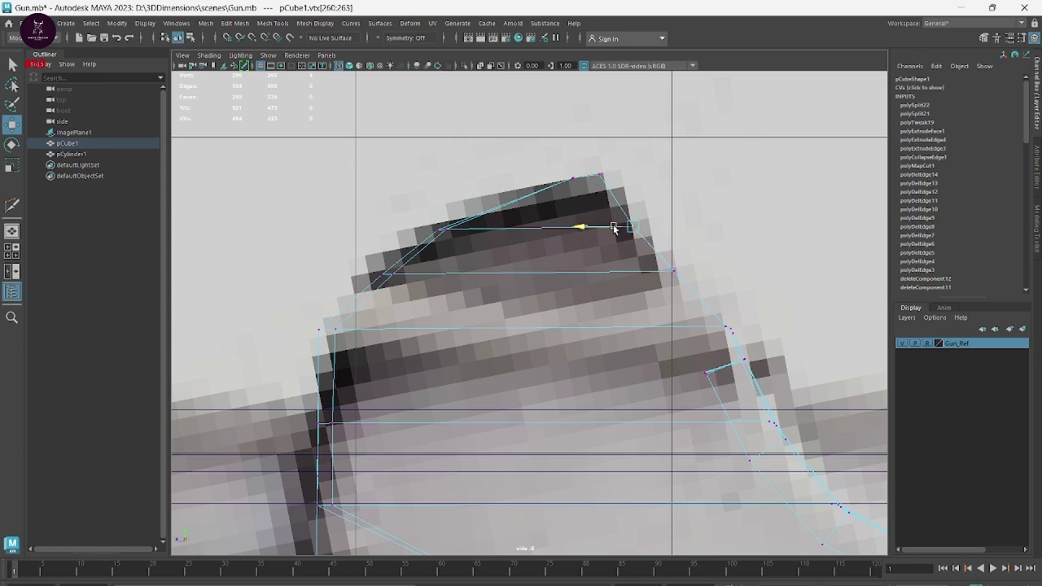
{"action": "left_click_drag", "start_coordinate": [599, 190], "coordinate": [573, 181]}
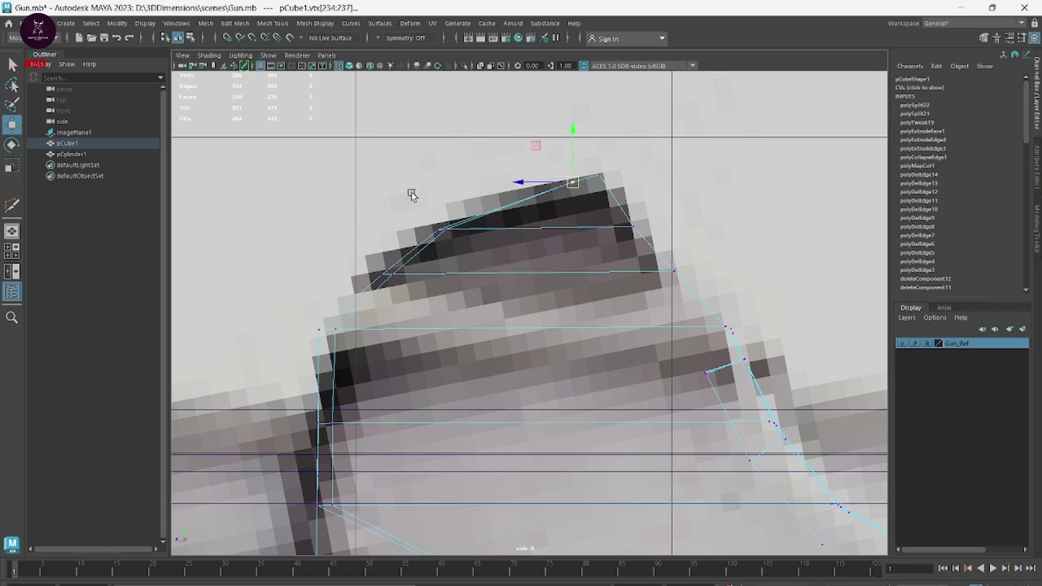
{"action": "left_click_drag", "start_coordinate": [398, 227], "coordinate": [521, 272]}
{"action": "left_click_drag", "start_coordinate": [440, 230], "coordinate": [441, 231]}
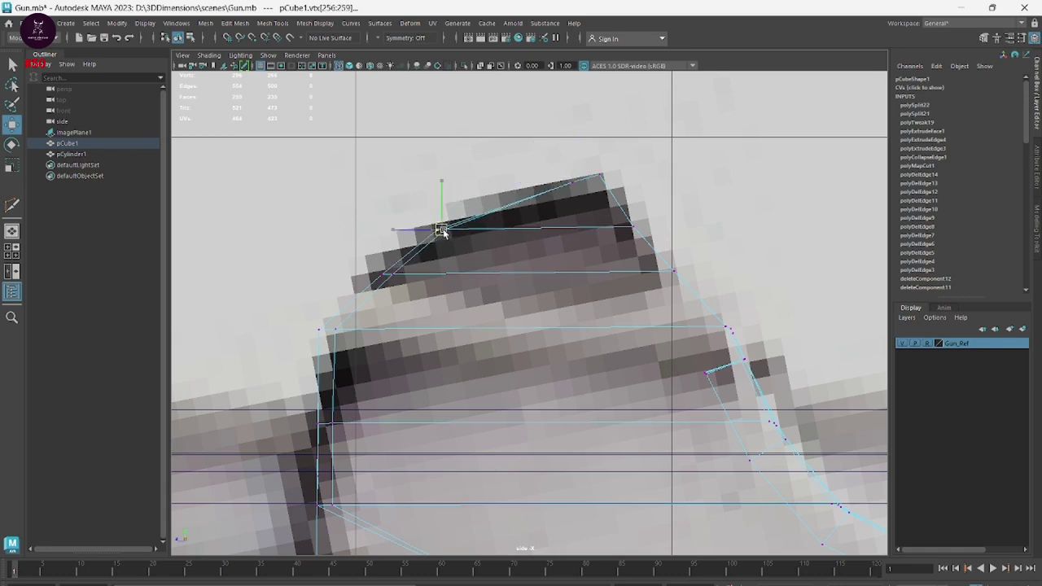
{"action": "left_click_drag", "start_coordinate": [399, 275], "coordinate": [400, 277]}
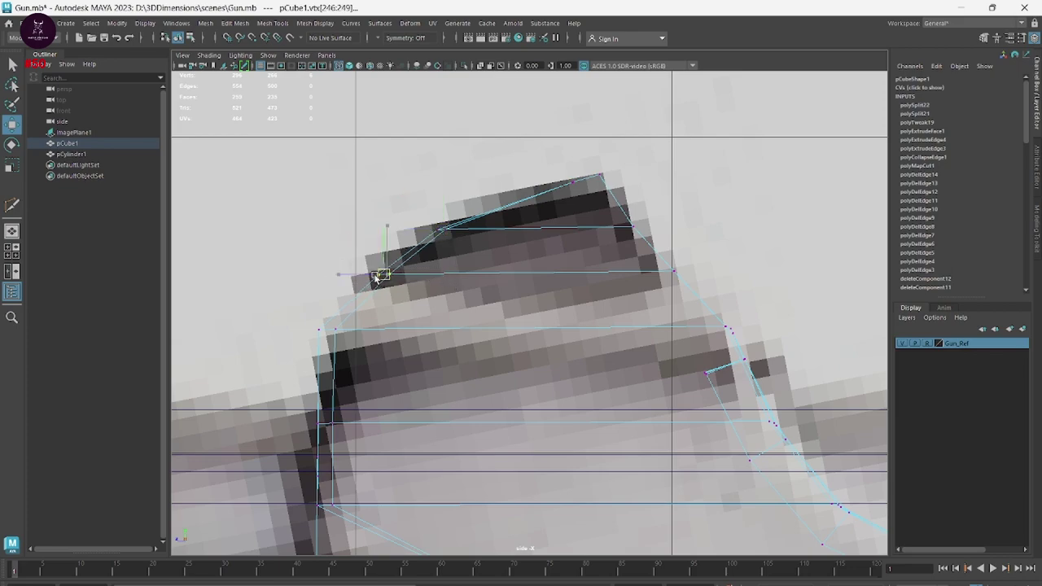
{"action": "key", "text": "space"}
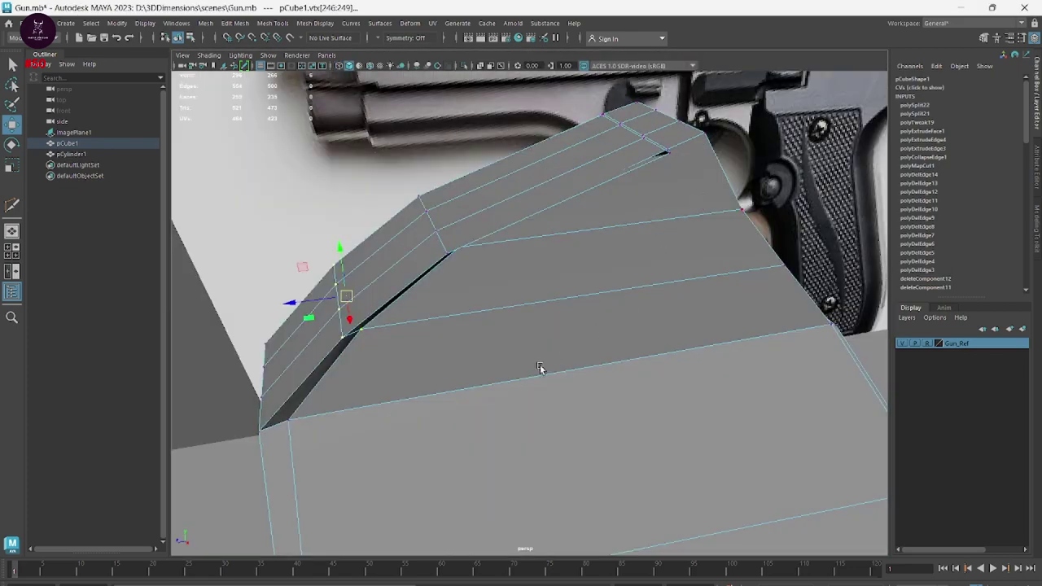
Select the bevel corner vertex in perspective, try sliding it, then undo the move
{"action": "left_click_drag", "start_coordinate": [540, 366], "coordinate": [525, 340], "text": "alt"}
{"action": "mouse_move", "coordinate": [698, 357]}
{"action": "left_mouse_down", "text": "alt"}
{"action": "mouse_move", "coordinate": [634, 352]}
{"action": "mouse_move", "coordinate": [597, 379]}
{"action": "mouse_move", "coordinate": [668, 418]}
{"action": "mouse_move", "coordinate": [626, 418]}
{"action": "mouse_move", "coordinate": [679, 382]}
{"action": "mouse_move", "coordinate": [521, 334]}
{"action": "mouse_move", "coordinate": [568, 361]}
{"action": "mouse_move", "coordinate": [679, 354]}
{"action": "mouse_move", "coordinate": [672, 281]}
{"action": "mouse_move", "coordinate": [721, 289]}
{"action": "mouse_move", "coordinate": [713, 294]}
{"action": "mouse_move", "coordinate": [697, 270]}
{"action": "left_mouse_up", "text": "alt"}
{"action": "left_click", "coordinate": [684, 263]}
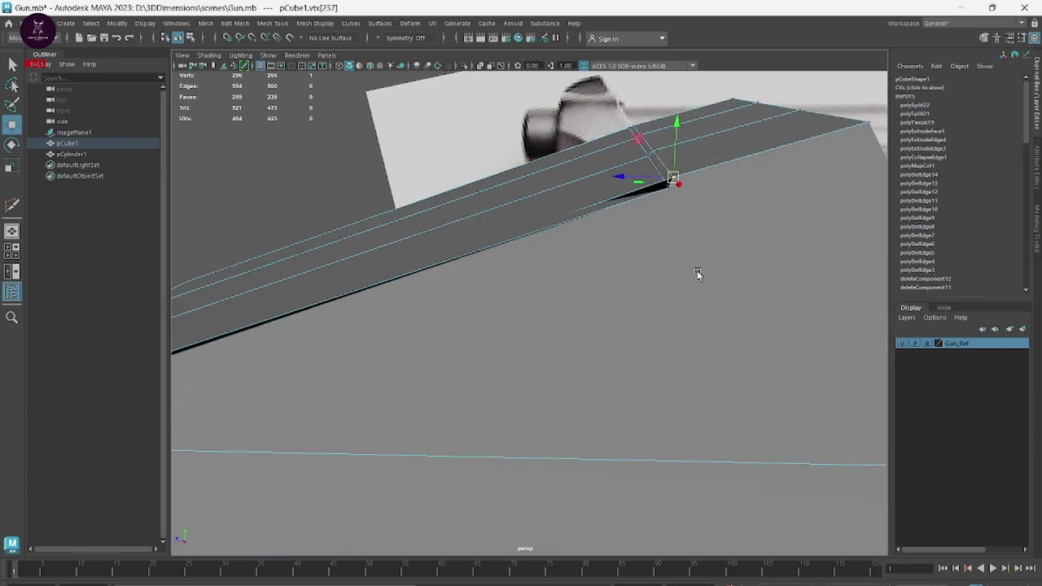
{"action": "left_click_drag", "start_coordinate": [651, 177], "coordinate": [811, 225]}
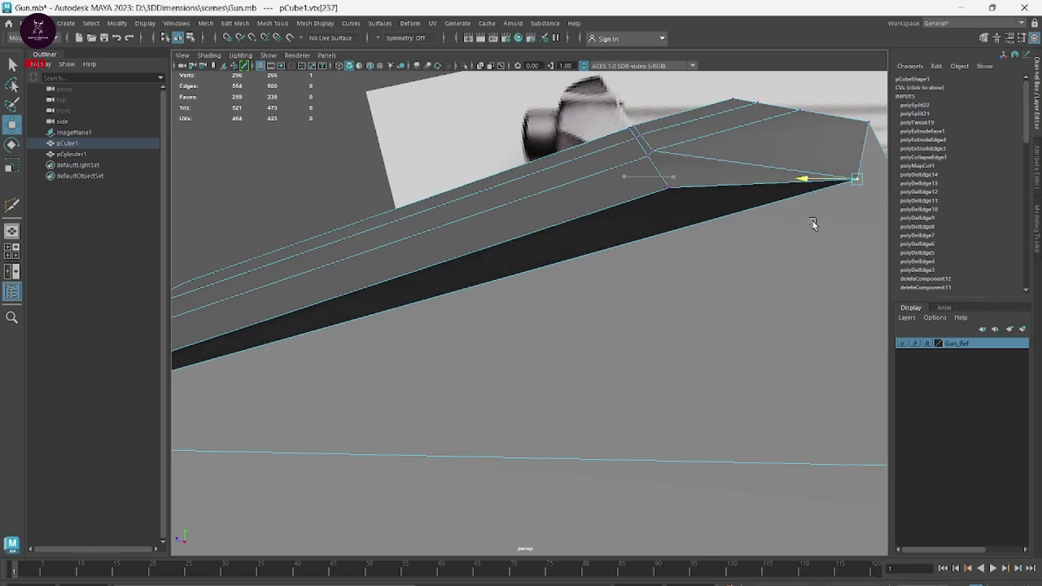
{"action": "key", "text": "ctrl+z"}
In the side view, select the front bevel vertices and reposition the upper corner vertex onto the outline
{"action": "left_click_drag", "start_coordinate": [694, 220], "coordinate": [595, 208], "text": "alt"}
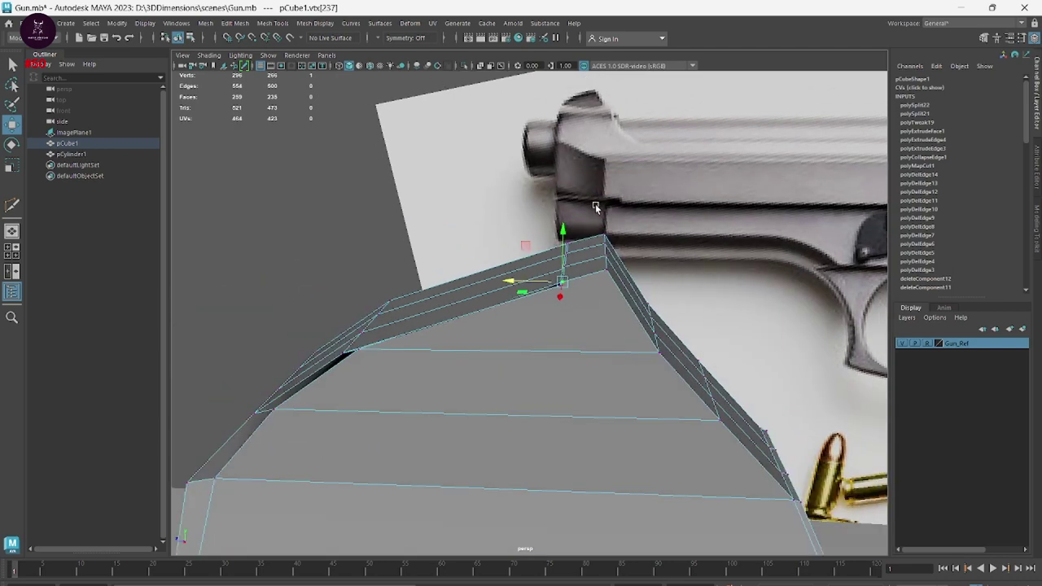
{"action": "key", "text": "space"}
{"action": "key", "text": "space"}
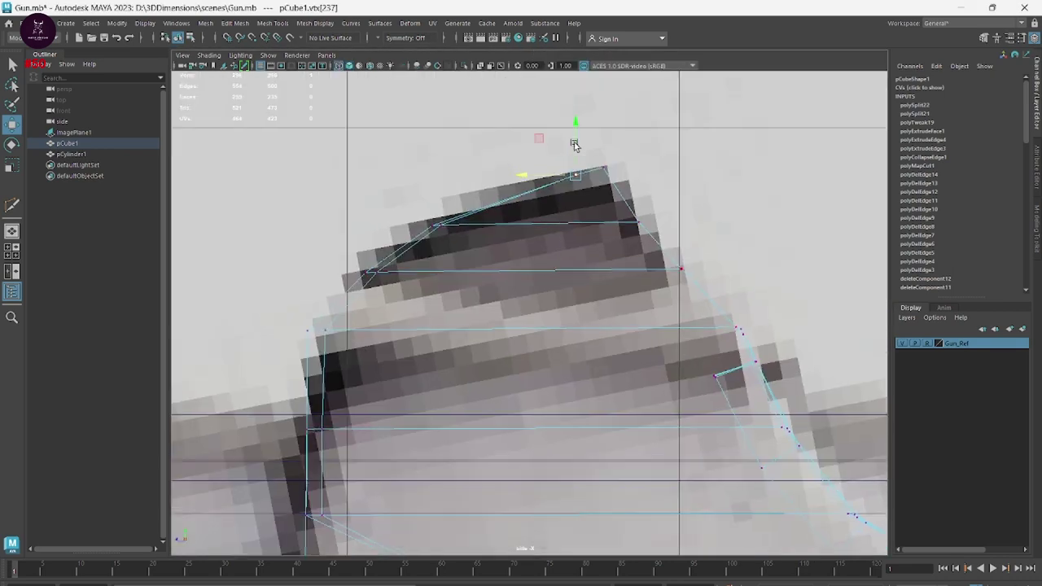
{"action": "scroll", "coordinate": [632, 246], "scroll_direction": "up", "scroll_amount": 5}
{"action": "middle_click_drag", "start_coordinate": [632, 246], "coordinate": [811, 301], "text": "alt"}
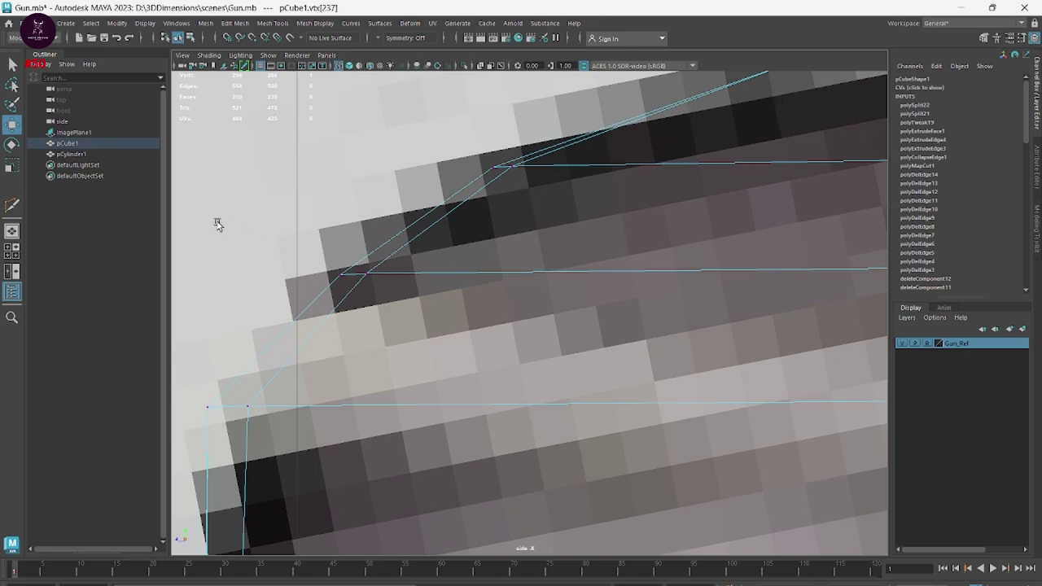
{"action": "left_click_drag", "start_coordinate": [219, 221], "coordinate": [477, 318]}
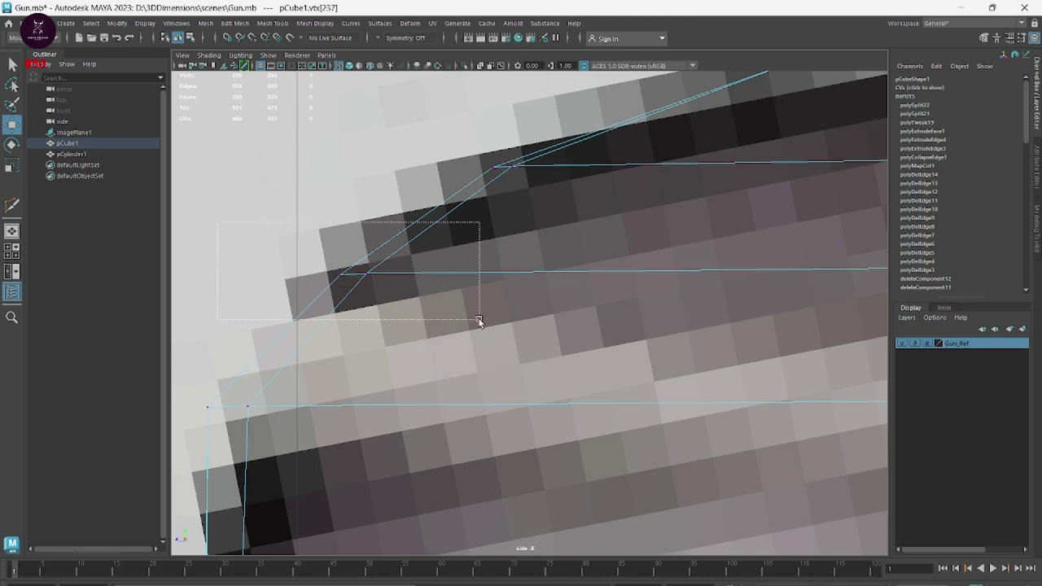
{"action": "key", "text": "r"}
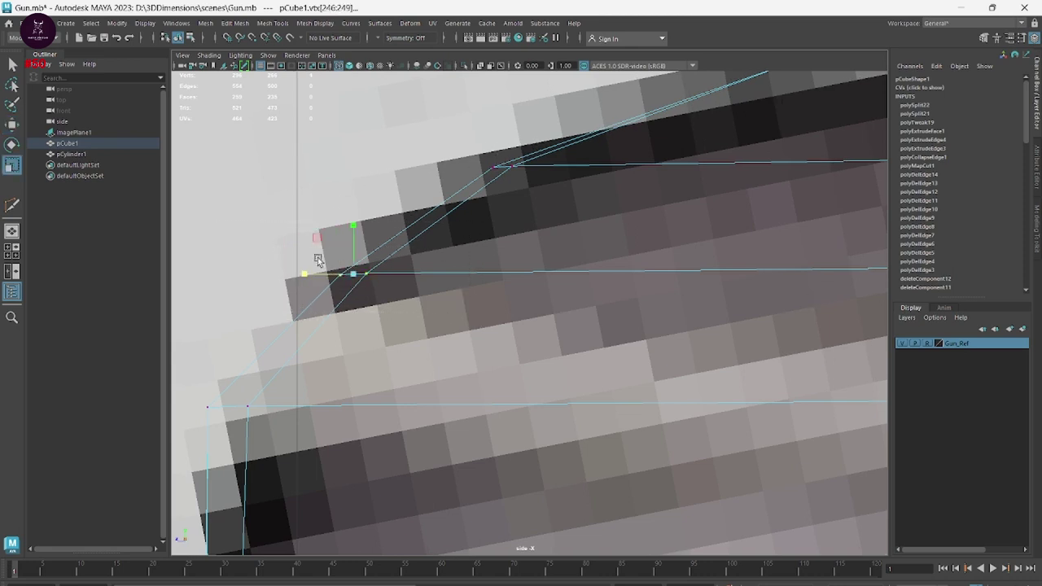
{"action": "left_click_drag", "start_coordinate": [449, 163], "coordinate": [607, 198]}
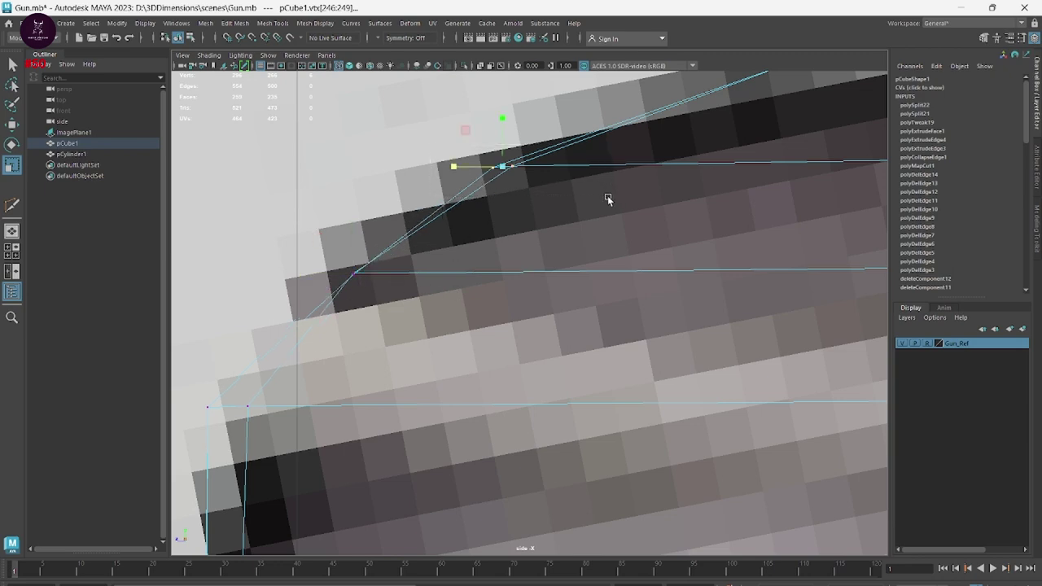
{"action": "left_click_drag", "start_coordinate": [454, 166], "coordinate": [600, 182]}
Maximise the perspective view and undo the recent bevel vertex edits
{"action": "key", "text": "space"}
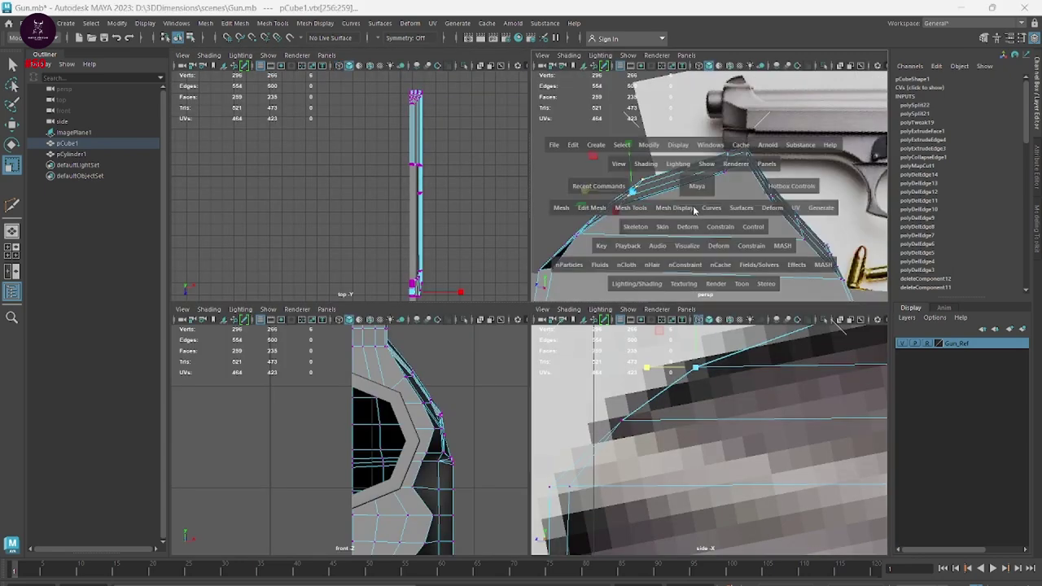
{"action": "key", "text": "space"}
{"action": "scroll", "coordinate": [551, 325], "scroll_direction": "up", "scroll_amount": 3}
{"action": "scroll", "coordinate": [611, 302], "scroll_direction": "up", "scroll_amount": 3}
{"action": "scroll", "coordinate": [549, 383], "scroll_direction": "up", "scroll_amount": 1}
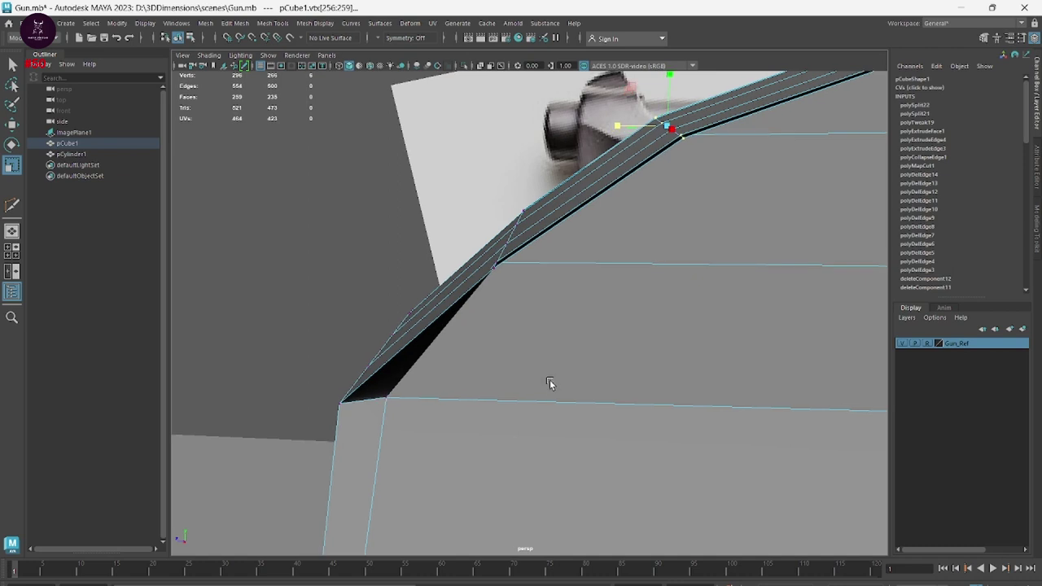
{"action": "key", "text": "ctrl+z"}
{"action": "key", "text": "ctrl+z"}
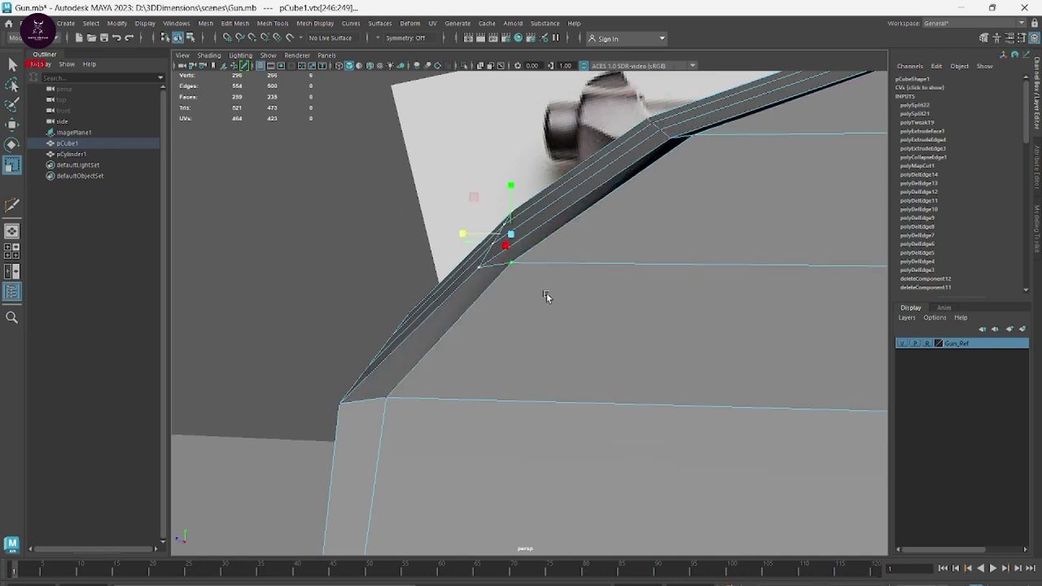
{"action": "key", "text": "ctrl+z"}
{"action": "key", "text": "ctrl+z"}
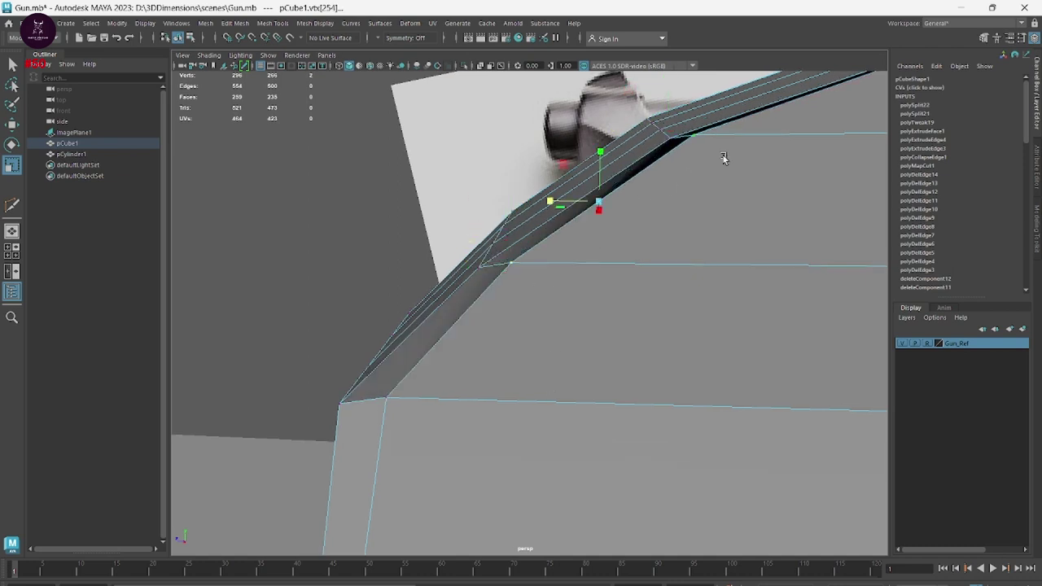
{"action": "key", "text": "w"}
{"action": "key", "text": "ctrl+z"}
{"action": "key", "text": "ctrl+z"}
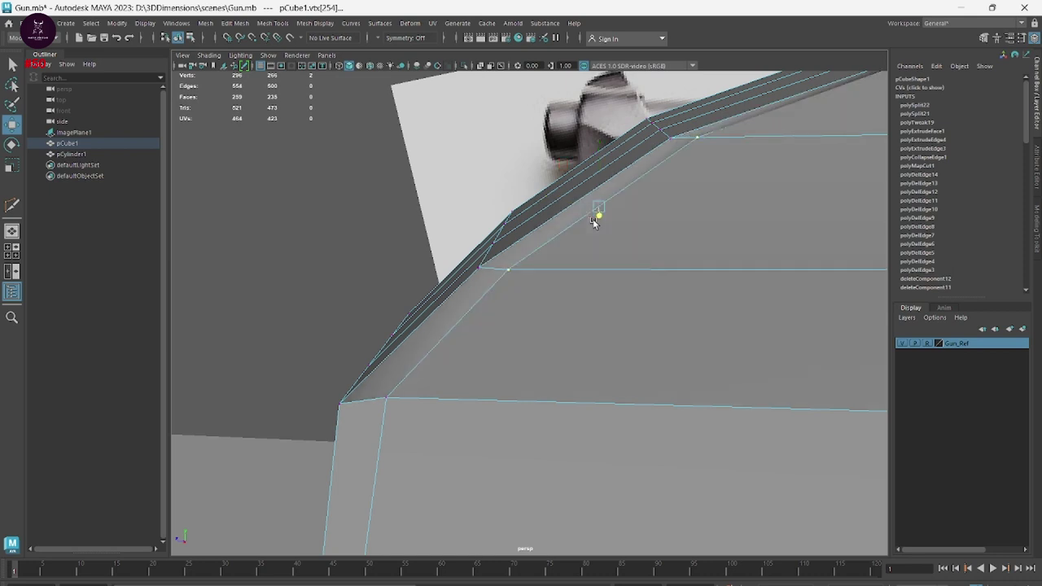
{"action": "key", "text": "ctrl+z"}
{"action": "key", "text": "ctrl+z"}
{"action": "key", "text": "ctrl+z"}
{"action": "key", "text": "ctrl+z"}
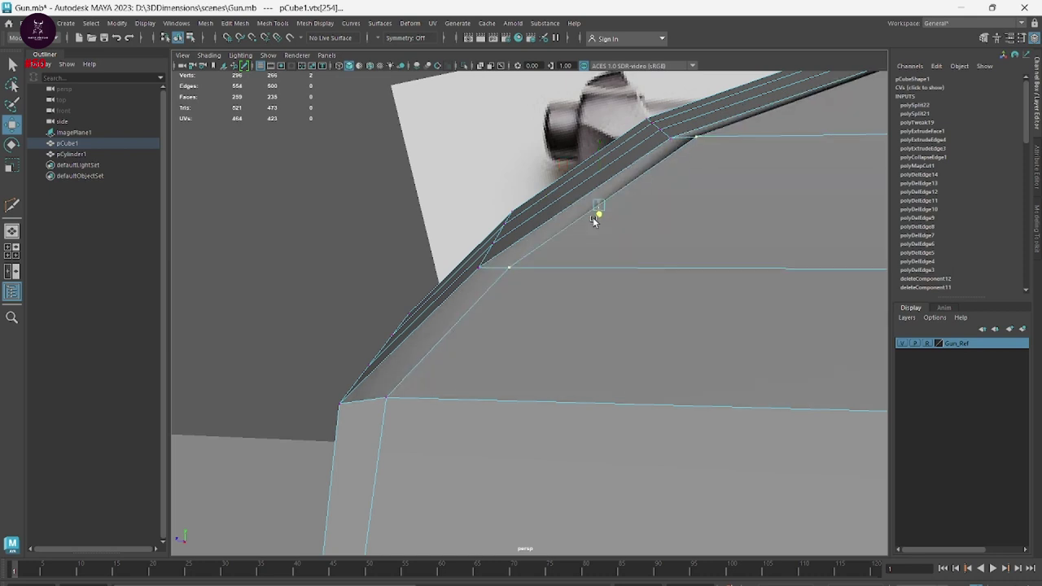
Nudge a single bevel vertex slightly upward and frame it in view
{"action": "left_click", "coordinate": [593, 218]}
{"action": "mouse_move", "coordinate": [621, 214]}
{"action": "left_mouse_down", "text": "alt"}
{"action": "mouse_move", "coordinate": [512, 228]}
{"action": "mouse_move", "coordinate": [523, 248]}
{"action": "left_mouse_up", "text": "alt"}
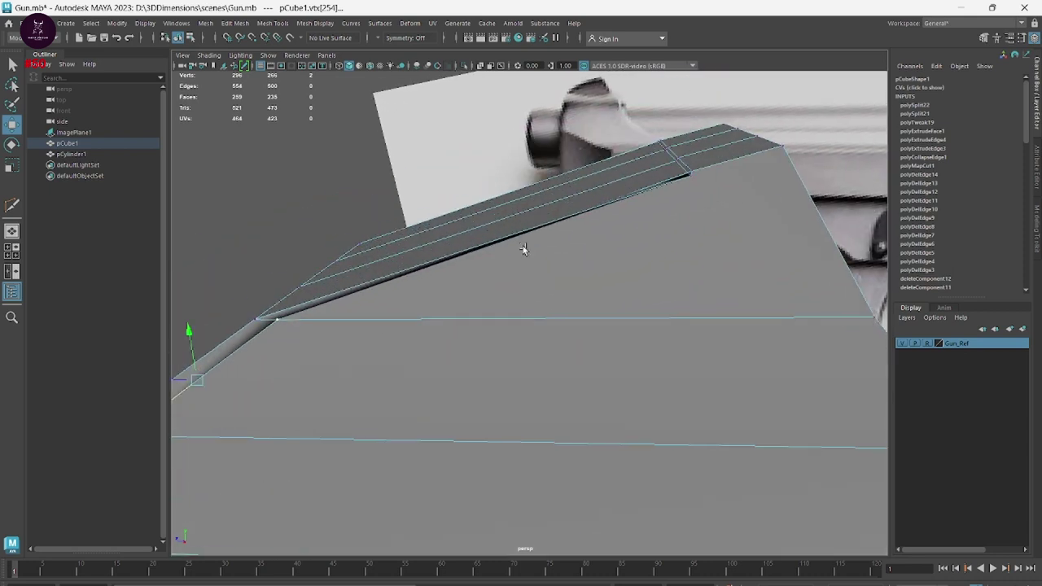
{"action": "left_click", "coordinate": [691, 184]}
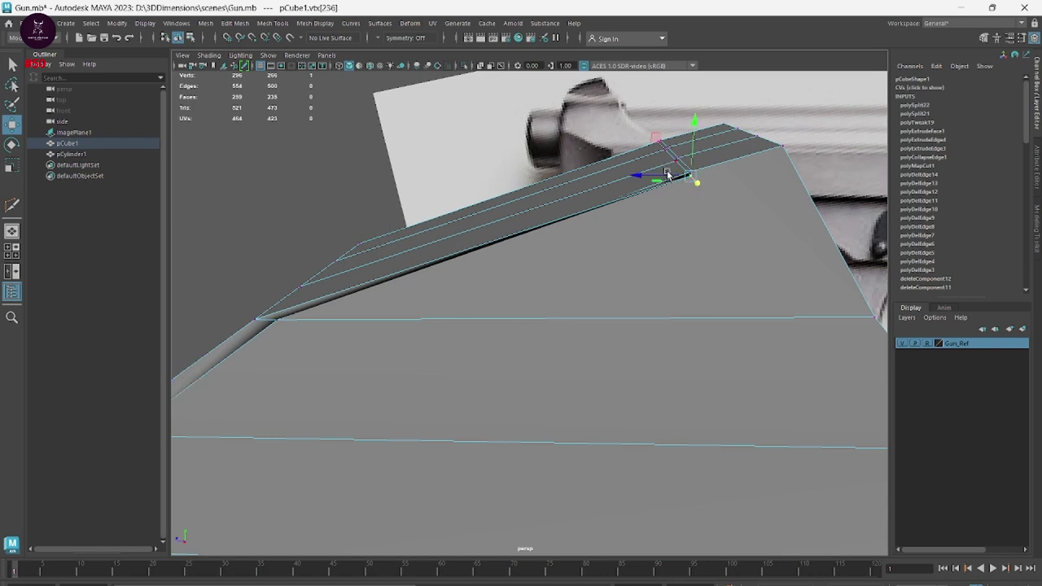
{"action": "left_click_drag", "start_coordinate": [692, 184], "coordinate": [698, 182]}
{"action": "key", "text": "ctrl+z"}
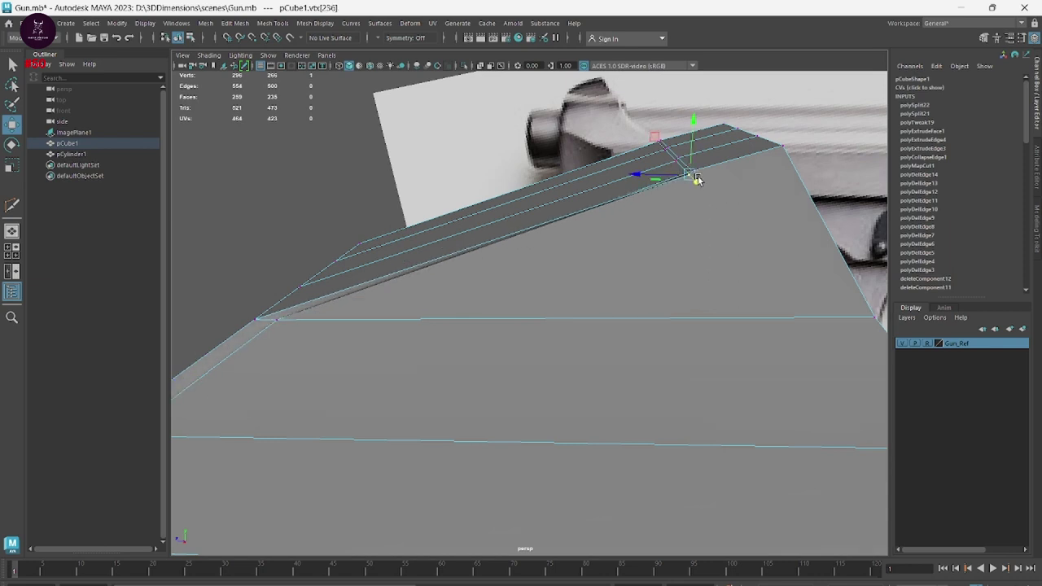
{"action": "mouse_move", "coordinate": [707, 179]}
{"action": "middle_mouse_down"}
{"action": "mouse_move", "coordinate": [714, 165]}
{"action": "mouse_move", "coordinate": [708, 184]}
{"action": "middle_mouse_up"}
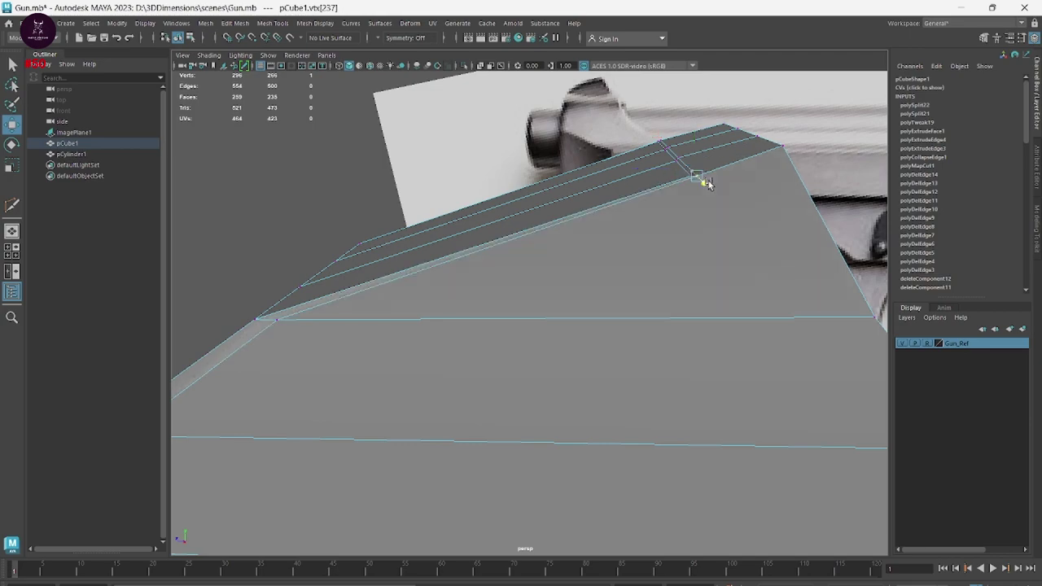
{"action": "key", "text": "f"}
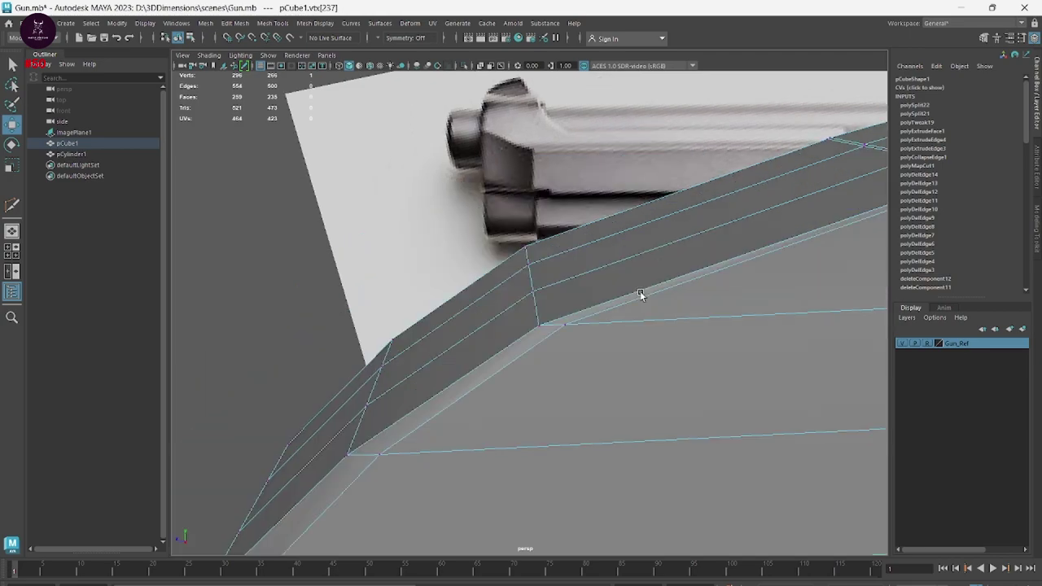
{"action": "mouse_move", "coordinate": [730, 312]}
{"action": "left_mouse_down", "text": "alt"}
{"action": "mouse_move", "coordinate": [502, 360]}
{"action": "mouse_move", "coordinate": [621, 379]}
{"action": "mouse_move", "coordinate": [659, 356]}
{"action": "left_mouse_up", "text": "alt"}
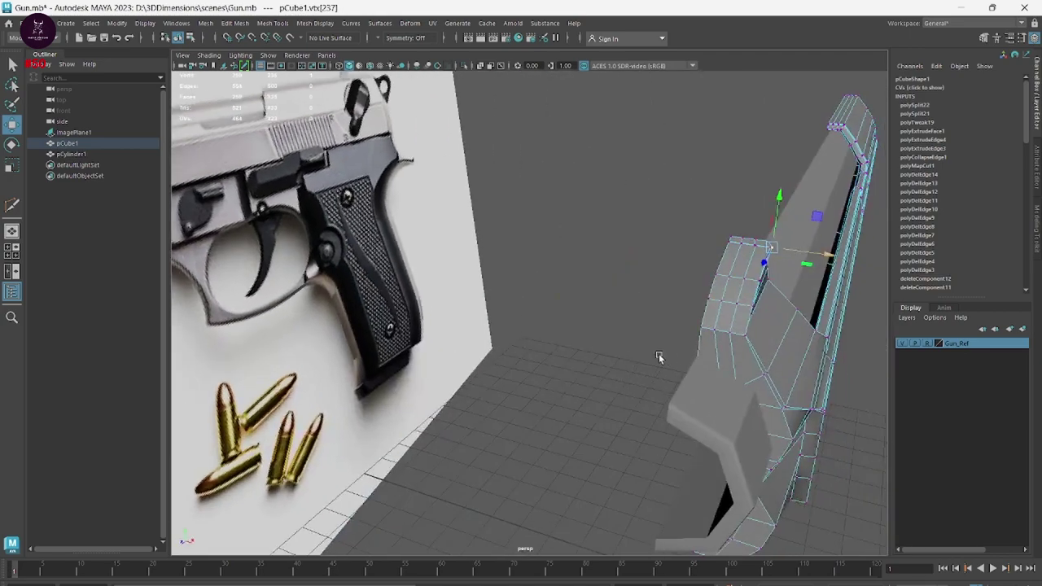
Select the top row of vertices across the raised rear section
{"action": "scroll", "coordinate": [543, 336], "scroll_direction": "up", "scroll_amount": 2}
{"action": "scroll", "coordinate": [687, 435], "scroll_direction": "up", "scroll_amount": 3}
{"action": "scroll", "coordinate": [685, 428], "scroll_direction": "up", "scroll_amount": 1}
{"action": "scroll", "coordinate": [684, 425], "scroll_direction": "up", "scroll_amount": 1}
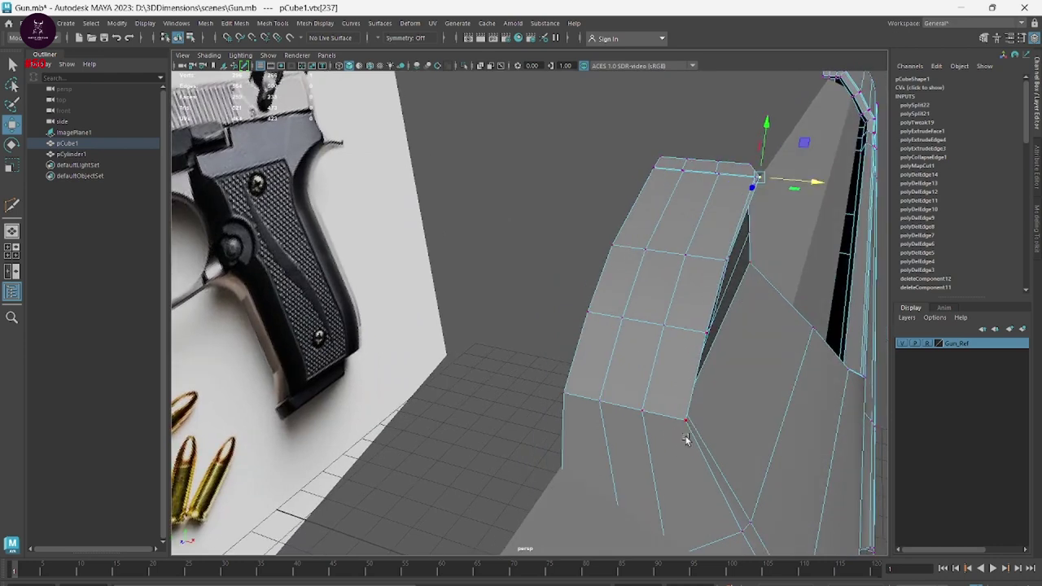
{"action": "left_click", "coordinate": [682, 418]}
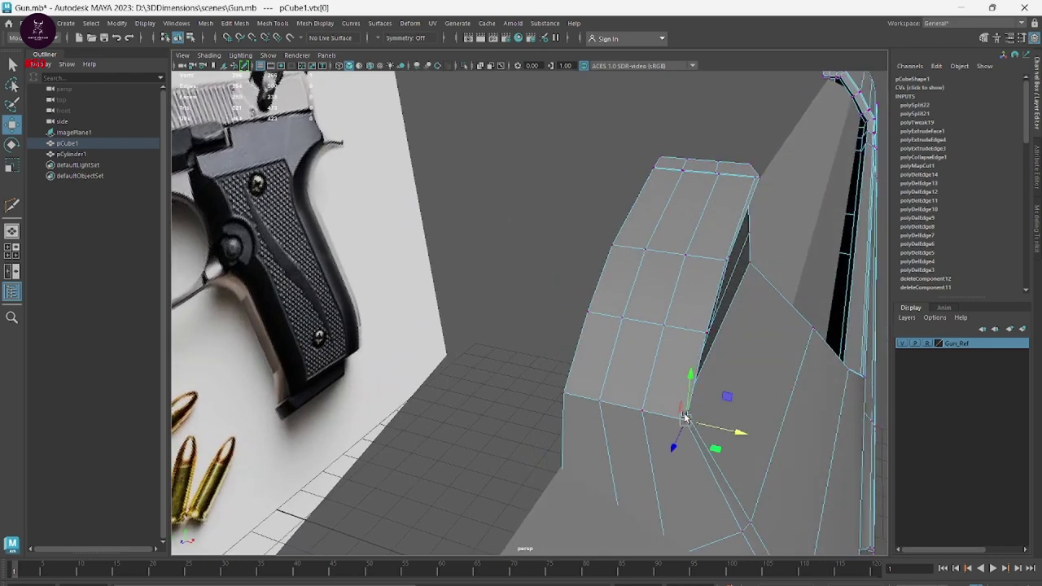
{"action": "mouse_move", "coordinate": [692, 354]}
{"action": "left_mouse_down", "text": "alt"}
{"action": "mouse_move", "coordinate": [659, 357]}
{"action": "mouse_move", "coordinate": [693, 358]}
{"action": "mouse_move", "coordinate": [631, 316]}
{"action": "left_mouse_up", "text": "alt"}
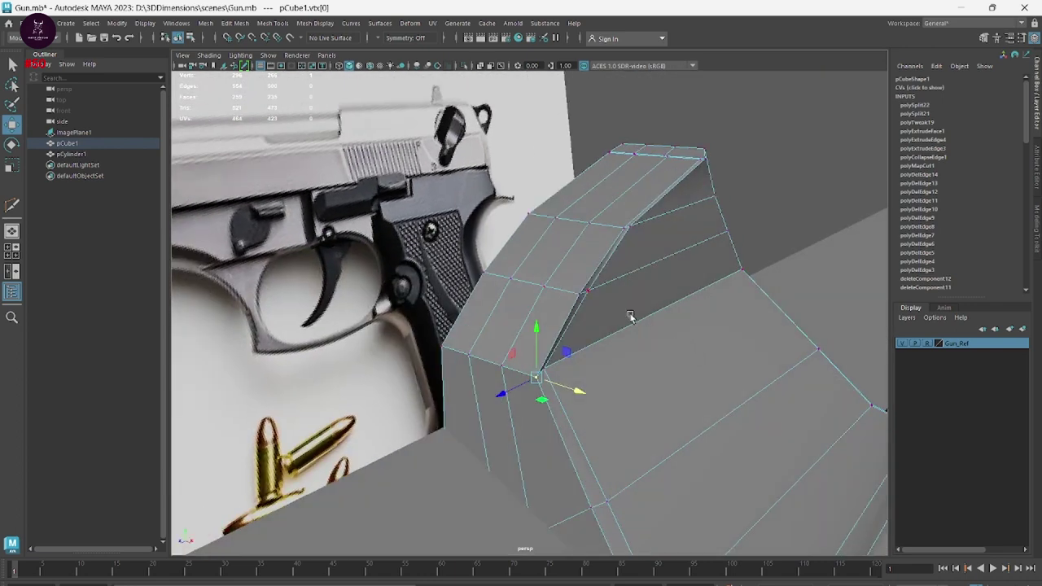
{"action": "left_click", "coordinate": [575, 294]}
{"action": "left_click", "coordinate": [622, 228], "text": "shift"}
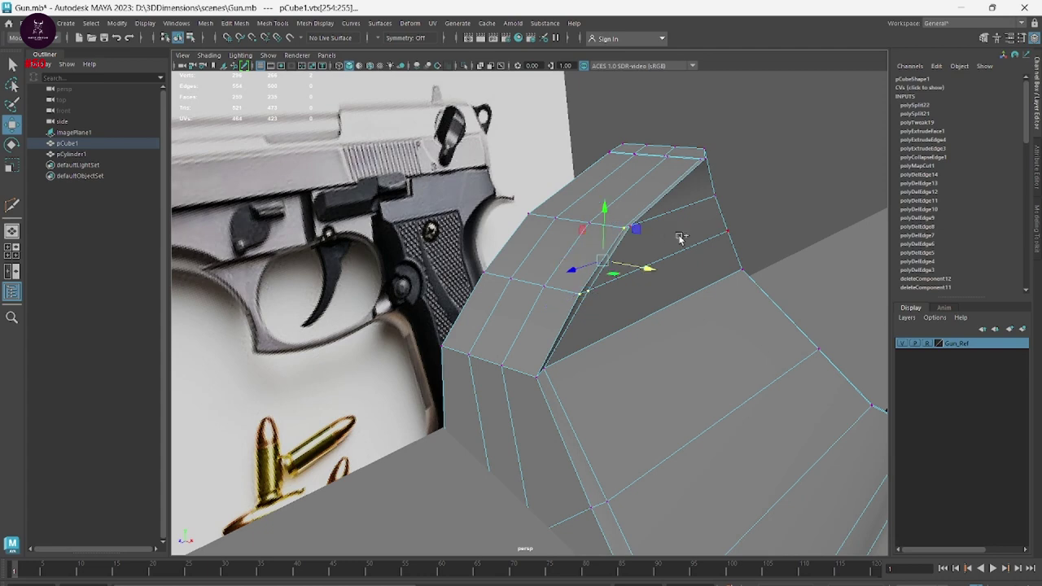
{"action": "left_click", "coordinate": [713, 175]}
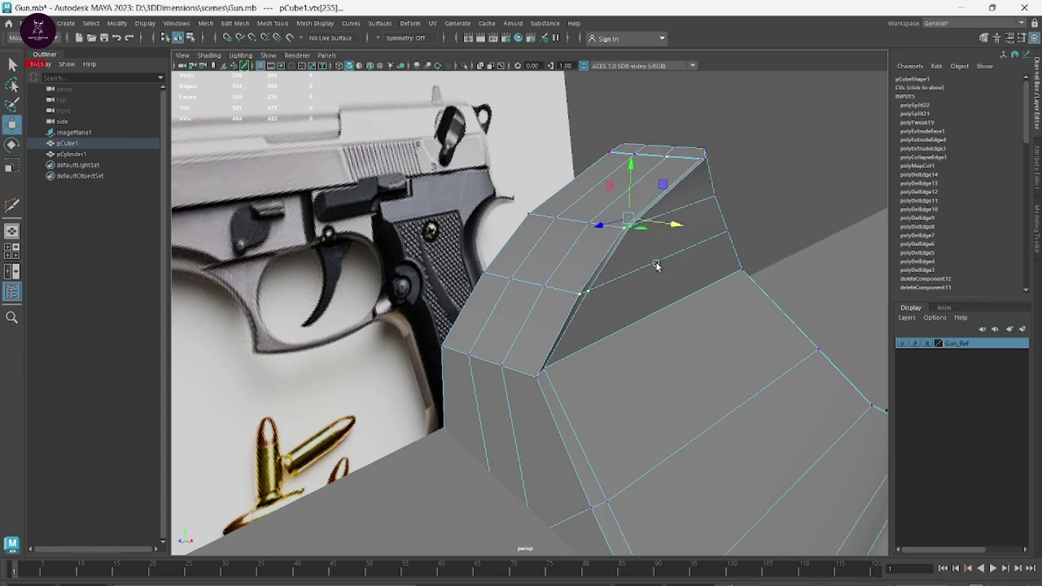
{"action": "left_click_drag", "start_coordinate": [657, 267], "coordinate": [699, 316], "text": "alt"}
{"action": "left_click", "coordinate": [509, 81]}
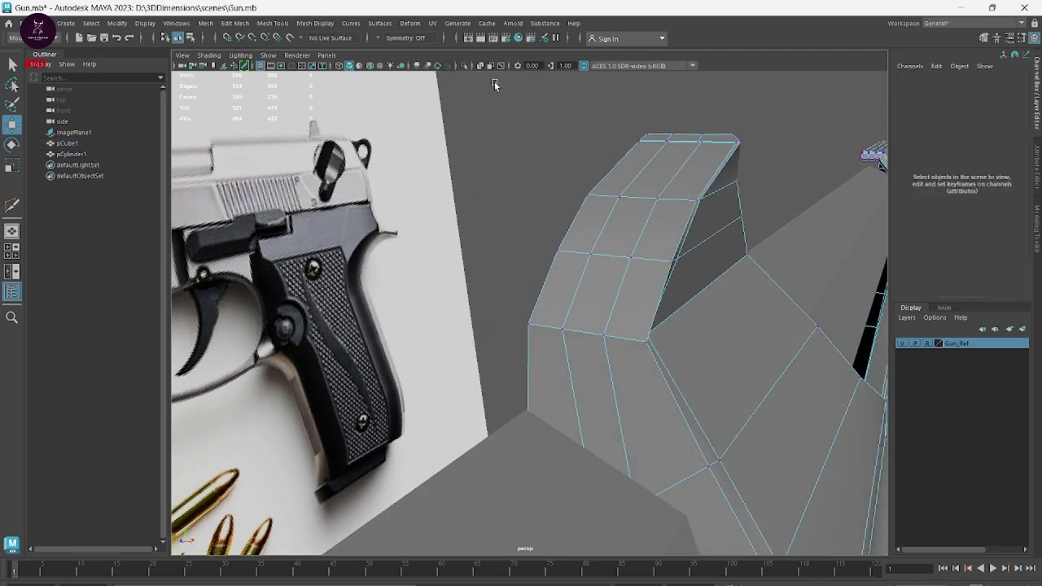
{"action": "left_click_drag", "start_coordinate": [495, 79], "coordinate": [726, 269]}
{"action": "left_click_drag", "start_coordinate": [767, 226], "coordinate": [722, 118]}
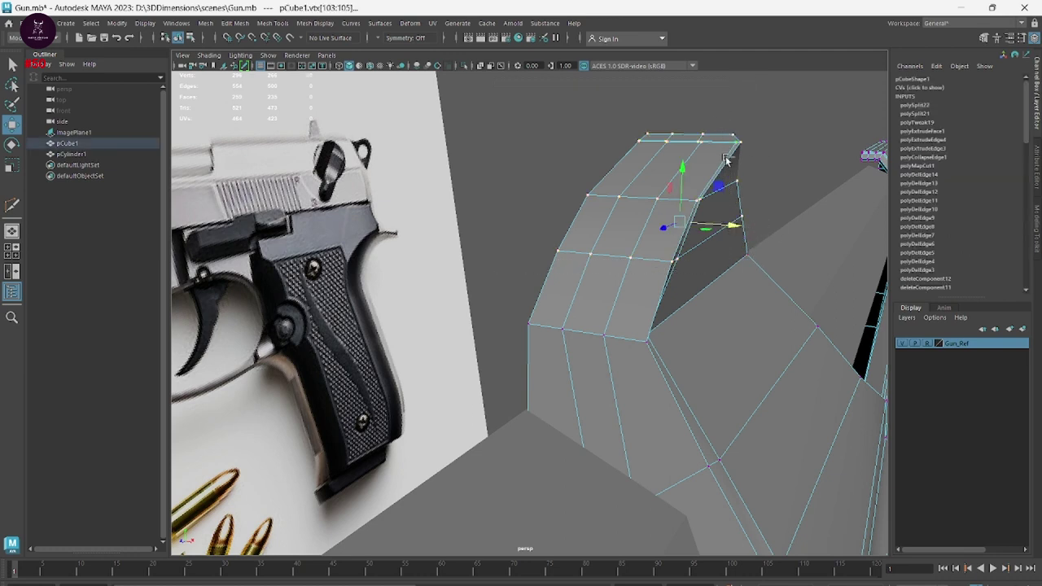
Narrow the selected top vertices with Scale and shift them slightly left along X
{"action": "key", "text": "r"}
{"action": "left_click_drag", "start_coordinate": [730, 225], "coordinate": [709, 222]}
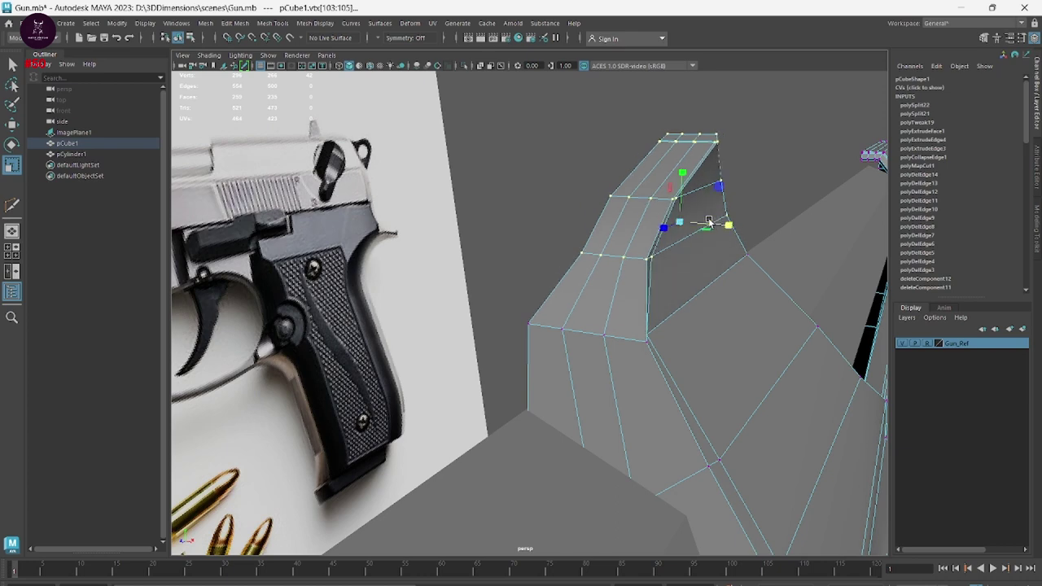
{"action": "key", "text": "w"}
{"action": "left_click_drag", "start_coordinate": [733, 225], "coordinate": [710, 225]}
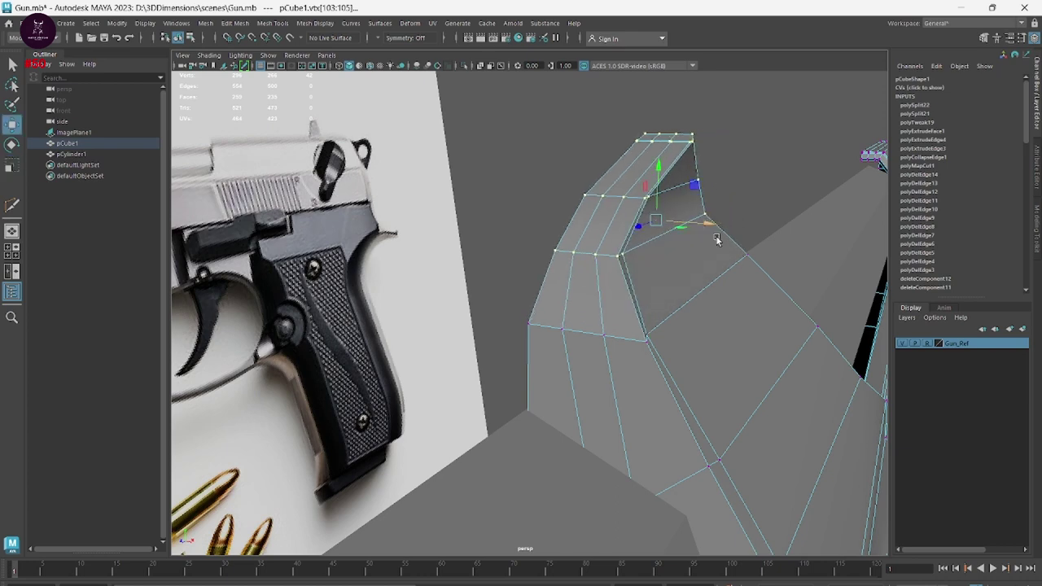
{"action": "mouse_move", "coordinate": [761, 302]}
{"action": "left_mouse_down", "text": "alt"}
{"action": "mouse_move", "coordinate": [804, 309]}
{"action": "mouse_move", "coordinate": [779, 305]}
{"action": "left_mouse_up", "text": "alt"}
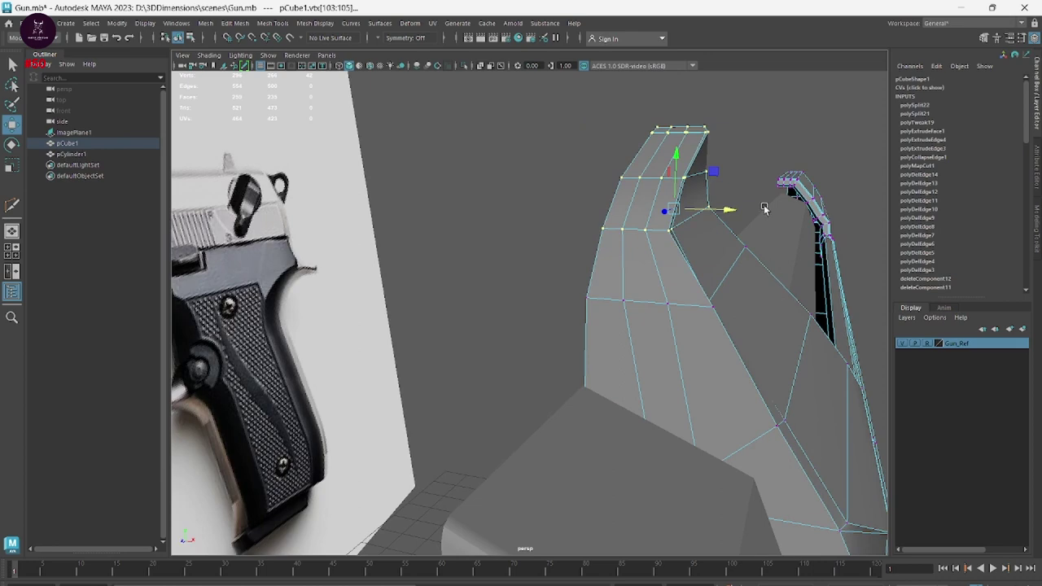
{"action": "left_click_drag", "start_coordinate": [783, 345], "coordinate": [725, 347], "text": "alt"}
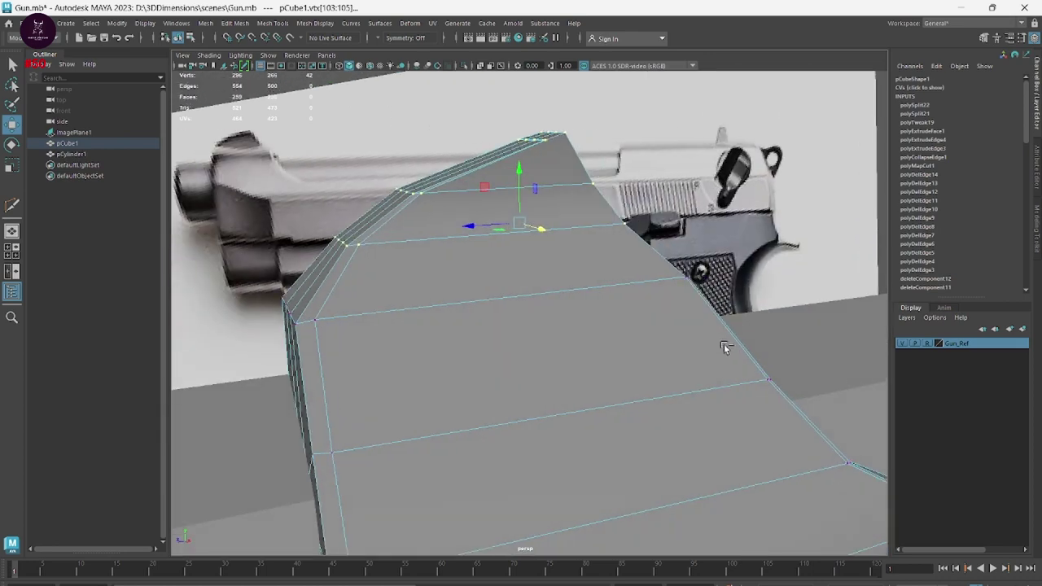
Pick-walk the selection along the top ridge loop and undo the bevel edits to flatten the top
{"action": "key", "text": "Left"}
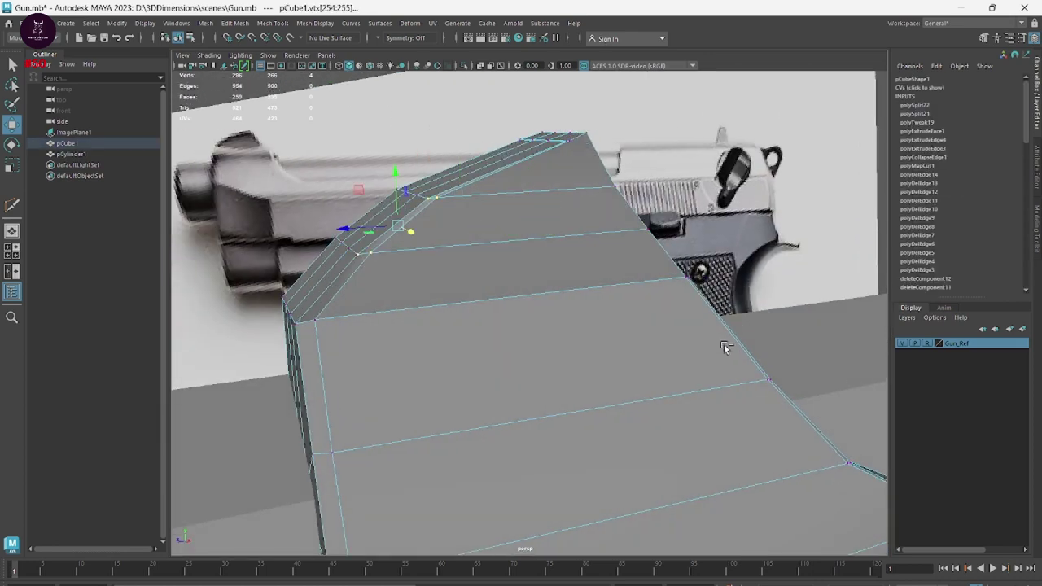
{"action": "key", "text": "Down"}
{"action": "key", "text": "Down"}
{"action": "key", "text": "ctrl+z"}
{"action": "key", "text": "ctrl+z"}
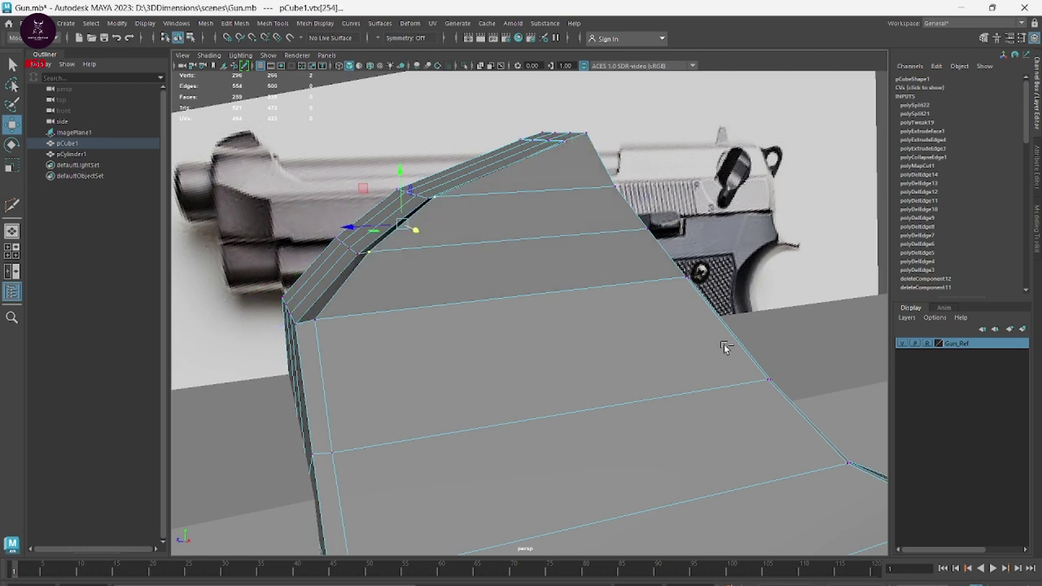
{"action": "key", "text": "ctrl+z"}
{"action": "key", "text": "Right"}
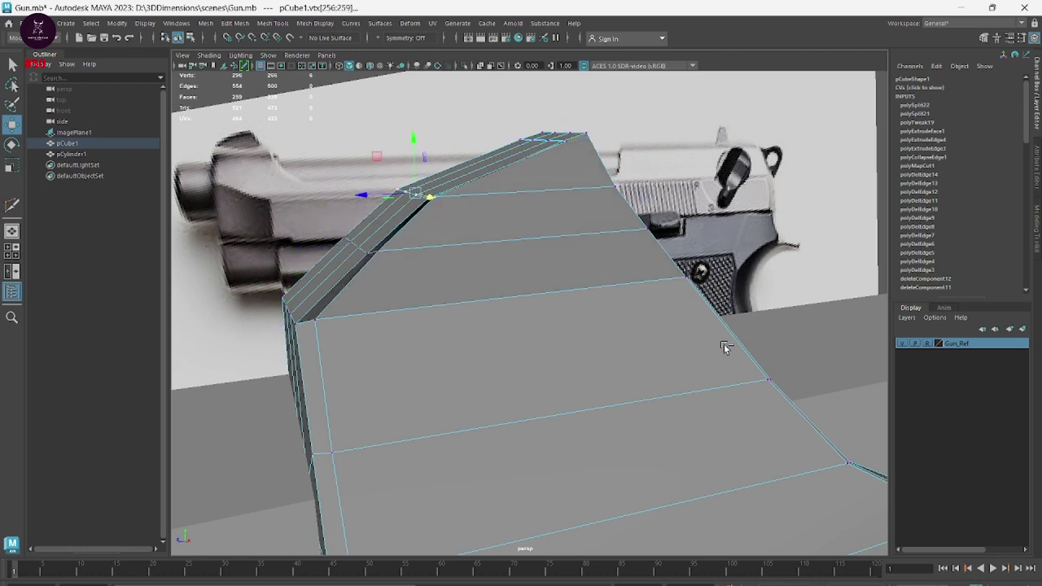
{"action": "key", "text": "Right"}
{"action": "key", "text": "Right"}
{"action": "key", "text": "Right"}
{"action": "key", "text": "ctrl+z"}
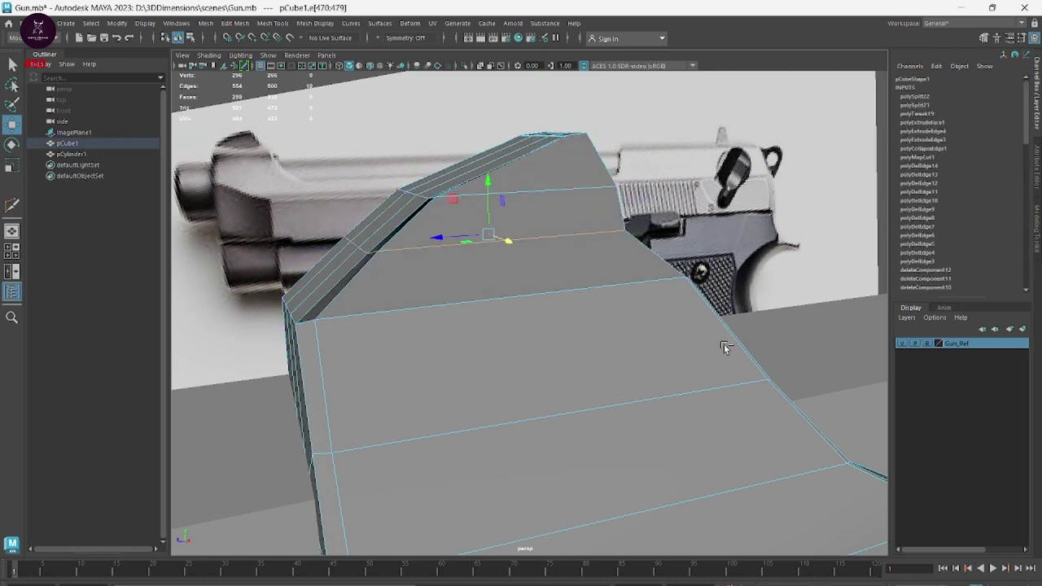
{"action": "key", "text": "ctrl+z"}
{"action": "key", "text": "ctrl+z"}
{"action": "key", "text": "ctrl+z"}
{"action": "key", "text": "ctrl+z"}
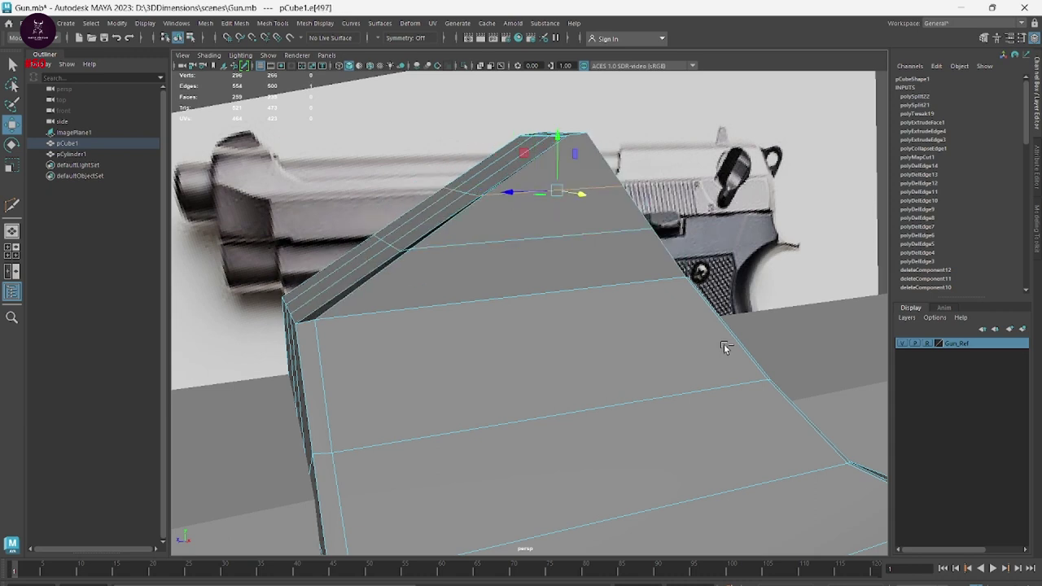
{"action": "key", "text": "ctrl+z"}
{"action": "key", "text": "ctrl+z"}
{"action": "key", "text": "ctrl+z"}
{"action": "key", "text": "ctrl+z"}
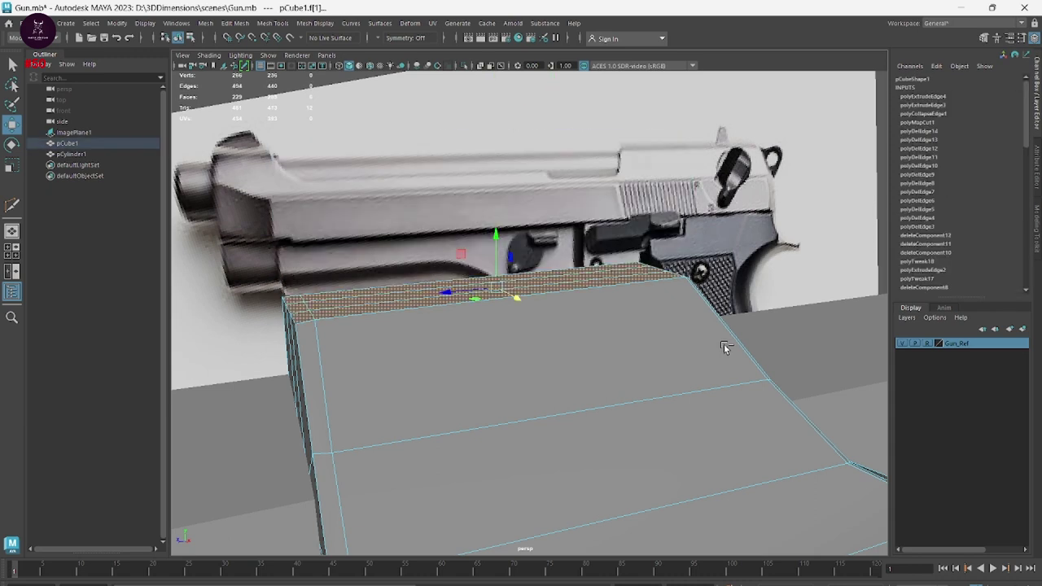
Extrude the slide's two top face strips upward into a tall block and scale its top inward
{"action": "mouse_move", "coordinate": [529, 347]}
{"action": "left_mouse_down"}
{"action": "mouse_move", "coordinate": [576, 376]}
{"action": "mouse_move", "coordinate": [543, 336]}
{"action": "mouse_move", "coordinate": [580, 352]}
{"action": "left_mouse_up"}
{"action": "left_click", "coordinate": [581, 353]}
{"action": "right_click", "coordinate": [583, 354]}
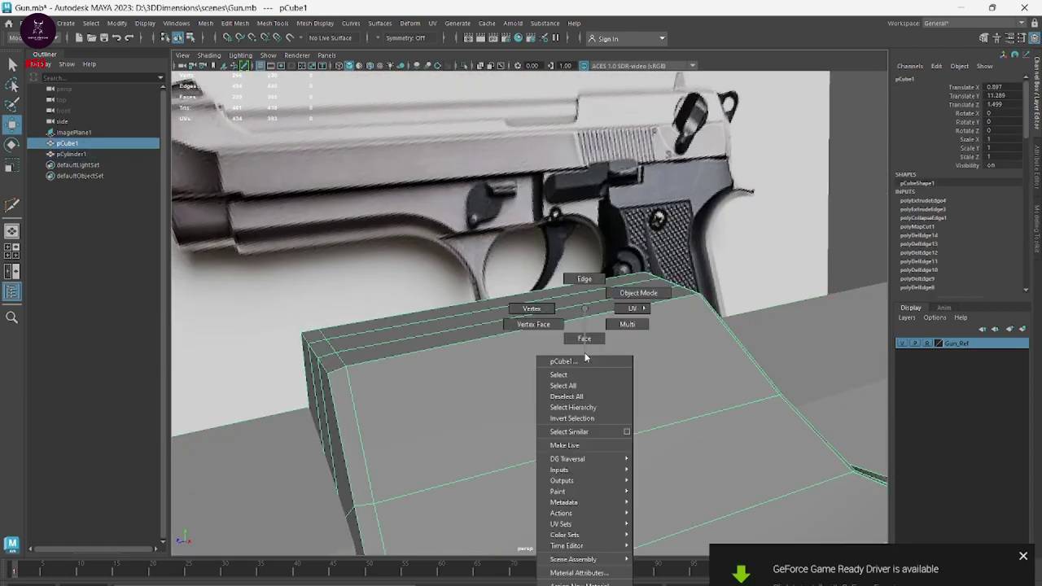
{"action": "left_click", "coordinate": [585, 334]}
{"action": "left_click", "coordinate": [403, 352]}
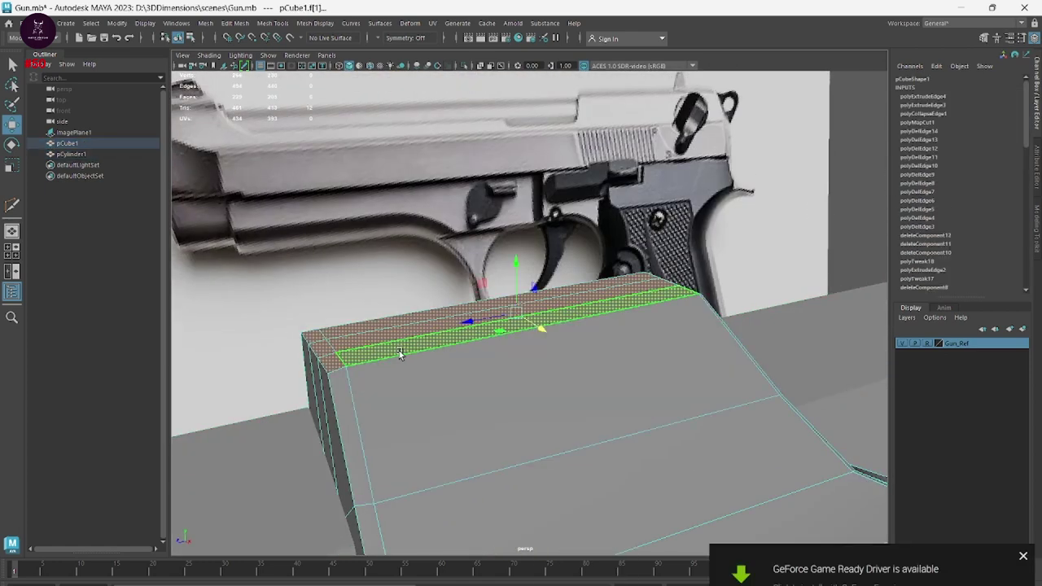
{"action": "left_click", "coordinate": [399, 354], "text": "shift"}
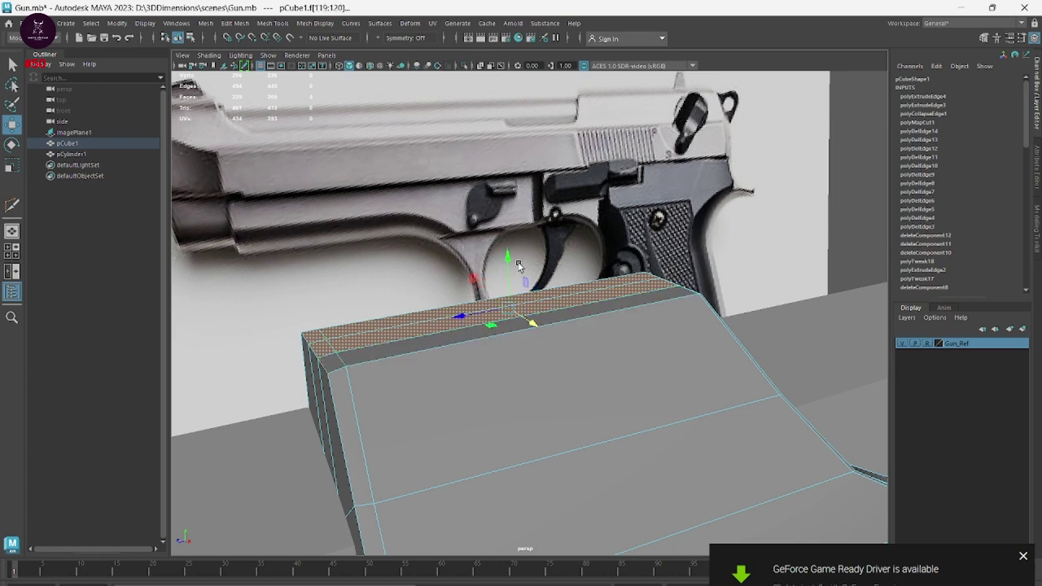
{"action": "mouse_move", "coordinate": [511, 262]}
{"action": "left_mouse_down", "text": "alt"}
{"action": "mouse_move", "coordinate": [507, 133]}
{"action": "mouse_move", "coordinate": [542, 314]}
{"action": "mouse_move", "coordinate": [574, 357]}
{"action": "mouse_move", "coordinate": [616, 356]}
{"action": "mouse_move", "coordinate": [588, 360]}
{"action": "mouse_move", "coordinate": [480, 327]}
{"action": "mouse_move", "coordinate": [421, 367]}
{"action": "mouse_move", "coordinate": [459, 360]}
{"action": "left_mouse_up", "text": "alt"}
{"action": "key", "text": "ctrl+e"}
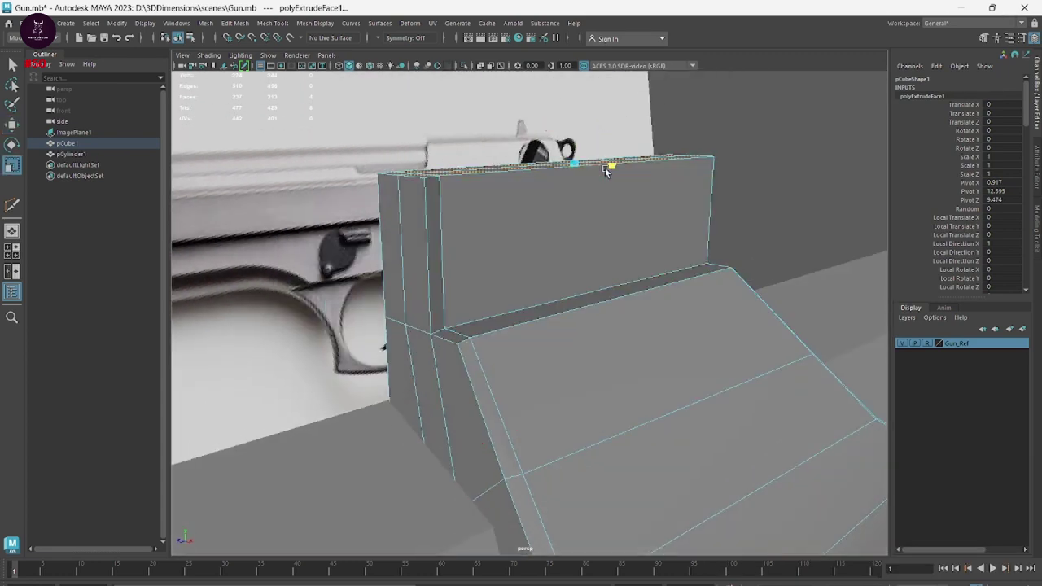
{"action": "left_click_drag", "start_coordinate": [604, 166], "coordinate": [580, 167]}
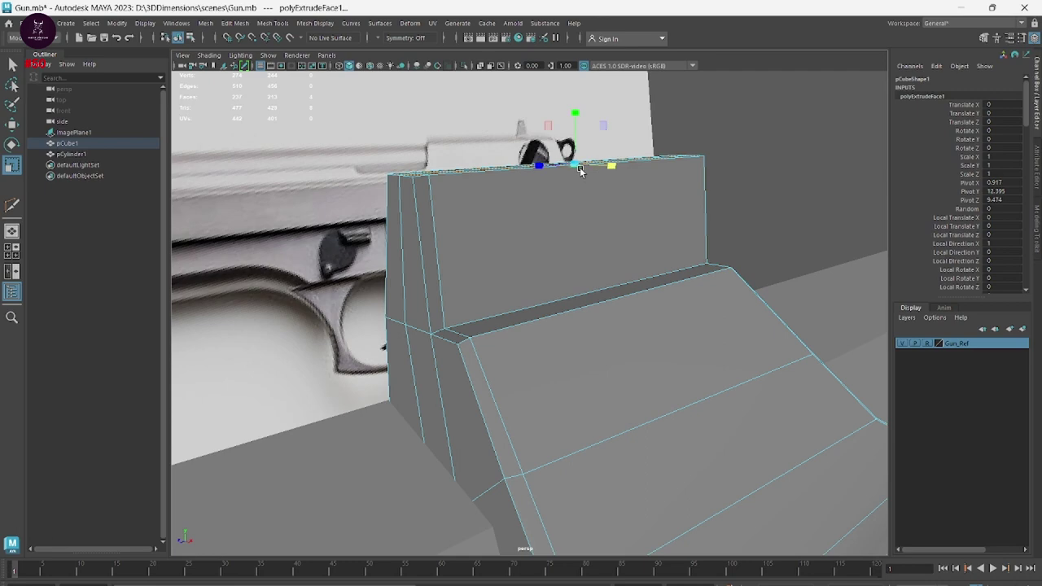
{"action": "key", "text": "space"}
{"action": "key", "text": "space"}
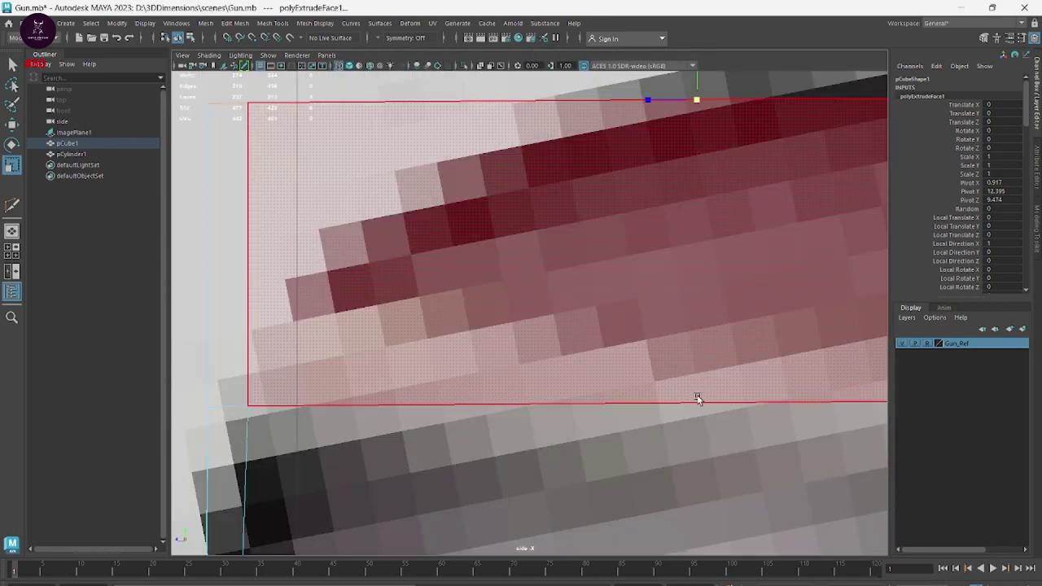
In the side view, adjust the extruded sight block and select its upper and lower extruded faces
{"action": "scroll", "coordinate": [675, 390], "scroll_direction": "down", "scroll_amount": 6}
{"action": "scroll", "coordinate": [645, 386], "scroll_direction": "up", "scroll_amount": 5}
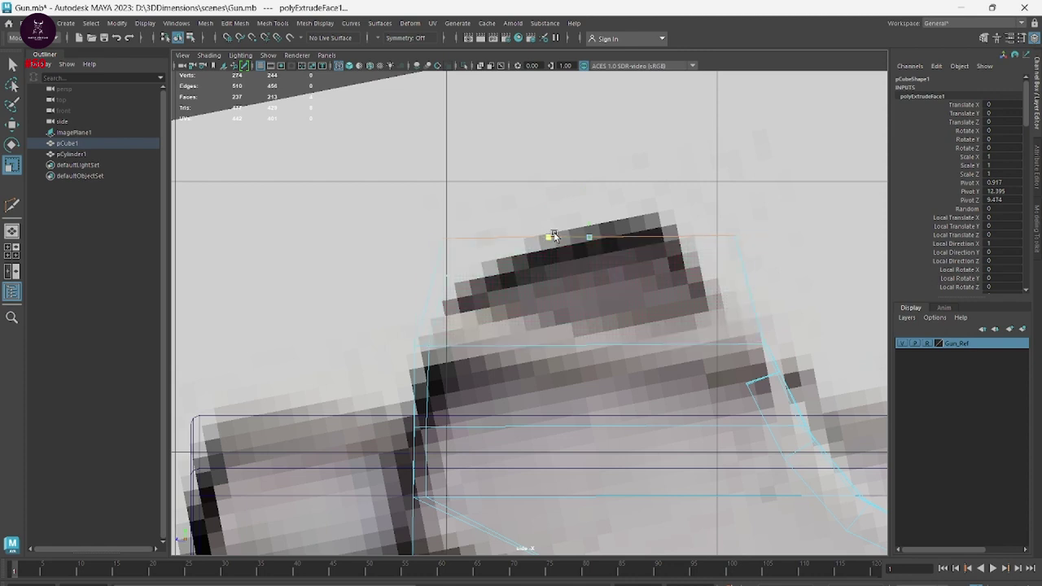
{"action": "mouse_move", "coordinate": [553, 236]}
{"action": "left_mouse_down"}
{"action": "mouse_move", "coordinate": [578, 237]}
{"action": "mouse_move", "coordinate": [590, 192]}
{"action": "left_mouse_up"}
{"action": "key", "text": "w"}
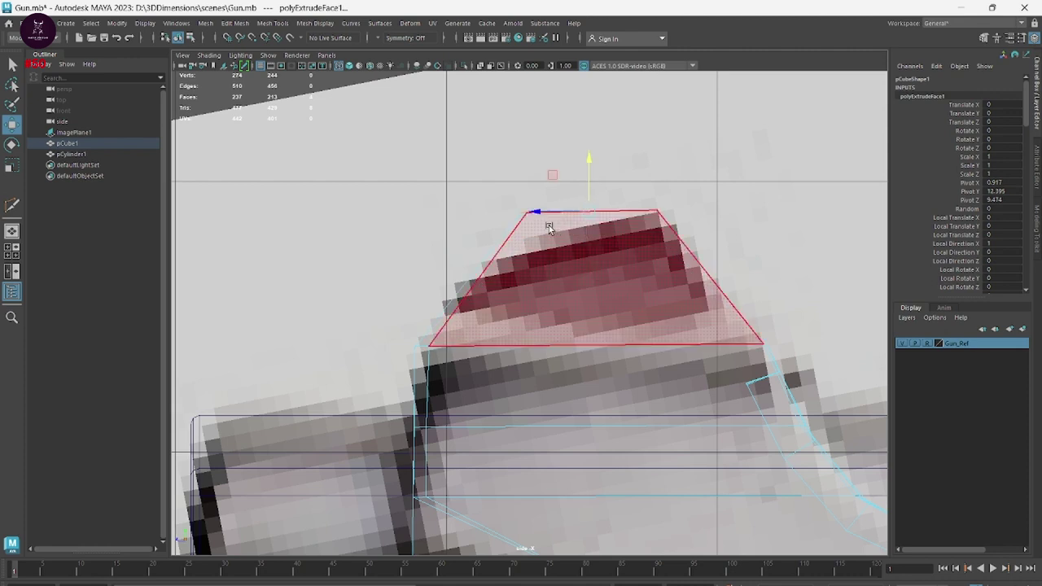
{"action": "right_click", "coordinate": [447, 191]}
{"action": "right_click", "coordinate": [610, 298]}
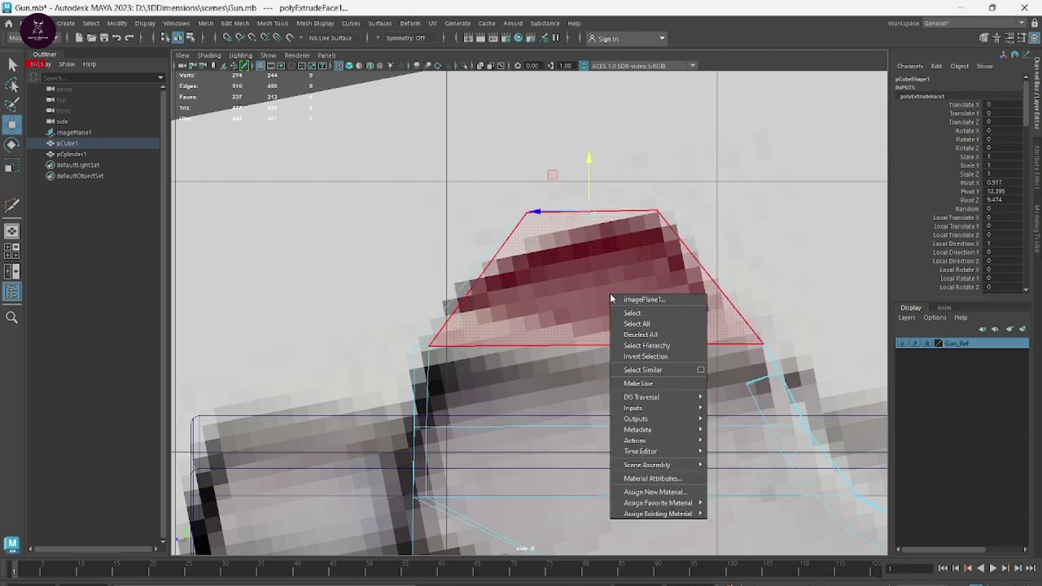
{"action": "left_click", "coordinate": [550, 324]}
{"action": "right_click", "coordinate": [557, 350]}
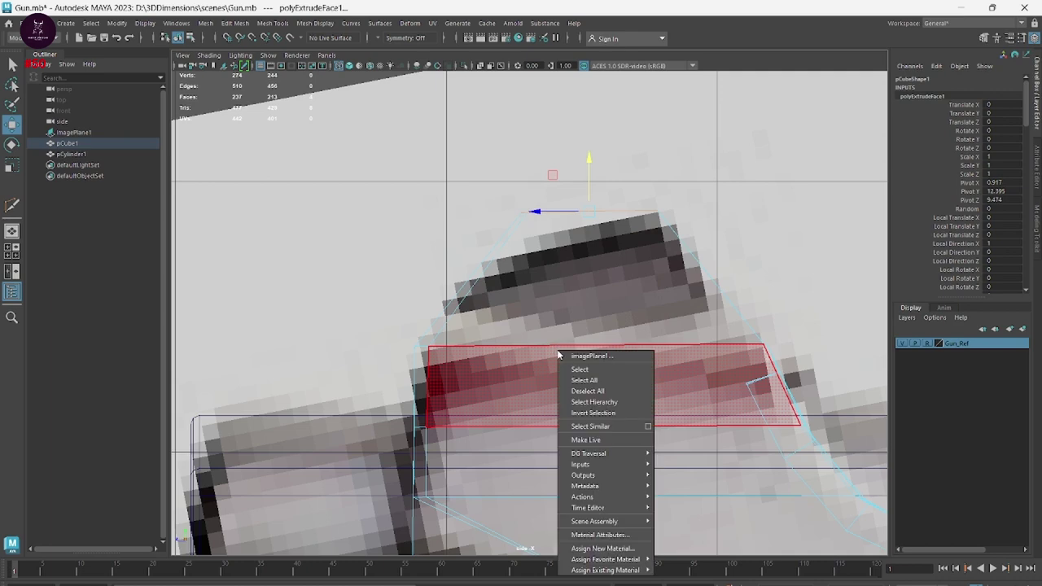
{"action": "right_click", "coordinate": [538, 350]}
{"action": "left_click", "coordinate": [535, 347]}
{"action": "right_click", "coordinate": [536, 349]}
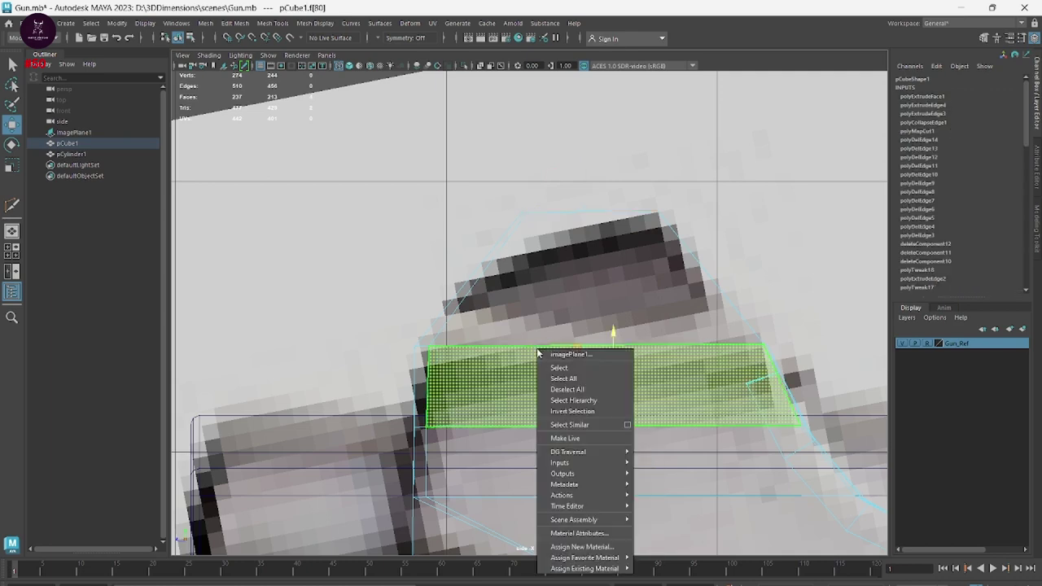
{"action": "left_click", "coordinate": [510, 340]}
{"action": "left_click", "coordinate": [513, 345]}
{"action": "right_click", "coordinate": [513, 346]}
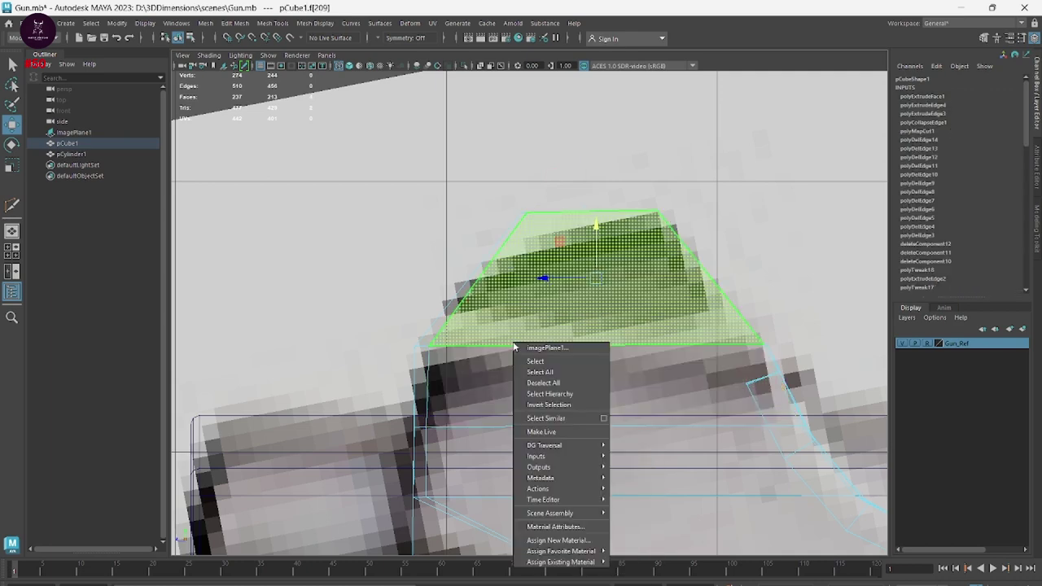
{"action": "left_click", "coordinate": [458, 242]}
{"action": "right_click", "coordinate": [461, 238]}
{"action": "left_click", "coordinate": [461, 235]}
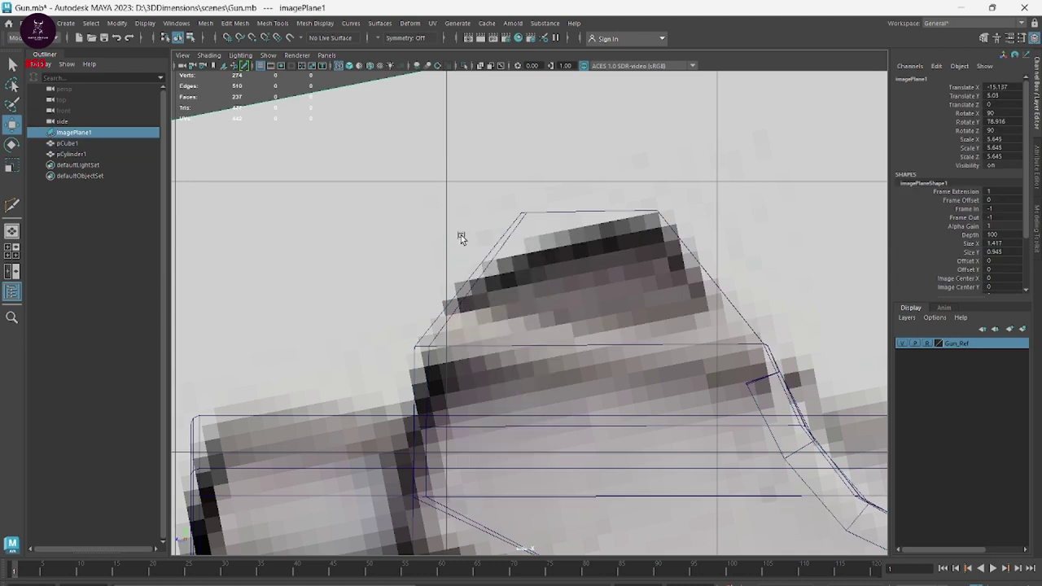
{"action": "right_click", "coordinate": [560, 286]}
{"action": "left_click", "coordinate": [727, 332]}
Lower the sight's top vertices with the Move tool onto the reference outline
{"action": "right_click", "coordinate": [689, 249]}
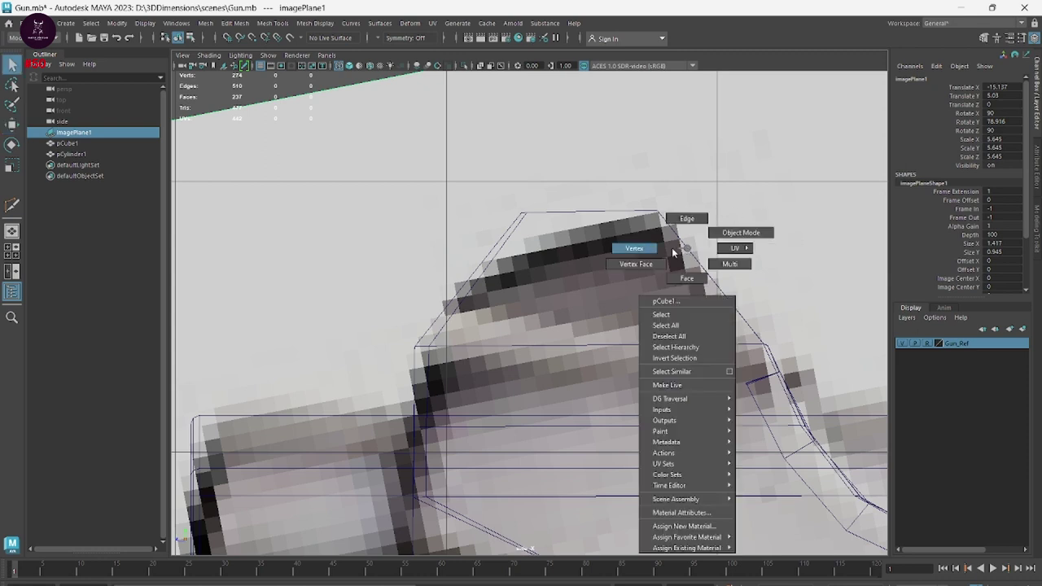
{"action": "left_click", "coordinate": [634, 248]}
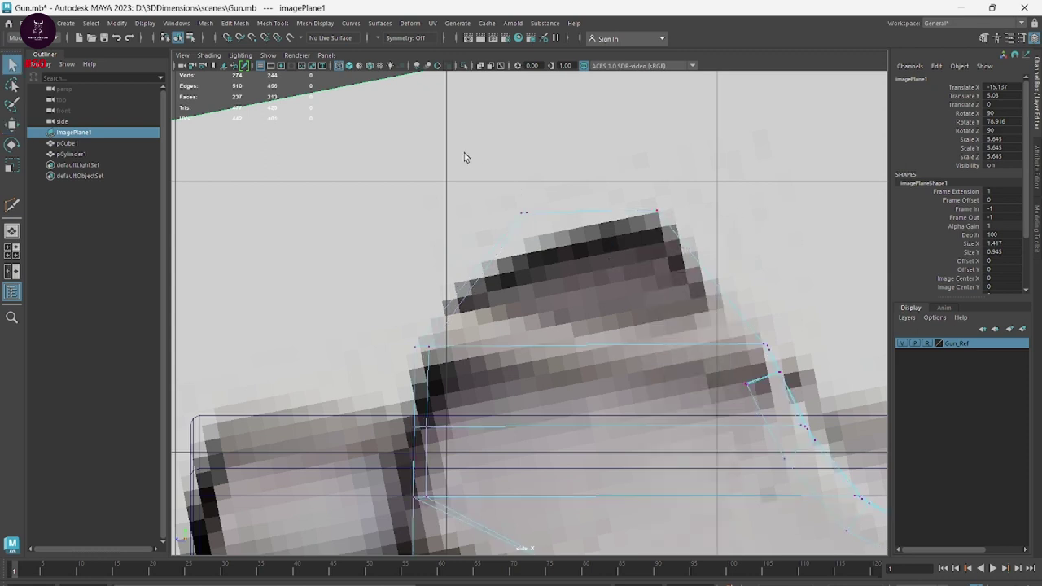
{"action": "key", "text": "w"}
{"action": "left_click_drag", "start_coordinate": [534, 218], "coordinate": [527, 262]}
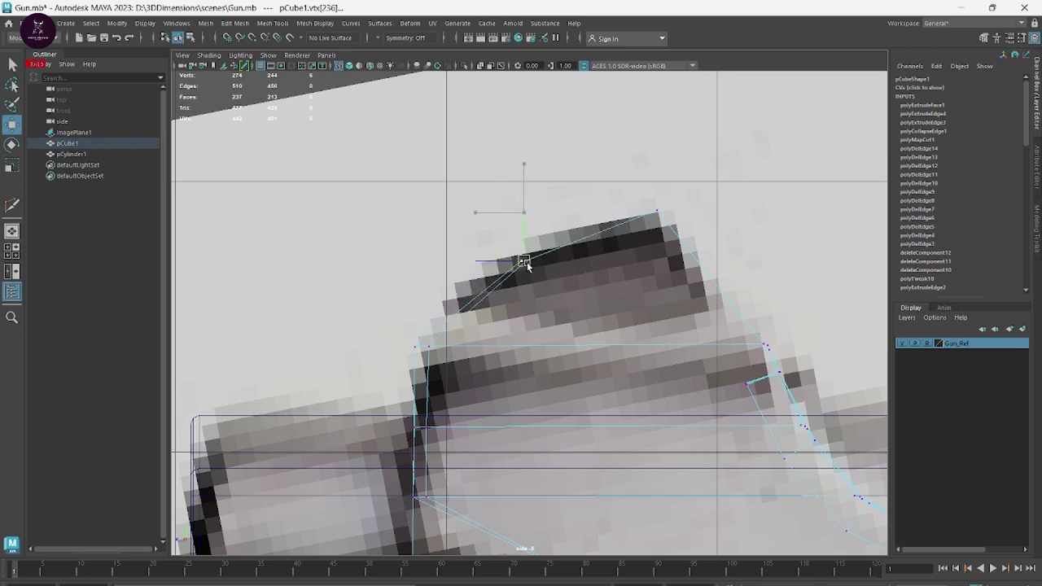
{"action": "mouse_move", "coordinate": [605, 180]}
{"action": "left_mouse_down"}
{"action": "mouse_move", "coordinate": [694, 227]}
{"action": "mouse_move", "coordinate": [651, 209]}
{"action": "left_mouse_up"}
{"action": "key", "text": "space"}
{"action": "key", "text": "space"}
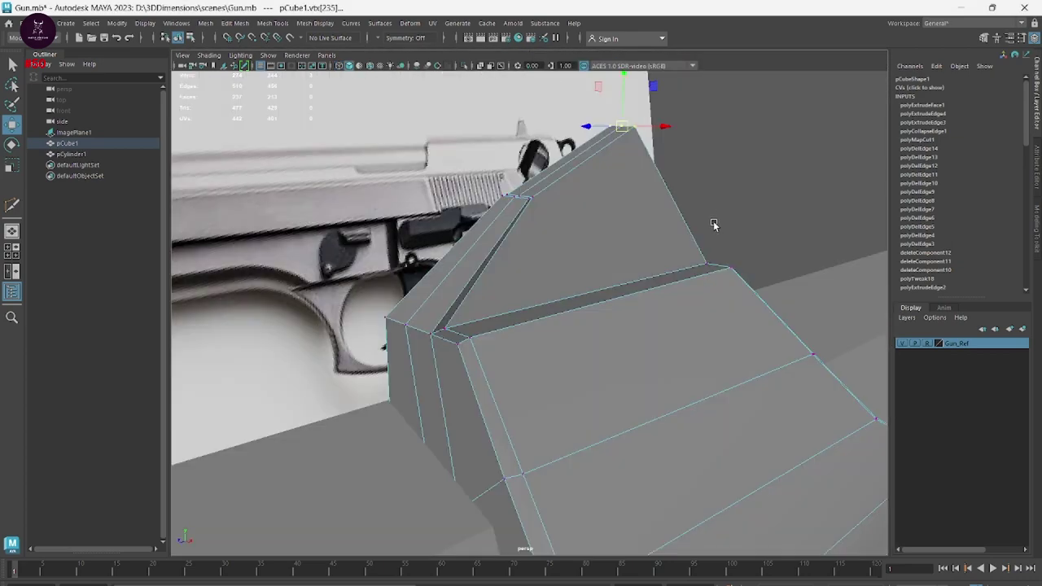
Slide a vertex at the sight's base down-right along its edge, then select two base-strip vertices
{"action": "mouse_move", "coordinate": [658, 349]}
{"action": "left_mouse_down", "text": "alt"}
{"action": "mouse_move", "coordinate": [692, 356]}
{"action": "mouse_move", "coordinate": [638, 348]}
{"action": "left_mouse_up", "text": "alt"}
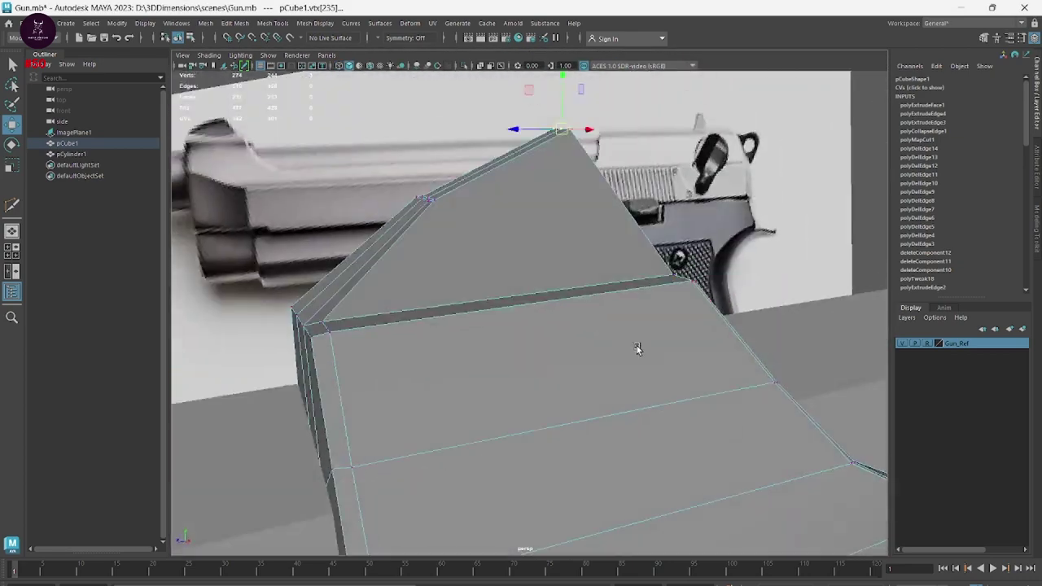
{"action": "left_click", "coordinate": [434, 208]}
{"action": "left_click_drag", "start_coordinate": [455, 244], "coordinate": [445, 269], "text": "alt"}
{"action": "mouse_move", "coordinate": [445, 268]}
{"action": "right_mouse_down", "text": "alt"}
{"action": "mouse_move", "coordinate": [528, 294]}
{"action": "mouse_move", "coordinate": [552, 320]}
{"action": "right_mouse_up", "text": "alt"}
{"action": "scroll", "coordinate": [551, 324], "scroll_direction": "down", "scroll_amount": 3}
{"action": "scroll", "coordinate": [563, 291], "scroll_direction": "up", "scroll_amount": 2}
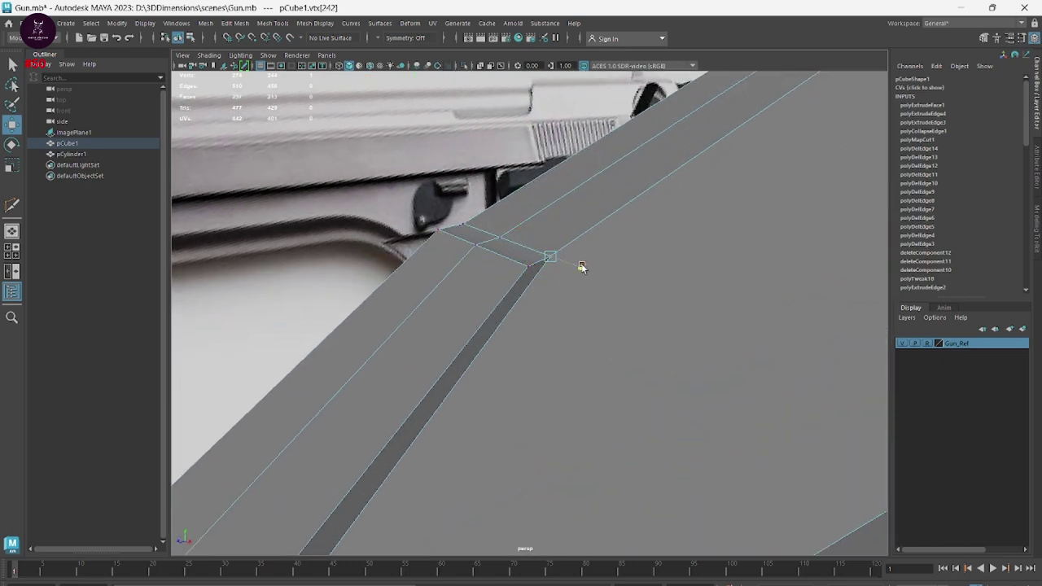
{"action": "middle_click_drag", "start_coordinate": [581, 267], "coordinate": [595, 273]}
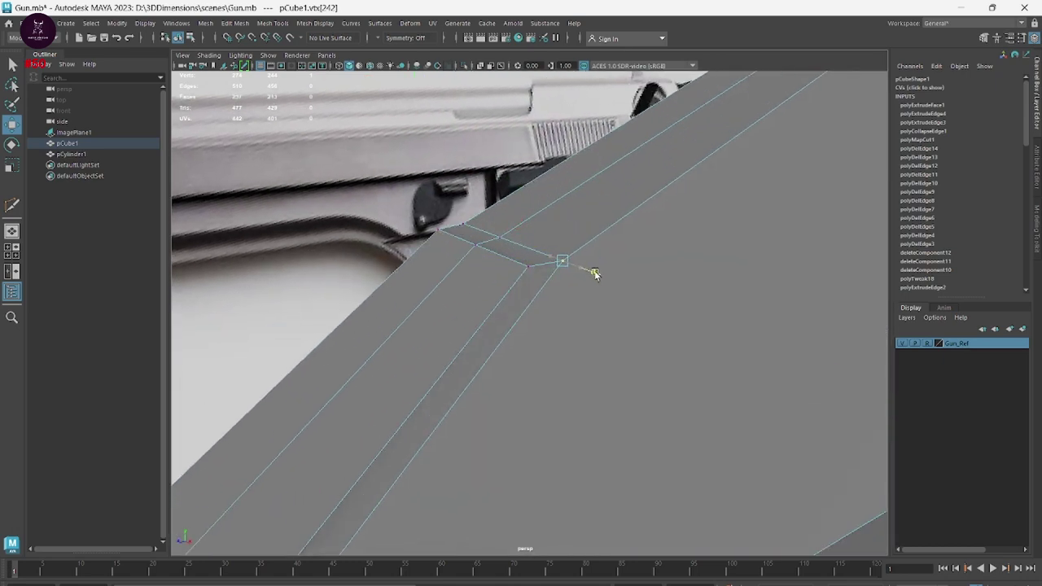
{"action": "scroll", "coordinate": [581, 289], "scroll_direction": "up", "scroll_amount": 3}
{"action": "scroll", "coordinate": [582, 304], "scroll_direction": "down", "scroll_amount": 3}
{"action": "scroll", "coordinate": [598, 316], "scroll_direction": "down", "scroll_amount": 1}
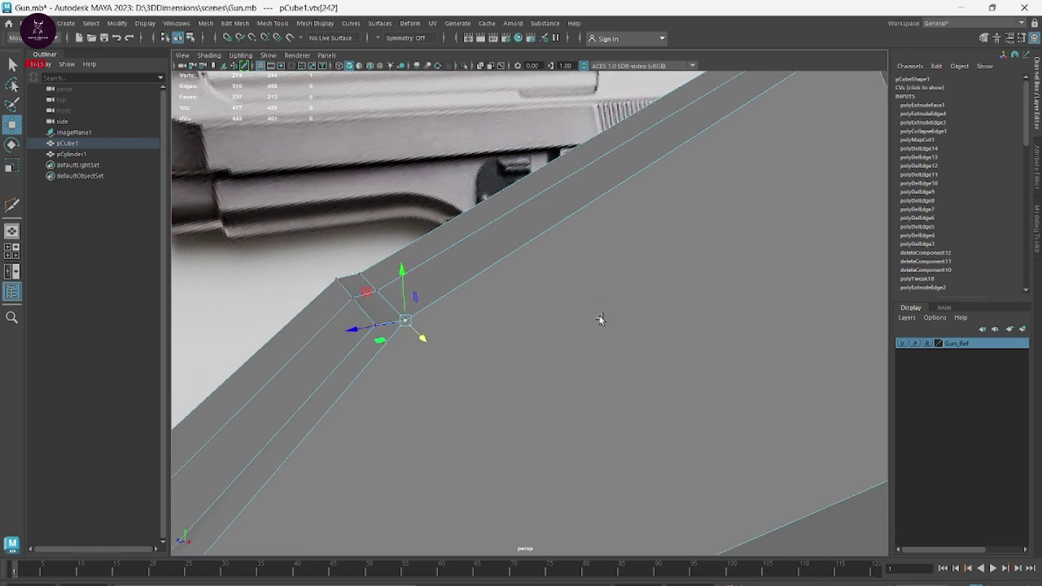
{"action": "left_click_drag", "start_coordinate": [340, 310], "coordinate": [289, 383]}
{"action": "left_click", "coordinate": [364, 320], "text": "shift"}
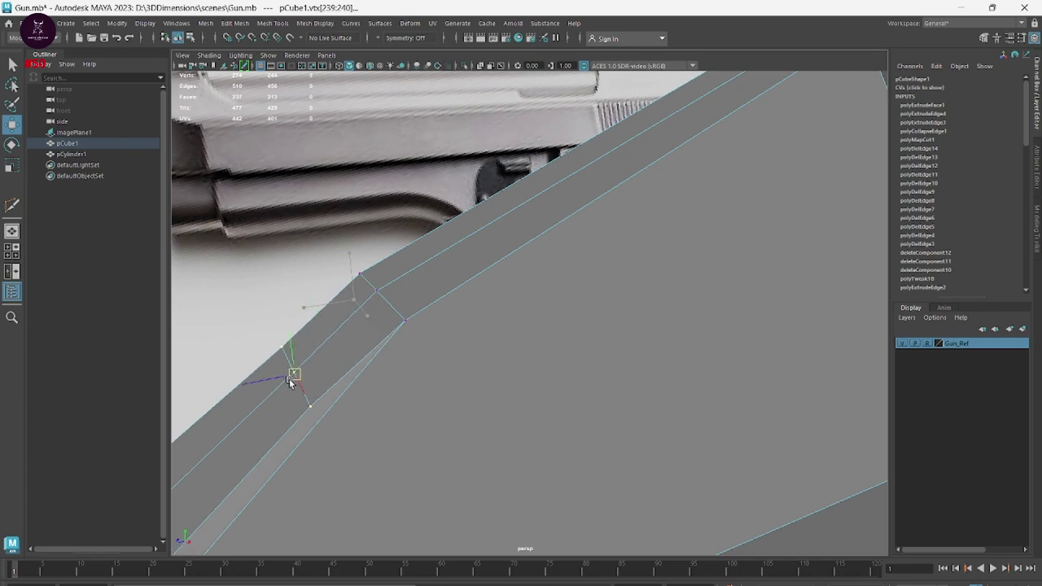
{"action": "mouse_move", "coordinate": [464, 390]}
{"action": "left_mouse_down", "text": "alt"}
{"action": "mouse_move", "coordinate": [506, 344]}
{"action": "mouse_move", "coordinate": [495, 366]}
{"action": "mouse_move", "coordinate": [614, 300]}
{"action": "mouse_move", "coordinate": [630, 412]}
{"action": "left_mouse_up", "text": "alt"}
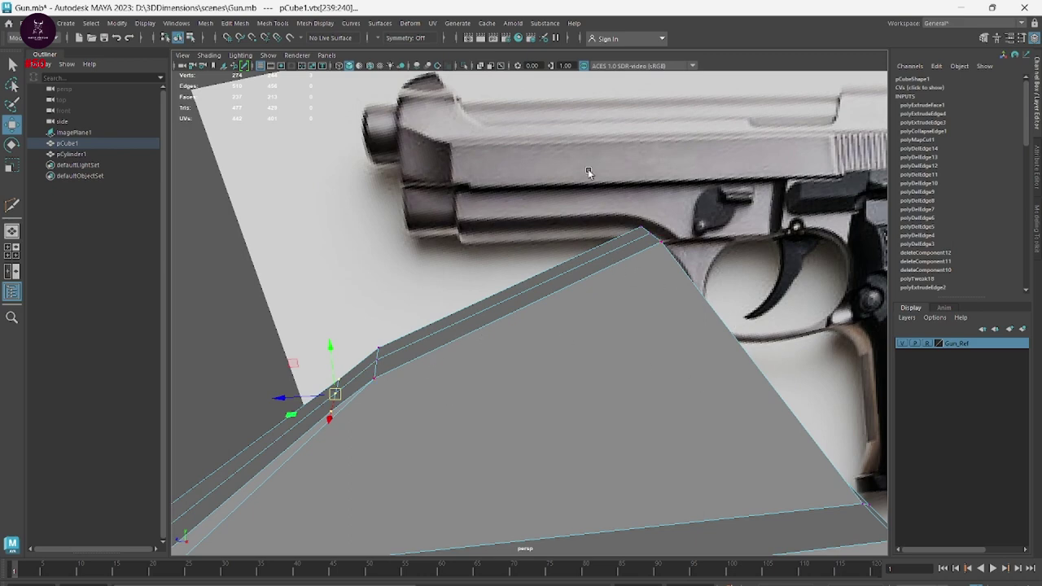
Raise the slope's corner vertex and nudge its neighbour to smooth the slope toward the reference
{"action": "left_click", "coordinate": [667, 249]}
{"action": "left_click_drag", "start_coordinate": [651, 213], "coordinate": [652, 190]}
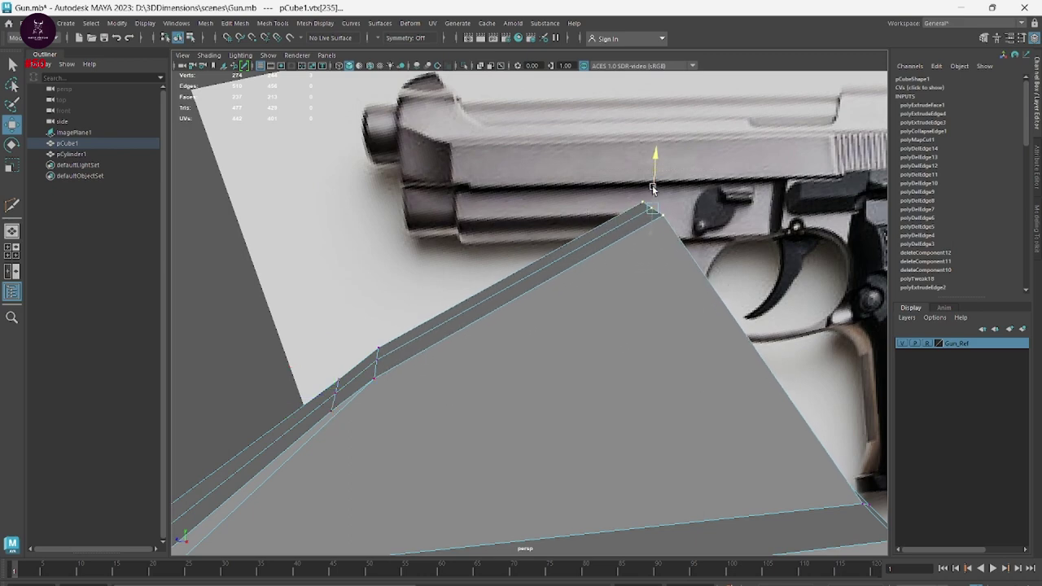
{"action": "left_click", "coordinate": [380, 349]}
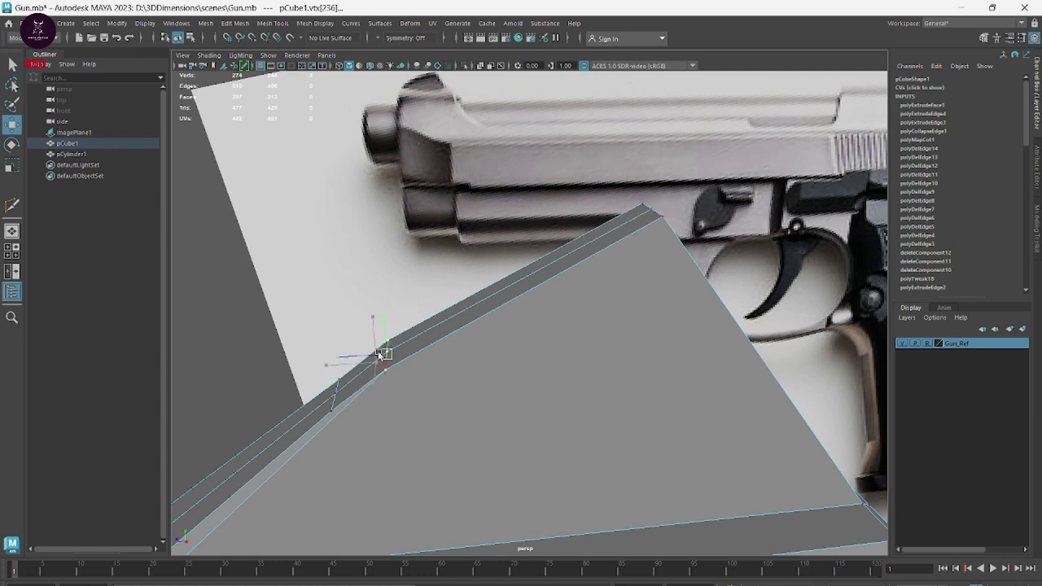
{"action": "left_click_drag", "start_coordinate": [379, 354], "coordinate": [382, 355]}
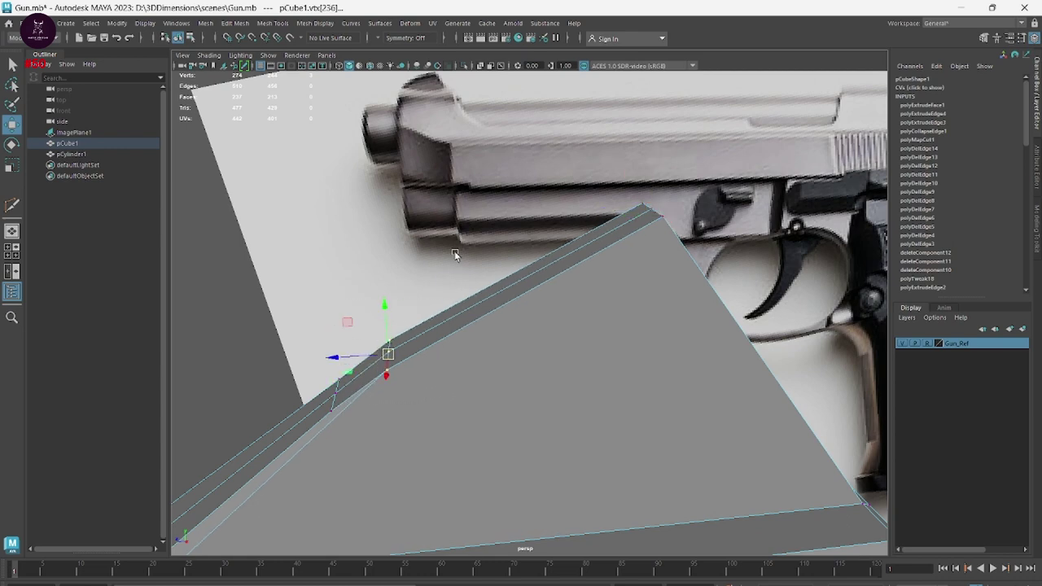
{"action": "left_click", "coordinate": [698, 364]}
{"action": "mouse_move", "coordinate": [697, 365]}
{"action": "left_mouse_down", "text": "alt"}
{"action": "mouse_move", "coordinate": [506, 317]}
{"action": "mouse_move", "coordinate": [673, 447]}
{"action": "mouse_move", "coordinate": [597, 448]}
{"action": "mouse_move", "coordinate": [809, 456]}
{"action": "left_mouse_up", "text": "alt"}
{"action": "right_click", "coordinate": [656, 198]}
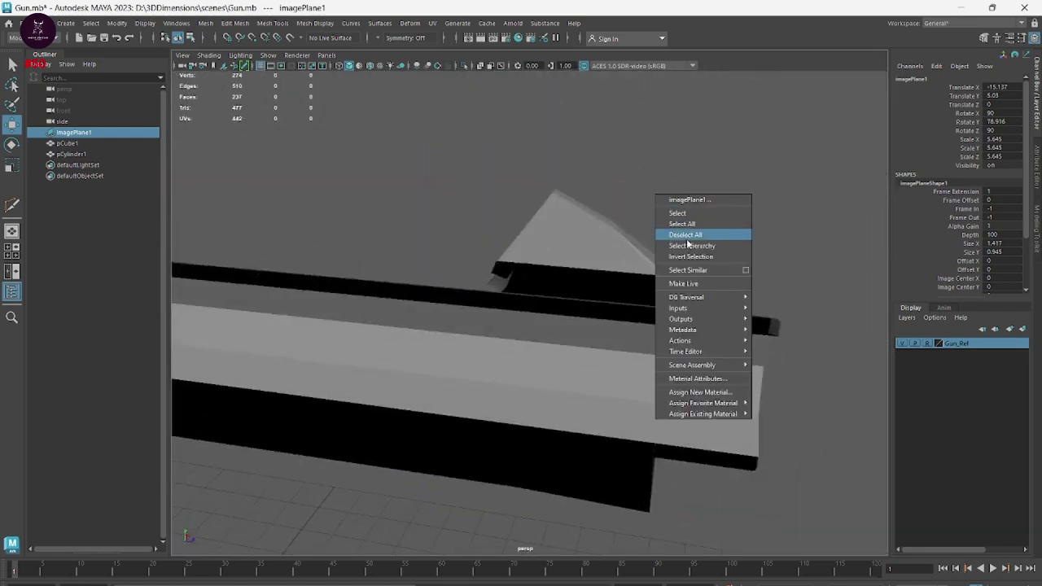
Delete the slanted top face of the slide's rear block
{"action": "left_click", "coordinate": [557, 206]}
{"action": "left_click", "coordinate": [577, 239]}
{"action": "right_click", "coordinate": [588, 218]}
{"action": "right_click_drag", "start_coordinate": [588, 219], "coordinate": [587, 245]}
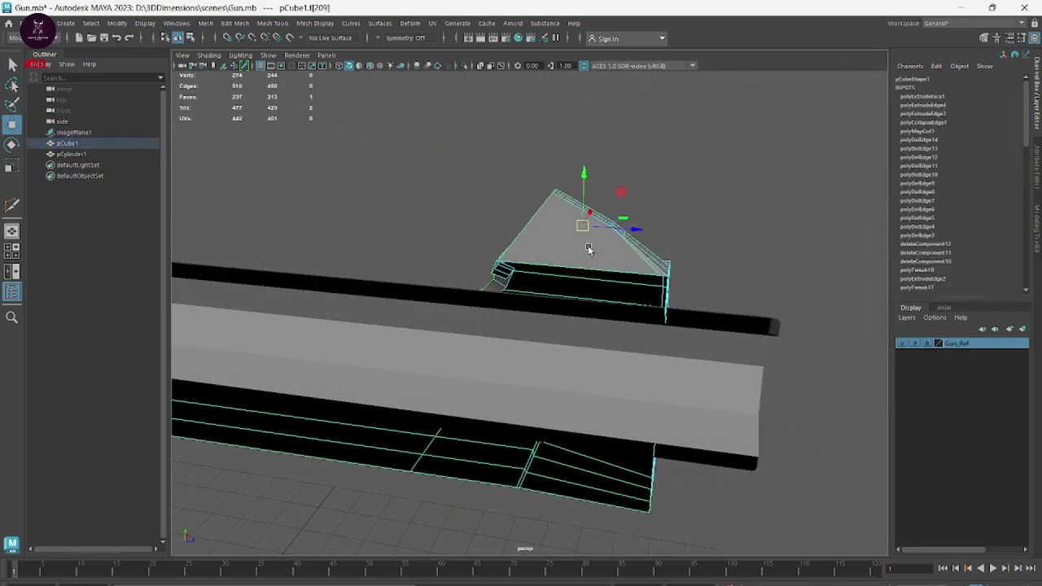
{"action": "mouse_move", "coordinate": [589, 239]}
{"action": "left_mouse_down", "text": "alt"}
{"action": "mouse_move", "coordinate": [691, 344]}
{"action": "mouse_move", "coordinate": [635, 134]}
{"action": "left_mouse_up", "text": "alt"}
{"action": "left_click", "coordinate": [632, 161]}
{"action": "key", "text": "Delete"}
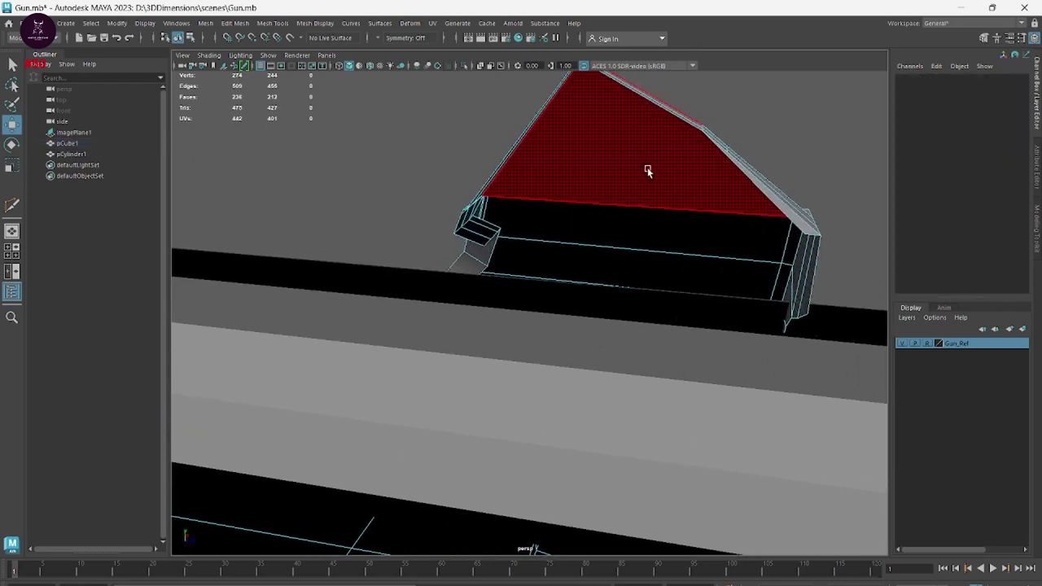
Delete the narrow face on the slide's side
{"action": "mouse_move", "coordinate": [794, 281]}
{"action": "left_mouse_down", "text": "alt"}
{"action": "mouse_move", "coordinate": [749, 293]}
{"action": "mouse_move", "coordinate": [737, 315]}
{"action": "mouse_move", "coordinate": [428, 328]}
{"action": "mouse_move", "coordinate": [553, 442]}
{"action": "mouse_move", "coordinate": [581, 428]}
{"action": "left_mouse_up", "text": "alt"}
{"action": "left_click", "coordinate": [567, 418]}
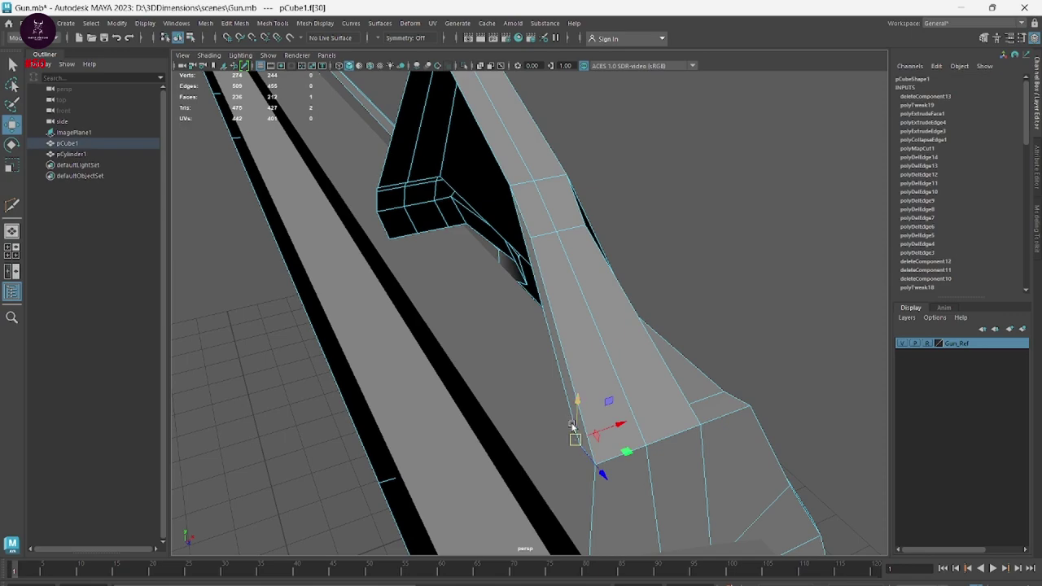
{"action": "left_click", "coordinate": [563, 372]}
{"action": "key", "text": "Delete"}
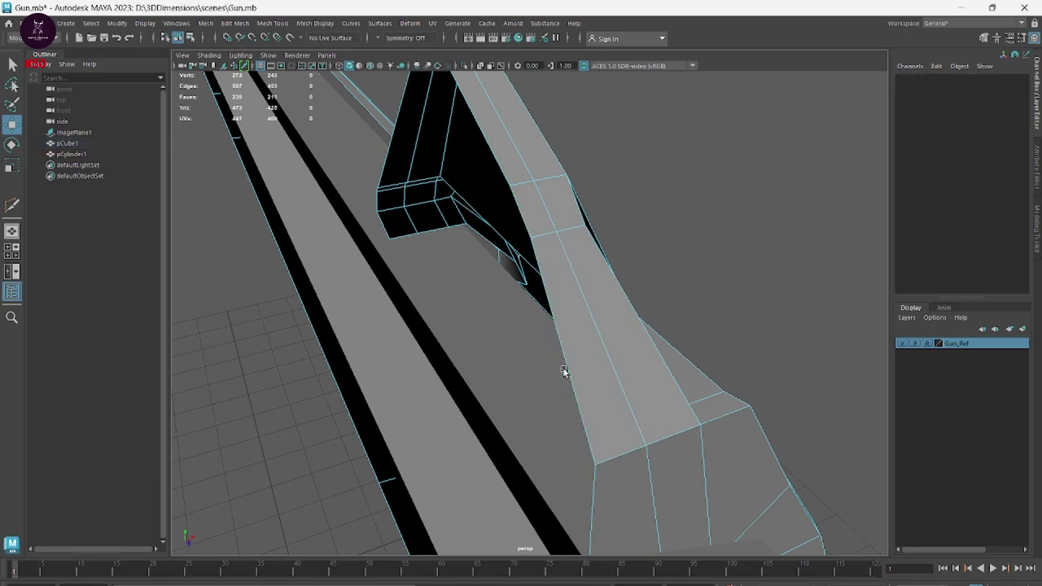
{"action": "mouse_move", "coordinate": [607, 409]}
{"action": "left_mouse_down", "text": "alt"}
{"action": "mouse_move", "coordinate": [709, 414]}
{"action": "mouse_move", "coordinate": [738, 388]}
{"action": "mouse_move", "coordinate": [639, 408]}
{"action": "mouse_move", "coordinate": [462, 384]}
{"action": "mouse_move", "coordinate": [713, 417]}
{"action": "mouse_move", "coordinate": [617, 429]}
{"action": "mouse_move", "coordinate": [701, 441]}
{"action": "mouse_move", "coordinate": [691, 472]}
{"action": "mouse_move", "coordinate": [672, 420]}
{"action": "mouse_move", "coordinate": [700, 435]}
{"action": "mouse_move", "coordinate": [667, 432]}
{"action": "mouse_move", "coordinate": [686, 418]}
{"action": "mouse_move", "coordinate": [627, 437]}
{"action": "mouse_move", "coordinate": [748, 442]}
{"action": "left_mouse_up", "text": "alt"}
In the maximized side view, Multi-Cut new edges across the slide at the front sight
{"action": "key", "text": "space"}
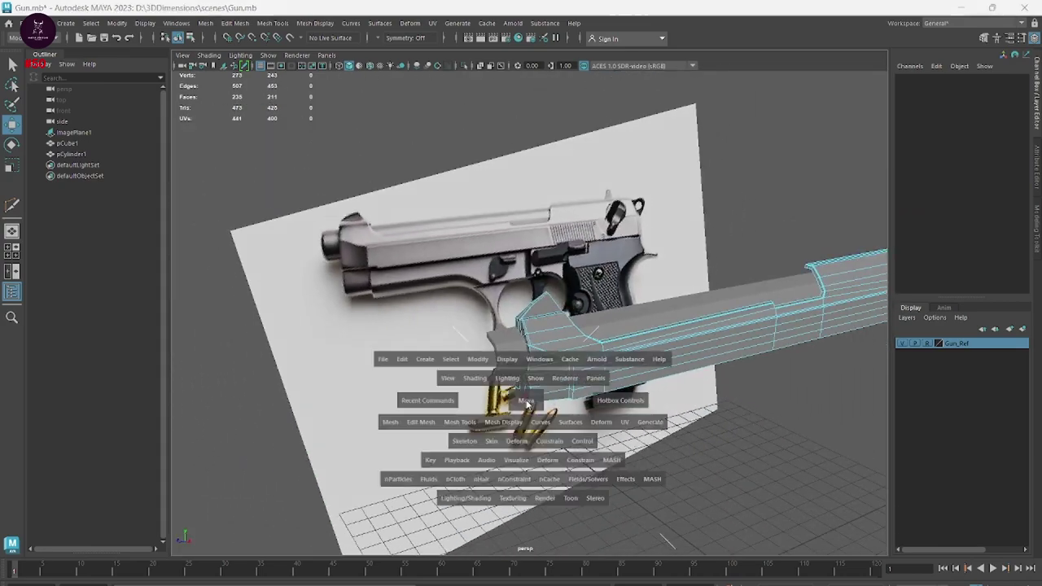
{"action": "key", "text": "space"}
{"action": "scroll", "coordinate": [647, 440], "scroll_direction": "down", "scroll_amount": 5}
{"action": "middle_click_drag", "start_coordinate": [646, 439], "coordinate": [420, 403], "text": "alt"}
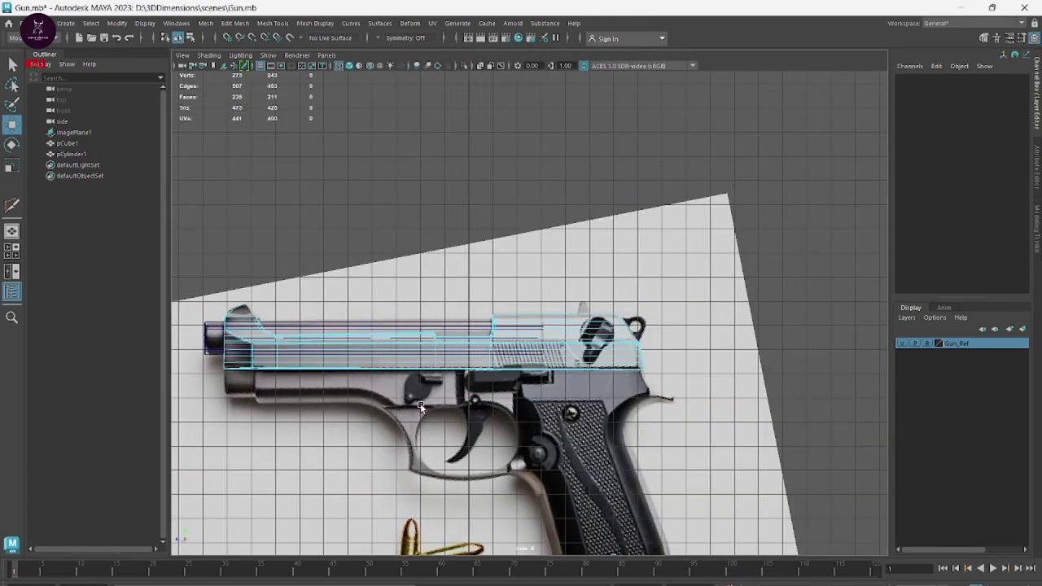
{"action": "scroll", "coordinate": [670, 384], "scroll_direction": "up", "scroll_amount": 8}
{"action": "middle_click_drag", "start_coordinate": [671, 384], "coordinate": [500, 355], "text": "alt"}
{"action": "scroll", "coordinate": [655, 385], "scroll_direction": "up", "scroll_amount": 3}
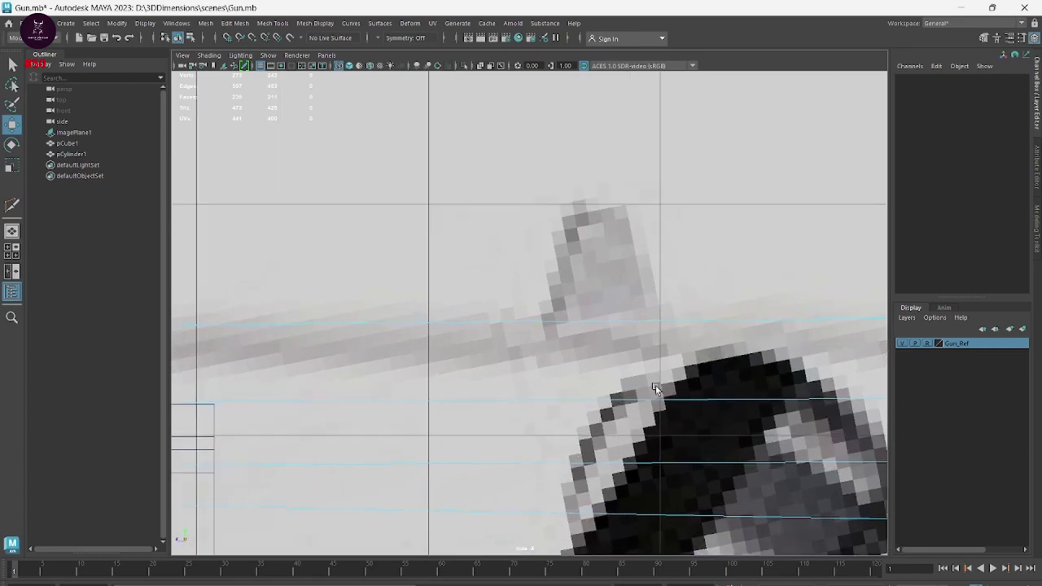
{"action": "left_click", "coordinate": [636, 329]}
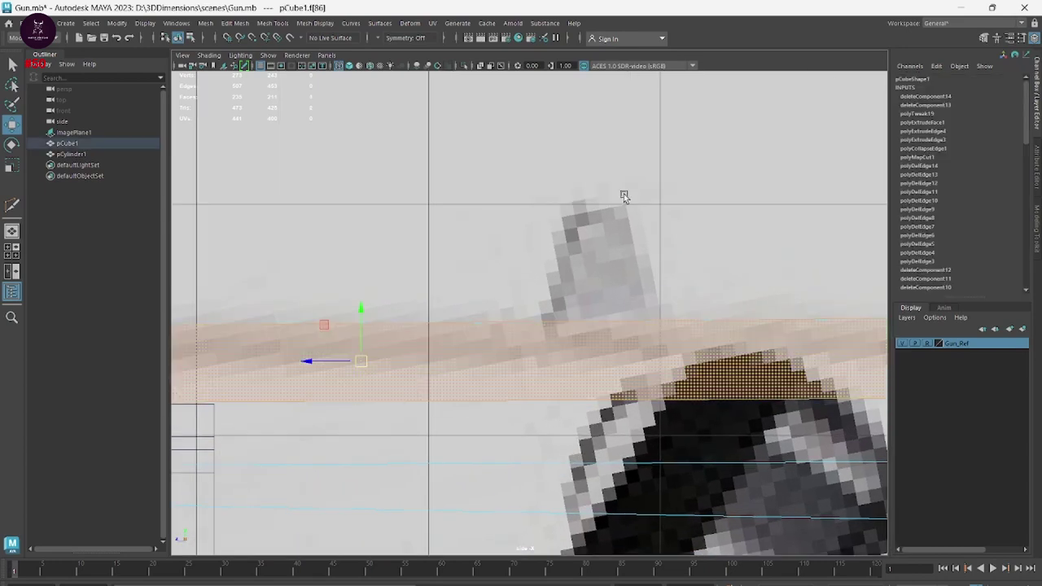
{"action": "right_click_drag", "start_coordinate": [651, 310], "coordinate": [577, 347], "text": "shift"}
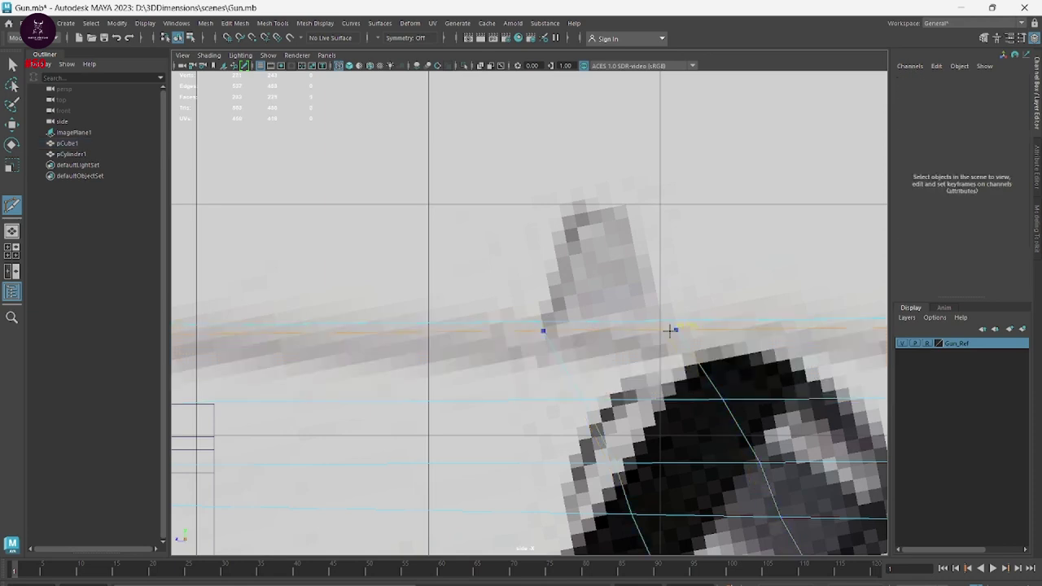
{"action": "key", "text": "space"}
{"action": "key", "text": "space"}
Start a Multi-Cut on the slide in perspective, then undo the diagonal cuts across its top
{"action": "left_click_drag", "start_coordinate": [781, 337], "coordinate": [749, 374], "text": "alt"}
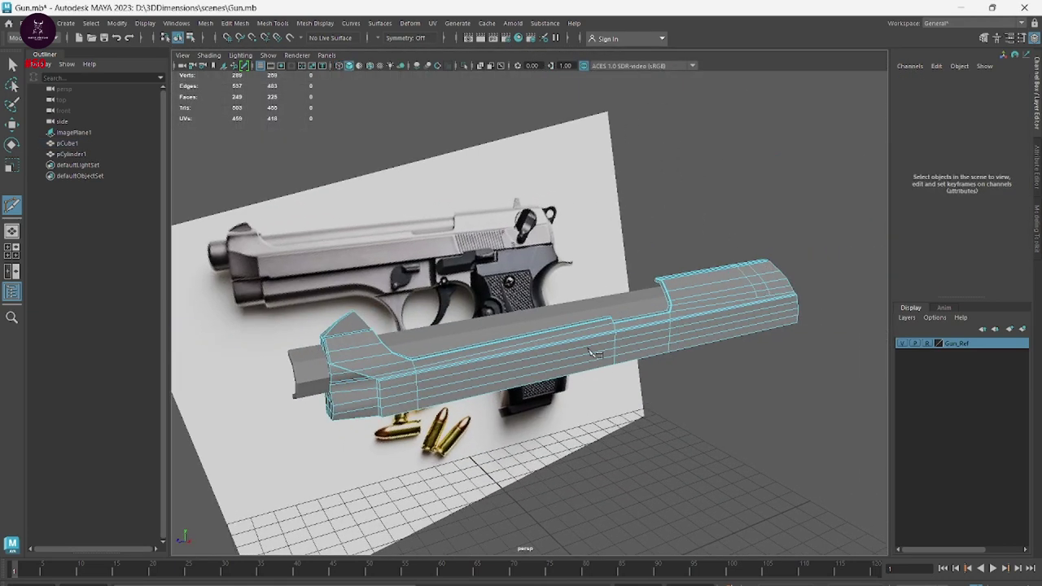
{"action": "scroll", "coordinate": [714, 409], "scroll_direction": "up", "scroll_amount": 5}
{"action": "left_click_drag", "start_coordinate": [714, 410], "coordinate": [676, 405], "text": "alt"}
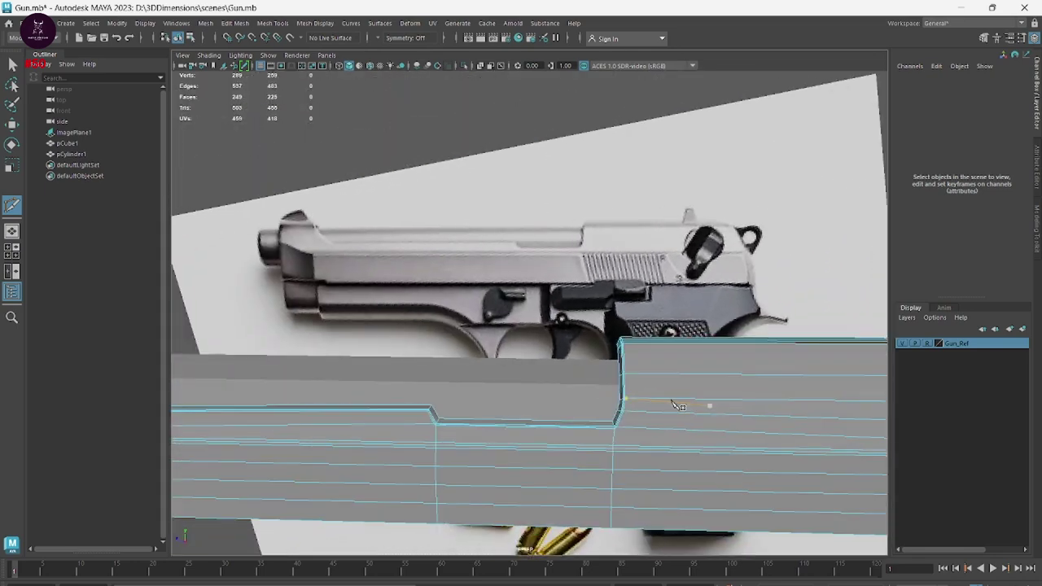
{"action": "scroll", "coordinate": [709, 405], "scroll_direction": "up", "scroll_amount": 3}
{"action": "scroll", "coordinate": [641, 345], "scroll_direction": "up", "scroll_amount": 3}
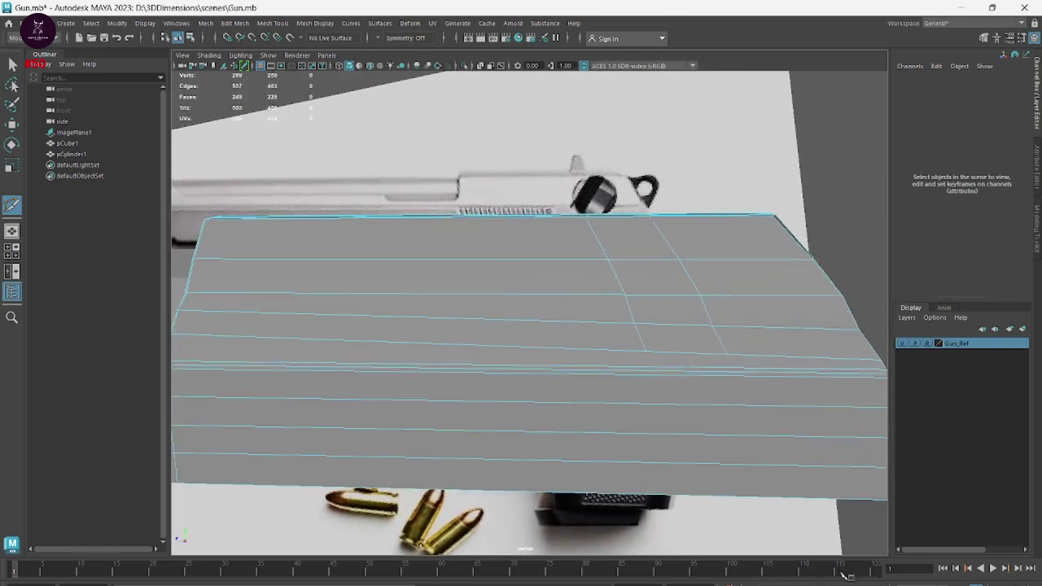
{"action": "scroll", "coordinate": [625, 227], "scroll_direction": "up", "scroll_amount": 3}
{"action": "left_click", "coordinate": [787, 412]}
{"action": "scroll", "coordinate": [716, 391], "scroll_direction": "down", "scroll_amount": 1}
{"action": "scroll", "coordinate": [683, 362], "scroll_direction": "down", "scroll_amount": 2}
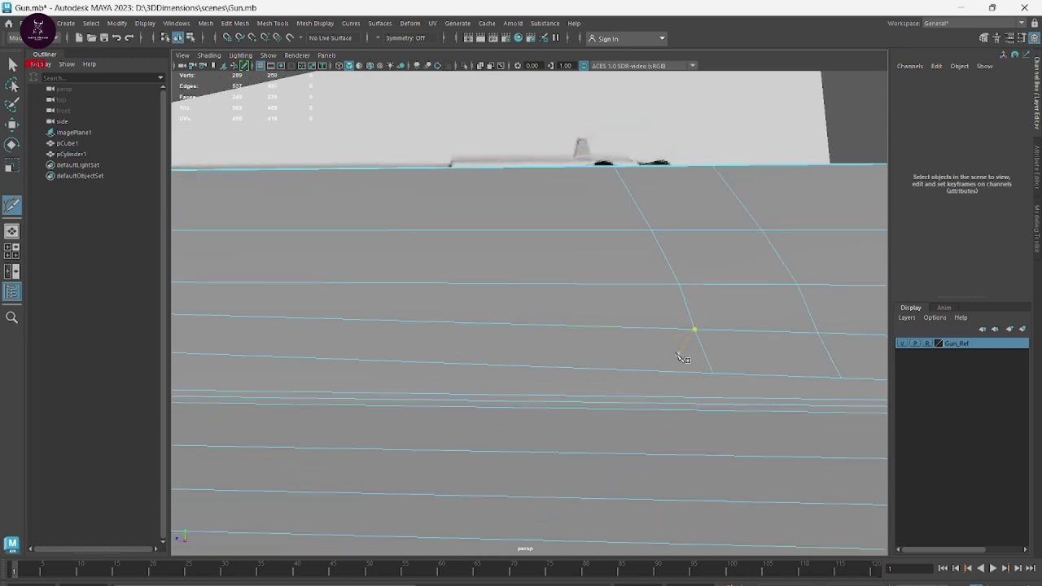
{"action": "scroll", "coordinate": [526, 282], "scroll_direction": "down", "scroll_amount": 2}
{"action": "scroll", "coordinate": [823, 354], "scroll_direction": "down", "scroll_amount": 1}
{"action": "scroll", "coordinate": [642, 328], "scroll_direction": "down", "scroll_amount": 2}
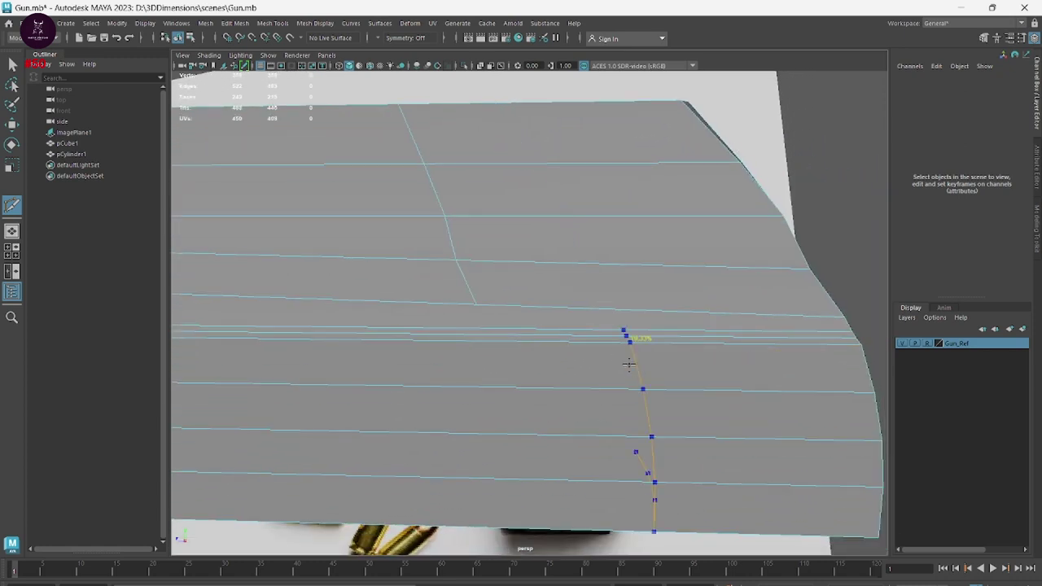
{"action": "key", "text": "ctrl+z"}
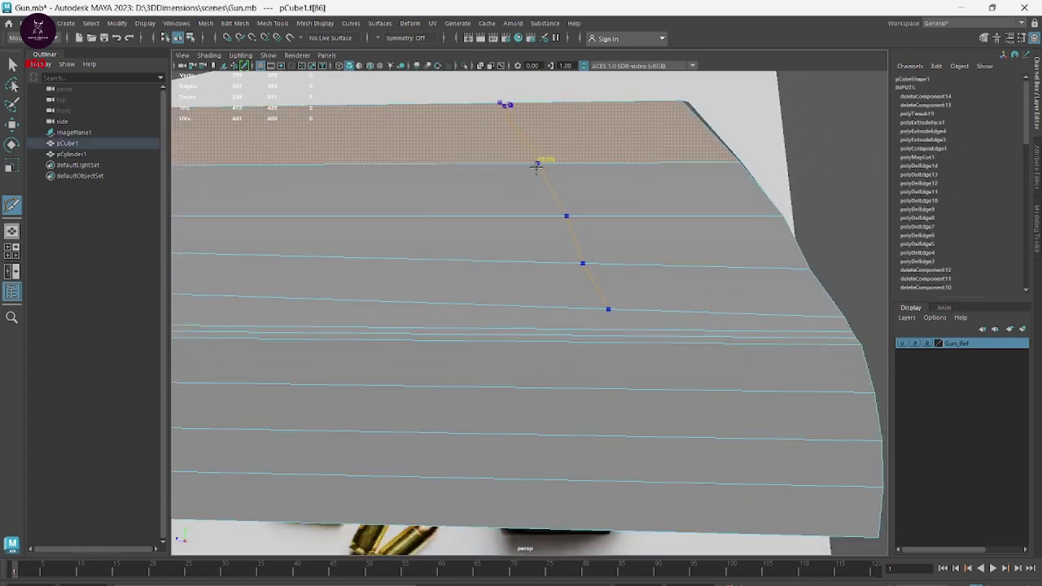
Return to Object Mode with the Q selection tool, deselect the slide, and show four views
{"action": "mouse_move", "coordinate": [650, 318]}
{"action": "left_mouse_down", "text": "alt"}
{"action": "mouse_move", "coordinate": [647, 400]}
{"action": "mouse_move", "coordinate": [329, 255]}
{"action": "left_mouse_up", "text": "alt"}
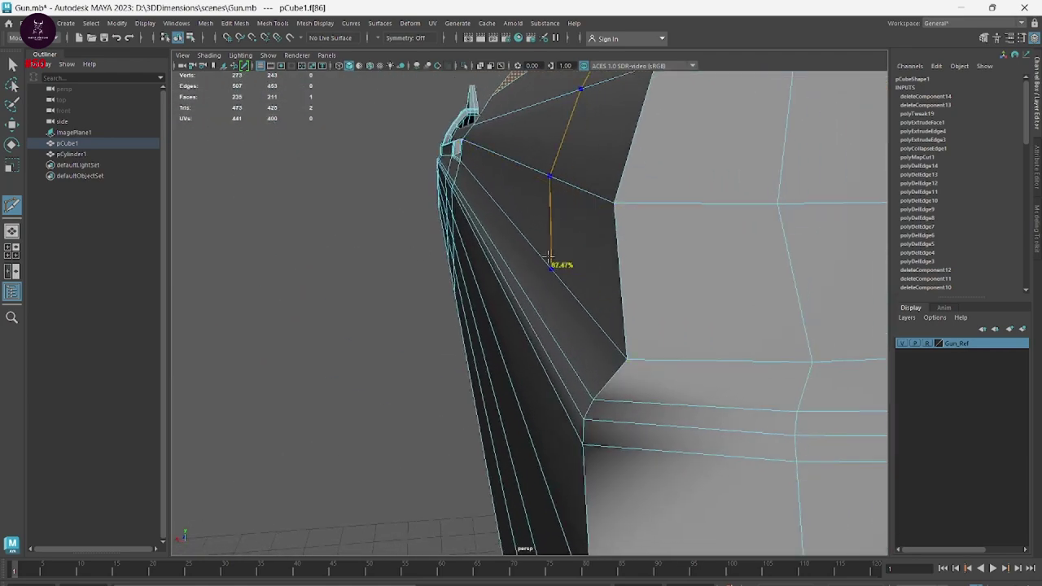
{"action": "mouse_move", "coordinate": [526, 215]}
{"action": "left_mouse_down", "text": "alt"}
{"action": "mouse_move", "coordinate": [529, 284]}
{"action": "mouse_move", "coordinate": [668, 291]}
{"action": "mouse_move", "coordinate": [497, 265]}
{"action": "mouse_move", "coordinate": [678, 353]}
{"action": "left_mouse_up", "text": "alt"}
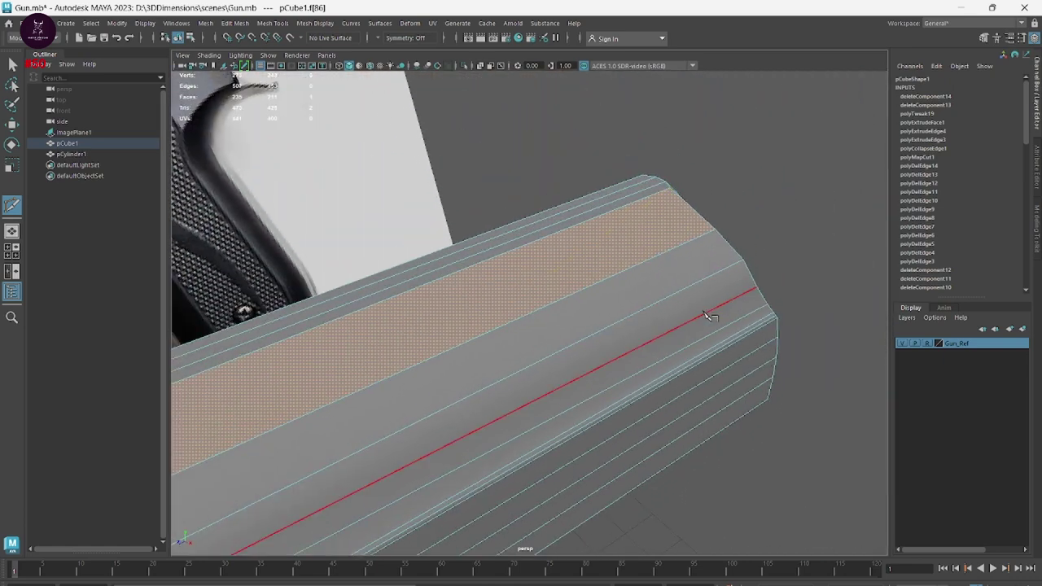
{"action": "right_click_drag", "start_coordinate": [707, 205], "coordinate": [777, 170]}
{"action": "key", "text": "q"}
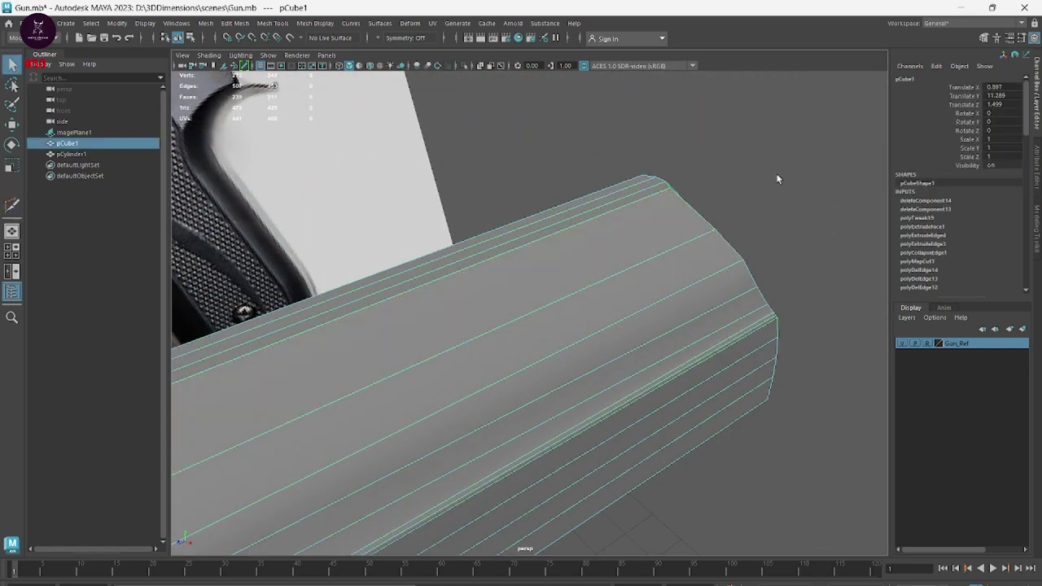
{"action": "left_click", "coordinate": [758, 200]}
{"action": "key", "text": "space"}
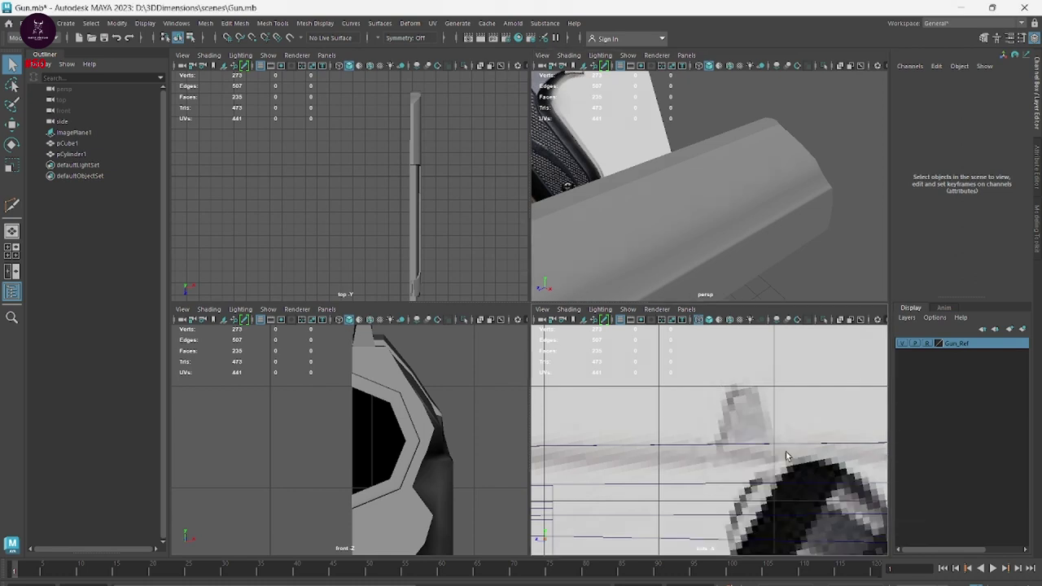
Reset the current workspace layout and clear the selection
{"action": "key", "text": "space"}
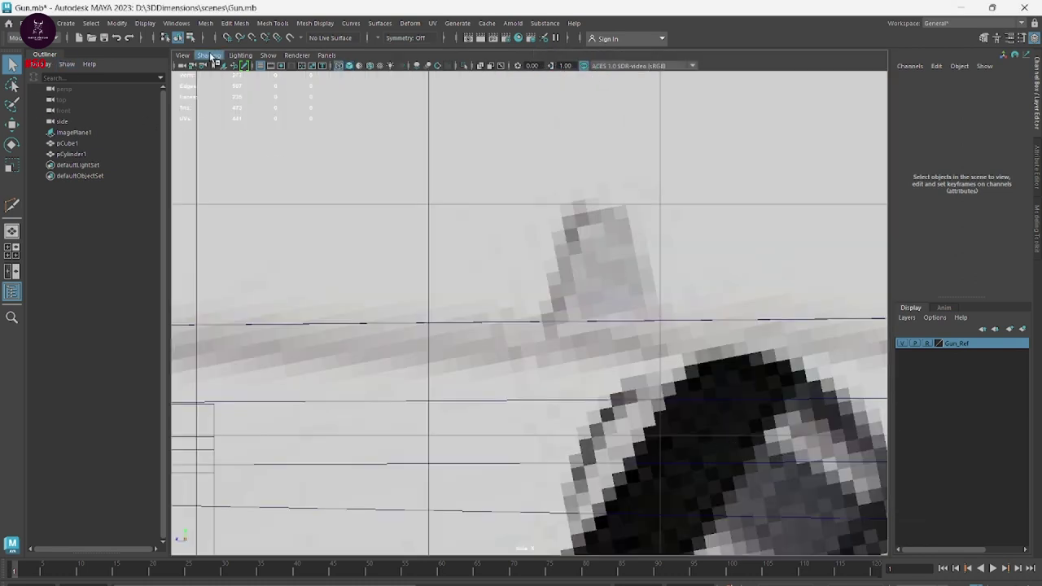
{"action": "left_click", "coordinate": [950, 25]}
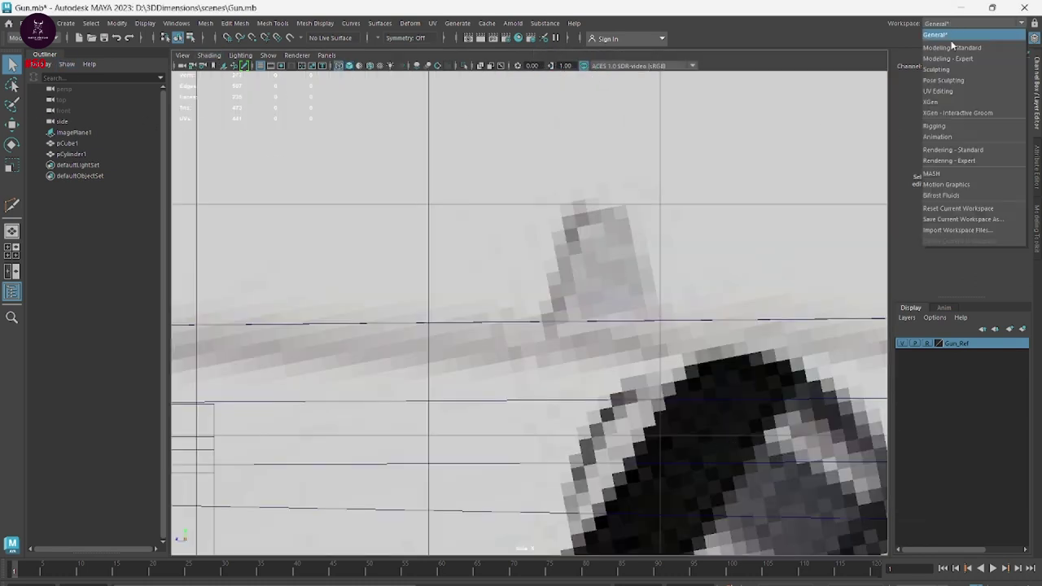
{"action": "left_click", "coordinate": [950, 38]}
{"action": "left_click", "coordinate": [944, 27]}
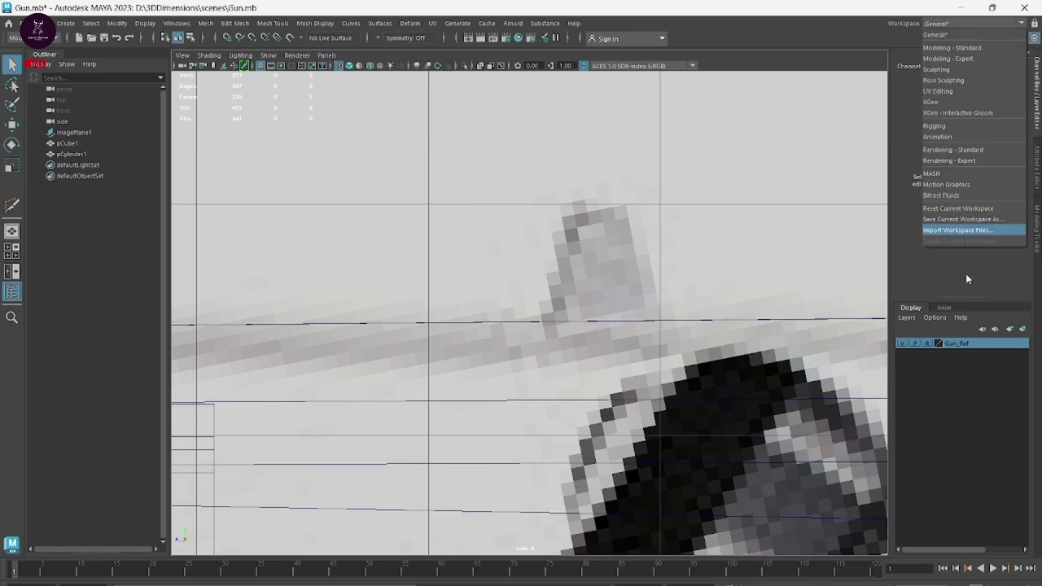
{"action": "left_click", "coordinate": [957, 210]}
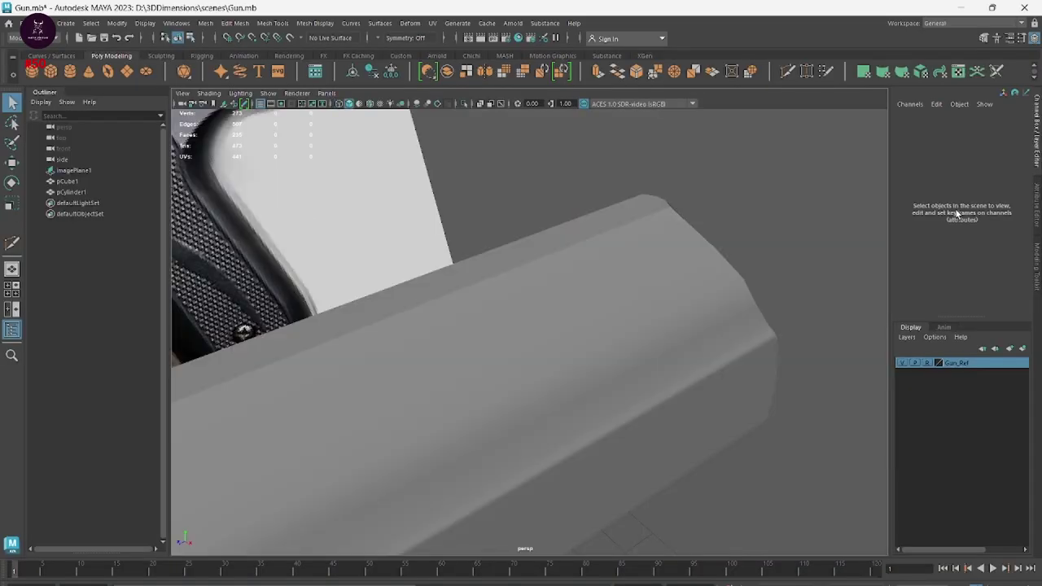
{"action": "left_click_drag", "start_coordinate": [741, 304], "coordinate": [612, 330], "text": "alt"}
{"action": "left_click", "coordinate": [612, 330]}
{"action": "left_click", "coordinate": [787, 182]}
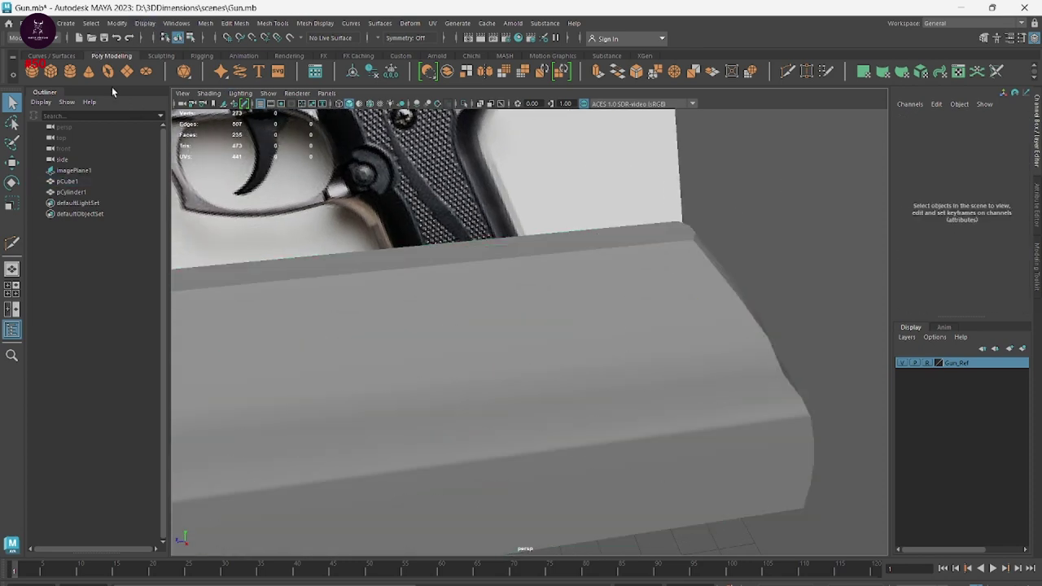
In the side view, draw cube pCube2 over the front sight, about 0.656 wide by 0.609 high
{"action": "left_click", "coordinate": [52, 73]}
{"action": "key", "text": "space"}
{"action": "key", "text": "space"}
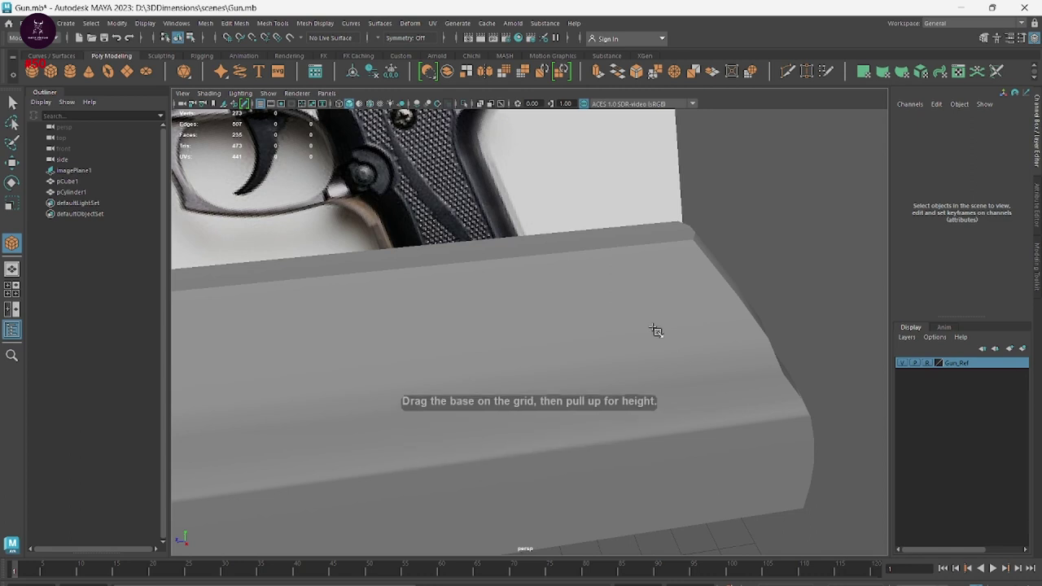
{"action": "scroll", "coordinate": [565, 305], "scroll_direction": "down", "scroll_amount": 2}
{"action": "key", "text": "space"}
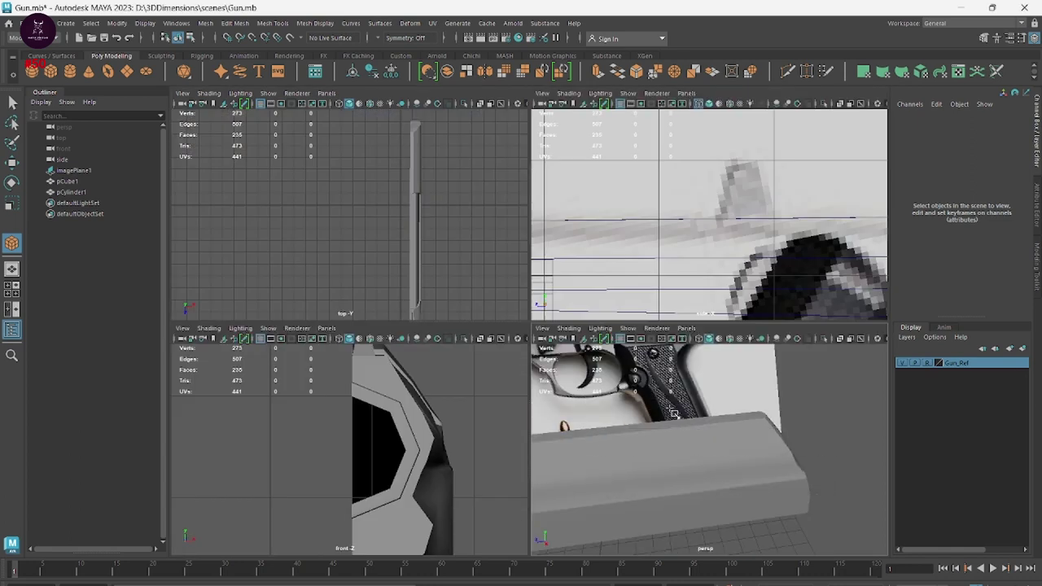
{"action": "key", "text": "space"}
{"action": "left_click", "coordinate": [12, 289]}
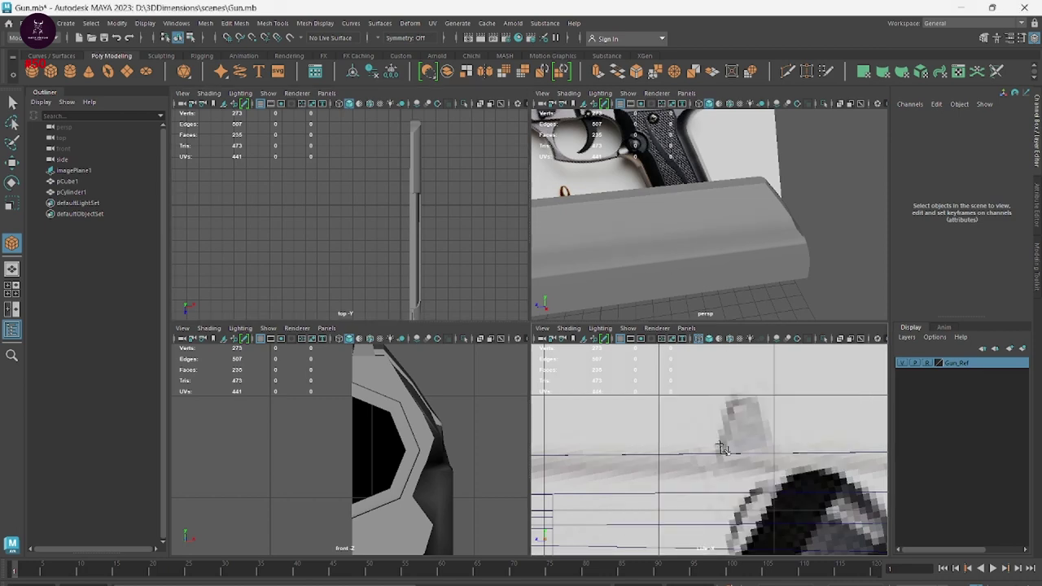
{"action": "key", "text": "space"}
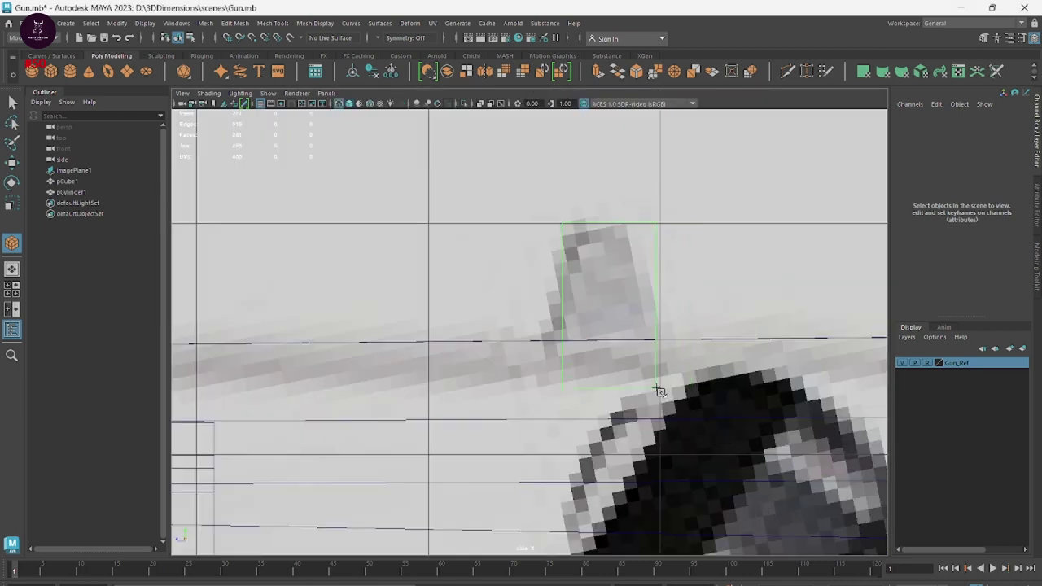
{"action": "left_click_drag", "start_coordinate": [631, 376], "coordinate": [643, 288]}
{"action": "right_click", "coordinate": [639, 262]}
Move pCube2's four corner vertices onto the reference sight's slanted, tapered outline
{"action": "left_click", "coordinate": [603, 254]}
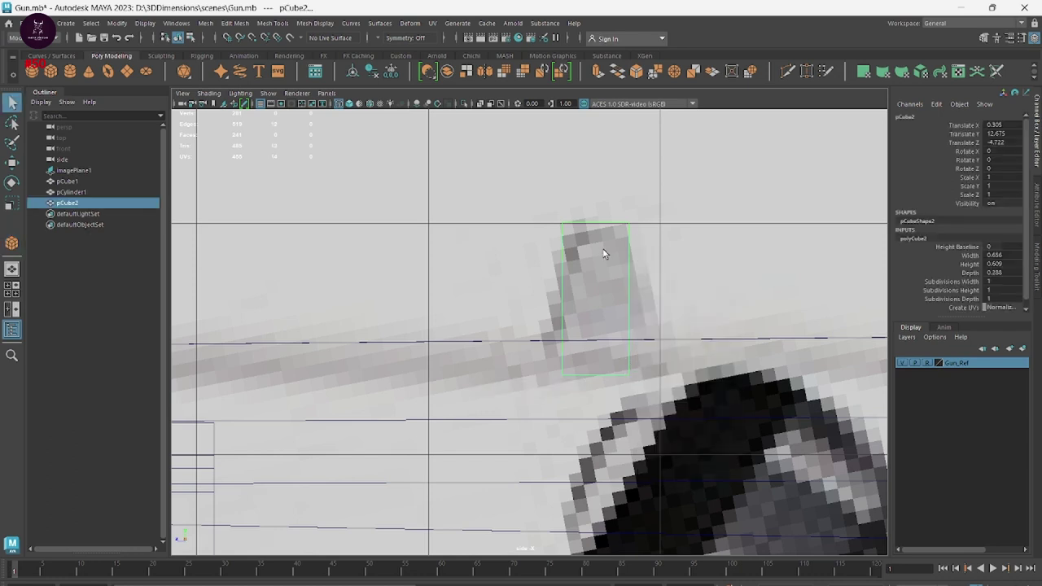
{"action": "right_click_drag", "start_coordinate": [628, 261], "coordinate": [572, 259]}
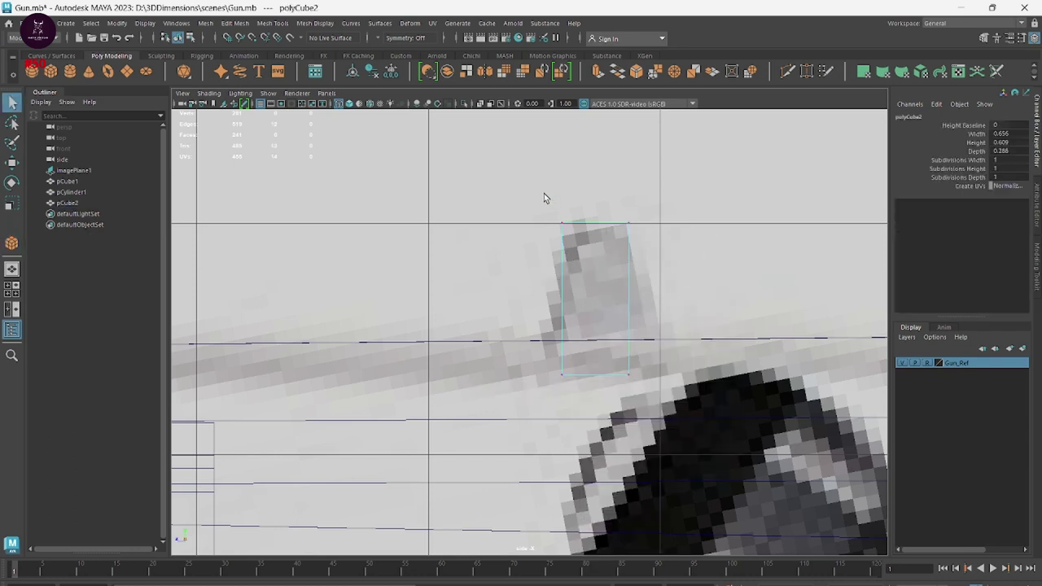
{"action": "left_click_drag", "start_coordinate": [544, 195], "coordinate": [600, 265]}
{"action": "key", "text": "w"}
{"action": "left_click_drag", "start_coordinate": [560, 228], "coordinate": [567, 231]}
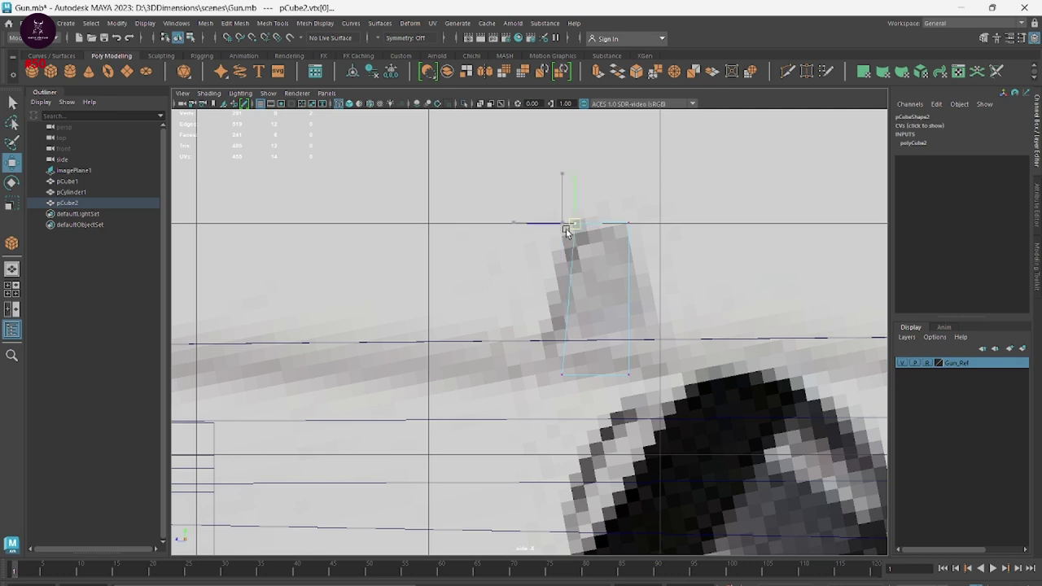
{"action": "left_click", "coordinate": [625, 222]}
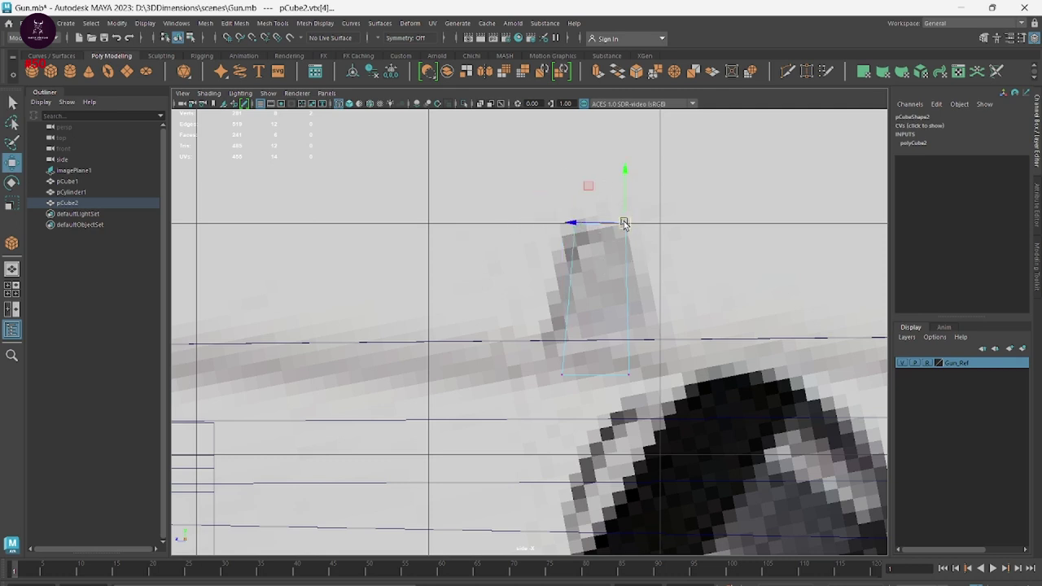
{"action": "left_click", "coordinate": [565, 379]}
{"action": "left_click_drag", "start_coordinate": [560, 378], "coordinate": [535, 375]}
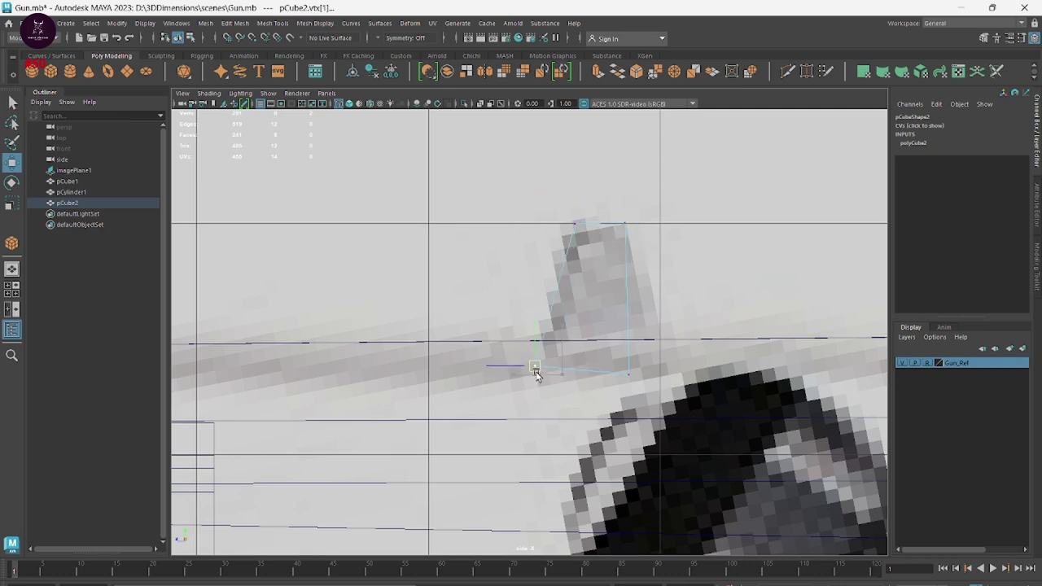
{"action": "left_click", "coordinate": [623, 376]}
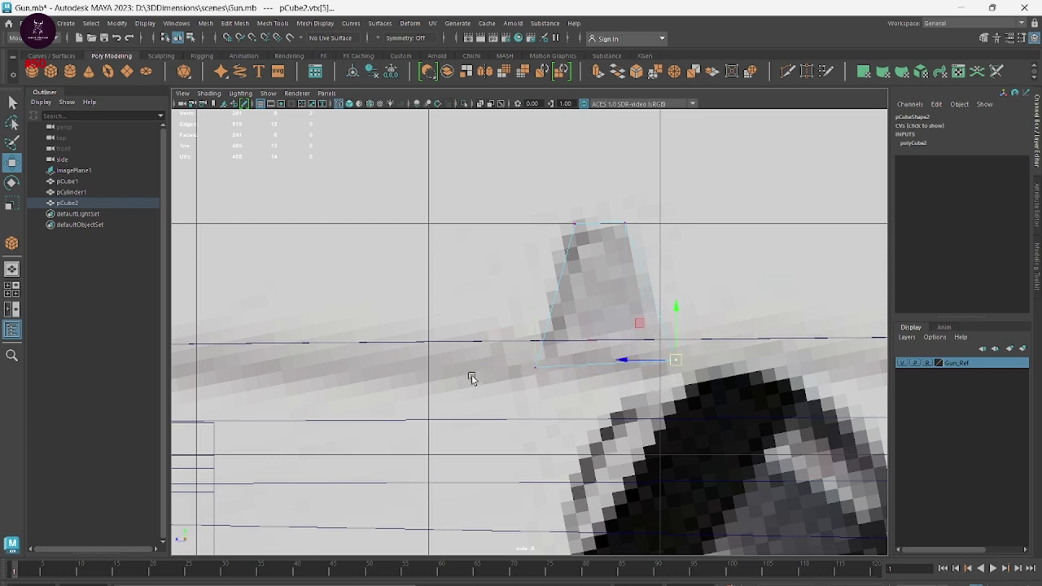
{"action": "left_click_drag", "start_coordinate": [505, 354], "coordinate": [528, 371]}
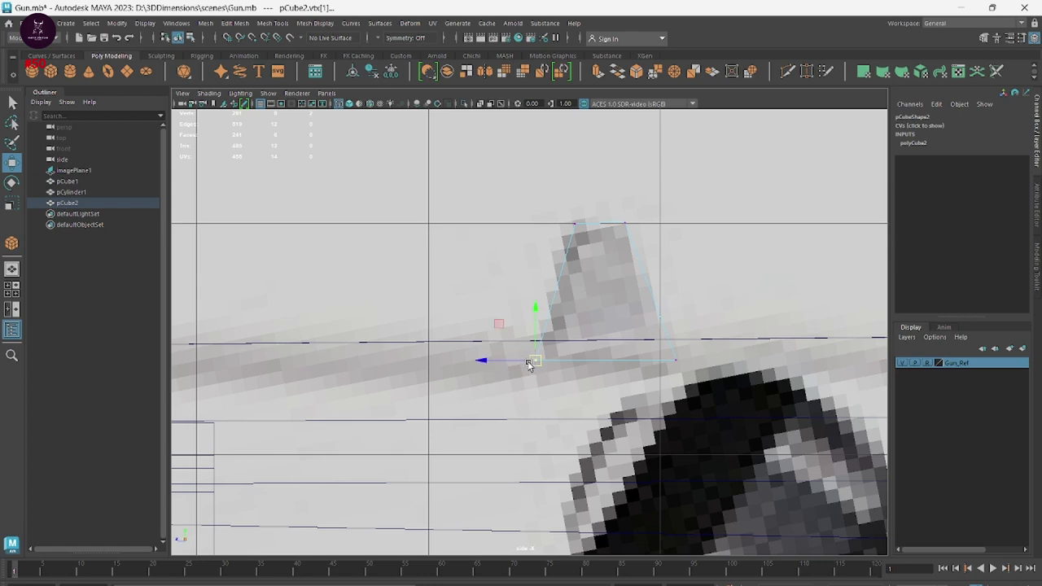
{"action": "key", "text": "space"}
{"action": "key", "text": "space"}
{"action": "mouse_move", "coordinate": [528, 278]}
{"action": "left_mouse_down", "text": "alt"}
{"action": "mouse_move", "coordinate": [630, 303]}
{"action": "mouse_move", "coordinate": [675, 293]}
{"action": "mouse_move", "coordinate": [625, 306]}
{"action": "left_mouse_up", "text": "alt"}
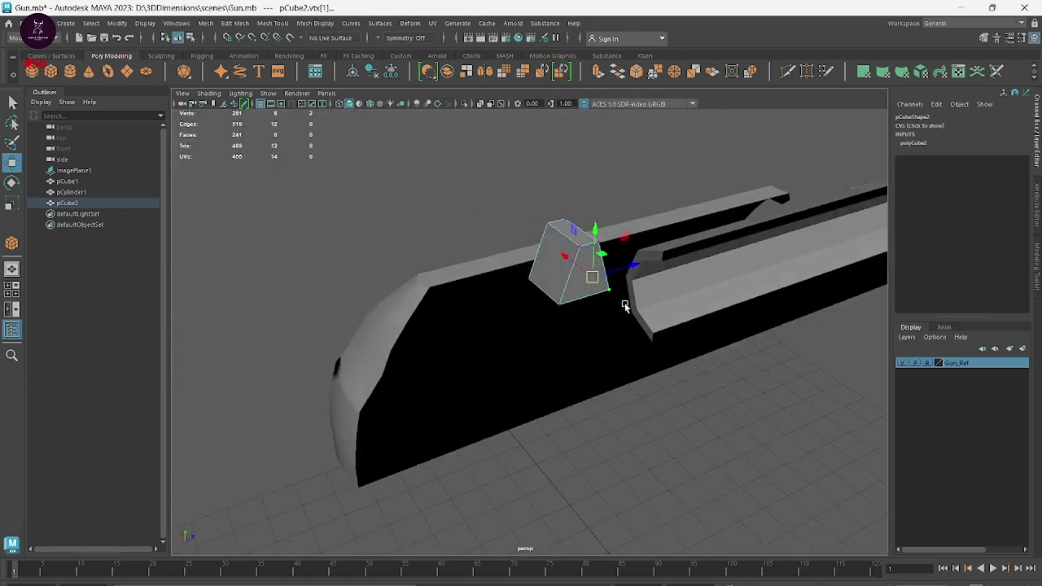
Delete the two hidden faces of pCube2
{"action": "right_click_drag", "start_coordinate": [569, 272], "coordinate": [576, 298]}
{"action": "left_click", "coordinate": [578, 287]}
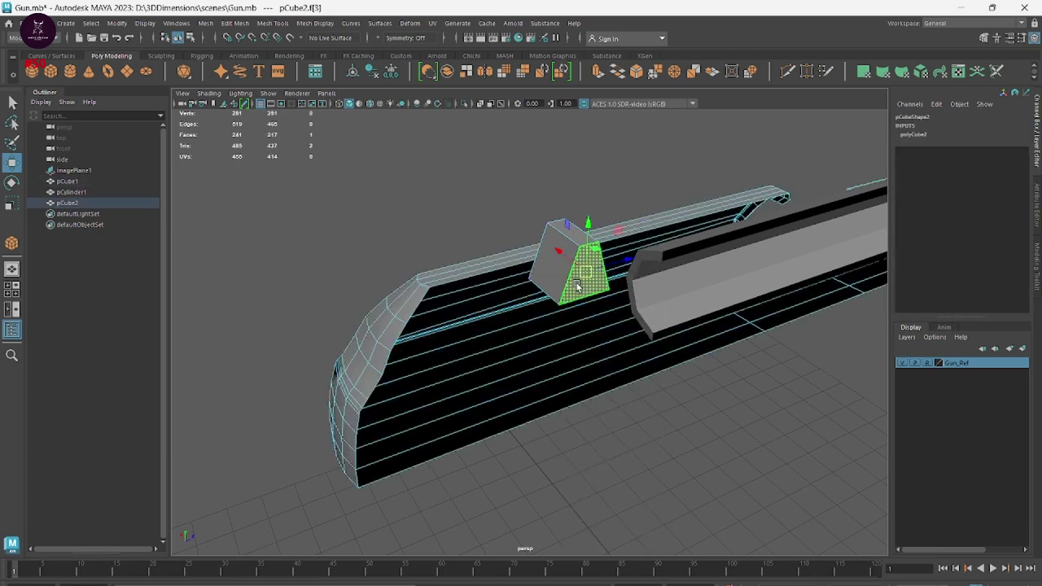
{"action": "key", "text": "Delete"}
{"action": "mouse_move", "coordinate": [623, 311]}
{"action": "left_mouse_down", "text": "alt"}
{"action": "mouse_move", "coordinate": [521, 325]}
{"action": "mouse_move", "coordinate": [455, 319]}
{"action": "left_mouse_up", "text": "alt"}
{"action": "left_click", "coordinate": [521, 323]}
{"action": "key", "text": "Delete"}
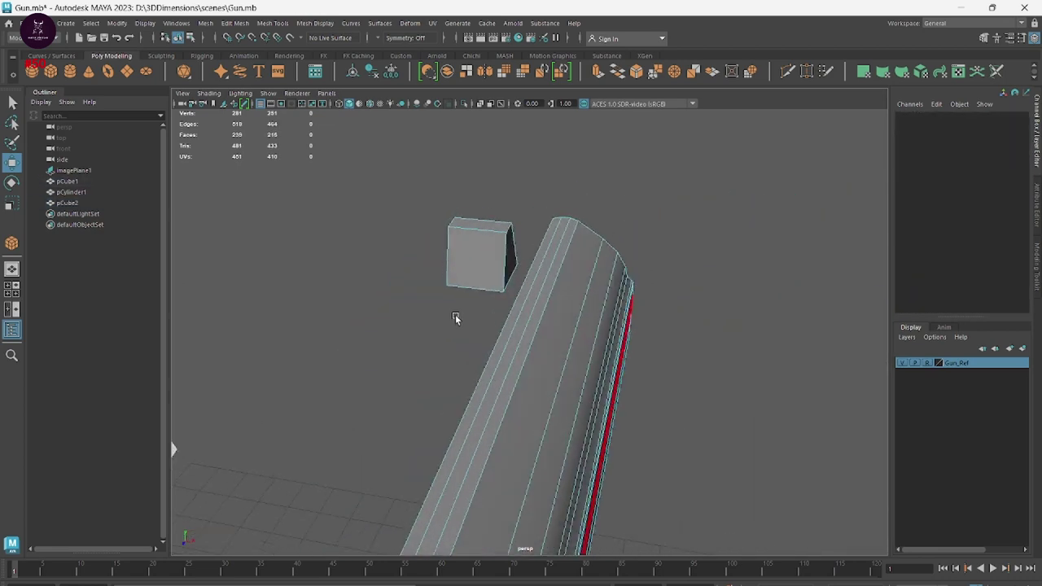
{"action": "left_click_drag", "start_coordinate": [435, 170], "coordinate": [519, 304]}
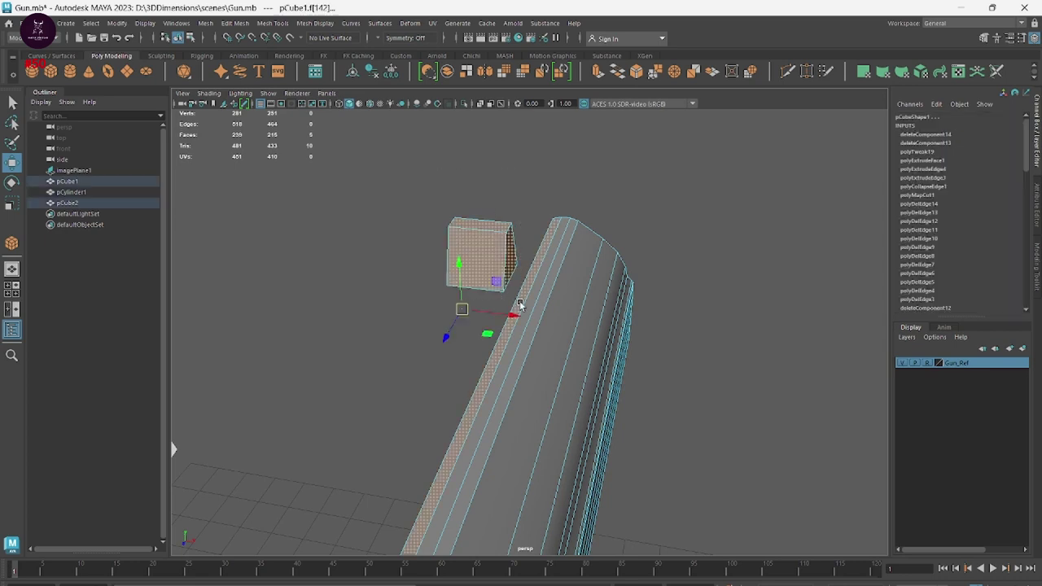
{"action": "left_click", "coordinate": [458, 323]}
Scale pCube2 to Scale X 0.227 and move it along X onto the slide's top
{"action": "right_click_drag", "start_coordinate": [423, 236], "coordinate": [474, 220]}
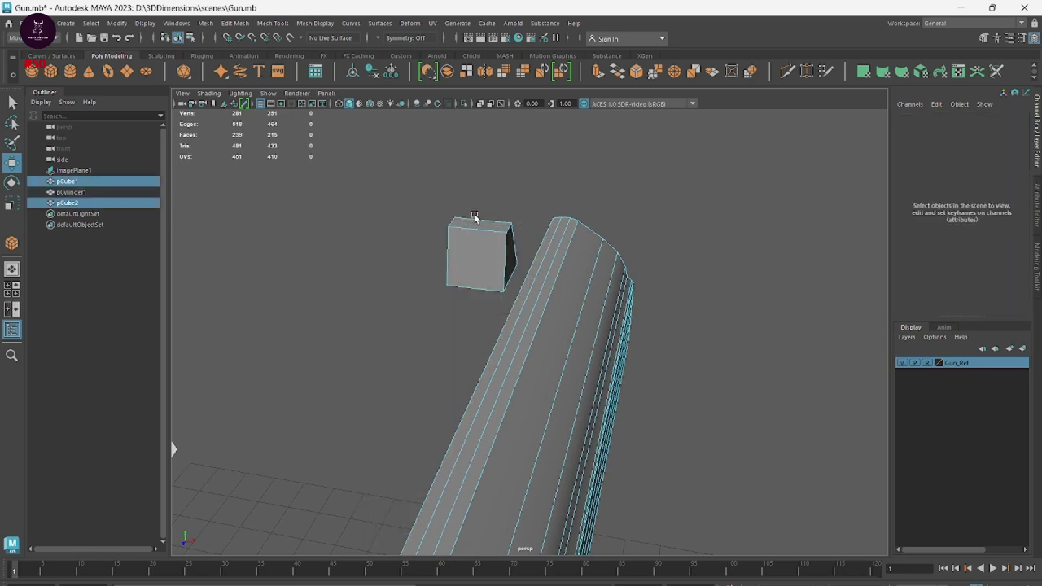
{"action": "key", "text": "r"}
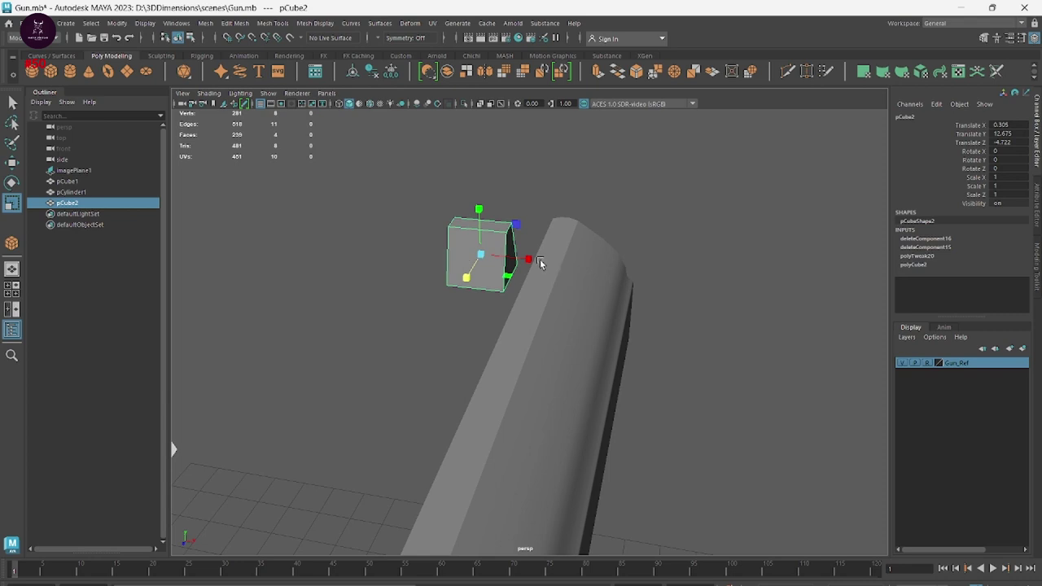
{"action": "mouse_move", "coordinate": [537, 263]}
{"action": "left_mouse_down"}
{"action": "mouse_move", "coordinate": [492, 263]}
{"action": "mouse_move", "coordinate": [589, 268]}
{"action": "left_mouse_up"}
{"action": "key", "text": "w"}
{"action": "scroll", "coordinate": [674, 353], "scroll_direction": "up", "scroll_amount": 5}
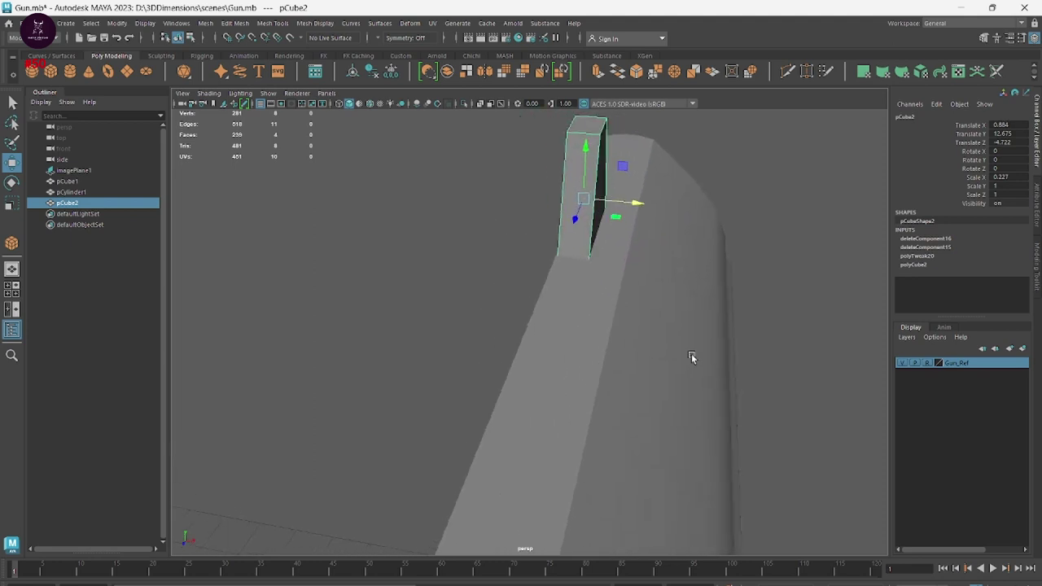
{"action": "mouse_move", "coordinate": [691, 357]}
{"action": "left_mouse_down", "text": "alt"}
{"action": "mouse_move", "coordinate": [551, 349]}
{"action": "mouse_move", "coordinate": [593, 321]}
{"action": "mouse_move", "coordinate": [678, 307]}
{"action": "mouse_move", "coordinate": [515, 438]}
{"action": "mouse_move", "coordinate": [496, 412]}
{"action": "mouse_move", "coordinate": [512, 415]}
{"action": "mouse_move", "coordinate": [544, 355]}
{"action": "mouse_move", "coordinate": [489, 291]}
{"action": "mouse_move", "coordinate": [477, 293]}
{"action": "mouse_move", "coordinate": [486, 292]}
{"action": "left_mouse_up", "text": "alt"}
{"action": "left_click_drag", "start_coordinate": [673, 372], "coordinate": [466, 337], "text": "alt"}
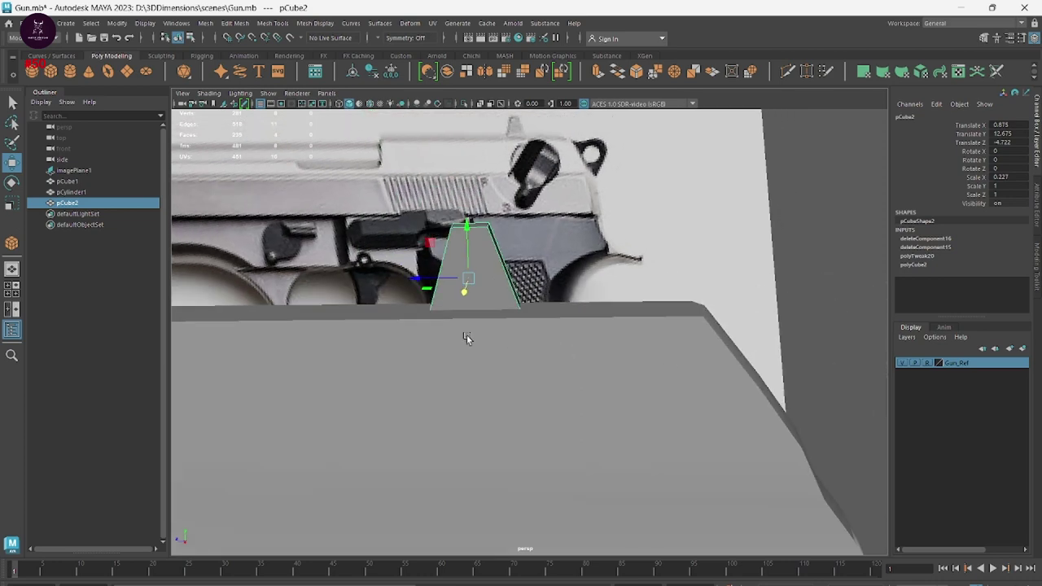
Put the front sight block in Vertex mode and marquee-select its top vertices
{"action": "key", "text": "space"}
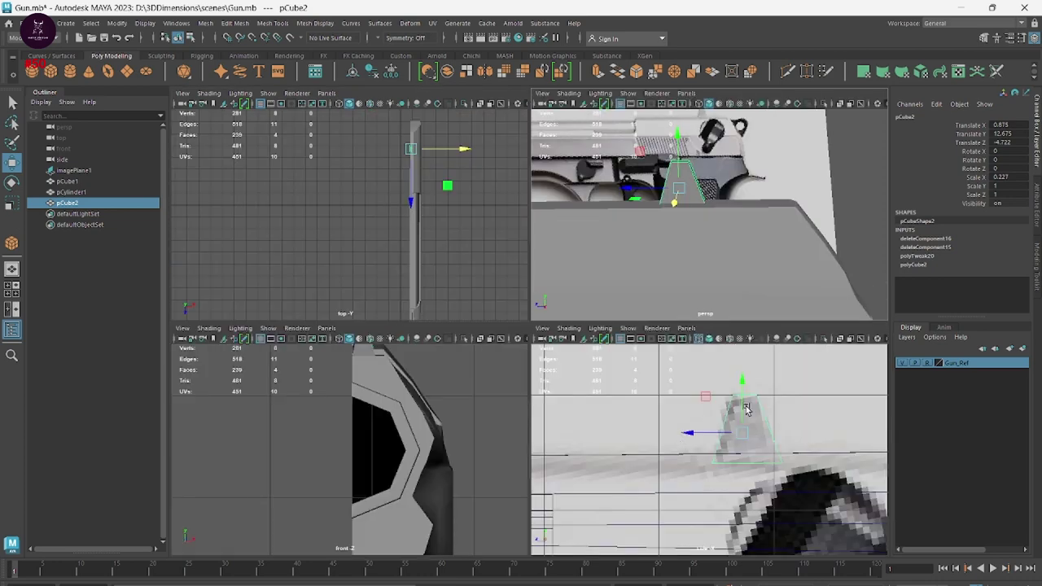
{"action": "key", "text": "space"}
{"action": "left_click_drag", "start_coordinate": [463, 360], "coordinate": [624, 391]}
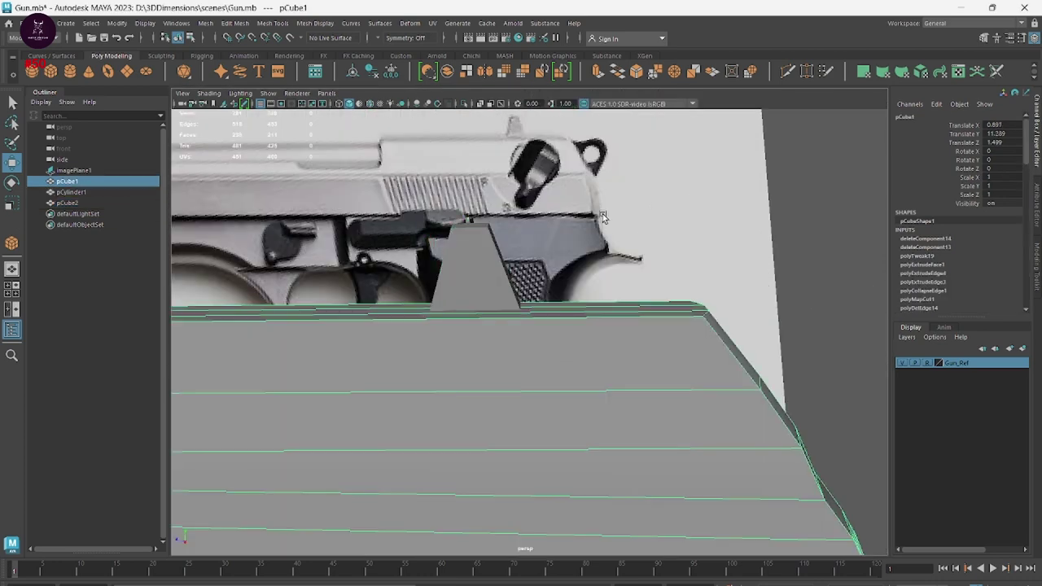
{"action": "scroll", "coordinate": [423, 256], "scroll_direction": "up", "scroll_amount": 3}
{"action": "left_click", "coordinate": [460, 252]}
{"action": "right_click_drag", "start_coordinate": [468, 236], "coordinate": [431, 251]}
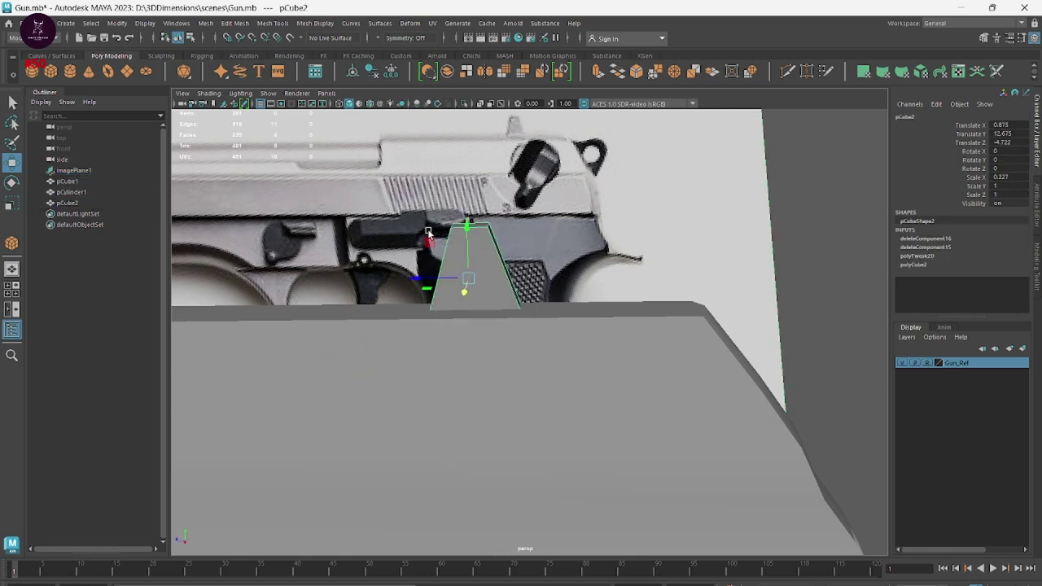
{"action": "left_click_drag", "start_coordinate": [413, 171], "coordinate": [566, 247]}
{"action": "left_click_drag", "start_coordinate": [393, 400], "coordinate": [536, 402], "text": "alt"}
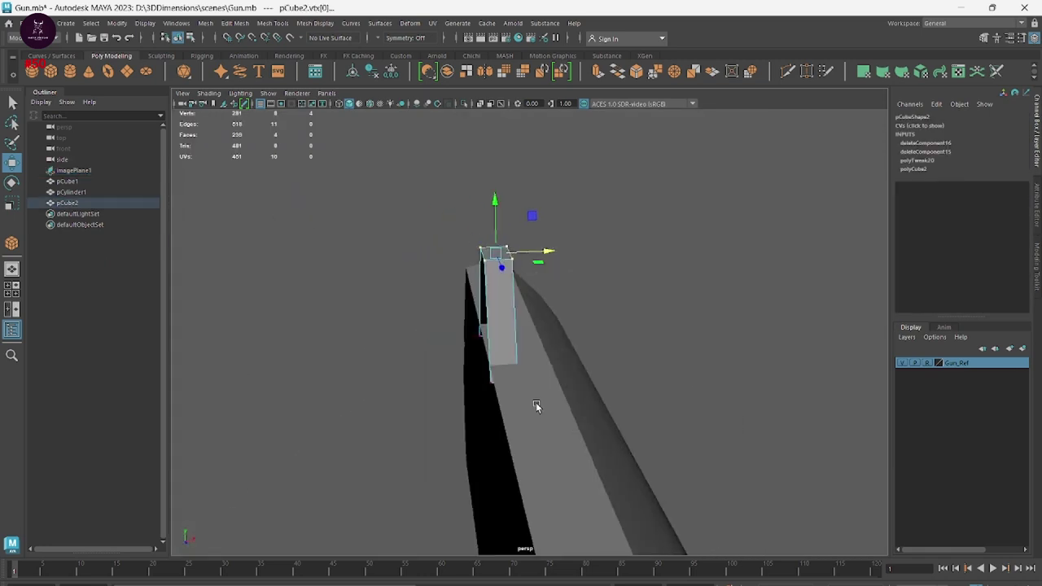
Scale the top vertices inward on X, nudge them sideways, then return to Object Mode
{"action": "key", "text": "r"}
{"action": "mouse_move", "coordinate": [544, 250]}
{"action": "left_mouse_down"}
{"action": "mouse_move", "coordinate": [511, 251]}
{"action": "mouse_move", "coordinate": [528, 250]}
{"action": "mouse_move", "coordinate": [518, 401]}
{"action": "mouse_move", "coordinate": [532, 412]}
{"action": "left_mouse_up"}
{"action": "key", "text": "w"}
{"action": "left_click_drag", "start_coordinate": [523, 280], "coordinate": [632, 245]}
{"action": "mouse_move", "coordinate": [632, 245]}
{"action": "right_mouse_down"}
{"action": "mouse_move", "coordinate": [660, 257]}
{"action": "mouse_move", "coordinate": [701, 230]}
{"action": "right_mouse_up"}
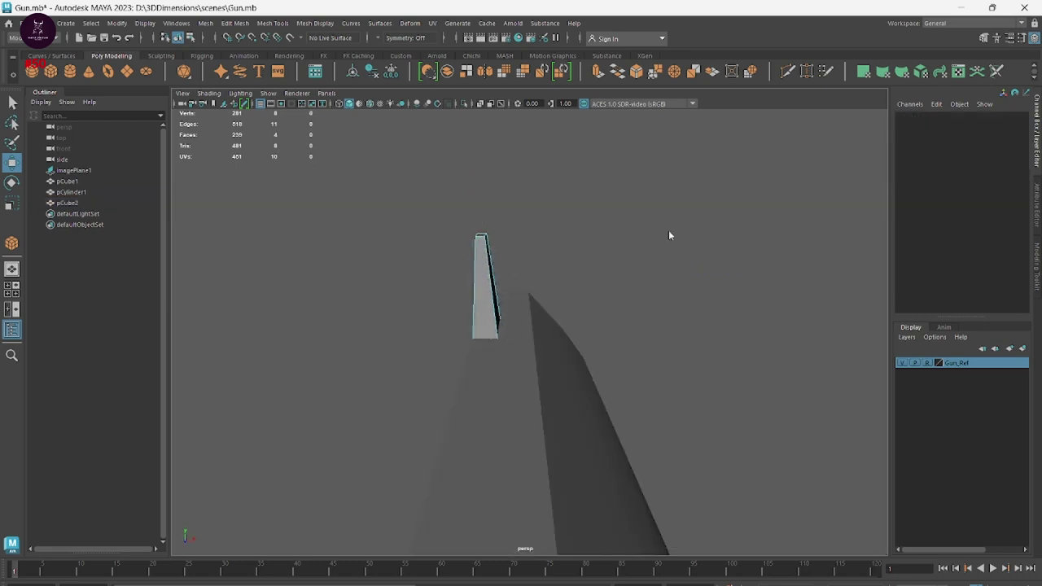
{"action": "right_click_drag", "start_coordinate": [636, 241], "coordinate": [693, 221]}
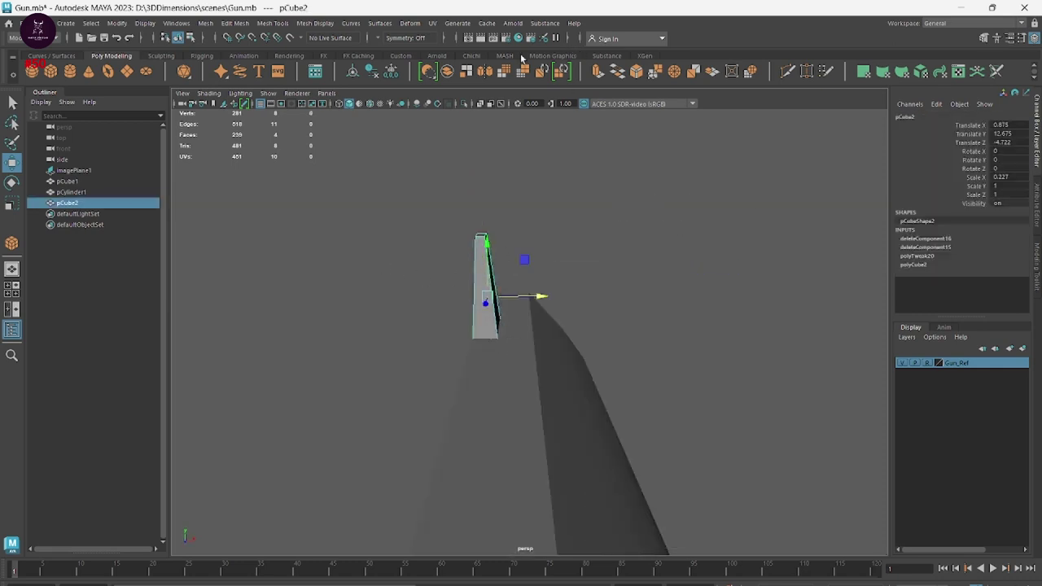
{"action": "left_click", "coordinate": [491, 72]}
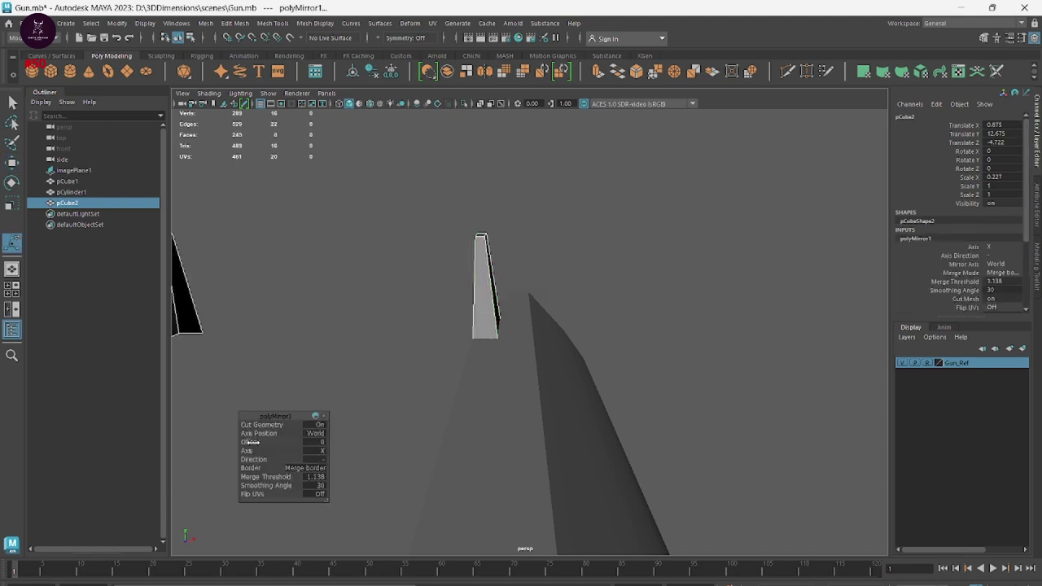
{"action": "left_click_drag", "start_coordinate": [251, 442], "coordinate": [298, 442]}
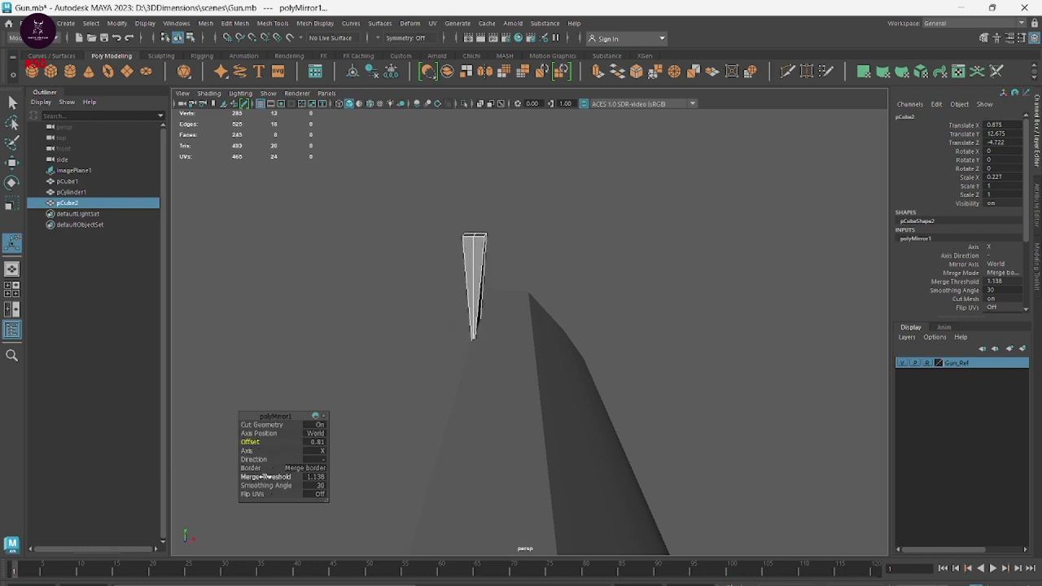
{"action": "left_click_drag", "start_coordinate": [266, 476], "coordinate": [143, 481]}
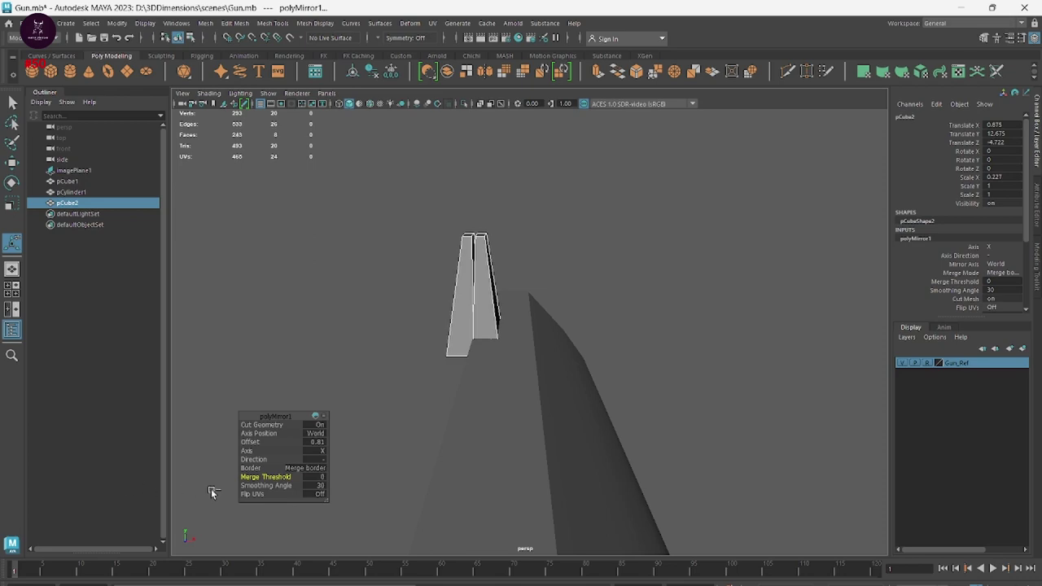
{"action": "left_click_drag", "start_coordinate": [264, 477], "coordinate": [277, 477]}
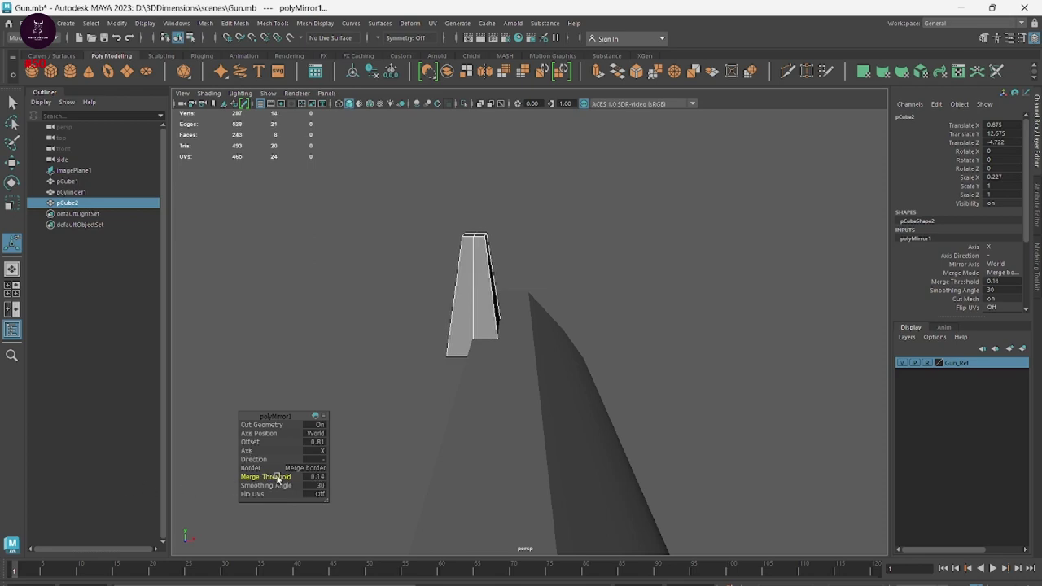
{"action": "mouse_move", "coordinate": [447, 347]}
{"action": "left_mouse_down", "text": "alt"}
{"action": "mouse_move", "coordinate": [544, 356]}
{"action": "mouse_move", "coordinate": [624, 379]}
{"action": "mouse_move", "coordinate": [480, 395]}
{"action": "mouse_move", "coordinate": [409, 370]}
{"action": "mouse_move", "coordinate": [526, 364]}
{"action": "left_mouse_up", "text": "alt"}
{"action": "left_click", "coordinate": [686, 251]}
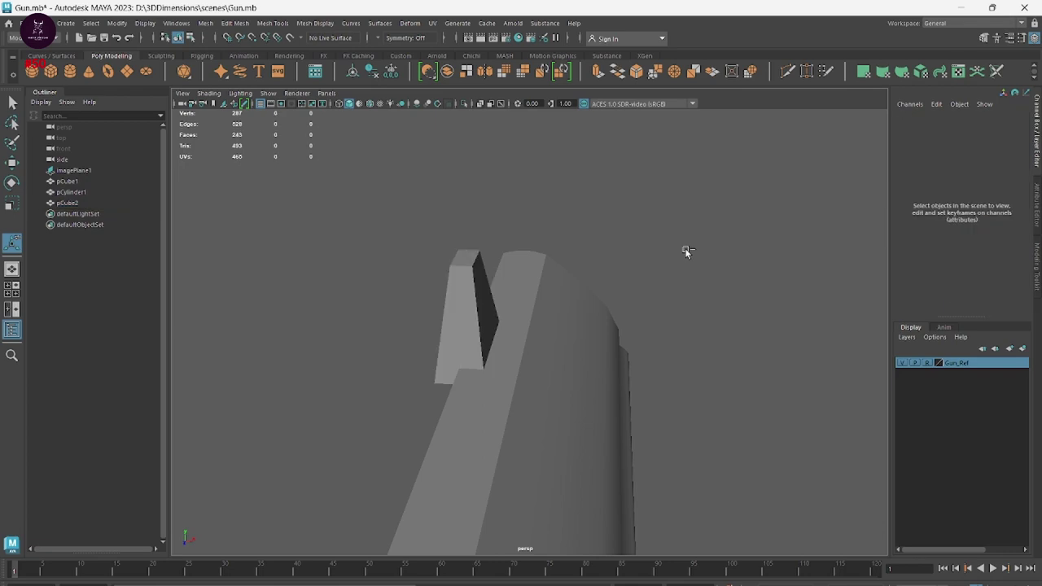
{"action": "key", "text": "ctrl+z"}
{"action": "key", "text": "ctrl+z"}
{"action": "key", "text": "ctrl+z"}
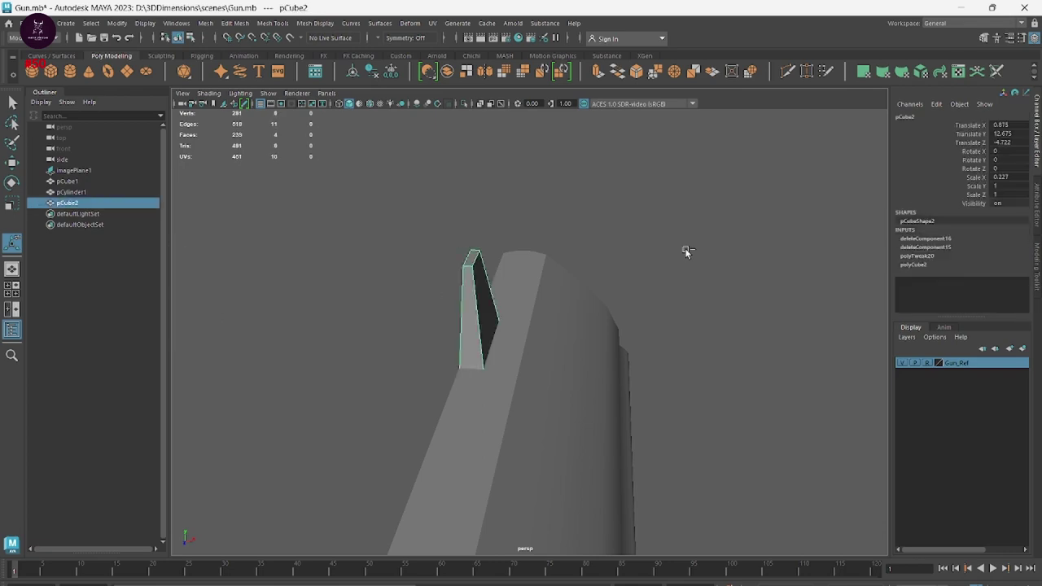
Zoom the side view onto the rear hammer ring and undo the earlier torus
{"action": "mouse_move", "coordinate": [695, 250]}
{"action": "left_mouse_down", "text": "alt"}
{"action": "mouse_move", "coordinate": [624, 345]}
{"action": "mouse_move", "coordinate": [583, 221]}
{"action": "left_mouse_up", "text": "alt"}
{"action": "key", "text": "space"}
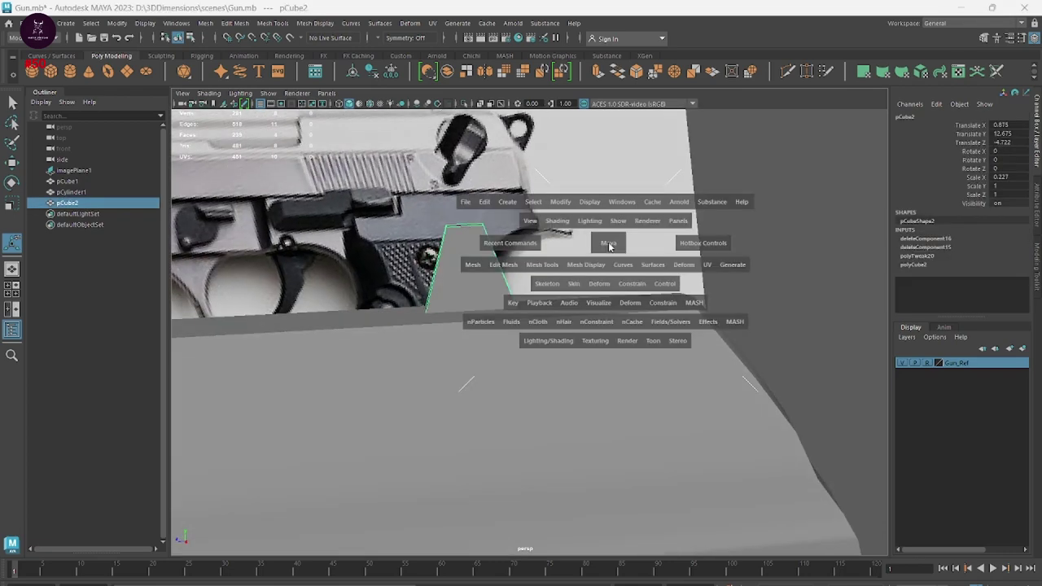
{"action": "key", "text": "space"}
{"action": "scroll", "coordinate": [504, 366], "scroll_direction": "up", "scroll_amount": 3}
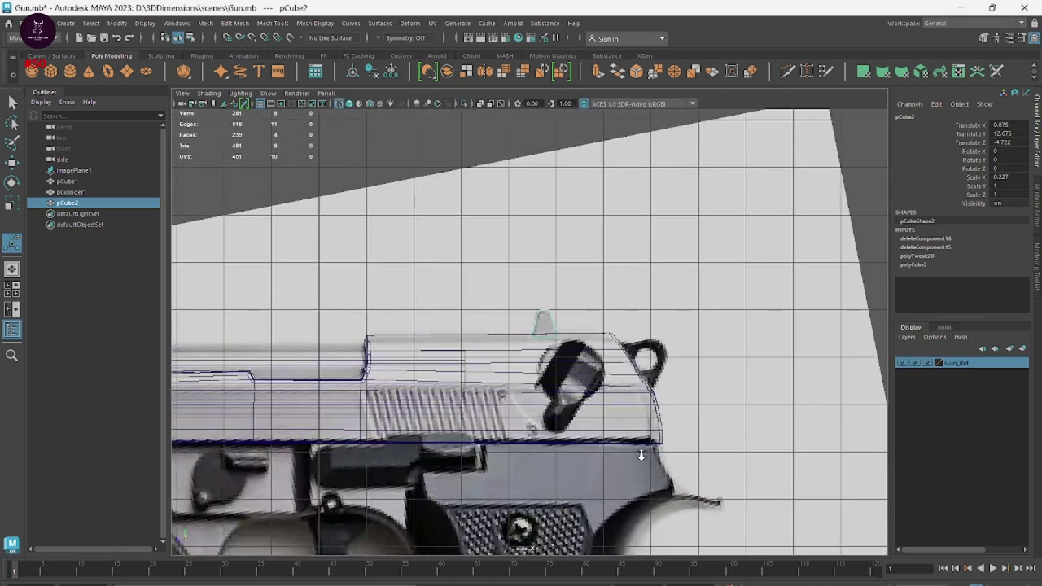
{"action": "scroll", "coordinate": [504, 365], "scroll_direction": "up", "scroll_amount": 3}
{"action": "scroll", "coordinate": [503, 365], "scroll_direction": "up", "scroll_amount": 3}
{"action": "scroll", "coordinate": [513, 342], "scroll_direction": "up", "scroll_amount": 2}
{"action": "scroll", "coordinate": [529, 299], "scroll_direction": "up", "scroll_amount": 2}
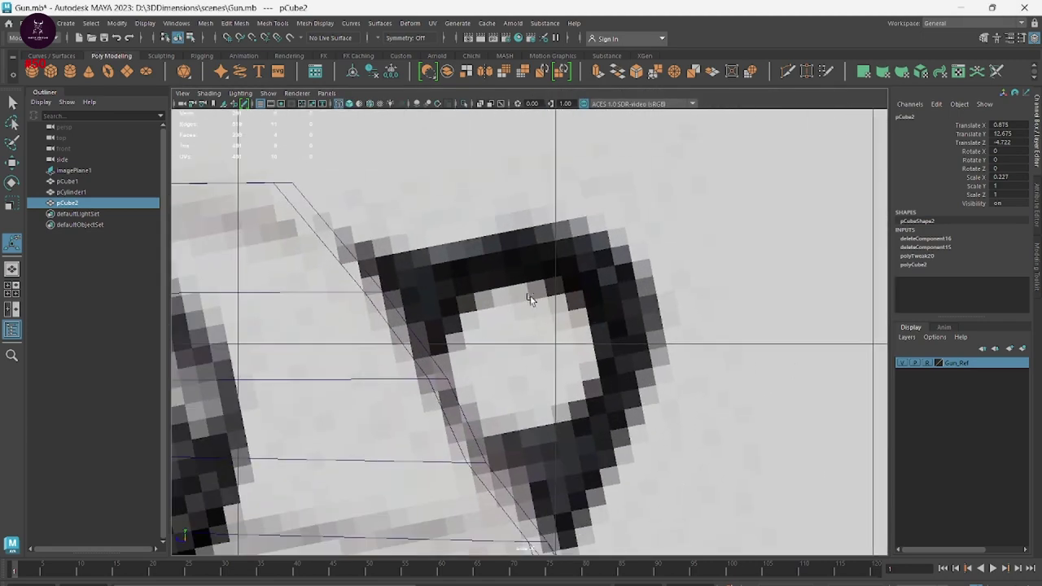
{"action": "scroll", "coordinate": [716, 437], "scroll_direction": "down", "scroll_amount": 2}
{"action": "scroll", "coordinate": [691, 430], "scroll_direction": "up", "scroll_amount": 1}
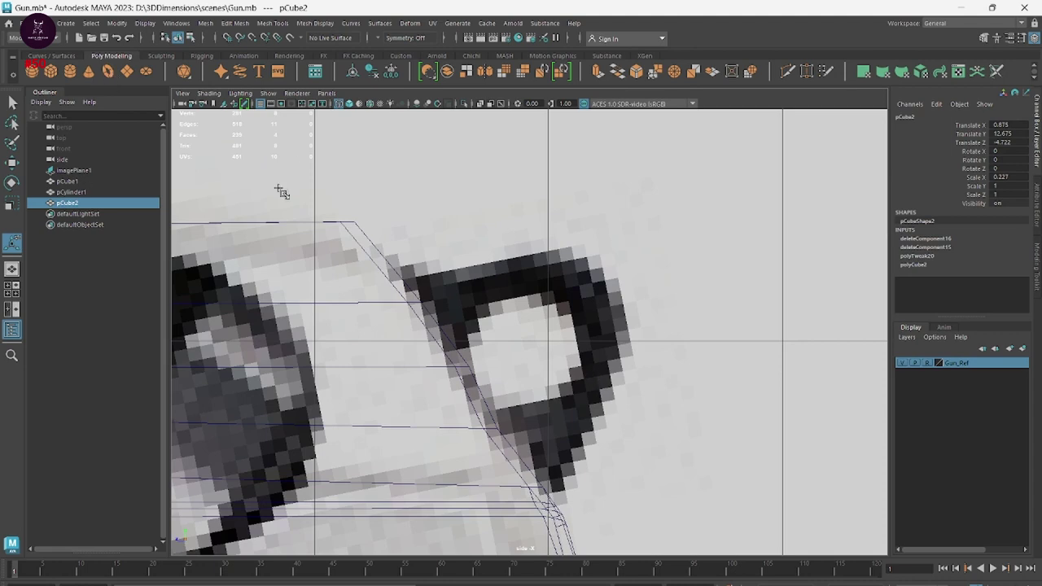
{"action": "scroll", "coordinate": [529, 285], "scroll_direction": "up", "scroll_amount": 2}
{"action": "mouse_move", "coordinate": [454, 255]}
{"action": "left_mouse_down"}
{"action": "mouse_move", "coordinate": [552, 364]}
{"action": "mouse_move", "coordinate": [730, 453]}
{"action": "mouse_move", "coordinate": [692, 371]}
{"action": "left_mouse_up"}
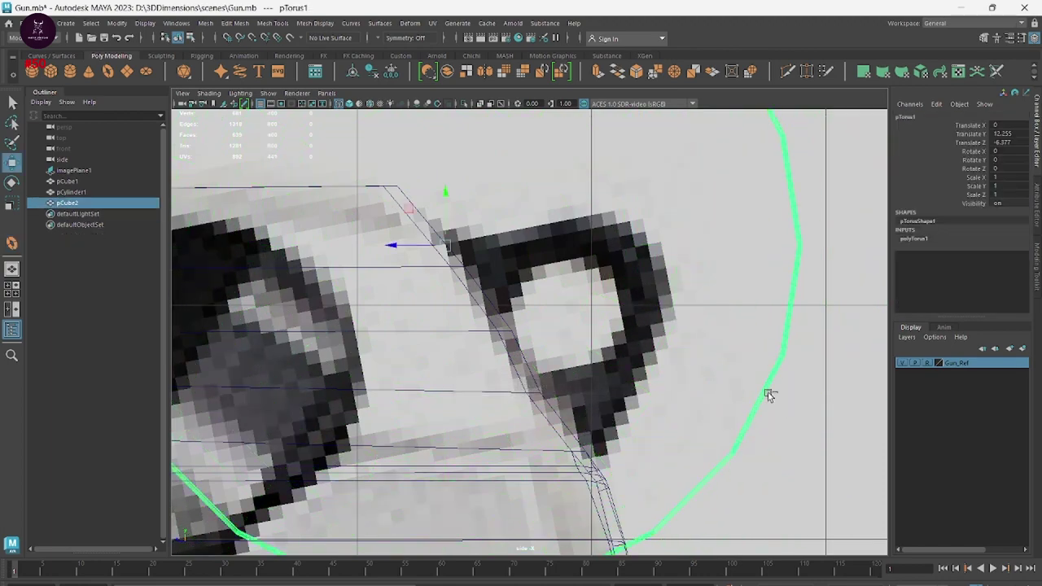
{"action": "key", "text": "ctrl+z"}
{"action": "scroll", "coordinate": [744, 383], "scroll_direction": "down", "scroll_amount": 2}
{"action": "scroll", "coordinate": [648, 355], "scroll_direction": "down", "scroll_amount": 3}
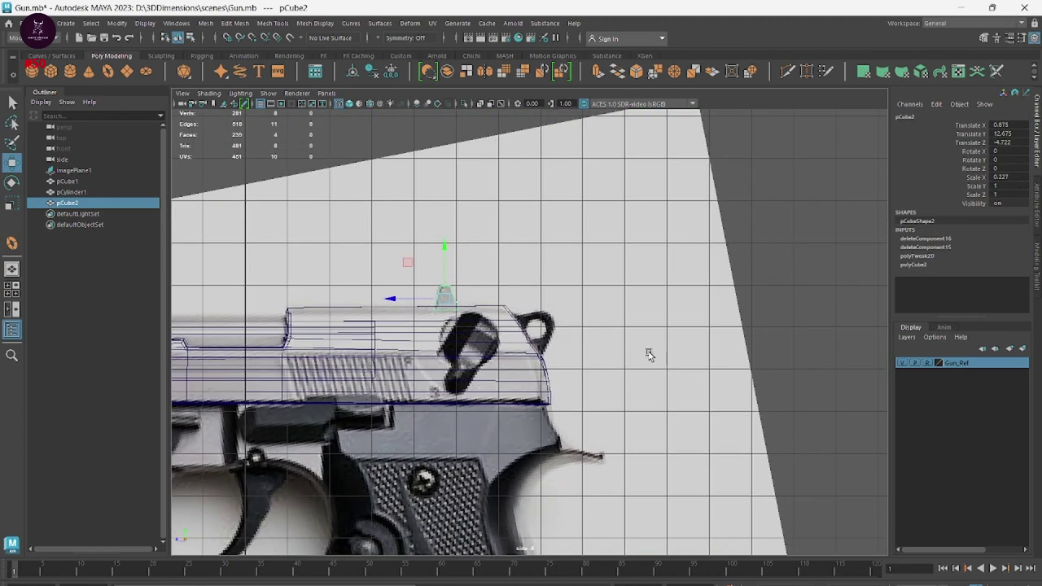
Draw a thin Poly Torus beside the slide's rear and lower its subdivisions
{"action": "left_click", "coordinate": [110, 73]}
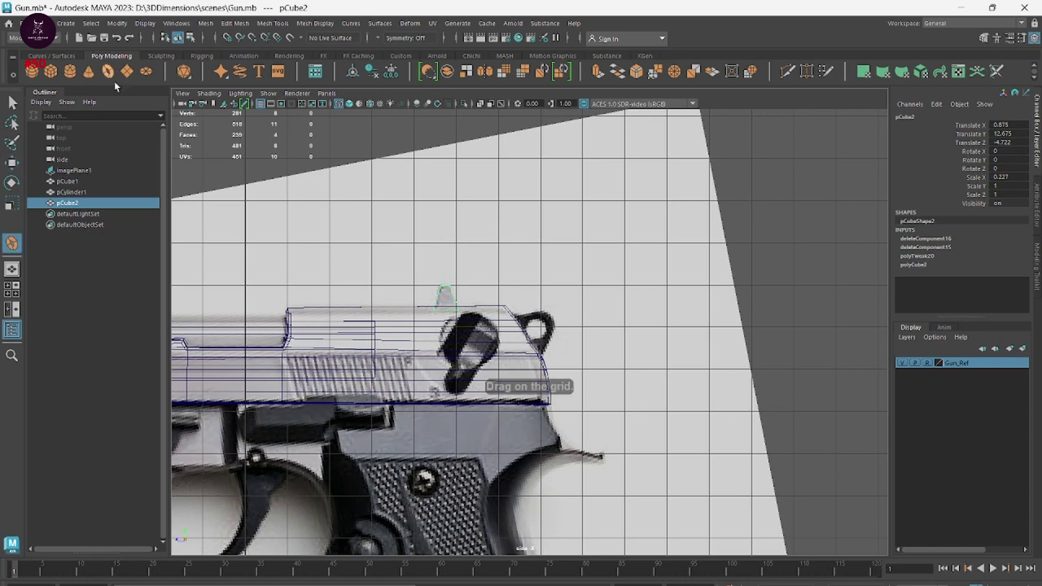
{"action": "mouse_move", "coordinate": [602, 327]}
{"action": "left_mouse_down"}
{"action": "mouse_move", "coordinate": [686, 364]}
{"action": "mouse_move", "coordinate": [675, 353]}
{"action": "left_mouse_up"}
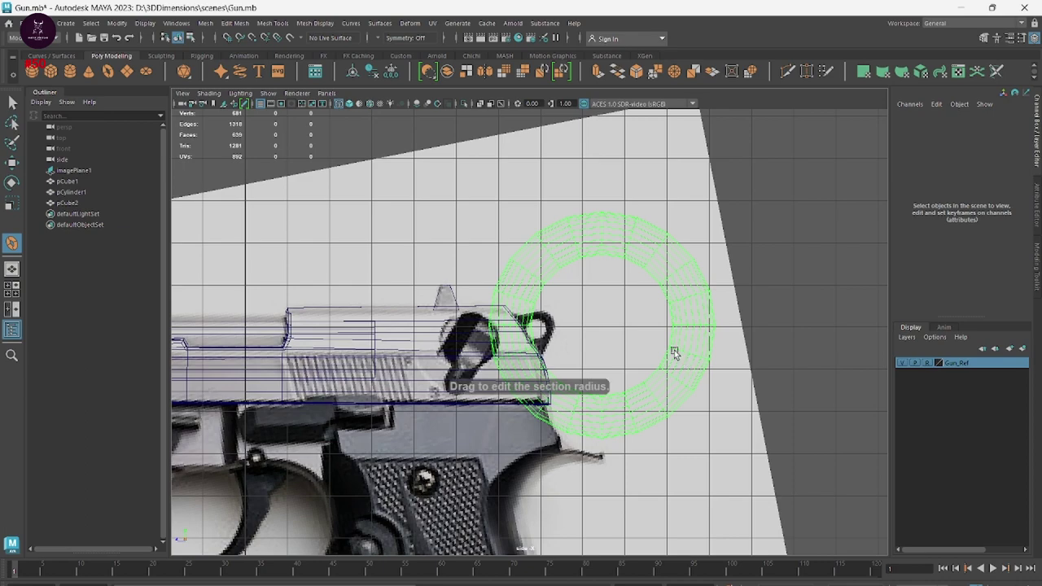
{"action": "right_click_drag", "start_coordinate": [594, 290], "coordinate": [798, 422], "text": "alt"}
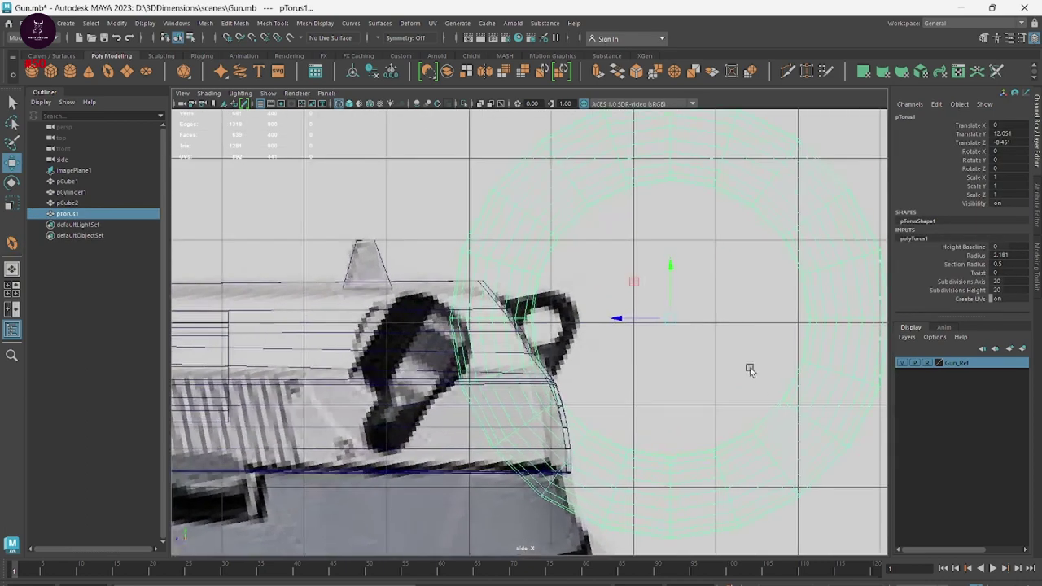
{"action": "left_click", "coordinate": [970, 265]}
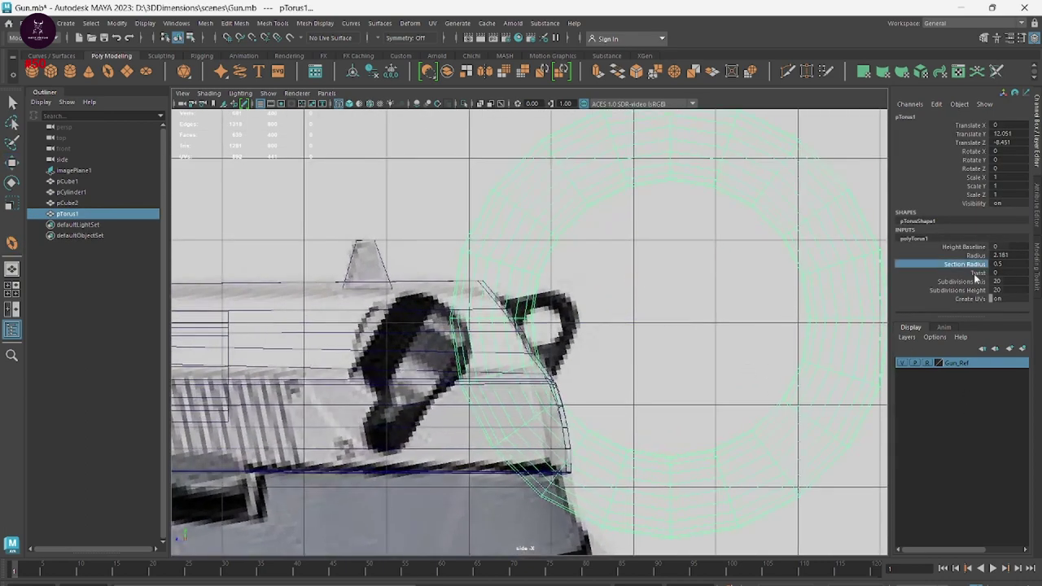
{"action": "left_click_drag", "start_coordinate": [962, 282], "coordinate": [964, 290]}
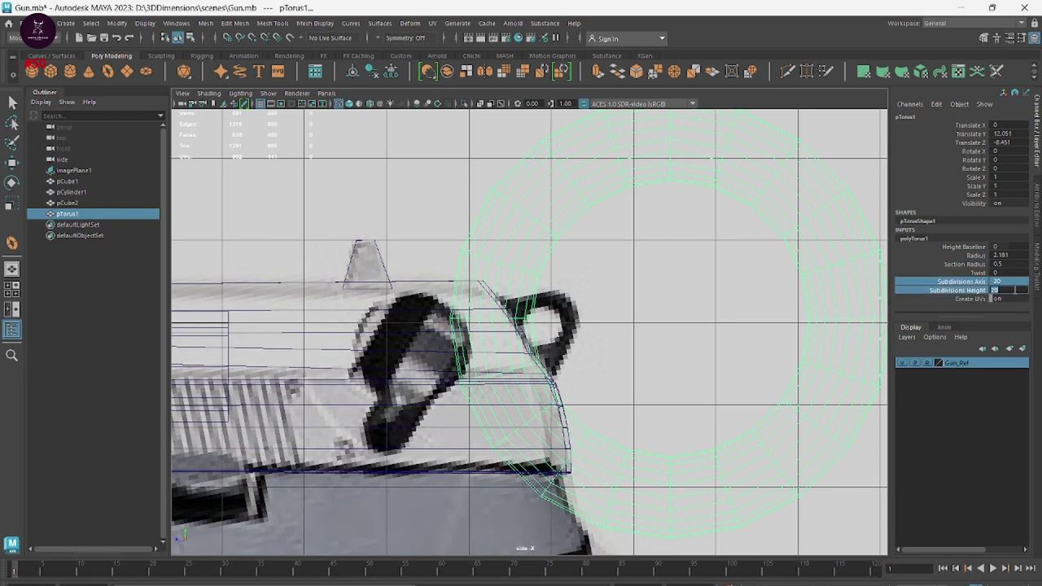
{"action": "mouse_move", "coordinate": [514, 300]}
{"action": "middle_mouse_down"}
{"action": "mouse_move", "coordinate": [439, 299]}
{"action": "mouse_move", "coordinate": [456, 299]}
{"action": "middle_mouse_up"}
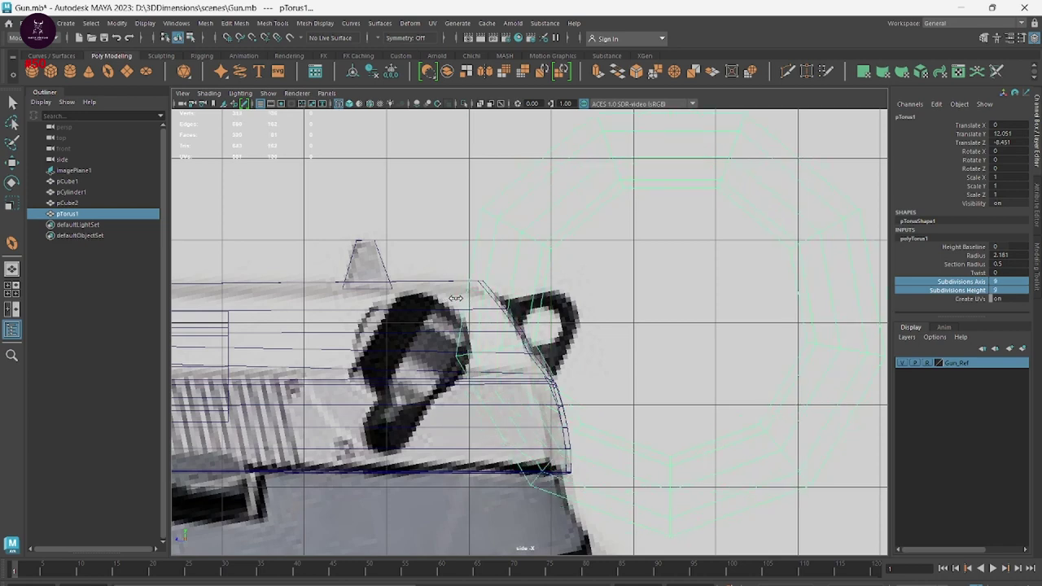
{"action": "middle_click_drag", "start_coordinate": [454, 299], "coordinate": [452, 301]}
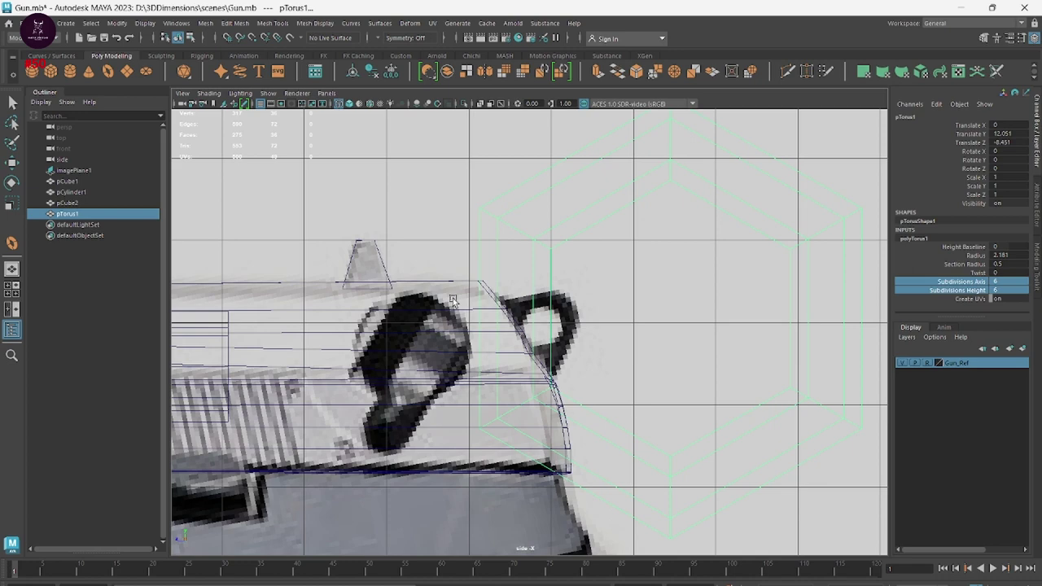
Set the torus Subdivisions Axis and Height to 8 and show the four-view layout
{"action": "double_click", "coordinate": [1017, 281]}
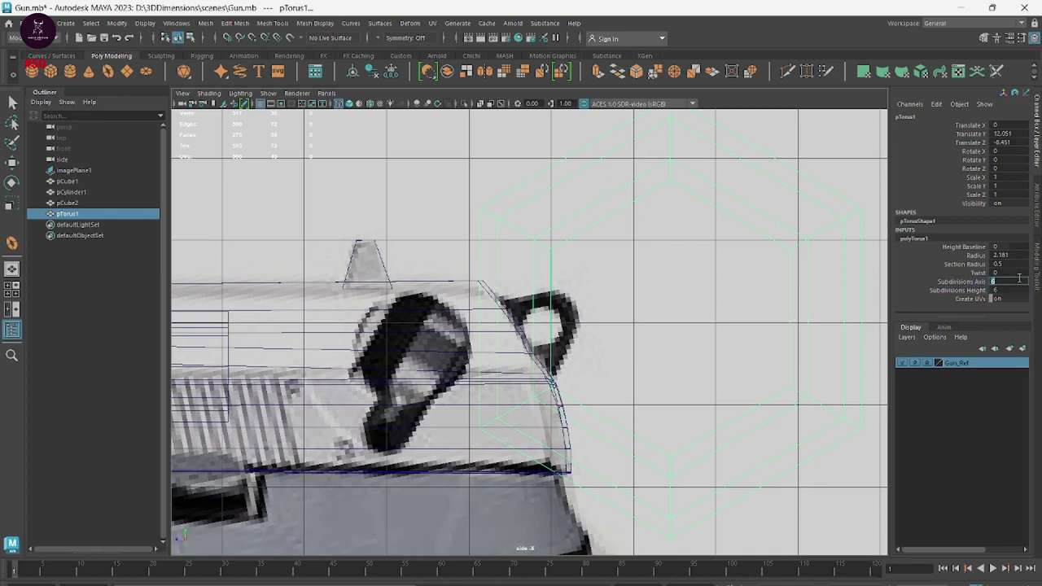
{"action": "type", "text": "8"}
{"action": "key", "text": "Return"}
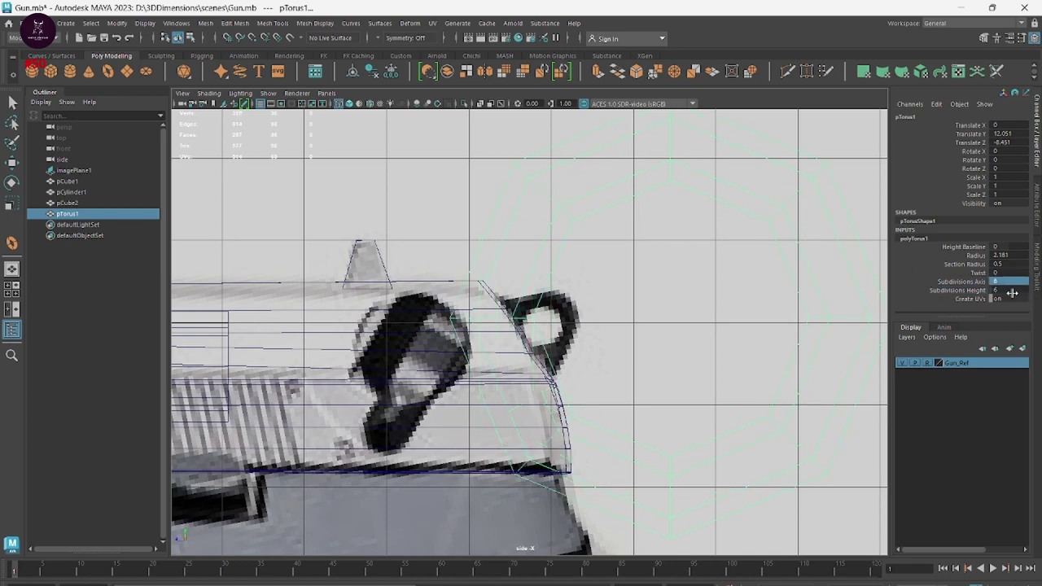
{"action": "double_click", "coordinate": [1013, 290]}
{"action": "type", "text": "8"}
{"action": "key", "text": "Return"}
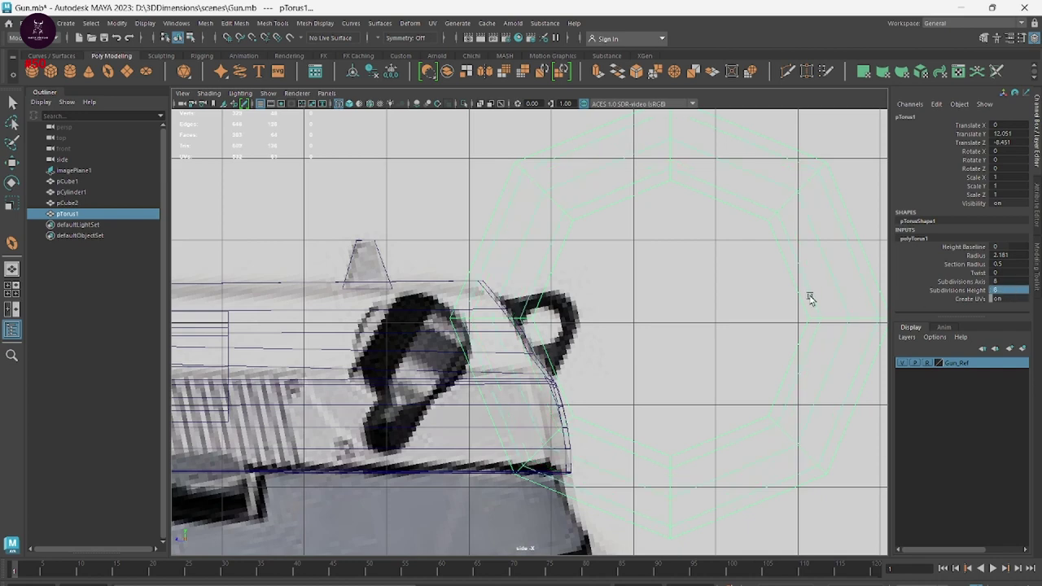
{"action": "key", "text": "space"}
Frame the torus, shrink it to about 0.148 and slide it toward the slide's rear
{"action": "key", "text": "f"}
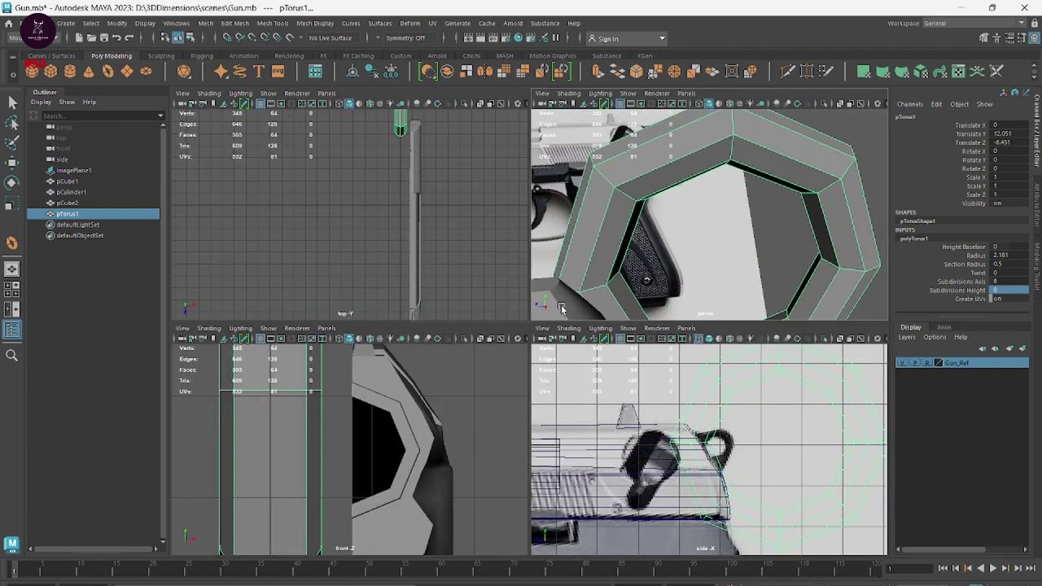
{"action": "mouse_move", "coordinate": [592, 213]}
{"action": "left_mouse_down", "text": "alt"}
{"action": "mouse_move", "coordinate": [778, 241]}
{"action": "mouse_move", "coordinate": [690, 221]}
{"action": "mouse_move", "coordinate": [711, 159]}
{"action": "left_mouse_up", "text": "alt"}
{"action": "mouse_move", "coordinate": [763, 211]}
{"action": "left_mouse_down", "text": "alt"}
{"action": "mouse_move", "coordinate": [739, 233]}
{"action": "mouse_move", "coordinate": [762, 225]}
{"action": "left_mouse_up", "text": "alt"}
{"action": "middle_click_drag", "start_coordinate": [763, 226], "coordinate": [755, 275], "text": "alt"}
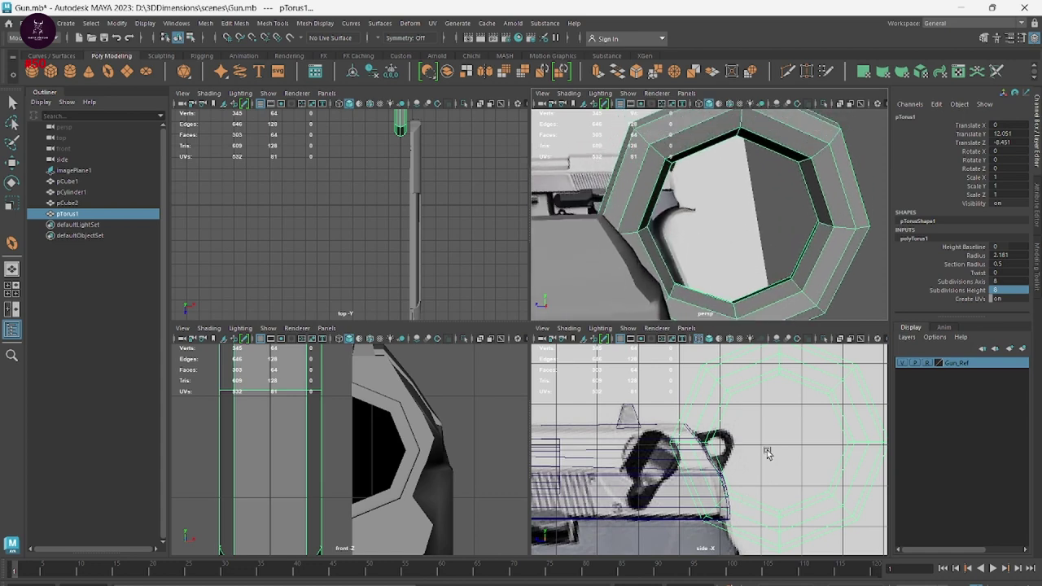
{"action": "key", "text": "r"}
{"action": "left_click_drag", "start_coordinate": [774, 450], "coordinate": [652, 417]}
{"action": "key", "text": "w"}
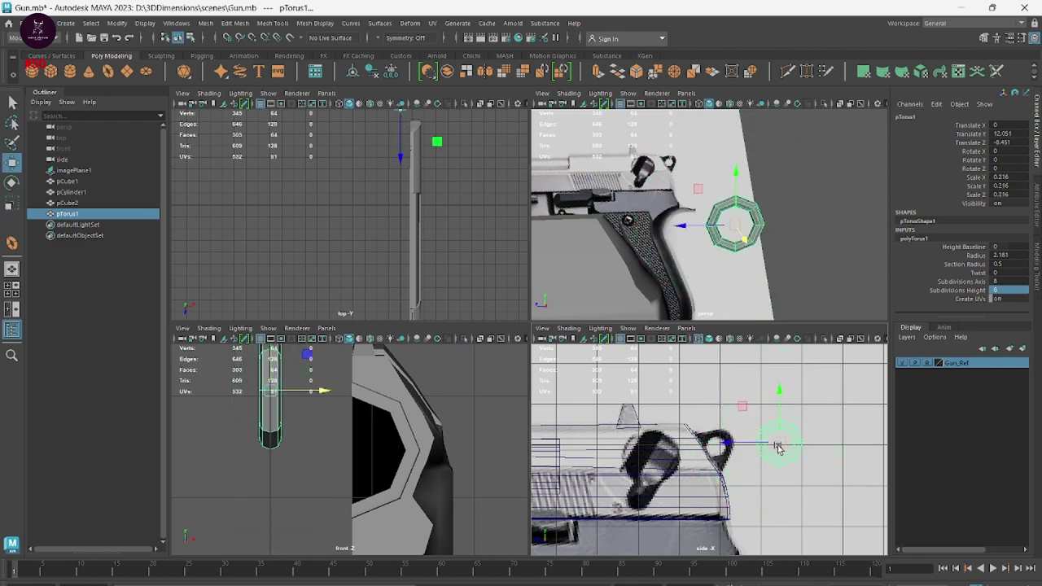
{"action": "mouse_move", "coordinate": [719, 444]}
{"action": "left_mouse_down"}
{"action": "mouse_move", "coordinate": [649, 446]}
{"action": "mouse_move", "coordinate": [666, 447]}
{"action": "left_mouse_up"}
Shrink the torus further and nudge it onto the reference hammer ring
{"action": "scroll", "coordinate": [732, 456], "scroll_direction": "up", "scroll_amount": 3}
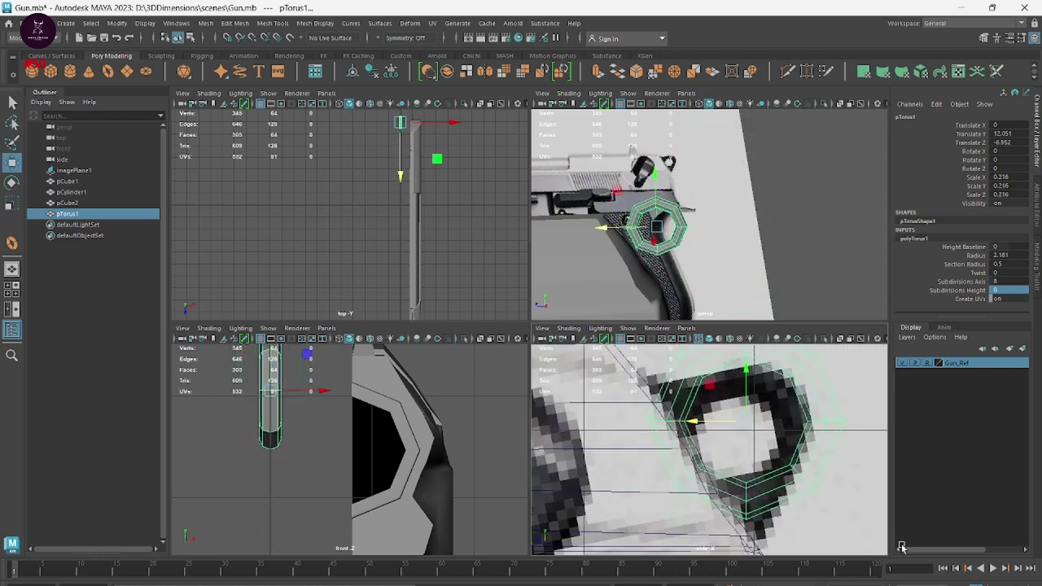
{"action": "scroll", "coordinate": [814, 476], "scroll_direction": "up", "scroll_amount": 2}
{"action": "scroll", "coordinate": [793, 474], "scroll_direction": "down", "scroll_amount": 2}
{"action": "scroll", "coordinate": [794, 473], "scroll_direction": "up", "scroll_amount": 3}
{"action": "scroll", "coordinate": [756, 447], "scroll_direction": "up", "scroll_amount": 1}
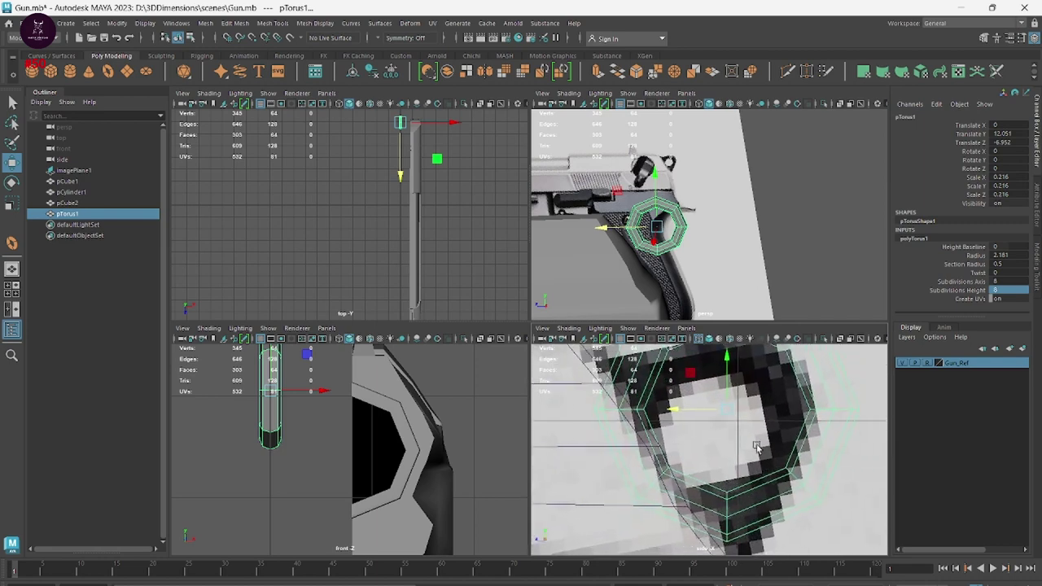
{"action": "key", "text": "r"}
{"action": "left_click_drag", "start_coordinate": [724, 414], "coordinate": [666, 407]}
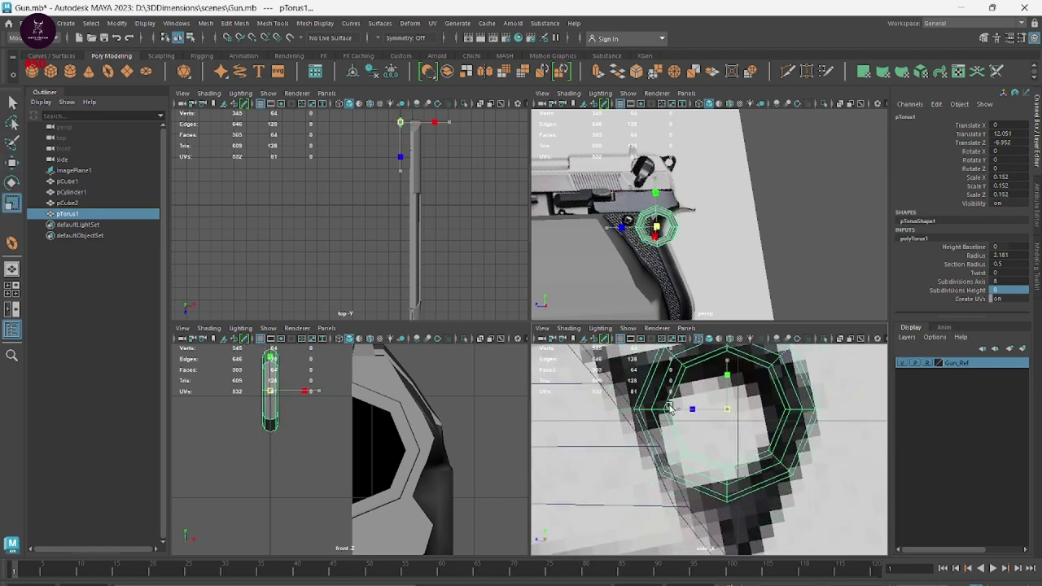
{"action": "key", "text": "w"}
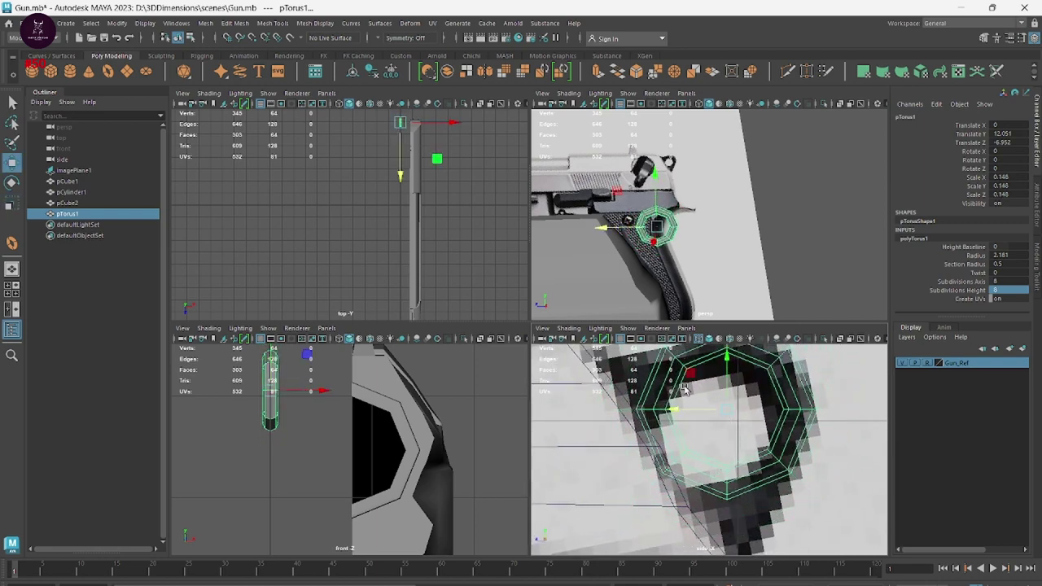
{"action": "left_click_drag", "start_coordinate": [674, 409], "coordinate": [659, 409]}
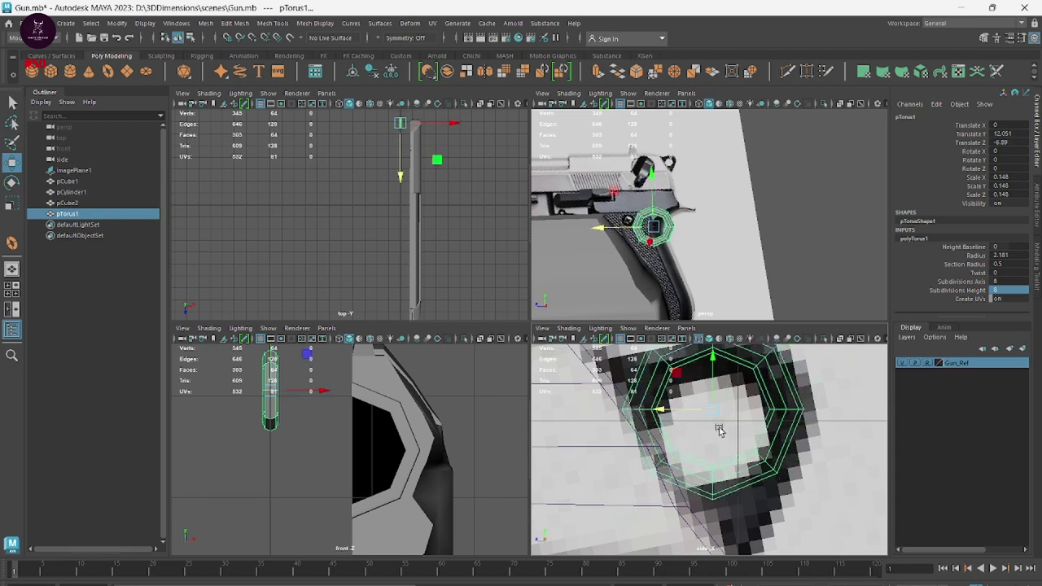
In the maximised side view, lower the torus to fit the ring and show the Attribute Editor
{"action": "scroll", "coordinate": [720, 430], "scroll_direction": "up", "scroll_amount": 2}
{"action": "key", "text": "space"}
{"action": "middle_click_drag", "start_coordinate": [752, 472], "coordinate": [961, 567], "text": "alt"}
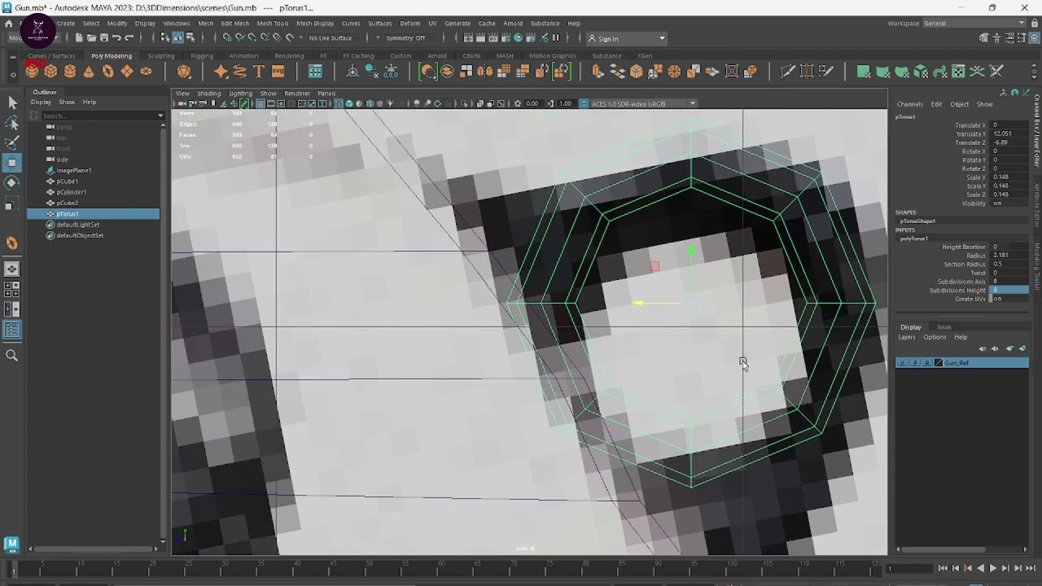
{"action": "left_click_drag", "start_coordinate": [690, 269], "coordinate": [690, 295]}
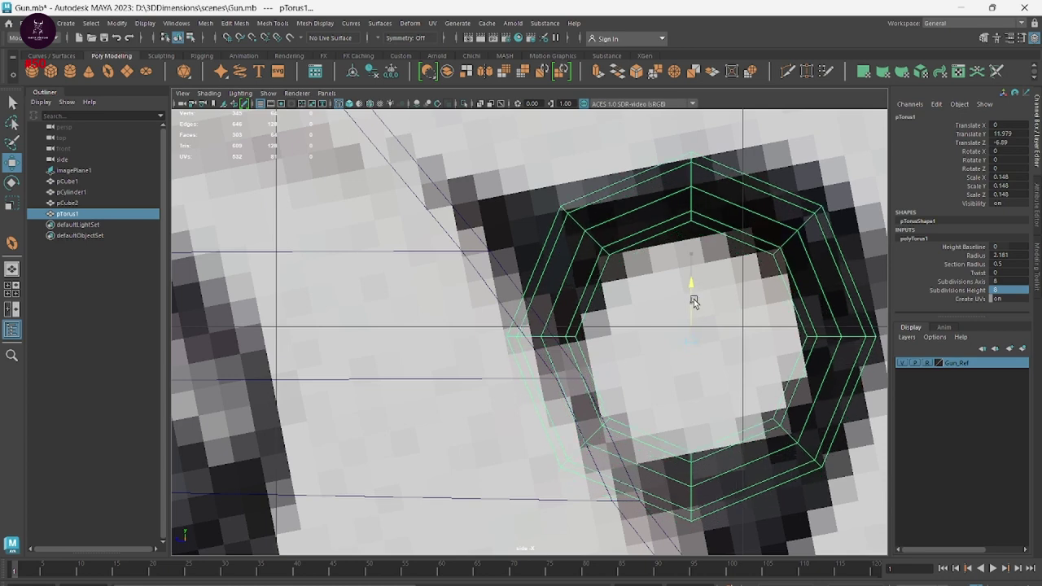
{"action": "middle_click_drag", "start_coordinate": [697, 381], "coordinate": [694, 369], "text": "alt"}
{"action": "right_click", "coordinate": [618, 346]}
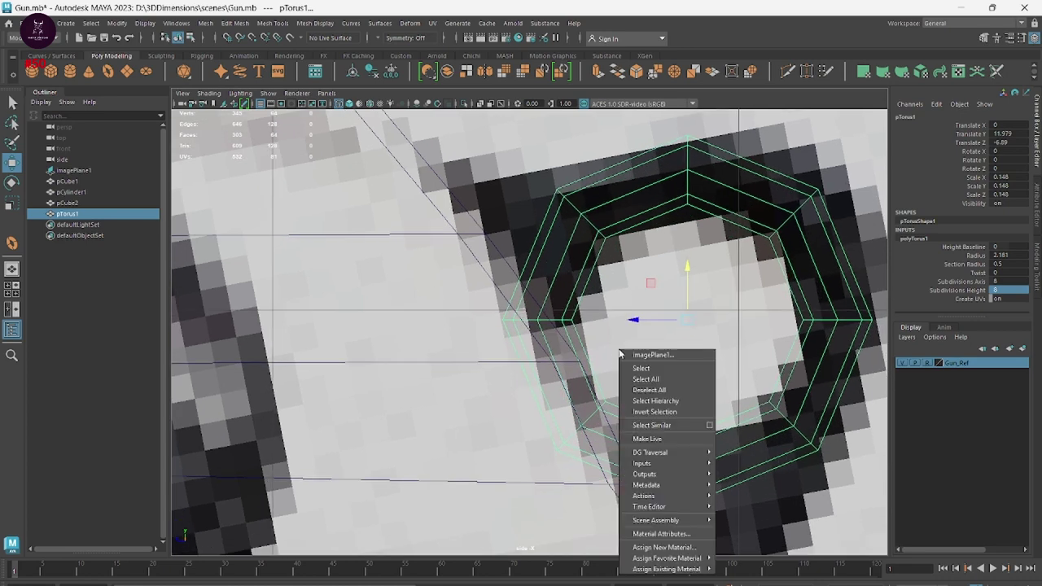
{"action": "right_click_drag", "start_coordinate": [554, 309], "coordinate": [553, 336]}
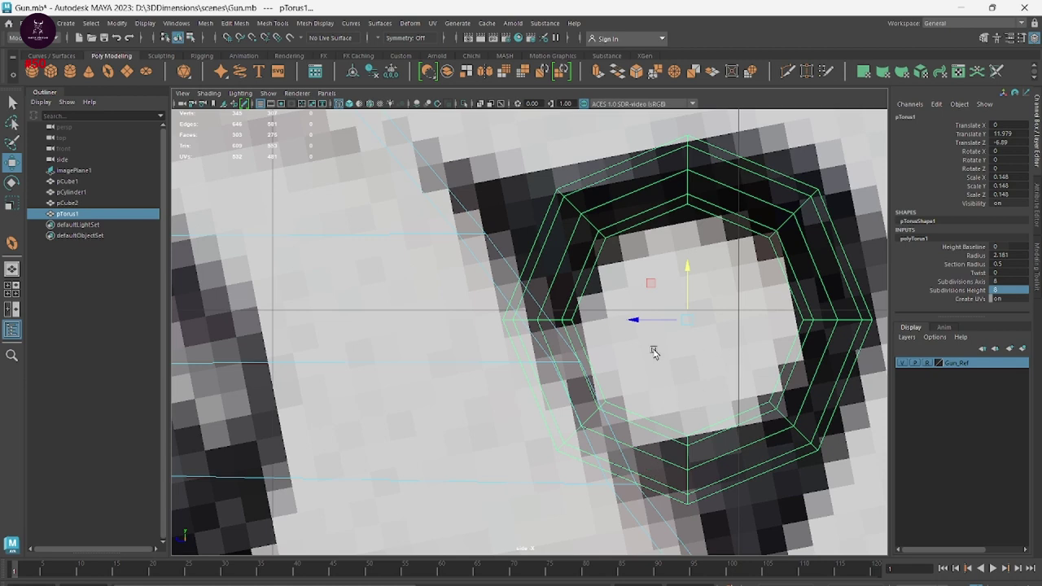
{"action": "right_click_drag", "start_coordinate": [501, 159], "coordinate": [573, 165]}
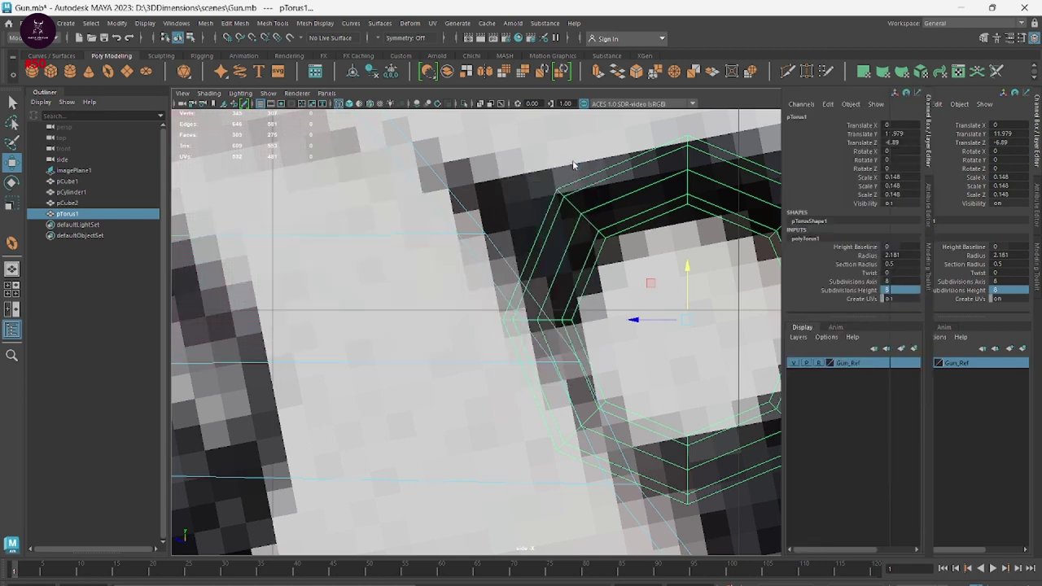
{"action": "key", "text": "ctrl+a"}
{"action": "scroll", "coordinate": [573, 166], "scroll_direction": "down", "scroll_amount": 2}
Switch the torus to Face mode and delete the faces overlapping the slide
{"action": "left_click", "coordinate": [598, 188]}
{"action": "right_click", "coordinate": [598, 188]}
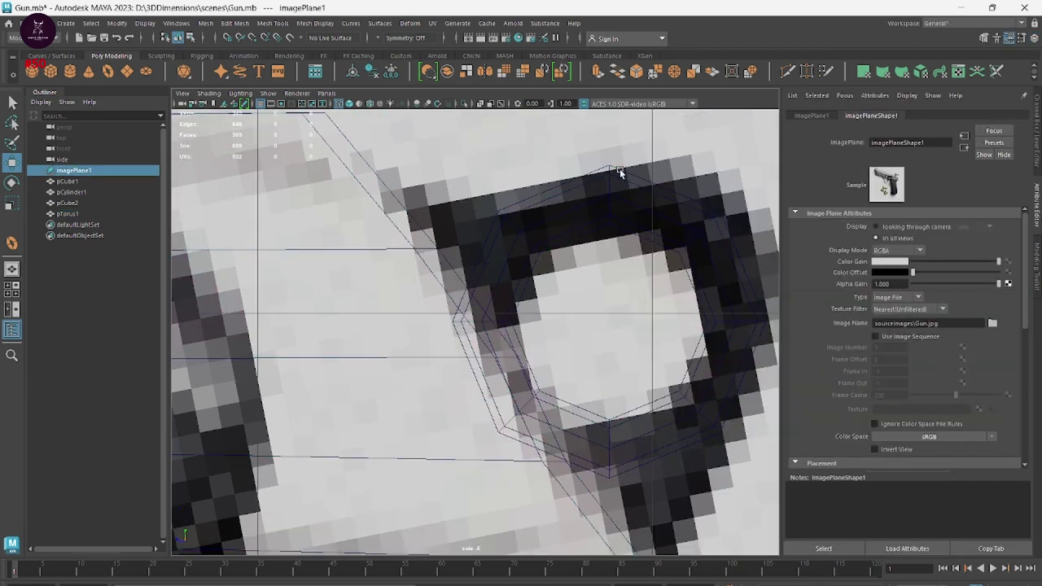
{"action": "left_click", "coordinate": [620, 168]}
{"action": "right_click_drag", "start_coordinate": [609, 171], "coordinate": [656, 163]}
{"action": "left_click", "coordinate": [611, 213]}
{"action": "left_click", "coordinate": [606, 199]}
{"action": "right_click_drag", "start_coordinate": [607, 199], "coordinate": [604, 223]}
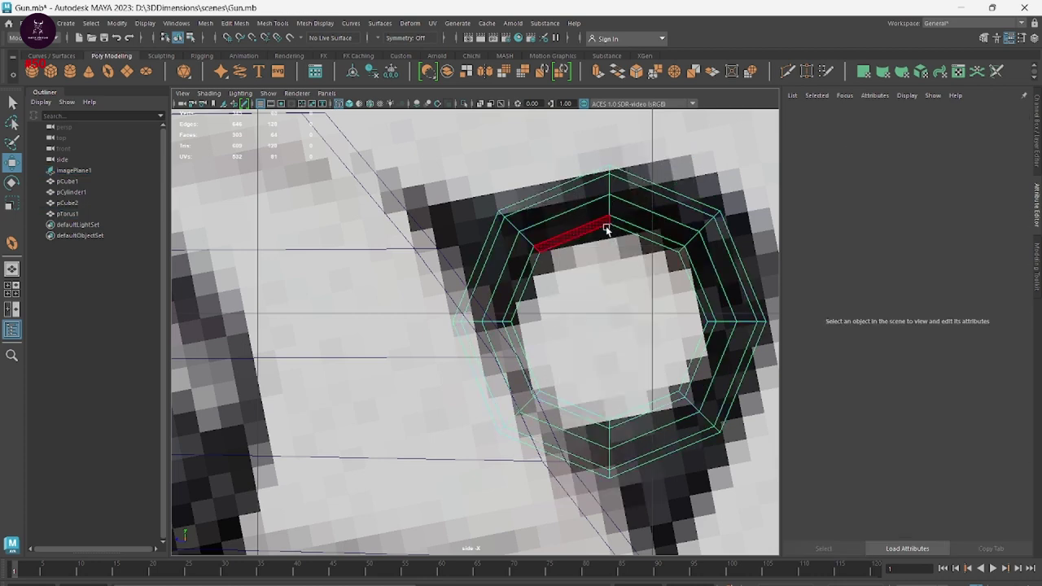
{"action": "scroll", "coordinate": [619, 244], "scroll_direction": "down", "scroll_amount": 1}
{"action": "scroll", "coordinate": [627, 261], "scroll_direction": "up", "scroll_amount": 2}
{"action": "left_click_drag", "start_coordinate": [620, 373], "coordinate": [612, 390]}
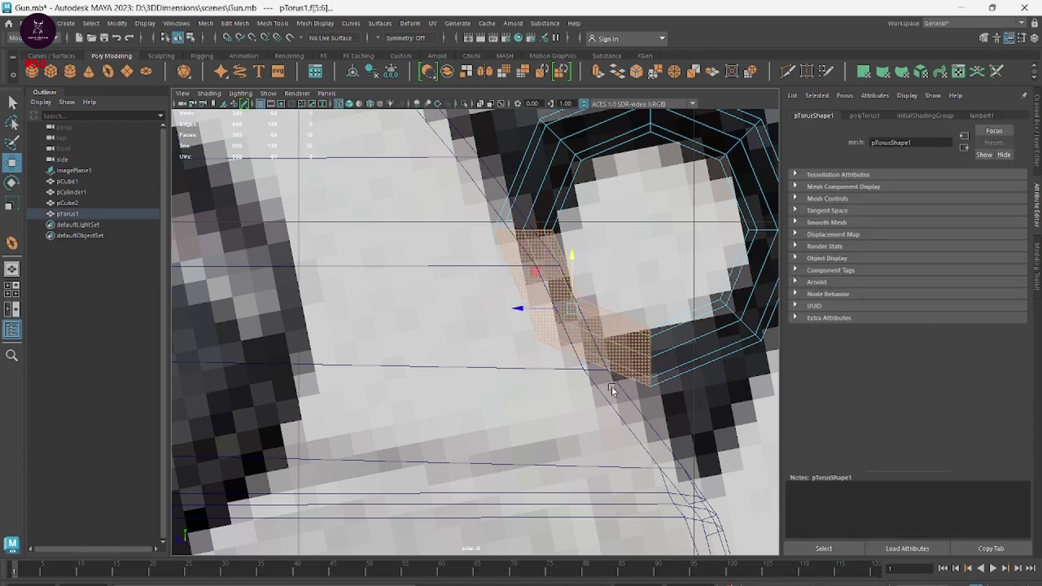
{"action": "key", "text": "Delete"}
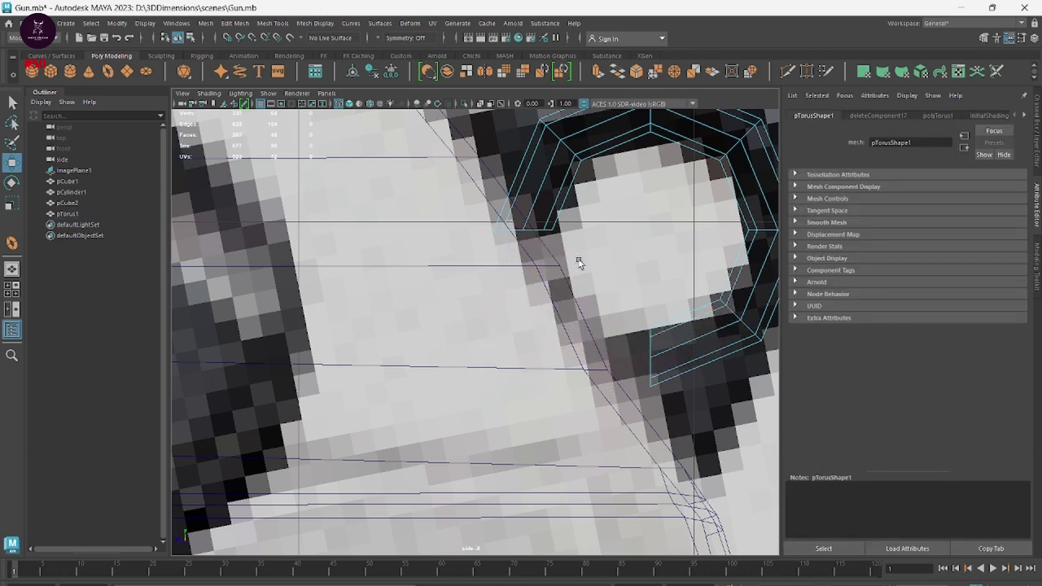
Select more faces near the slide, then switch to Vertex mode and select a vertex beside it
{"action": "left_click_drag", "start_coordinate": [580, 260], "coordinate": [411, 204]}
{"action": "scroll", "coordinate": [570, 397], "scroll_direction": "down", "scroll_amount": 2}
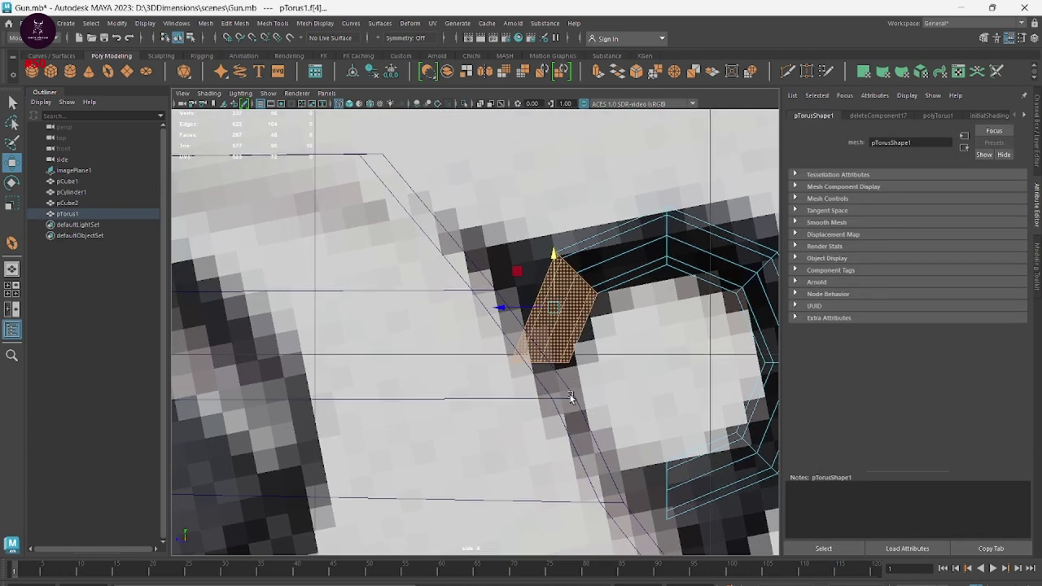
{"action": "right_click", "coordinate": [576, 203]}
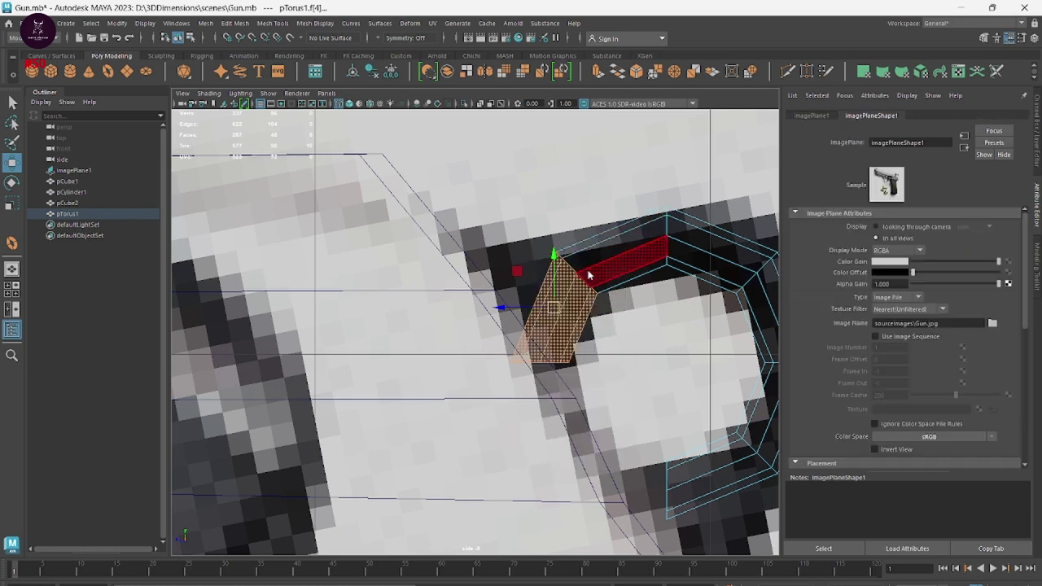
{"action": "right_click", "coordinate": [587, 270]}
{"action": "left_click", "coordinate": [537, 269]}
{"action": "mouse_move", "coordinate": [547, 354]}
{"action": "left_mouse_down"}
{"action": "mouse_move", "coordinate": [487, 368]}
{"action": "mouse_move", "coordinate": [460, 359]}
{"action": "left_mouse_up"}
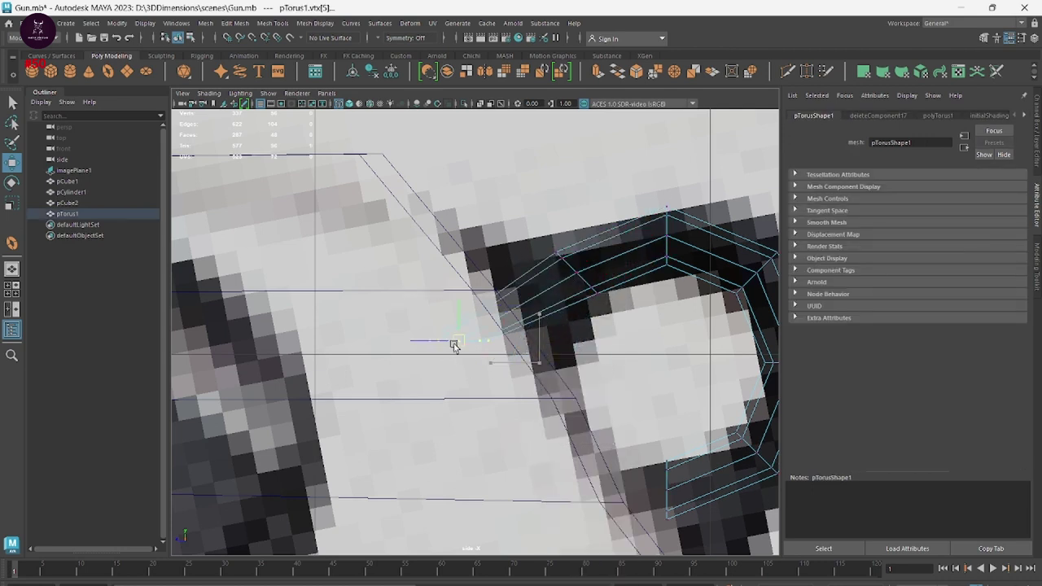
Rotate and scale the selected open-end vertex area toward the reference ring
{"action": "key", "text": "e"}
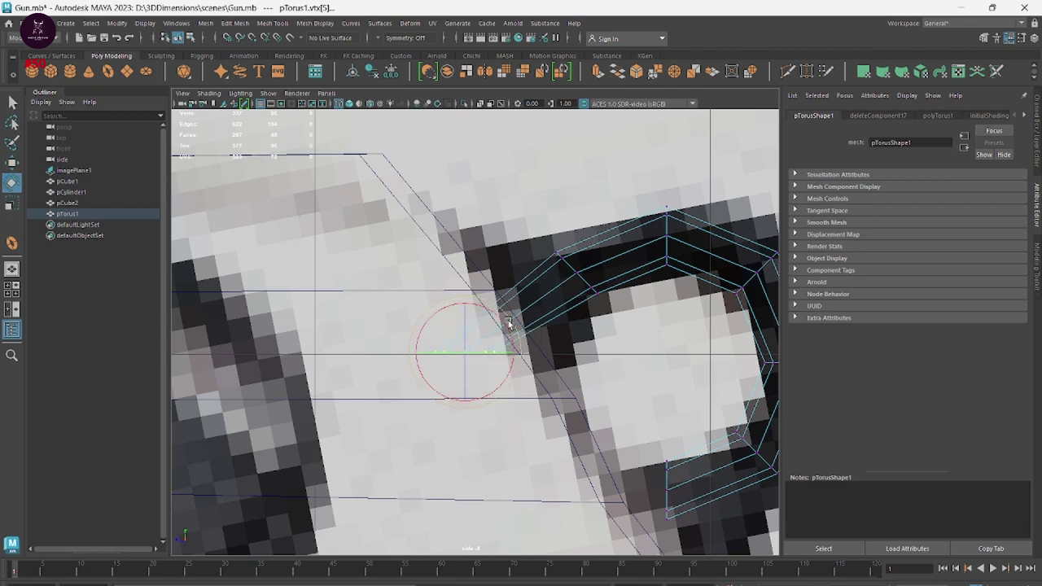
{"action": "left_click_drag", "start_coordinate": [522, 406], "coordinate": [522, 375]}
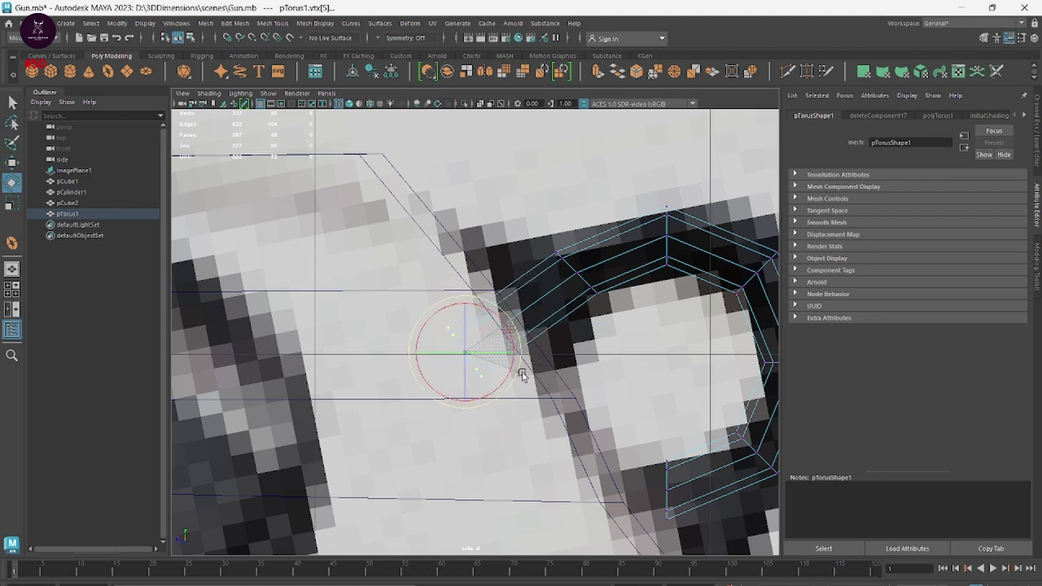
{"action": "key", "text": "r"}
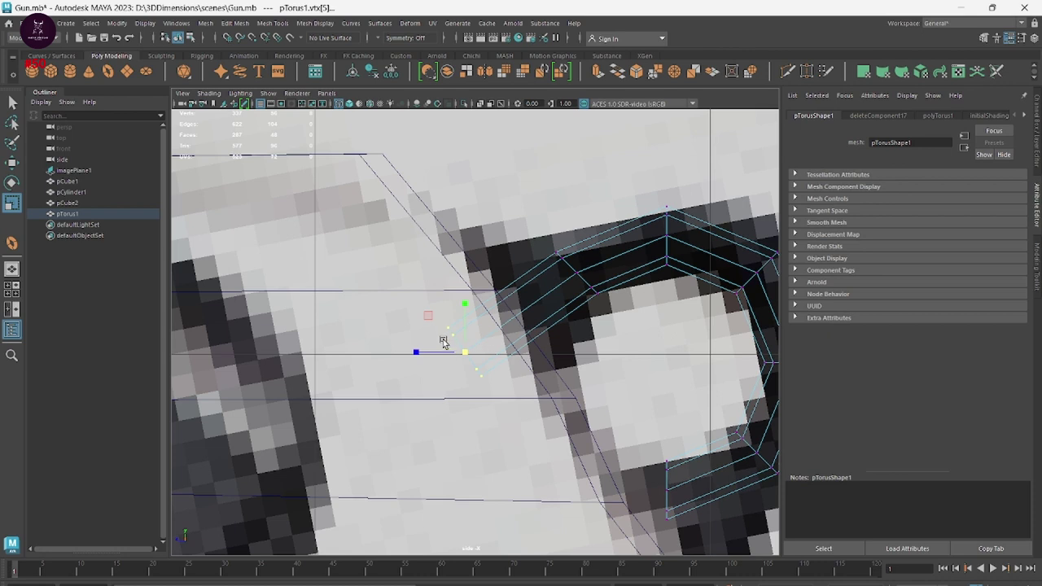
{"action": "left_click", "coordinate": [413, 349]}
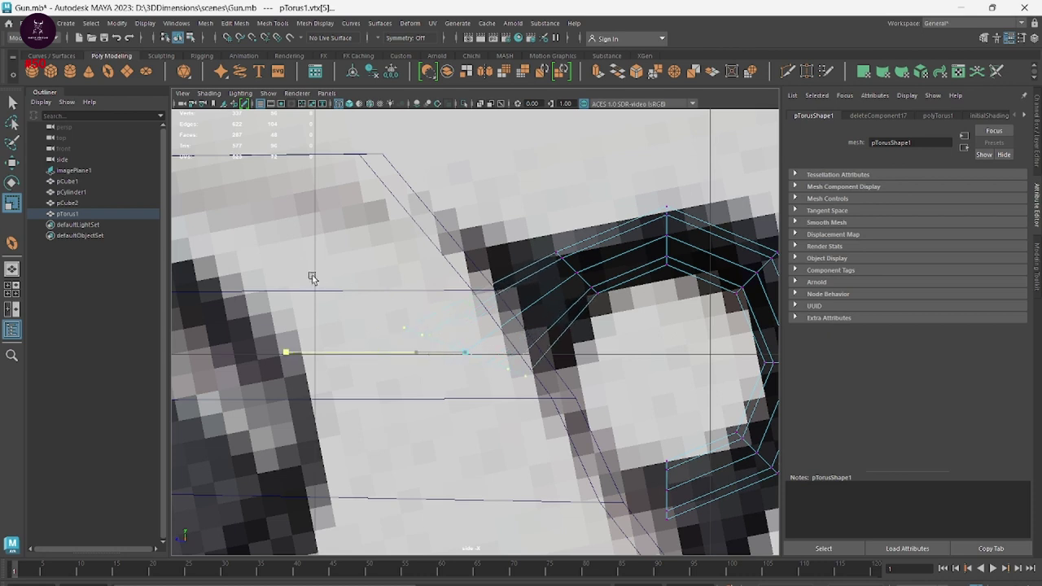
{"action": "key", "text": "e"}
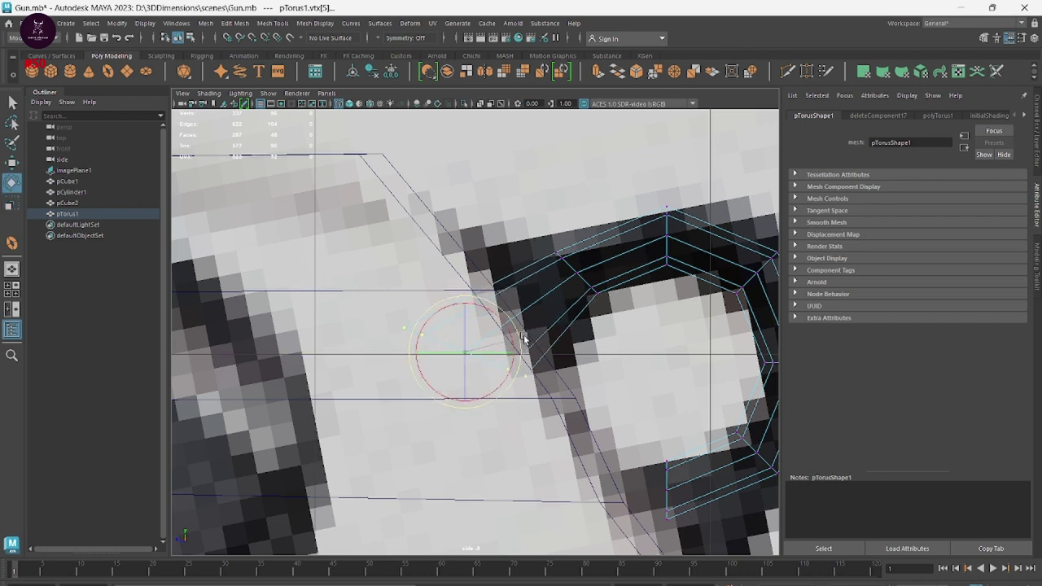
{"action": "left_click_drag", "start_coordinate": [525, 379], "coordinate": [525, 383]}
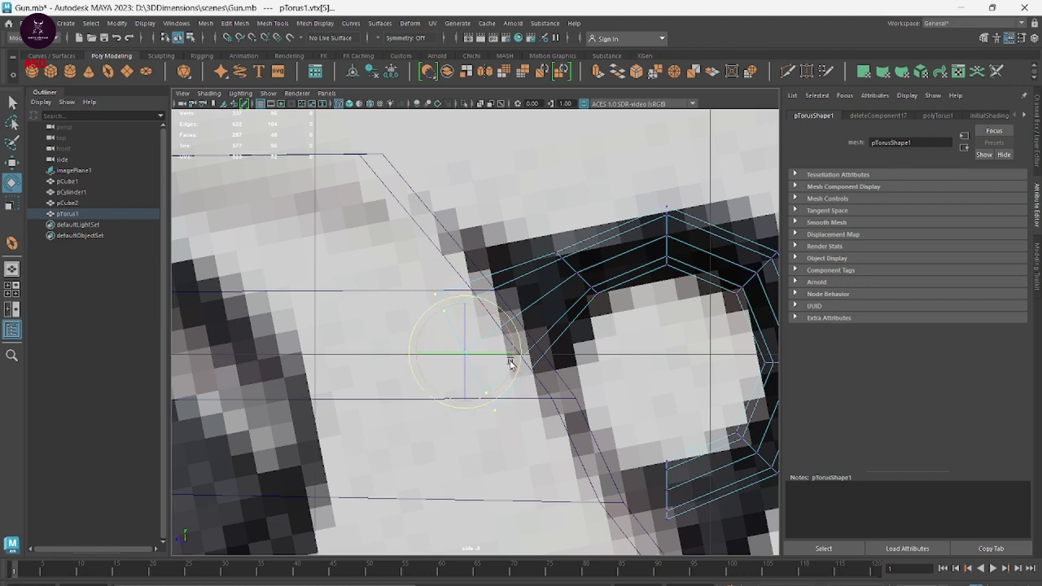
{"action": "key", "text": "r"}
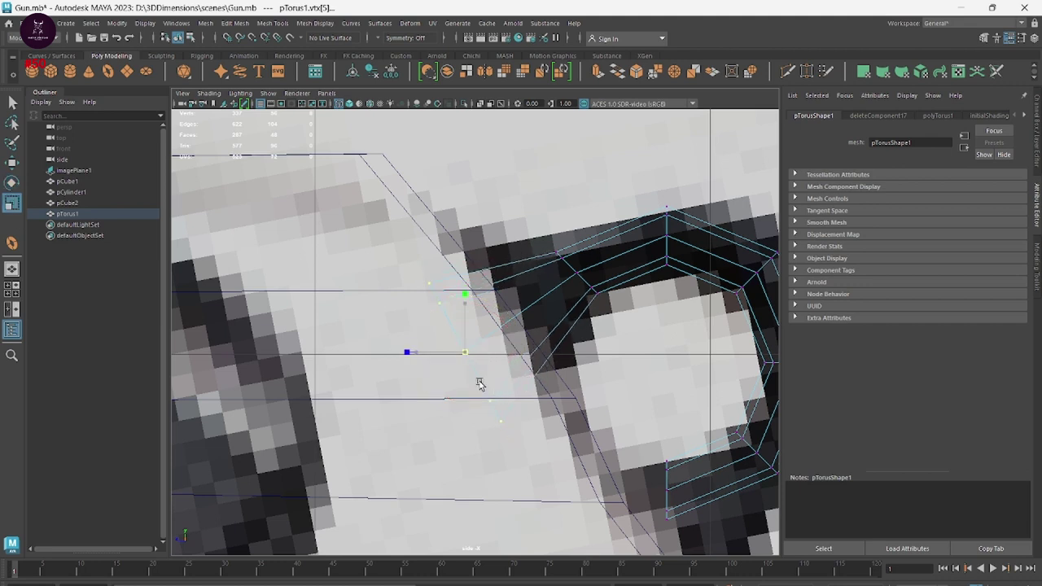
Move successive ring vertices onto the hammer ring outline in the side reference
{"action": "left_click", "coordinate": [576, 273]}
{"action": "left_click_drag", "start_coordinate": [578, 277], "coordinate": [599, 294]}
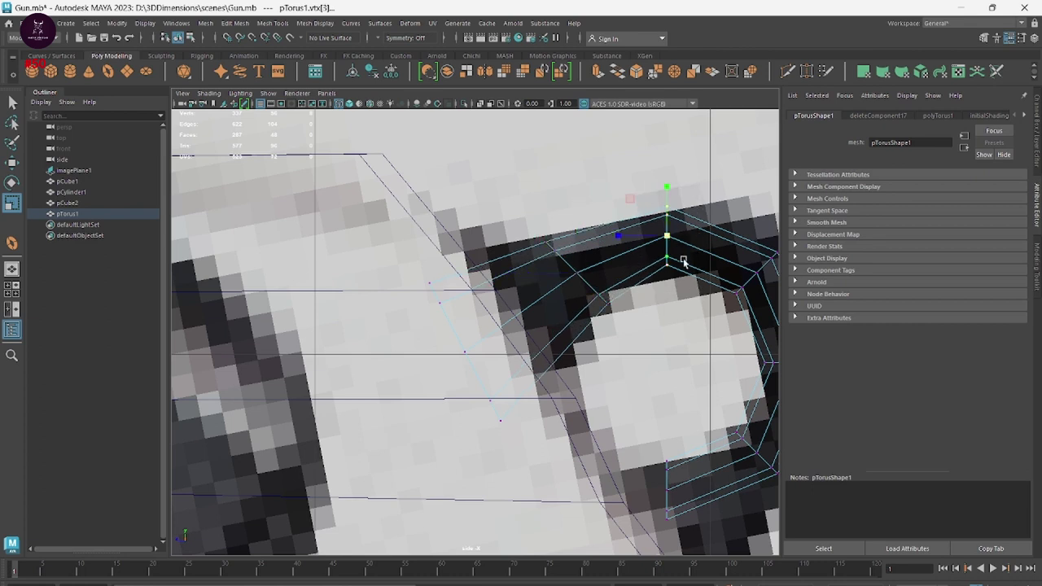
{"action": "left_click", "coordinate": [666, 236]}
{"action": "mouse_move", "coordinate": [676, 244]}
{"action": "middle_mouse_down", "text": "alt"}
{"action": "mouse_move", "coordinate": [505, 285]}
{"action": "mouse_move", "coordinate": [466, 283]}
{"action": "middle_mouse_up", "text": "alt"}
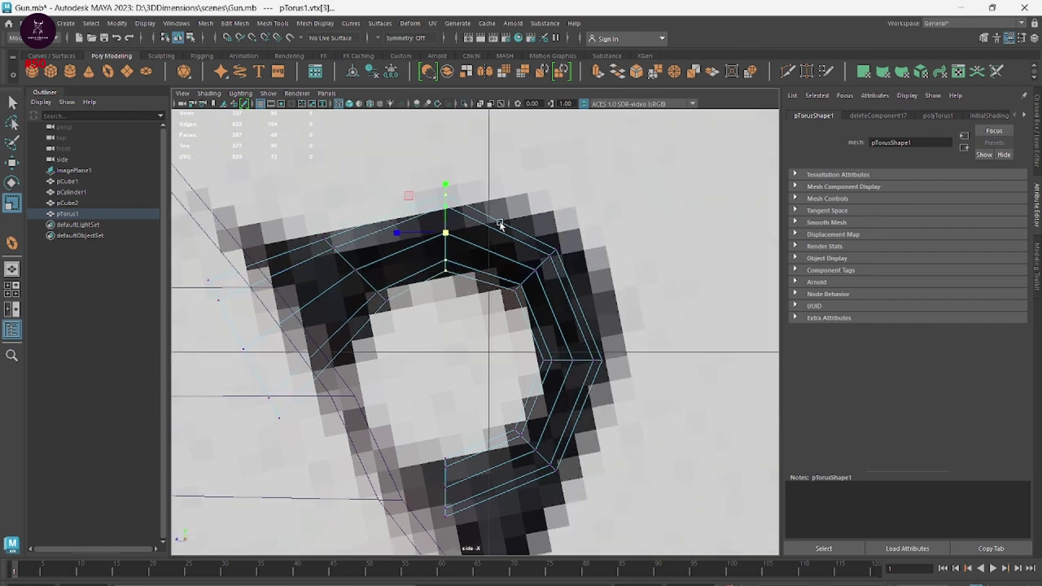
{"action": "left_click", "coordinate": [535, 271]}
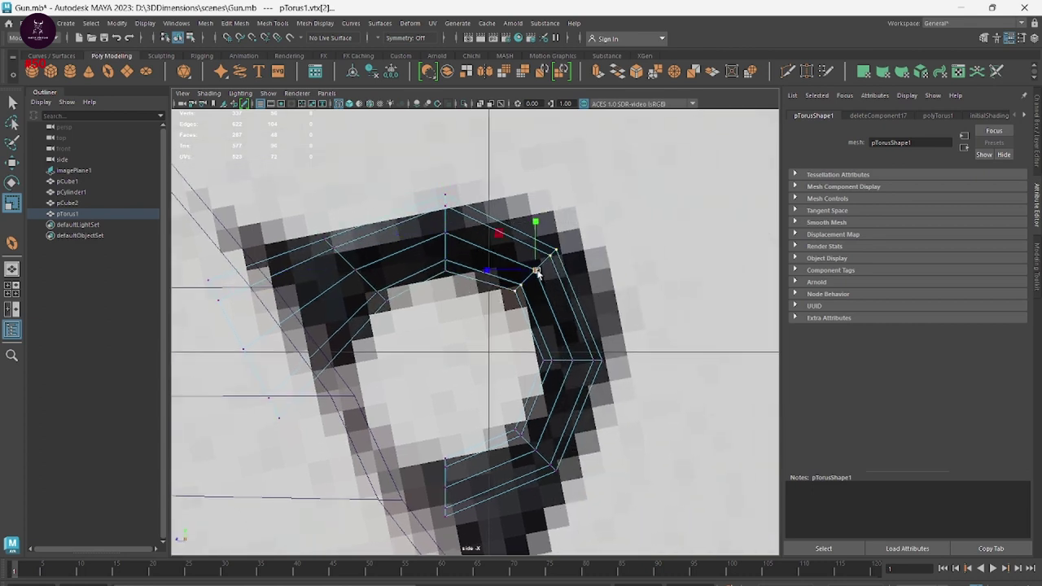
{"action": "left_click", "coordinate": [573, 362]}
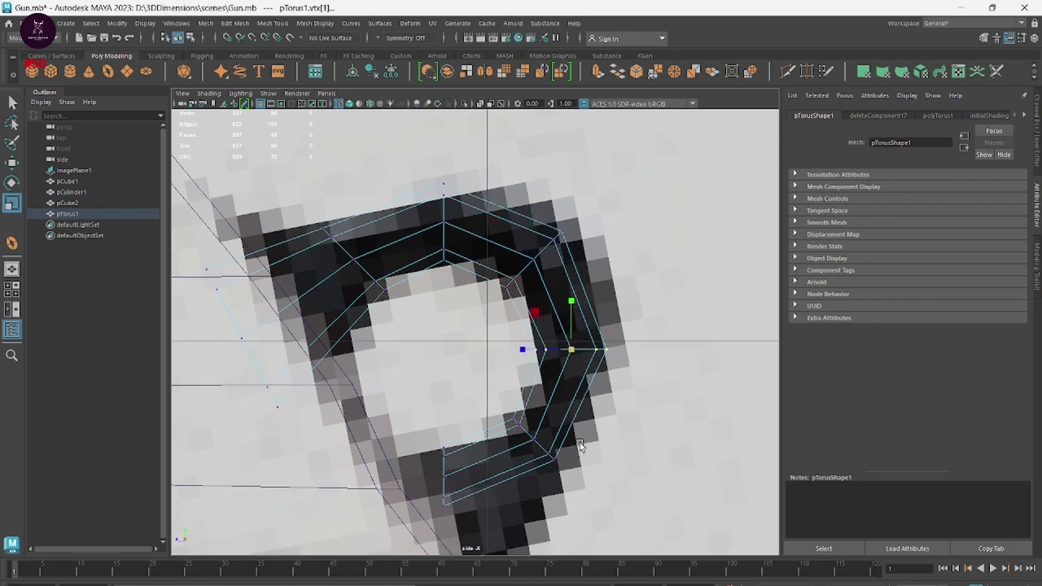
{"action": "middle_click_drag", "start_coordinate": [581, 369], "coordinate": [607, 259], "text": "alt"}
{"action": "left_click", "coordinate": [569, 341]}
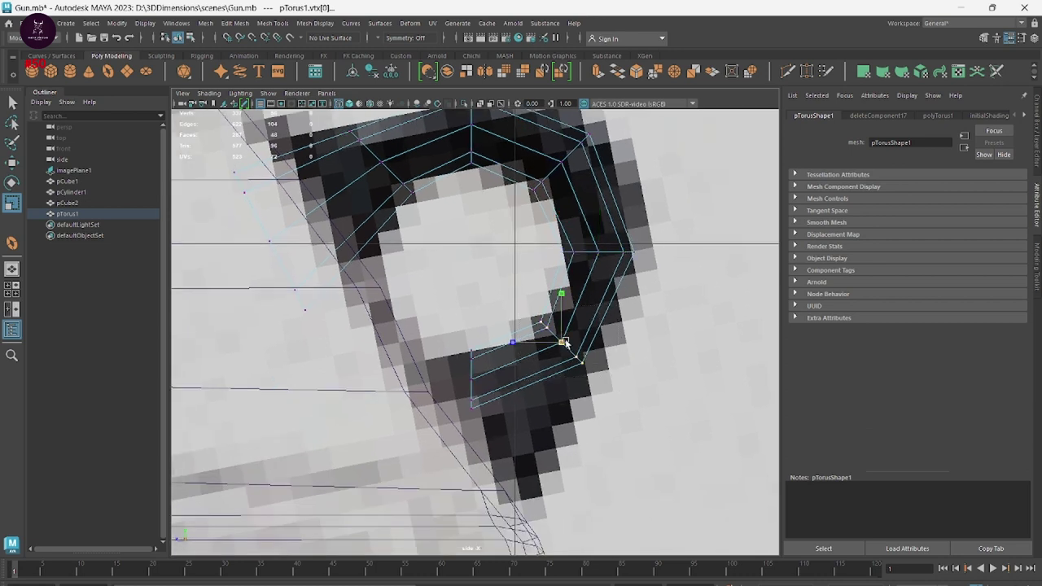
{"action": "left_click", "coordinate": [571, 342]}
{"action": "middle_click_drag", "start_coordinate": [574, 345], "coordinate": [611, 304], "text": "alt"}
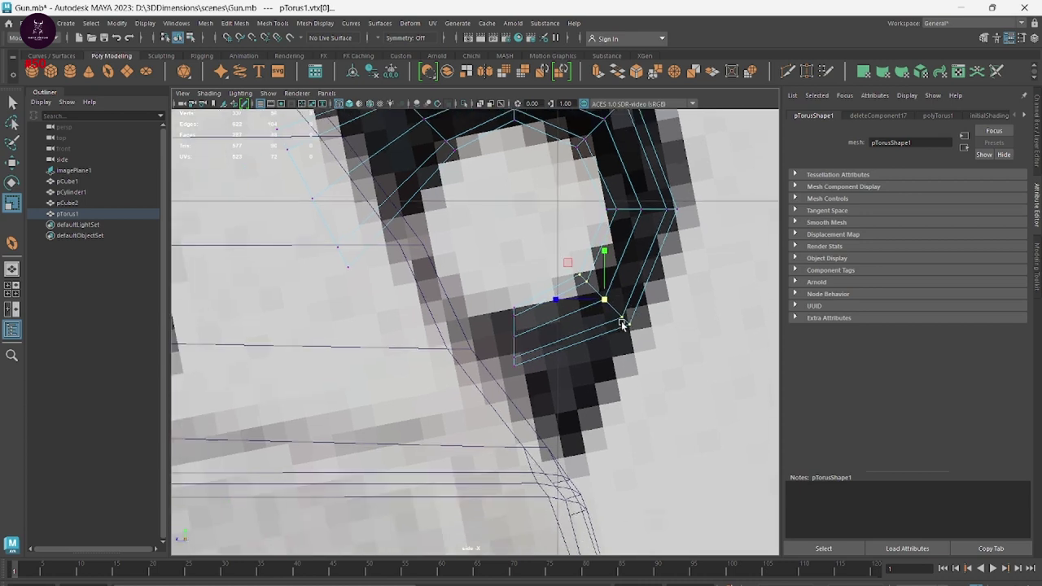
Rotate and scale the area around the ring's bottom vertex to fit the outline
{"action": "left_click", "coordinate": [516, 350]}
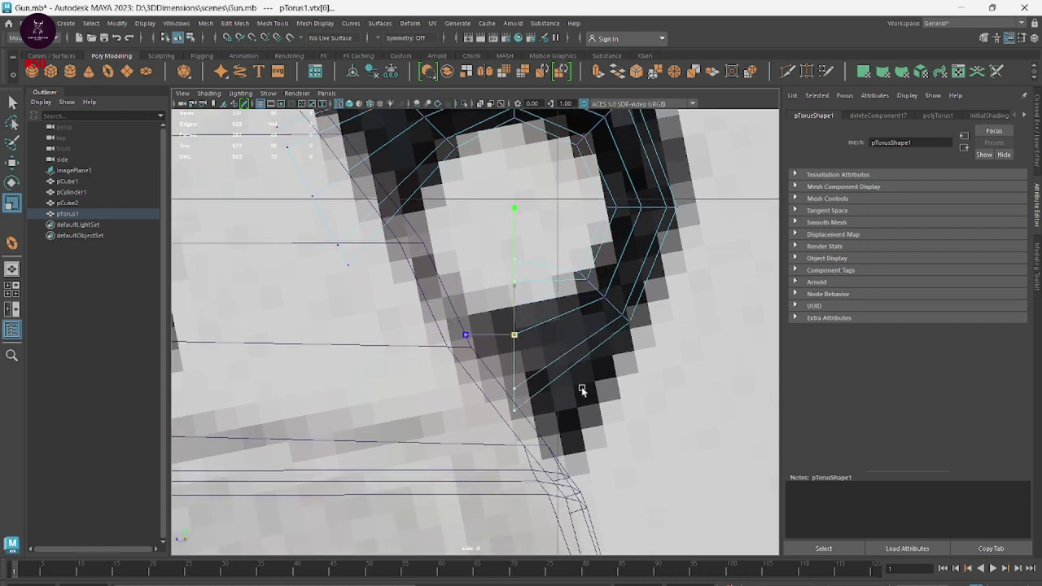
{"action": "key", "text": "e"}
{"action": "left_click_drag", "start_coordinate": [573, 315], "coordinate": [485, 417]}
{"action": "key", "text": "w"}
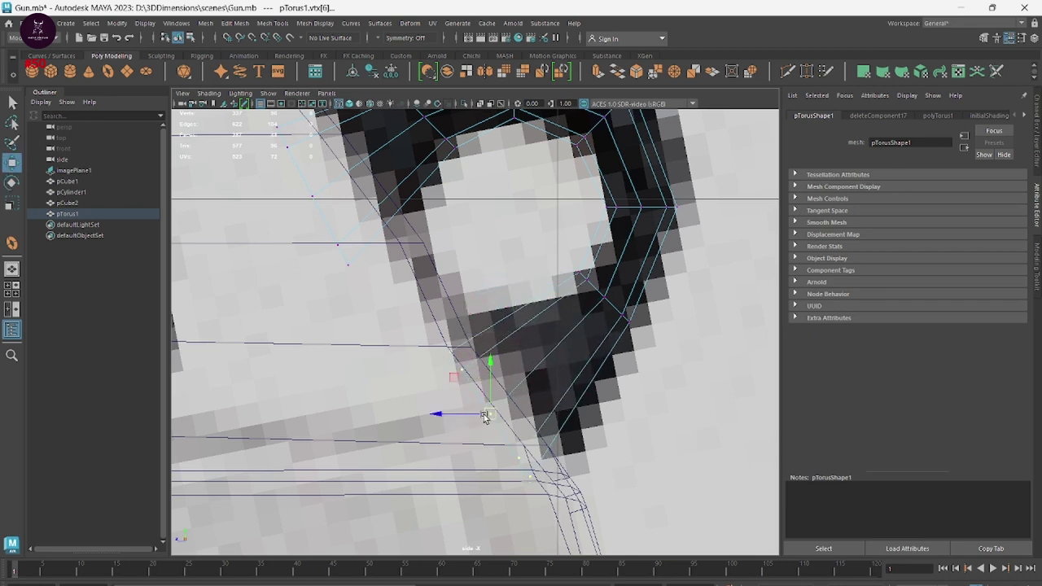
{"action": "key", "text": "r"}
{"action": "left_click_drag", "start_coordinate": [491, 414], "coordinate": [525, 437]}
Maximise the perspective view and delete one half of the torus faces
{"action": "key", "text": "space"}
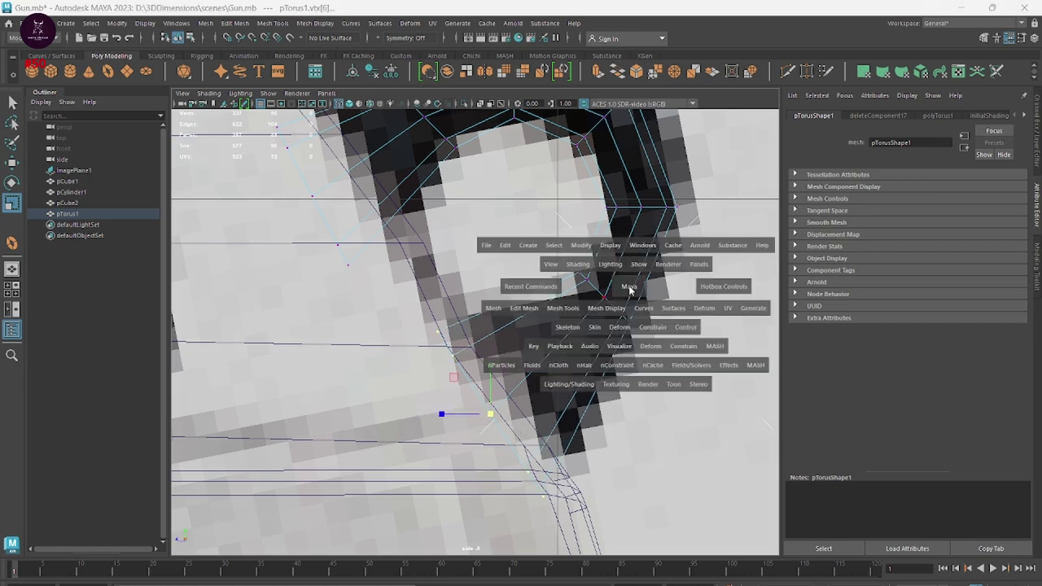
{"action": "key", "text": "space"}
{"action": "mouse_move", "coordinate": [610, 291]}
{"action": "left_mouse_down", "text": "alt"}
{"action": "mouse_move", "coordinate": [493, 349]}
{"action": "mouse_move", "coordinate": [600, 330]}
{"action": "mouse_move", "coordinate": [689, 421]}
{"action": "mouse_move", "coordinate": [428, 386]}
{"action": "left_mouse_up", "text": "alt"}
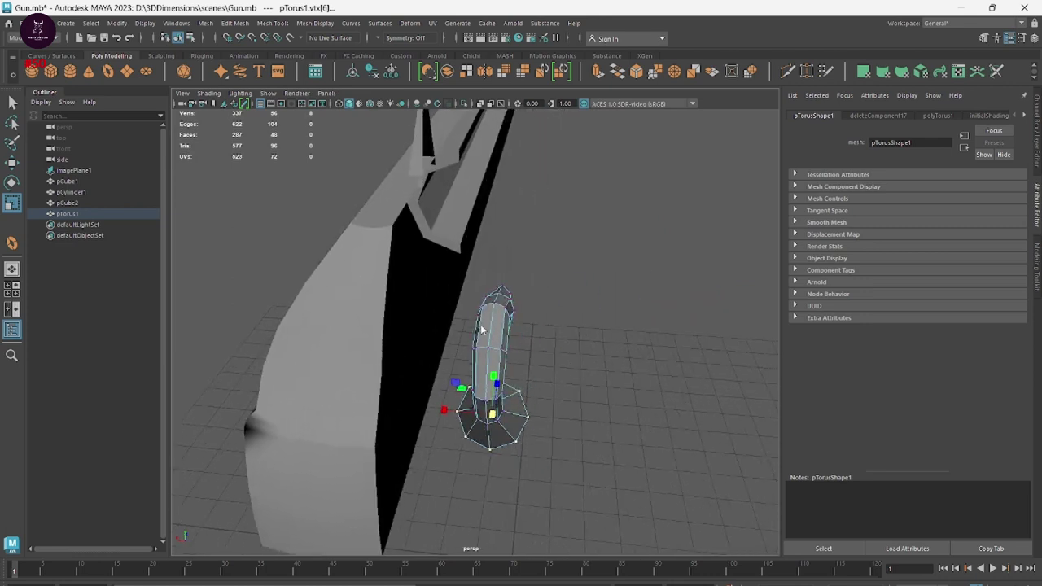
{"action": "right_click_drag", "start_coordinate": [482, 330], "coordinate": [486, 346]}
{"action": "left_click_drag", "start_coordinate": [488, 348], "coordinate": [494, 422], "text": "alt"}
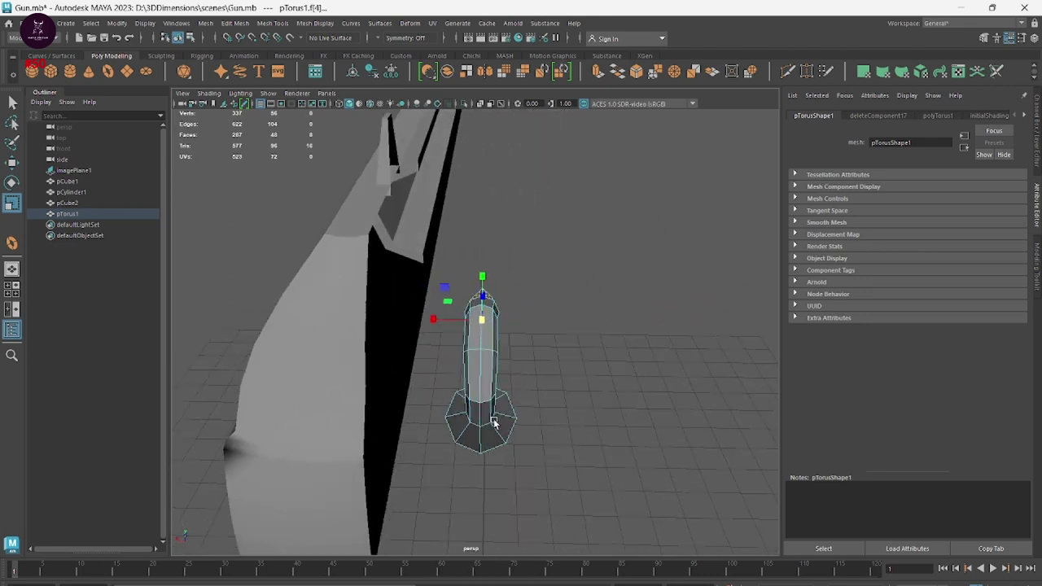
{"action": "mouse_move", "coordinate": [534, 533]}
{"action": "left_mouse_down"}
{"action": "mouse_move", "coordinate": [508, 407]}
{"action": "mouse_move", "coordinate": [495, 263]}
{"action": "mouse_move", "coordinate": [485, 258]}
{"action": "left_mouse_up"}
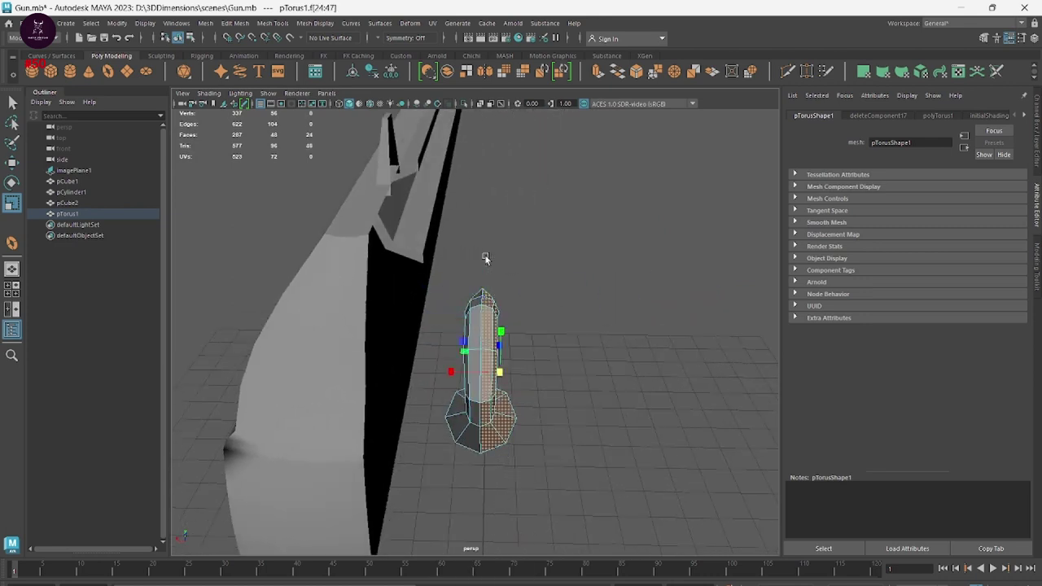
{"action": "key", "text": "Delete"}
Move the remaining half-ring faces along X against the slide's side
{"action": "mouse_move", "coordinate": [432, 277]}
{"action": "left_mouse_down"}
{"action": "mouse_move", "coordinate": [467, 307]}
{"action": "mouse_move", "coordinate": [507, 493]}
{"action": "left_mouse_up"}
{"action": "left_click_drag", "start_coordinate": [415, 371], "coordinate": [424, 374]}
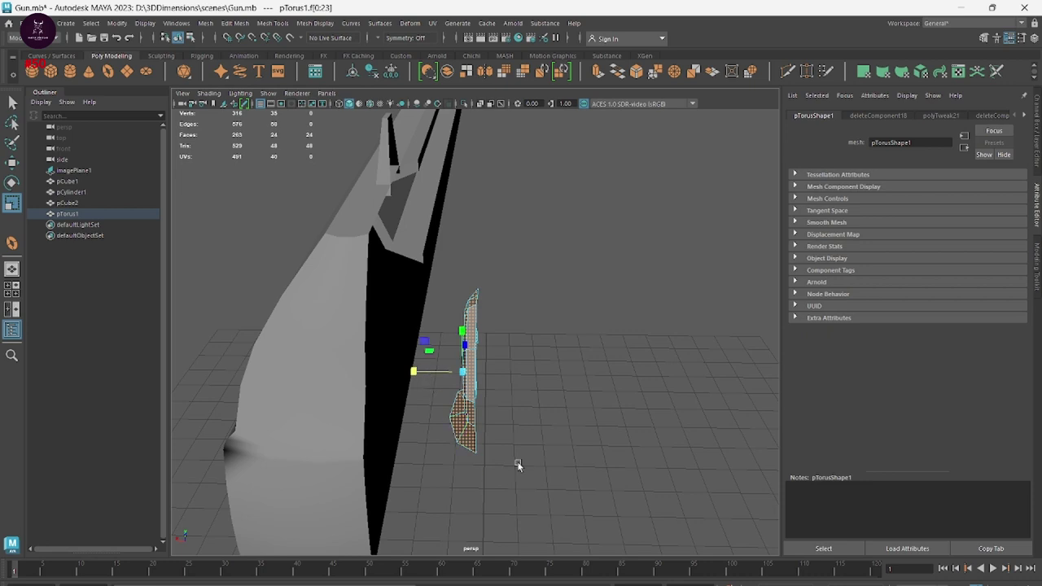
{"action": "mouse_move", "coordinate": [517, 464]}
{"action": "left_mouse_down", "text": "alt"}
{"action": "mouse_move", "coordinate": [643, 406]}
{"action": "mouse_move", "coordinate": [607, 429]}
{"action": "left_mouse_up", "text": "alt"}
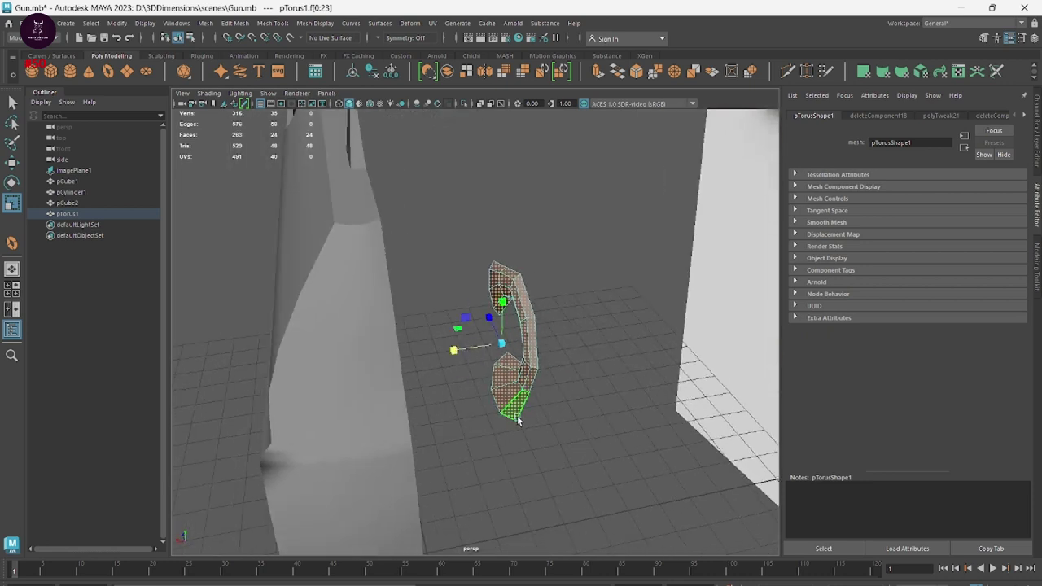
{"action": "key", "text": "w"}
{"action": "mouse_move", "coordinate": [460, 352]}
{"action": "left_mouse_down"}
{"action": "mouse_move", "coordinate": [350, 366]}
{"action": "mouse_move", "coordinate": [555, 436]}
{"action": "mouse_move", "coordinate": [586, 414]}
{"action": "mouse_move", "coordinate": [627, 344]}
{"action": "mouse_move", "coordinate": [682, 288]}
{"action": "left_mouse_up"}
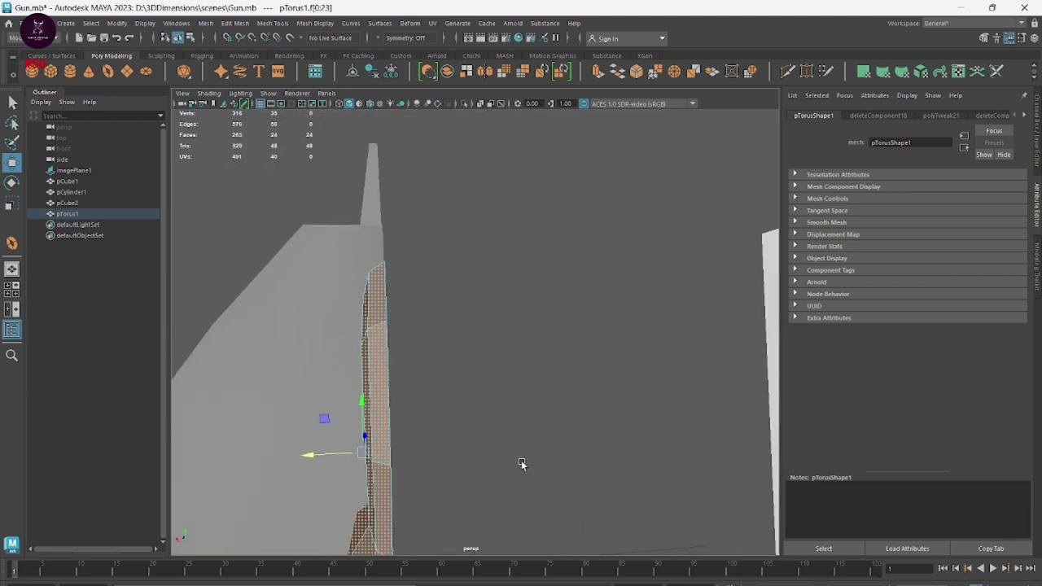
{"action": "left_click_drag", "start_coordinate": [528, 461], "coordinate": [668, 228], "text": "alt"}
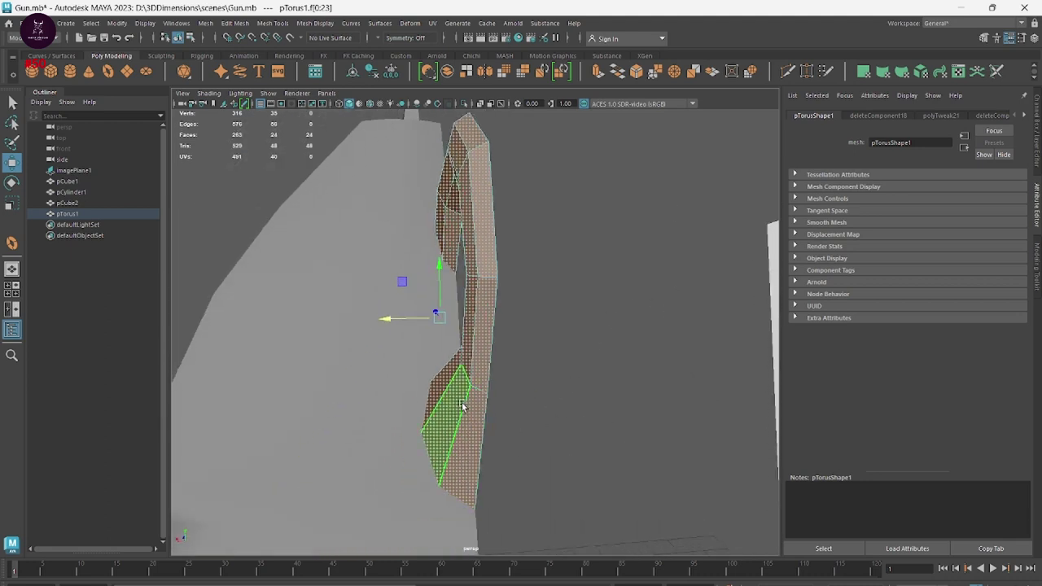
Pull the ring's lower end vertex, vtx[13], sideways onto the slide's surface
{"action": "right_click_drag", "start_coordinate": [485, 309], "coordinate": [440, 310]}
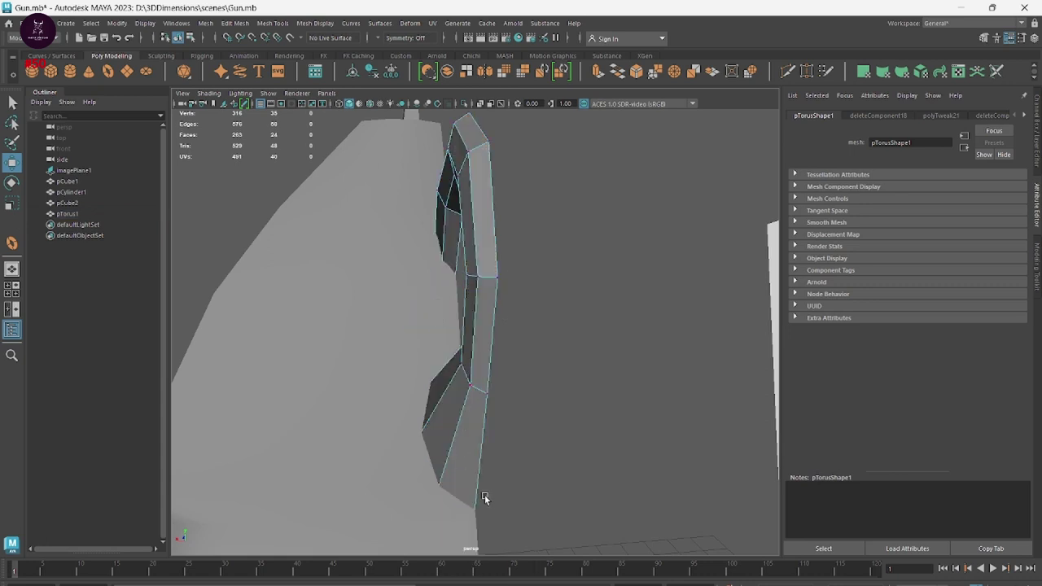
{"action": "left_click", "coordinate": [423, 390]}
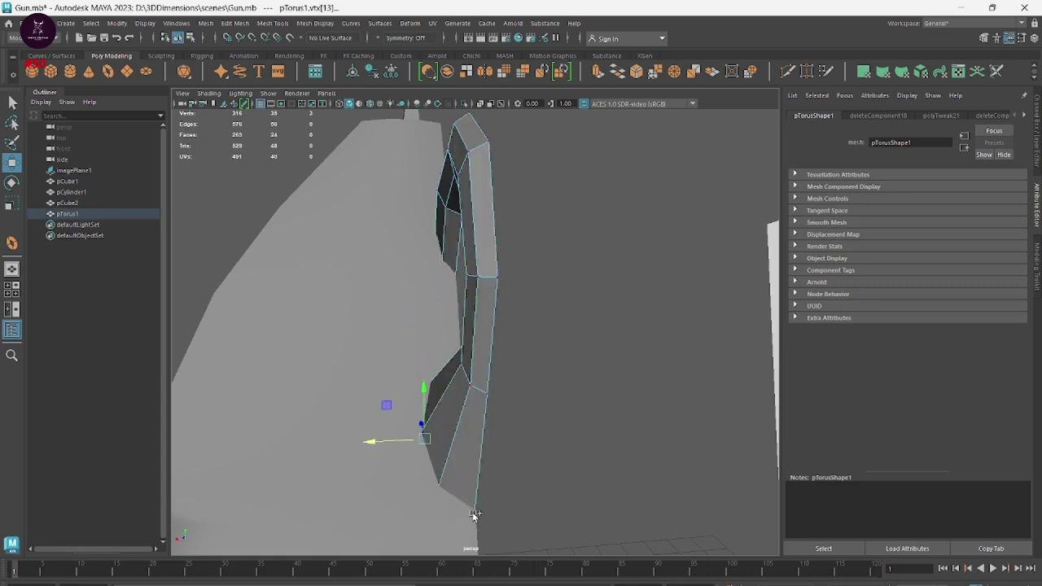
{"action": "left_click_drag", "start_coordinate": [391, 437], "coordinate": [409, 445]}
{"action": "key", "text": "F8"}
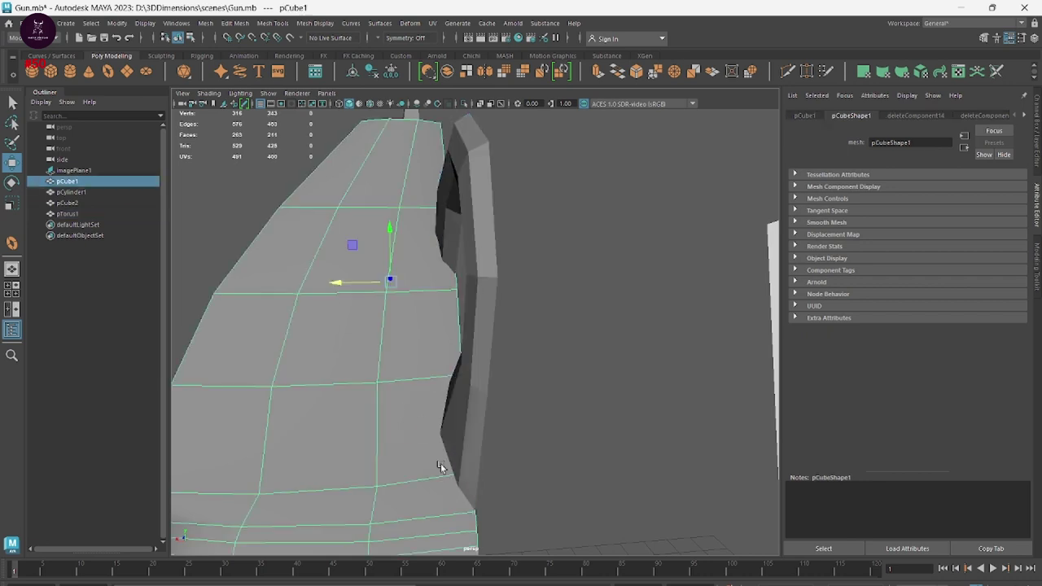
{"action": "right_click_drag", "start_coordinate": [446, 433], "coordinate": [407, 305]}
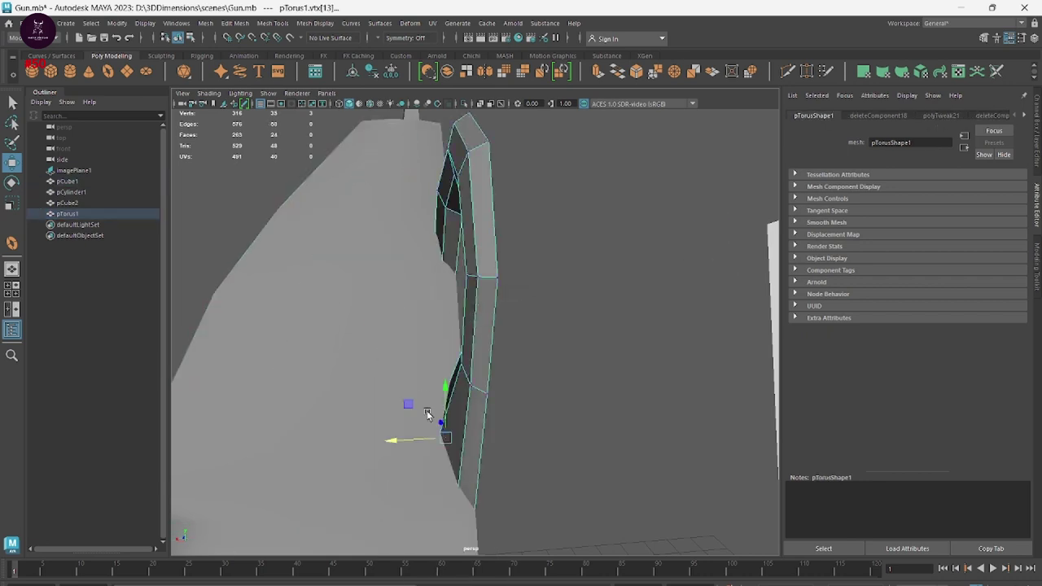
{"action": "mouse_move", "coordinate": [417, 442]}
{"action": "left_mouse_down"}
{"action": "mouse_move", "coordinate": [427, 442]}
{"action": "mouse_move", "coordinate": [407, 442]}
{"action": "mouse_move", "coordinate": [435, 465]}
{"action": "mouse_move", "coordinate": [458, 430]}
{"action": "mouse_move", "coordinate": [561, 430]}
{"action": "left_mouse_up"}
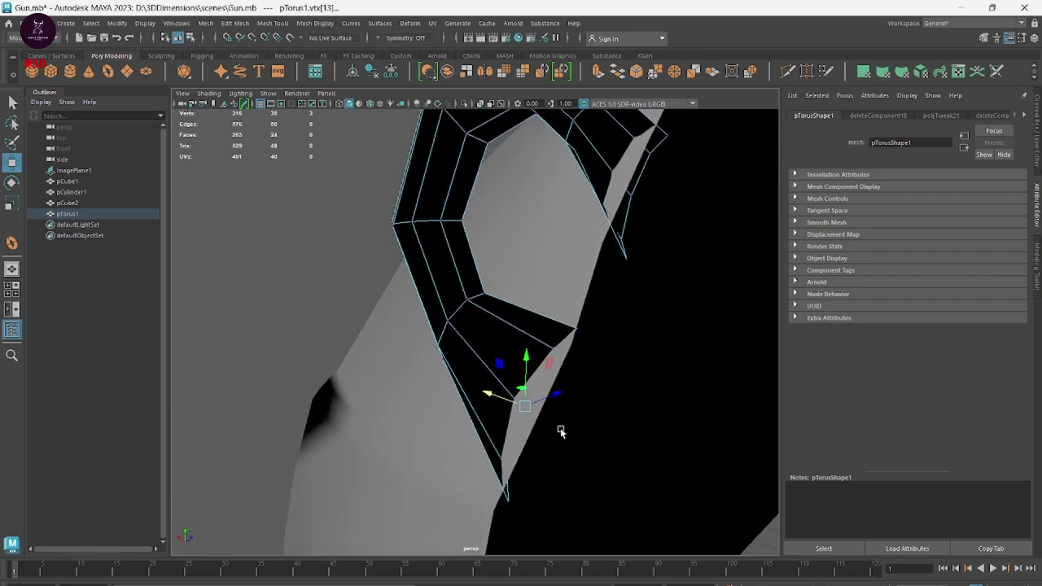
Reselect the pTorus1 ring in vertex mode, pick a neighbouring vertex and orbit to view it
{"action": "left_click", "coordinate": [531, 427]}
{"action": "left_click", "coordinate": [503, 395]}
{"action": "right_click_drag", "start_coordinate": [505, 396], "coordinate": [514, 373]}
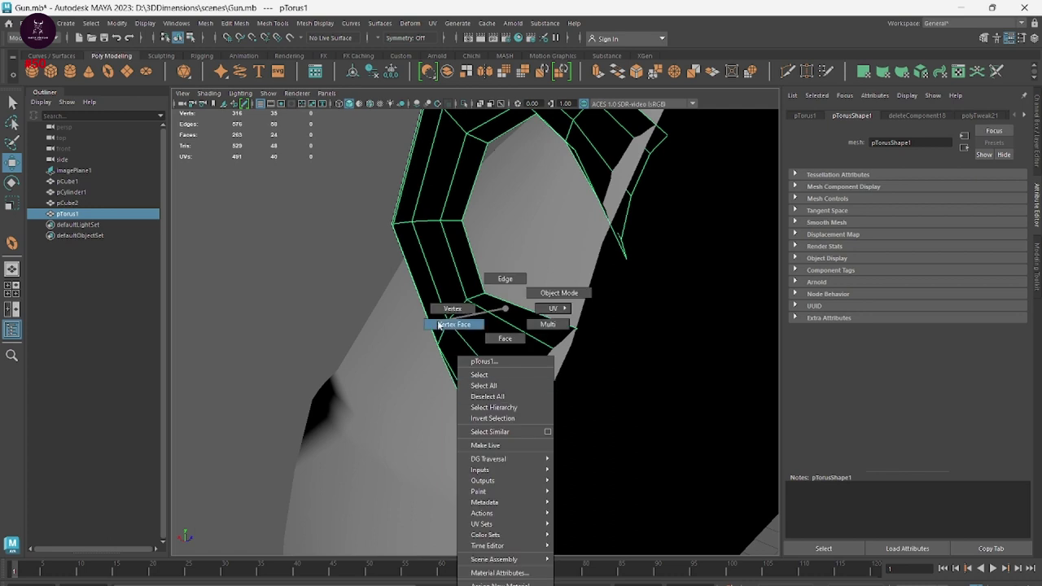
{"action": "left_click", "coordinate": [505, 411]}
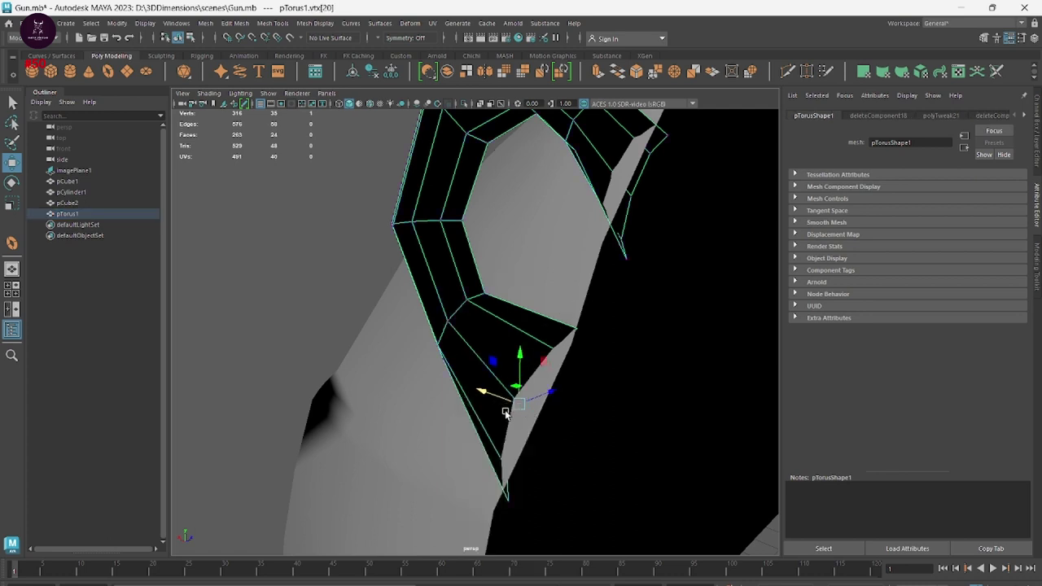
{"action": "mouse_move", "coordinate": [496, 426]}
{"action": "left_mouse_down", "text": "alt"}
{"action": "mouse_move", "coordinate": [534, 418]}
{"action": "mouse_move", "coordinate": [589, 523]}
{"action": "mouse_move", "coordinate": [394, 402]}
{"action": "mouse_move", "coordinate": [412, 391]}
{"action": "mouse_move", "coordinate": [429, 316]}
{"action": "mouse_move", "coordinate": [378, 316]}
{"action": "left_mouse_up", "text": "alt"}
Reposition the ring's edge vertices in turn, down to the lower vertex vtx[14]
{"action": "left_click", "coordinate": [406, 307]}
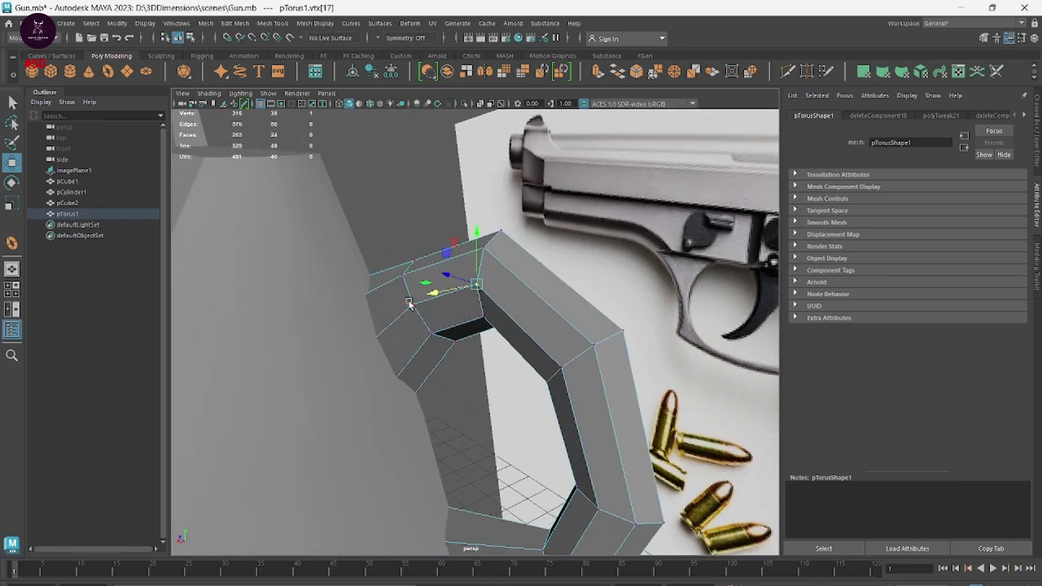
{"action": "left_click", "coordinate": [479, 287]}
{"action": "left_click", "coordinate": [560, 367]}
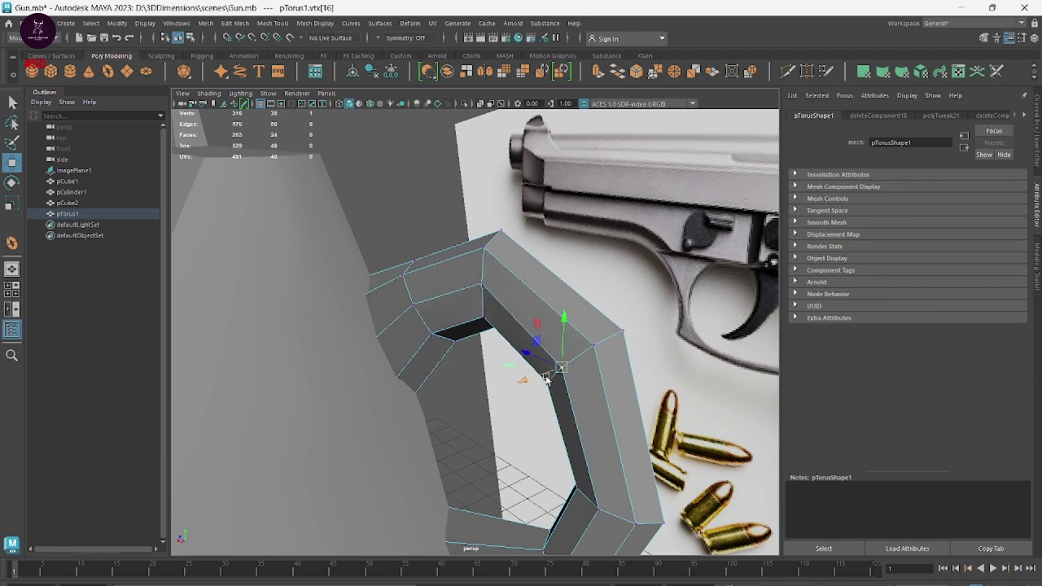
{"action": "left_click_drag", "start_coordinate": [545, 380], "coordinate": [539, 363], "text": "alt"}
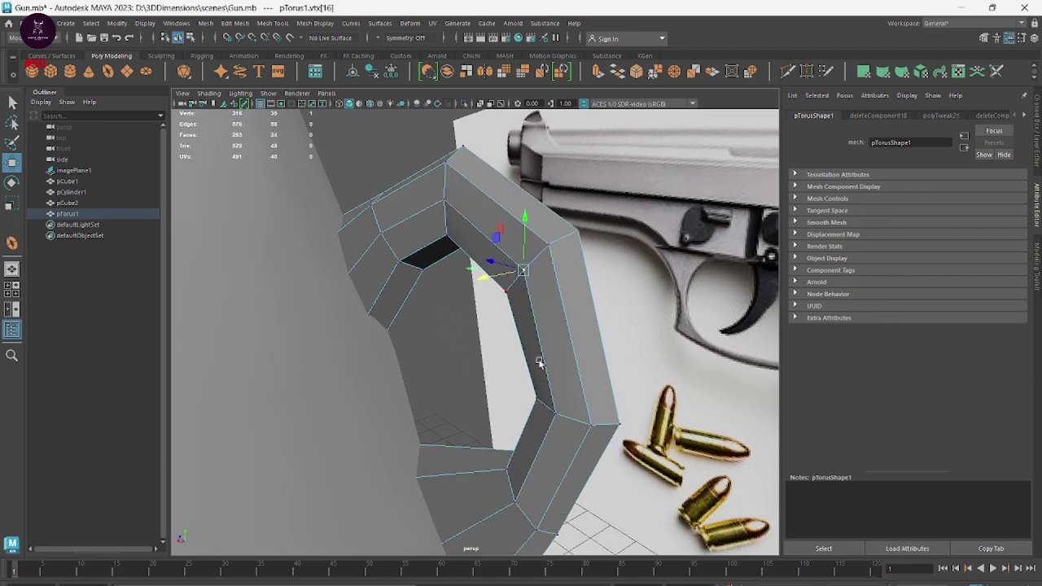
{"action": "left_click", "coordinate": [558, 413]}
{"action": "left_click", "coordinate": [513, 502]}
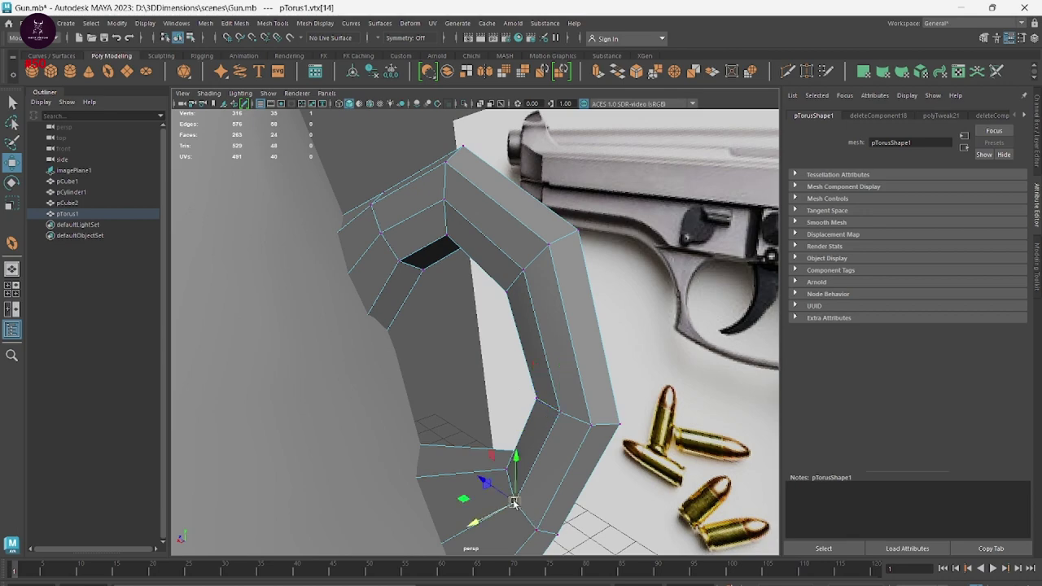
Orbit around the ring to check how it sits at the back of the slide
{"action": "mouse_move", "coordinate": [669, 483]}
{"action": "left_mouse_down", "text": "alt"}
{"action": "mouse_move", "coordinate": [482, 472]}
{"action": "mouse_move", "coordinate": [377, 433]}
{"action": "mouse_move", "coordinate": [470, 481]}
{"action": "mouse_move", "coordinate": [525, 419]}
{"action": "left_mouse_up", "text": "alt"}
{"action": "right_click_drag", "start_coordinate": [525, 418], "coordinate": [413, 437], "text": "alt"}
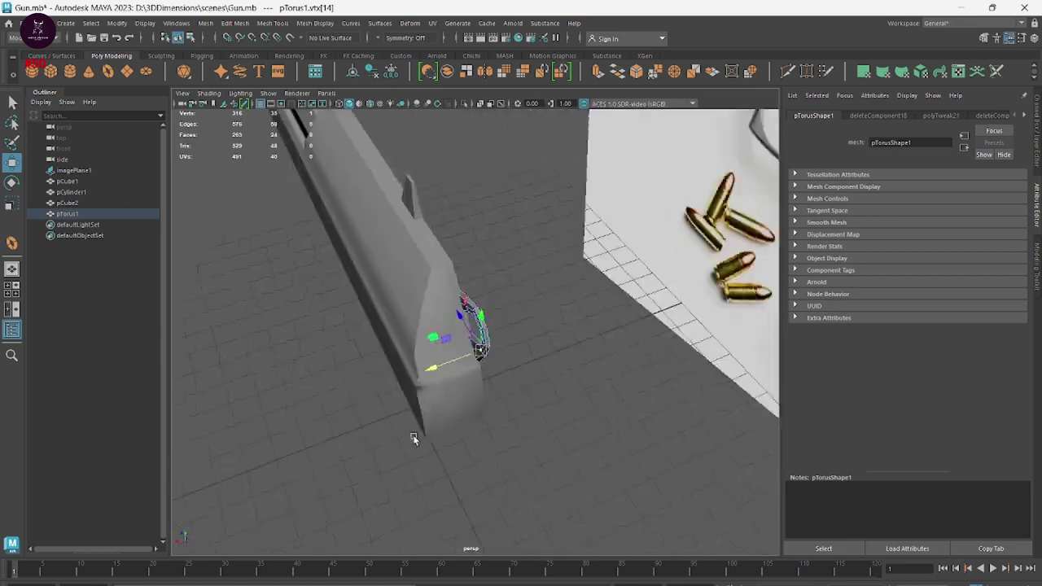
{"action": "mouse_move", "coordinate": [413, 437]}
{"action": "left_mouse_down", "text": "alt"}
{"action": "mouse_move", "coordinate": [579, 427]}
{"action": "mouse_move", "coordinate": [538, 404]}
{"action": "mouse_move", "coordinate": [484, 420]}
{"action": "left_mouse_up", "text": "alt"}
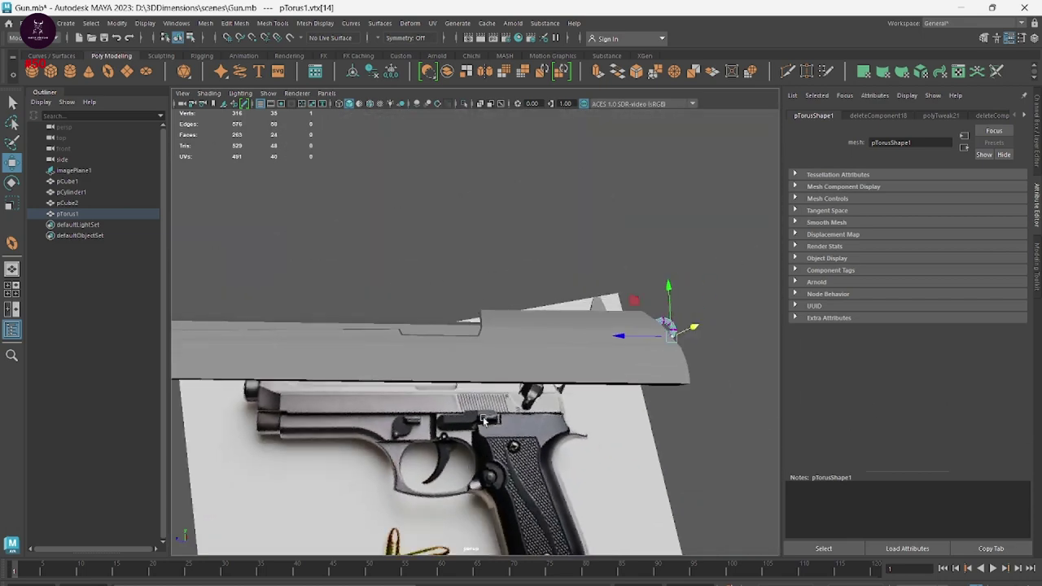
Switch to the side view, zoom out to the whole gun reference and save the Gun scene
{"action": "key", "text": "space"}
{"action": "key", "text": "space"}
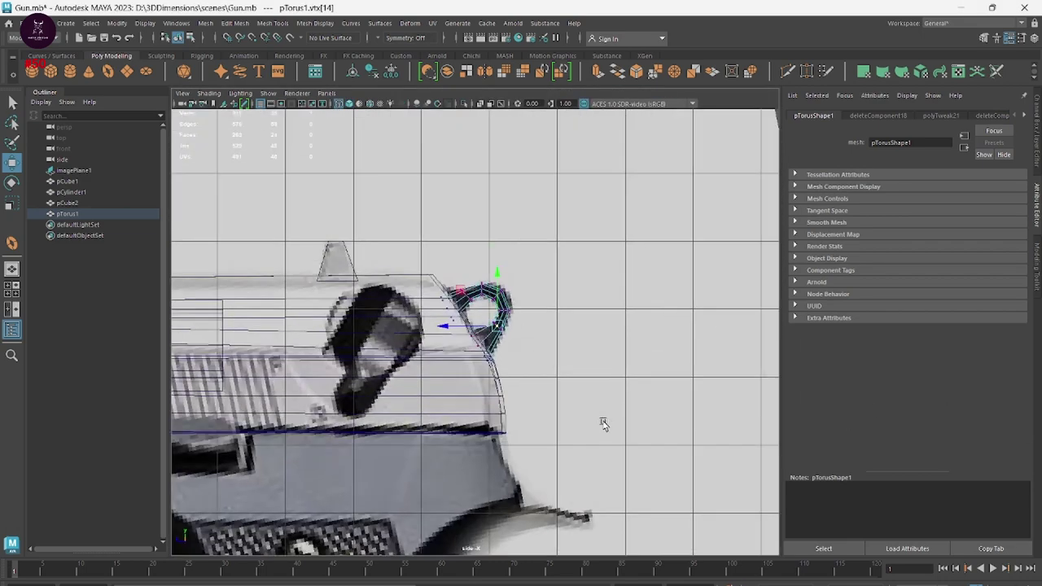
{"action": "scroll", "coordinate": [602, 423], "scroll_direction": "down", "scroll_amount": 5}
{"action": "mouse_move", "coordinate": [721, 361]}
{"action": "left_mouse_down", "text": "alt"}
{"action": "mouse_move", "coordinate": [644, 342]}
{"action": "mouse_move", "coordinate": [791, 253]}
{"action": "left_mouse_up", "text": "alt"}
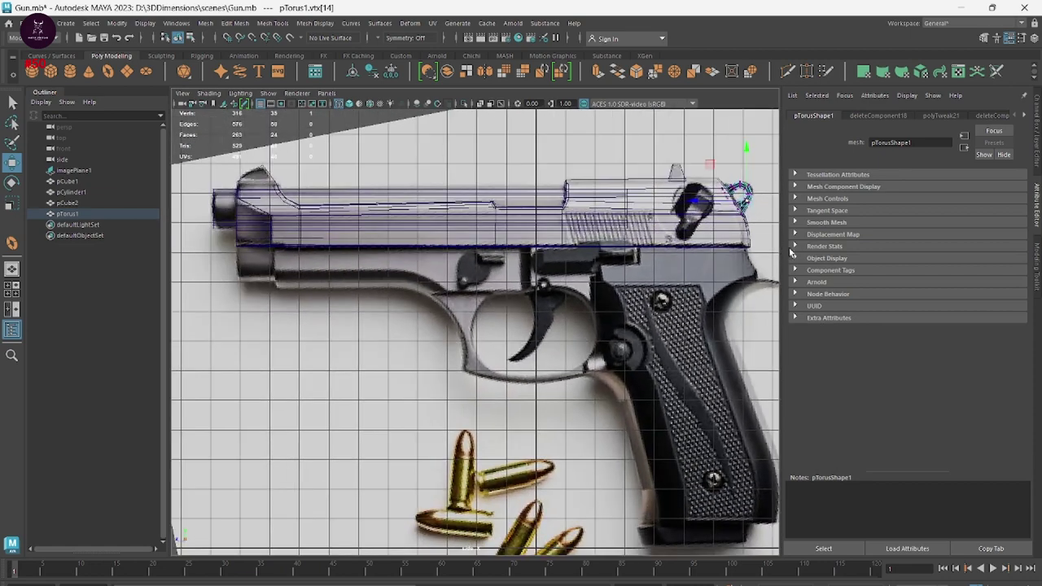
{"action": "key", "text": "ctrl+s"}
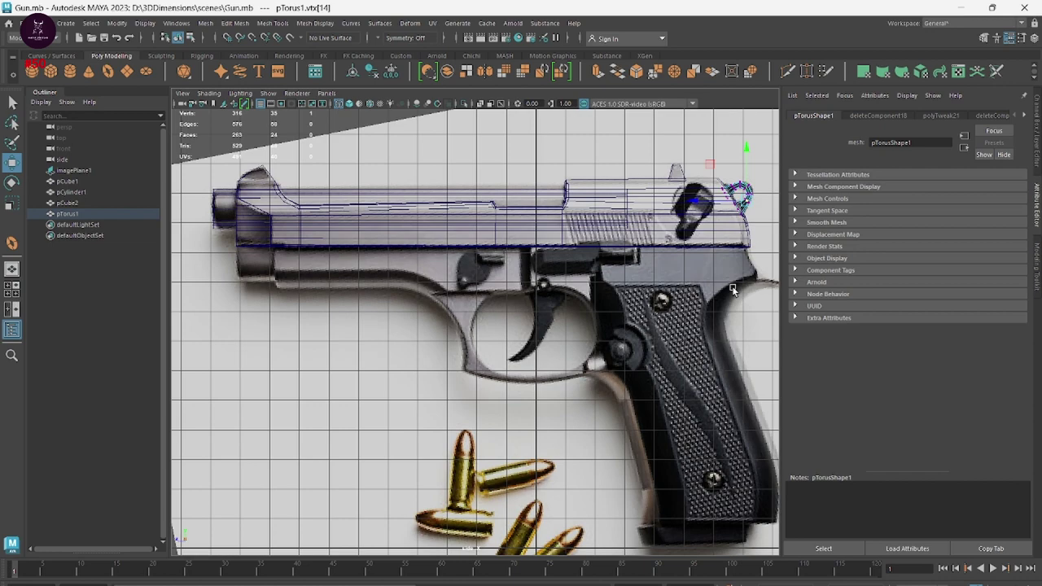
Zoom in on the slide and marquee-select pCube1, pCylinder1, pCube2 and pTorus1
{"action": "scroll", "coordinate": [373, 338], "scroll_direction": "up", "scroll_amount": 3}
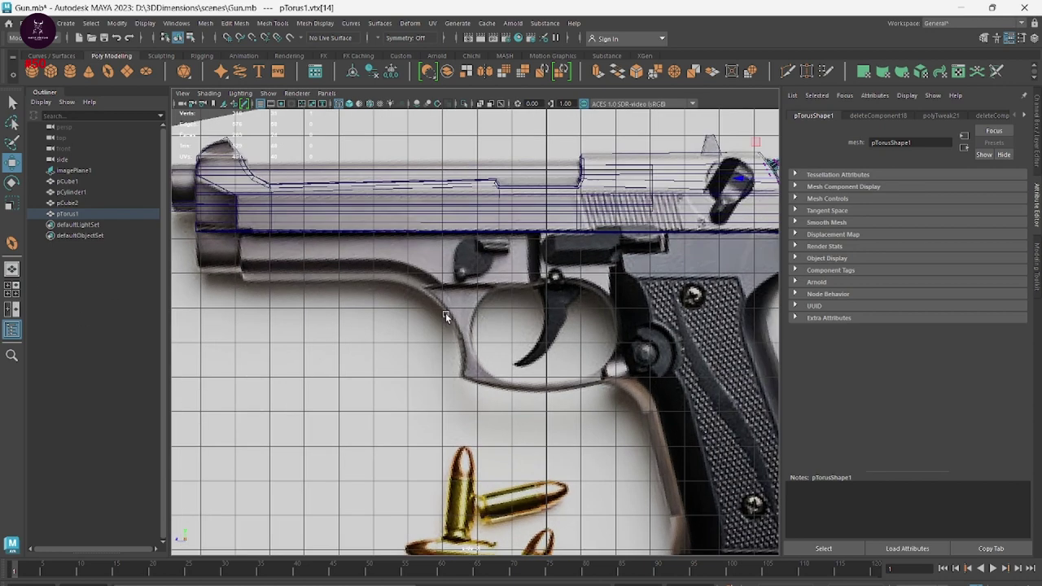
{"action": "middle_click_drag", "start_coordinate": [373, 339], "coordinate": [232, 229], "text": "alt"}
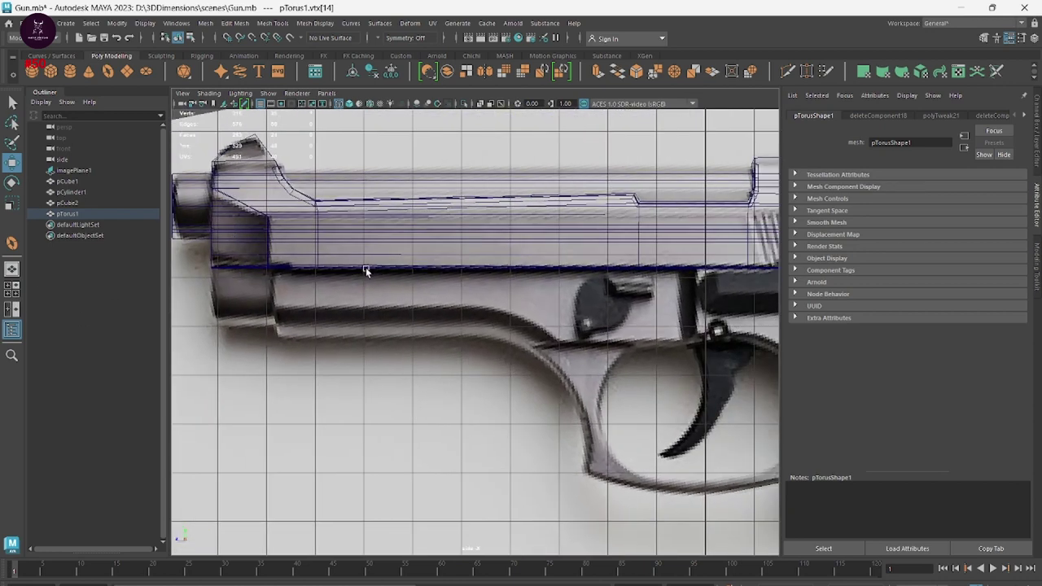
{"action": "right_click_drag", "start_coordinate": [307, 316], "coordinate": [317, 296]}
{"action": "left_click", "coordinate": [319, 191]}
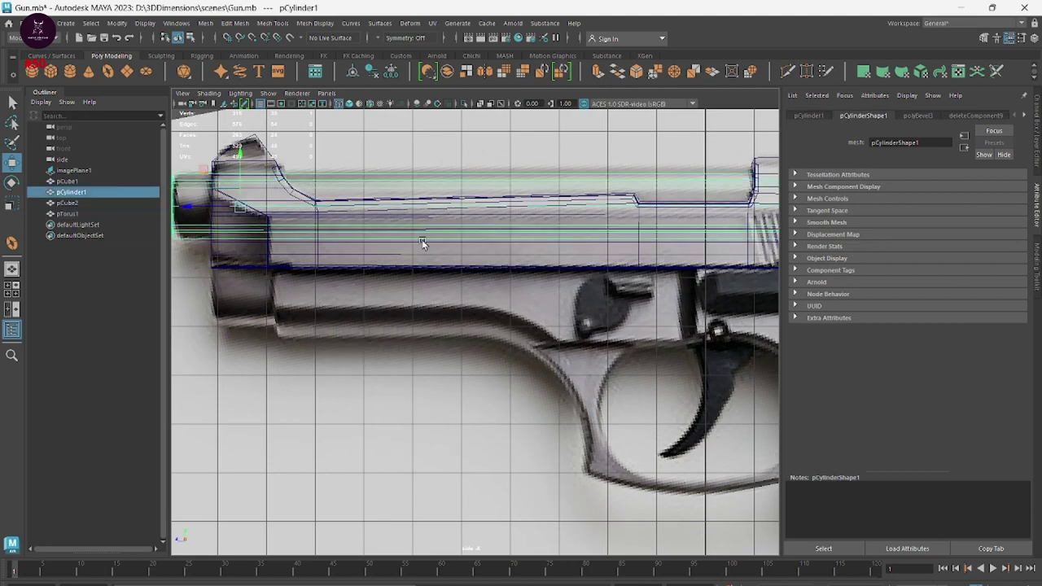
{"action": "scroll", "coordinate": [527, 241], "scroll_direction": "down", "scroll_amount": 2}
{"action": "scroll", "coordinate": [586, 363], "scroll_direction": "down", "scroll_amount": 2}
{"action": "scroll", "coordinate": [586, 363], "scroll_direction": "down", "scroll_amount": 2}
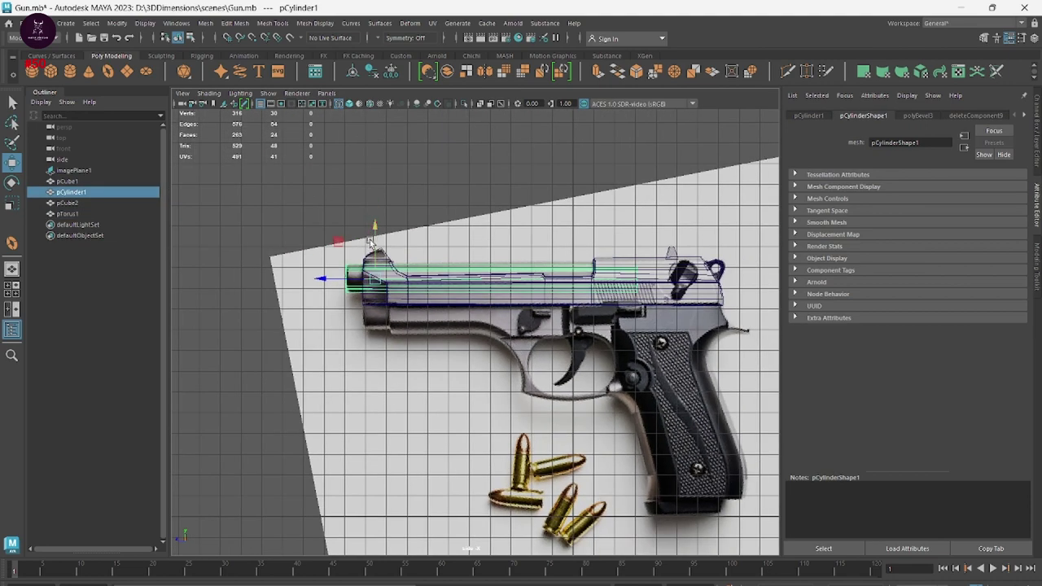
{"action": "left_click_drag", "start_coordinate": [283, 218], "coordinate": [790, 330]}
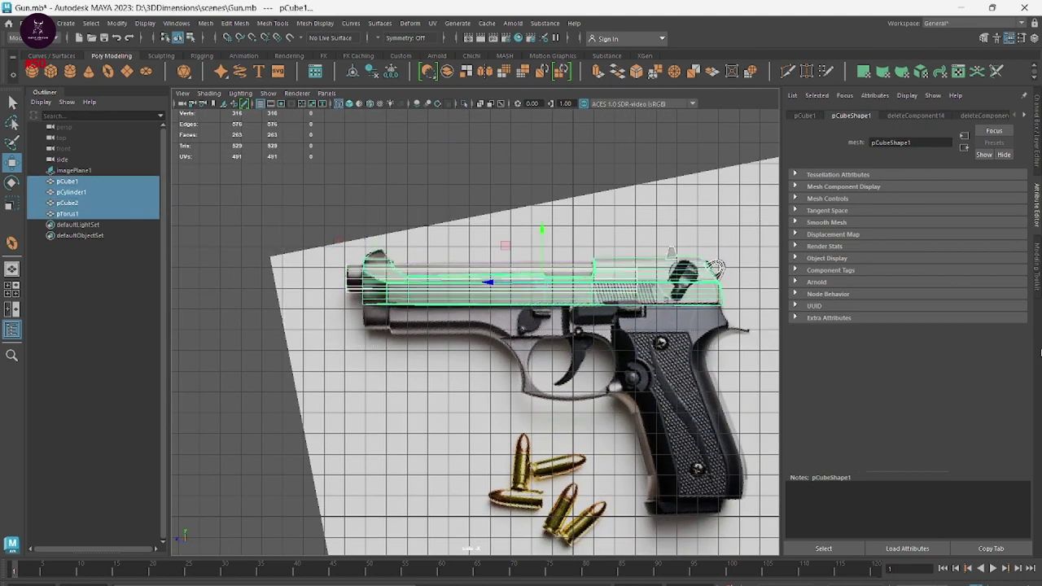
Create display layer layer1 from the selected slide parts and cycle its display type
{"action": "left_click", "coordinate": [1037, 135]}
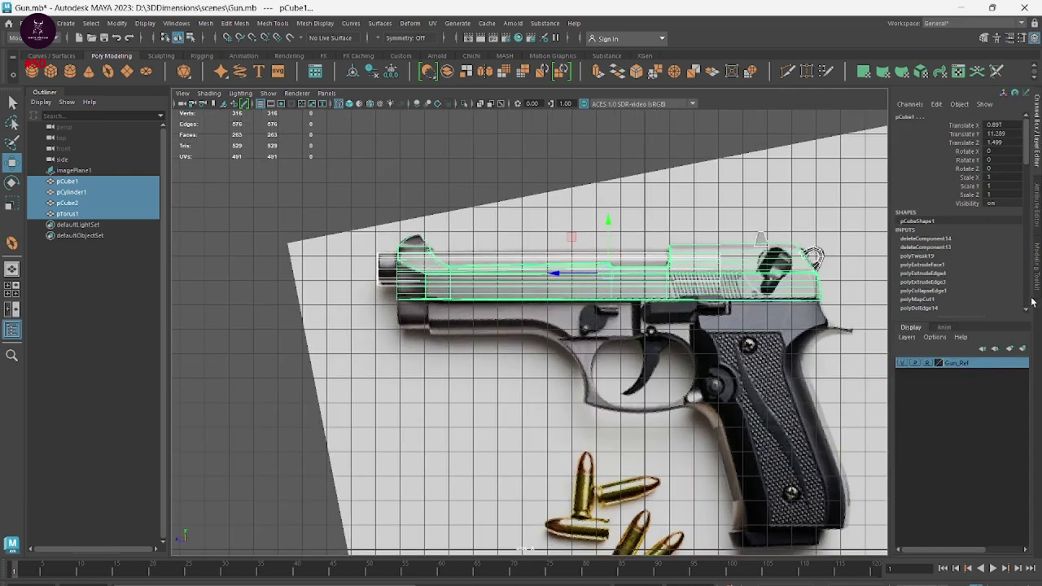
{"action": "right_click", "coordinate": [980, 365]}
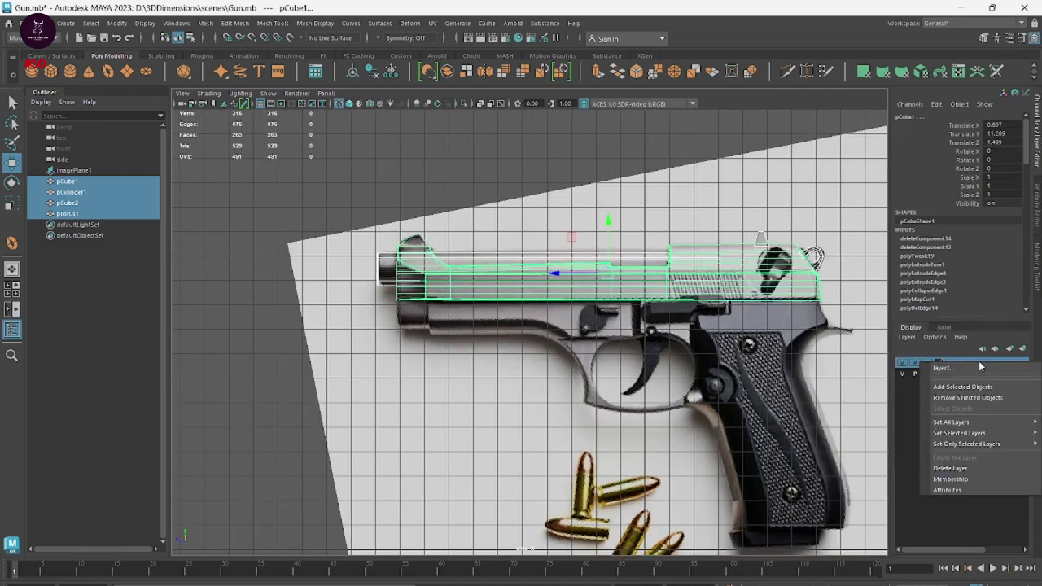
{"action": "left_click", "coordinate": [971, 387]}
{"action": "left_click", "coordinate": [931, 363]}
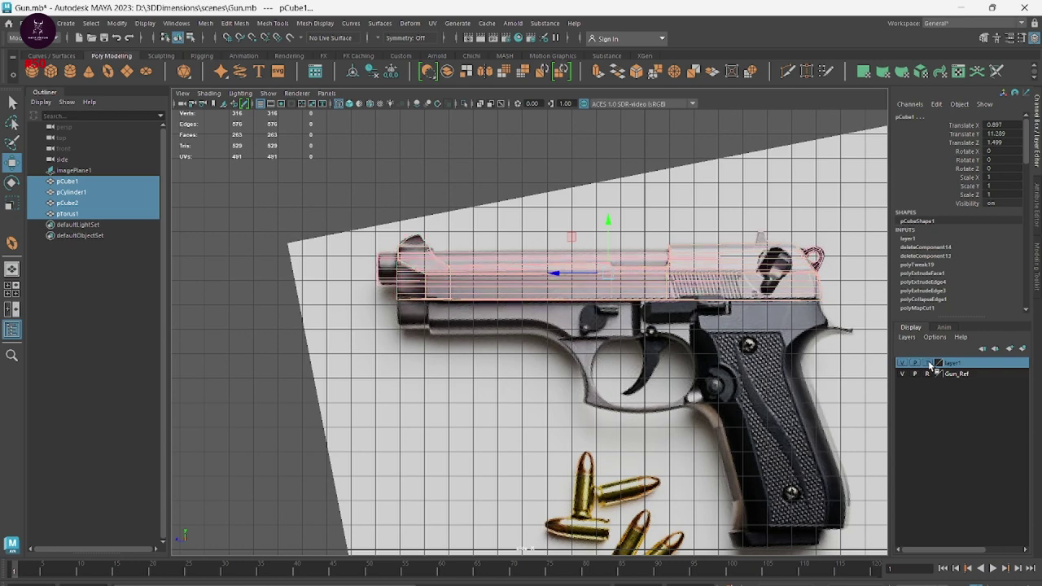
{"action": "left_click", "coordinate": [930, 363]}
View the slide beside the reference in perspective and reselect all the slide parts
{"action": "left_click", "coordinate": [575, 378]}
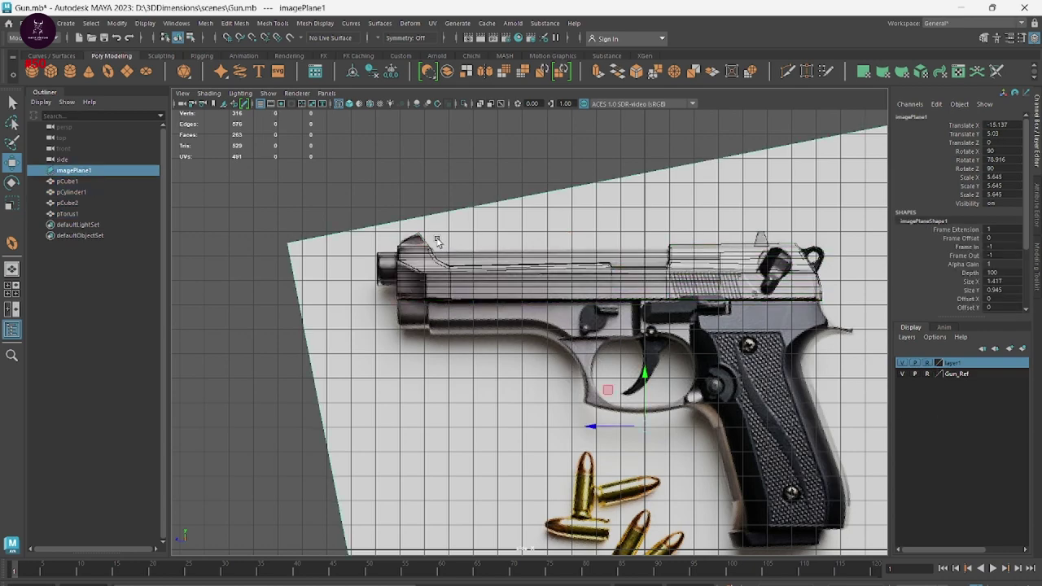
{"action": "key", "text": "space"}
{"action": "key", "text": "space"}
{"action": "mouse_move", "coordinate": [712, 235]}
{"action": "middle_mouse_down"}
{"action": "mouse_move", "coordinate": [521, 379]}
{"action": "mouse_move", "coordinate": [771, 372]}
{"action": "mouse_move", "coordinate": [604, 353]}
{"action": "mouse_move", "coordinate": [616, 368]}
{"action": "mouse_move", "coordinate": [623, 314]}
{"action": "mouse_move", "coordinate": [796, 385]}
{"action": "mouse_move", "coordinate": [708, 365]}
{"action": "middle_mouse_up"}
{"action": "scroll", "coordinate": [623, 315], "scroll_direction": "up", "scroll_amount": 5}
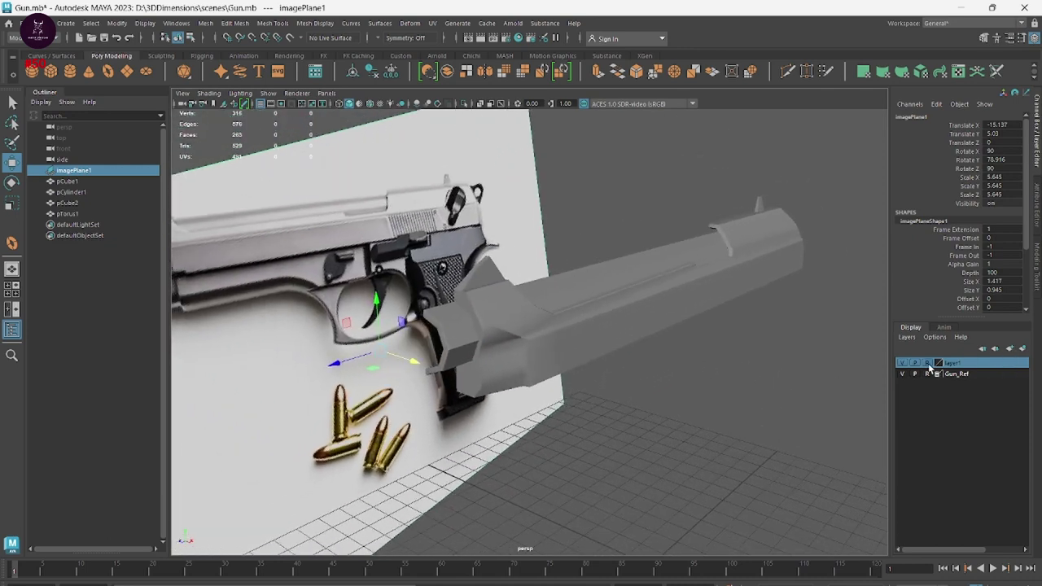
{"action": "middle_click_drag", "start_coordinate": [743, 407], "coordinate": [765, 406]}
{"action": "left_click_drag", "start_coordinate": [791, 146], "coordinate": [480, 403]}
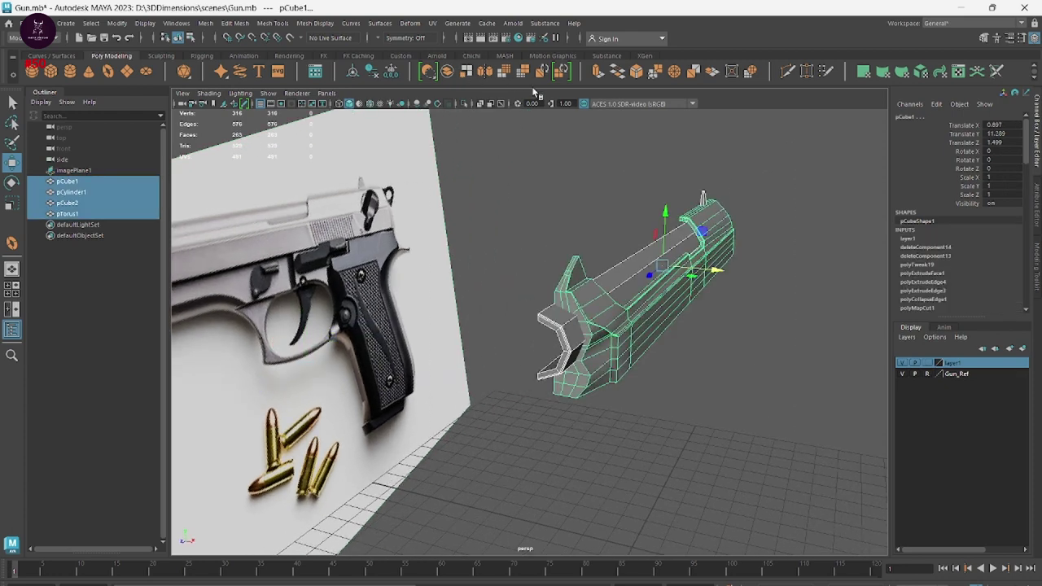
Try mirroring the separate parts with offset 0.21, then undo it
{"action": "left_click", "coordinate": [485, 72]}
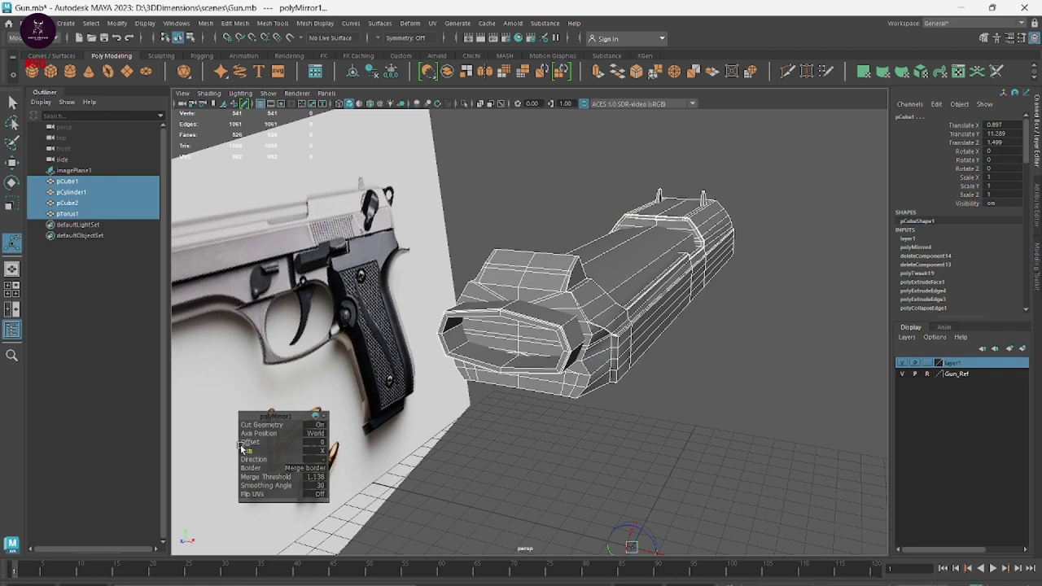
{"action": "left_click_drag", "start_coordinate": [244, 440], "coordinate": [280, 442]}
{"action": "key", "text": "ctrl+z"}
Reselect the slide parts, freeze transforms, delete history and combine them into pCube3
{"action": "left_click", "coordinate": [806, 342]}
{"action": "left_click_drag", "start_coordinate": [784, 144], "coordinate": [493, 468]}
{"action": "key", "text": "ctrl+b"}
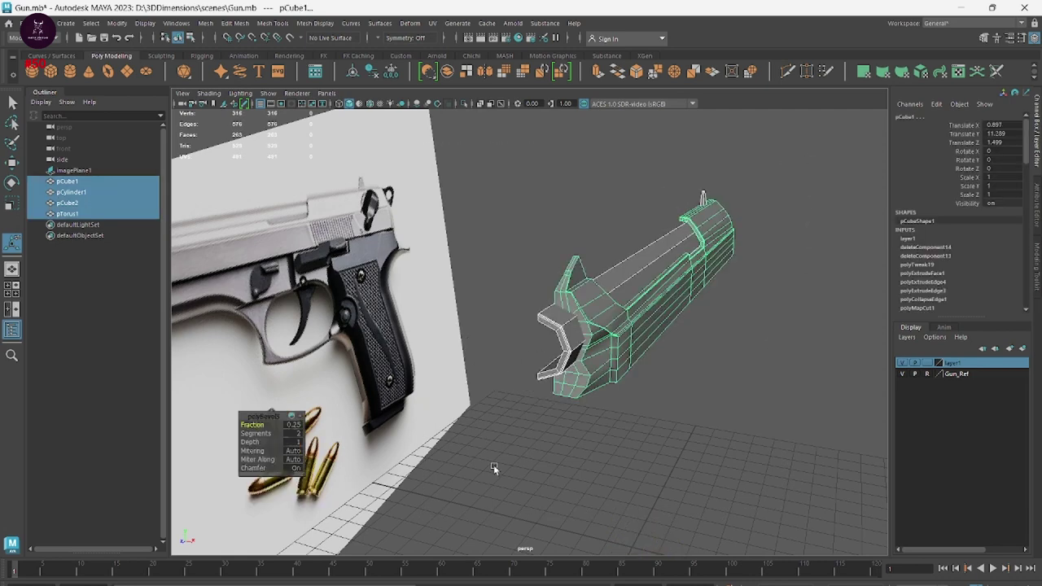
{"action": "left_click", "coordinate": [352, 71]}
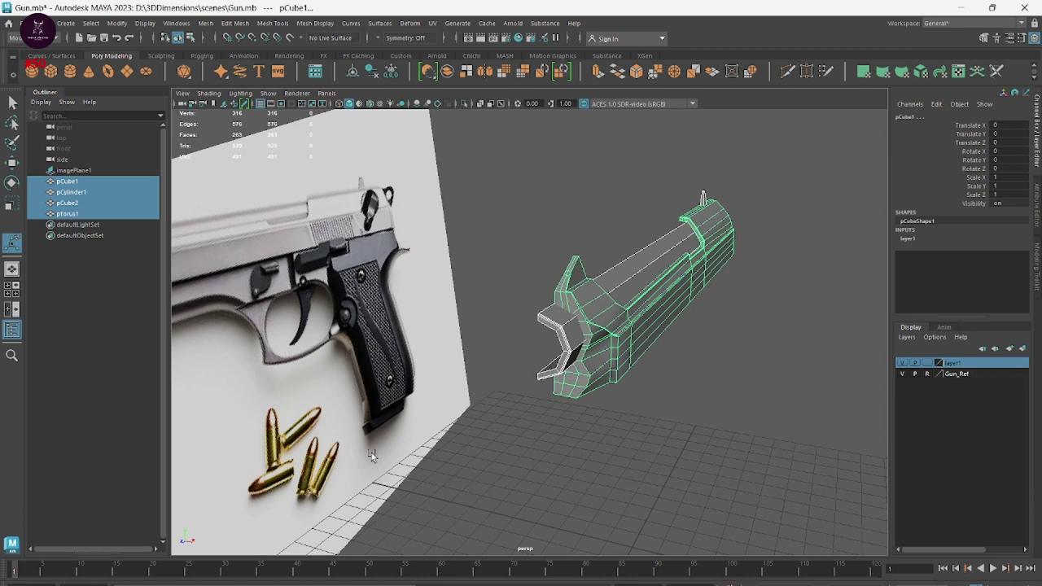
{"action": "left_click", "coordinate": [452, 74]}
Mirror pCube3 across X and set the mirror offset to 0.8
{"action": "left_click", "coordinate": [759, 382]}
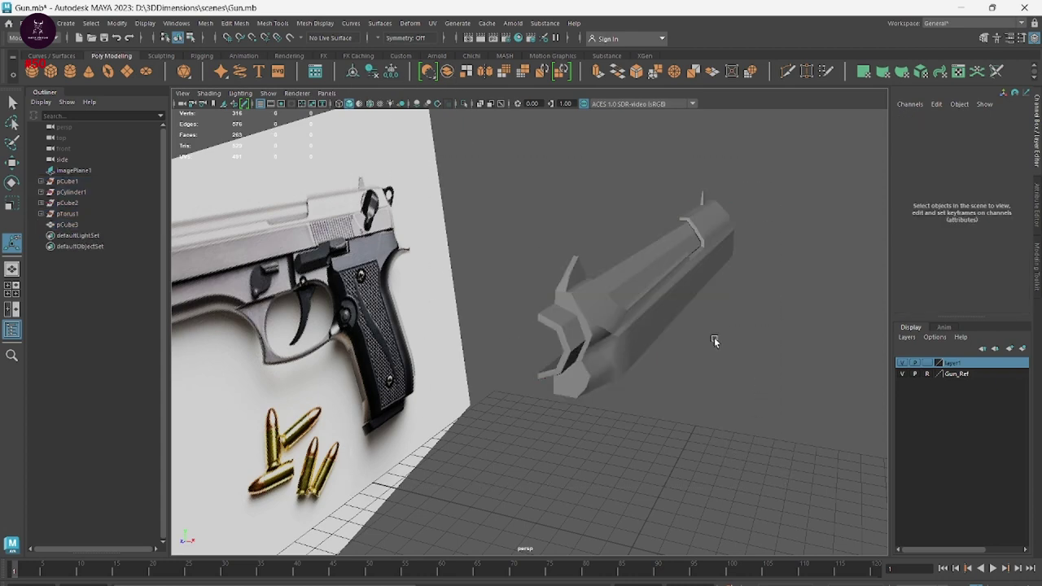
{"action": "left_click", "coordinate": [663, 316]}
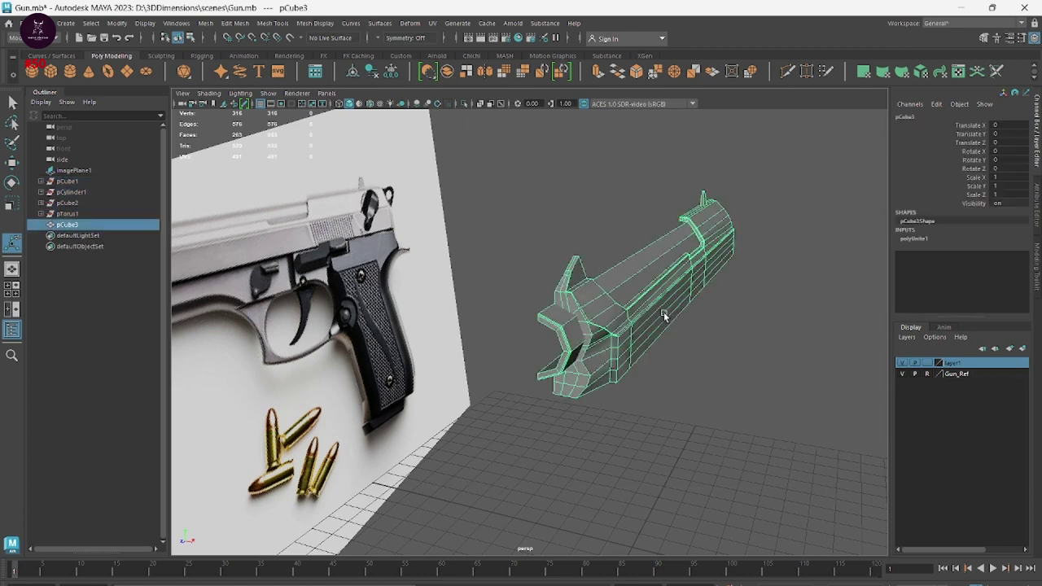
{"action": "left_click", "coordinate": [486, 75]}
{"action": "left_click_drag", "start_coordinate": [250, 442], "coordinate": [294, 443]}
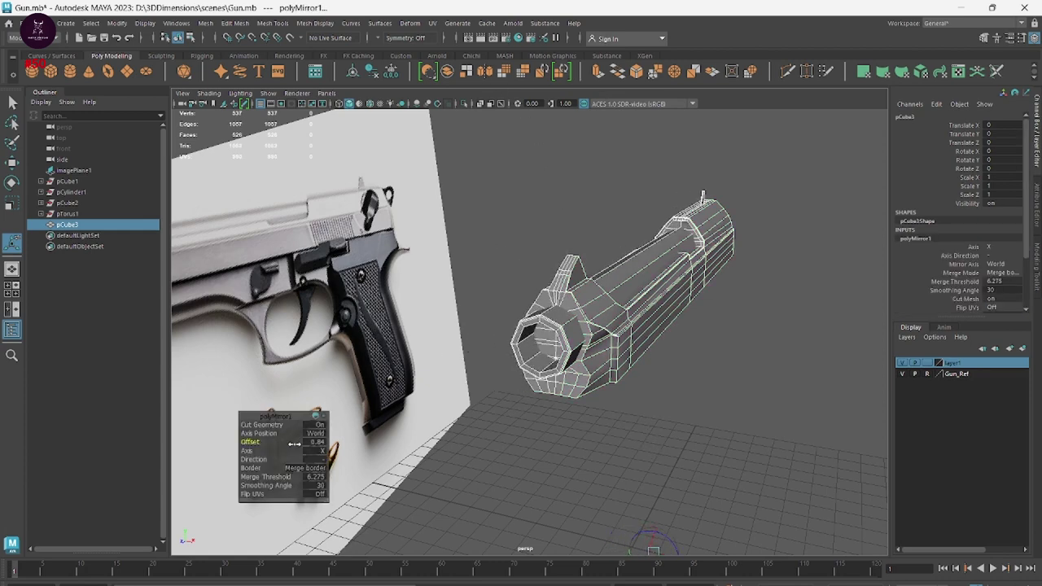
{"action": "left_click_drag", "start_coordinate": [500, 349], "coordinate": [544, 349], "text": "alt"}
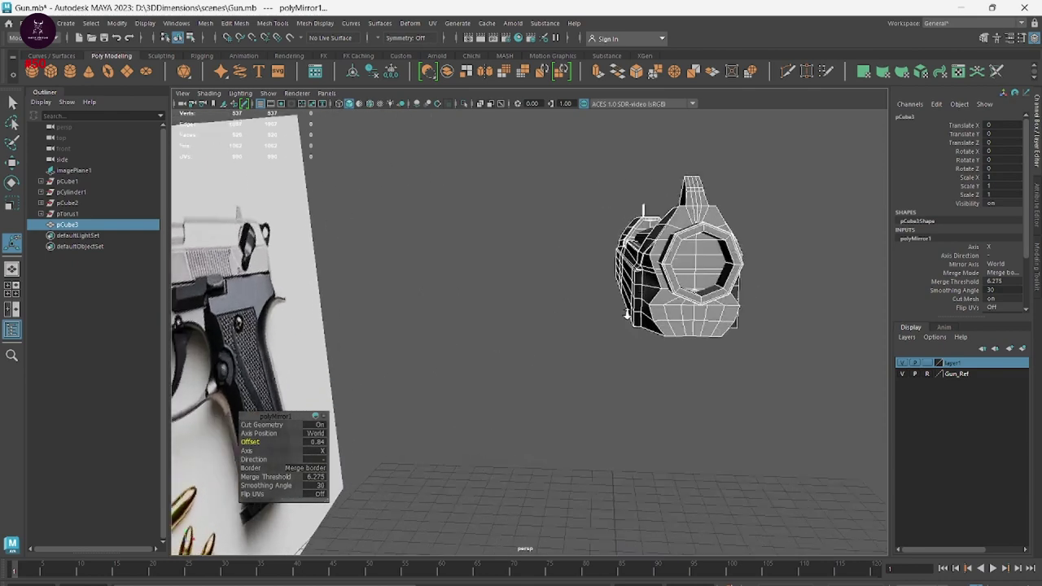
{"action": "scroll", "coordinate": [662, 396], "scroll_direction": "up", "scroll_amount": 5}
{"action": "scroll", "coordinate": [524, 435], "scroll_direction": "up", "scroll_amount": 3}
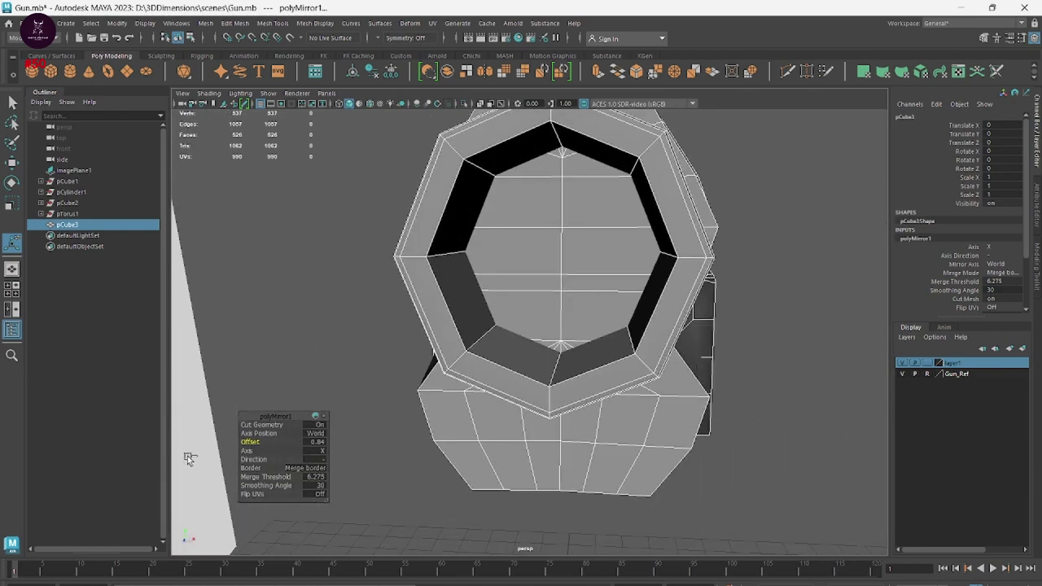
{"action": "left_click_drag", "start_coordinate": [258, 441], "coordinate": [249, 442]}
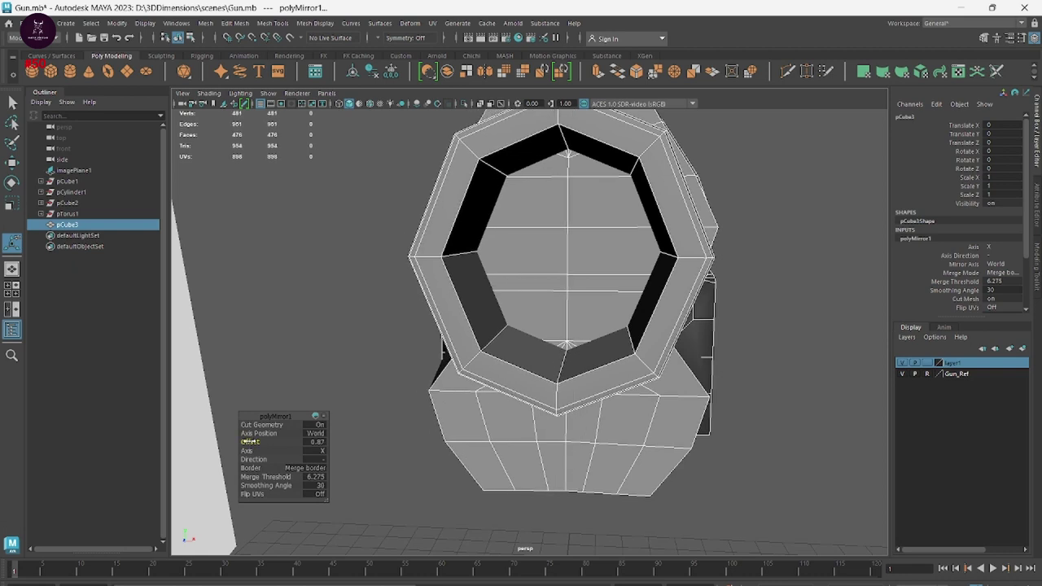
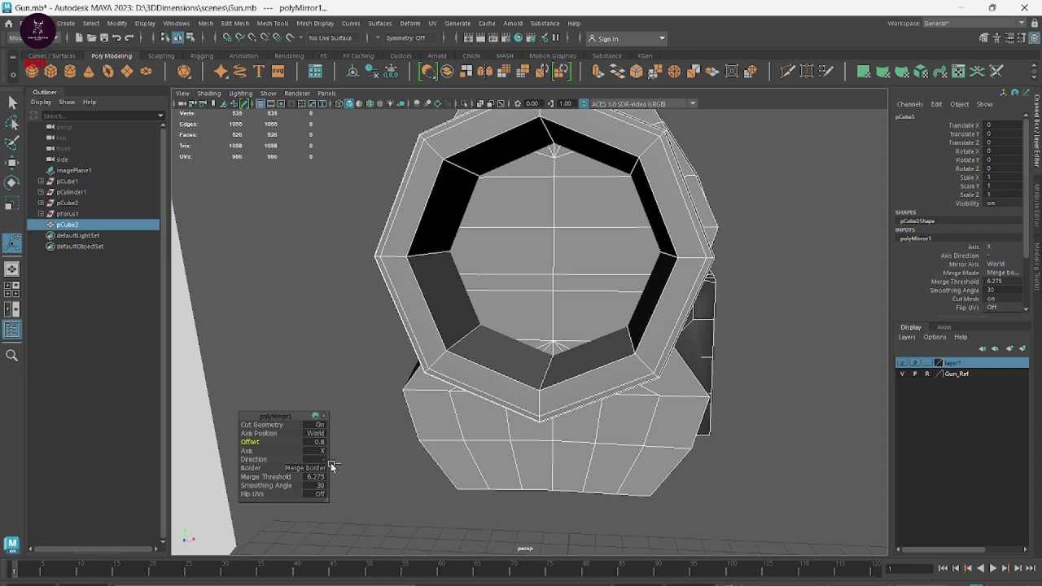
Lower the mirror's Merge Threshold from 6.275 to 1 and inspect the seam along the barrel
{"action": "left_click_drag", "start_coordinate": [269, 476], "coordinate": [262, 477]}
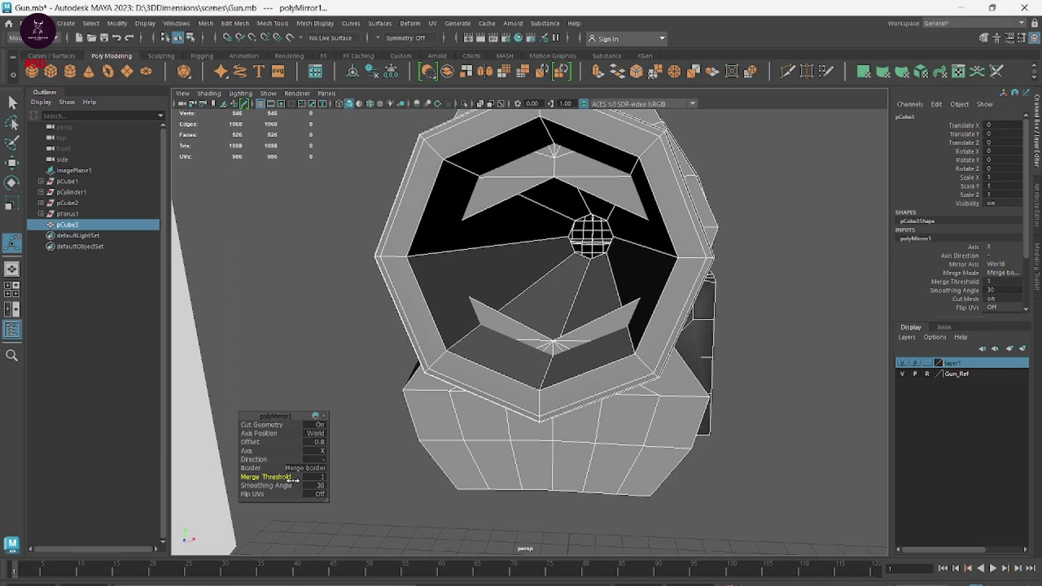
{"action": "mouse_move", "coordinate": [627, 304]}
{"action": "left_mouse_down", "text": "alt"}
{"action": "mouse_move", "coordinate": [640, 354]}
{"action": "mouse_move", "coordinate": [553, 346]}
{"action": "left_mouse_up", "text": "alt"}
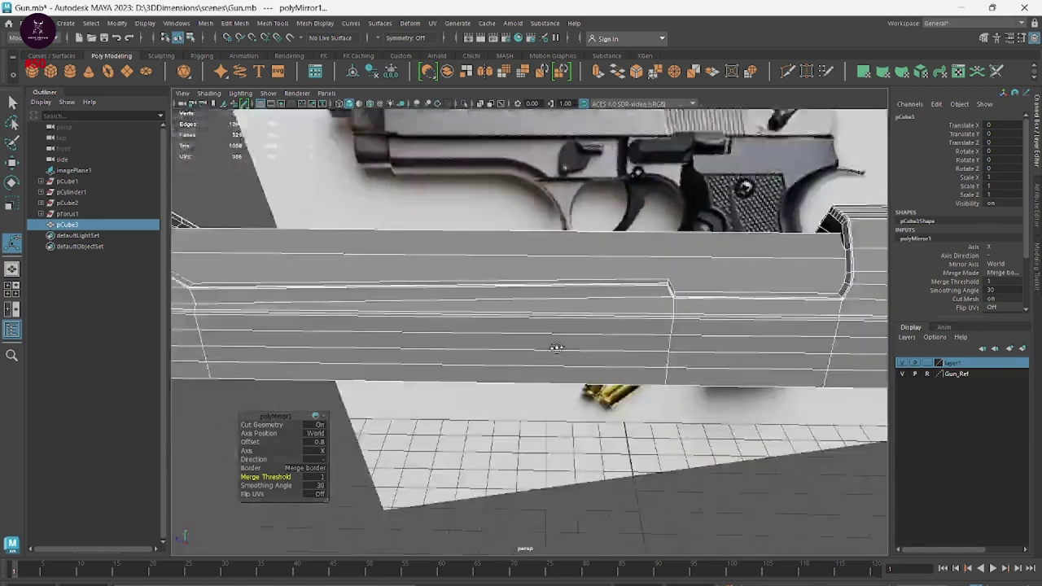
{"action": "middle_click_drag", "start_coordinate": [554, 347], "coordinate": [474, 364], "text": "alt"}
{"action": "mouse_move", "coordinate": [474, 364]}
{"action": "left_mouse_down", "text": "alt"}
{"action": "mouse_move", "coordinate": [372, 374]}
{"action": "mouse_move", "coordinate": [592, 367]}
{"action": "mouse_move", "coordinate": [489, 390]}
{"action": "mouse_move", "coordinate": [553, 380]}
{"action": "mouse_move", "coordinate": [624, 410]}
{"action": "mouse_move", "coordinate": [565, 453]}
{"action": "mouse_move", "coordinate": [469, 337]}
{"action": "left_mouse_up", "text": "alt"}
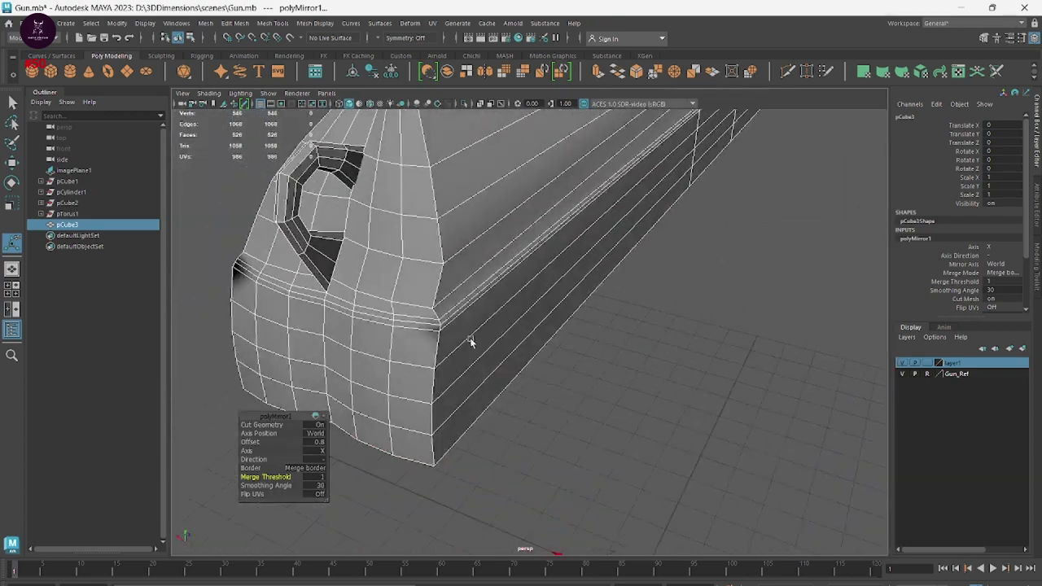
{"action": "middle_click_drag", "start_coordinate": [470, 337], "coordinate": [573, 341], "text": "alt"}
{"action": "mouse_move", "coordinate": [574, 341]}
{"action": "left_mouse_down", "text": "alt"}
{"action": "mouse_move", "coordinate": [643, 414]}
{"action": "mouse_move", "coordinate": [786, 449]}
{"action": "mouse_move", "coordinate": [757, 415]}
{"action": "left_mouse_up", "text": "alt"}
{"action": "mouse_move", "coordinate": [685, 318]}
{"action": "left_mouse_down", "text": "alt"}
{"action": "mouse_move", "coordinate": [739, 296]}
{"action": "mouse_move", "coordinate": [754, 334]}
{"action": "mouse_move", "coordinate": [641, 428]}
{"action": "left_mouse_up", "text": "alt"}
{"action": "left_click_drag", "start_coordinate": [591, 390], "coordinate": [455, 407], "text": "alt"}
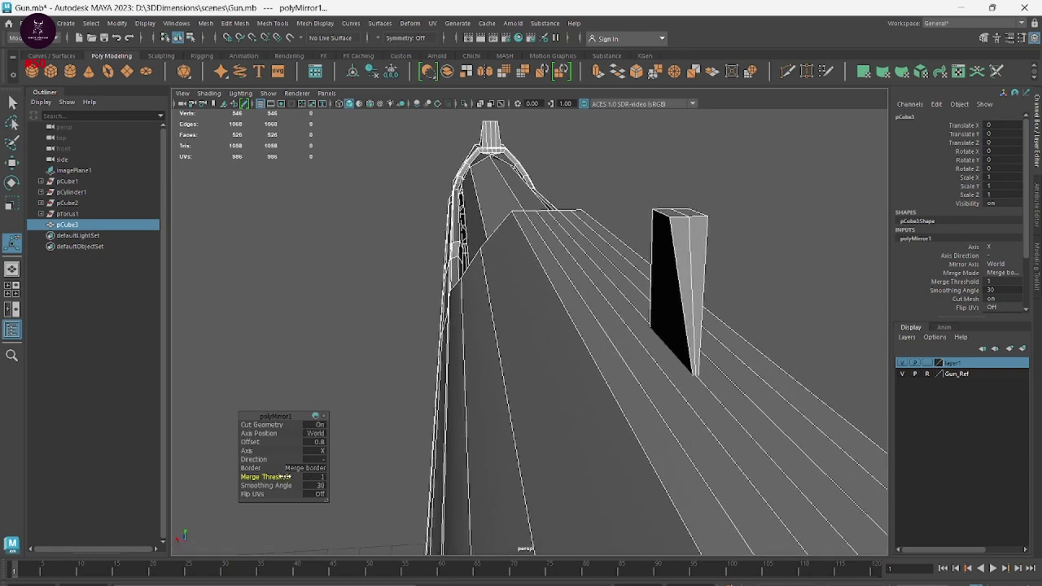
Reduce the Merge Threshold to about 0.07 and compare the barrel against the reference image
{"action": "left_click_drag", "start_coordinate": [275, 477], "coordinate": [223, 479]}
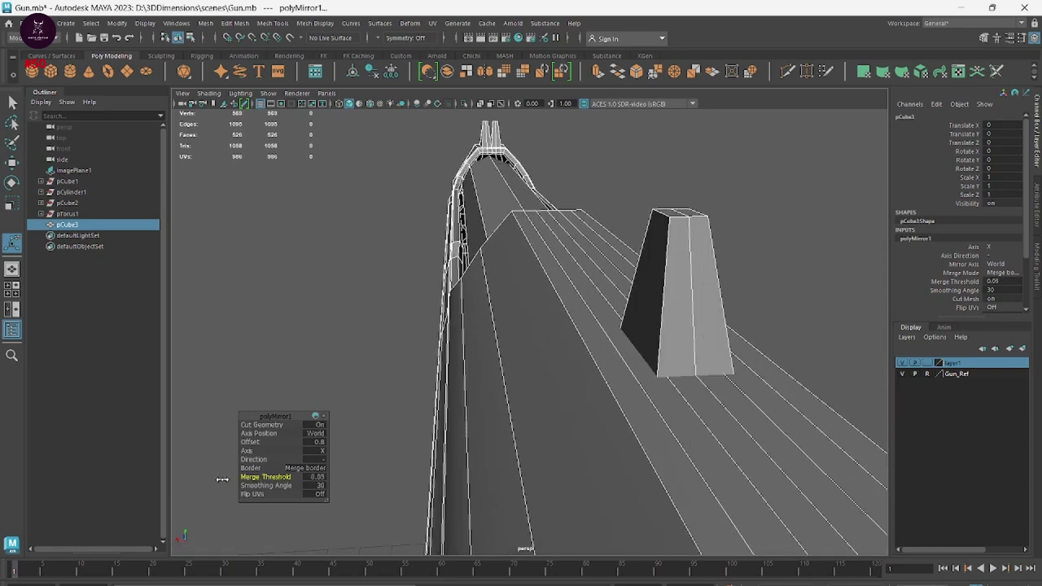
{"action": "mouse_move", "coordinate": [586, 419]}
{"action": "left_mouse_down", "text": "alt"}
{"action": "mouse_move", "coordinate": [465, 390]}
{"action": "mouse_move", "coordinate": [477, 418]}
{"action": "left_mouse_up", "text": "alt"}
{"action": "right_click_drag", "start_coordinate": [477, 418], "coordinate": [619, 420], "text": "alt"}
{"action": "left_click_drag", "start_coordinate": [618, 420], "coordinate": [664, 300], "text": "alt"}
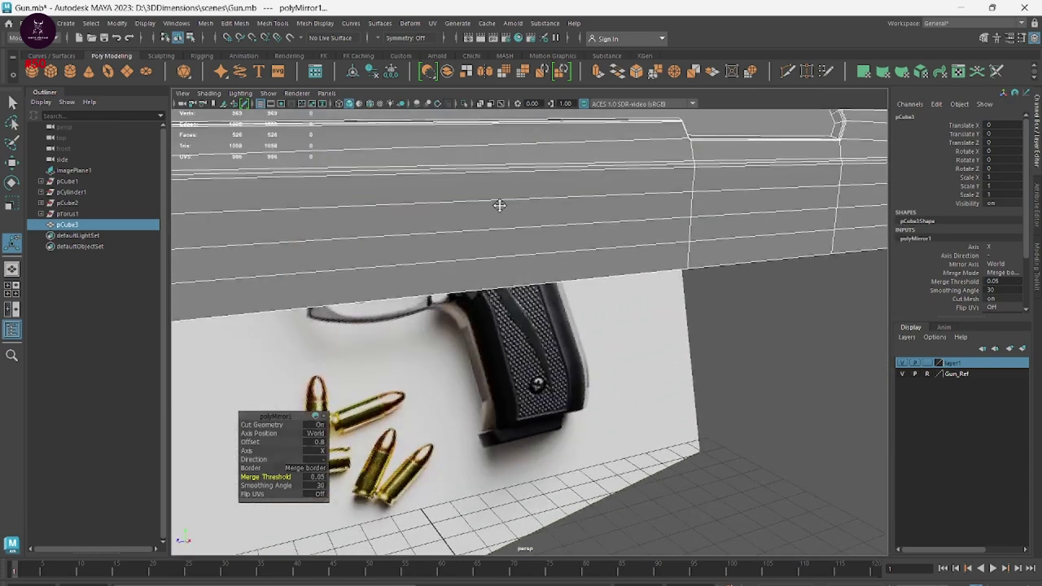
{"action": "mouse_move", "coordinate": [500, 205]}
{"action": "left_mouse_down", "text": "alt"}
{"action": "mouse_move", "coordinate": [570, 291]}
{"action": "mouse_move", "coordinate": [625, 286]}
{"action": "mouse_move", "coordinate": [327, 313]}
{"action": "mouse_move", "coordinate": [616, 260]}
{"action": "mouse_move", "coordinate": [703, 328]}
{"action": "mouse_move", "coordinate": [763, 337]}
{"action": "mouse_move", "coordinate": [714, 280]}
{"action": "mouse_move", "coordinate": [643, 307]}
{"action": "mouse_move", "coordinate": [659, 324]}
{"action": "mouse_move", "coordinate": [602, 328]}
{"action": "mouse_move", "coordinate": [431, 260]}
{"action": "left_mouse_up", "text": "alt"}
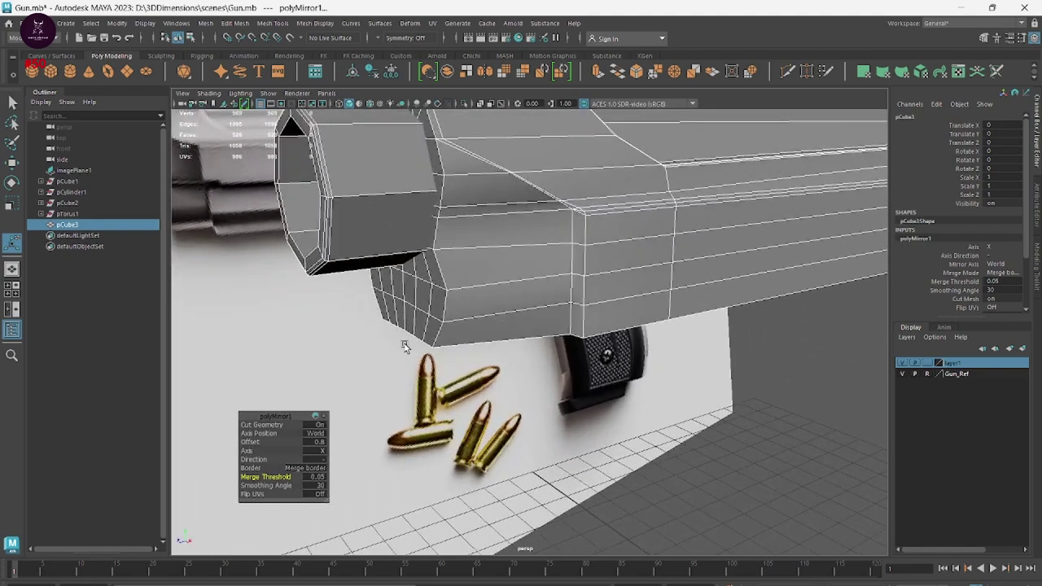
{"action": "left_click_drag", "start_coordinate": [405, 346], "coordinate": [294, 261], "text": "alt"}
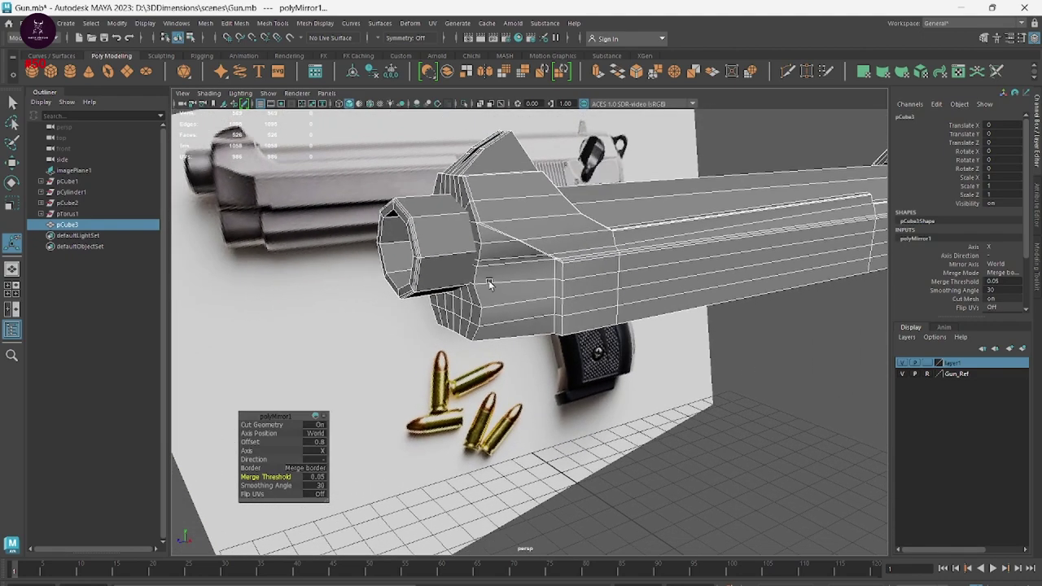
{"action": "mouse_move", "coordinate": [501, 293]}
{"action": "left_mouse_down", "text": "alt"}
{"action": "mouse_move", "coordinate": [513, 320]}
{"action": "mouse_move", "coordinate": [498, 349]}
{"action": "mouse_move", "coordinate": [508, 345]}
{"action": "left_mouse_up", "text": "alt"}
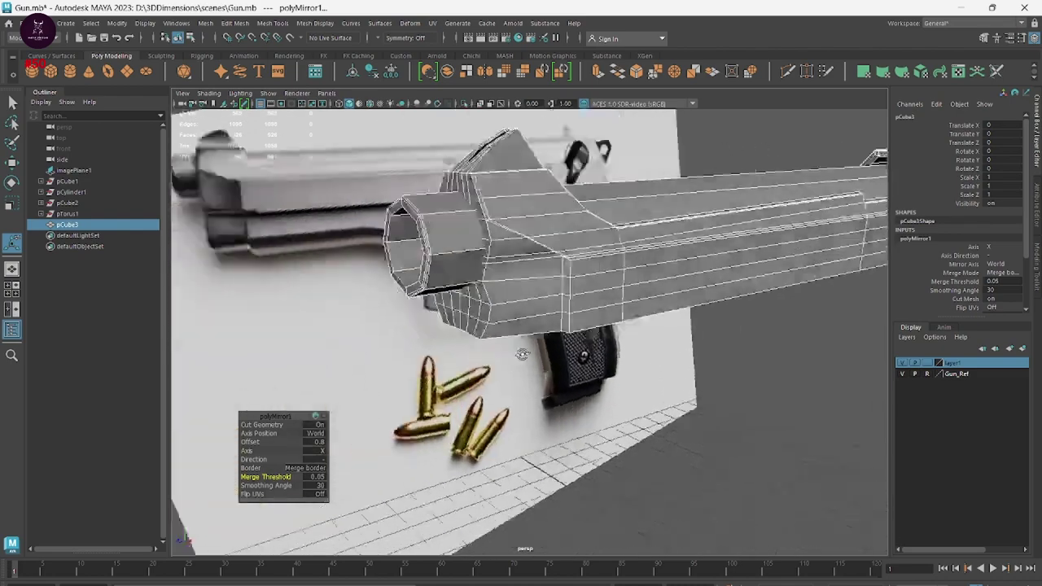
{"action": "left_click_drag", "start_coordinate": [522, 351], "coordinate": [506, 359], "text": "alt"}
{"action": "left_click_drag", "start_coordinate": [609, 412], "coordinate": [709, 407], "text": "alt"}
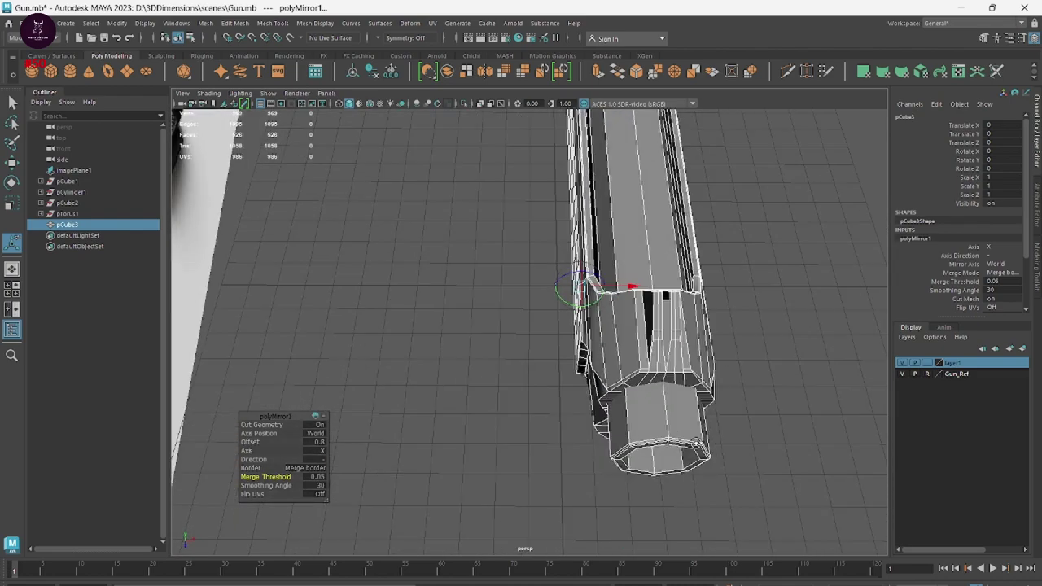
{"action": "mouse_move", "coordinate": [618, 423]}
{"action": "left_mouse_down", "text": "alt"}
{"action": "mouse_move", "coordinate": [662, 430]}
{"action": "mouse_move", "coordinate": [651, 428]}
{"action": "left_mouse_up", "text": "alt"}
Raise the Merge Threshold slightly so the halves merge, checking the muzzle and front sight
{"action": "scroll", "coordinate": [682, 320], "scroll_direction": "up", "scroll_amount": 5}
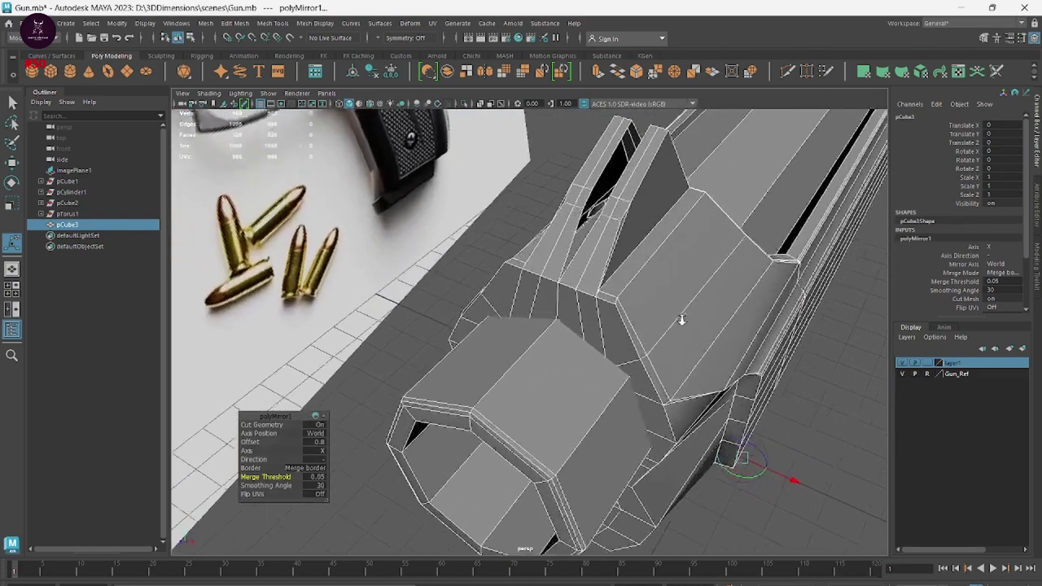
{"action": "scroll", "coordinate": [682, 320], "scroll_direction": "up", "scroll_amount": 2}
{"action": "scroll", "coordinate": [682, 313], "scroll_direction": "up", "scroll_amount": 2}
{"action": "scroll", "coordinate": [682, 301], "scroll_direction": "up", "scroll_amount": 2}
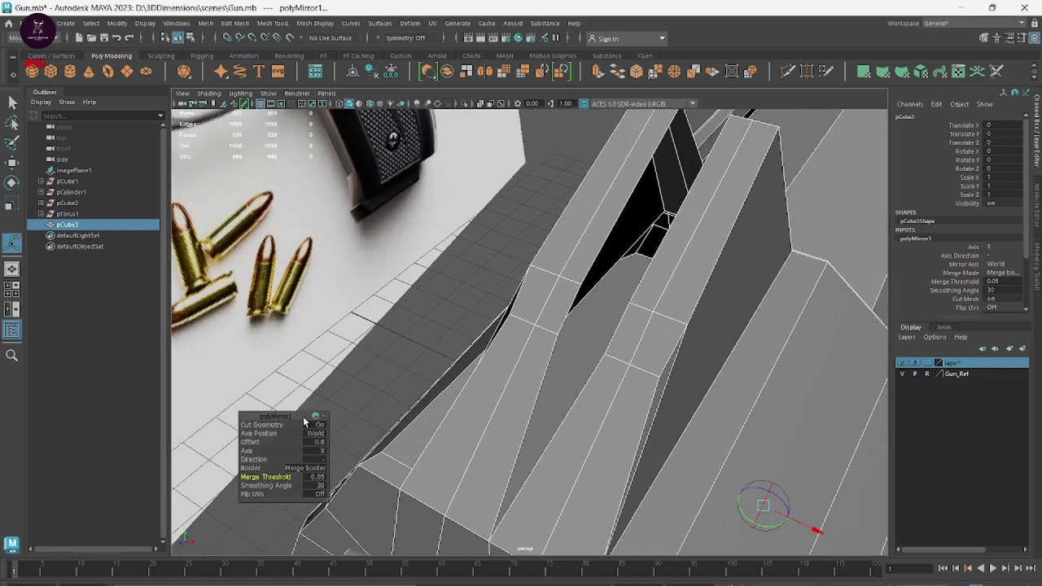
{"action": "left_click_drag", "start_coordinate": [248, 477], "coordinate": [261, 477]}
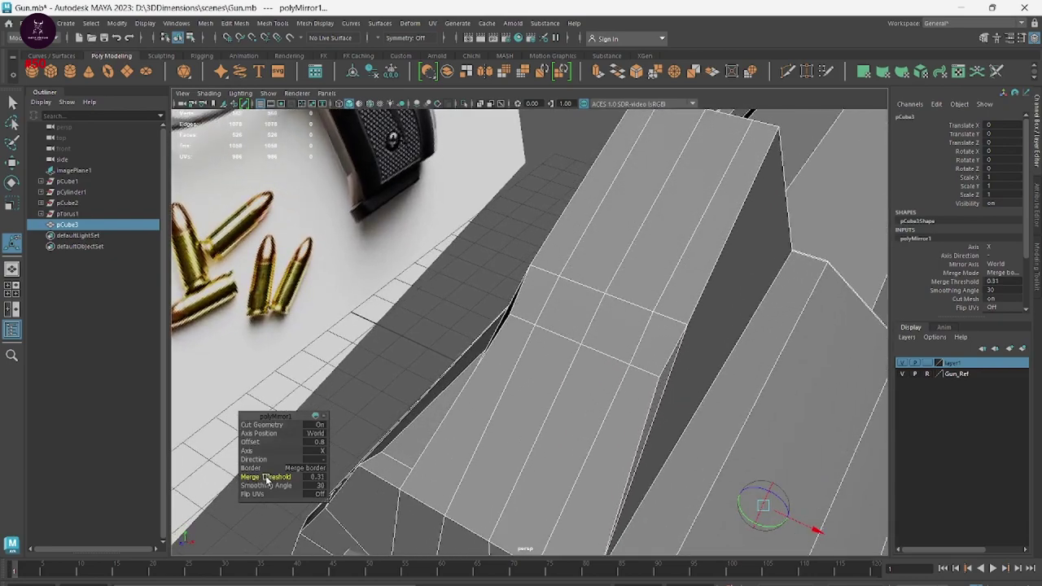
{"action": "scroll", "coordinate": [558, 384], "scroll_direction": "down", "scroll_amount": 3}
{"action": "mouse_move", "coordinate": [558, 383]}
{"action": "left_mouse_down", "text": "alt"}
{"action": "mouse_move", "coordinate": [639, 516]}
{"action": "mouse_move", "coordinate": [617, 400]}
{"action": "mouse_move", "coordinate": [529, 350]}
{"action": "left_mouse_up", "text": "alt"}
{"action": "scroll", "coordinate": [529, 350], "scroll_direction": "up", "scroll_amount": 2}
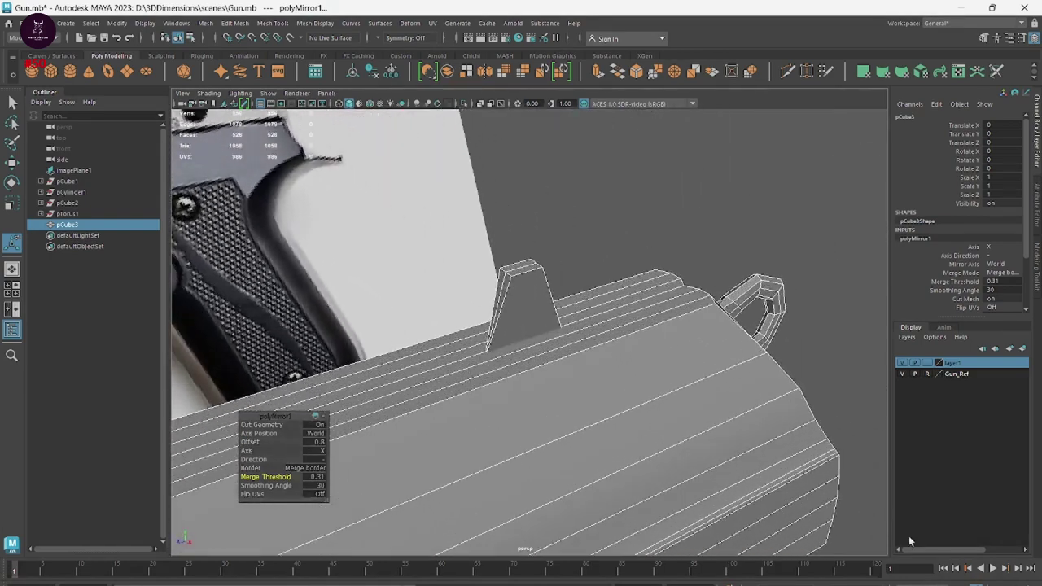
{"action": "left_click_drag", "start_coordinate": [588, 407], "coordinate": [616, 403], "text": "alt"}
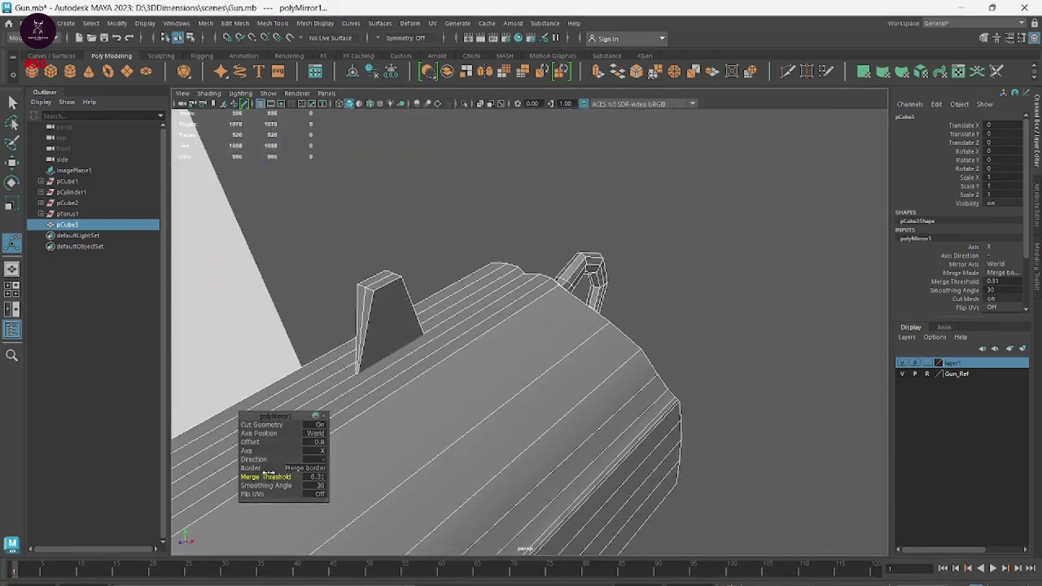
Settle the Merge Threshold at its final 0.08 and review the whole gun body
{"action": "left_click_drag", "start_coordinate": [270, 477], "coordinate": [255, 477]}
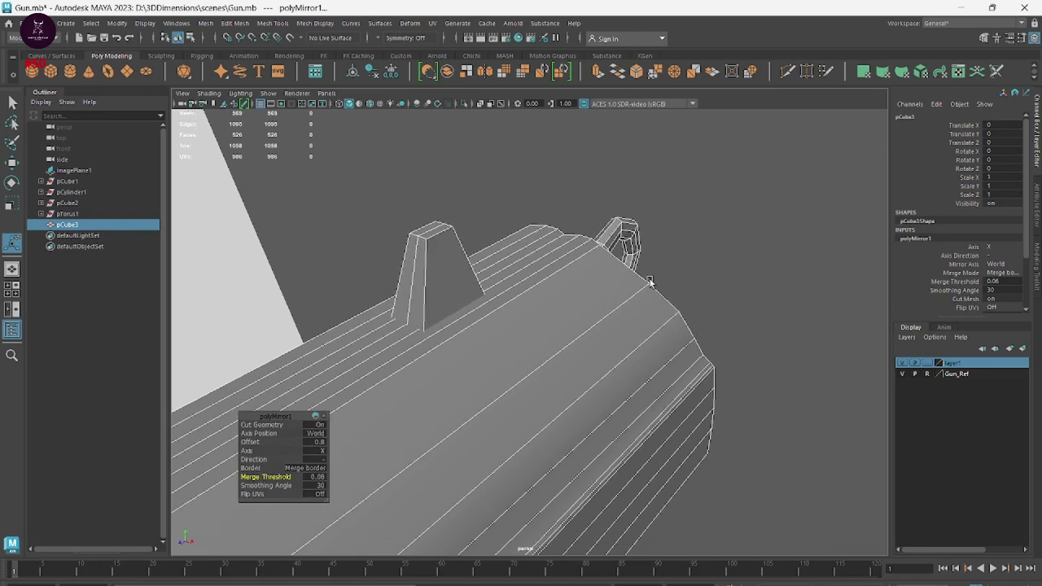
{"action": "left_click_drag", "start_coordinate": [524, 397], "coordinate": [318, 337], "text": "alt"}
{"action": "scroll", "coordinate": [319, 337], "scroll_direction": "up", "scroll_amount": 5}
{"action": "middle_click_drag", "start_coordinate": [318, 337], "coordinate": [707, 275], "text": "alt"}
{"action": "scroll", "coordinate": [706, 275], "scroll_direction": "down", "scroll_amount": 3}
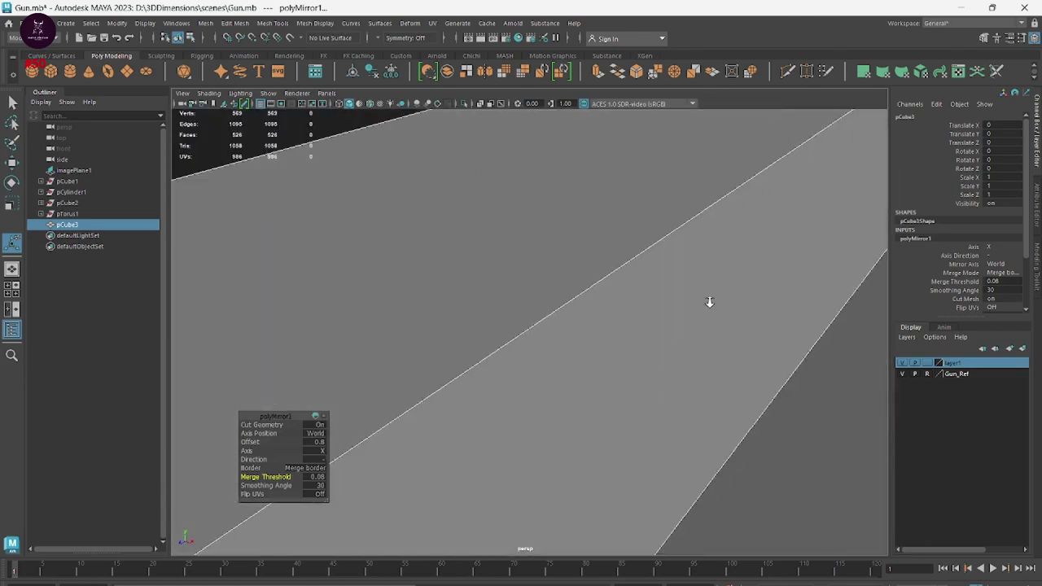
{"action": "left_click_drag", "start_coordinate": [709, 298], "coordinate": [600, 302], "text": "alt"}
{"action": "scroll", "coordinate": [600, 302], "scroll_direction": "down", "scroll_amount": 3}
{"action": "left_click_drag", "start_coordinate": [535, 298], "coordinate": [564, 322], "text": "alt"}
{"action": "scroll", "coordinate": [564, 323], "scroll_direction": "up", "scroll_amount": 3}
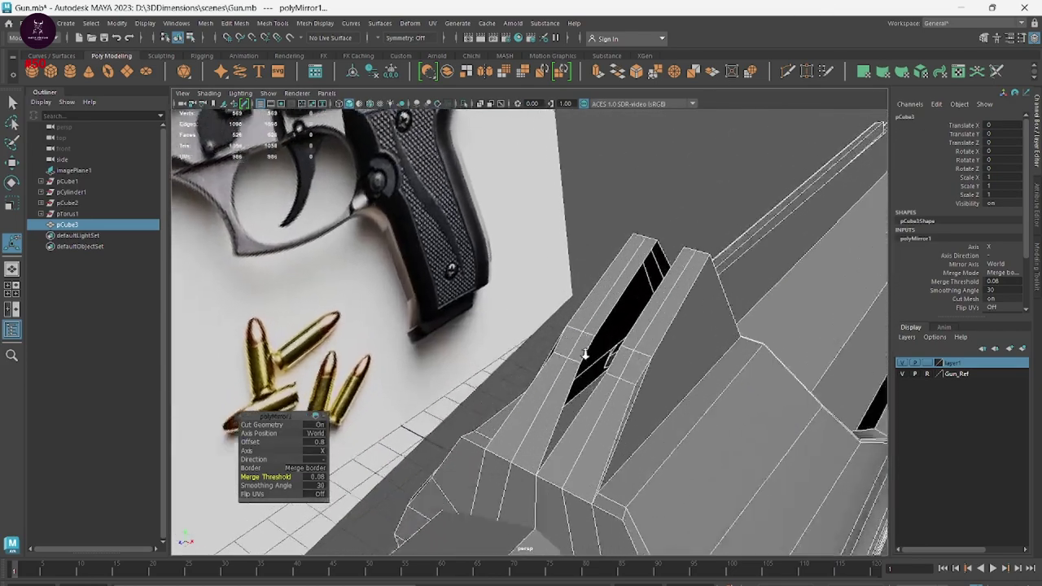
{"action": "scroll", "coordinate": [643, 346], "scroll_direction": "up", "scroll_amount": 2}
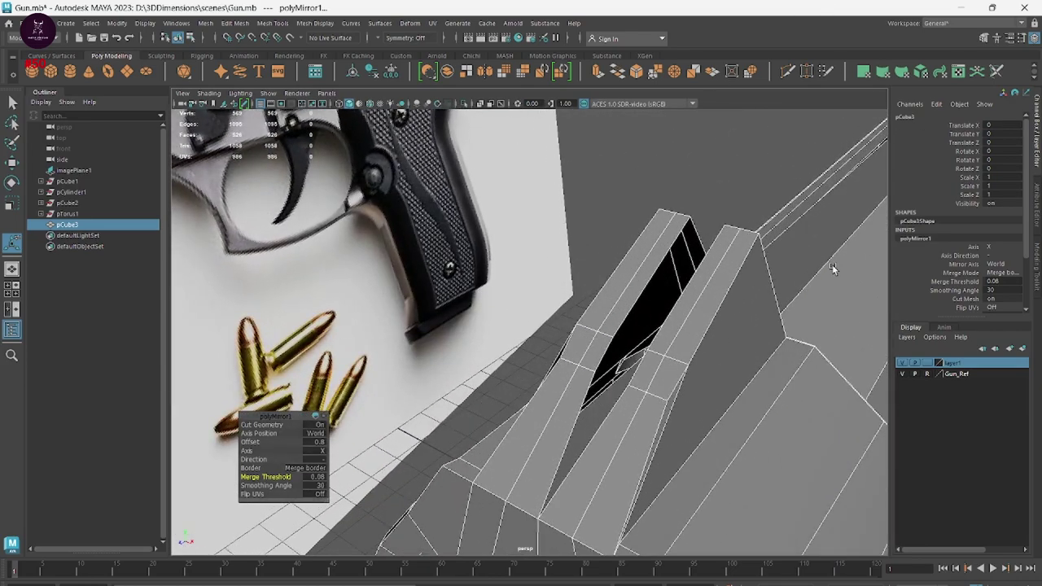
{"action": "left_click_drag", "start_coordinate": [708, 387], "coordinate": [562, 404], "text": "alt"}
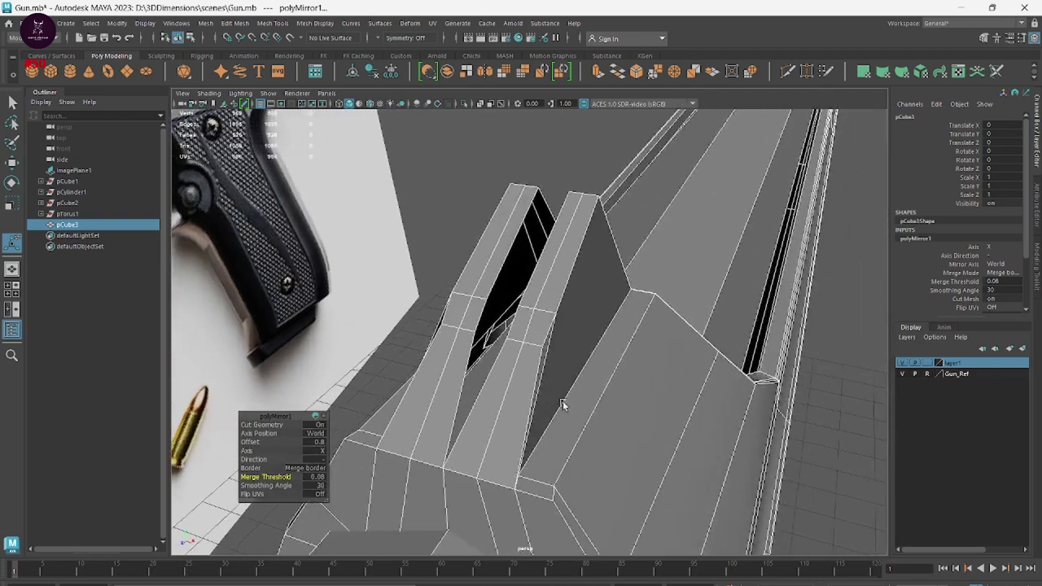
Commit the mirrored halves into one slide mesh and clear the selection
{"action": "key", "text": "ctrl+z"}
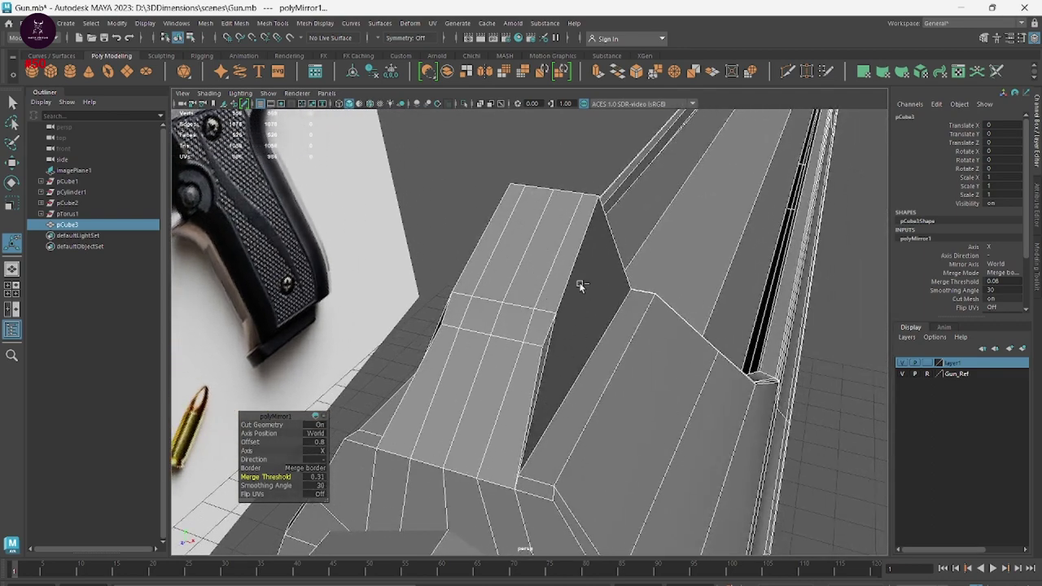
{"action": "key", "text": "shift+z"}
{"action": "key", "text": "ctrl+z"}
{"action": "left_click", "coordinate": [580, 286]}
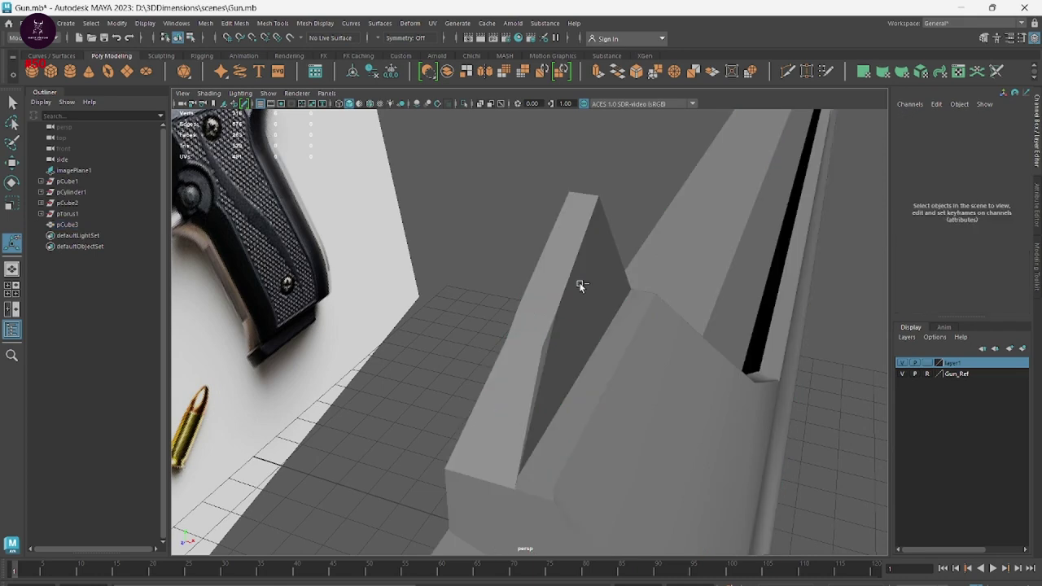
Show the four-view layout with wireframe, then select pCube3 and frame it
{"action": "key", "text": "space"}
{"action": "key", "text": "space"}
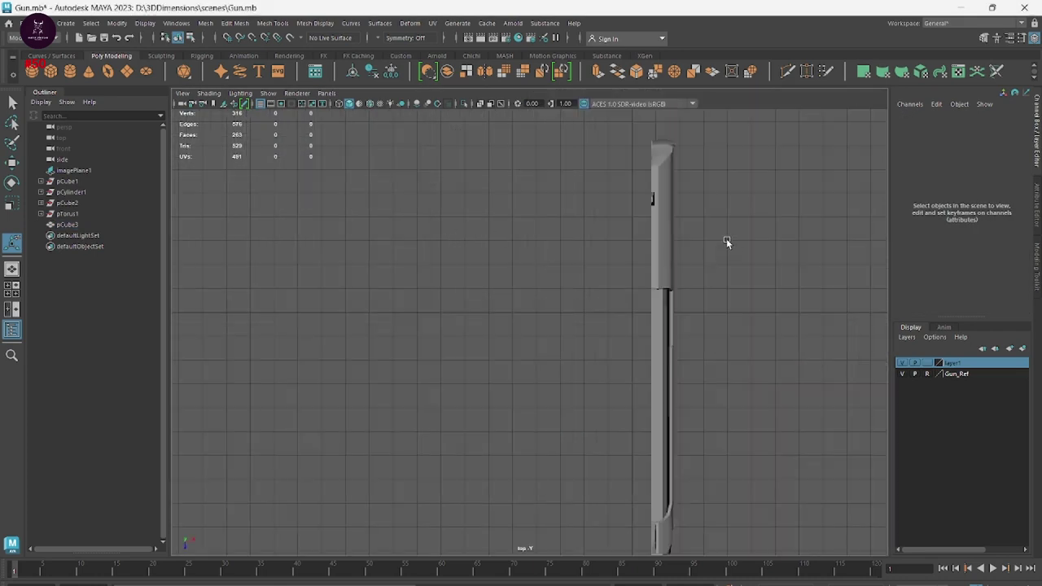
{"action": "key", "text": "4"}
{"action": "scroll", "coordinate": [631, 293], "scroll_direction": "down", "scroll_amount": 1}
{"action": "scroll", "coordinate": [665, 279], "scroll_direction": "down", "scroll_amount": 1}
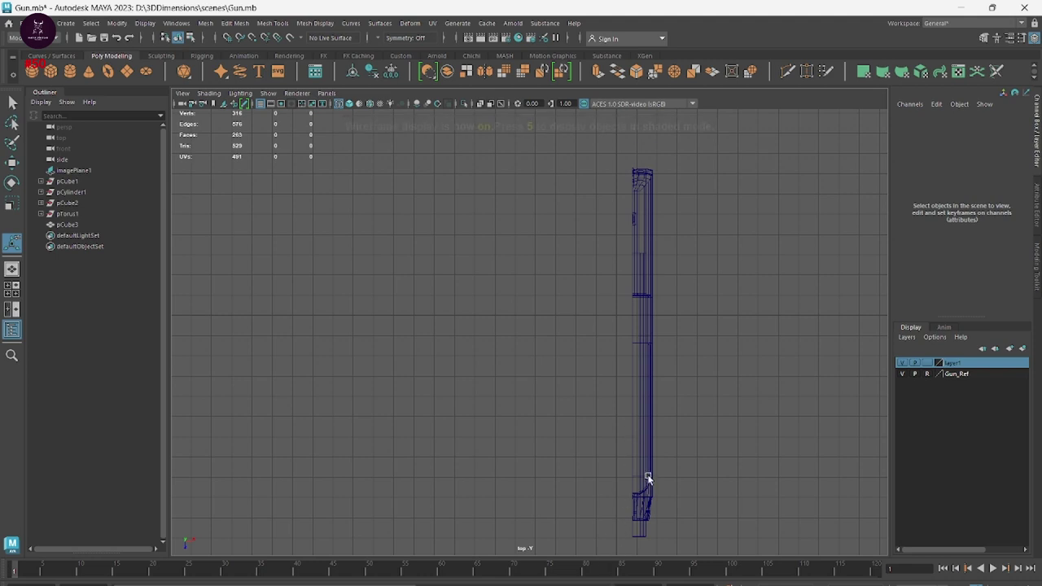
{"action": "key", "text": "space"}
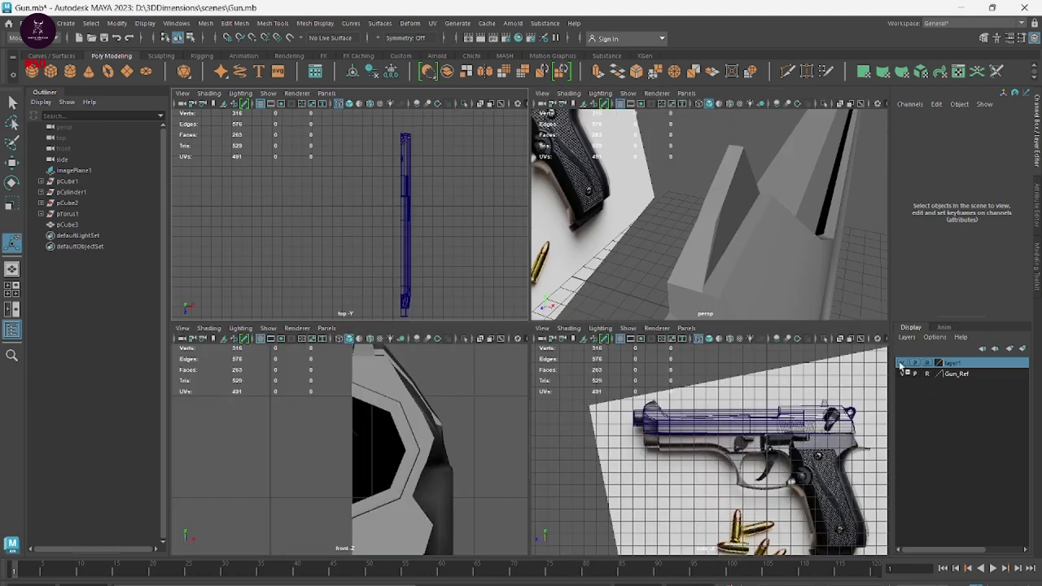
{"action": "left_click", "coordinate": [765, 227]}
{"action": "key", "text": "f"}
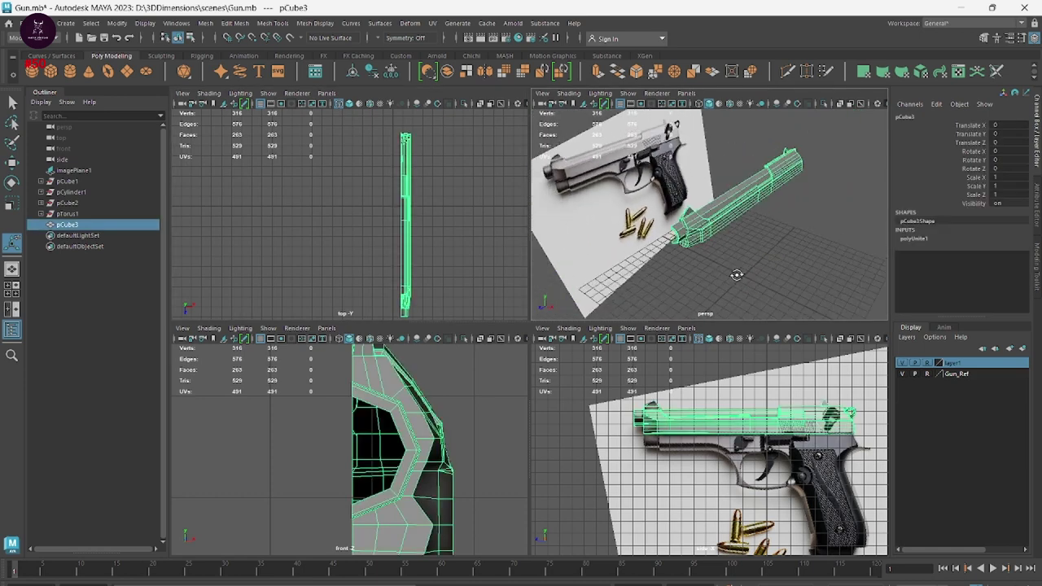
{"action": "scroll", "coordinate": [810, 260], "scroll_direction": "up", "scroll_amount": 3}
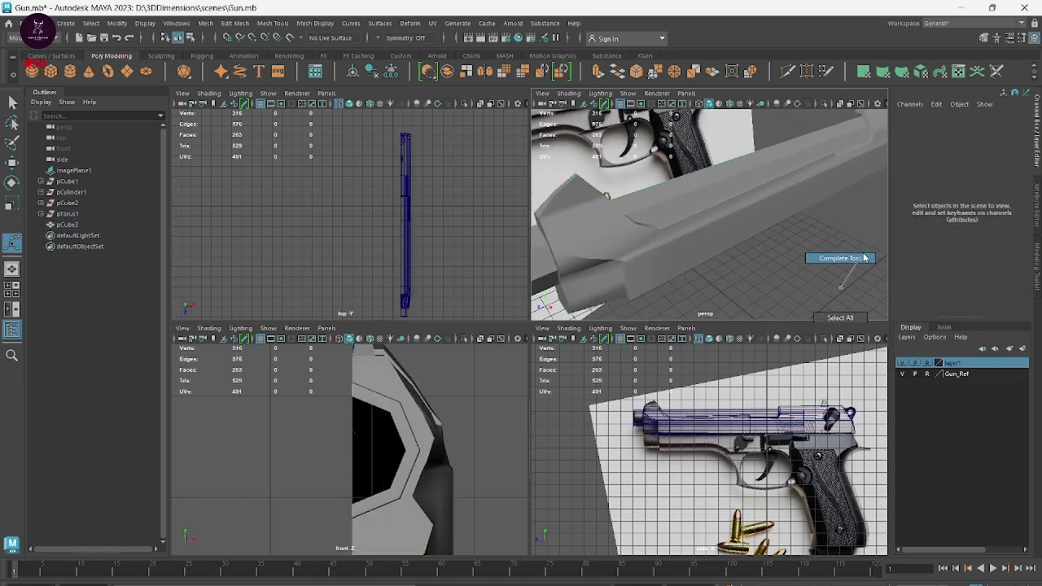
Add the slide to layer1, select the reference image plane, then clear the selection
{"action": "right_click", "coordinate": [955, 363]}
{"action": "left_click", "coordinate": [959, 394]}
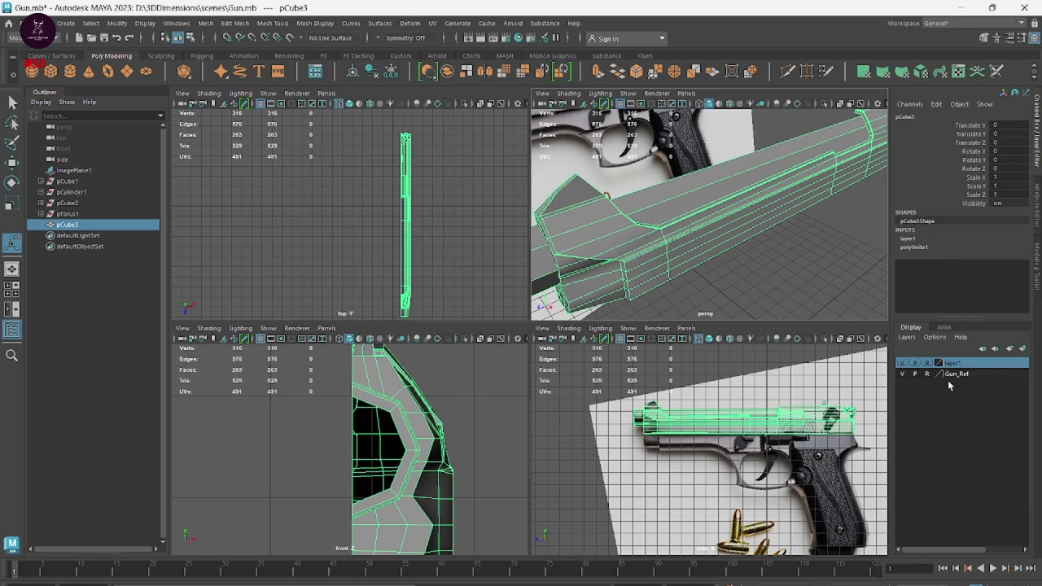
{"action": "left_click", "coordinate": [754, 265]}
{"action": "left_click", "coordinate": [702, 214]}
{"action": "left_click_drag", "start_coordinate": [656, 179], "coordinate": [562, 251]}
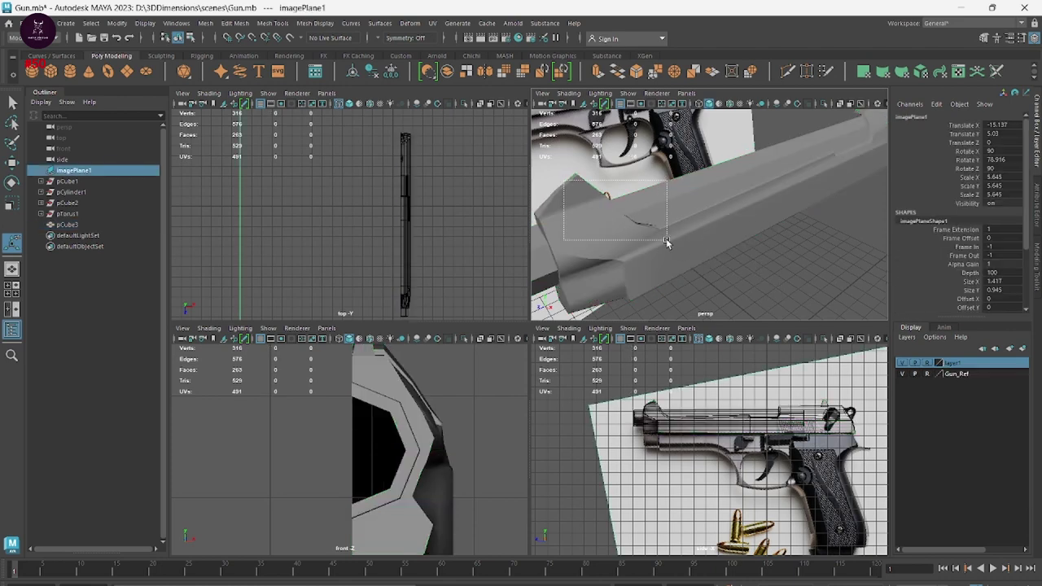
{"action": "scroll", "coordinate": [607, 180], "scroll_direction": "down", "scroll_amount": 5}
{"action": "mouse_move", "coordinate": [614, 180]}
{"action": "left_mouse_down"}
{"action": "mouse_move", "coordinate": [853, 252]}
{"action": "mouse_move", "coordinate": [782, 244]}
{"action": "mouse_move", "coordinate": [732, 309]}
{"action": "left_mouse_up"}
{"action": "left_click", "coordinate": [860, 193]}
Maximize the side view and zoom onto the pistol's front half over the reference
{"action": "key", "text": "space"}
{"action": "right_click_drag", "start_coordinate": [662, 385], "coordinate": [765, 412], "text": "alt"}
{"action": "scroll", "coordinate": [757, 411], "scroll_direction": "down", "scroll_amount": 3}
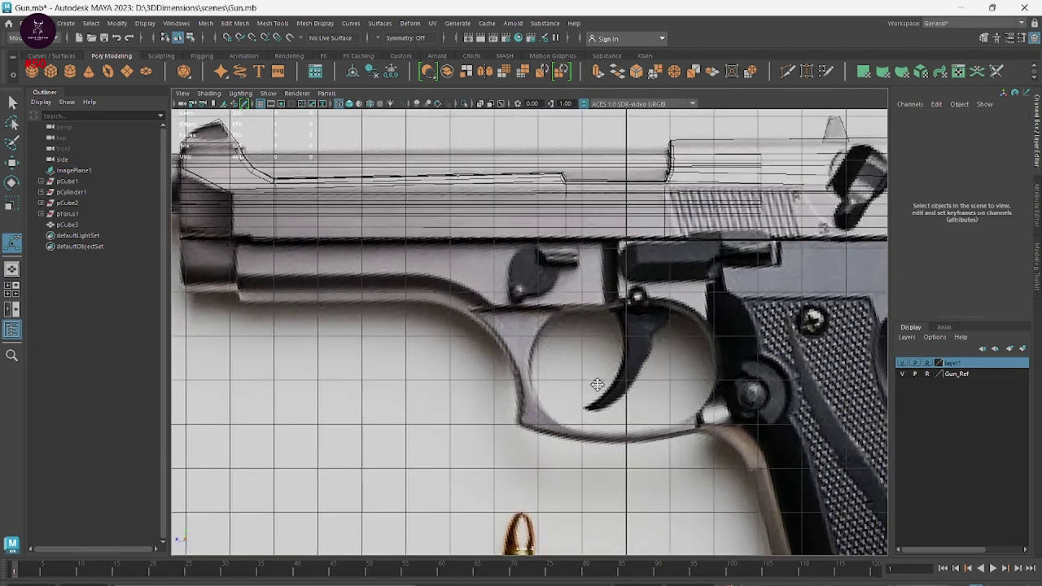
{"action": "mouse_move", "coordinate": [717, 419]}
{"action": "middle_mouse_down", "text": "alt"}
{"action": "mouse_move", "coordinate": [773, 399]}
{"action": "mouse_move", "coordinate": [625, 411]}
{"action": "middle_mouse_up", "text": "alt"}
{"action": "scroll", "coordinate": [736, 404], "scroll_direction": "up", "scroll_amount": 3}
{"action": "scroll", "coordinate": [736, 403], "scroll_direction": "up", "scroll_amount": 3}
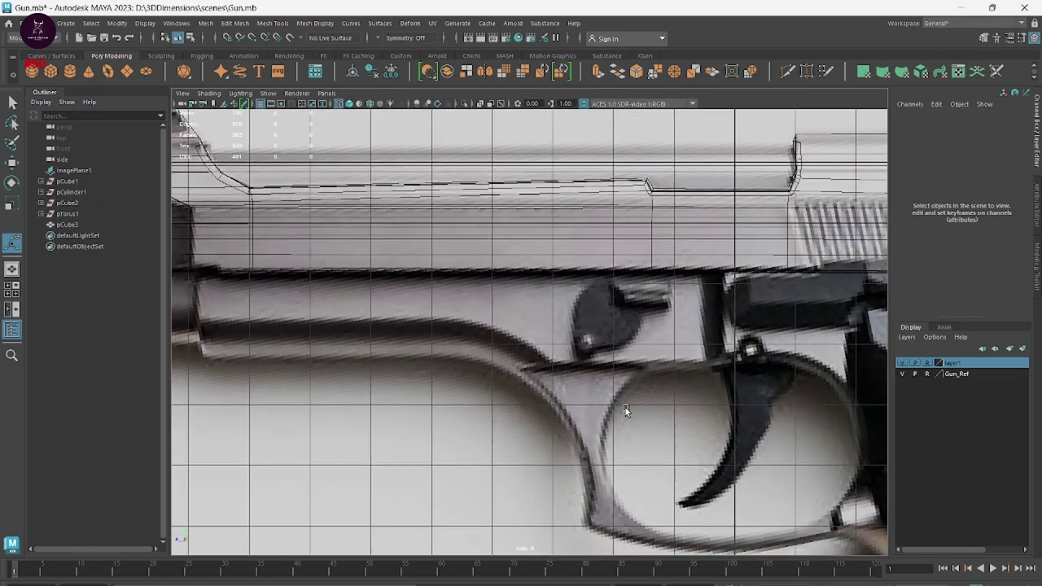
{"action": "scroll", "coordinate": [719, 360], "scroll_direction": "down", "scroll_amount": 3}
{"action": "scroll", "coordinate": [686, 361], "scroll_direction": "down", "scroll_amount": 1}
{"action": "scroll", "coordinate": [669, 361], "scroll_direction": "down", "scroll_amount": 1}
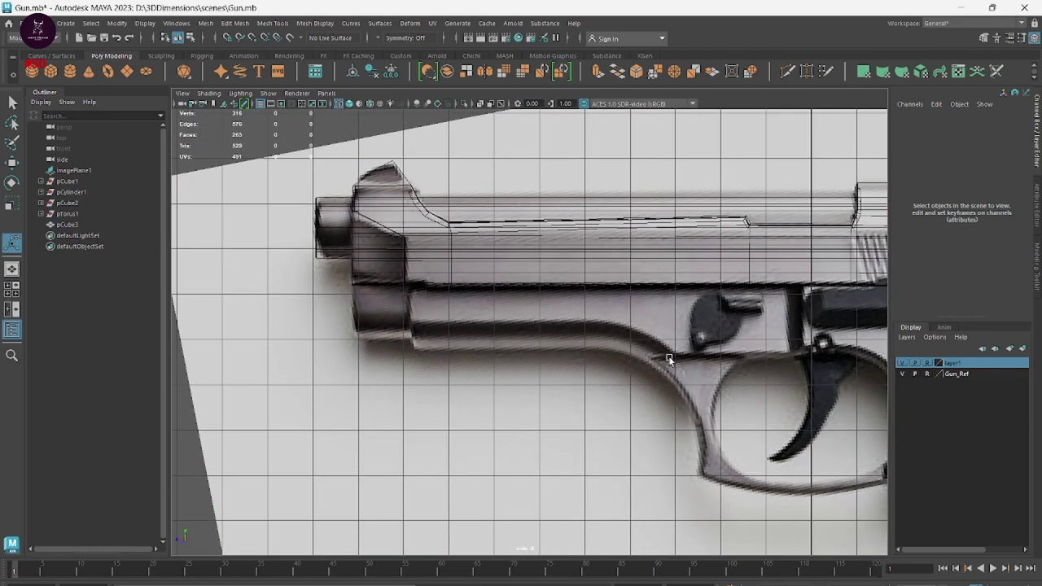
{"action": "scroll", "coordinate": [568, 364], "scroll_direction": "up", "scroll_amount": 3}
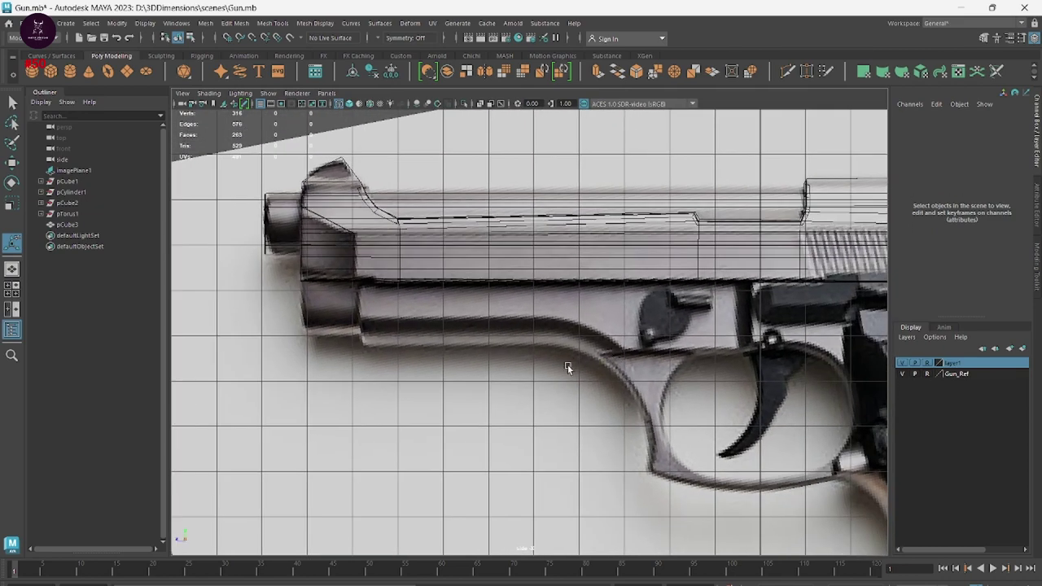
Draw a new interactive polygon cube across the frame below the slide
{"action": "left_click", "coordinate": [41, 73]}
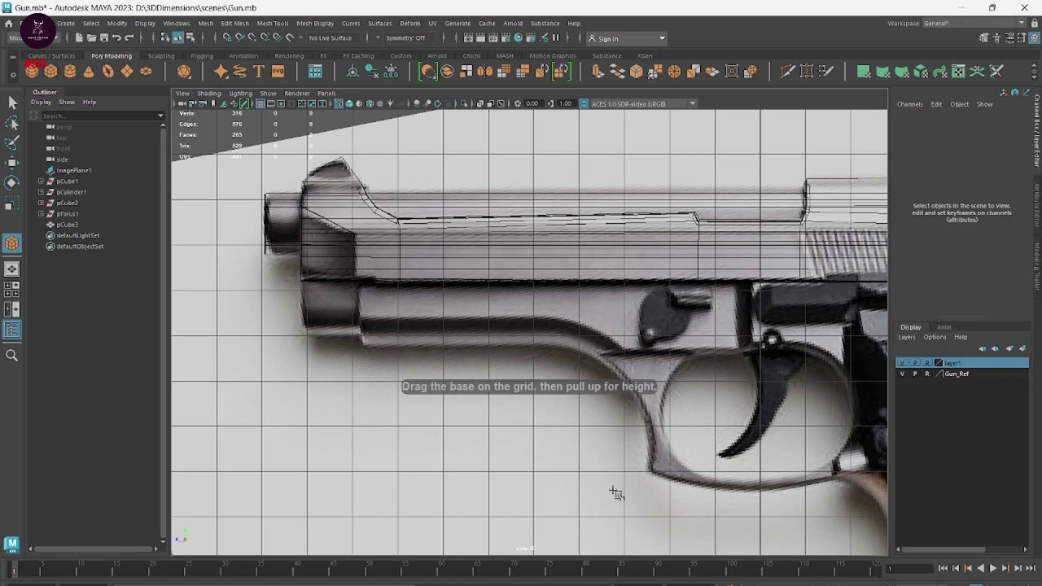
{"action": "scroll", "coordinate": [389, 323], "scroll_direction": "up", "scroll_amount": 2}
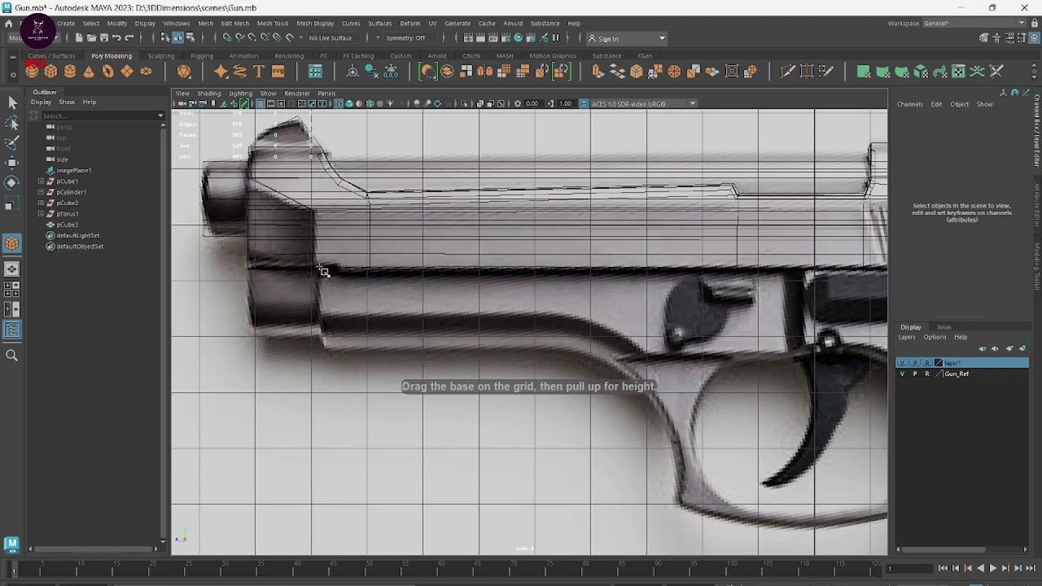
{"action": "left_click_drag", "start_coordinate": [322, 270], "coordinate": [885, 363]}
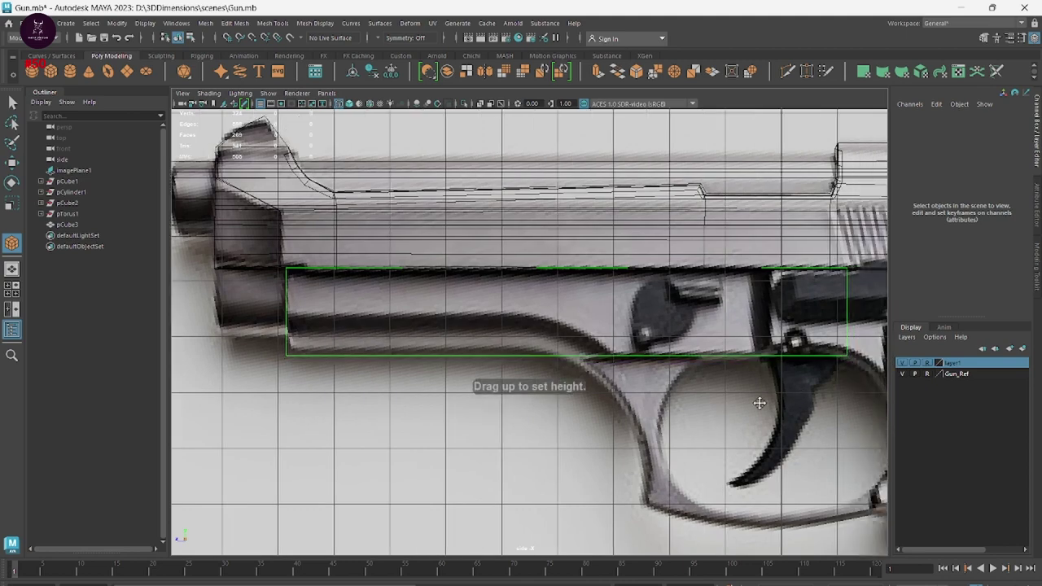
{"action": "middle_click_drag", "start_coordinate": [758, 400], "coordinate": [382, 407], "text": "alt"}
{"action": "right_click", "coordinate": [509, 358]}
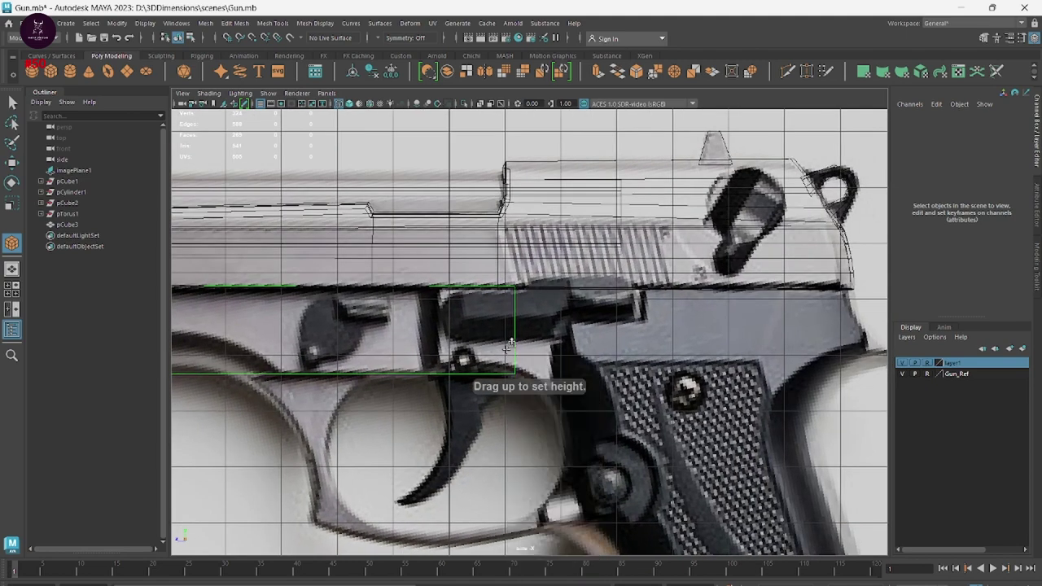
{"action": "left_click", "coordinate": [541, 225]}
Stretch the cube's back-end vertices toward the grip and fit the bottom back corner to the outline
{"action": "right_click", "coordinate": [498, 303]}
{"action": "right_click_drag", "start_coordinate": [447, 291], "coordinate": [447, 256]}
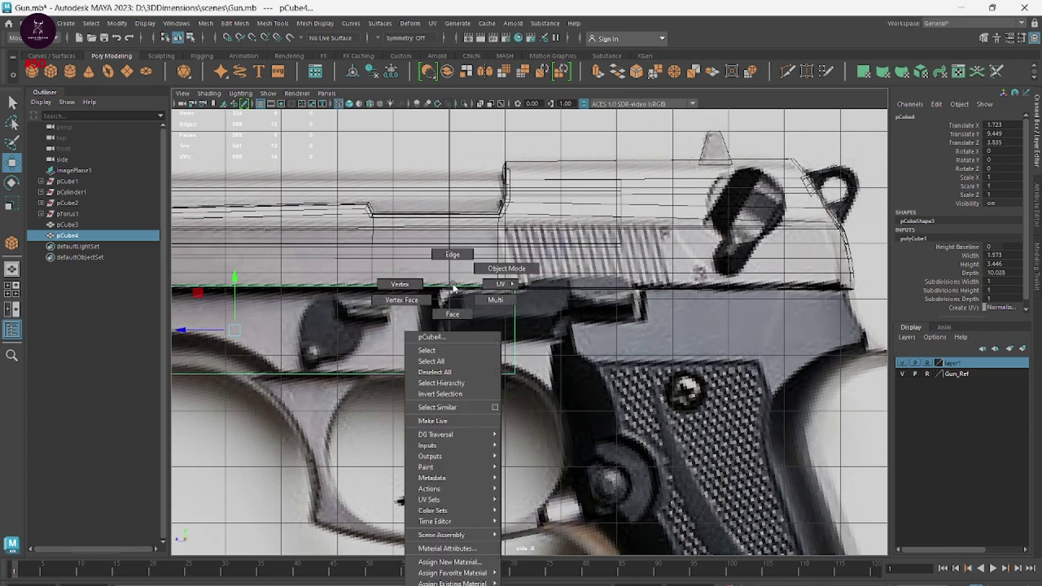
{"action": "left_click_drag", "start_coordinate": [602, 260], "coordinate": [472, 476]}
{"action": "left_click_drag", "start_coordinate": [460, 330], "coordinate": [787, 338]}
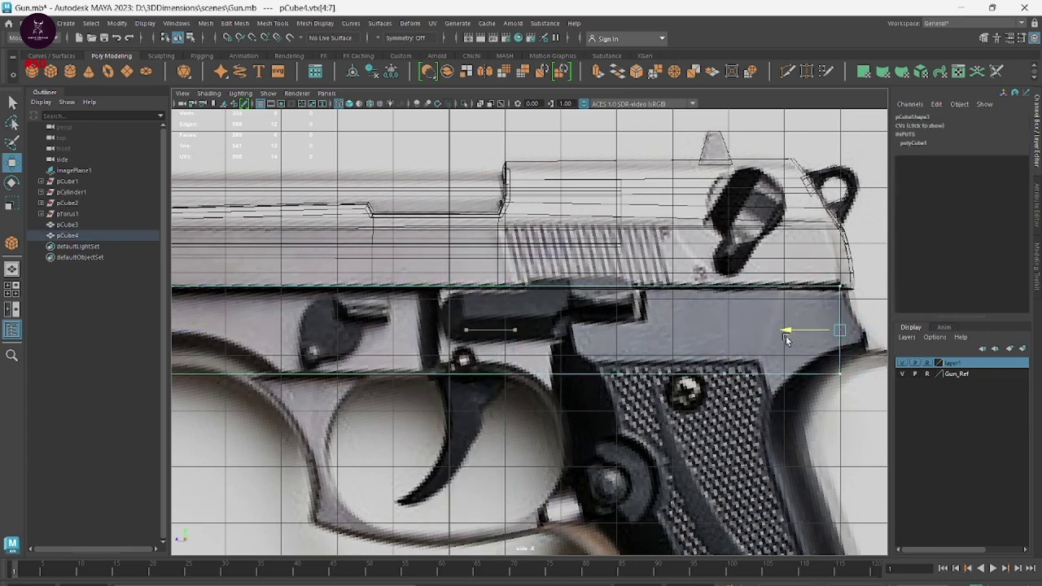
{"action": "middle_click_drag", "start_coordinate": [819, 387], "coordinate": [707, 411], "text": "alt"}
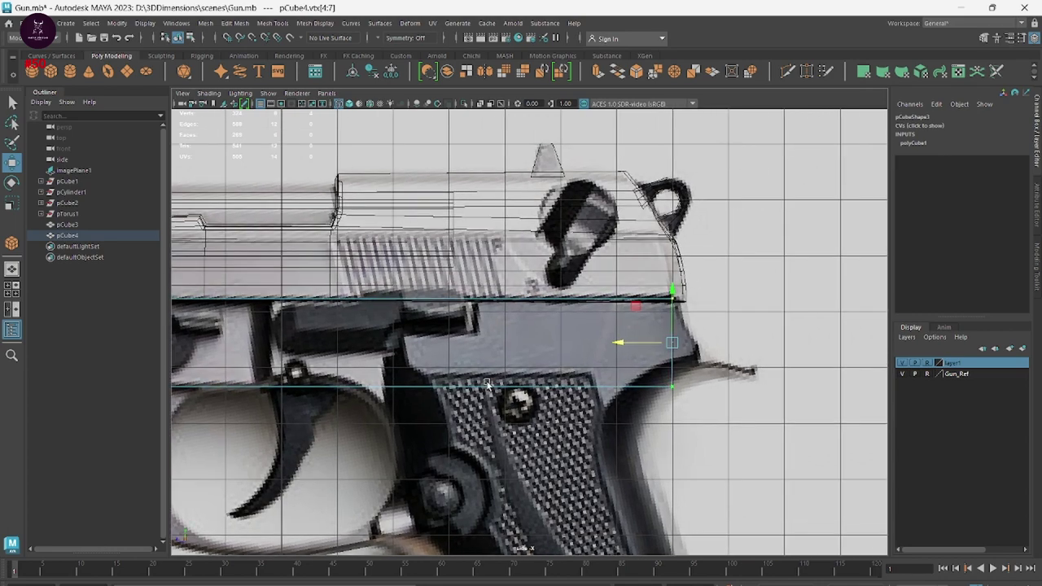
{"action": "left_click", "coordinate": [682, 387]}
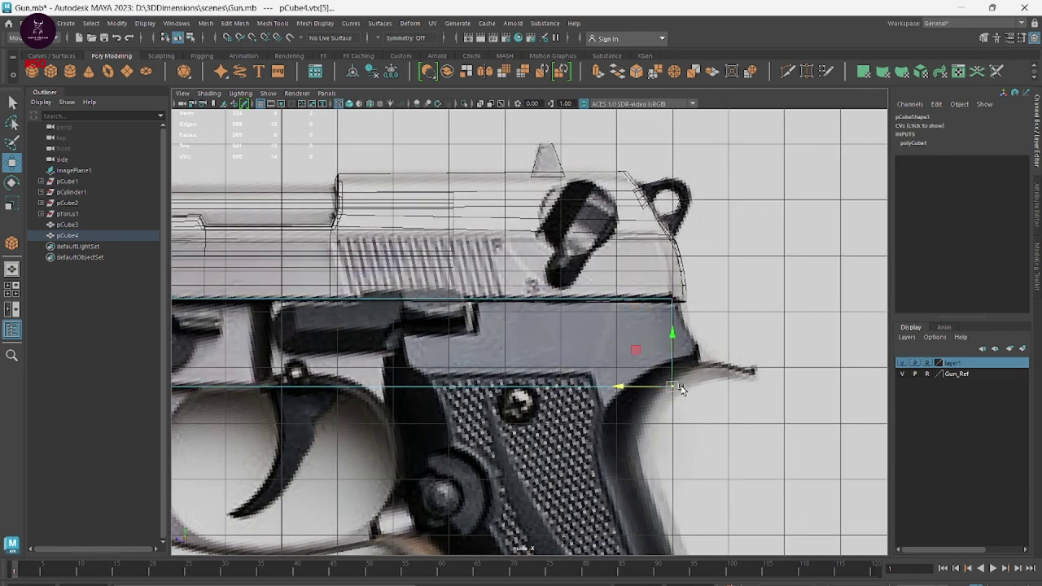
{"action": "left_click_drag", "start_coordinate": [673, 390], "coordinate": [698, 367]}
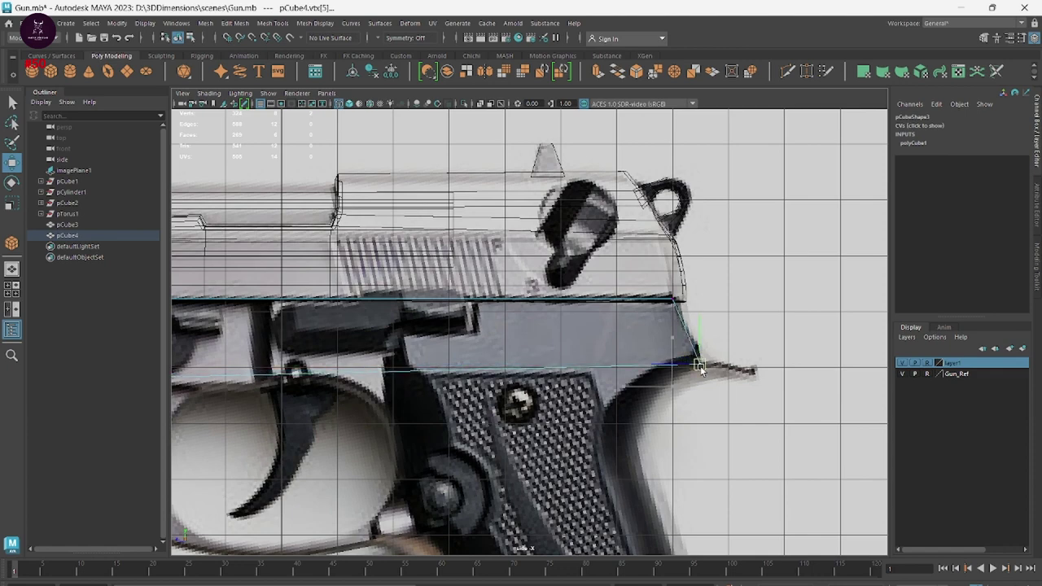
Select the cube's front bottom vertex and nudge it slightly upward
{"action": "scroll", "coordinate": [543, 427], "scroll_direction": "down", "scroll_amount": 3}
{"action": "scroll", "coordinate": [810, 393], "scroll_direction": "up", "scroll_amount": 3}
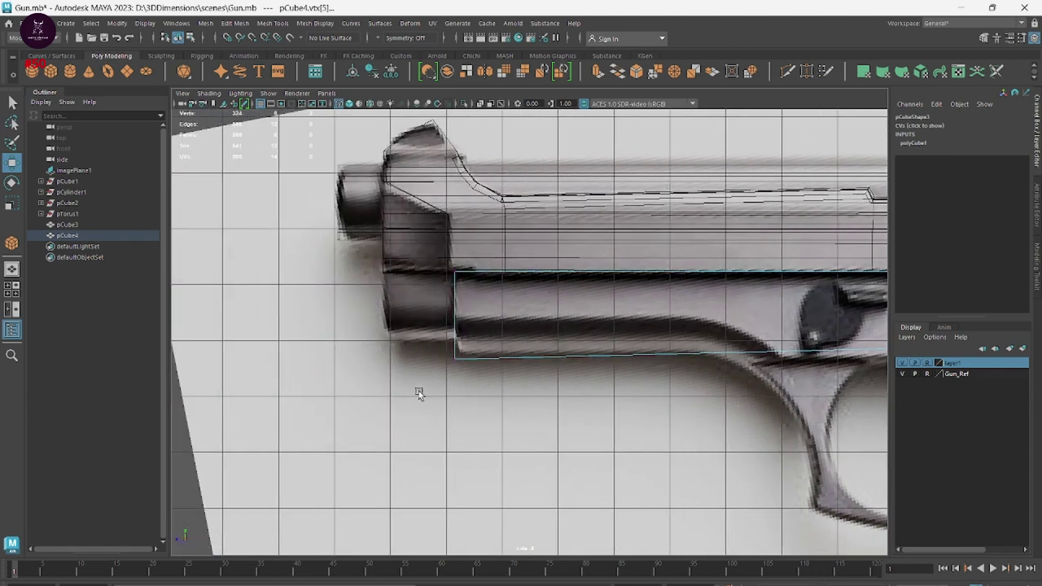
{"action": "left_click", "coordinate": [452, 356]}
{"action": "left_click", "coordinate": [460, 366]}
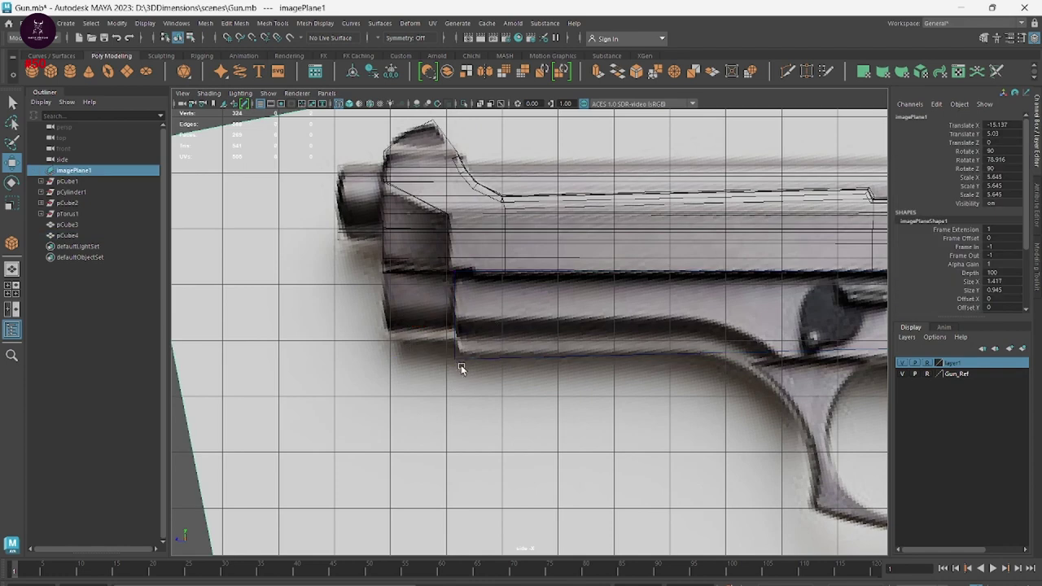
{"action": "left_click", "coordinate": [457, 357]}
{"action": "right_click_drag", "start_coordinate": [454, 355], "coordinate": [432, 346]}
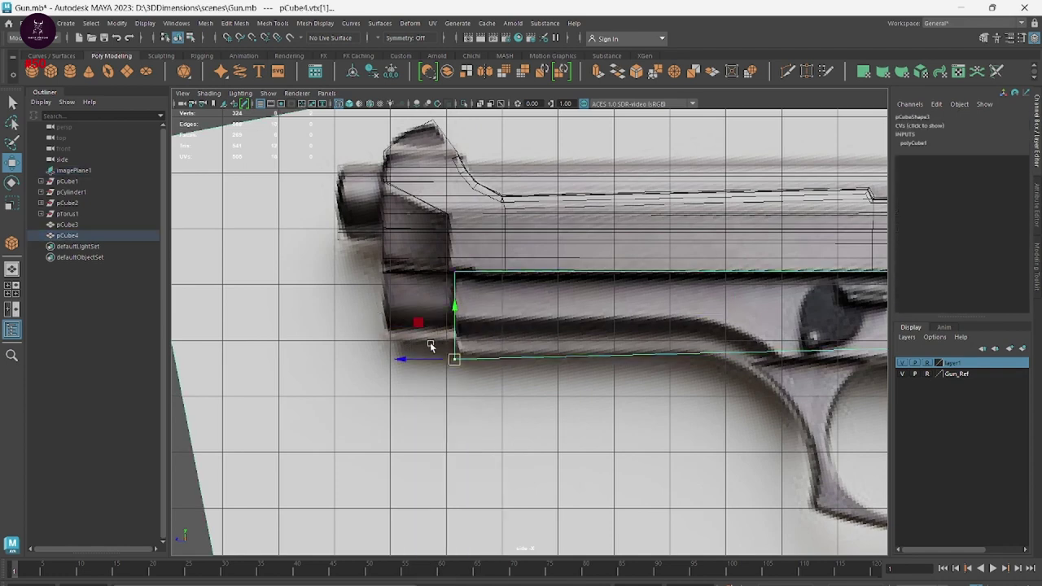
{"action": "left_click_drag", "start_coordinate": [458, 367], "coordinate": [459, 359]}
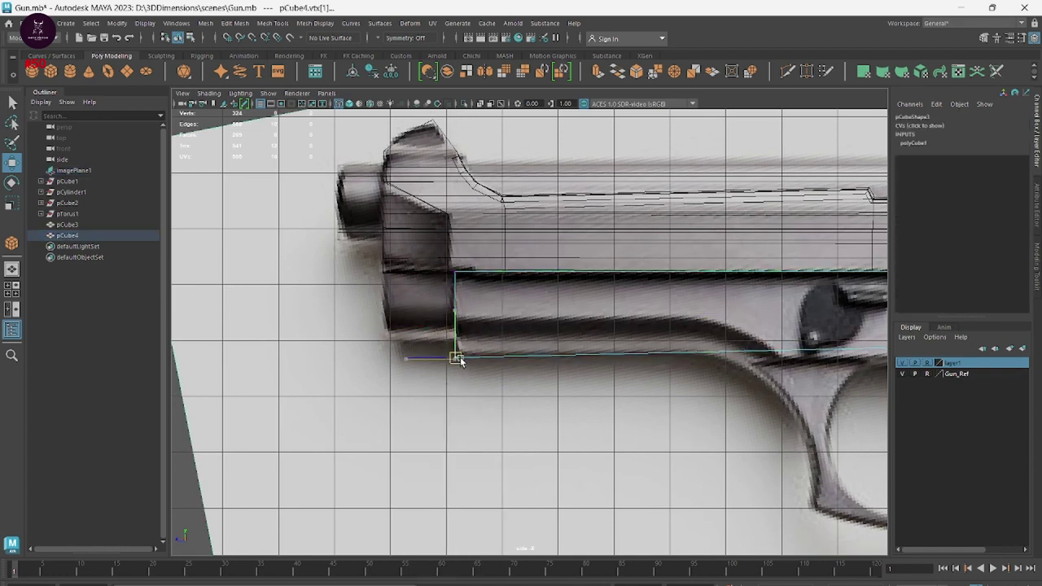
Align the front bottom corner with the reference outline and switch to Multi-Cut
{"action": "scroll", "coordinate": [450, 370], "scroll_direction": "down", "scroll_amount": 3}
{"action": "scroll", "coordinate": [391, 374], "scroll_direction": "up", "scroll_amount": 6}
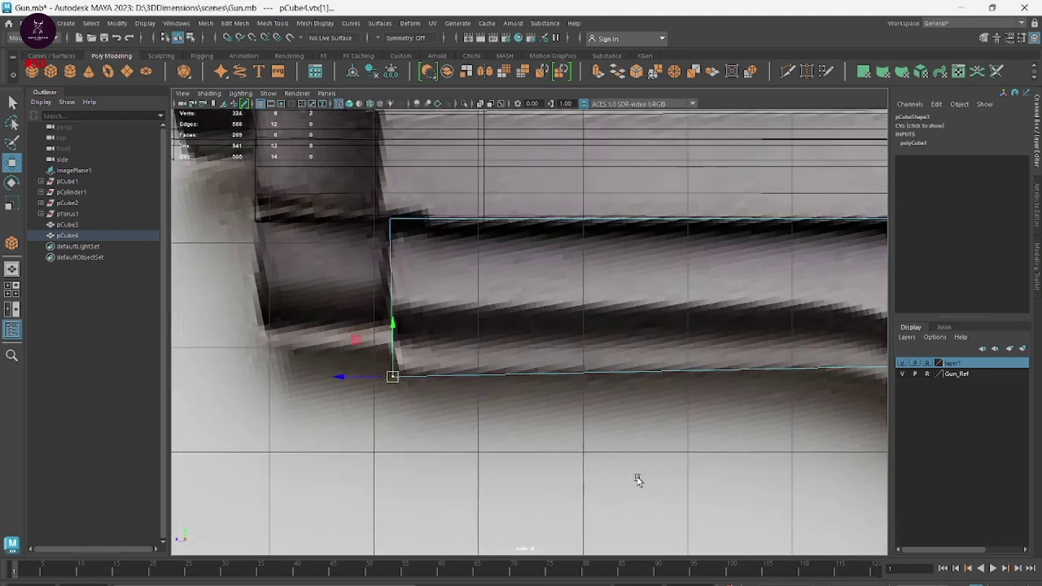
{"action": "left_click_drag", "start_coordinate": [384, 379], "coordinate": [385, 375]}
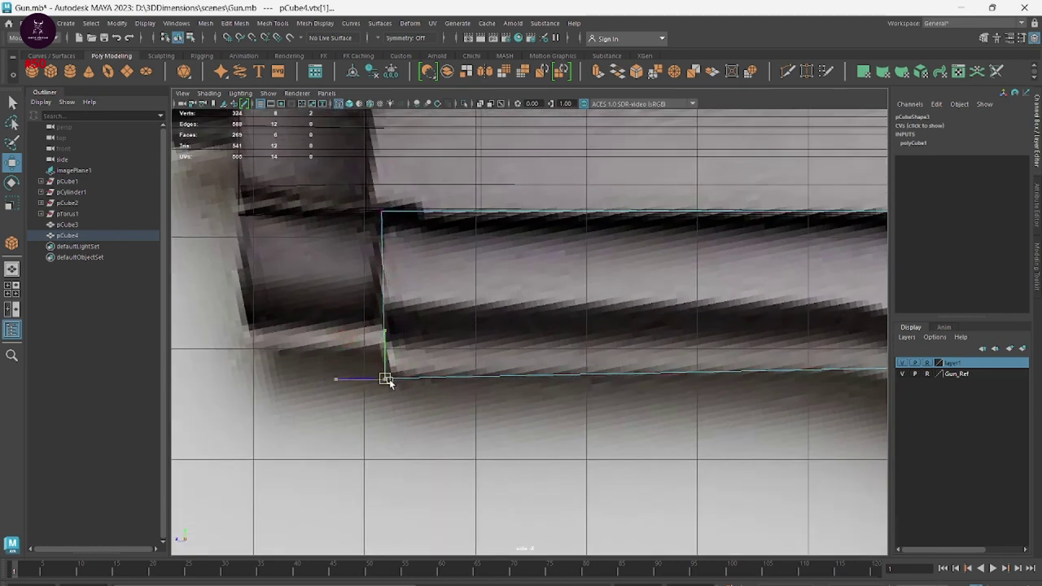
{"action": "scroll", "coordinate": [562, 376], "scroll_direction": "down", "scroll_amount": 3}
{"action": "middle_click_drag", "start_coordinate": [572, 372], "coordinate": [210, 419], "text": "alt"}
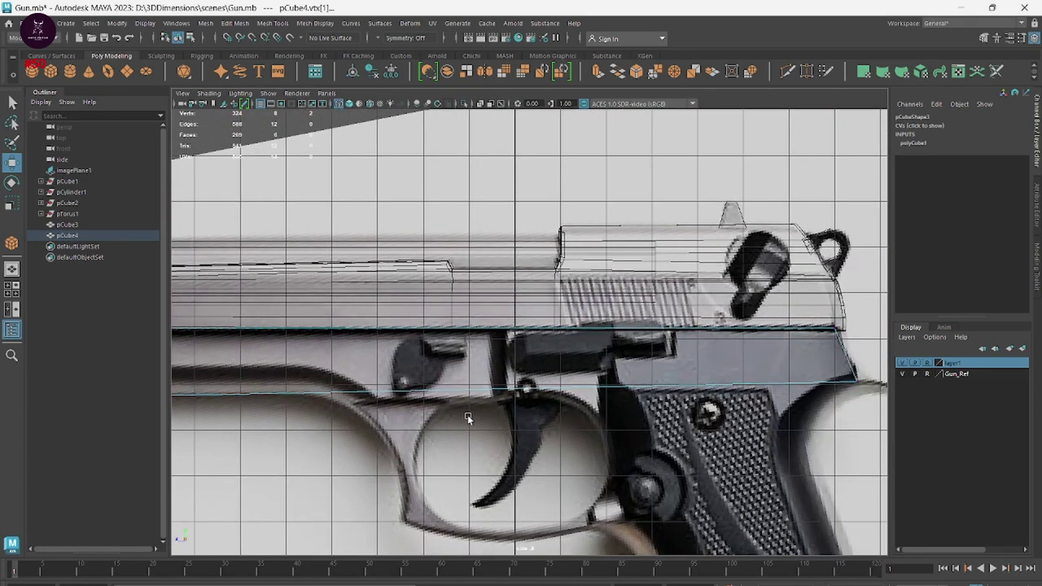
{"action": "middle_click_drag", "start_coordinate": [470, 418], "coordinate": [725, 385], "text": "alt"}
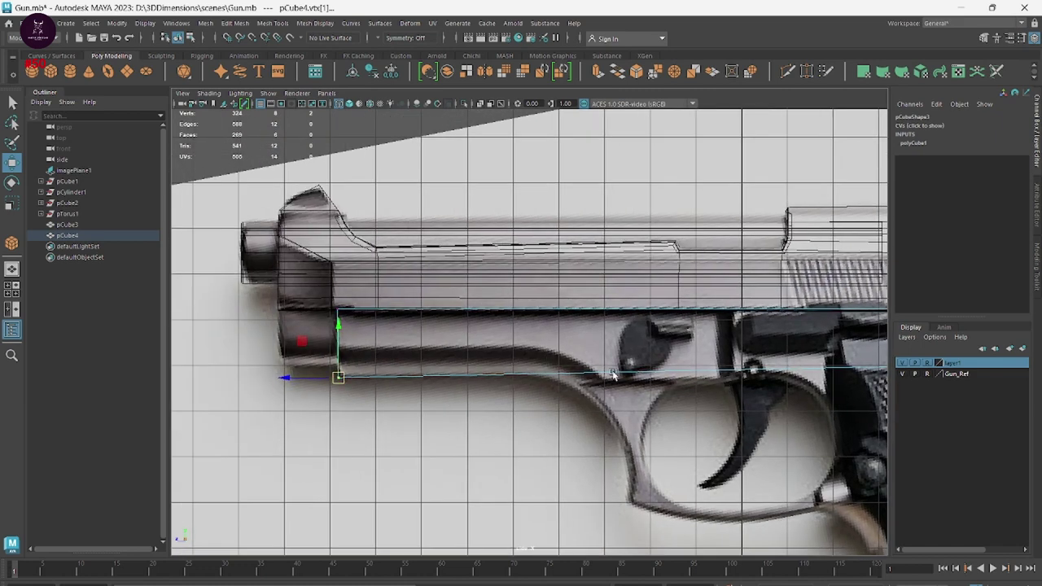
{"action": "right_click", "coordinate": [651, 316], "text": "shift"}
{"action": "left_click", "coordinate": [607, 315]}
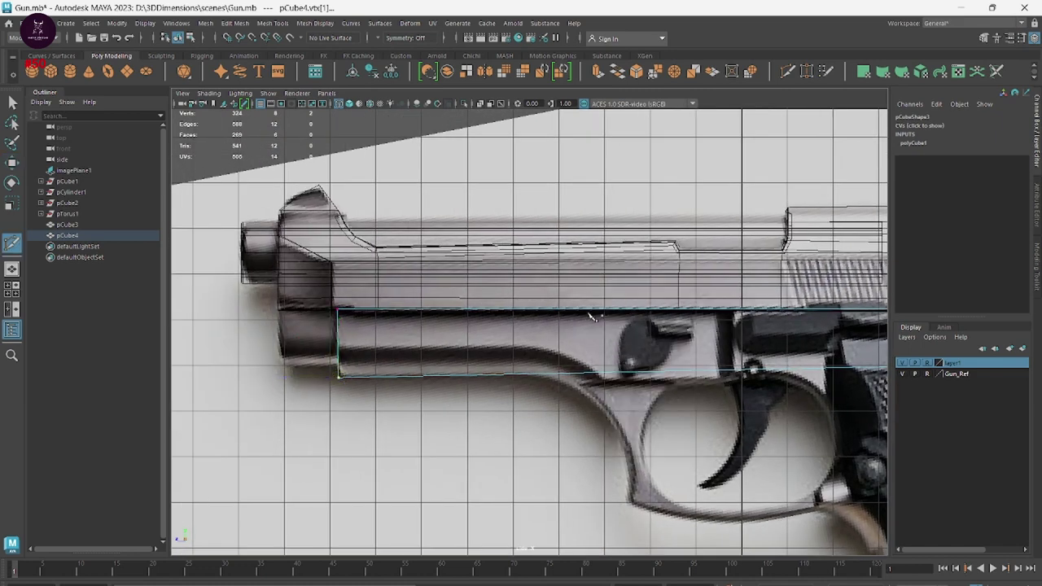
Cut slanted edge splits and three edge loops into pCube4 near the trigger guard
{"action": "left_click", "coordinate": [337, 346]}
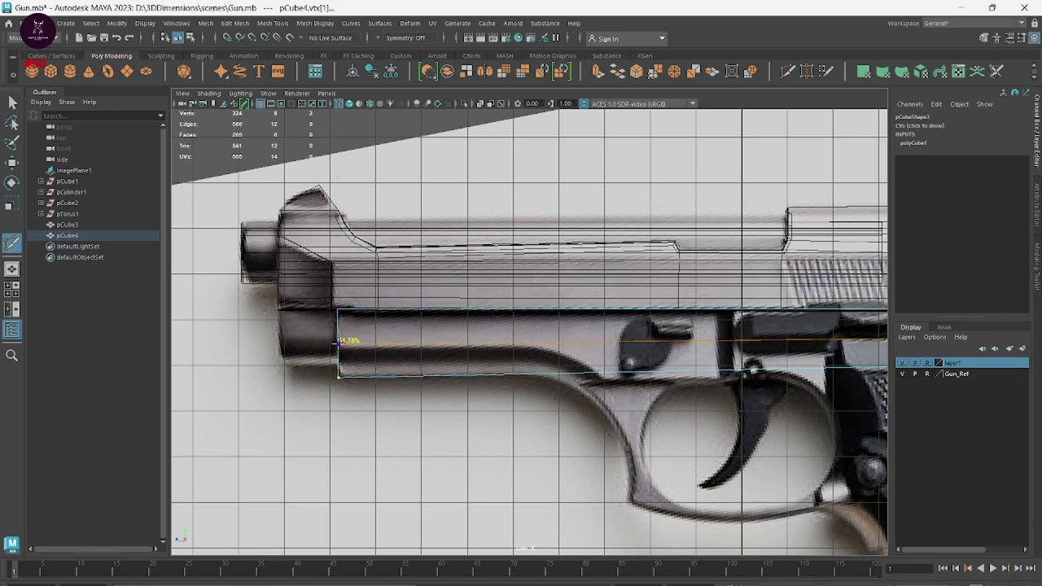
{"action": "key", "text": "Return"}
{"action": "left_click", "coordinate": [543, 374]}
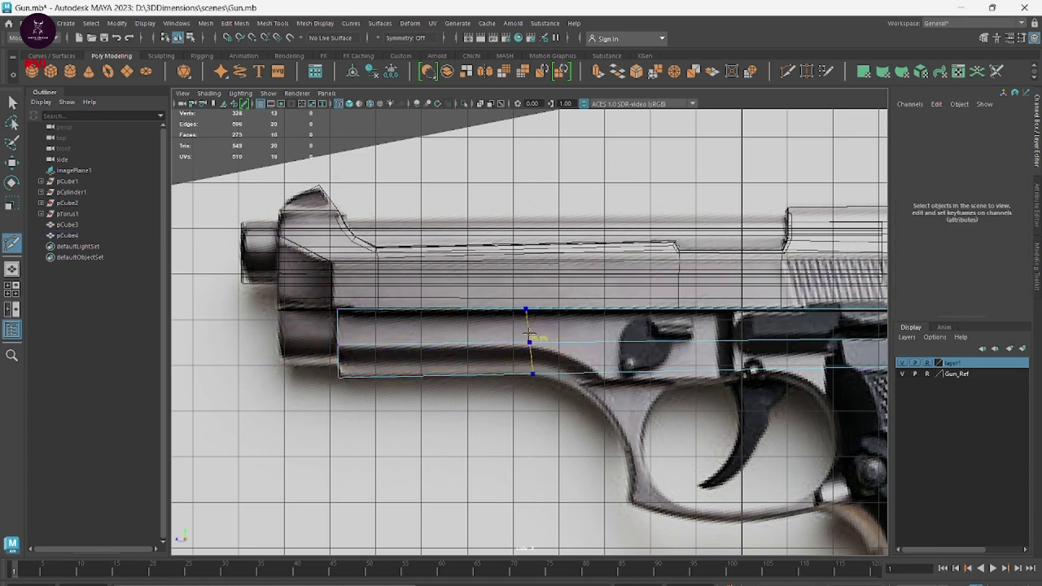
{"action": "left_click", "coordinate": [537, 310]}
{"action": "key", "text": "Return"}
{"action": "left_click", "coordinate": [562, 374]}
{"action": "left_click", "coordinate": [554, 310]}
{"action": "left_click", "coordinate": [553, 342], "text": "ctrl"}
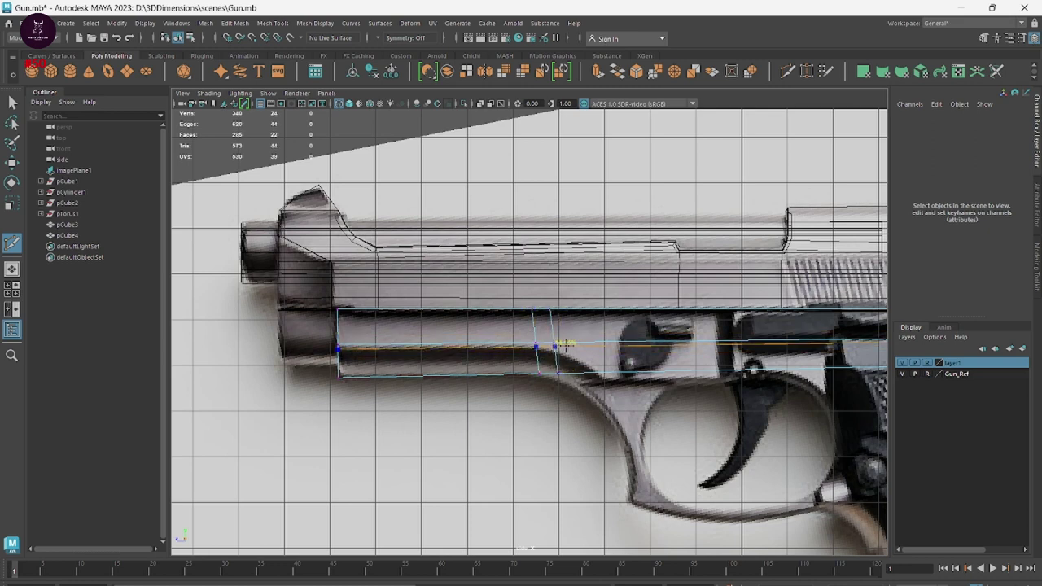
{"action": "left_click", "coordinate": [581, 344], "text": "ctrl"}
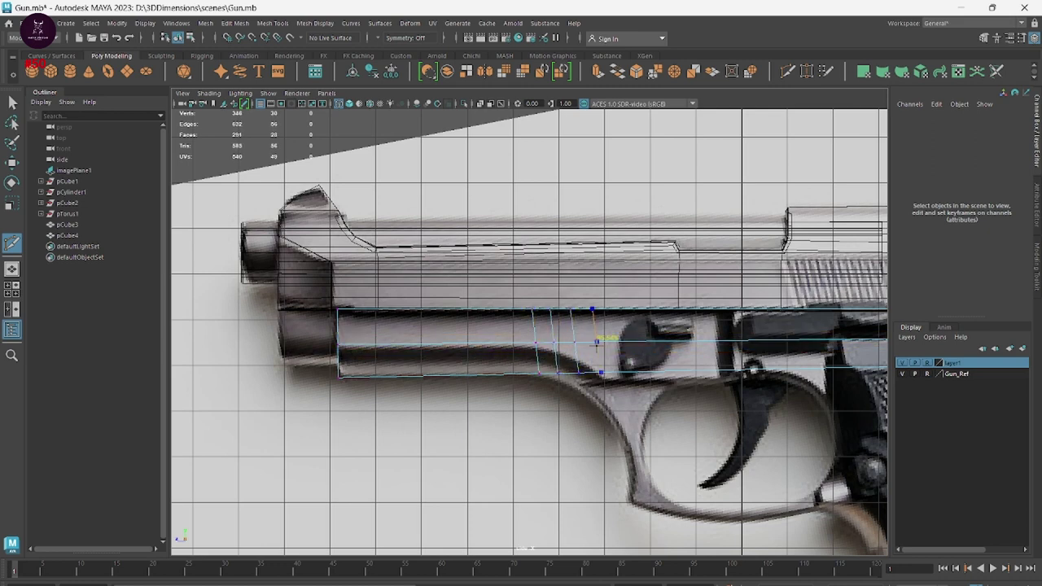
{"action": "left_click", "coordinate": [596, 343], "text": "ctrl"}
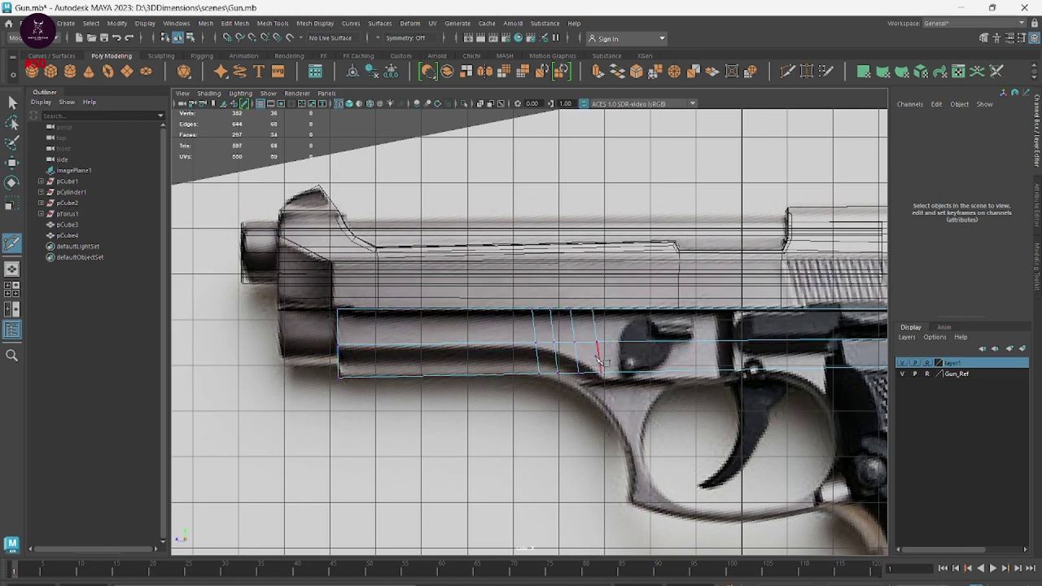
{"action": "mouse_move", "coordinate": [613, 352]}
{"action": "right_mouse_down"}
{"action": "mouse_move", "coordinate": [560, 327]}
{"action": "mouse_move", "coordinate": [826, 518]}
{"action": "mouse_move", "coordinate": [649, 494]}
{"action": "right_mouse_up"}
{"action": "key", "text": "q"}
Switch pCube4 to vertex mode and marquee-select the column of vertices before the trigger guard
{"action": "right_click", "coordinate": [550, 322]}
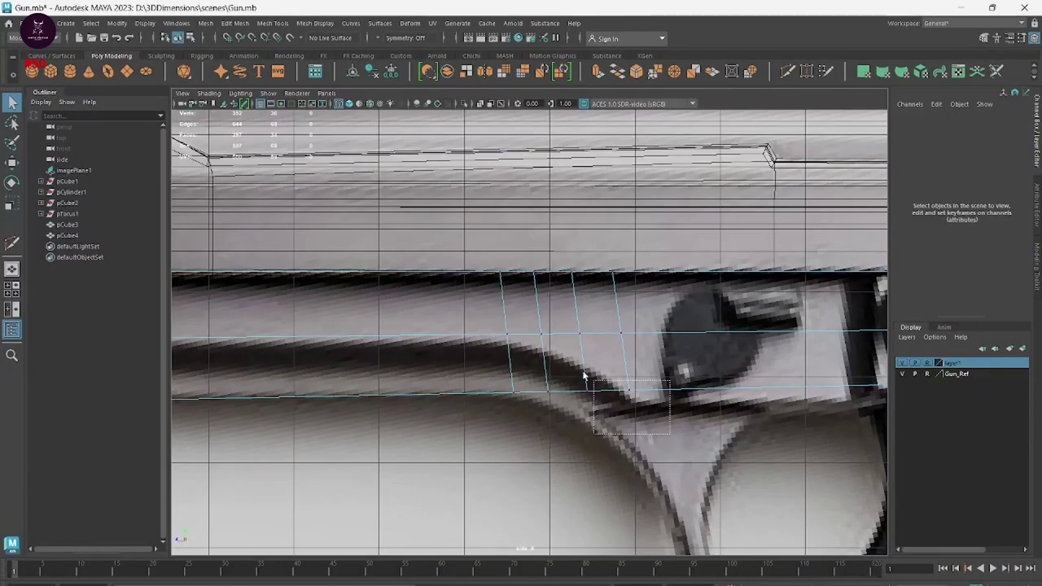
{"action": "right_click_drag", "start_coordinate": [582, 361], "coordinate": [578, 351]}
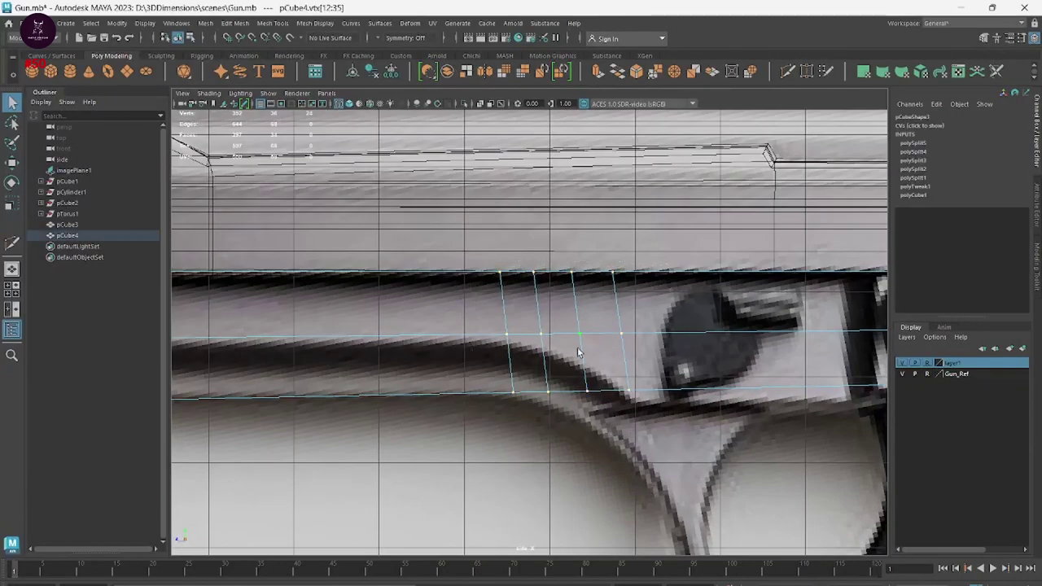
{"action": "left_click", "coordinate": [697, 473]}
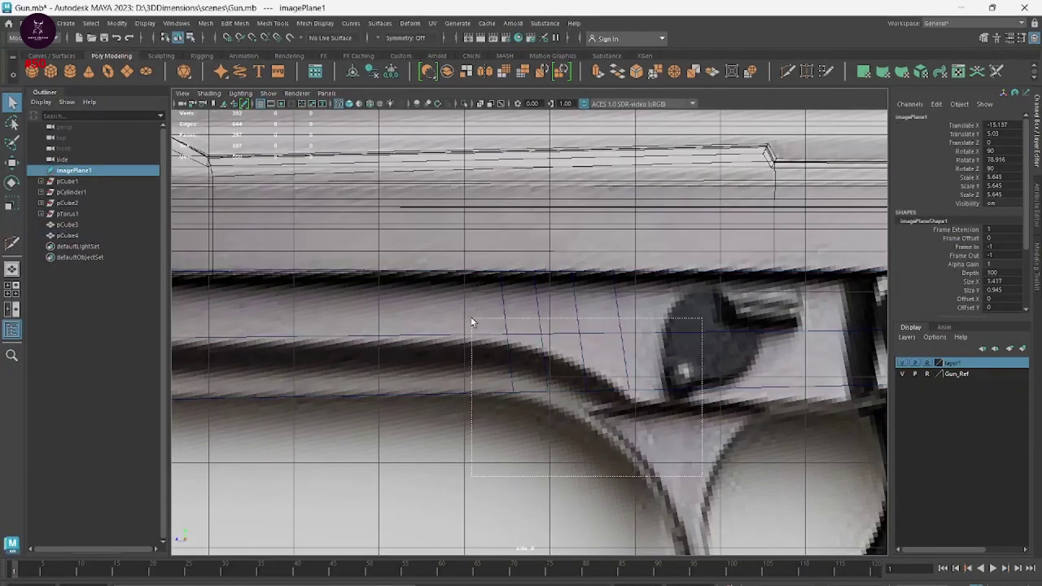
{"action": "left_click", "coordinate": [503, 332]}
{"action": "right_click_drag", "start_coordinate": [531, 329], "coordinate": [431, 311]}
{"action": "left_click_drag", "start_coordinate": [486, 317], "coordinate": [617, 392]}
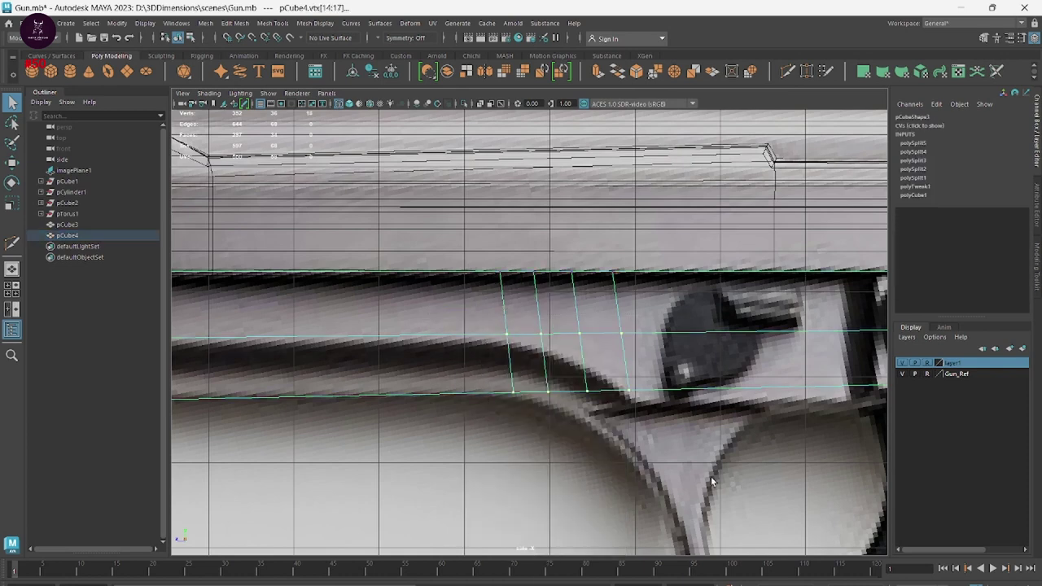
In side view, lower successive vertex columns of the frame so its bottom edge follows the trigger-guard curve
{"action": "key", "text": "w"}
{"action": "left_click", "coordinate": [572, 356]}
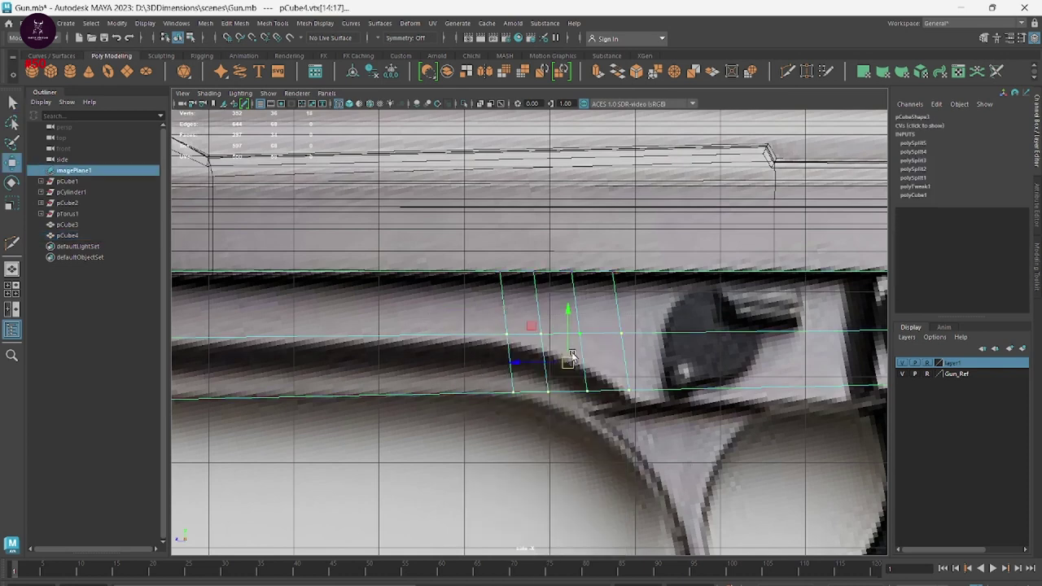
{"action": "left_click", "coordinate": [545, 332]}
{"action": "right_click_drag", "start_coordinate": [544, 319], "coordinate": [488, 316]}
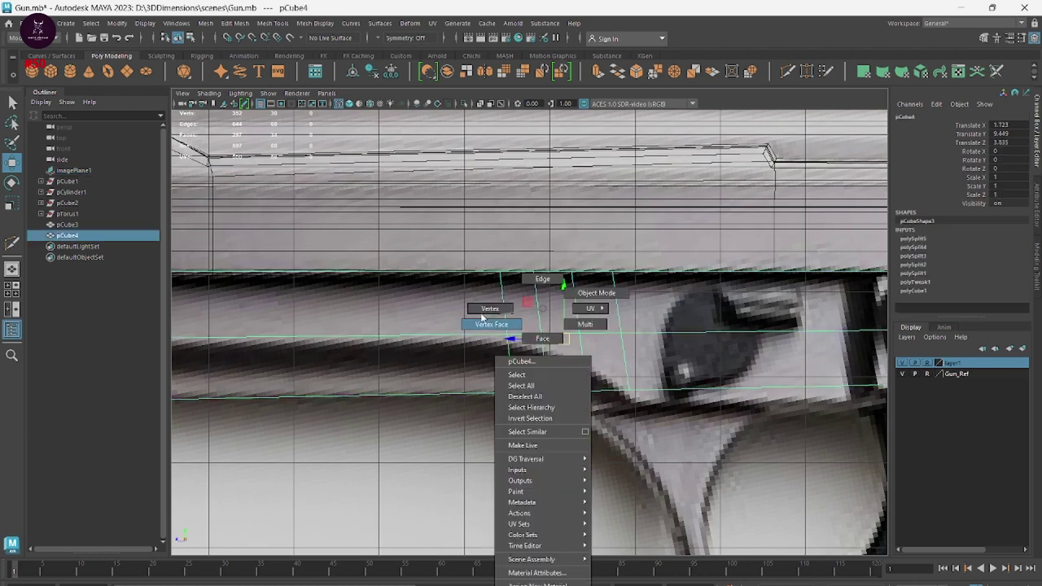
{"action": "left_click_drag", "start_coordinate": [475, 307], "coordinate": [669, 460]}
{"action": "left_click_drag", "start_coordinate": [568, 331], "coordinate": [571, 340]}
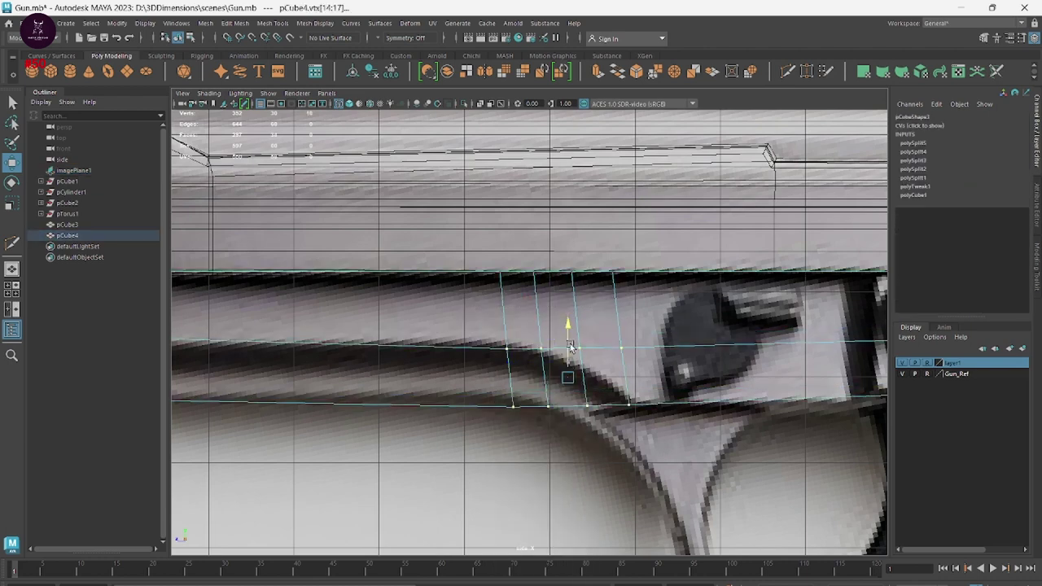
{"action": "left_click_drag", "start_coordinate": [694, 465], "coordinate": [529, 316]}
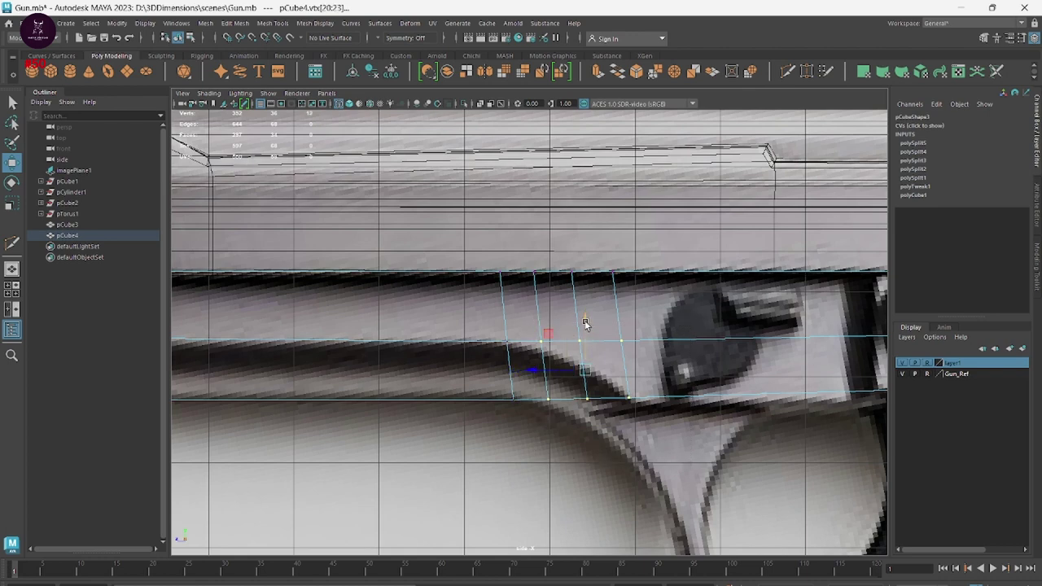
{"action": "left_click_drag", "start_coordinate": [582, 320], "coordinate": [589, 330]}
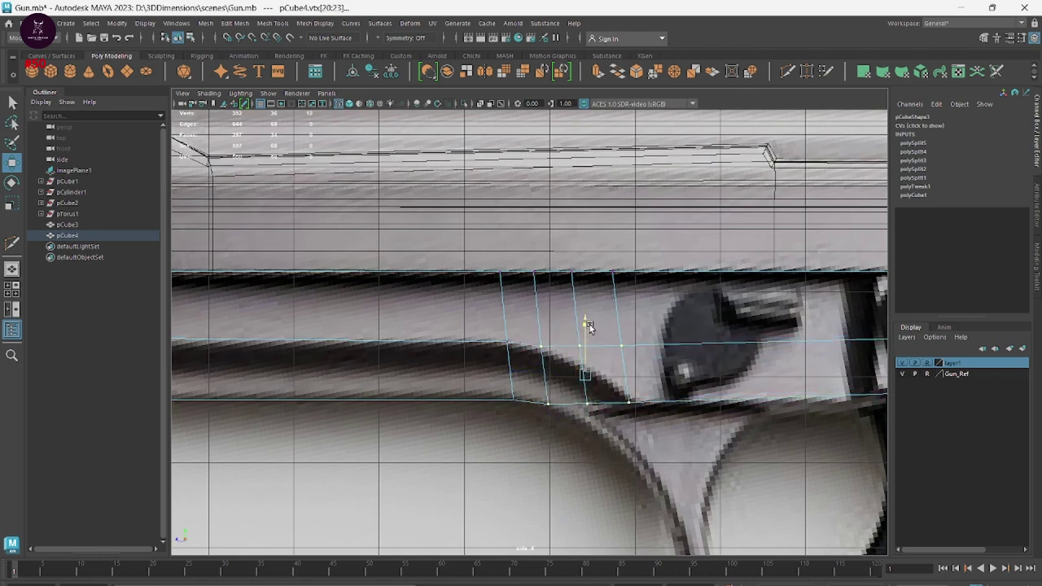
{"action": "mouse_move", "coordinate": [695, 494]}
{"action": "left_mouse_down"}
{"action": "mouse_move", "coordinate": [573, 314]}
{"action": "mouse_move", "coordinate": [610, 338]}
{"action": "left_mouse_up"}
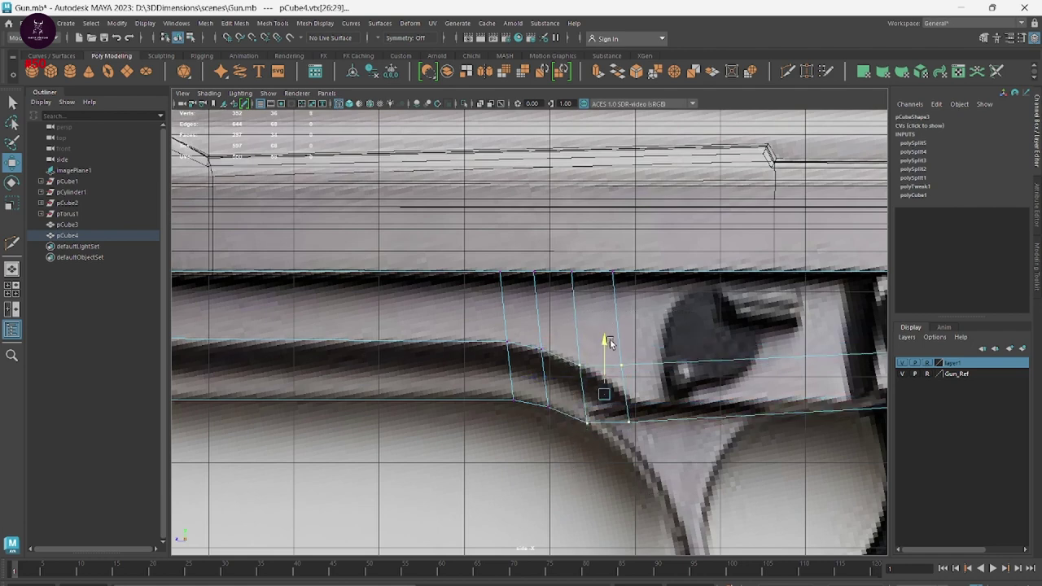
{"action": "mouse_move", "coordinate": [629, 374]}
{"action": "left_mouse_down"}
{"action": "mouse_move", "coordinate": [616, 332]}
{"action": "mouse_move", "coordinate": [630, 389]}
{"action": "left_mouse_up"}
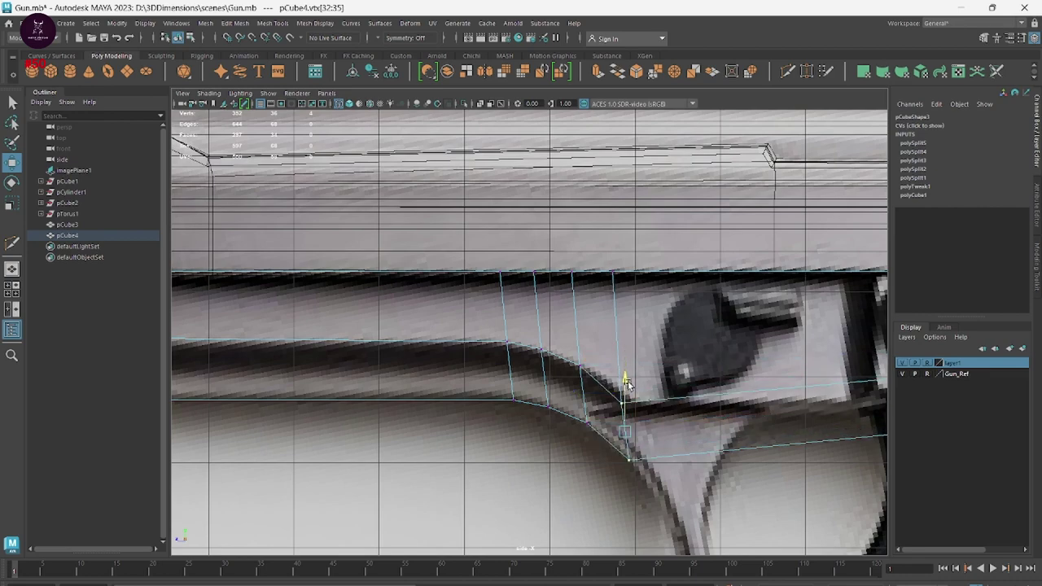
{"action": "middle_click_drag", "start_coordinate": [629, 388], "coordinate": [556, 399], "text": "alt"}
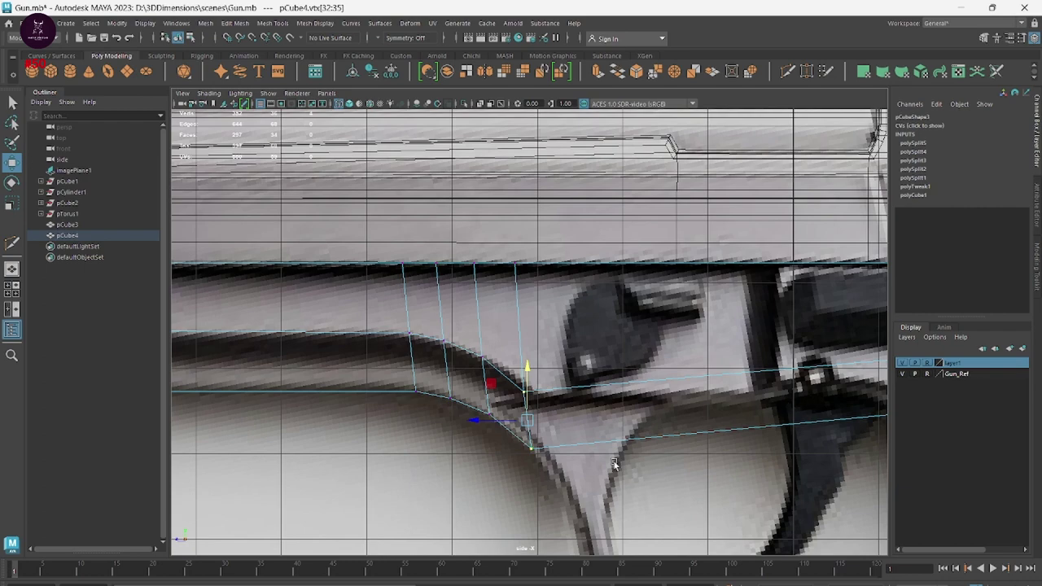
{"action": "mouse_move", "coordinate": [583, 467]}
{"action": "left_mouse_down"}
{"action": "mouse_move", "coordinate": [491, 425]}
{"action": "mouse_move", "coordinate": [538, 350]}
{"action": "left_mouse_up"}
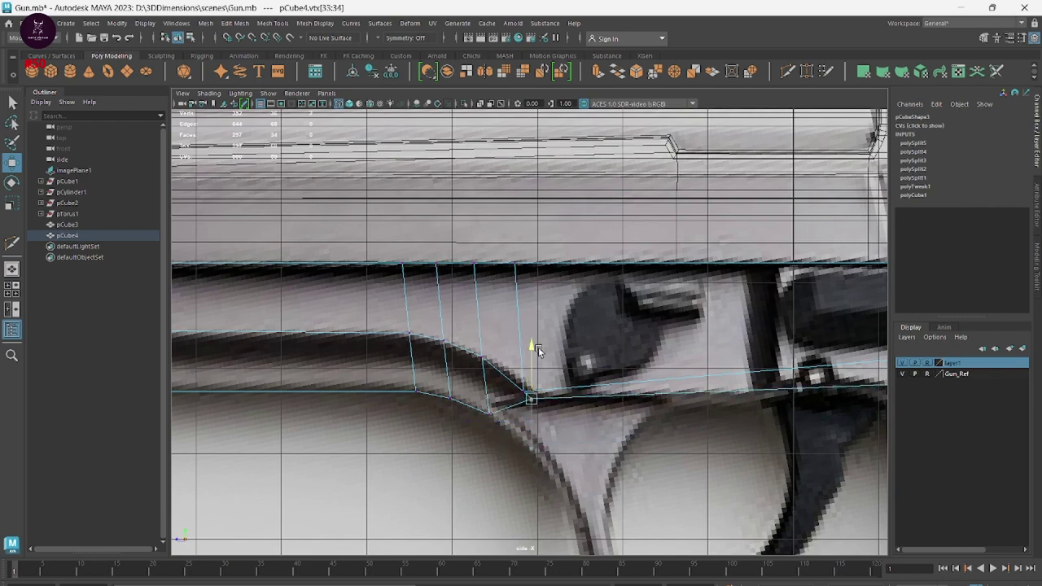
Move the guard-corner vertices onto the reference's trigger-guard corner
{"action": "right_click_drag", "start_coordinate": [538, 371], "coordinate": [754, 510], "text": "alt"}
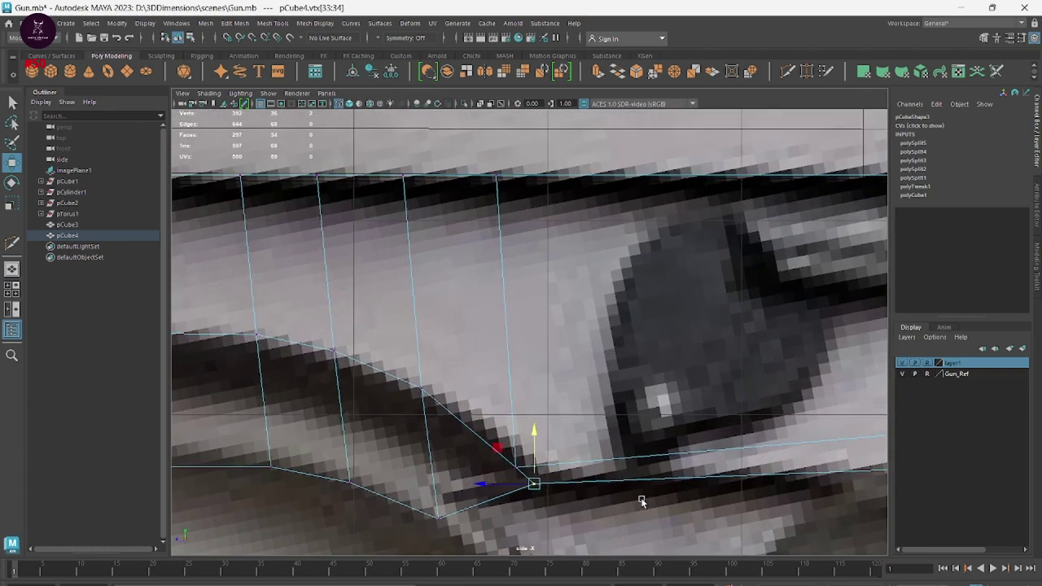
{"action": "left_click_drag", "start_coordinate": [541, 483], "coordinate": [624, 390], "text": "alt"}
{"action": "left_click", "coordinate": [511, 370]}
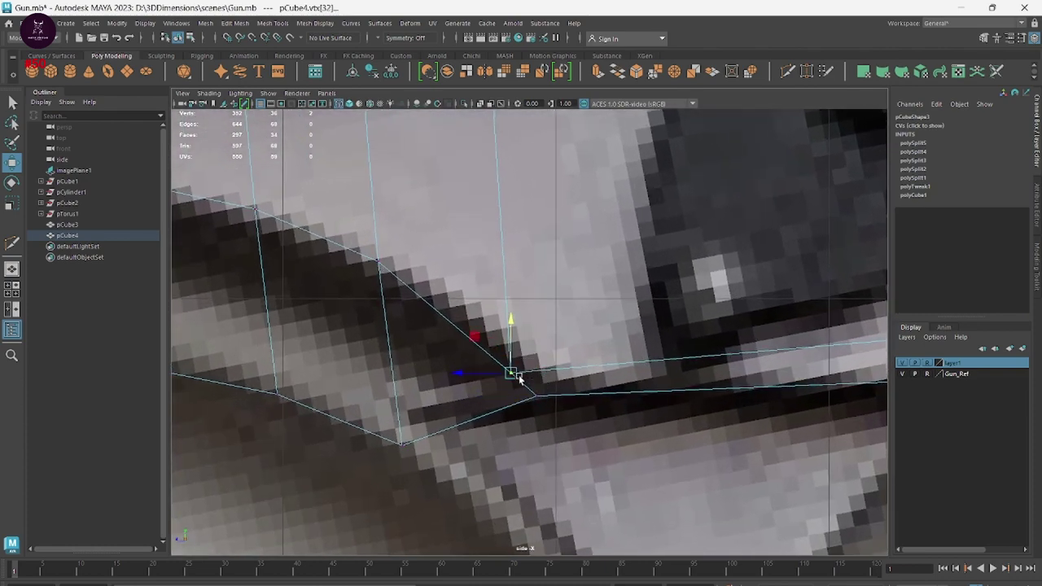
{"action": "left_click_drag", "start_coordinate": [512, 372], "coordinate": [547, 378]}
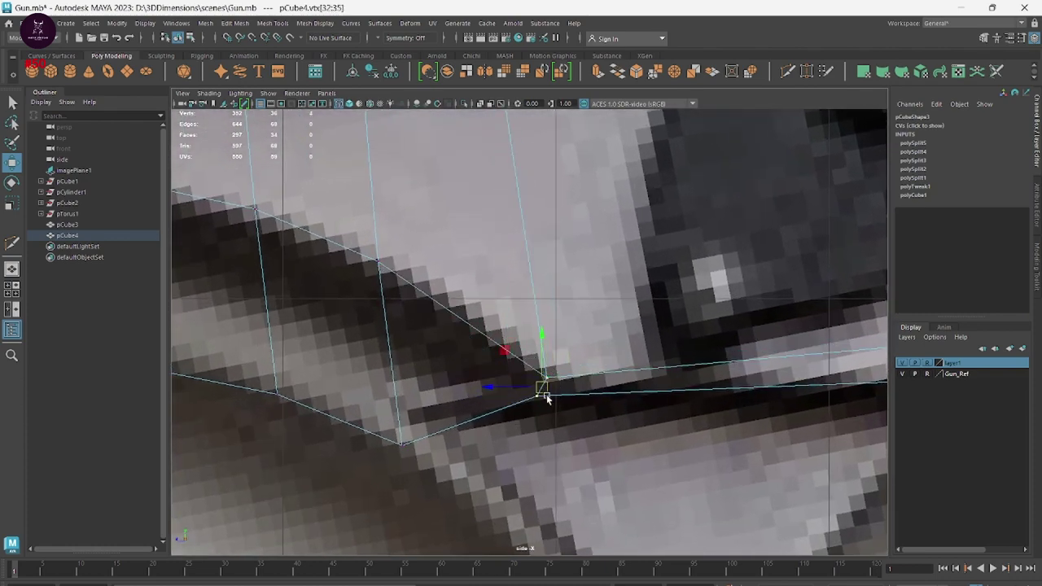
{"action": "left_click", "coordinate": [562, 405]}
{"action": "left_click", "coordinate": [521, 376]}
{"action": "right_click_drag", "start_coordinate": [538, 396], "coordinate": [489, 310]}
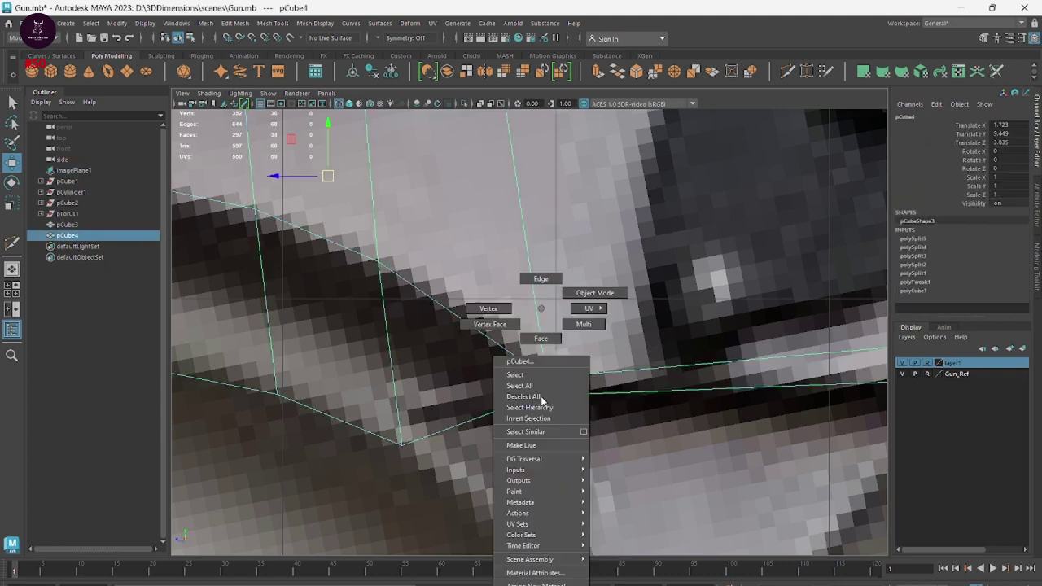
{"action": "left_click_drag", "start_coordinate": [504, 358], "coordinate": [550, 453]}
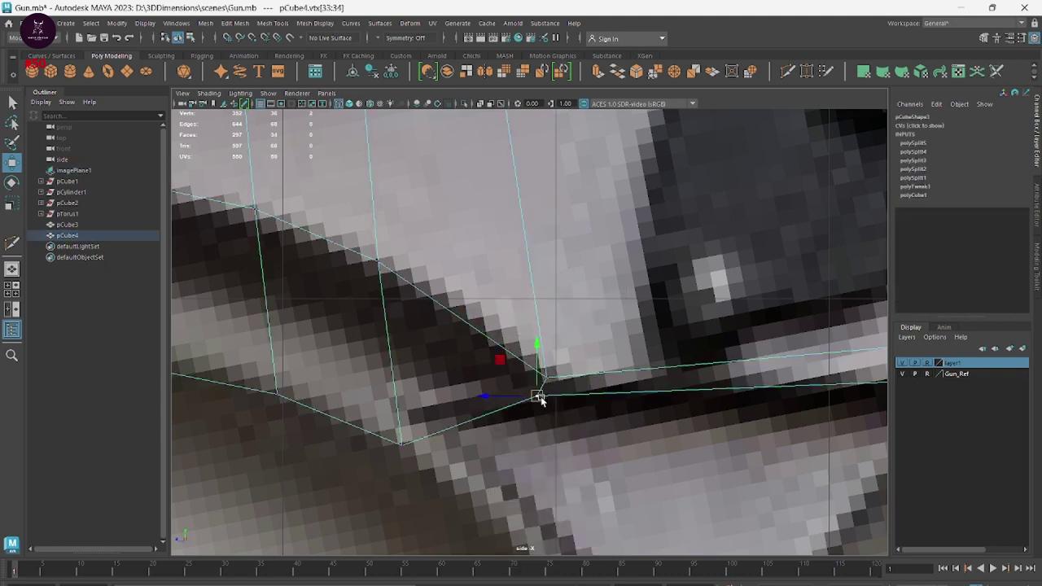
{"action": "left_click_drag", "start_coordinate": [516, 387], "coordinate": [708, 445]}
Pull the frame's rear vertex onto the grip corner in the reference
{"action": "scroll", "coordinate": [383, 391], "scroll_direction": "down", "scroll_amount": 3}
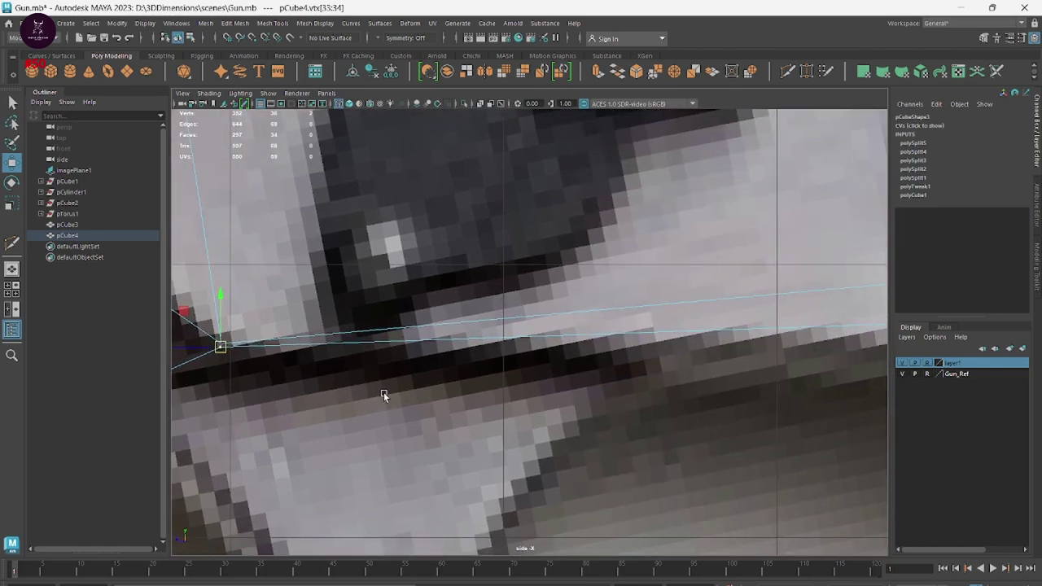
{"action": "scroll", "coordinate": [458, 379], "scroll_direction": "down", "scroll_amount": 5}
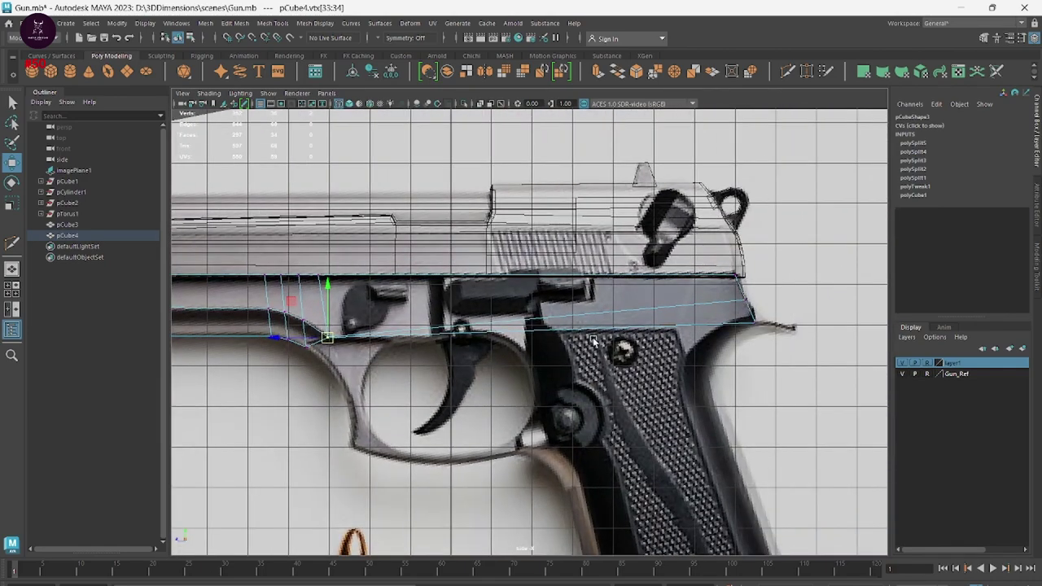
{"action": "scroll", "coordinate": [593, 342], "scroll_direction": "up", "scroll_amount": 2}
{"action": "scroll", "coordinate": [659, 338], "scroll_direction": "up", "scroll_amount": 2}
{"action": "scroll", "coordinate": [727, 343], "scroll_direction": "up", "scroll_amount": 2}
{"action": "scroll", "coordinate": [703, 264], "scroll_direction": "up", "scroll_amount": 4}
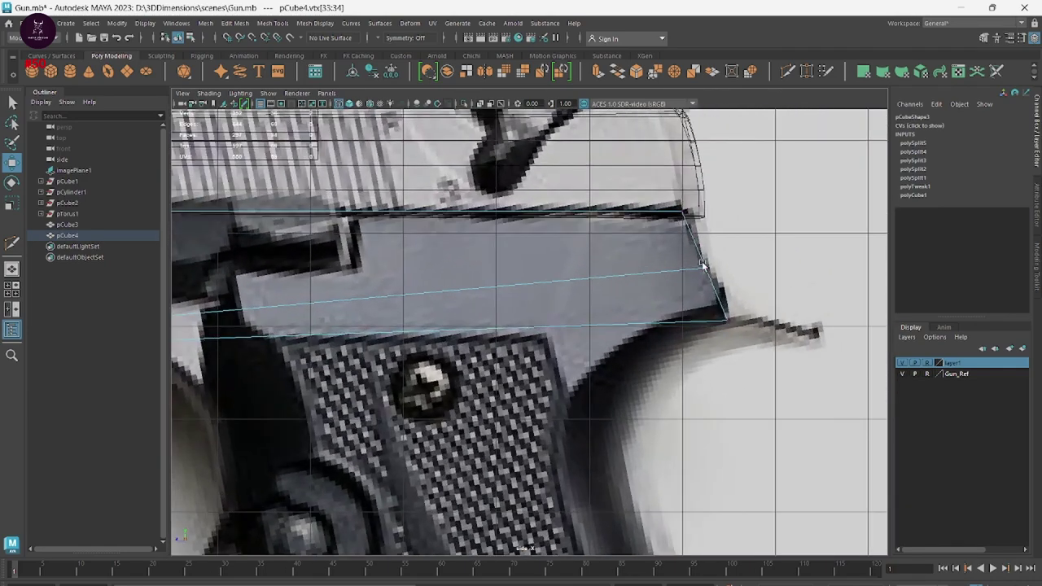
{"action": "left_click_drag", "start_coordinate": [705, 268], "coordinate": [727, 318]}
In the enlarged perspective view, merge the stray vertex at the frame's underside bend into its neighbour
{"action": "key", "text": "space"}
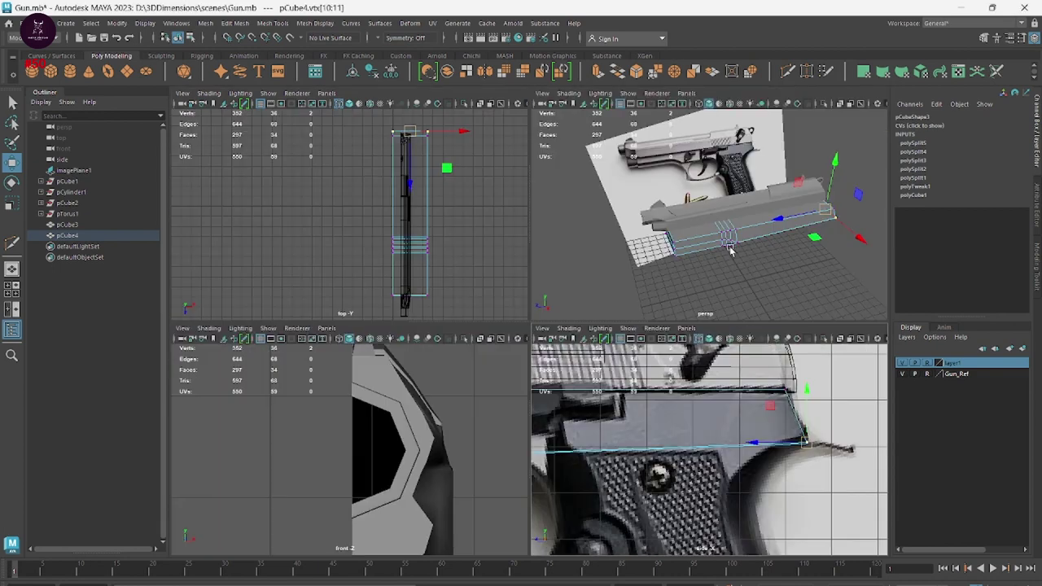
{"action": "key", "text": "space"}
{"action": "scroll", "coordinate": [725, 357], "scroll_direction": "up", "scroll_amount": 3}
{"action": "scroll", "coordinate": [693, 421], "scroll_direction": "up", "scroll_amount": 3}
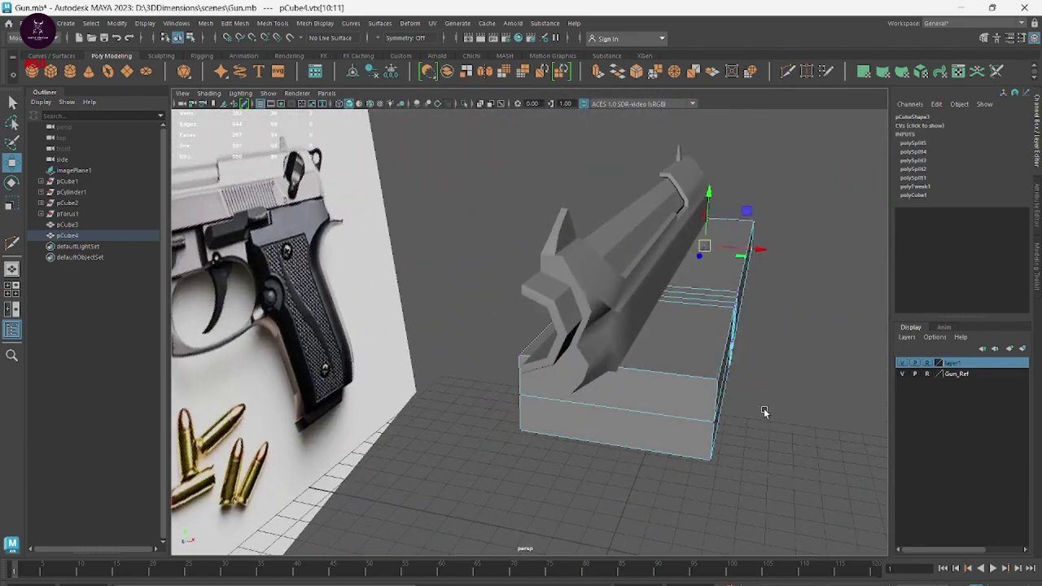
{"action": "mouse_move", "coordinate": [693, 421]}
{"action": "left_mouse_down", "text": "alt"}
{"action": "mouse_move", "coordinate": [356, 415]}
{"action": "mouse_move", "coordinate": [506, 381]}
{"action": "mouse_move", "coordinate": [494, 347]}
{"action": "mouse_move", "coordinate": [453, 304]}
{"action": "mouse_move", "coordinate": [477, 354]}
{"action": "mouse_move", "coordinate": [595, 363]}
{"action": "mouse_move", "coordinate": [954, 303]}
{"action": "left_mouse_up", "text": "alt"}
{"action": "mouse_move", "coordinate": [545, 311]}
{"action": "left_mouse_down", "text": "alt"}
{"action": "mouse_move", "coordinate": [786, 448]}
{"action": "mouse_move", "coordinate": [787, 280]}
{"action": "left_mouse_up", "text": "alt"}
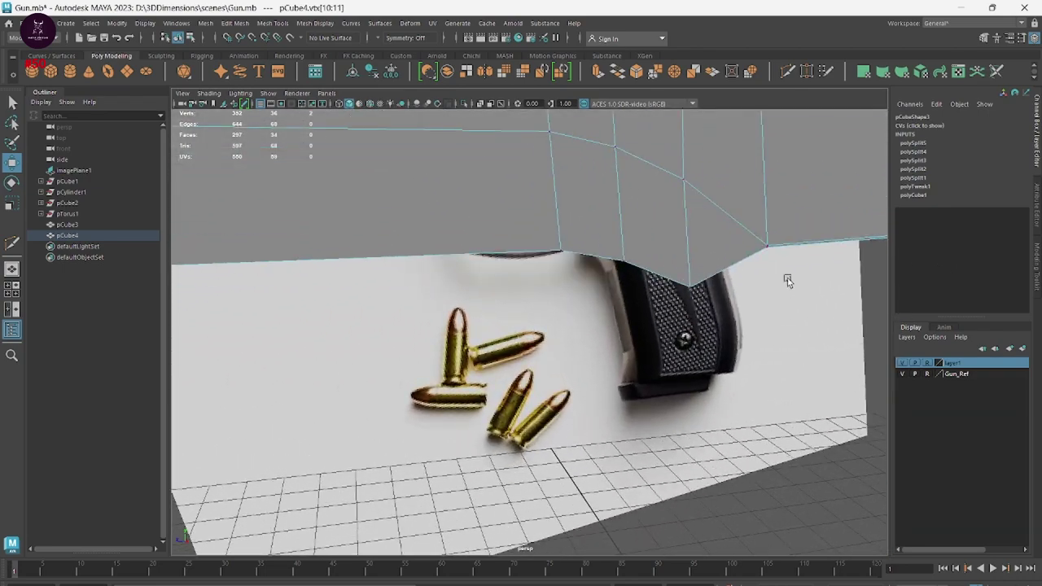
{"action": "scroll", "coordinate": [785, 258], "scroll_direction": "up", "scroll_amount": 3}
{"action": "scroll", "coordinate": [819, 302], "scroll_direction": "up", "scroll_amount": 3}
{"action": "scroll", "coordinate": [598, 314], "scroll_direction": "up", "scroll_amount": 3}
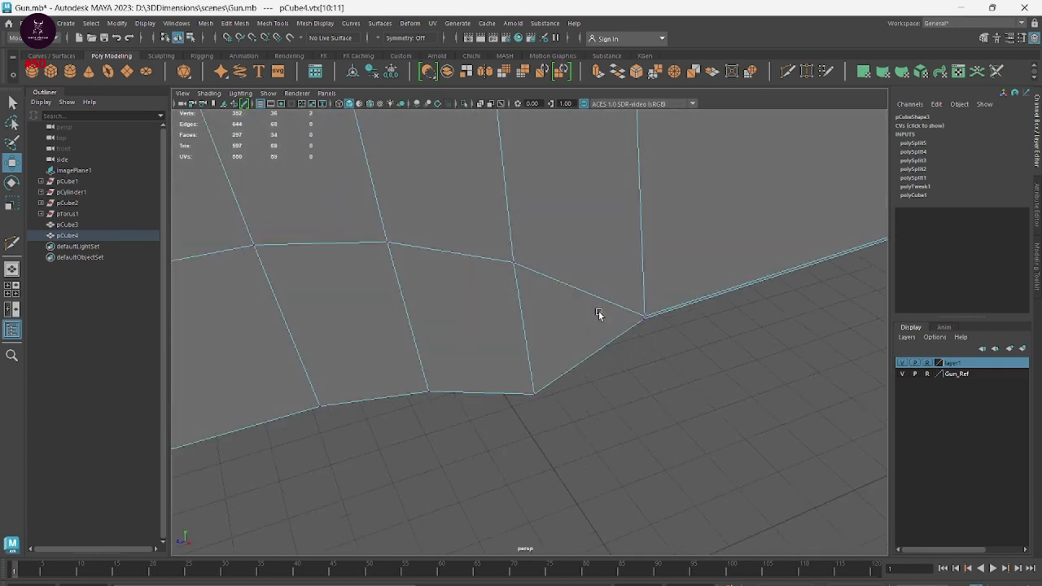
{"action": "right_click_drag", "start_coordinate": [616, 291], "coordinate": [616, 293]}
{"action": "left_click_drag", "start_coordinate": [680, 358], "coordinate": [635, 306]}
{"action": "right_click_drag", "start_coordinate": [656, 294], "coordinate": [657, 180], "text": "shift"}
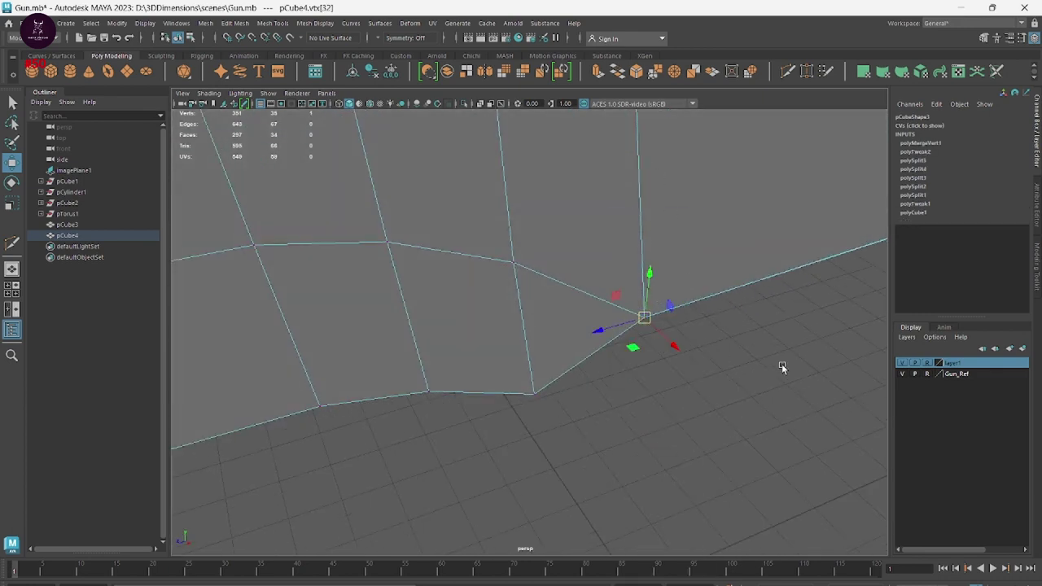
{"action": "left_click_drag", "start_coordinate": [782, 364], "coordinate": [193, 494], "text": "alt"}
Merge the other doubled corner vertex under the trigger-guard bend
{"action": "mouse_move", "coordinate": [667, 235]}
{"action": "left_mouse_down", "text": "alt"}
{"action": "mouse_move", "coordinate": [287, 407]}
{"action": "mouse_move", "coordinate": [739, 274]}
{"action": "mouse_move", "coordinate": [282, 409]}
{"action": "left_mouse_up", "text": "alt"}
{"action": "left_click_drag", "start_coordinate": [777, 362], "coordinate": [643, 279]}
{"action": "right_click_drag", "start_coordinate": [643, 279], "coordinate": [651, 186], "text": "shift"}
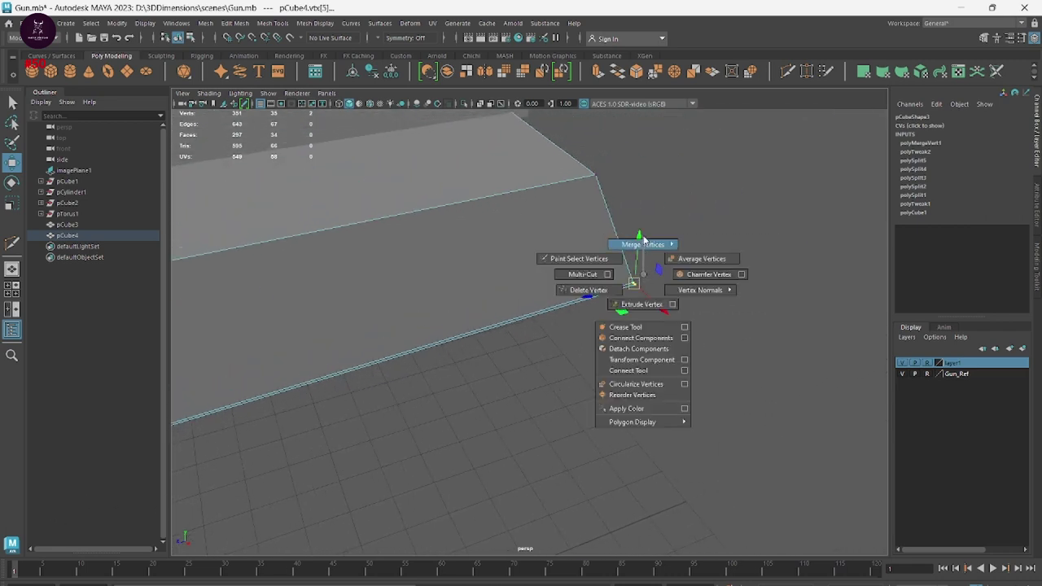
{"action": "mouse_move", "coordinate": [709, 348]}
{"action": "left_mouse_down", "text": "alt"}
{"action": "mouse_move", "coordinate": [497, 286]}
{"action": "mouse_move", "coordinate": [771, 192]}
{"action": "left_mouse_up", "text": "alt"}
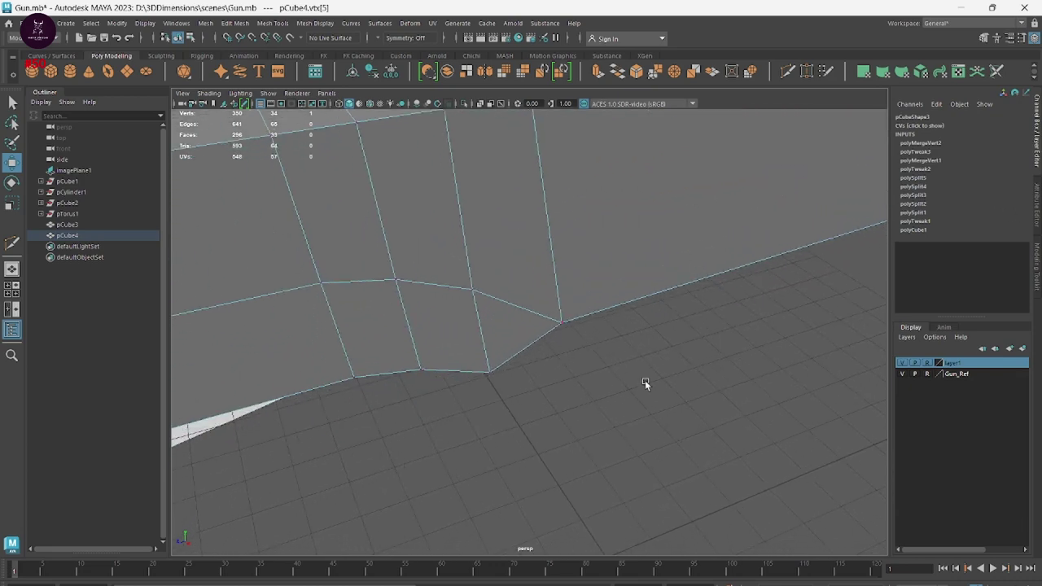
Return to the side reference view, check the frame toward the trigger and grip, and restore four views
{"action": "key", "text": "space"}
{"action": "key", "text": "space"}
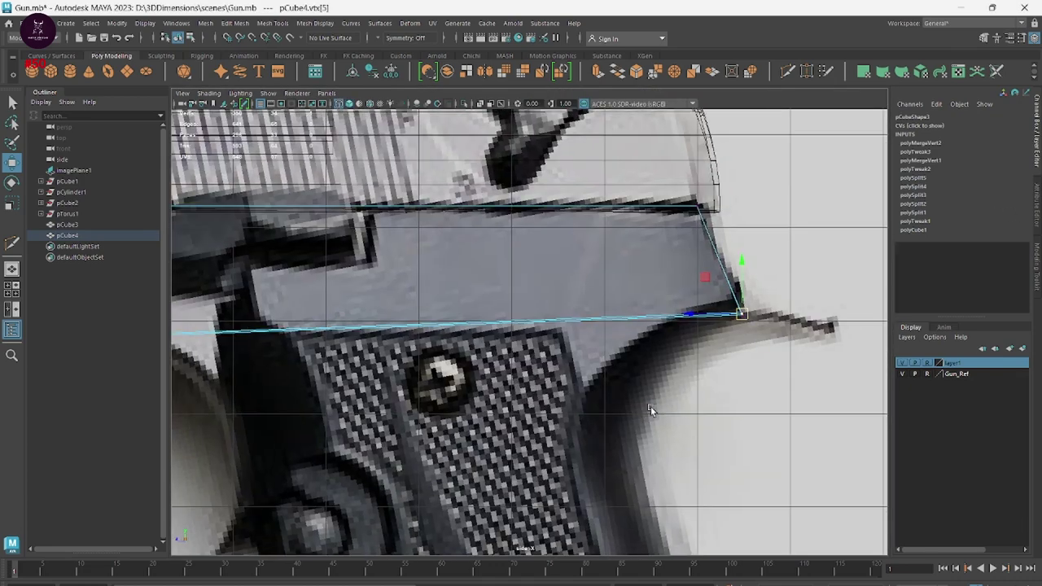
{"action": "scroll", "coordinate": [650, 407], "scroll_direction": "down", "scroll_amount": 3}
{"action": "scroll", "coordinate": [486, 340], "scroll_direction": "down", "scroll_amount": 2}
{"action": "middle_click_drag", "start_coordinate": [550, 329], "coordinate": [755, 377], "text": "alt"}
{"action": "scroll", "coordinate": [534, 357], "scroll_direction": "up", "scroll_amount": 4}
{"action": "left_click_drag", "start_coordinate": [582, 343], "coordinate": [559, 353], "text": "alt"}
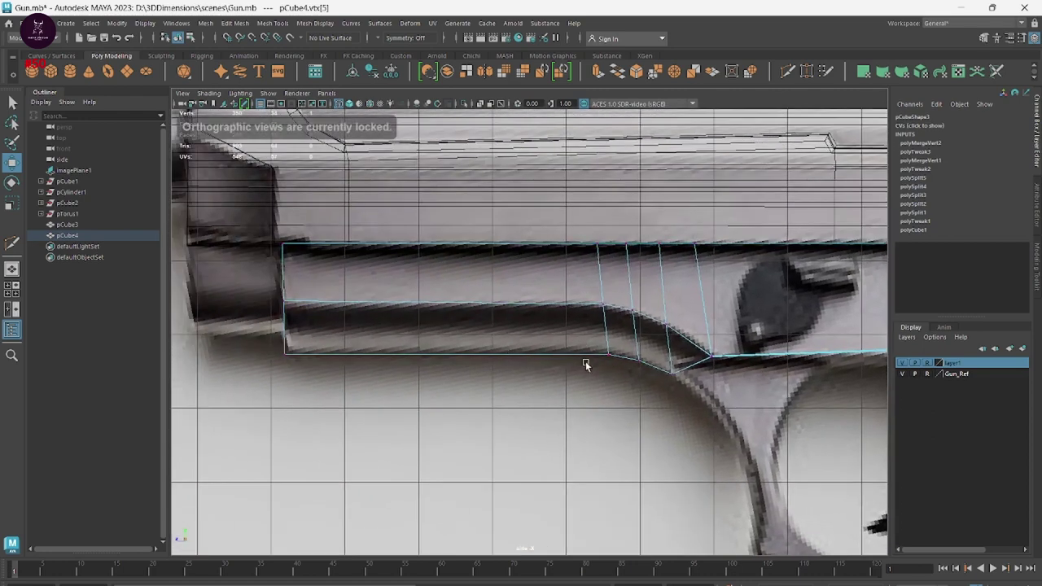
{"action": "mouse_move", "coordinate": [700, 340]}
{"action": "middle_mouse_down", "text": "alt"}
{"action": "mouse_move", "coordinate": [676, 342]}
{"action": "mouse_move", "coordinate": [627, 391]}
{"action": "mouse_move", "coordinate": [441, 408]}
{"action": "middle_mouse_up", "text": "alt"}
{"action": "key", "text": "space"}
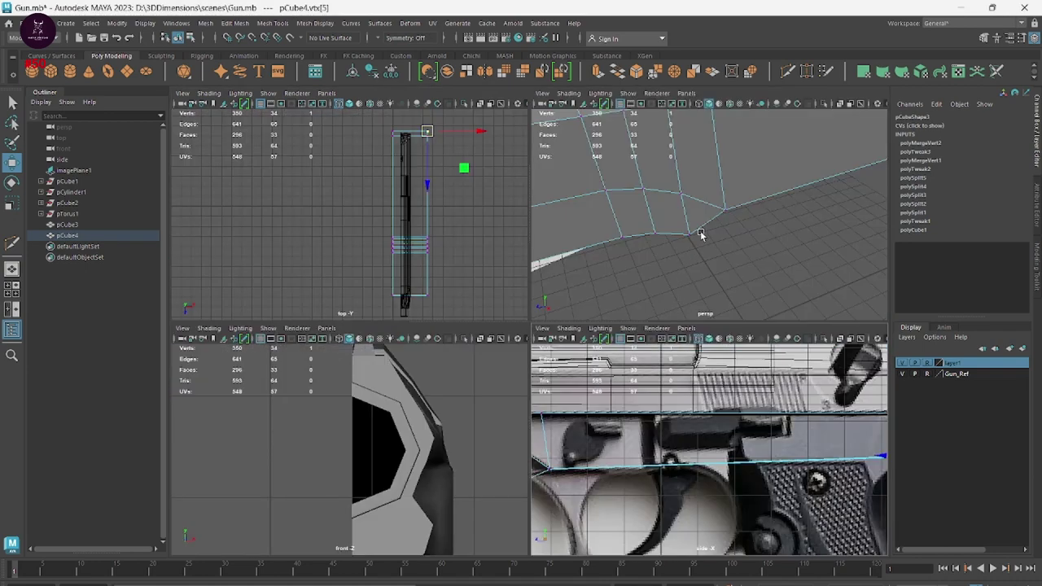
Multi-Cut a new edge line across the box and delete the faces to its left
{"action": "key", "text": "space"}
{"action": "mouse_move", "coordinate": [709, 297]}
{"action": "left_mouse_down", "text": "alt"}
{"action": "mouse_move", "coordinate": [396, 356]}
{"action": "mouse_move", "coordinate": [461, 326]}
{"action": "left_mouse_up", "text": "alt"}
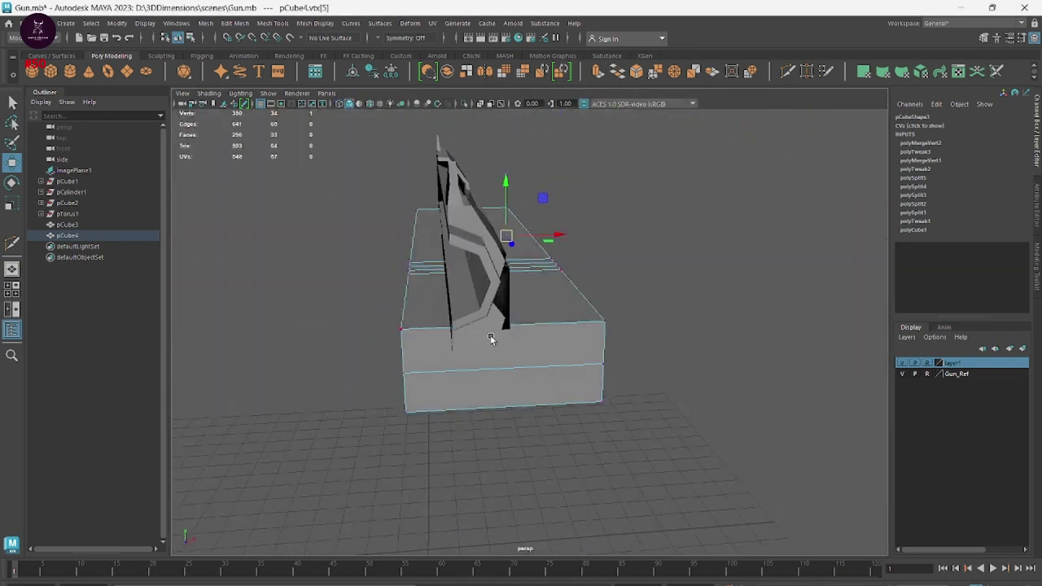
{"action": "right_click", "coordinate": [529, 321]}
{"action": "mouse_move", "coordinate": [530, 321]}
{"action": "right_mouse_down"}
{"action": "mouse_move", "coordinate": [477, 308]}
{"action": "mouse_move", "coordinate": [471, 323]}
{"action": "right_mouse_up"}
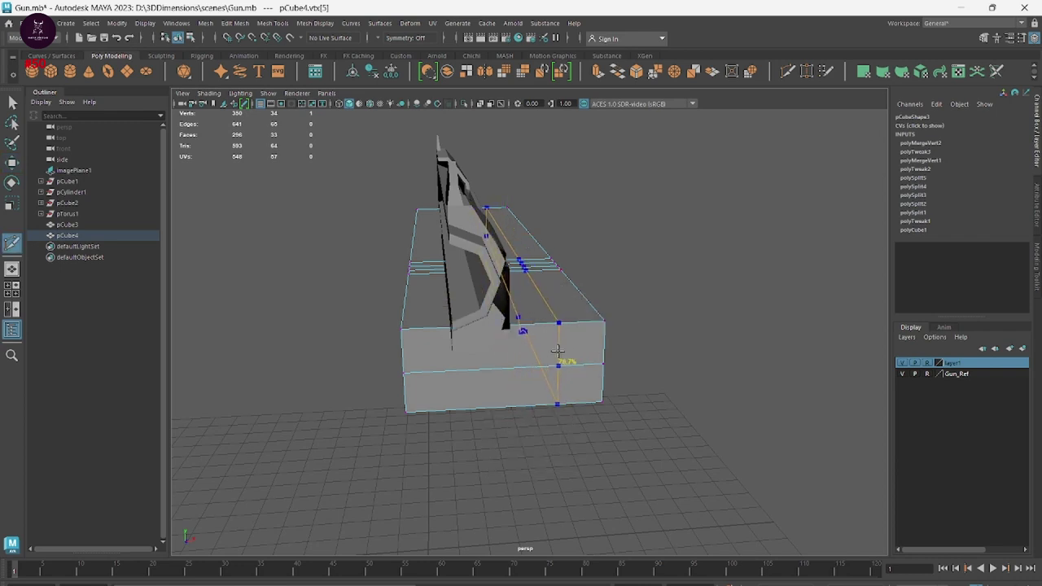
{"action": "right_click_drag", "start_coordinate": [563, 308], "coordinate": [555, 335]}
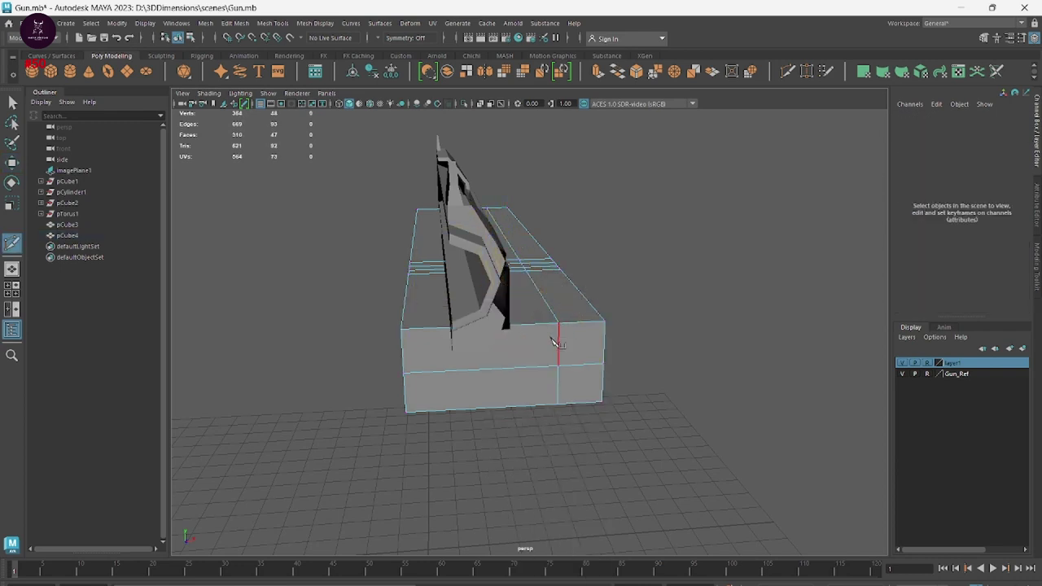
{"action": "key", "text": "q"}
{"action": "left_click_drag", "start_coordinate": [400, 121], "coordinate": [445, 503]}
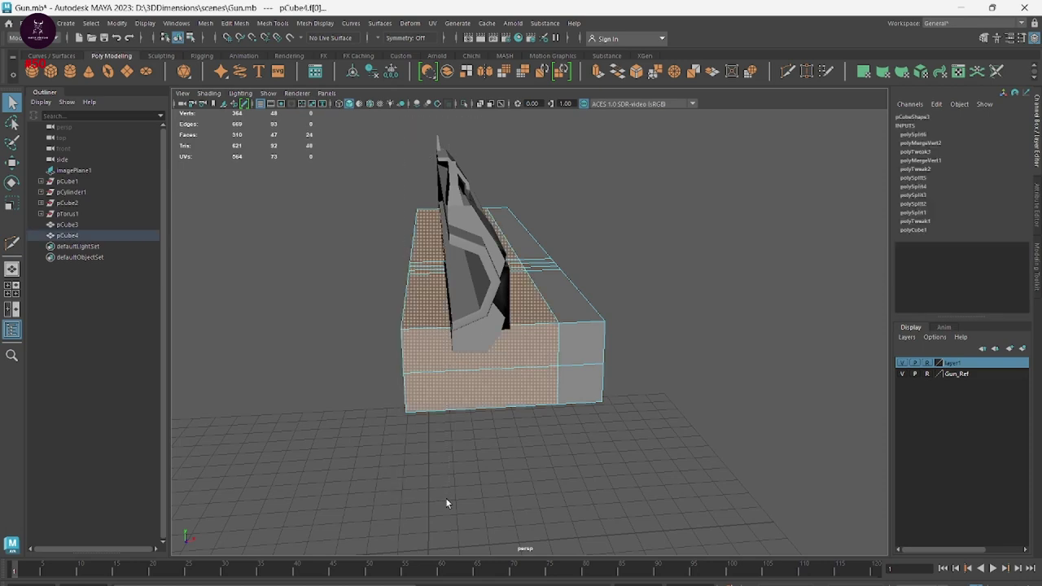
{"action": "key", "text": "Delete"}
Select the long lower side face and small bent face, test sliding them left, then undo
{"action": "mouse_move", "coordinate": [558, 429]}
{"action": "left_mouse_down", "text": "alt"}
{"action": "mouse_move", "coordinate": [602, 381]}
{"action": "mouse_move", "coordinate": [500, 432]}
{"action": "mouse_move", "coordinate": [493, 420]}
{"action": "left_mouse_up", "text": "alt"}
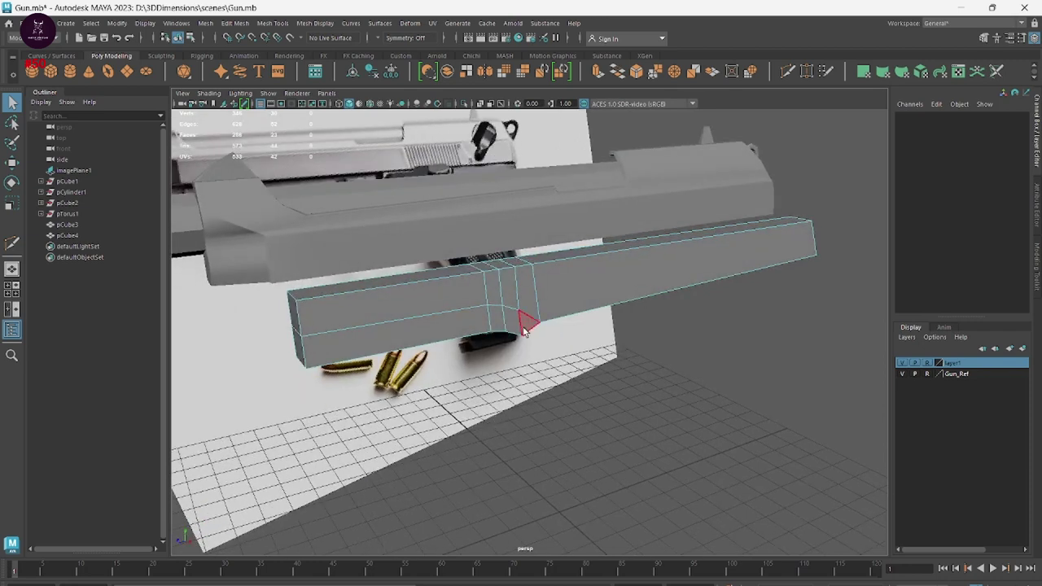
{"action": "scroll", "coordinate": [455, 332], "scroll_direction": "up", "scroll_amount": 3}
{"action": "left_click", "coordinate": [407, 322]}
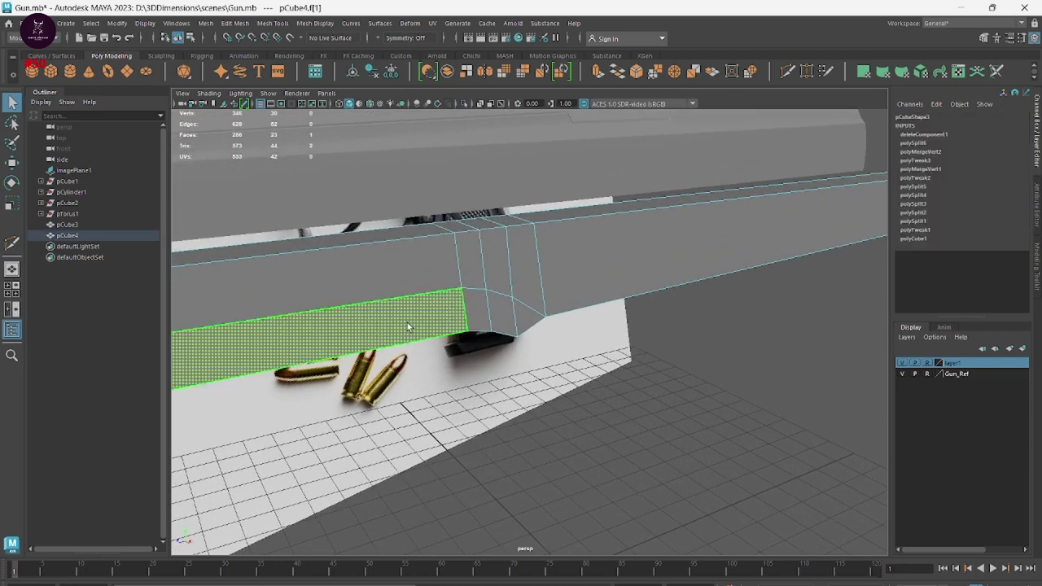
{"action": "left_click", "coordinate": [499, 324], "text": "shift"}
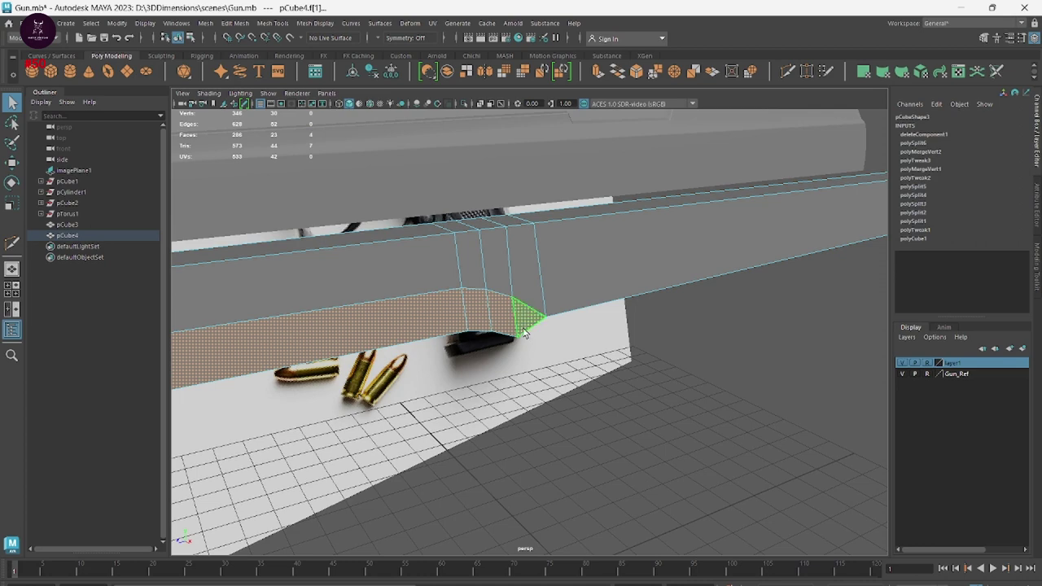
{"action": "left_click_drag", "start_coordinate": [499, 324], "coordinate": [594, 379], "text": "alt"}
{"action": "key", "text": "w"}
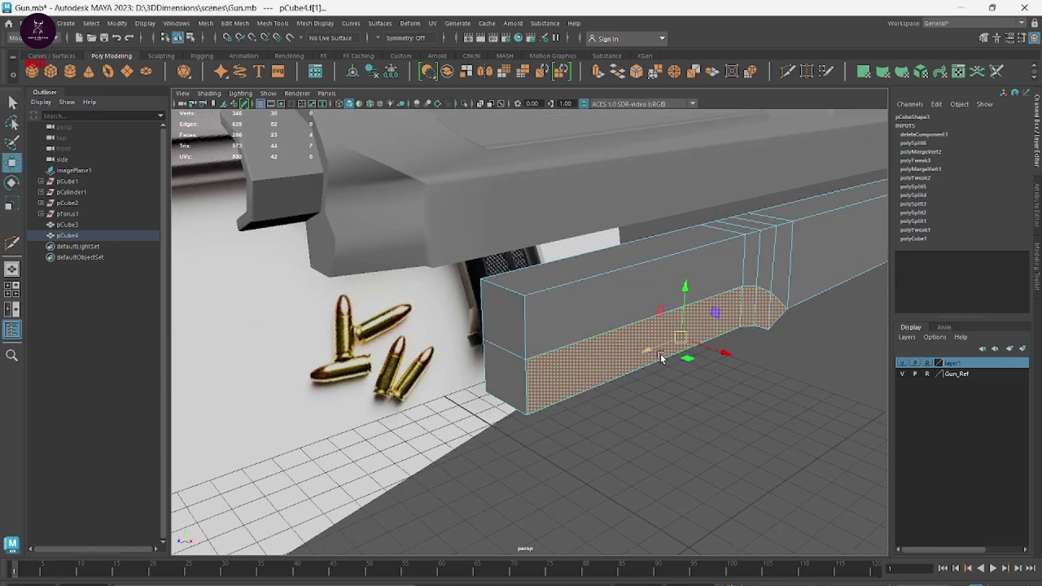
{"action": "left_click_drag", "start_coordinate": [722, 354], "coordinate": [708, 352]}
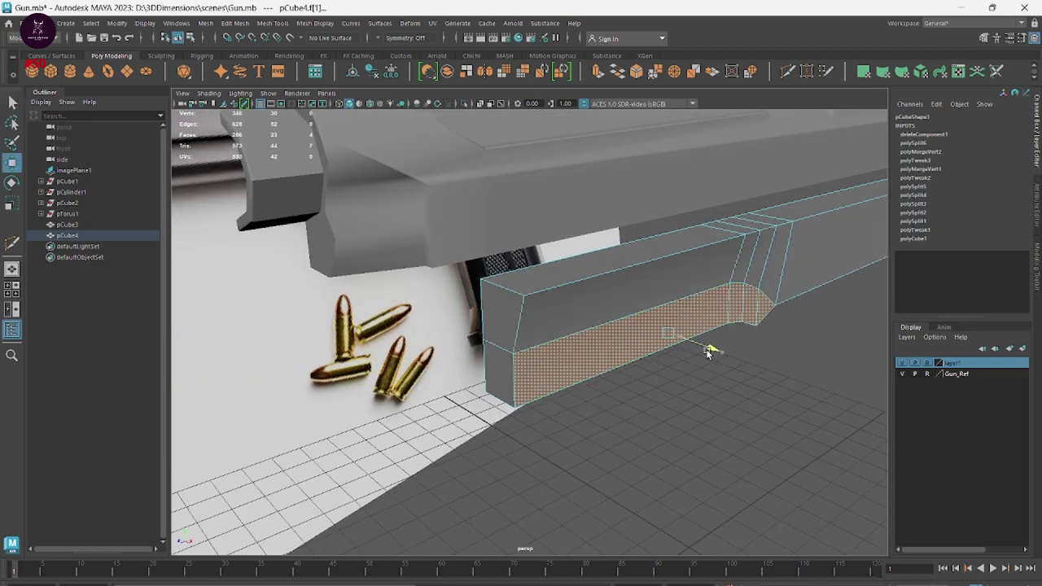
{"action": "key", "text": "ctrl+z"}
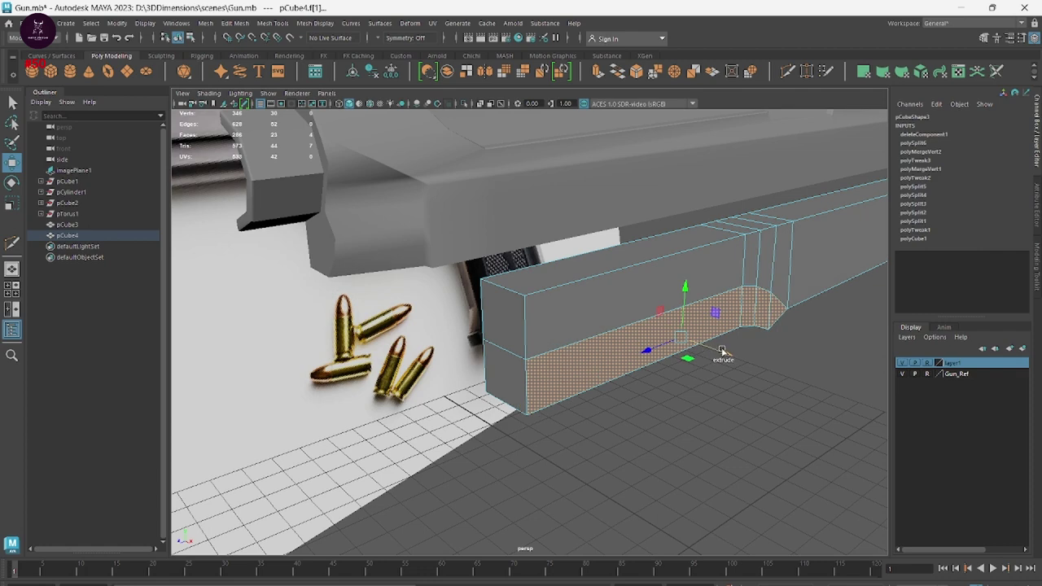
Try extruding the selected side faces outward, then undo the extrusion
{"action": "right_click_drag", "start_coordinate": [722, 351], "coordinate": [722, 354], "text": "shift"}
{"action": "left_click_drag", "start_coordinate": [722, 358], "coordinate": [698, 358]}
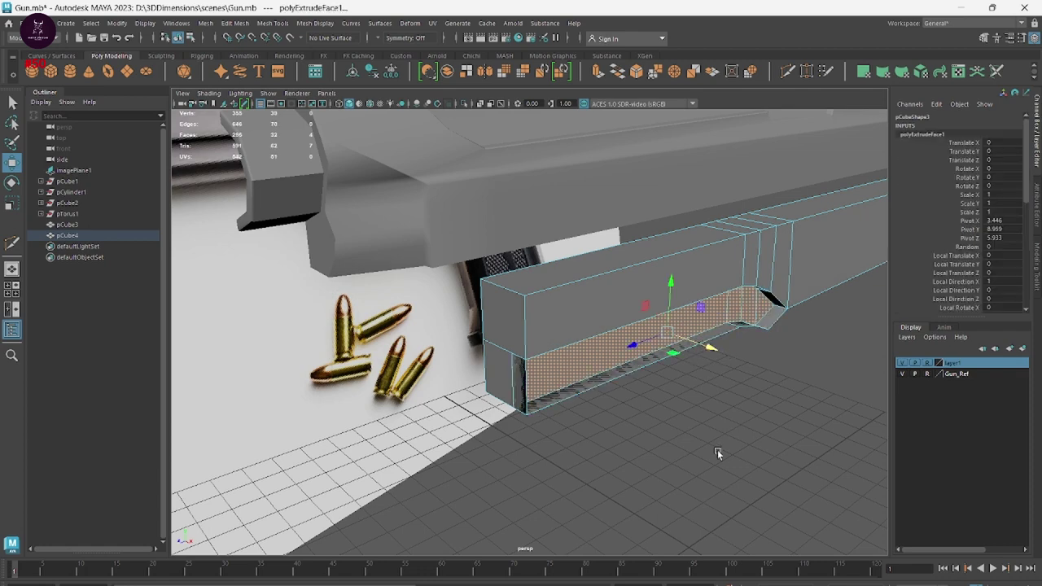
{"action": "left_click_drag", "start_coordinate": [717, 449], "coordinate": [748, 410], "text": "alt"}
{"action": "right_click_drag", "start_coordinate": [748, 409], "coordinate": [723, 447], "text": "alt"}
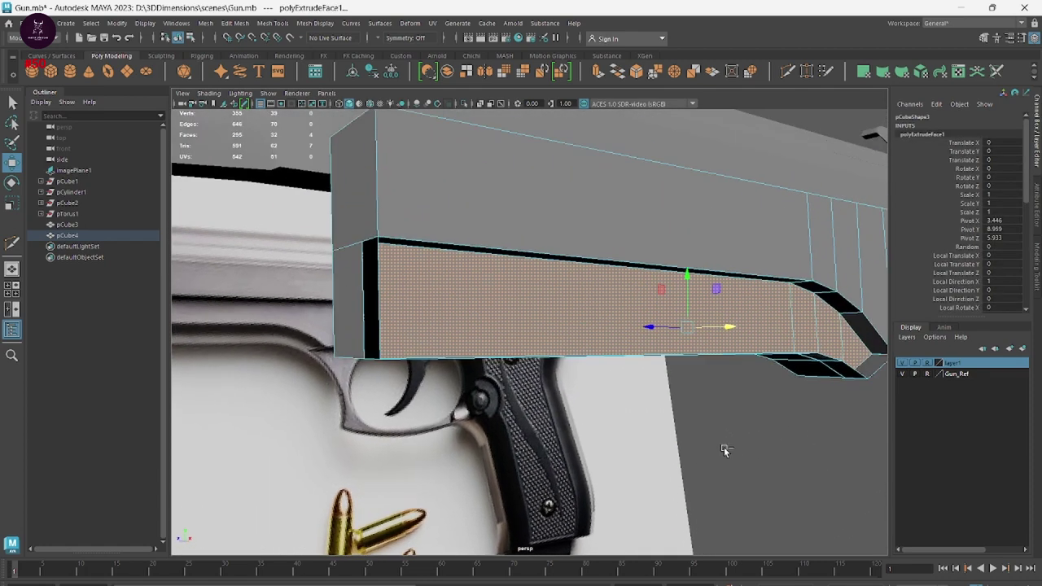
{"action": "key", "text": "ctrl+z"}
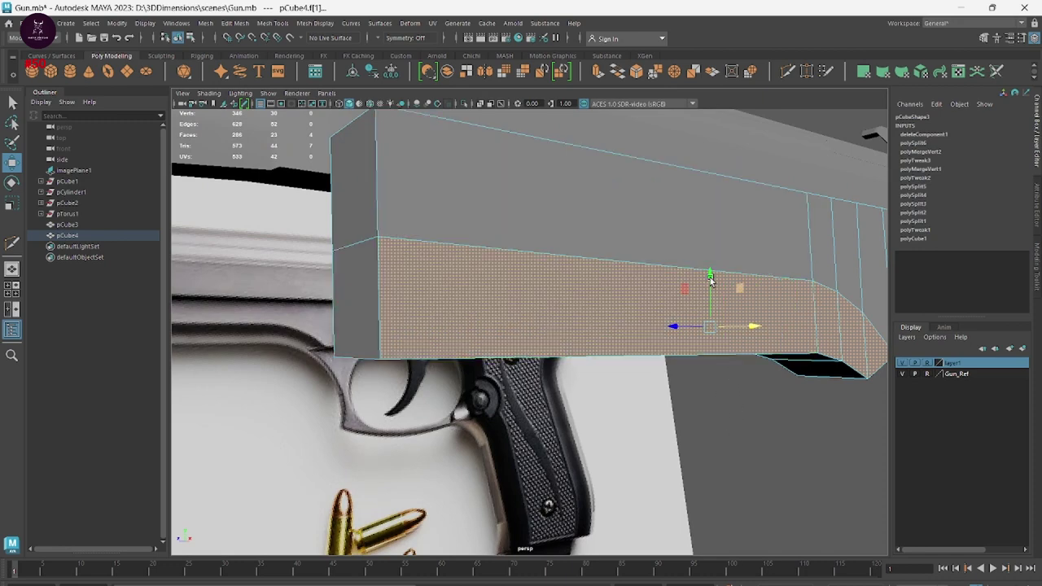
Insert an edge loop along the frame's side
{"action": "right_click", "coordinate": [468, 262], "text": "shift"}
{"action": "right_click_drag", "start_coordinate": [494, 262], "coordinate": [434, 262], "text": "shift"}
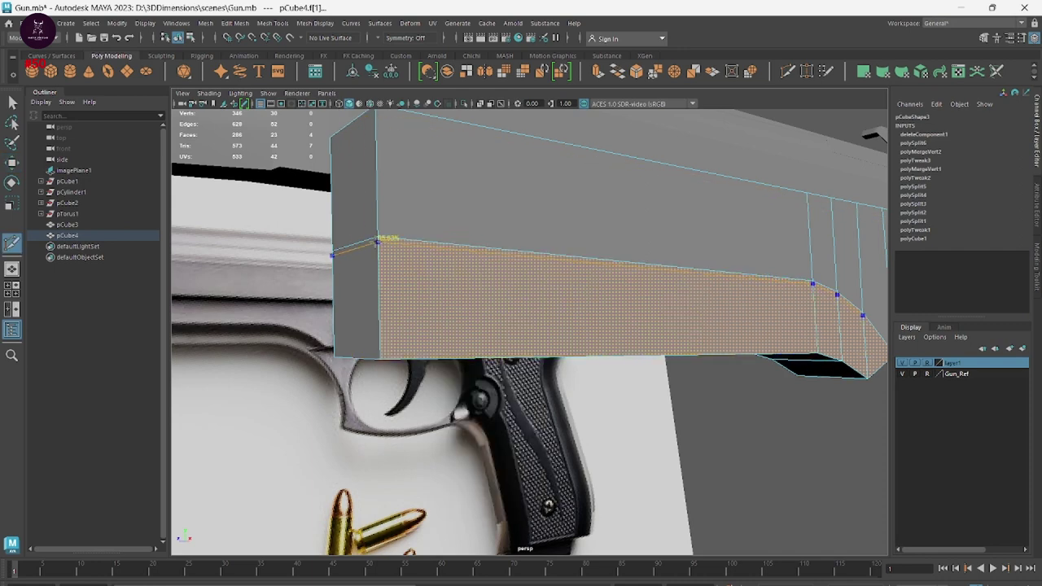
{"action": "left_click", "coordinate": [377, 241], "text": "ctrl"}
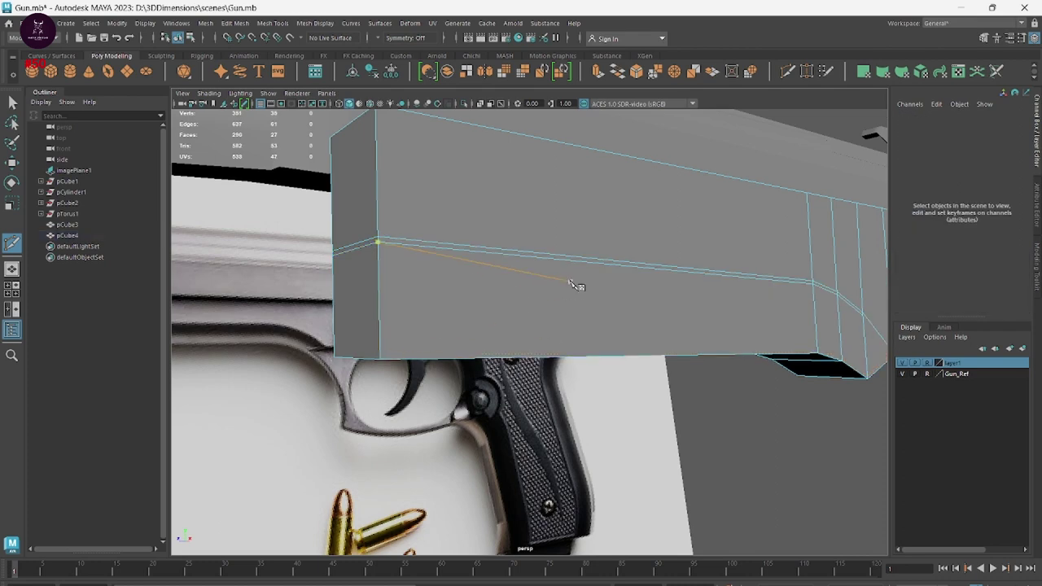
Shift the lower side face strip and angled end face left along the frame's length
{"action": "right_click_drag", "start_coordinate": [574, 284], "coordinate": [574, 305]}
{"action": "key", "text": "w"}
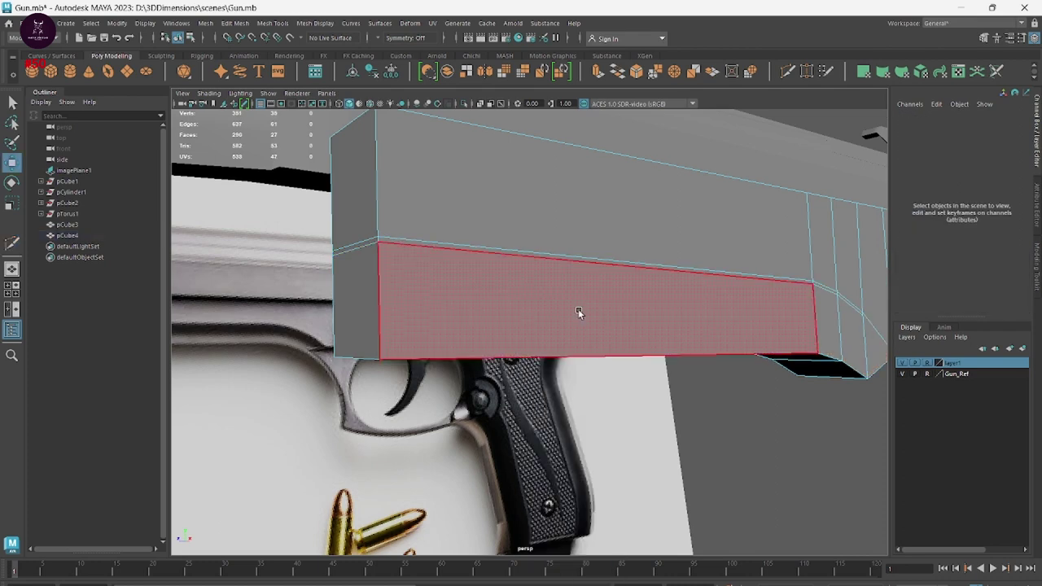
{"action": "left_click", "coordinate": [579, 310]}
{"action": "mouse_move", "coordinate": [688, 309]}
{"action": "left_mouse_down"}
{"action": "mouse_move", "coordinate": [642, 316]}
{"action": "mouse_move", "coordinate": [682, 324]}
{"action": "left_mouse_up"}
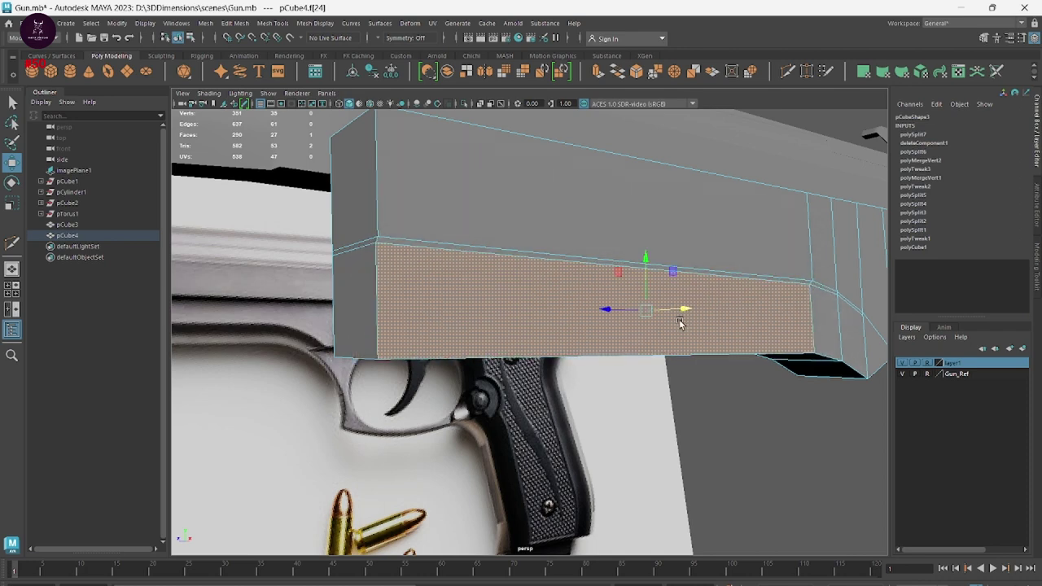
{"action": "middle_click_drag", "start_coordinate": [854, 362], "coordinate": [761, 358], "text": "alt"}
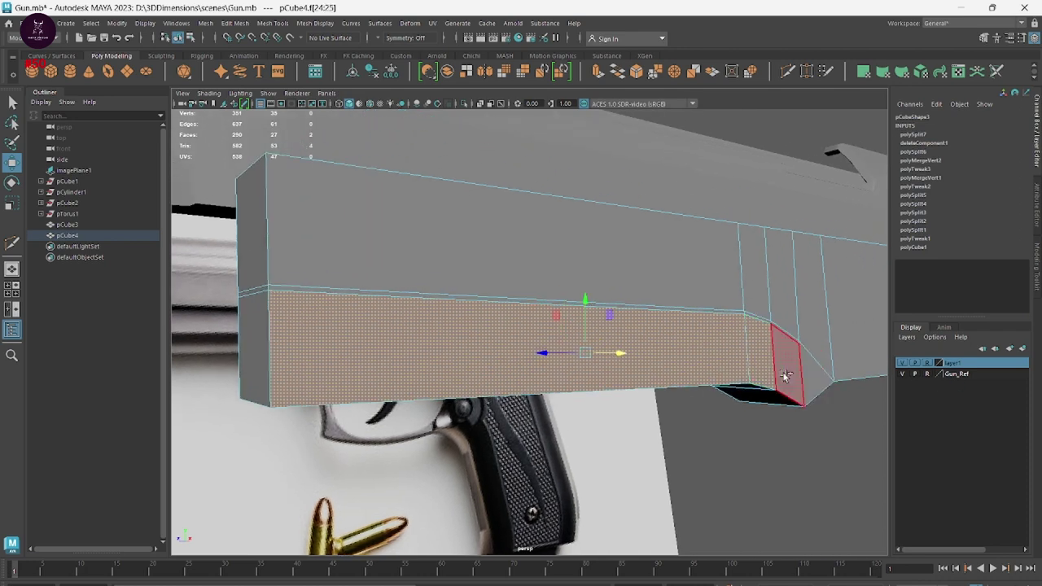
{"action": "left_click", "coordinate": [786, 376], "text": "shift"}
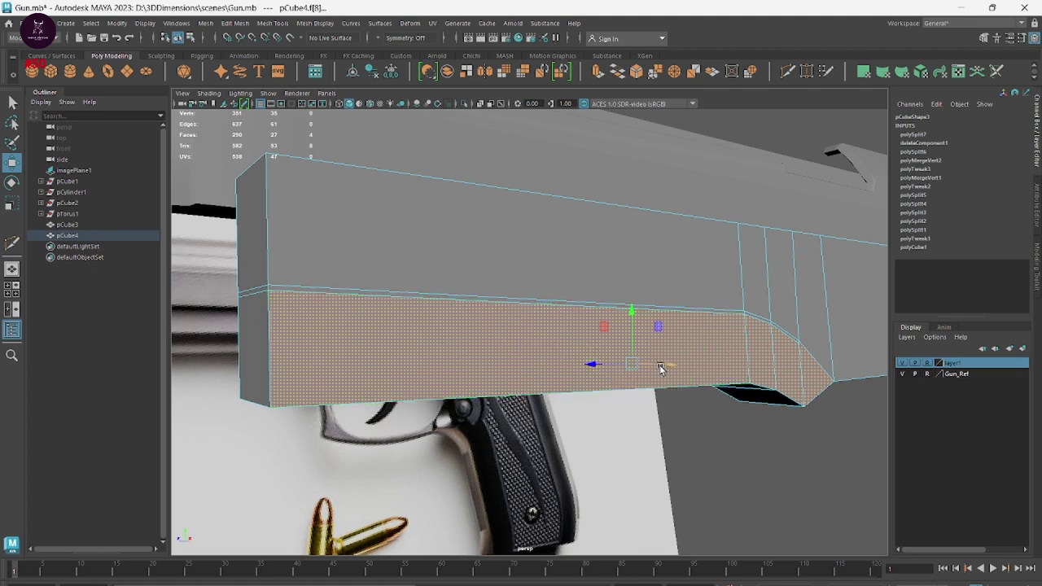
{"action": "left_click_drag", "start_coordinate": [660, 369], "coordinate": [634, 368]}
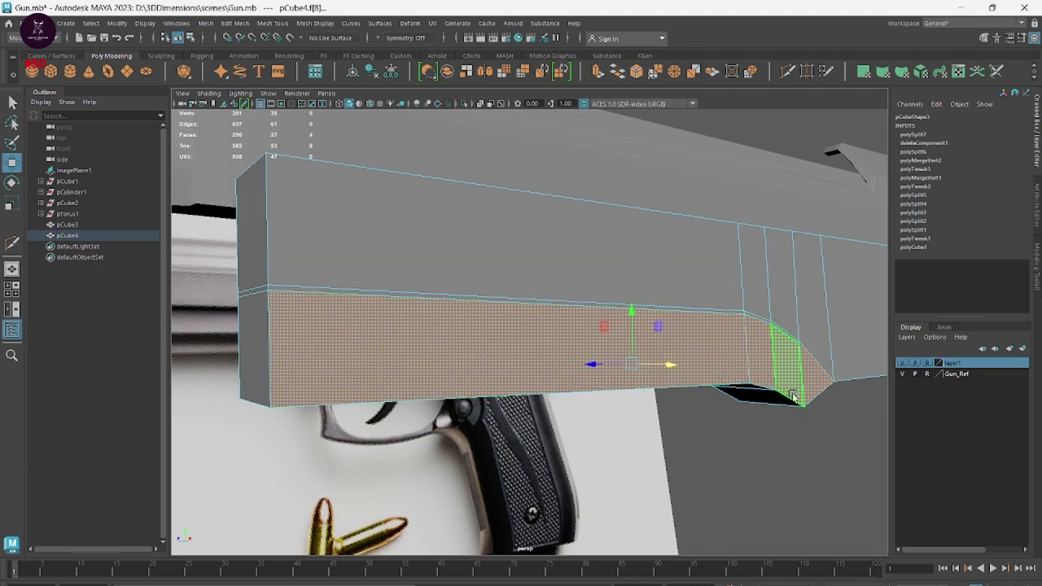
Multi-Cut a new edge across the angled end face at the trigger-guard corner
{"action": "right_click_drag", "start_coordinate": [636, 392], "coordinate": [766, 478], "text": "alt"}
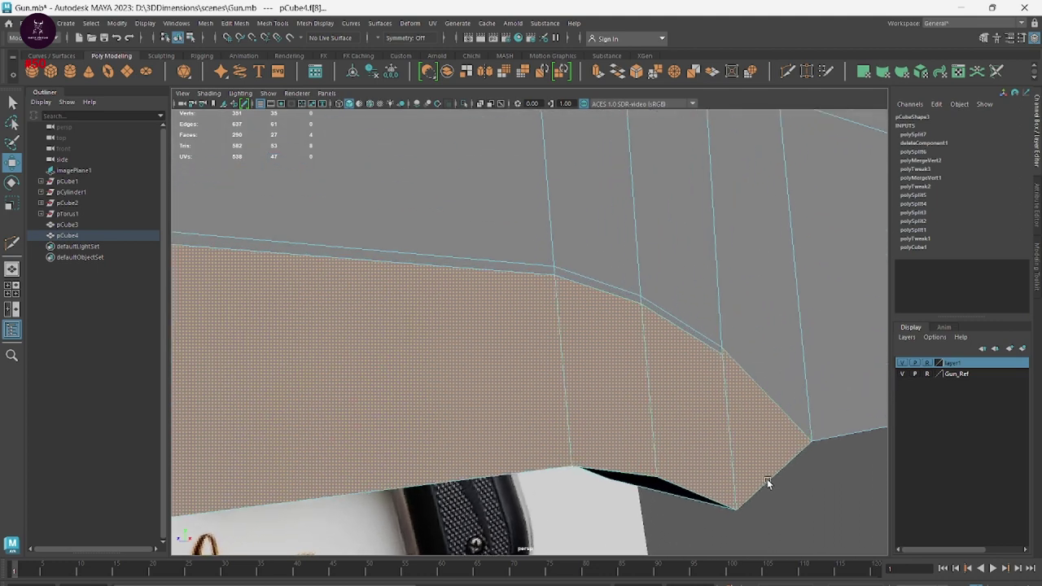
{"action": "mouse_move", "coordinate": [766, 478]}
{"action": "left_mouse_down", "text": "alt"}
{"action": "mouse_move", "coordinate": [542, 405]}
{"action": "mouse_move", "coordinate": [654, 395]}
{"action": "left_mouse_up", "text": "alt"}
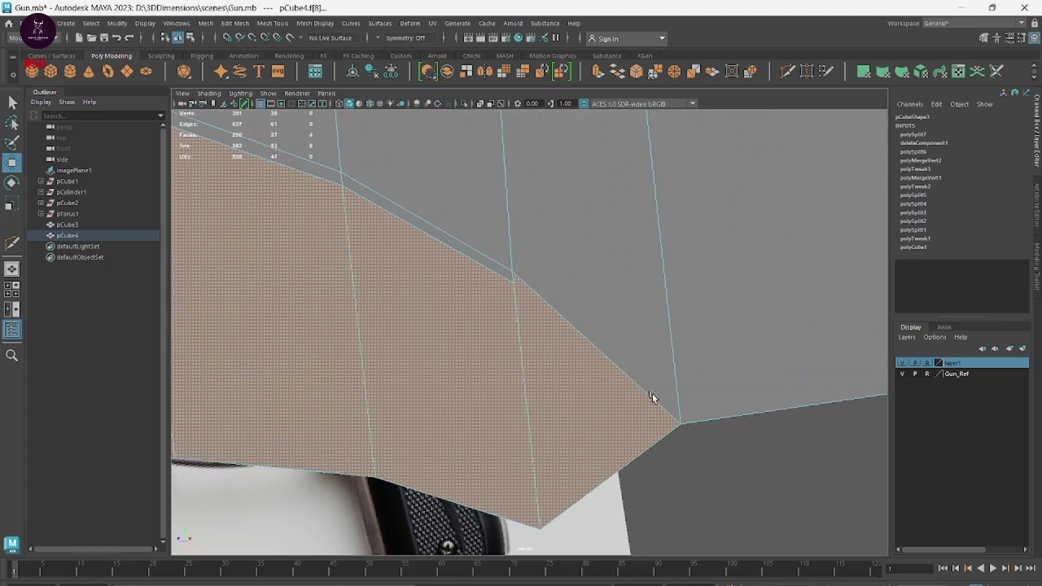
{"action": "right_click", "coordinate": [629, 293], "text": "shift"}
{"action": "left_click", "coordinate": [558, 296]}
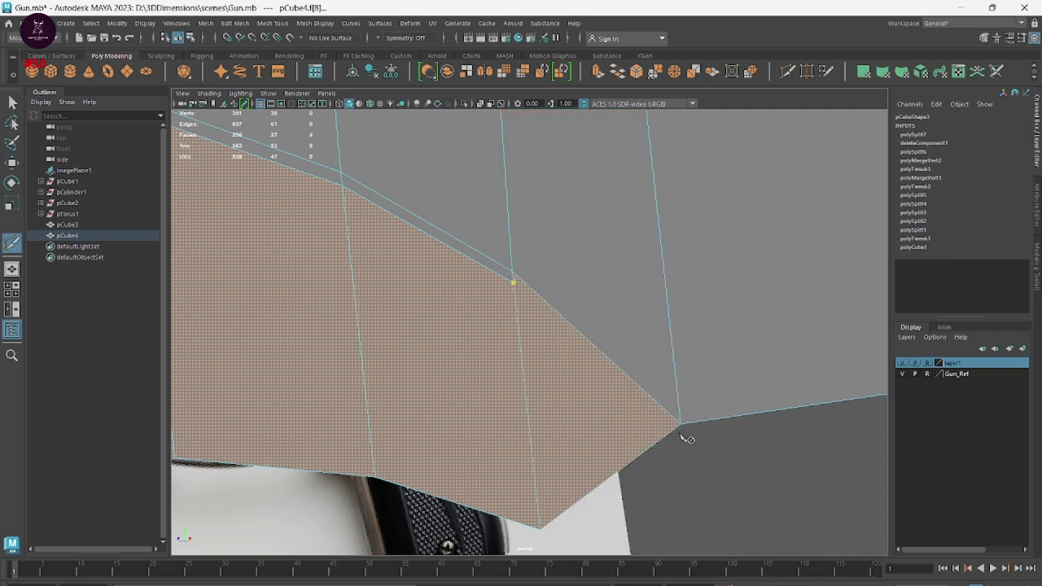
{"action": "scroll", "coordinate": [674, 437], "scroll_direction": "up", "scroll_amount": 2}
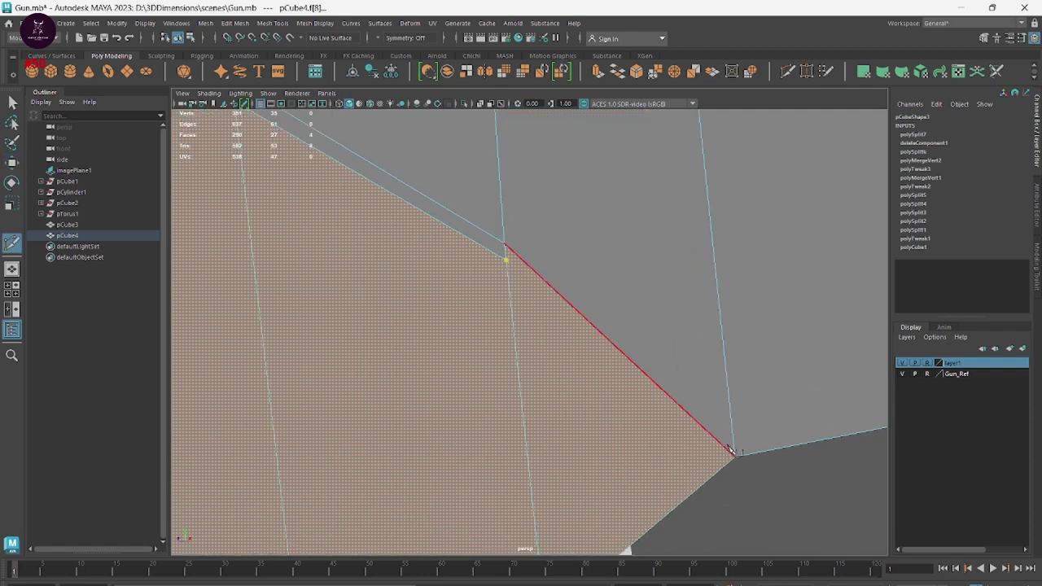
{"action": "scroll", "coordinate": [684, 438], "scroll_direction": "up", "scroll_amount": 2}
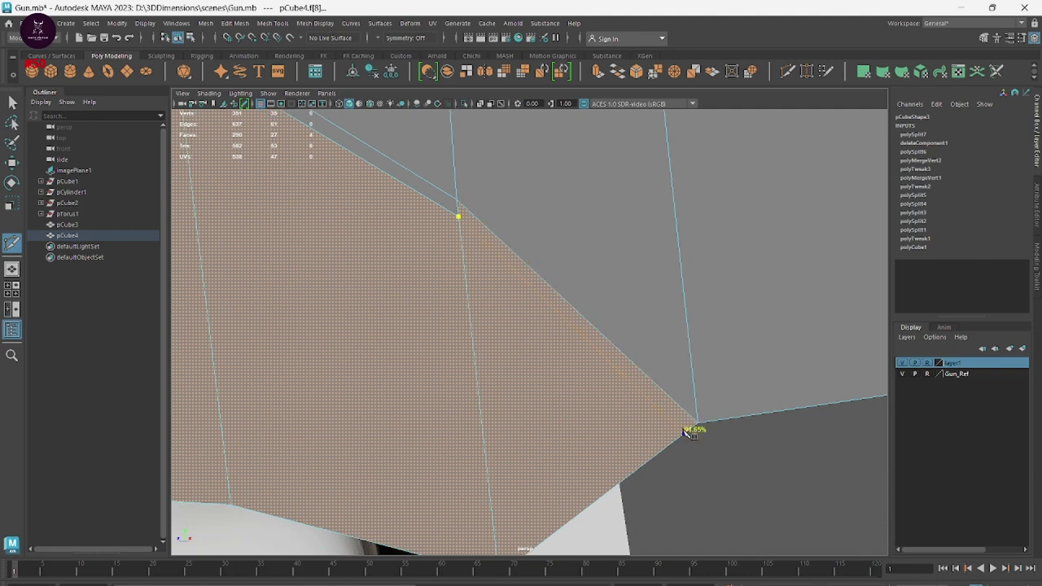
{"action": "left_click", "coordinate": [689, 436]}
{"action": "key", "text": "Return"}
{"action": "scroll", "coordinate": [697, 439], "scroll_direction": "down", "scroll_amount": 3}
{"action": "scroll", "coordinate": [803, 430], "scroll_direction": "down", "scroll_amount": 2}
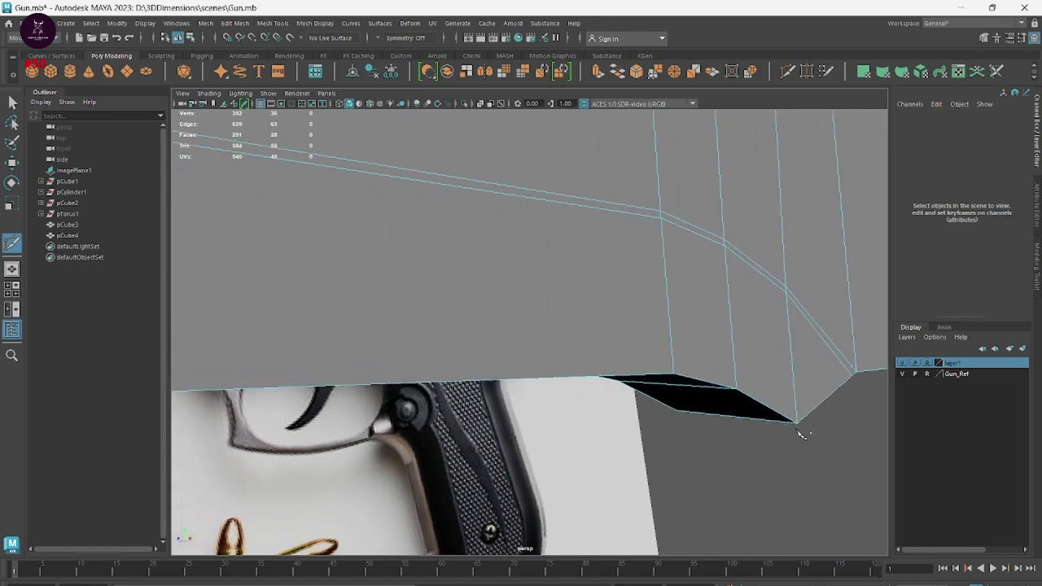
{"action": "mouse_move", "coordinate": [580, 389]}
{"action": "left_mouse_down", "text": "alt"}
{"action": "mouse_move", "coordinate": [646, 437]}
{"action": "mouse_move", "coordinate": [631, 442]}
{"action": "left_mouse_up", "text": "alt"}
Select the lower side and corner faces, undo a trial extrusion, and slide them along X
{"action": "right_click", "coordinate": [627, 297]}
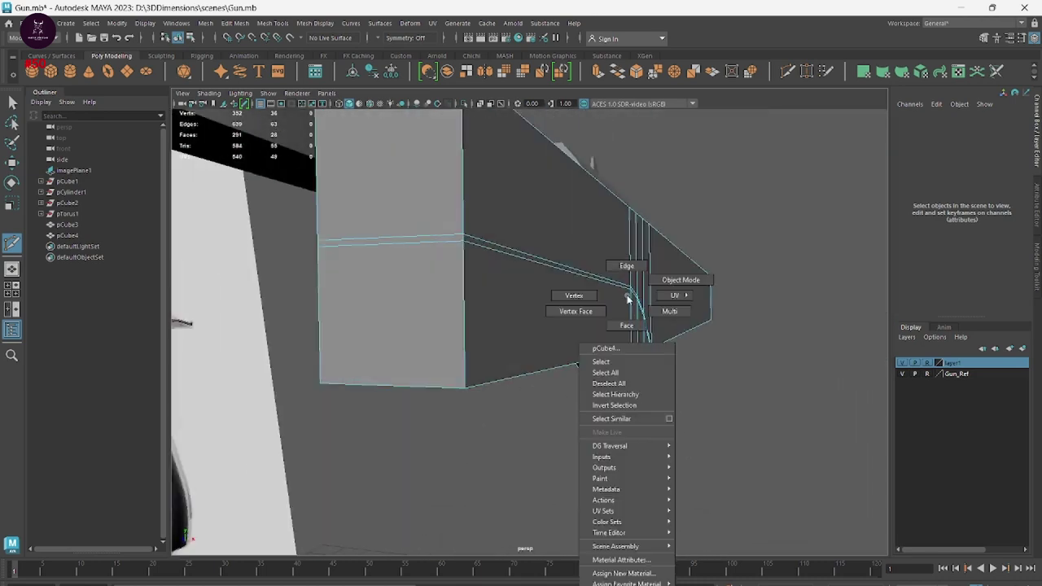
{"action": "left_click", "coordinate": [633, 337]}
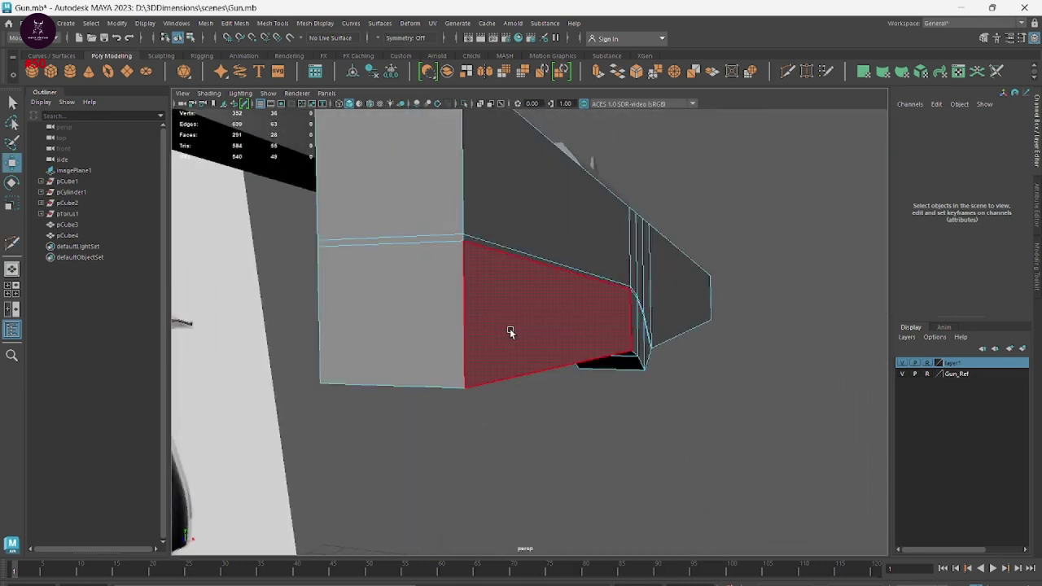
{"action": "left_click", "coordinate": [489, 352]}
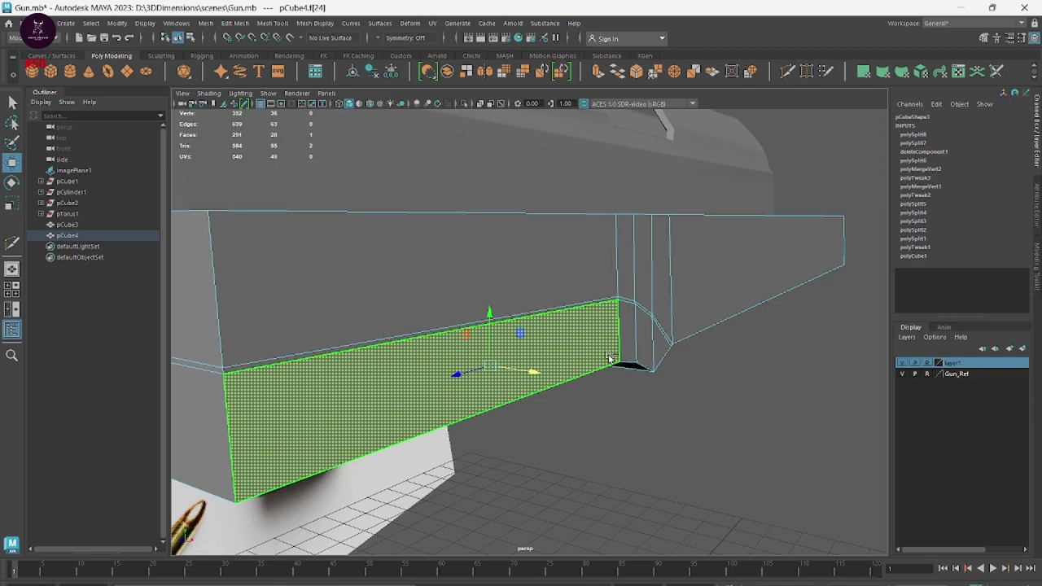
{"action": "left_click", "coordinate": [659, 351], "text": "shift"}
{"action": "left_click_drag", "start_coordinate": [577, 430], "coordinate": [637, 425], "text": "alt"}
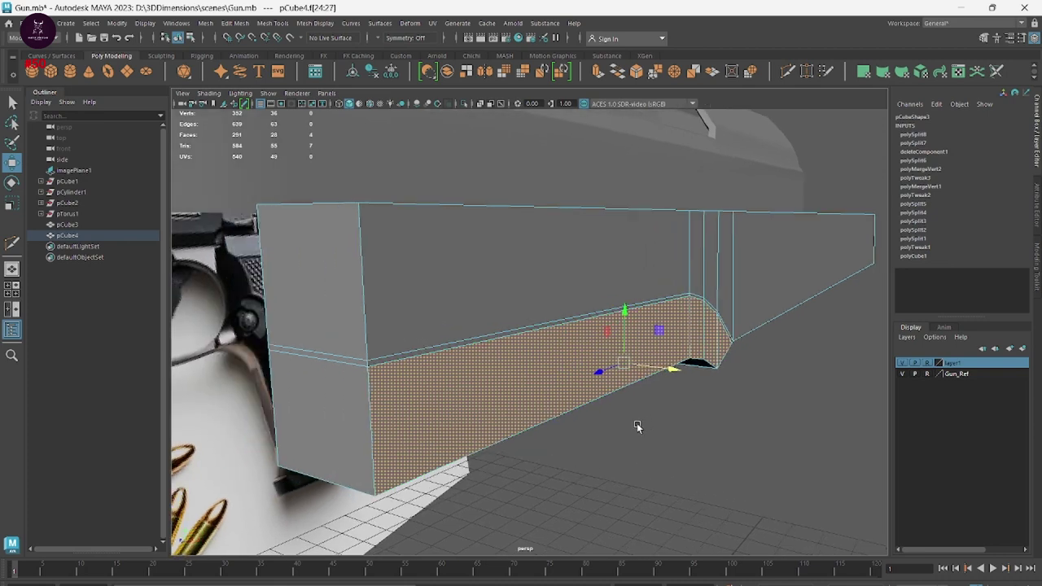
{"action": "right_click_drag", "start_coordinate": [651, 350], "coordinate": [669, 368], "text": "shift"}
{"action": "left_click_drag", "start_coordinate": [623, 372], "coordinate": [616, 368]}
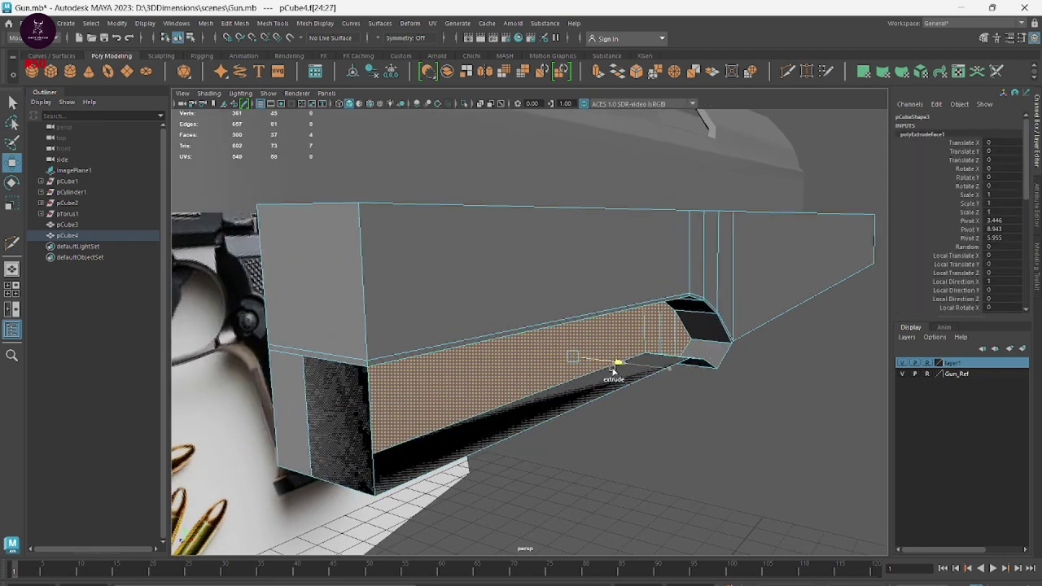
{"action": "key", "text": "ctrl+z"}
{"action": "key", "text": "ctrl+z"}
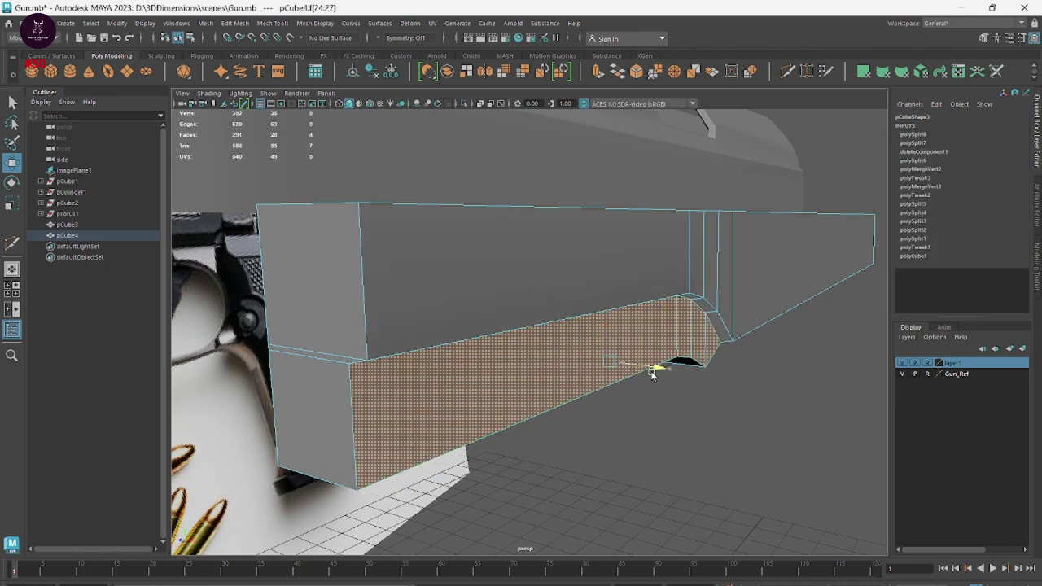
{"action": "mouse_move", "coordinate": [640, 371]}
{"action": "left_mouse_down"}
{"action": "mouse_move", "coordinate": [684, 377]}
{"action": "mouse_move", "coordinate": [665, 376]}
{"action": "mouse_move", "coordinate": [639, 399]}
{"action": "mouse_move", "coordinate": [652, 402]}
{"action": "left_mouse_up"}
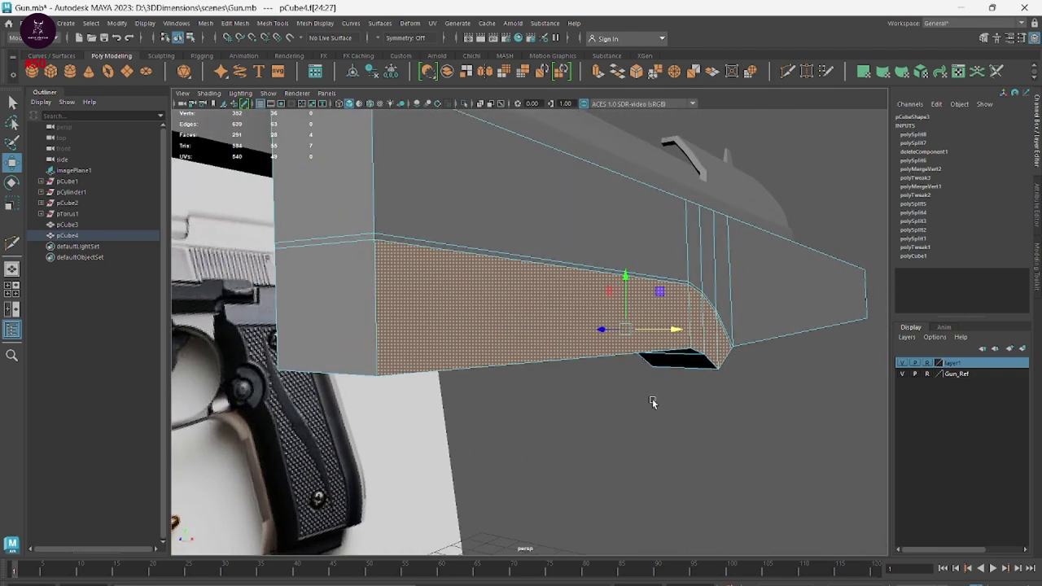
{"action": "right_click_drag", "start_coordinate": [549, 296], "coordinate": [466, 297], "text": "shift"}
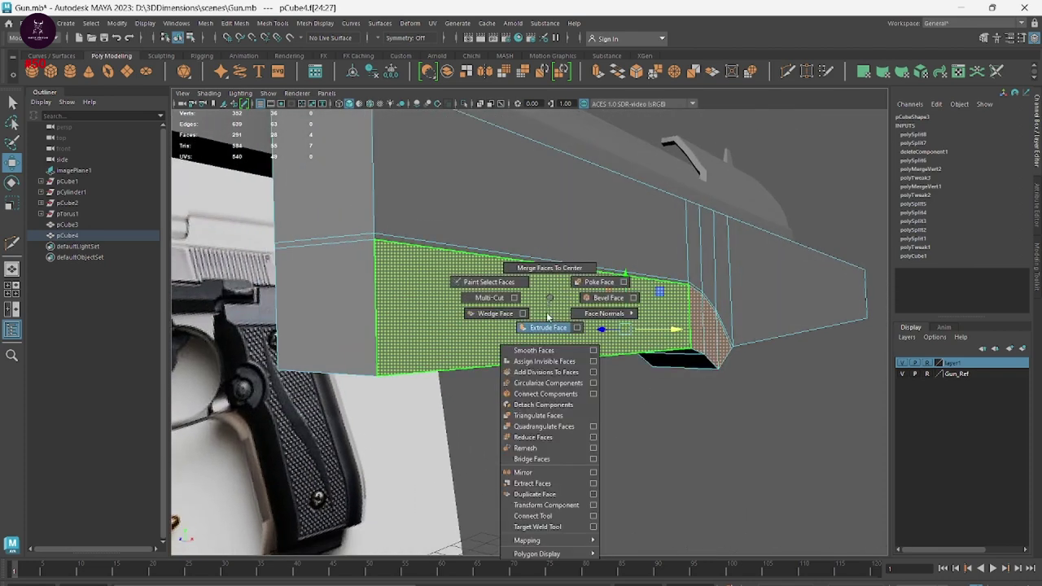
Multi-Cut three new edge loops across the frame's lower faces
{"action": "left_click", "coordinate": [466, 297]}
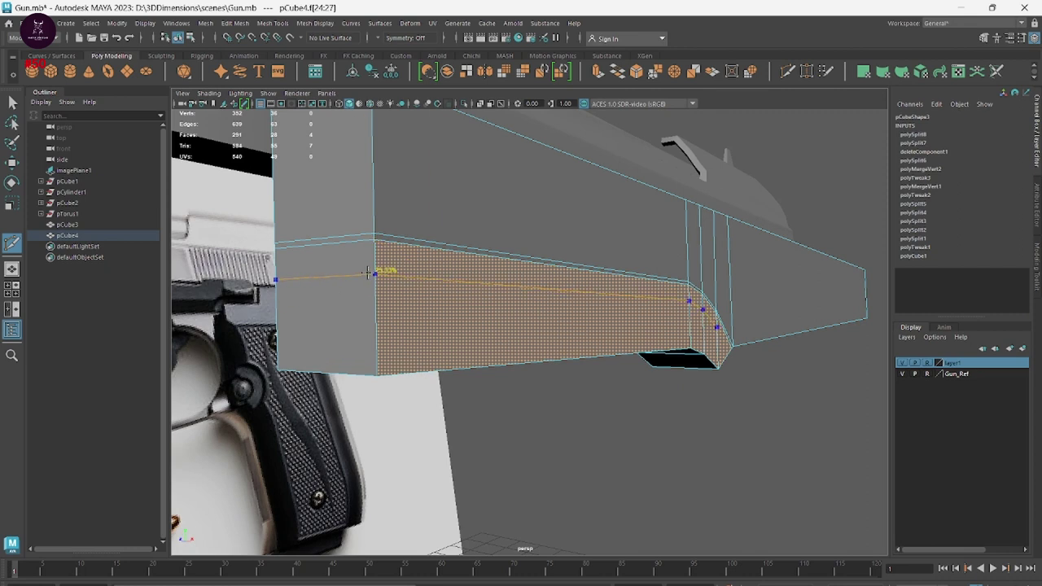
{"action": "left_click", "coordinate": [368, 271], "text": "ctrl"}
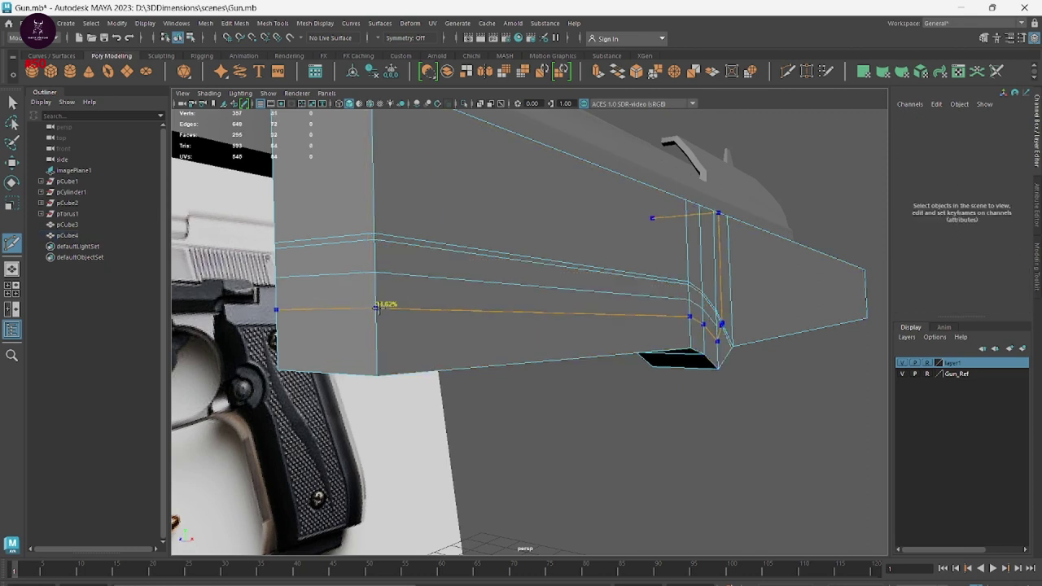
{"action": "left_click", "coordinate": [373, 307], "text": "ctrl"}
{"action": "left_click", "coordinate": [388, 342], "text": "ctrl"}
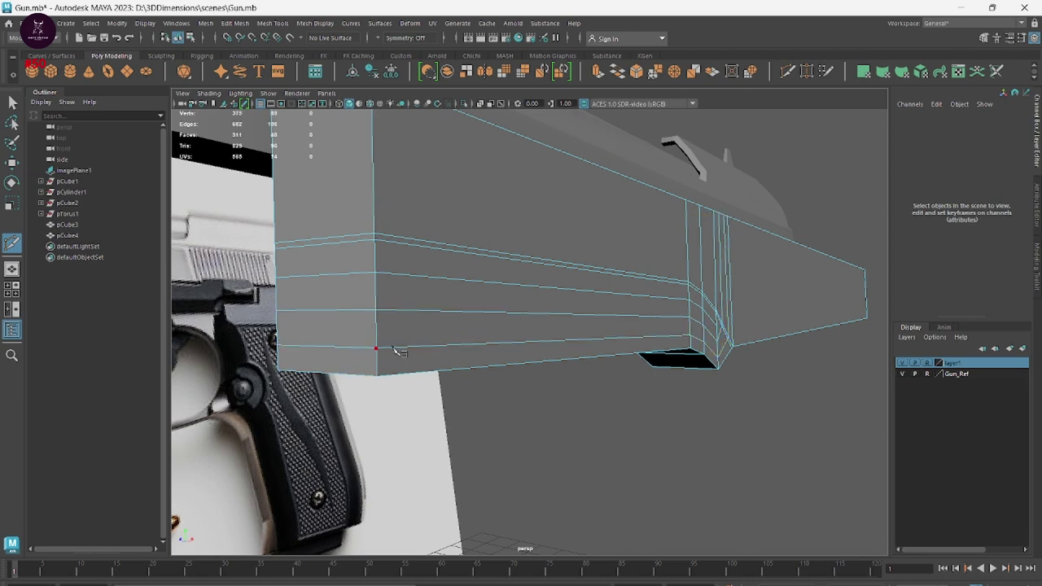
Cut a new edge across the frame's front corner face
{"action": "left_click_drag", "start_coordinate": [391, 344], "coordinate": [719, 387], "text": "alt"}
{"action": "scroll", "coordinate": [651, 399], "scroll_direction": "up", "scroll_amount": 3}
{"action": "scroll", "coordinate": [586, 374], "scroll_direction": "up", "scroll_amount": 3}
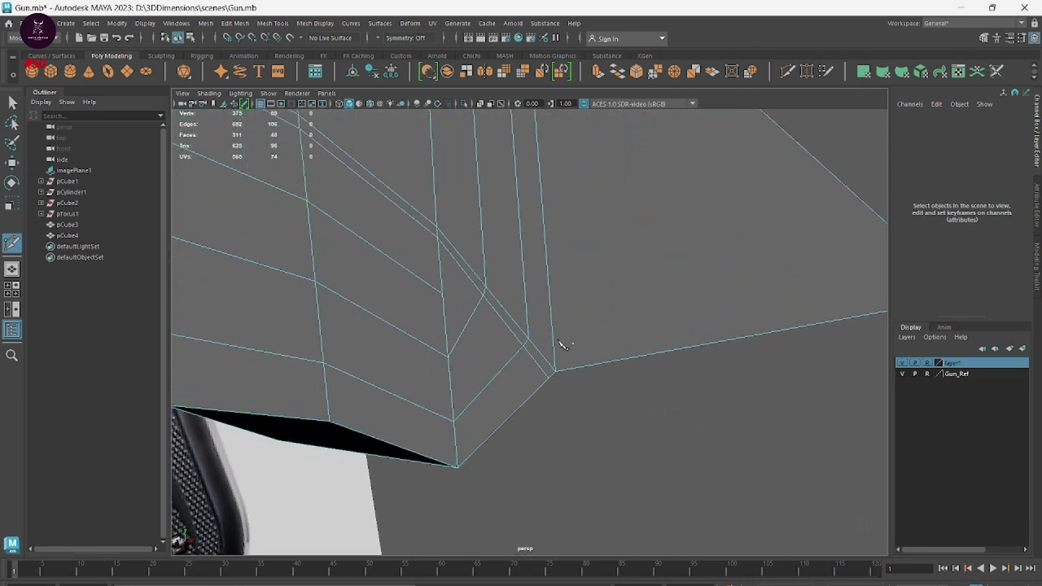
{"action": "scroll", "coordinate": [521, 325], "scroll_direction": "up", "scroll_amount": 2}
{"action": "left_click", "coordinate": [431, 290]}
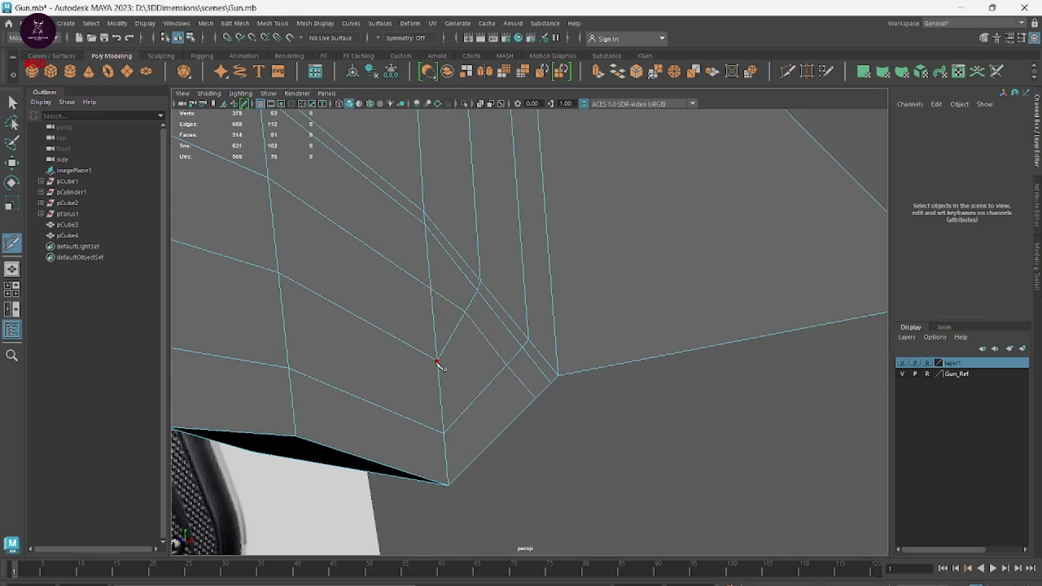
{"action": "left_click", "coordinate": [480, 395]}
{"action": "mouse_move", "coordinate": [486, 465]}
{"action": "left_mouse_down", "text": "alt"}
{"action": "mouse_move", "coordinate": [526, 423]}
{"action": "mouse_move", "coordinate": [621, 404]}
{"action": "mouse_move", "coordinate": [663, 269]}
{"action": "left_mouse_up", "text": "alt"}
{"action": "right_click_drag", "start_coordinate": [663, 270], "coordinate": [672, 307]}
Select the faces around the frame's front corner and up along its edge
{"action": "key", "text": "w"}
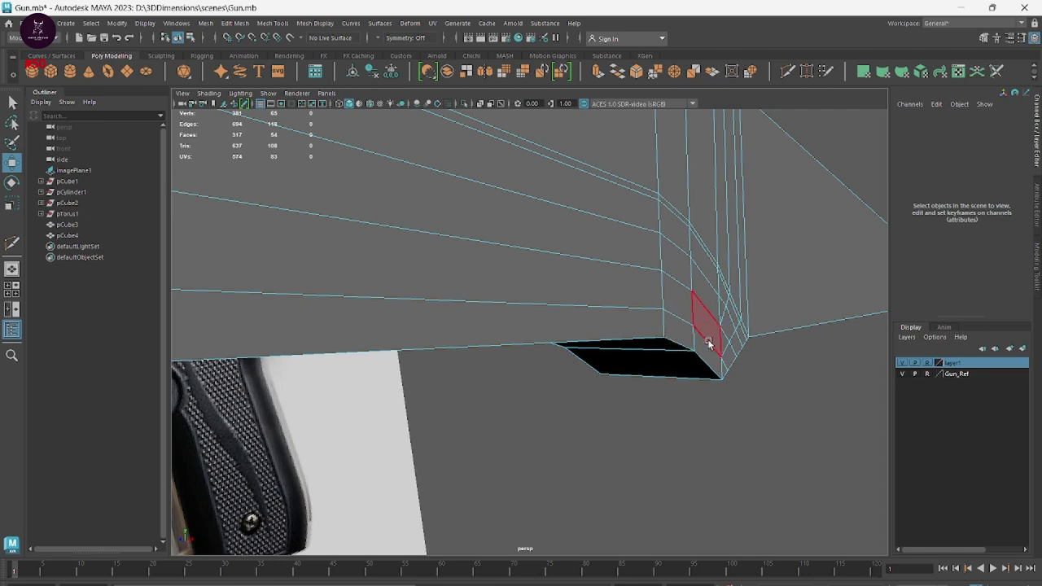
{"action": "left_click_drag", "start_coordinate": [709, 345], "coordinate": [668, 288], "text": "alt"}
{"action": "left_click", "coordinate": [768, 359]}
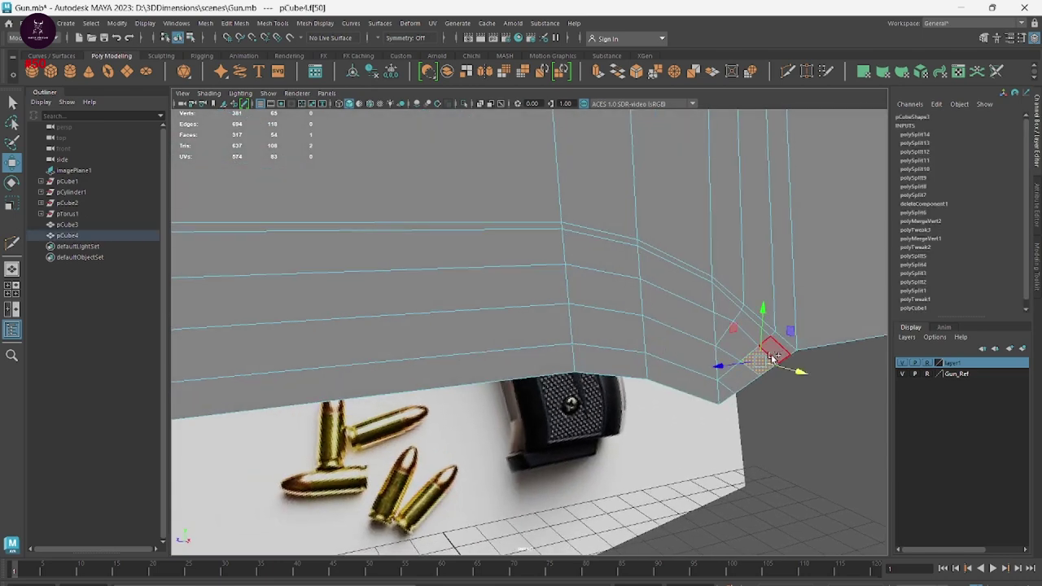
{"action": "key", "text": "q"}
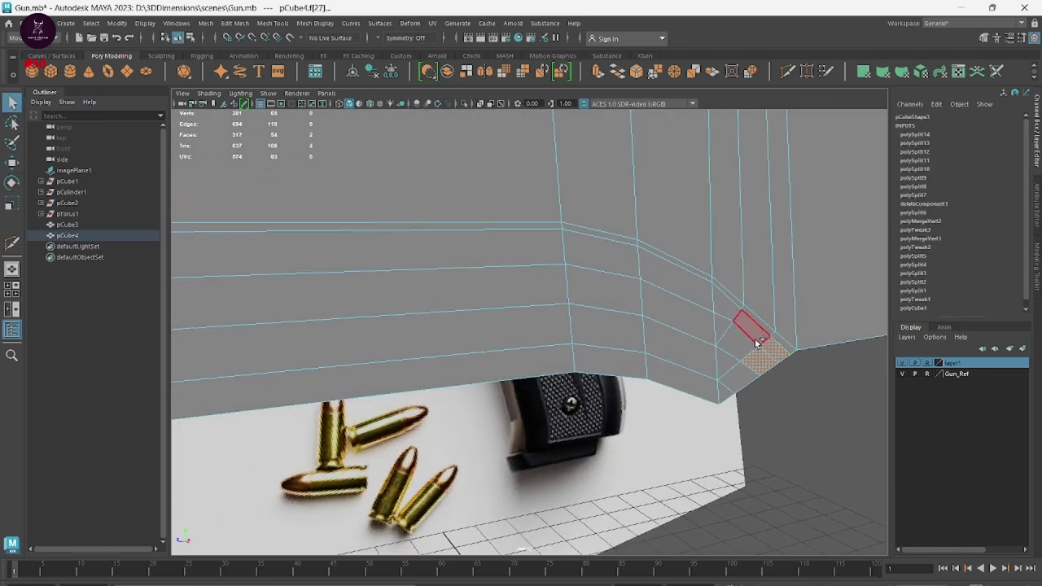
{"action": "left_click", "coordinate": [754, 337], "text": "shift"}
{"action": "left_click", "coordinate": [718, 299], "text": "shift"}
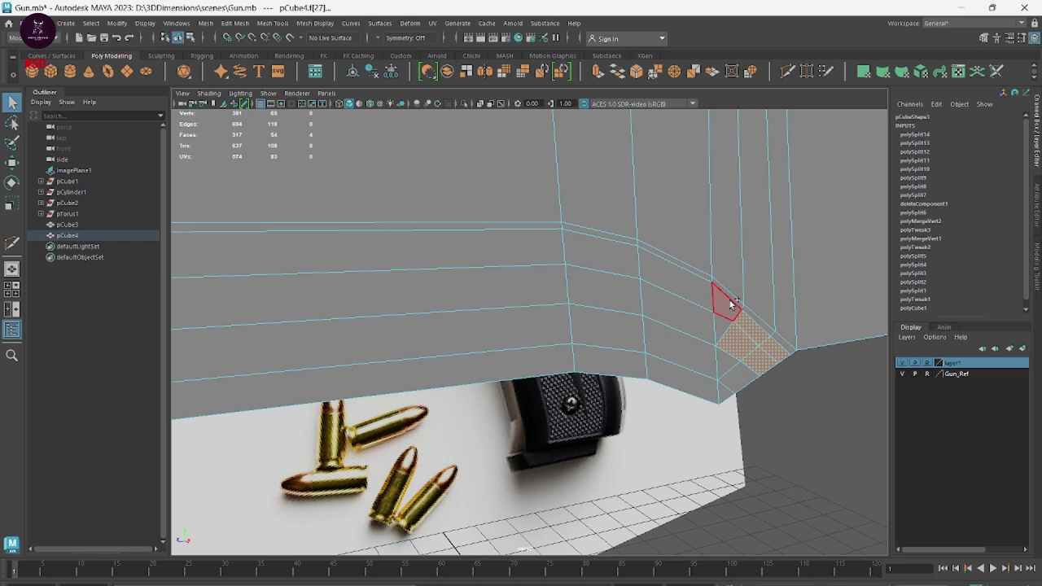
{"action": "left_click", "coordinate": [727, 368], "text": "shift"}
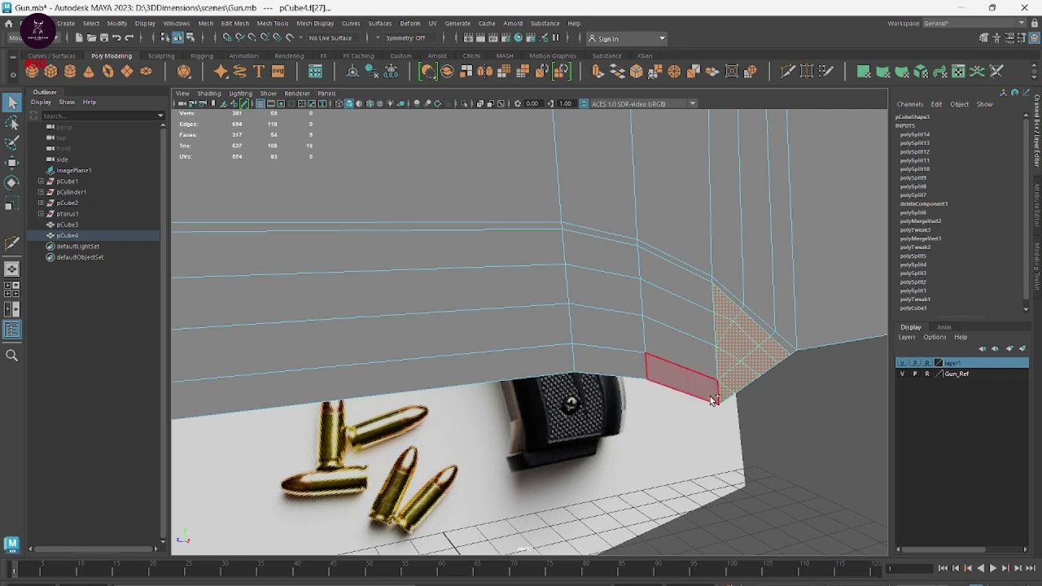
{"action": "left_click", "coordinate": [712, 399], "text": "shift"}
{"action": "left_click", "coordinate": [693, 344], "text": "shift"}
{"action": "left_click", "coordinate": [673, 309], "text": "shift"}
{"action": "left_click", "coordinate": [655, 281], "text": "shift"}
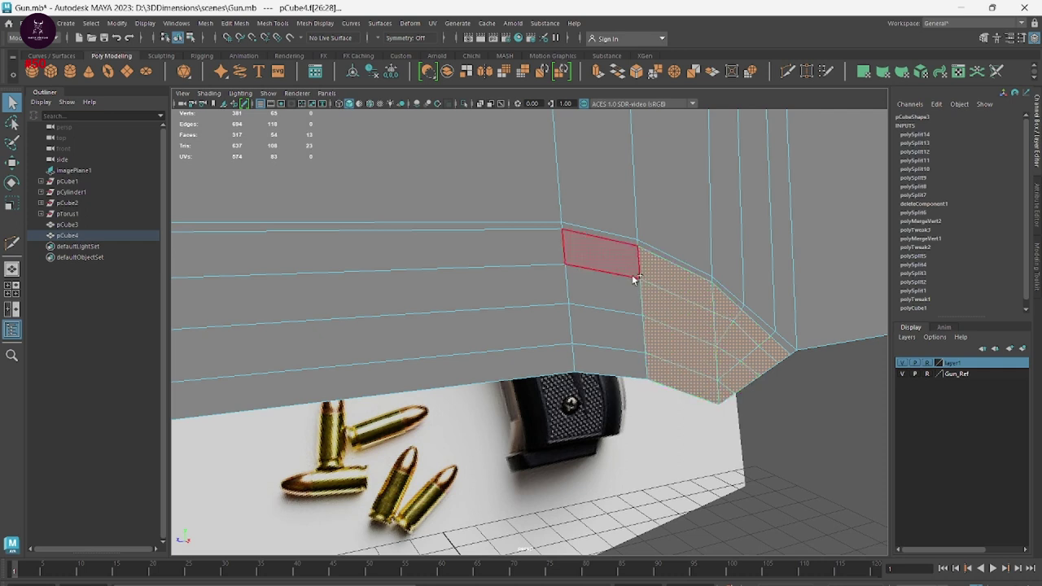
Add the lower face rows along the underside and nudge the selection slightly
{"action": "left_click", "coordinate": [618, 261], "text": "shift"}
{"action": "left_click", "coordinate": [617, 292], "text": "shift"}
{"action": "left_click", "coordinate": [617, 319], "text": "shift"}
{"action": "left_click", "coordinate": [577, 356], "text": "shift"}
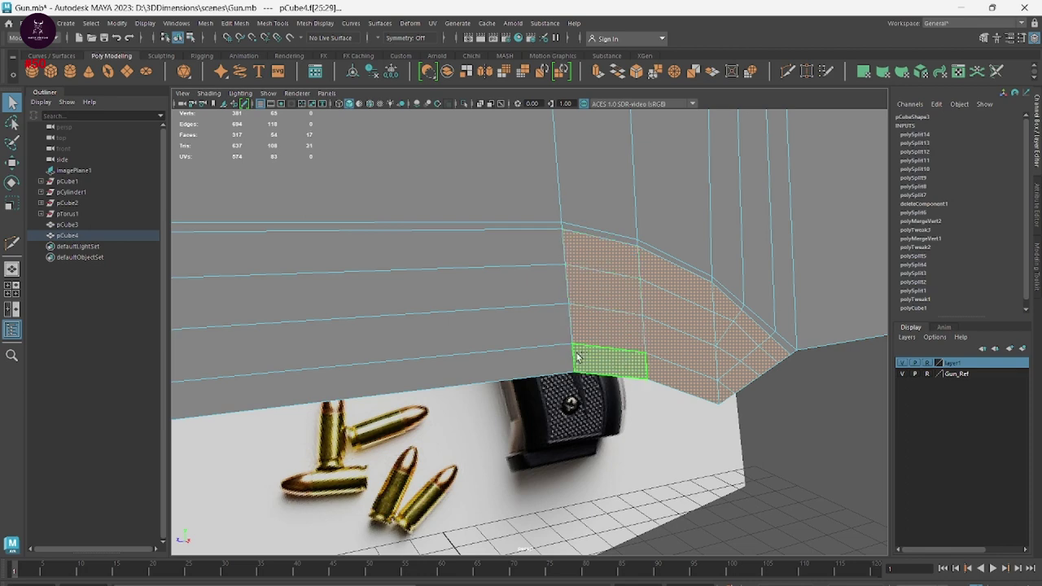
{"action": "left_click", "coordinate": [570, 362], "text": "shift"}
{"action": "left_click", "coordinate": [534, 321], "text": "shift"}
{"action": "left_click", "coordinate": [525, 277], "text": "shift"}
{"action": "left_click", "coordinate": [522, 257], "text": "shift"}
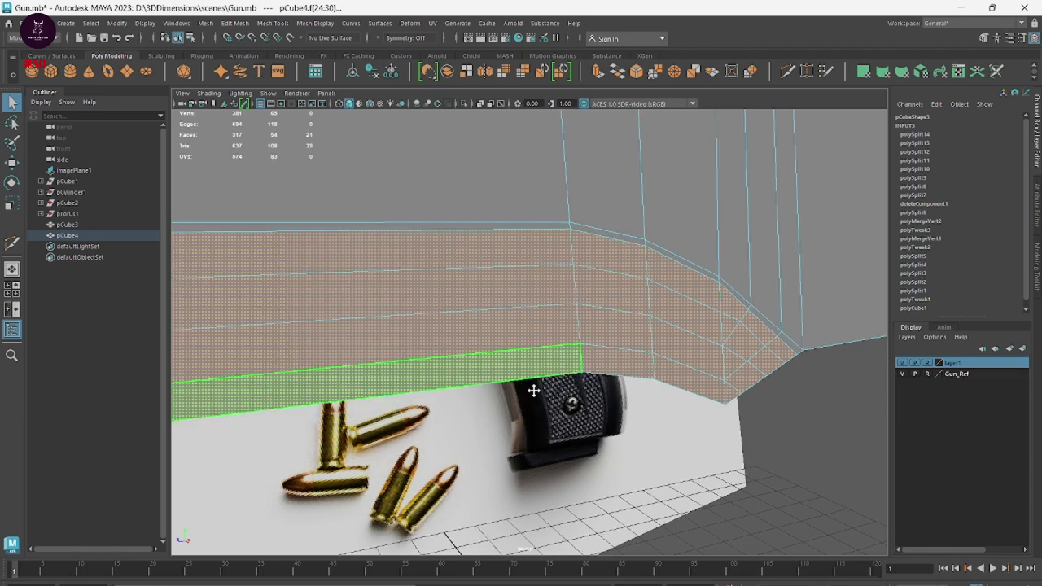
{"action": "scroll", "coordinate": [533, 391], "scroll_direction": "down", "scroll_amount": 5}
{"action": "left_click_drag", "start_coordinate": [521, 391], "coordinate": [511, 441], "text": "alt"}
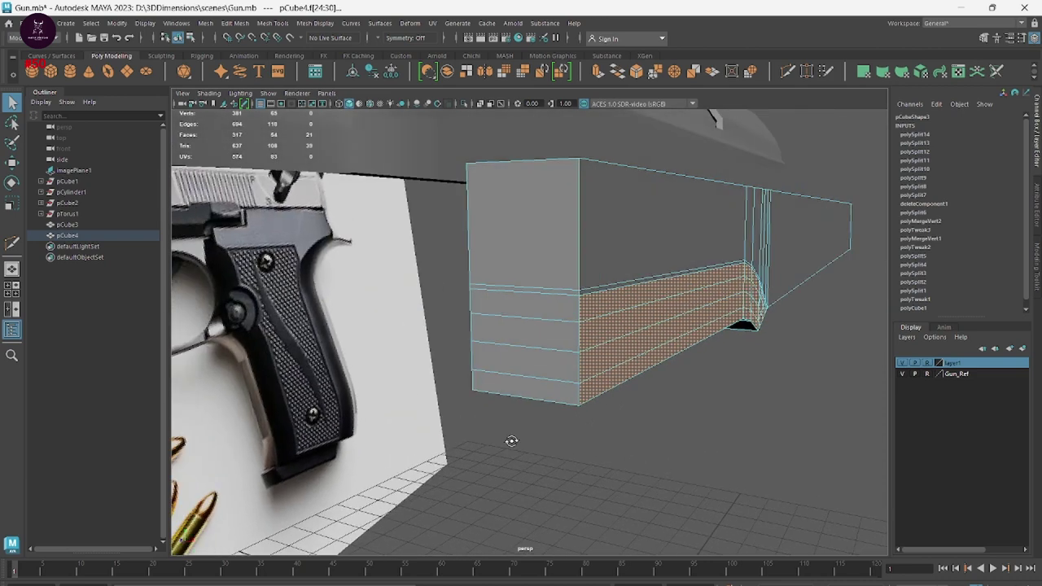
{"action": "key", "text": "w"}
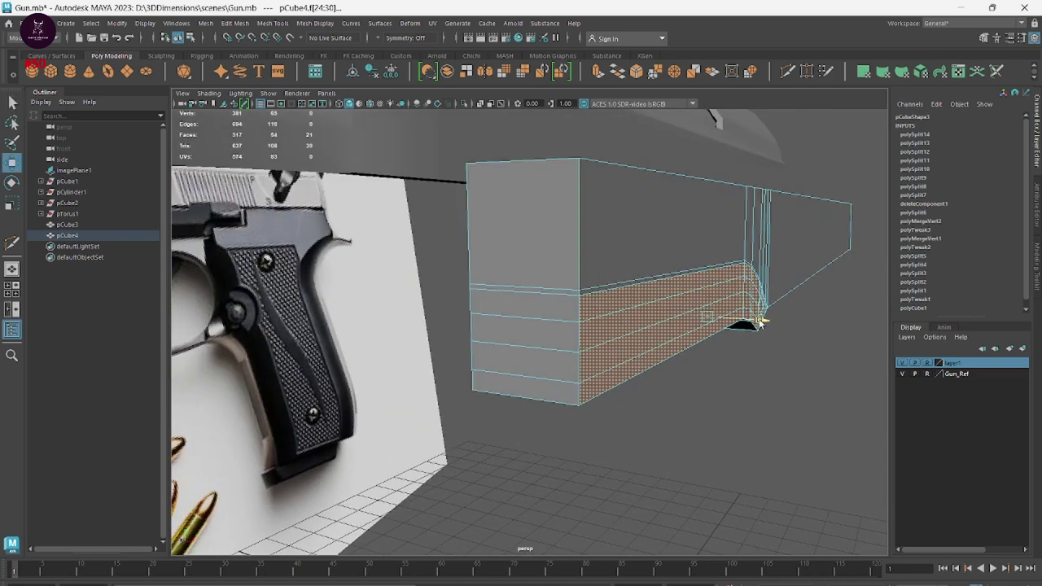
{"action": "left_click_drag", "start_coordinate": [758, 322], "coordinate": [753, 324]}
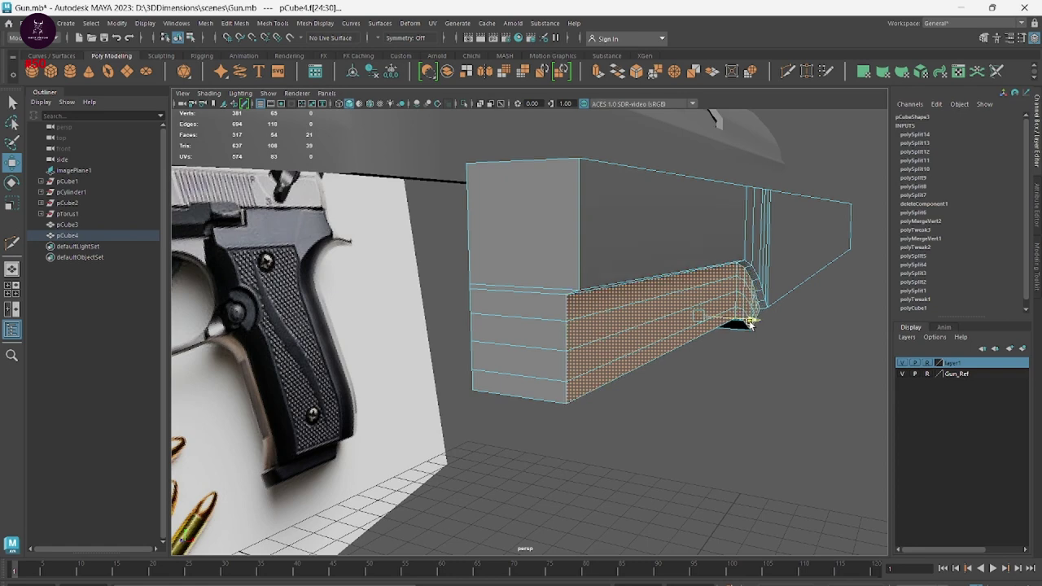
Deselect the top face and the extra corner faces
{"action": "scroll", "coordinate": [742, 334], "scroll_direction": "up", "scroll_amount": 2}
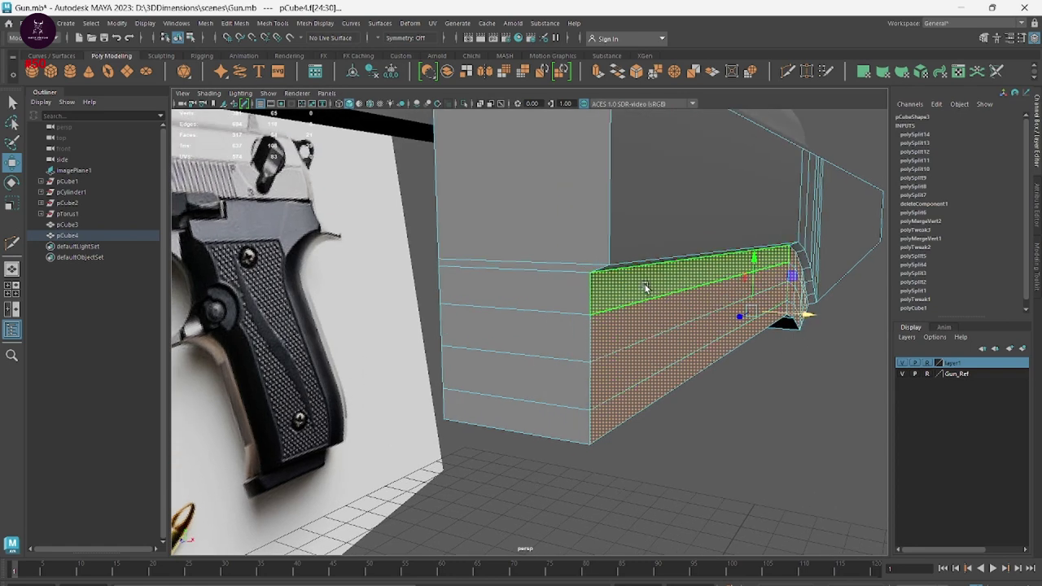
{"action": "left_click", "coordinate": [651, 284], "text": "ctrl"}
{"action": "mouse_move", "coordinate": [651, 284]}
{"action": "left_mouse_down", "text": "alt"}
{"action": "mouse_move", "coordinate": [450, 431]}
{"action": "mouse_move", "coordinate": [566, 434]}
{"action": "mouse_move", "coordinate": [474, 288]}
{"action": "left_mouse_up", "text": "alt"}
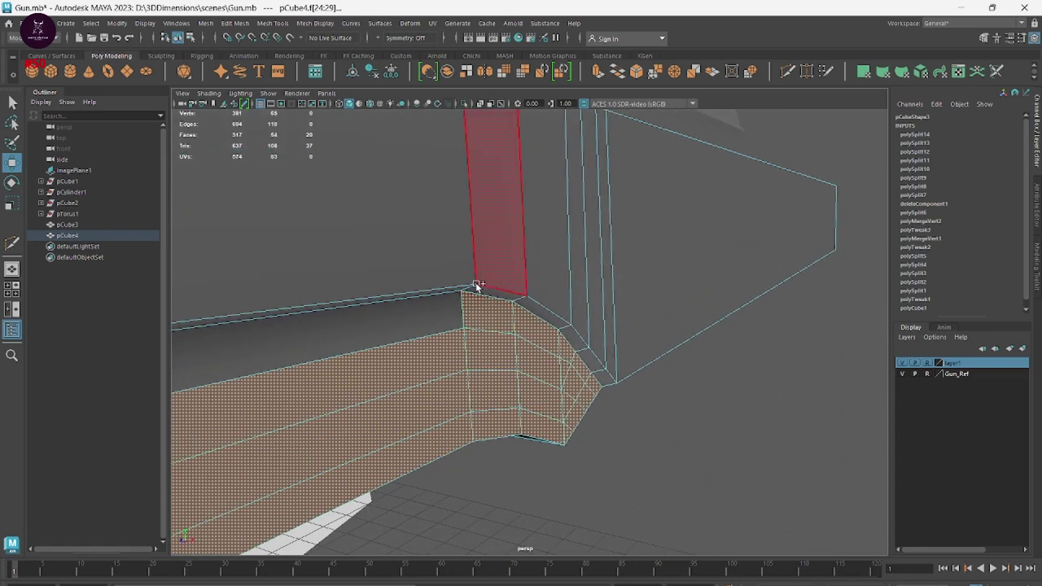
{"action": "left_click", "coordinate": [502, 313], "text": "ctrl"}
{"action": "left_click", "coordinate": [539, 335], "text": "ctrl"}
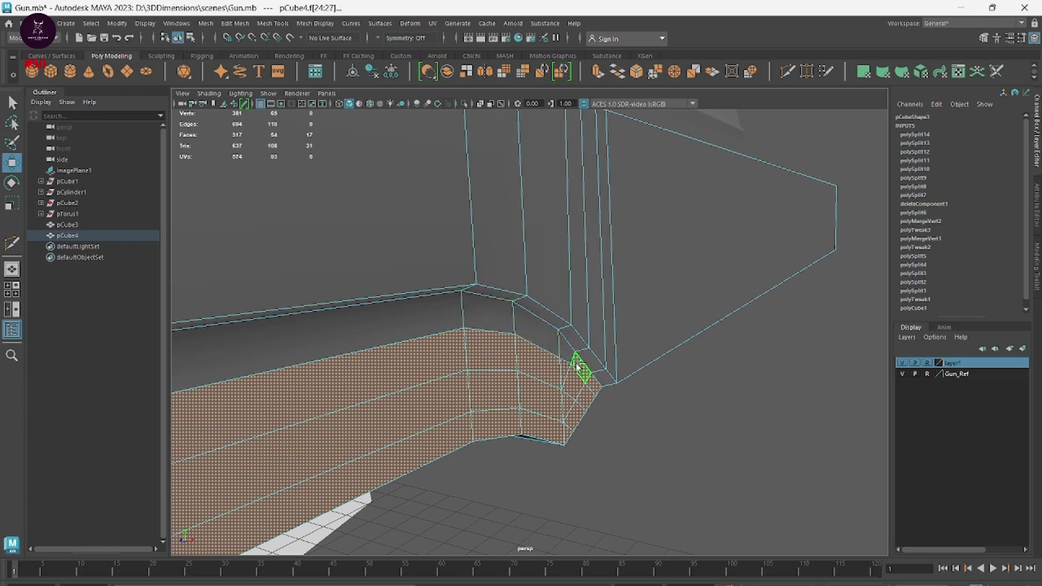
{"action": "left_click", "coordinate": [592, 386], "text": "ctrl"}
{"action": "mouse_move", "coordinate": [592, 386]}
{"action": "left_mouse_down", "text": "alt"}
{"action": "mouse_move", "coordinate": [623, 431]}
{"action": "mouse_move", "coordinate": [651, 395]}
{"action": "mouse_move", "coordinate": [502, 423]}
{"action": "left_mouse_up", "text": "alt"}
{"action": "left_click_drag", "start_coordinate": [514, 460], "coordinate": [496, 457], "text": "alt"}
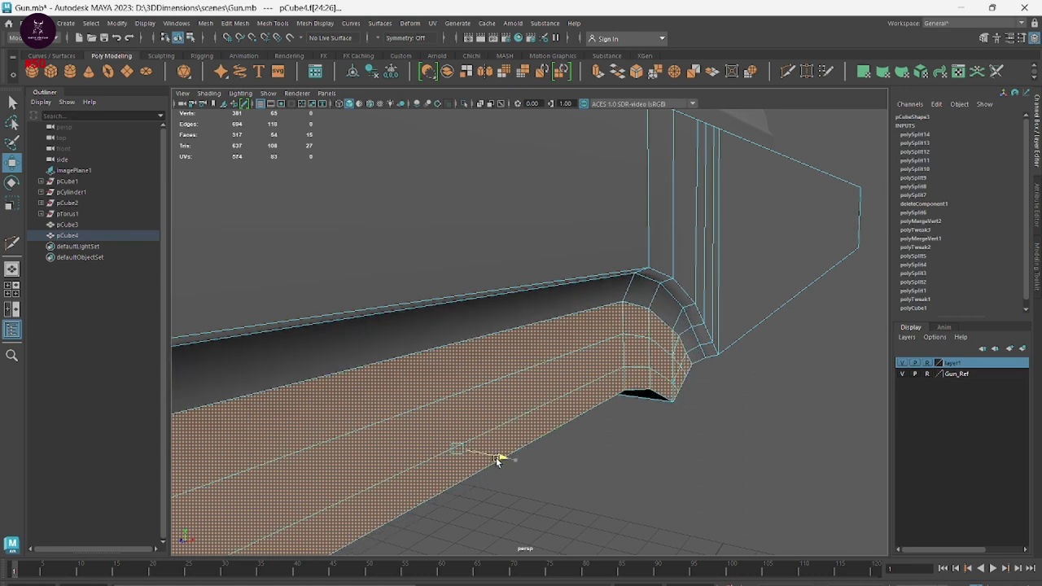
Drop the upper strip and remaining corner faces, then slide the thin strip lengthwise along X
{"action": "left_click", "coordinate": [487, 351], "text": "ctrl"}
{"action": "left_click", "coordinate": [644, 323], "text": "ctrl"}
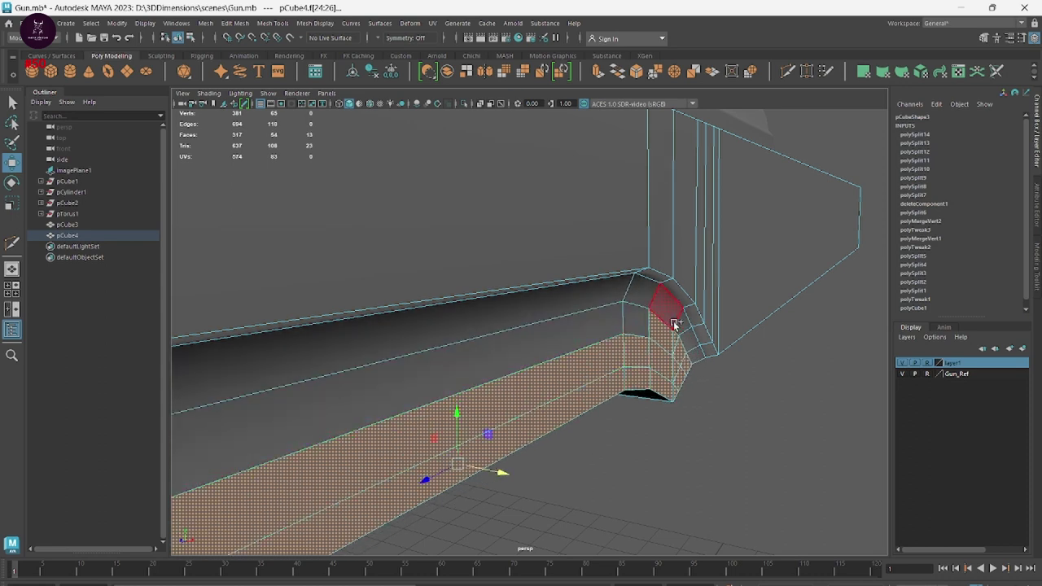
{"action": "left_click", "coordinate": [663, 340], "text": "ctrl"}
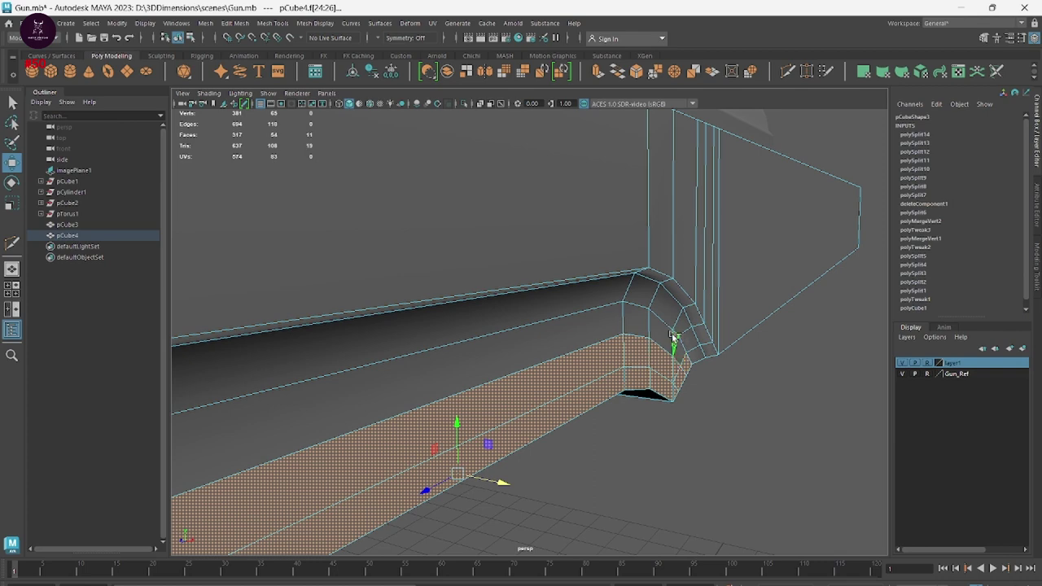
{"action": "left_click", "coordinate": [688, 362], "text": "ctrl"}
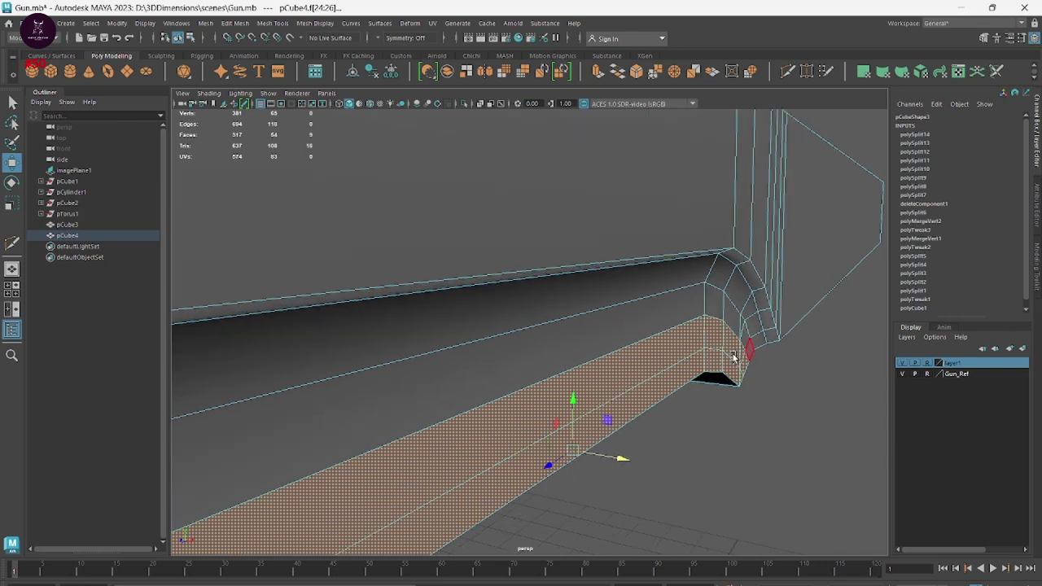
{"action": "left_click_drag", "start_coordinate": [688, 362], "coordinate": [582, 360], "text": "alt"}
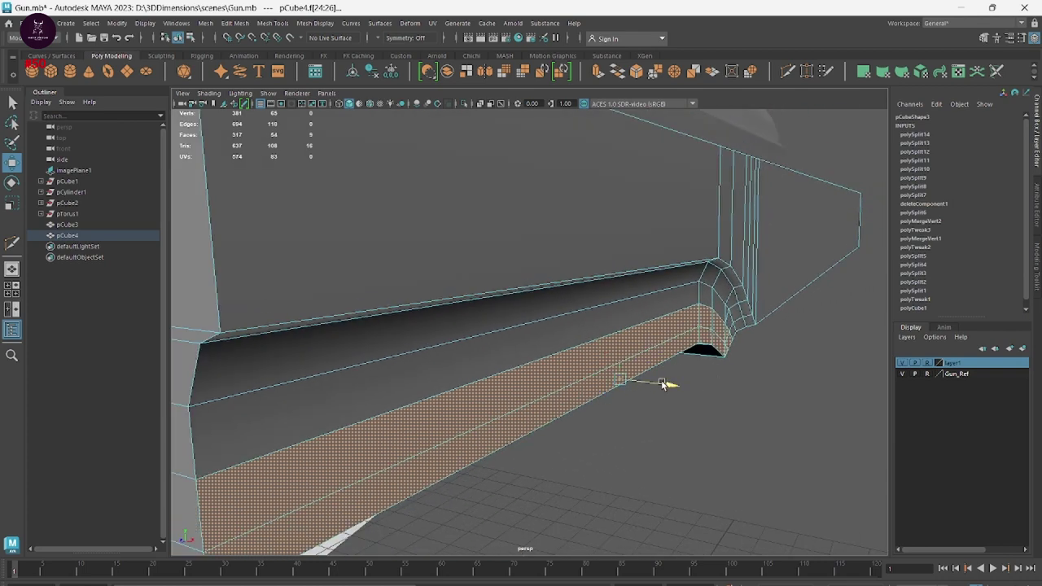
{"action": "left_click_drag", "start_coordinate": [664, 384], "coordinate": [653, 383], "text": "alt"}
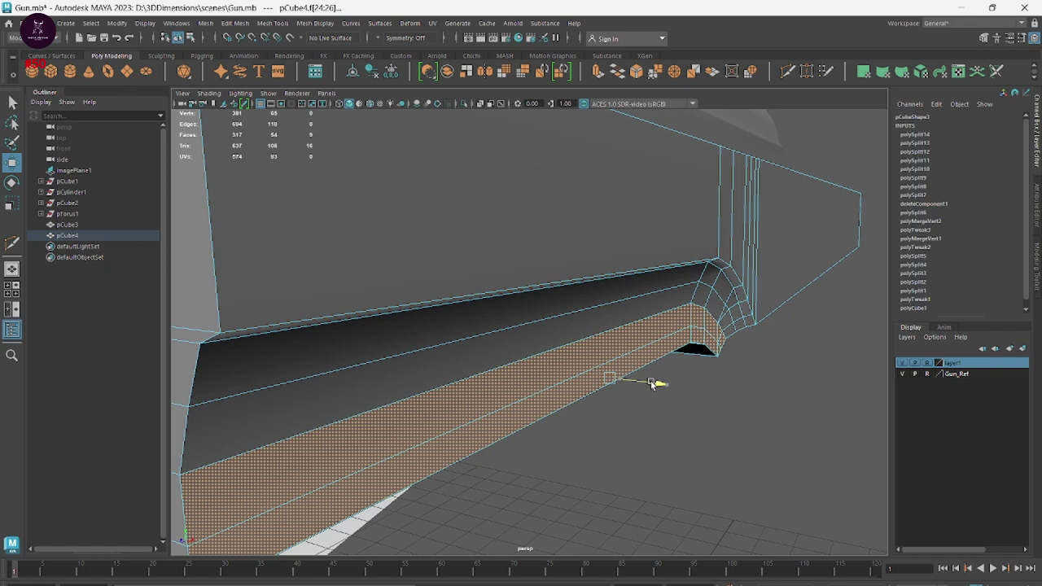
{"action": "left_click", "coordinate": [562, 376], "text": "ctrl"}
{"action": "left_click", "coordinate": [713, 329], "text": "ctrl"}
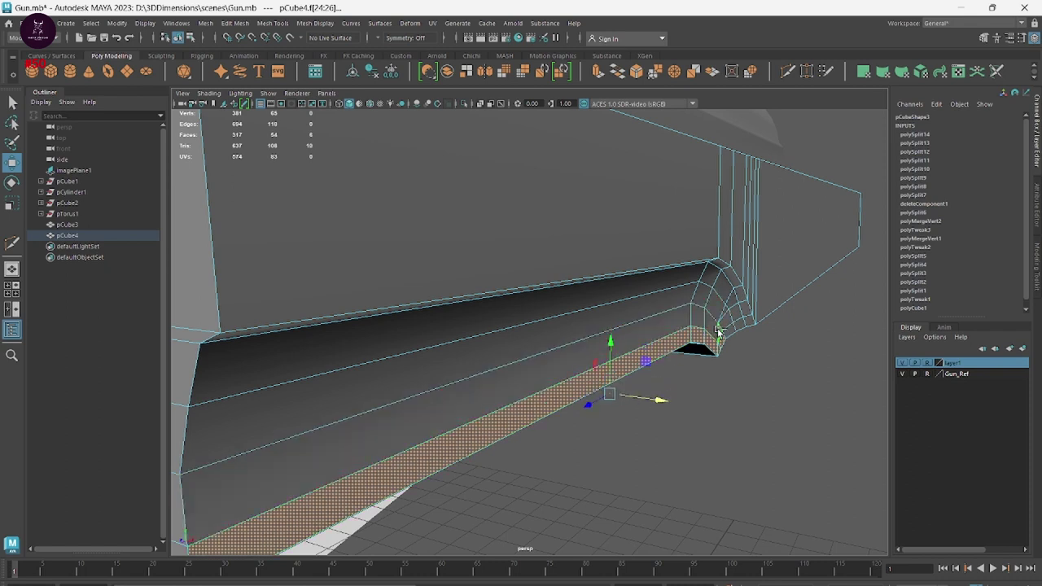
{"action": "left_click", "coordinate": [721, 340], "text": "ctrl"}
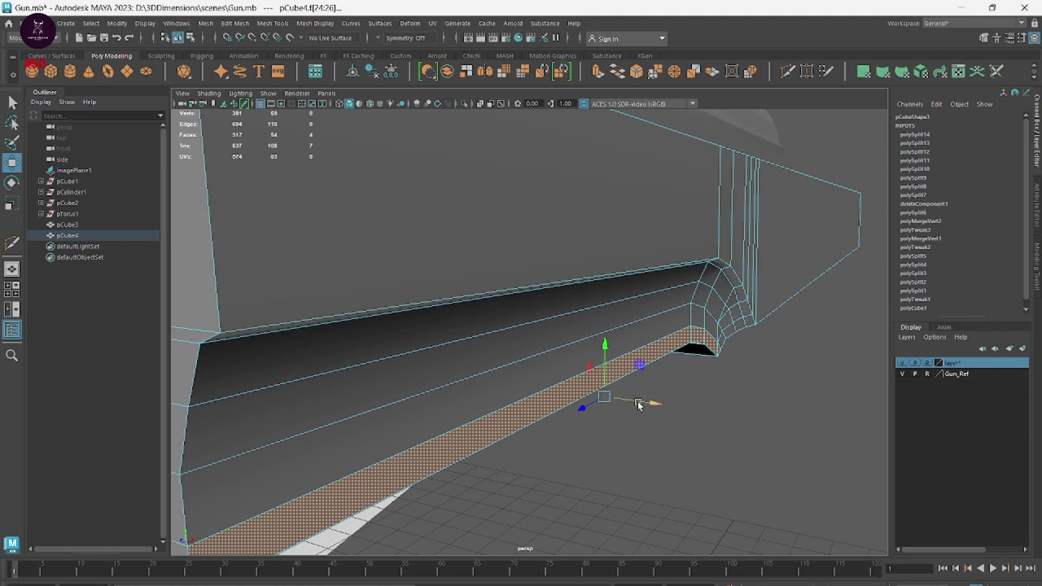
{"action": "mouse_move", "coordinate": [639, 405]}
{"action": "left_mouse_down"}
{"action": "mouse_move", "coordinate": [726, 418]}
{"action": "mouse_move", "coordinate": [711, 414]}
{"action": "mouse_move", "coordinate": [759, 405]}
{"action": "mouse_move", "coordinate": [749, 416]}
{"action": "left_mouse_up"}
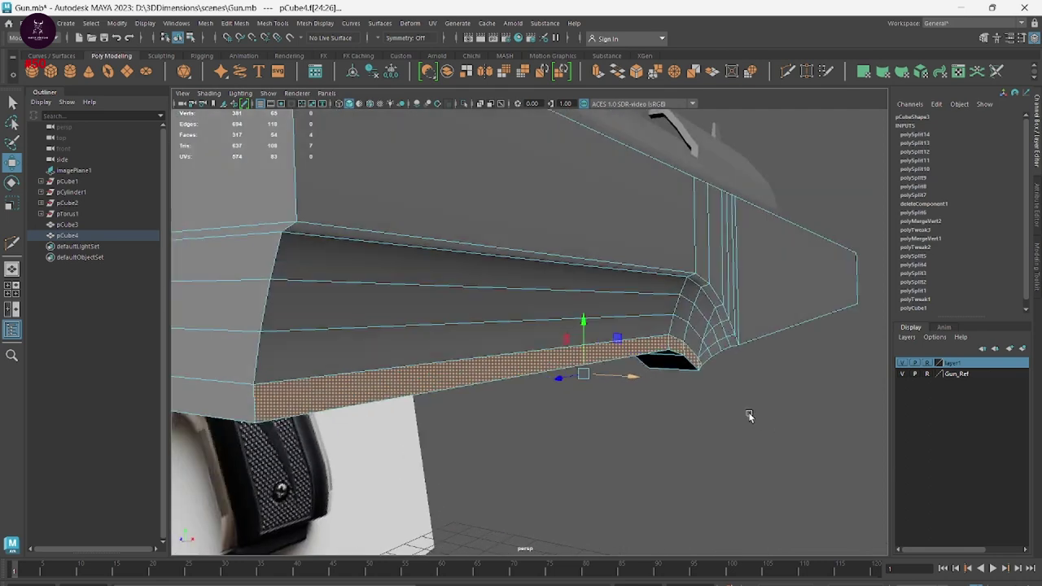
Rotate the thin underside face strip so it angles up into the trigger-guard corner
{"action": "left_click_drag", "start_coordinate": [585, 427], "coordinate": [592, 432], "text": "alt"}
{"action": "key", "text": "e"}
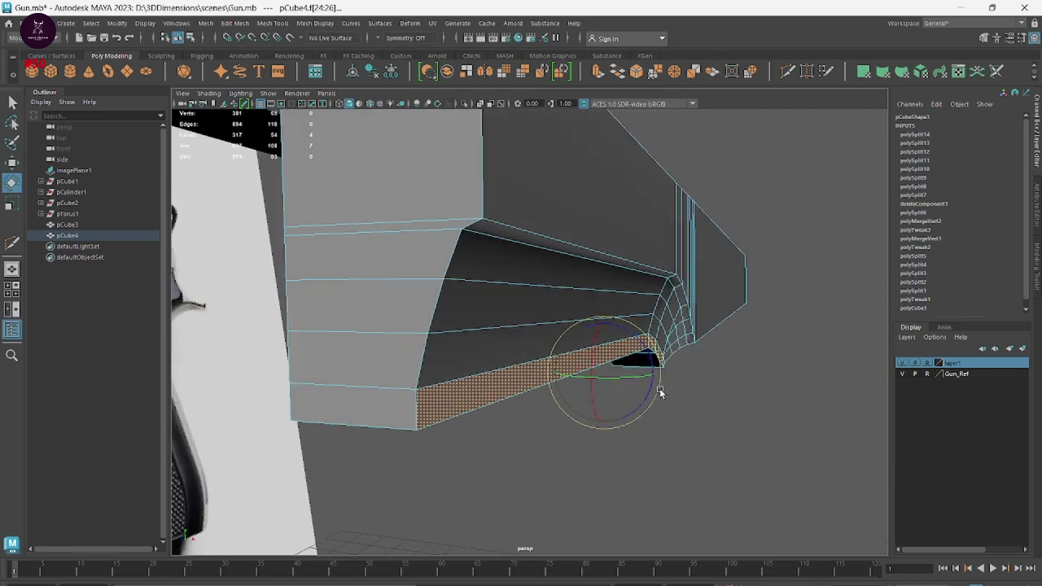
{"action": "mouse_move", "coordinate": [657, 394]}
{"action": "left_mouse_down"}
{"action": "mouse_move", "coordinate": [638, 407]}
{"action": "mouse_move", "coordinate": [650, 412]}
{"action": "left_mouse_up"}
{"action": "mouse_move", "coordinate": [651, 396]}
{"action": "left_mouse_down"}
{"action": "mouse_move", "coordinate": [646, 419]}
{"action": "mouse_move", "coordinate": [709, 412]}
{"action": "mouse_move", "coordinate": [623, 415]}
{"action": "mouse_move", "coordinate": [565, 384]}
{"action": "mouse_move", "coordinate": [618, 390]}
{"action": "mouse_move", "coordinate": [646, 414]}
{"action": "mouse_move", "coordinate": [604, 405]}
{"action": "mouse_move", "coordinate": [622, 412]}
{"action": "left_mouse_up"}
{"action": "left_click", "coordinate": [649, 417]}
{"action": "scroll", "coordinate": [622, 412], "scroll_direction": "up", "scroll_amount": 3}
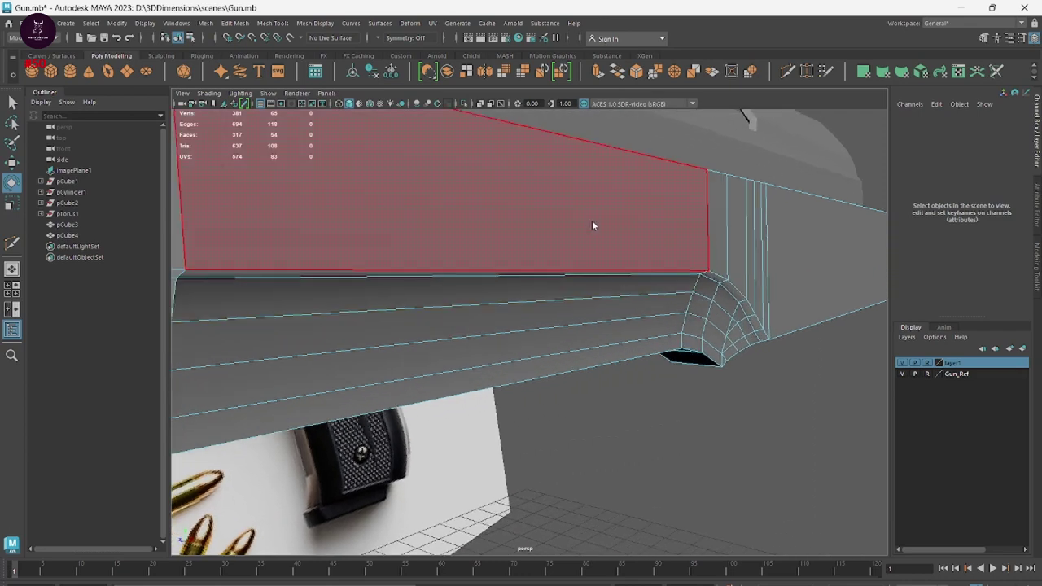
Select the top frame edge loop and try a bevel, then undo it
{"action": "right_click_drag", "start_coordinate": [592, 219], "coordinate": [591, 190]}
{"action": "double_click", "coordinate": [429, 268]}
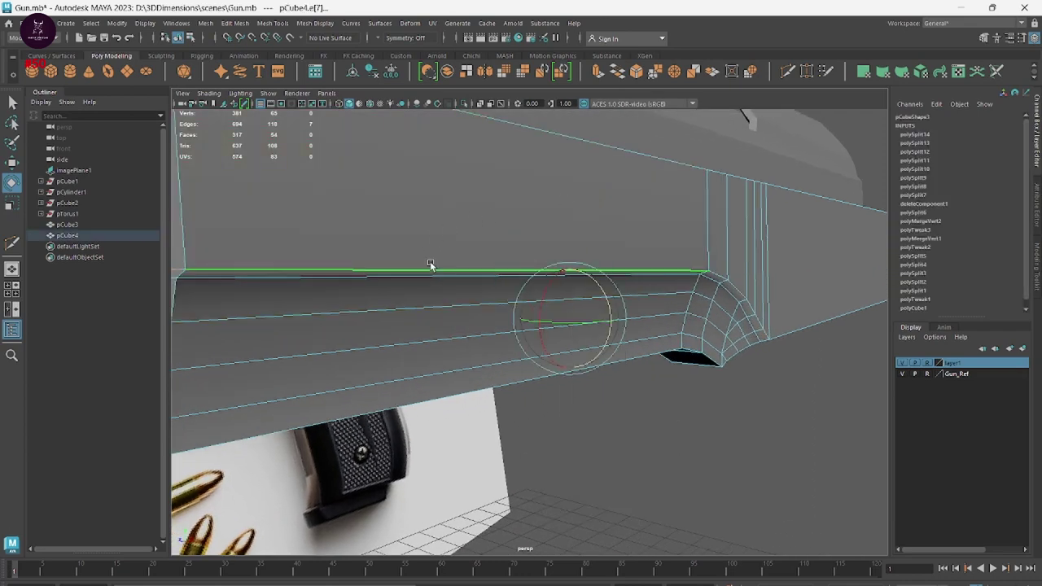
{"action": "left_click_drag", "start_coordinate": [800, 344], "coordinate": [600, 298], "text": "alt"}
{"action": "mouse_move", "coordinate": [600, 298]}
{"action": "right_mouse_down", "text": "alt"}
{"action": "mouse_move", "coordinate": [861, 496]}
{"action": "mouse_move", "coordinate": [581, 372]}
{"action": "right_mouse_up", "text": "alt"}
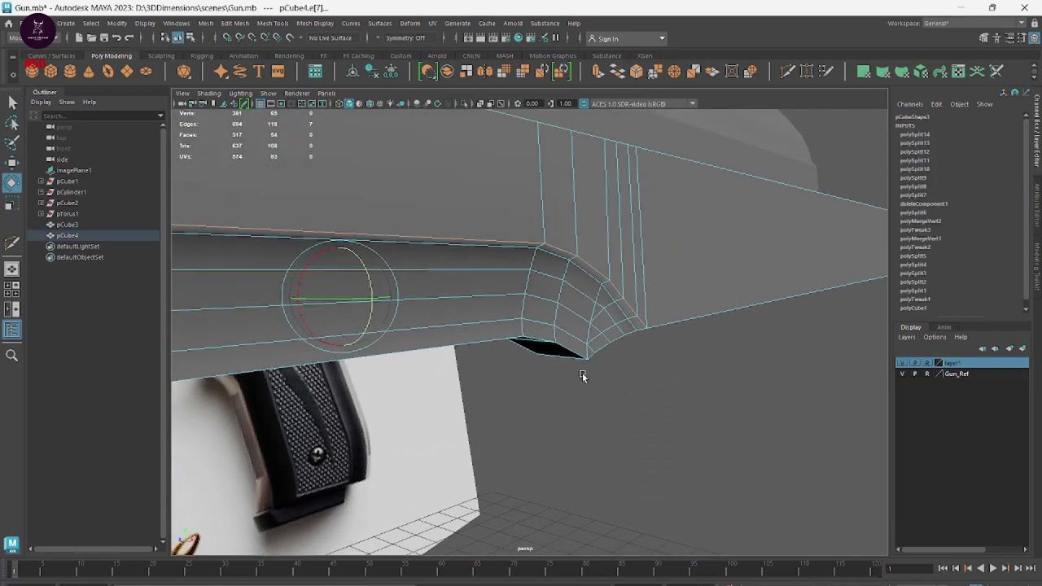
{"action": "right_click_drag", "start_coordinate": [534, 243], "coordinate": [589, 230], "text": "shift"}
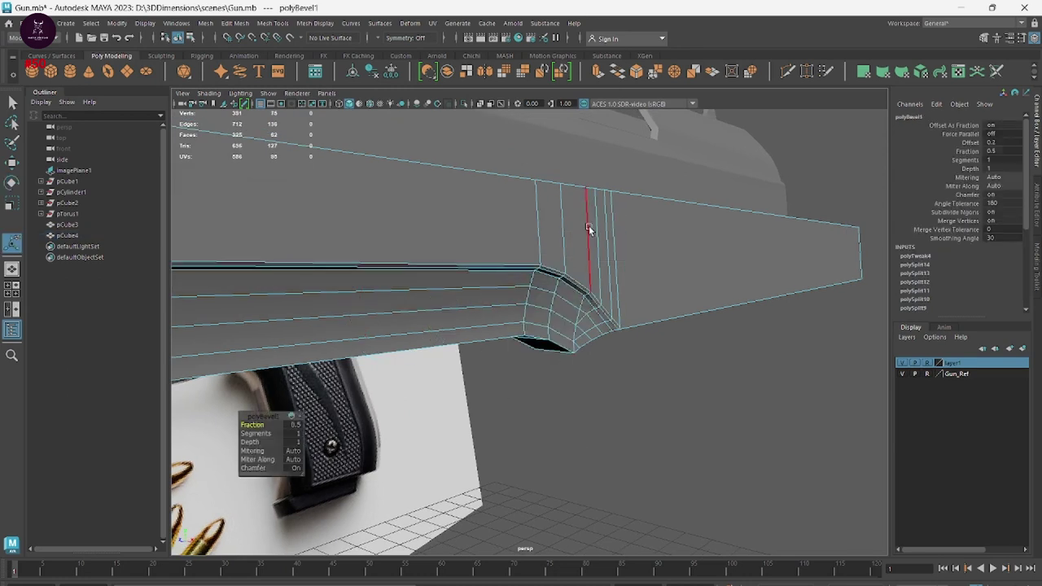
{"action": "left_click", "coordinate": [437, 431]}
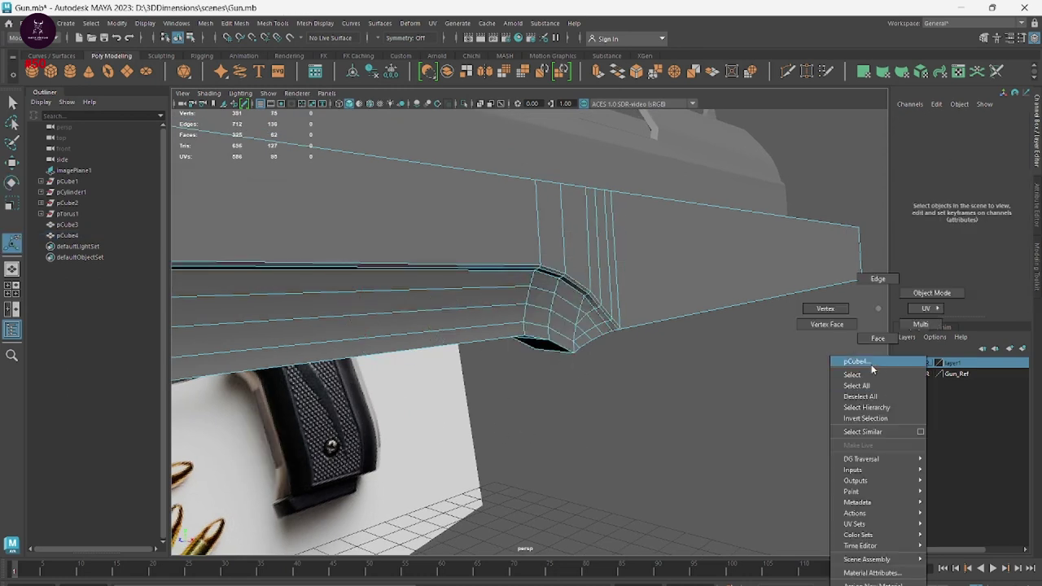
{"action": "right_click_drag", "start_coordinate": [863, 314], "coordinate": [928, 295]}
{"action": "left_click", "coordinate": [731, 394]}
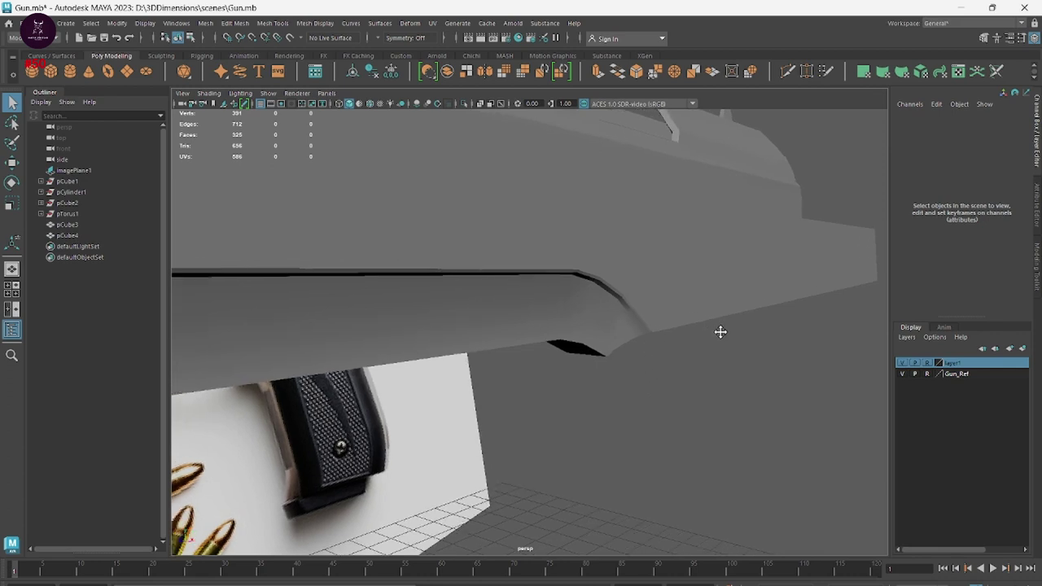
{"action": "left_click_drag", "start_coordinate": [616, 379], "coordinate": [849, 339], "text": "alt"}
{"action": "key", "text": "ctrl+z"}
{"action": "key", "text": "ctrl+z"}
{"action": "key", "text": "ctrl+z"}
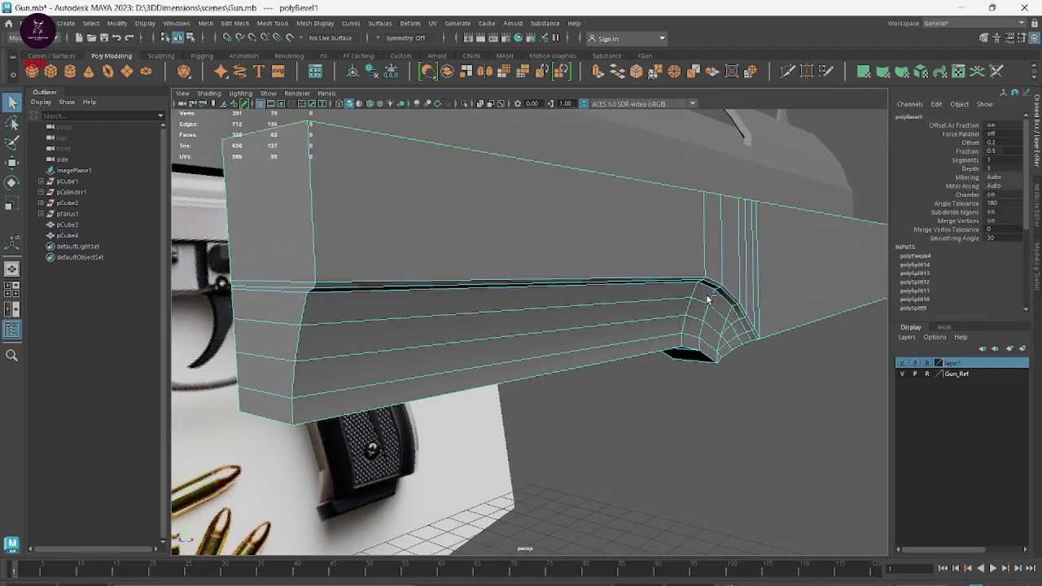
{"action": "key", "text": "ctrl+z"}
Bevel the edge loop again with 2 segments and fraction 0.4
{"action": "right_click_drag", "start_coordinate": [583, 285], "coordinate": [643, 284], "text": "shift"}
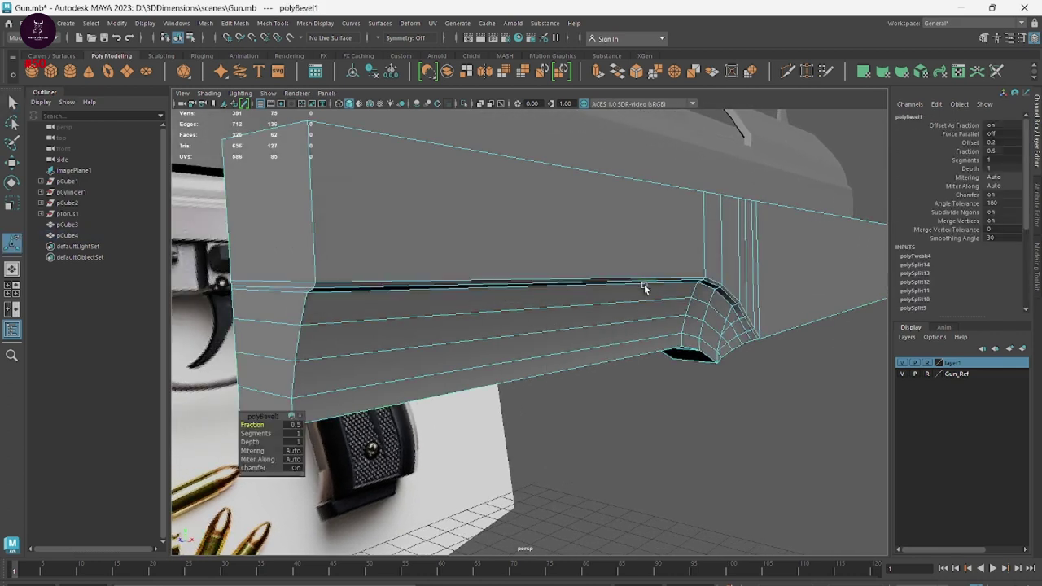
{"action": "left_click_drag", "start_coordinate": [252, 432], "coordinate": [257, 434]}
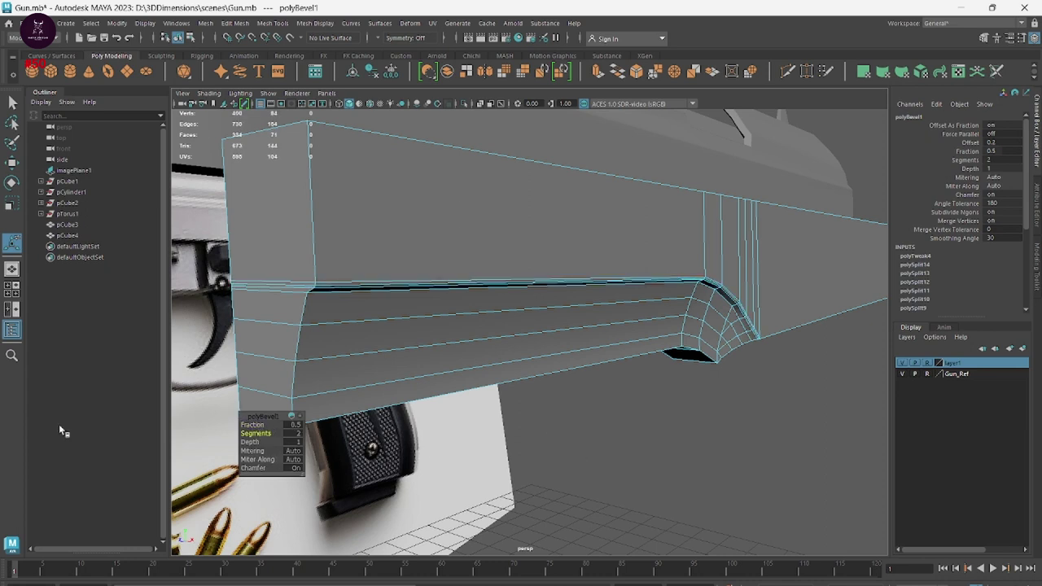
{"action": "left_click_drag", "start_coordinate": [264, 425], "coordinate": [256, 425]}
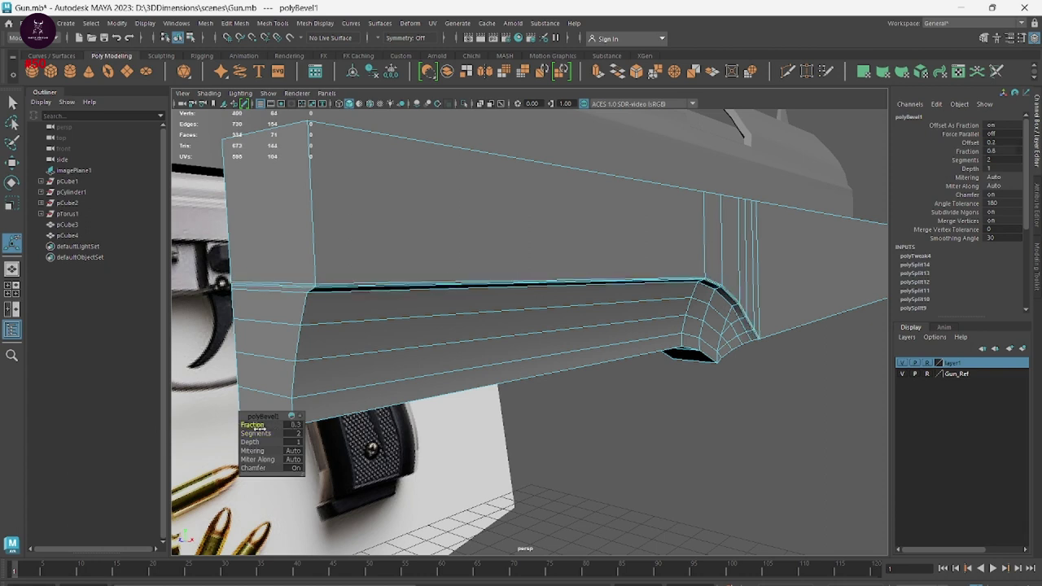
{"action": "right_click_drag", "start_coordinate": [527, 303], "coordinate": [580, 289]}
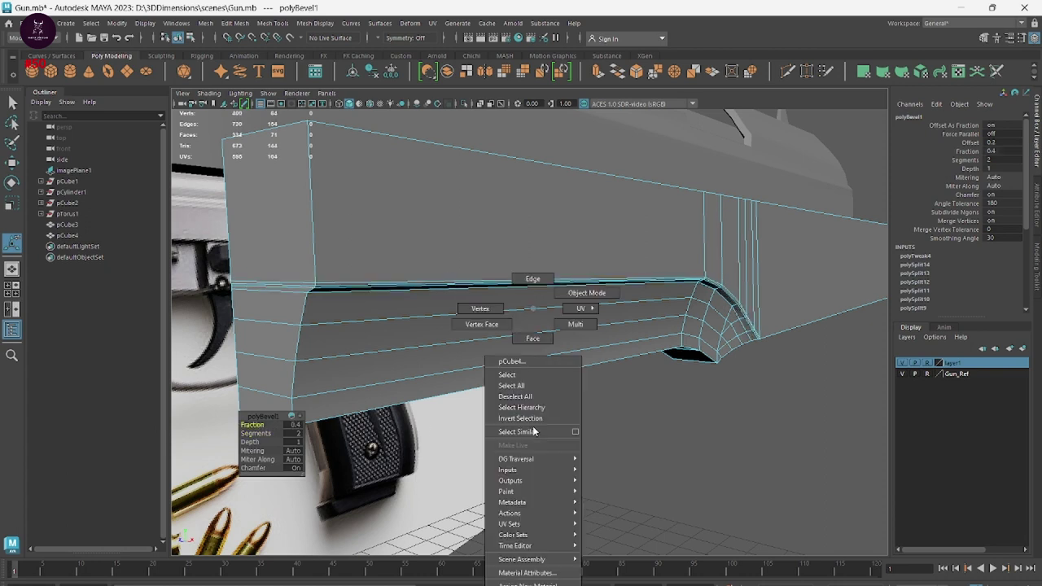
{"action": "mouse_move", "coordinate": [419, 387]}
{"action": "left_mouse_down", "text": "alt"}
{"action": "mouse_move", "coordinate": [373, 382]}
{"action": "mouse_move", "coordinate": [383, 388]}
{"action": "left_mouse_up", "text": "alt"}
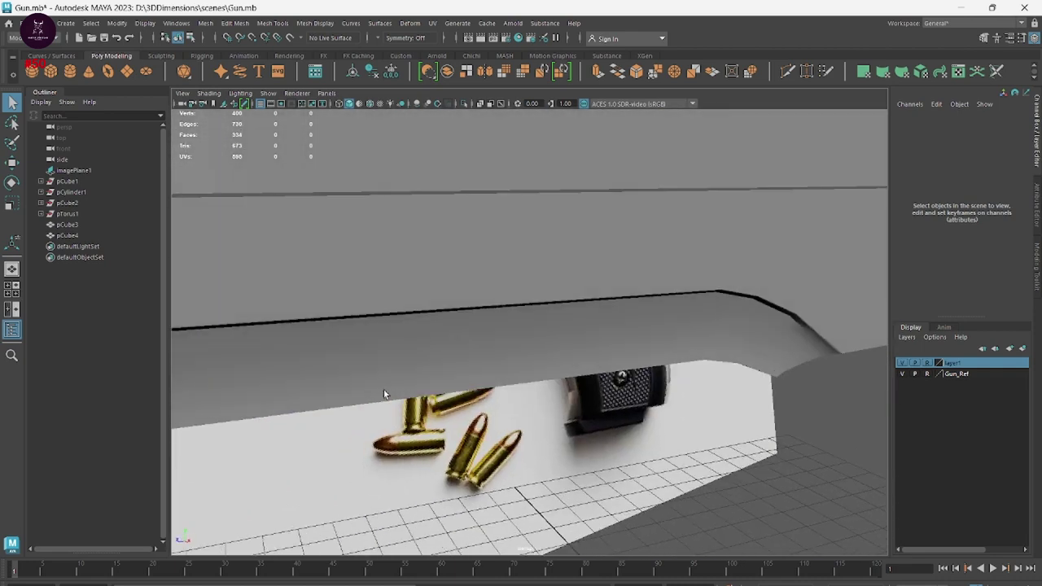
{"action": "middle_click_drag", "start_coordinate": [383, 388], "coordinate": [659, 362], "text": "alt"}
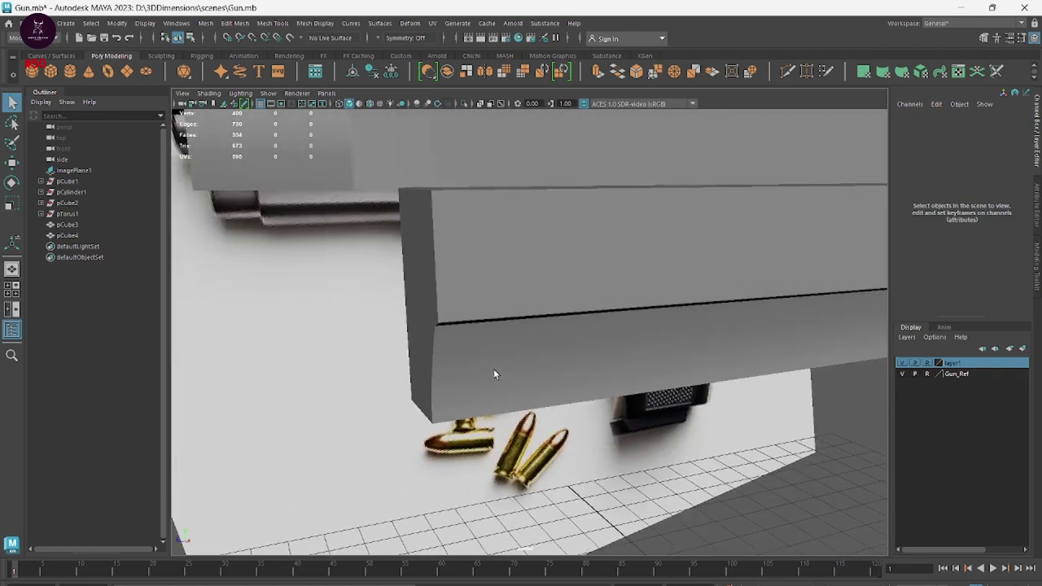
{"action": "key", "text": "space"}
{"action": "key", "text": "space"}
{"action": "scroll", "coordinate": [593, 411], "scroll_direction": "down", "scroll_amount": 5}
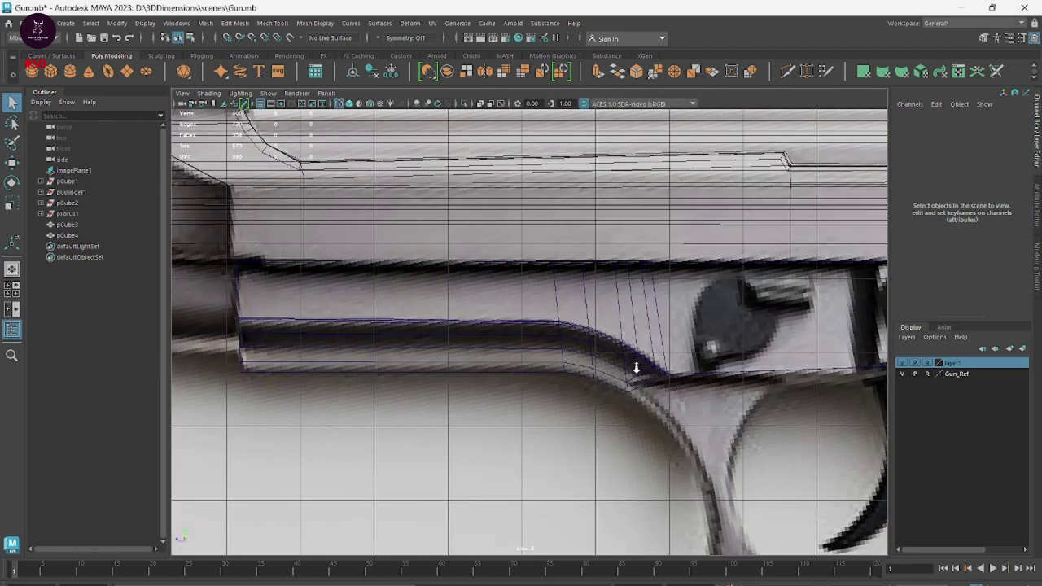
{"action": "middle_click_drag", "start_coordinate": [632, 361], "coordinate": [635, 361], "text": "alt"}
{"action": "left_click_drag", "start_coordinate": [635, 360], "coordinate": [530, 360], "text": "alt"}
{"action": "scroll", "coordinate": [734, 422], "scroll_direction": "up", "scroll_amount": 5}
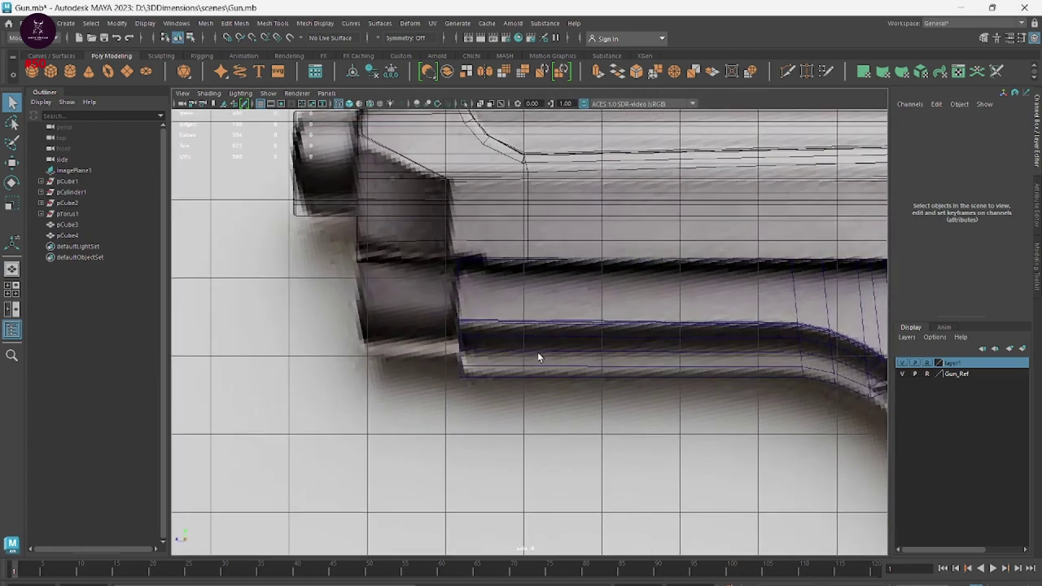
{"action": "scroll", "coordinate": [537, 356], "scroll_direction": "down", "scroll_amount": 5}
{"action": "scroll", "coordinate": [393, 379], "scroll_direction": "up", "scroll_amount": 5}
{"action": "scroll", "coordinate": [478, 352], "scroll_direction": "down", "scroll_amount": 5}
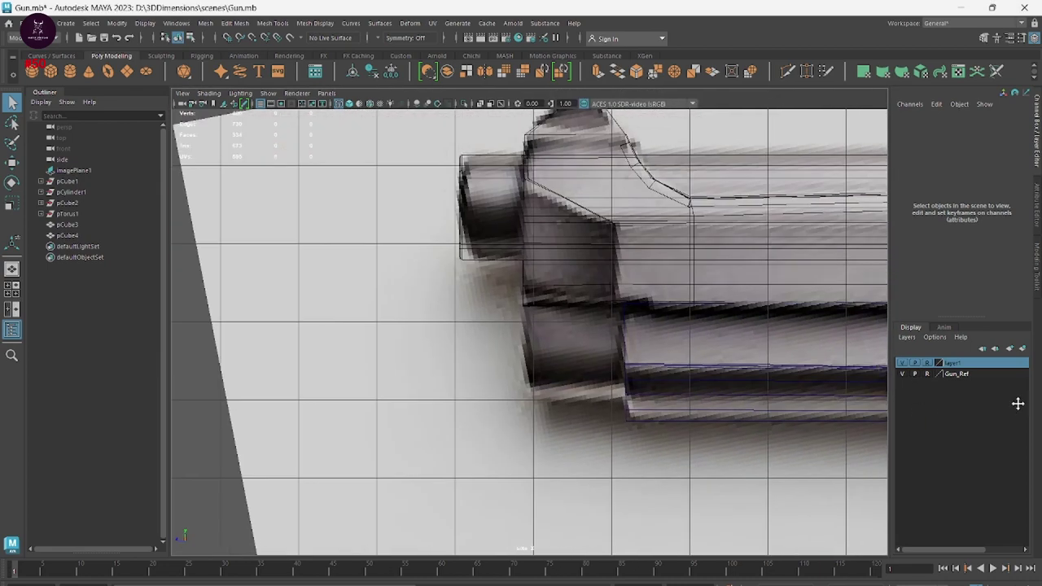
{"action": "scroll", "coordinate": [648, 397], "scroll_direction": "up", "scroll_amount": 4}
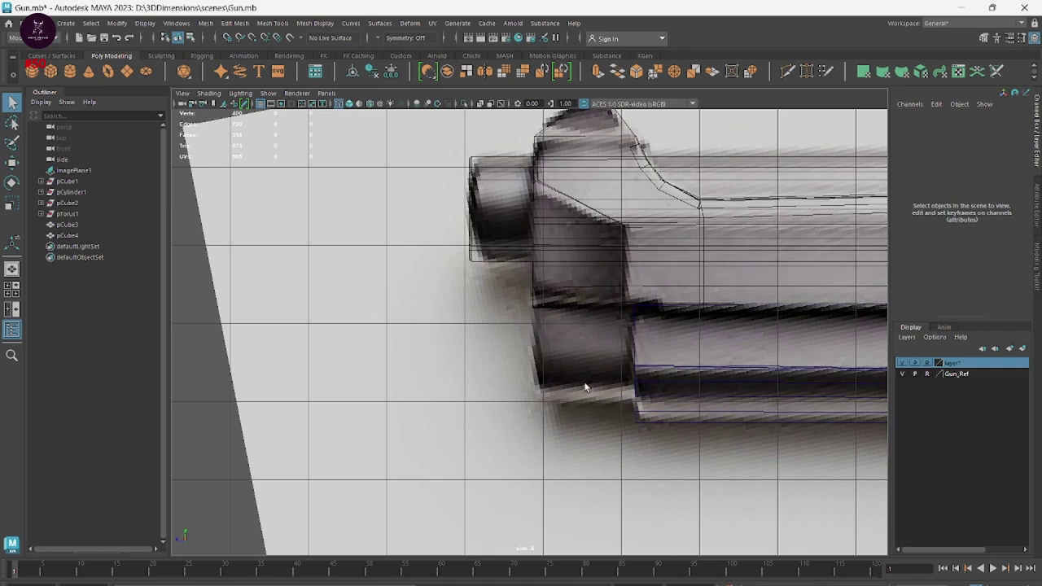
{"action": "key", "text": "space"}
{"action": "key", "text": "space"}
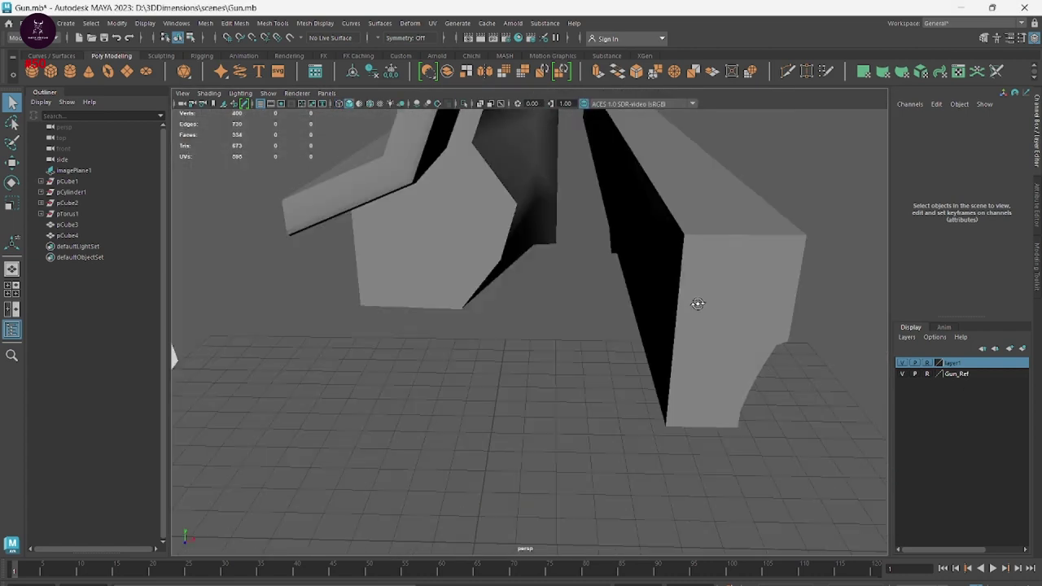
{"action": "mouse_move", "coordinate": [698, 302]}
{"action": "left_mouse_down", "text": "alt"}
{"action": "mouse_move", "coordinate": [686, 298]}
{"action": "mouse_move", "coordinate": [686, 260]}
{"action": "left_mouse_up", "text": "alt"}
Multi-Cut vertical and horizontal edges across the front block to grid its end
{"action": "left_click", "coordinate": [706, 260]}
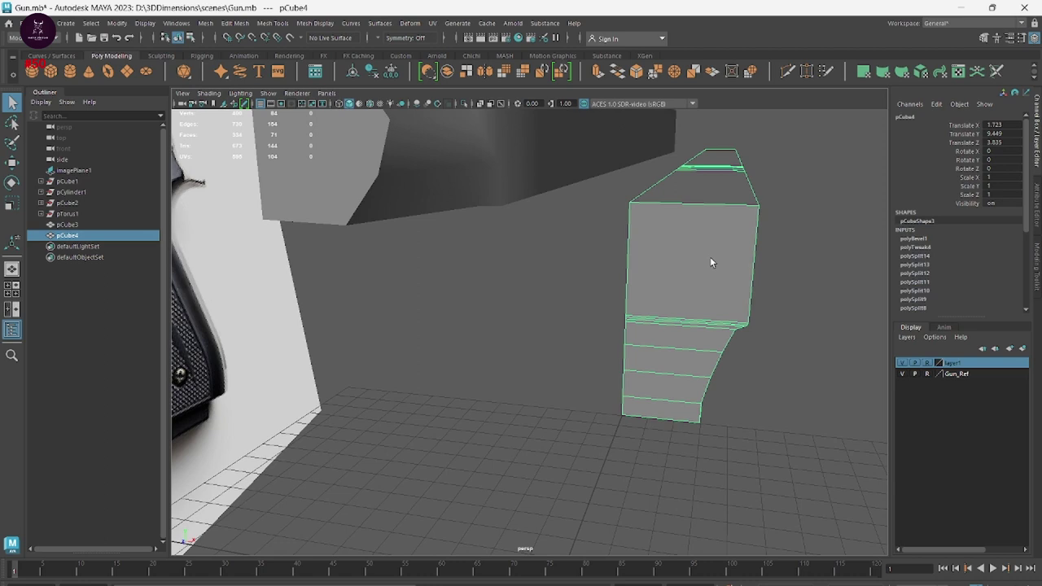
{"action": "right_click", "coordinate": [708, 267], "text": "shift"}
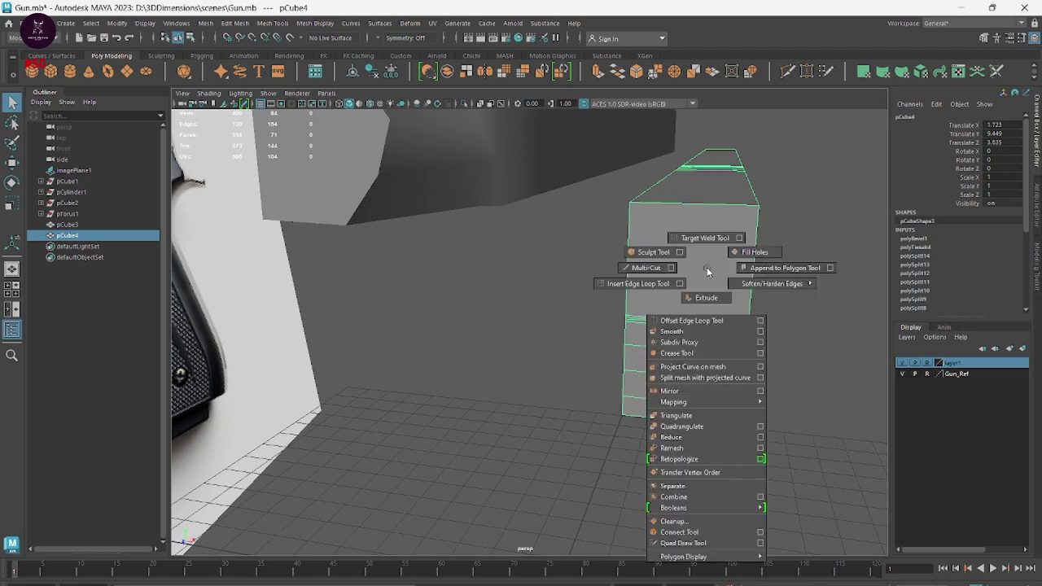
{"action": "left_click", "coordinate": [646, 268]}
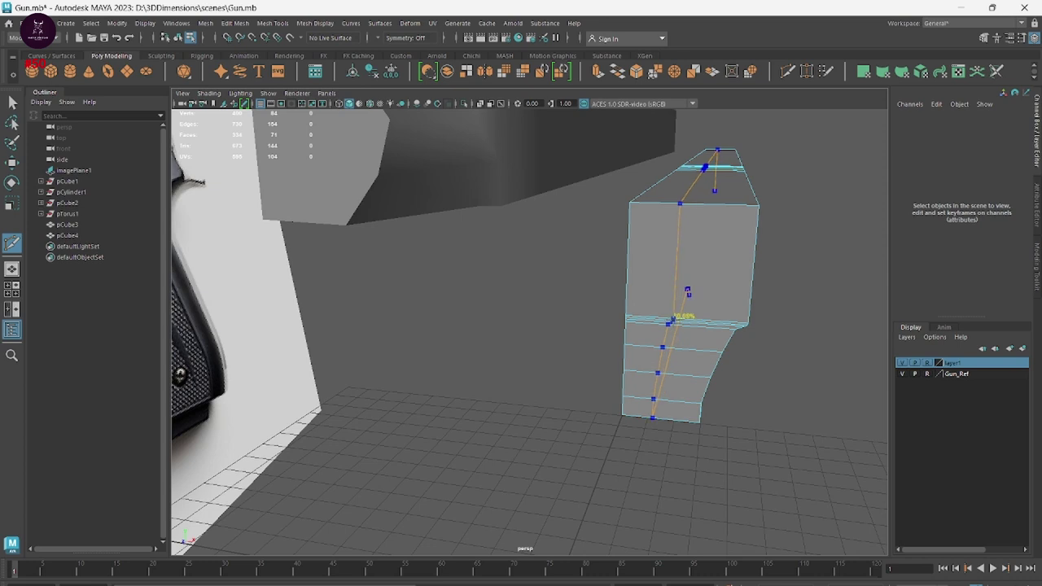
{"action": "left_click", "coordinate": [672, 321], "text": "ctrl"}
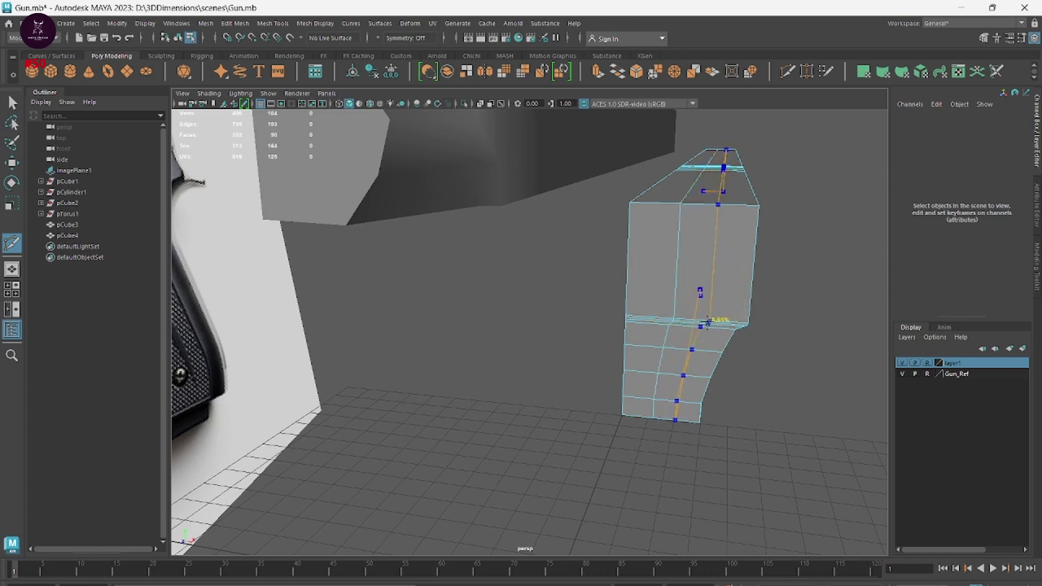
{"action": "key", "text": "Return"}
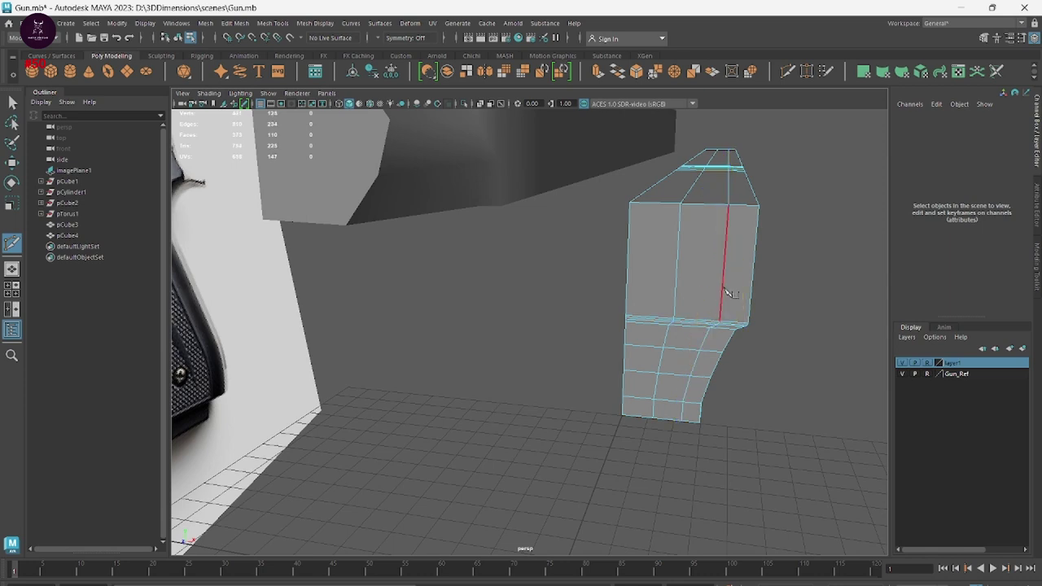
{"action": "right_click_drag", "start_coordinate": [705, 260], "coordinate": [708, 285]}
{"action": "left_click", "coordinate": [751, 269], "text": "ctrl"}
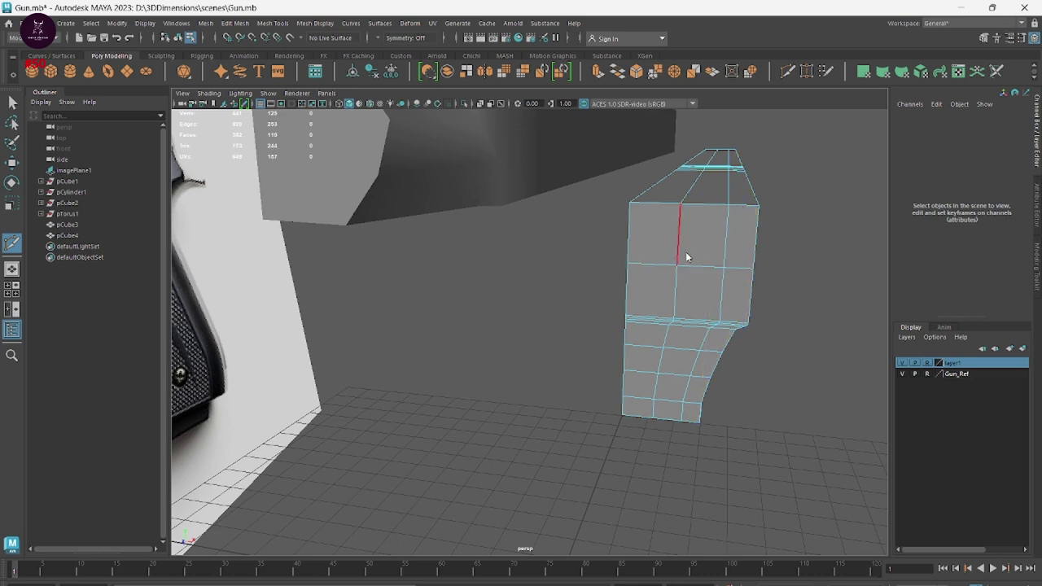
{"action": "right_click_drag", "start_coordinate": [686, 257], "coordinate": [688, 283]}
Select the block's 2x2 end faces and extrude them outward
{"action": "key", "text": "w"}
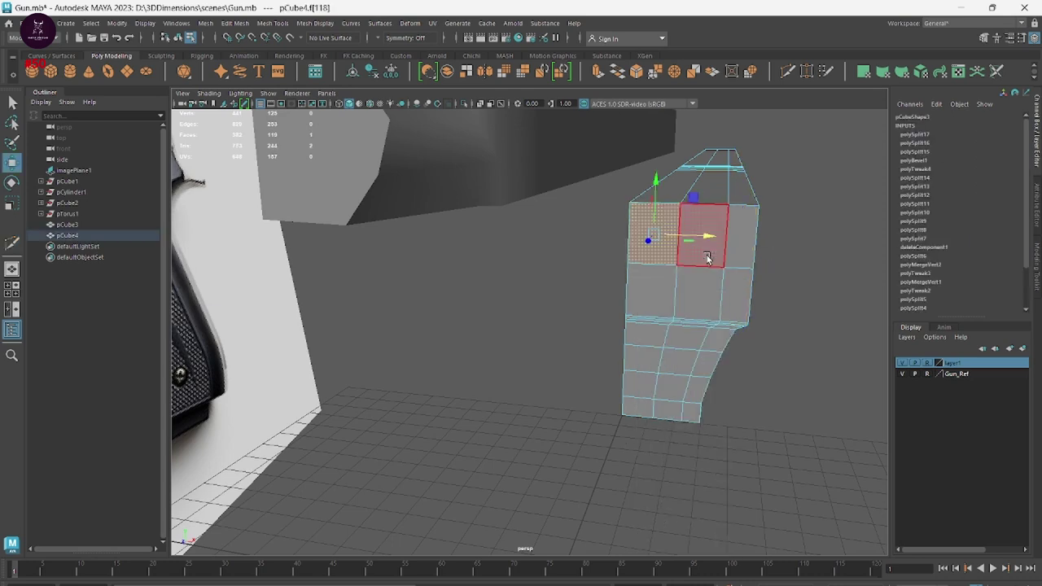
{"action": "left_click", "coordinate": [707, 259], "text": "shift"}
{"action": "left_click", "coordinate": [698, 295], "text": "shift"}
{"action": "left_click", "coordinate": [656, 295], "text": "shift"}
{"action": "left_click_drag", "start_coordinate": [656, 296], "coordinate": [694, 310], "text": "alt"}
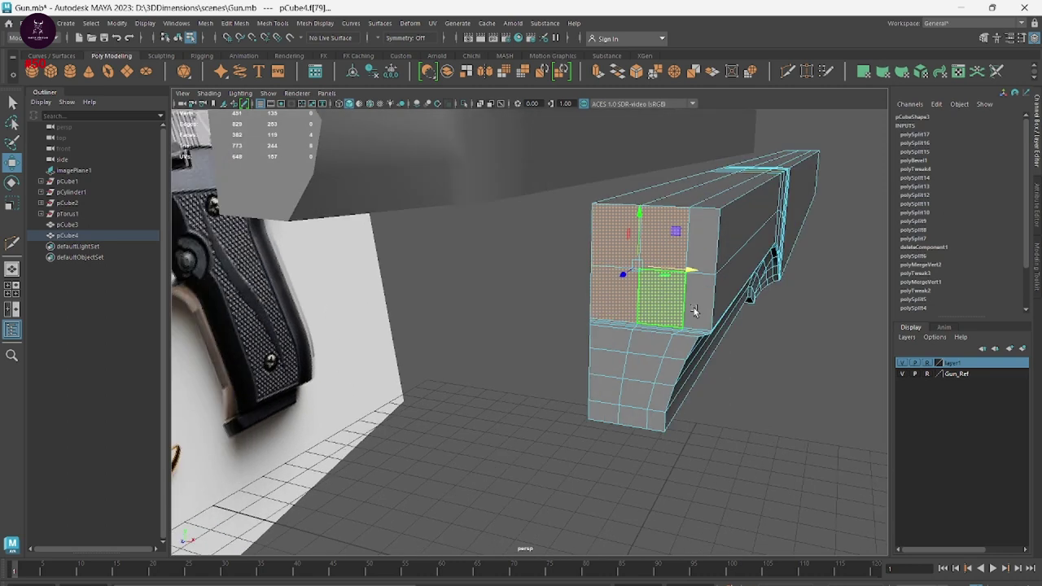
{"action": "key", "text": "ctrl+e"}
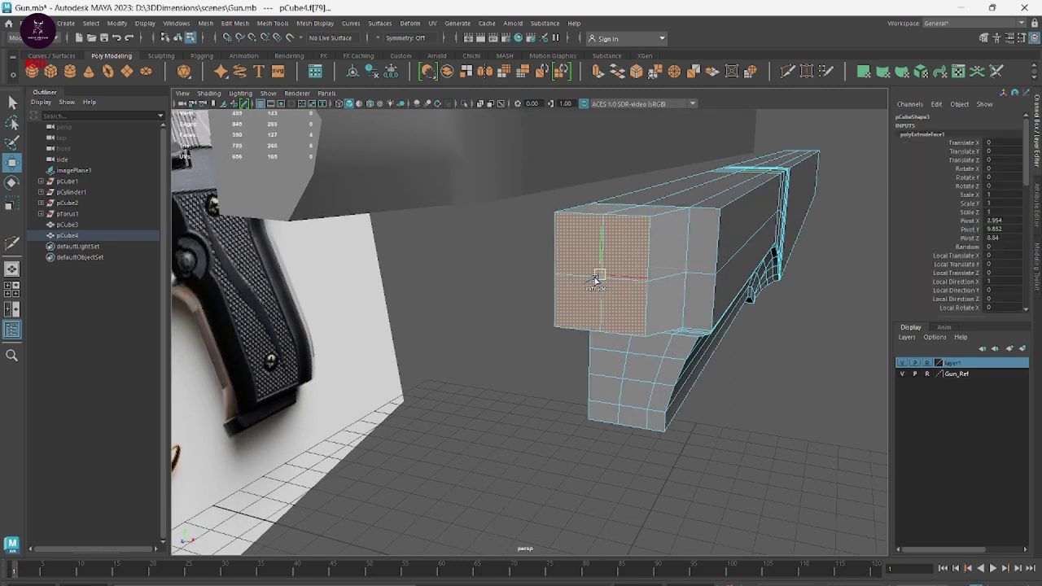
{"action": "key", "text": "ctrl+z"}
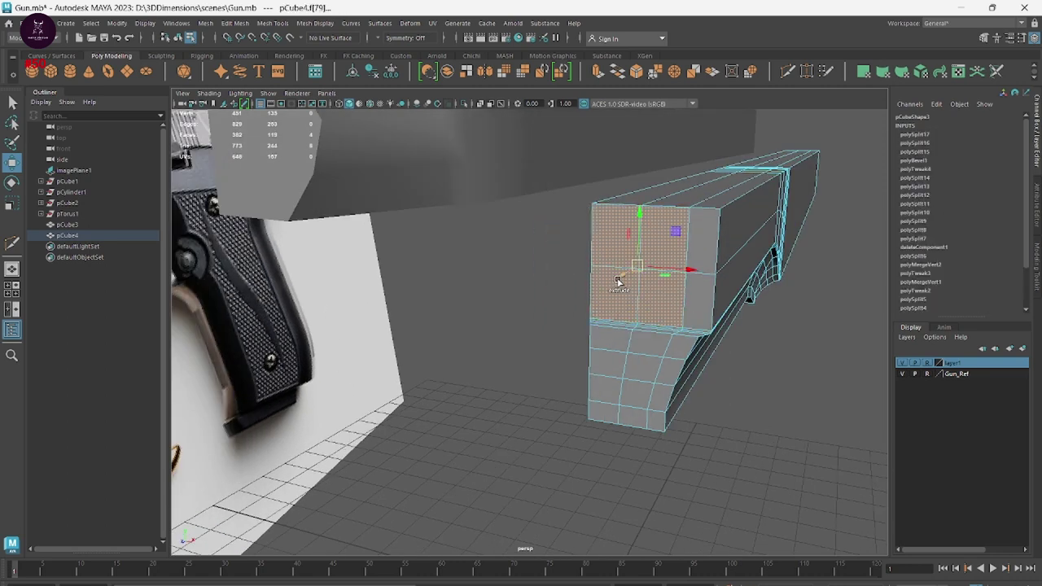
{"action": "key", "text": "ctrl+e"}
{"action": "left_click_drag", "start_coordinate": [621, 279], "coordinate": [586, 293]}
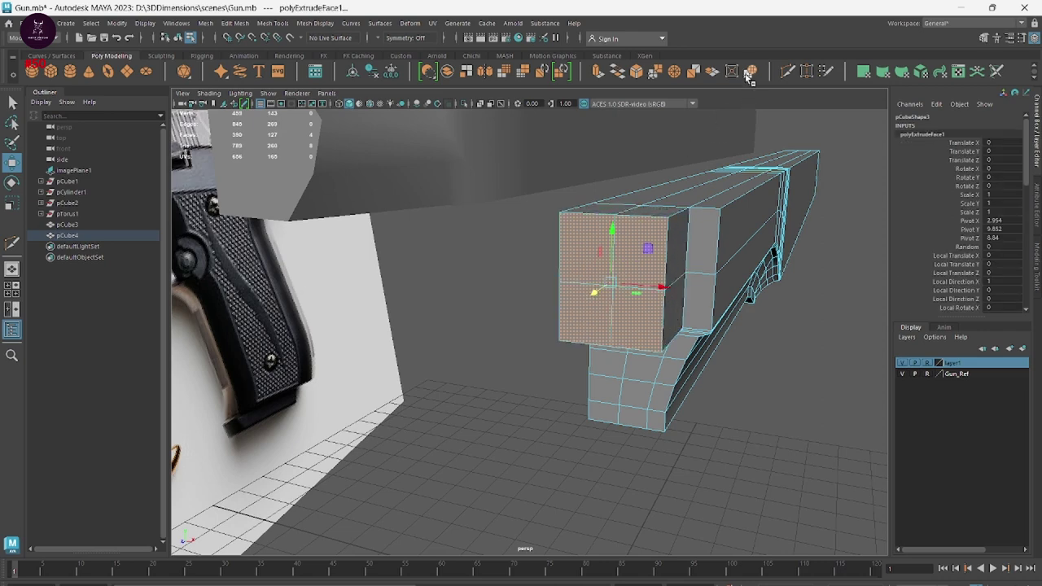
Circularize the extruded face into an octagon with Twist -4.71
{"action": "left_click", "coordinate": [750, 72]}
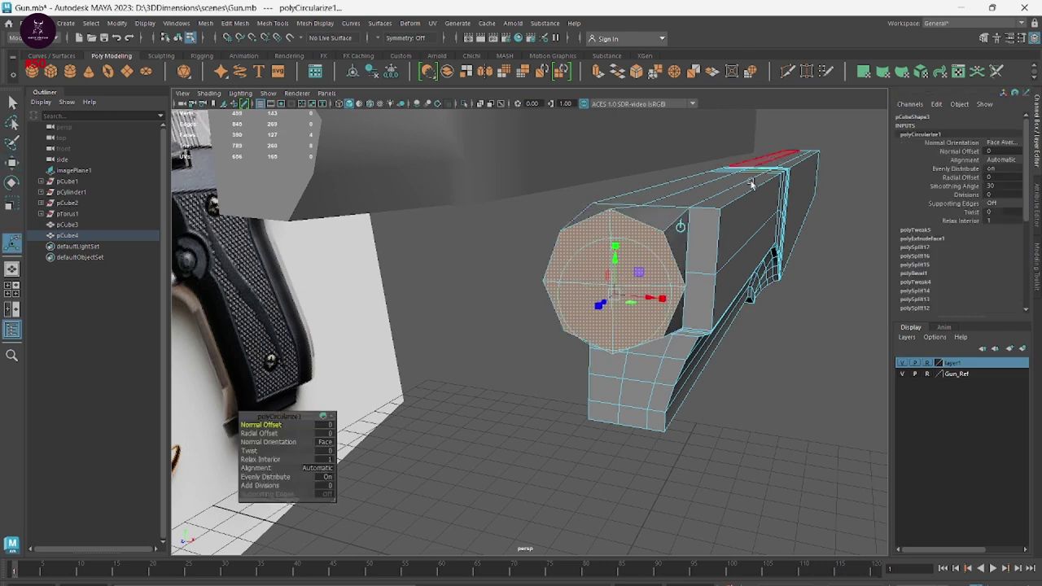
{"action": "left_click_drag", "start_coordinate": [716, 341], "coordinate": [484, 388], "text": "alt"}
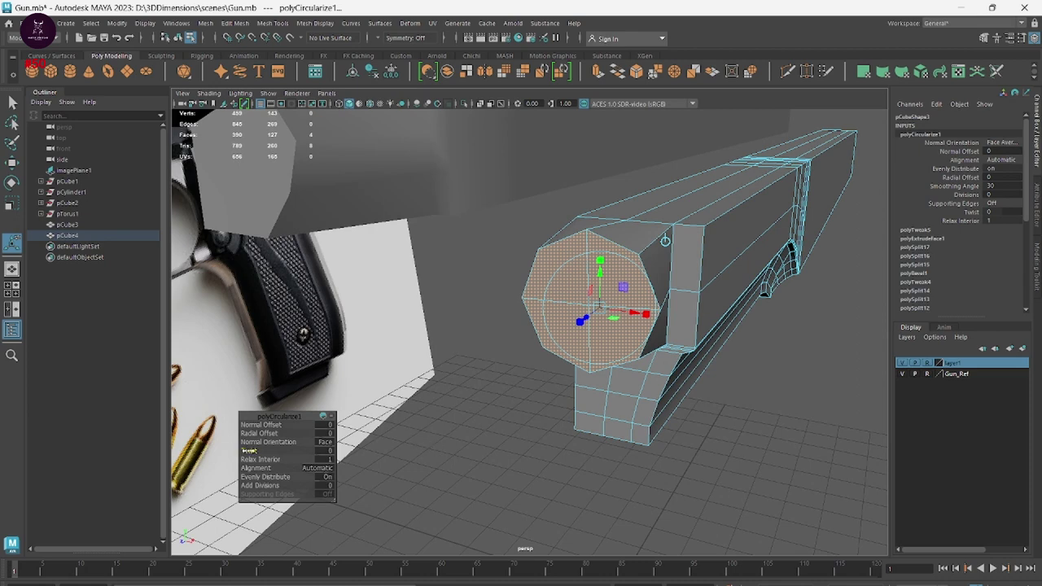
{"action": "left_click_drag", "start_coordinate": [269, 453], "coordinate": [3, 464]}
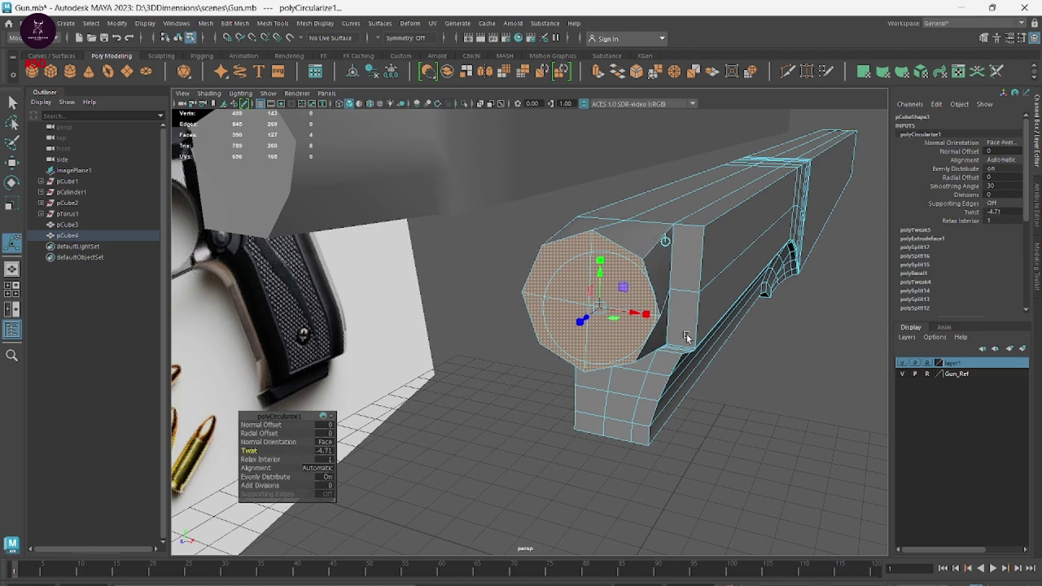
{"action": "mouse_move", "coordinate": [686, 337]}
{"action": "left_mouse_down", "text": "alt"}
{"action": "mouse_move", "coordinate": [693, 391]}
{"action": "mouse_move", "coordinate": [697, 291]}
{"action": "mouse_move", "coordinate": [706, 311]}
{"action": "left_mouse_up", "text": "alt"}
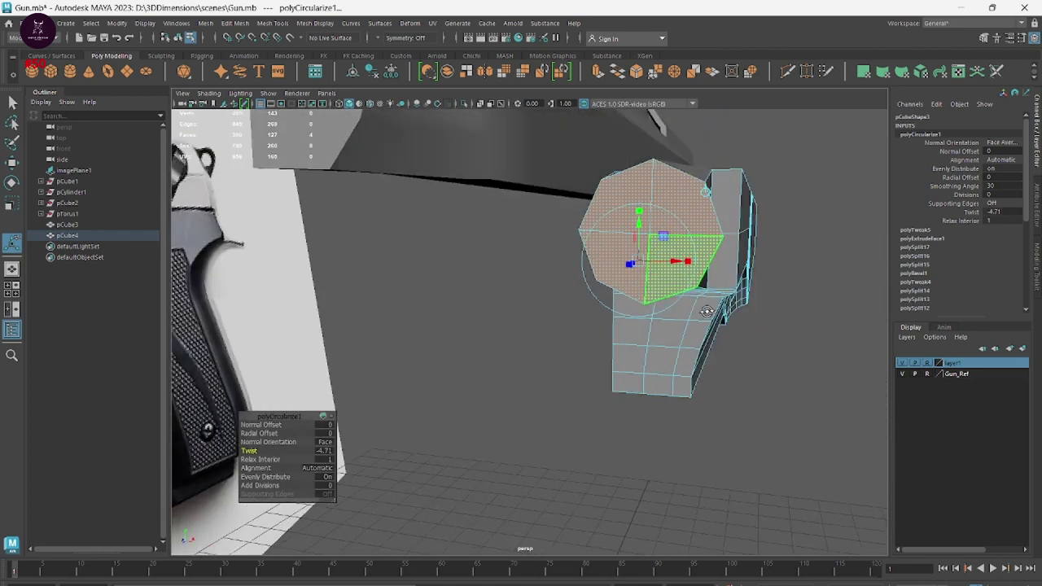
Scale the octagon face smaller horizontally and vertically, then raise it
{"action": "key", "text": "r"}
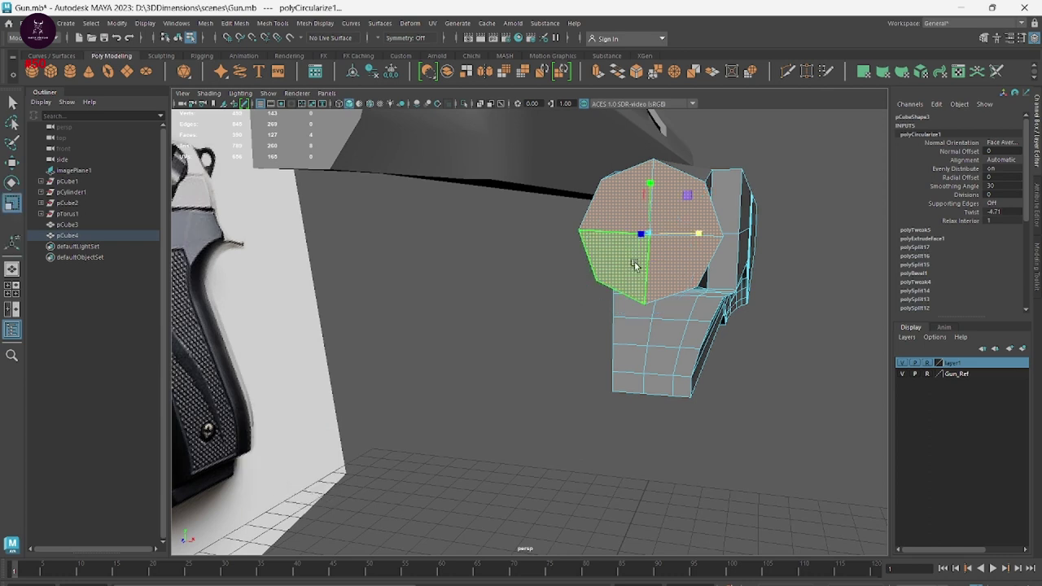
{"action": "left_click_drag", "start_coordinate": [697, 234], "coordinate": [694, 235]}
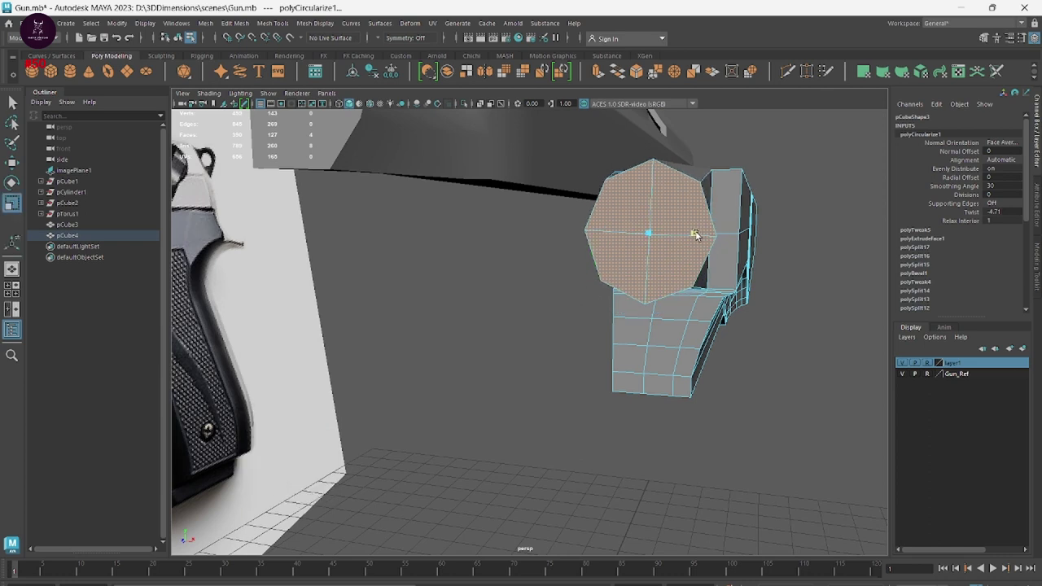
{"action": "left_click_drag", "start_coordinate": [656, 192], "coordinate": [649, 188]}
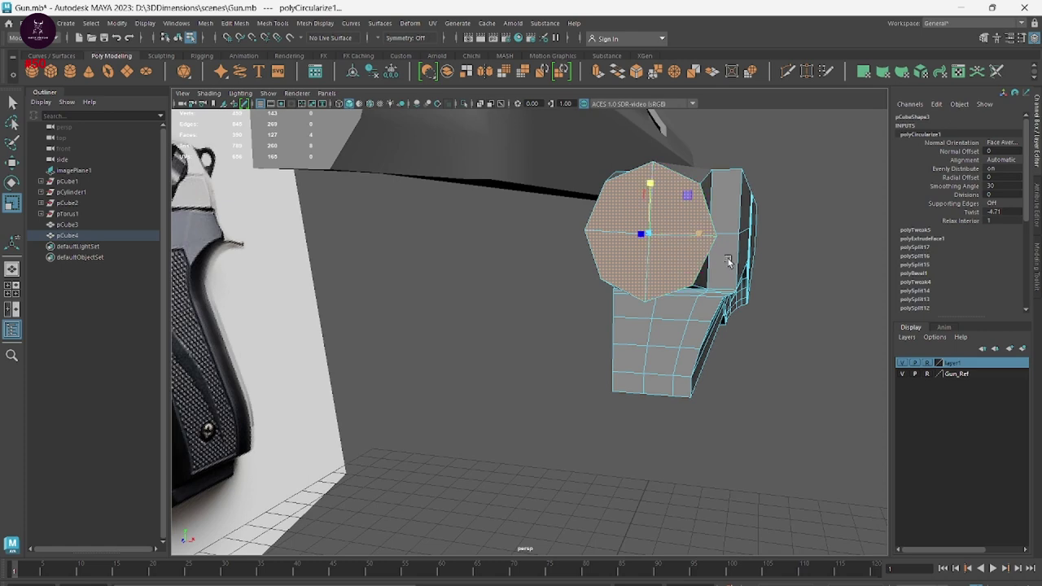
{"action": "left_click_drag", "start_coordinate": [692, 260], "coordinate": [697, 349], "text": "alt"}
{"action": "key", "text": "w"}
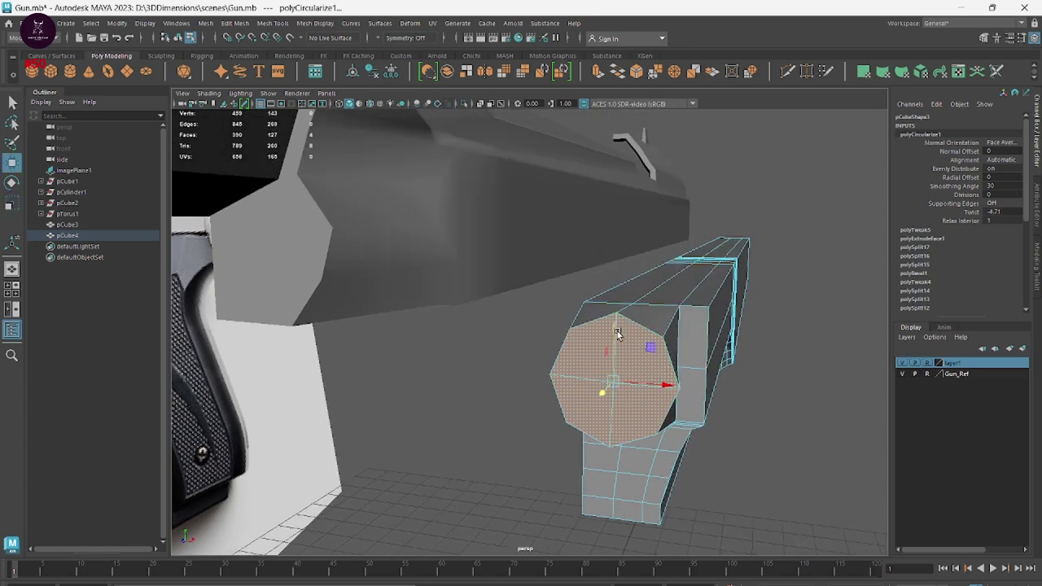
{"action": "left_click_drag", "start_coordinate": [615, 331], "coordinate": [616, 302]}
Undo the raise and slide the muzzle edge loop forward in the side view to match the reference
{"action": "left_click_drag", "start_coordinate": [638, 367], "coordinate": [592, 366], "text": "alt"}
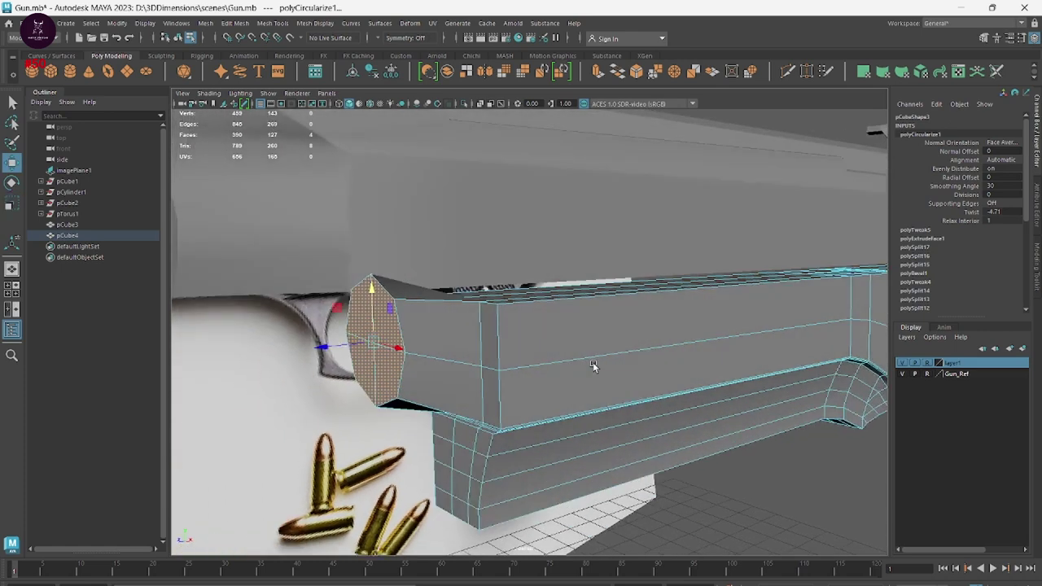
{"action": "key", "text": "ctrl+z"}
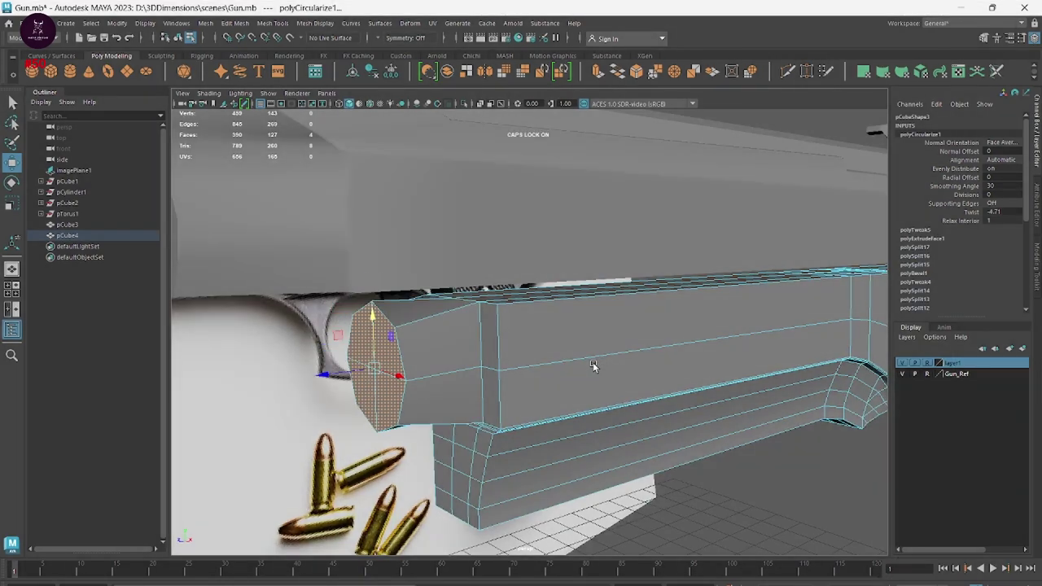
{"action": "key", "text": "alt+Tab"}
{"action": "key", "text": "alt+Tab"}
{"action": "key", "text": "space"}
{"action": "key", "text": "space"}
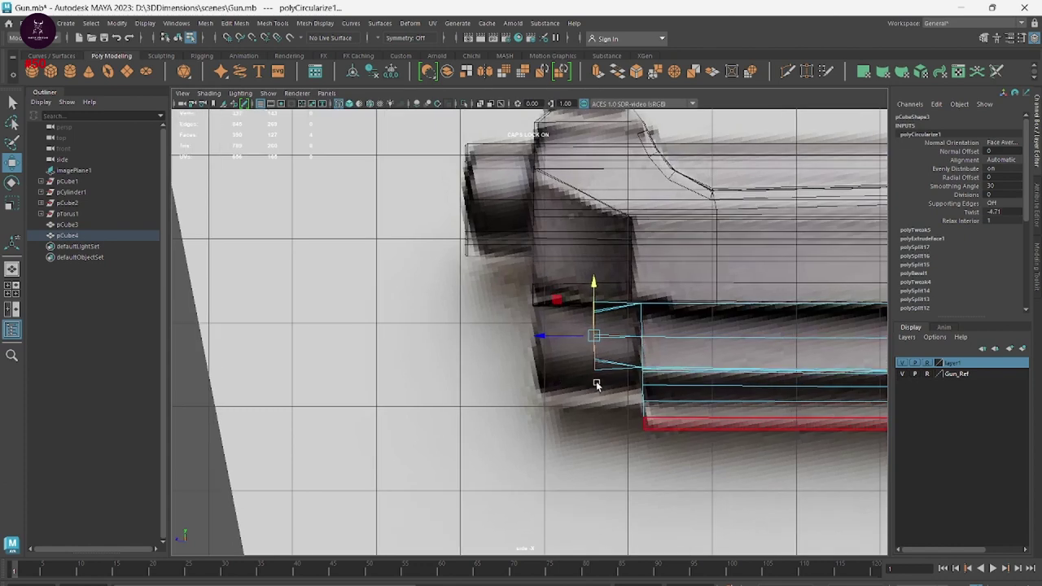
{"action": "scroll", "coordinate": [595, 385], "scroll_direction": "up", "scroll_amount": 3}
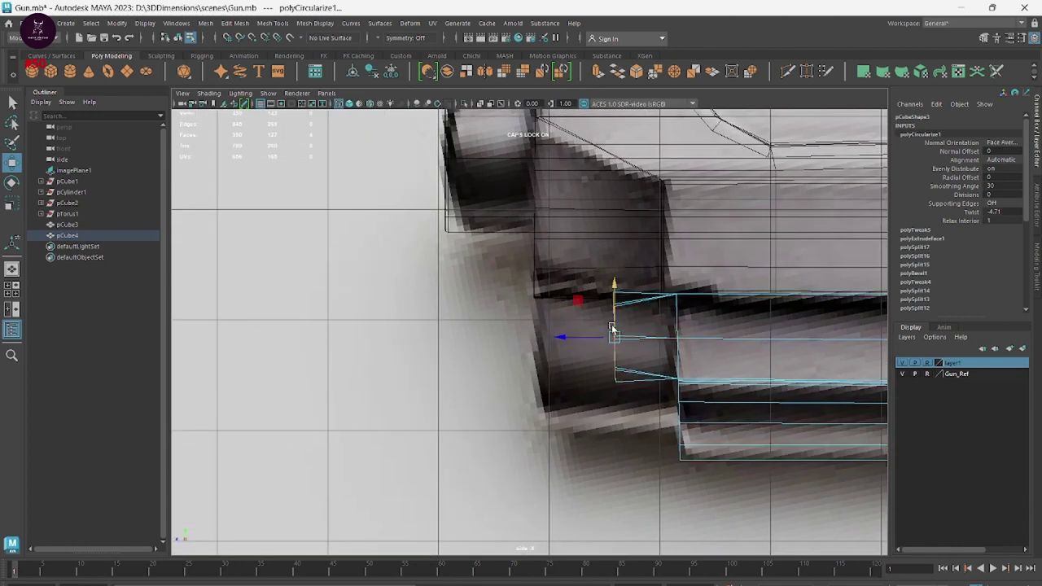
{"action": "left_click_drag", "start_coordinate": [595, 339], "coordinate": [510, 339]}
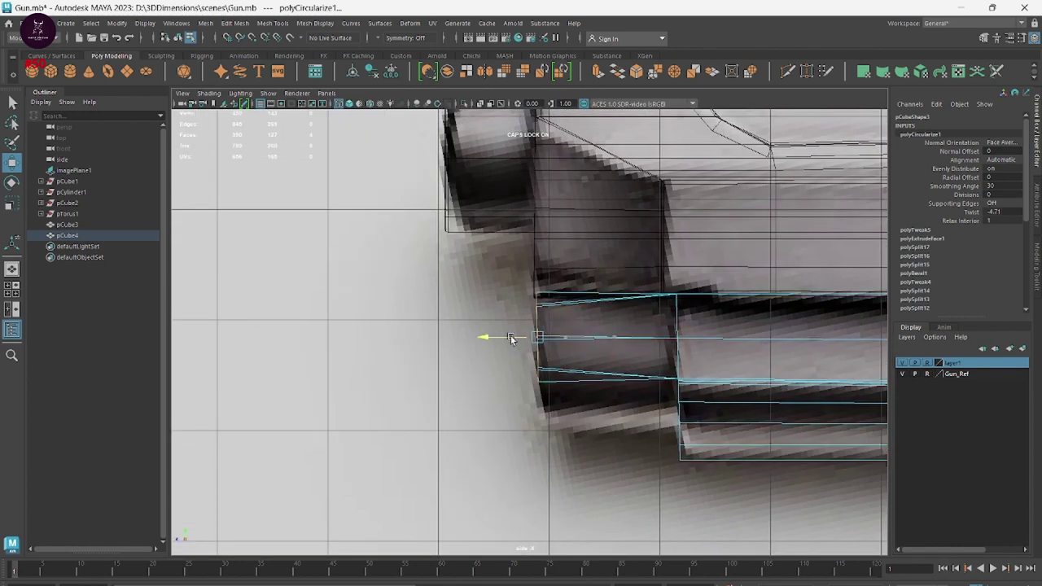
{"action": "key", "text": "space"}
{"action": "key", "text": "space"}
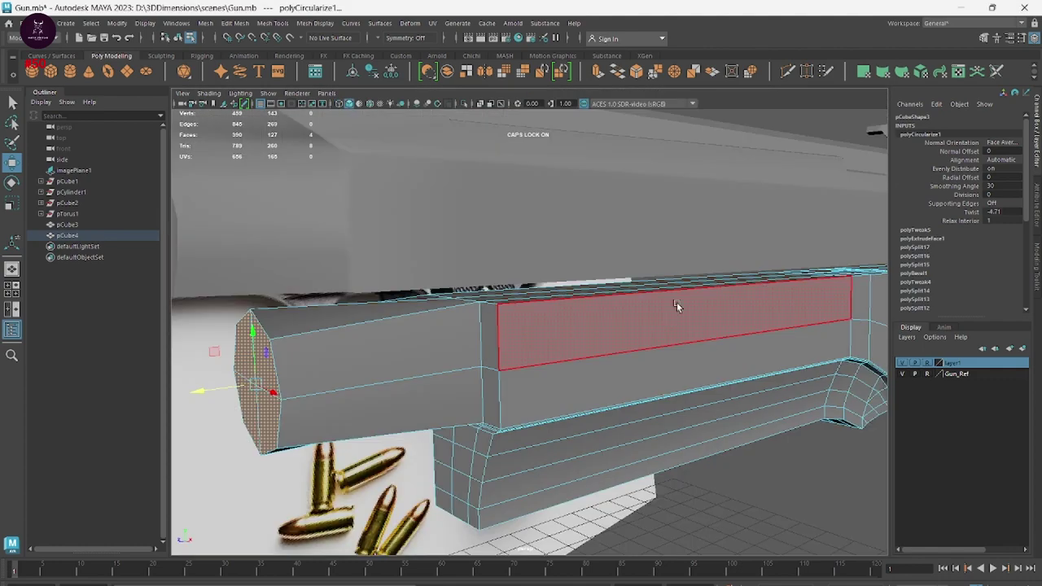
Box-select the extruded octagonal barrel faces and delete them
{"action": "left_click_drag", "start_coordinate": [672, 311], "coordinate": [731, 314]}
{"action": "mouse_move", "coordinate": [638, 385]}
{"action": "left_mouse_down", "text": "alt"}
{"action": "mouse_move", "coordinate": [624, 407]}
{"action": "mouse_move", "coordinate": [657, 353]}
{"action": "mouse_move", "coordinate": [647, 257]}
{"action": "mouse_move", "coordinate": [667, 298]}
{"action": "mouse_move", "coordinate": [600, 145]}
{"action": "mouse_move", "coordinate": [625, 201]}
{"action": "mouse_move", "coordinate": [606, 181]}
{"action": "left_mouse_up", "text": "alt"}
{"action": "left_click_drag", "start_coordinate": [574, 133], "coordinate": [601, 512]}
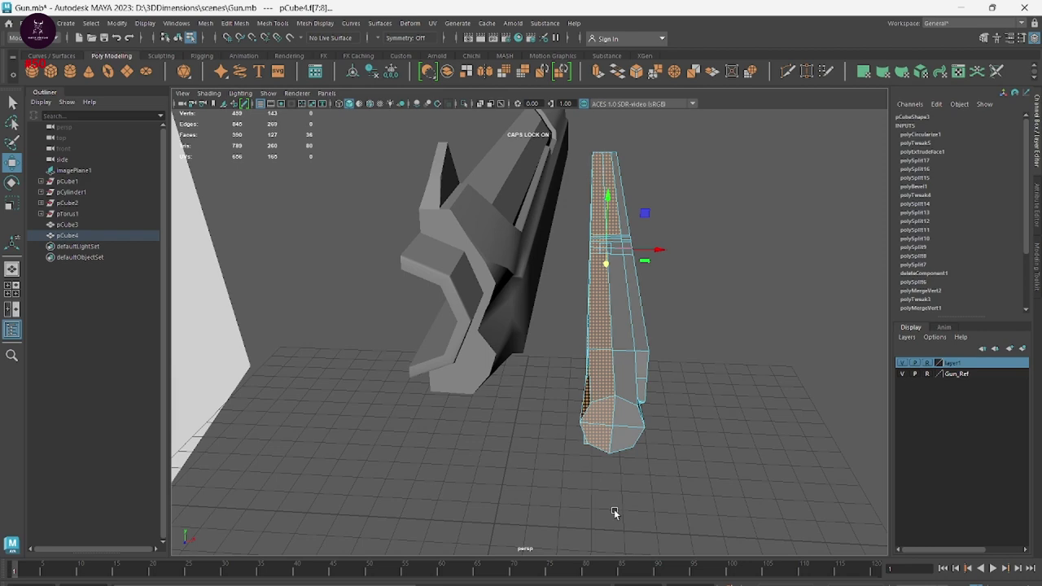
{"action": "key", "text": "Delete"}
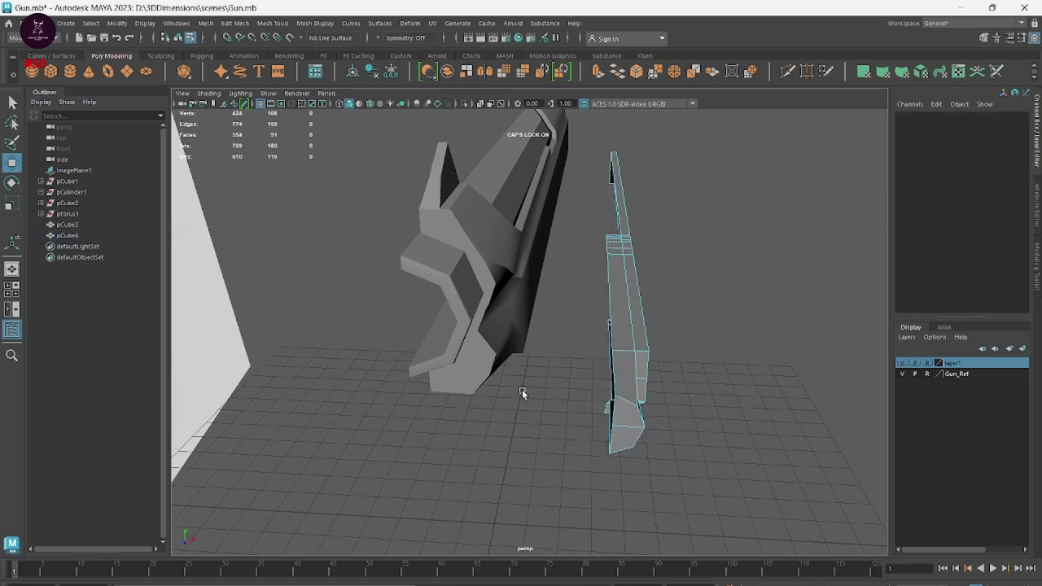
{"action": "left_click_drag", "start_coordinate": [522, 389], "coordinate": [755, 425], "text": "alt"}
Select the frame's front end face from below
{"action": "scroll", "coordinate": [711, 419], "scroll_direction": "up", "scroll_amount": 5}
{"action": "scroll", "coordinate": [664, 421], "scroll_direction": "up", "scroll_amount": 3}
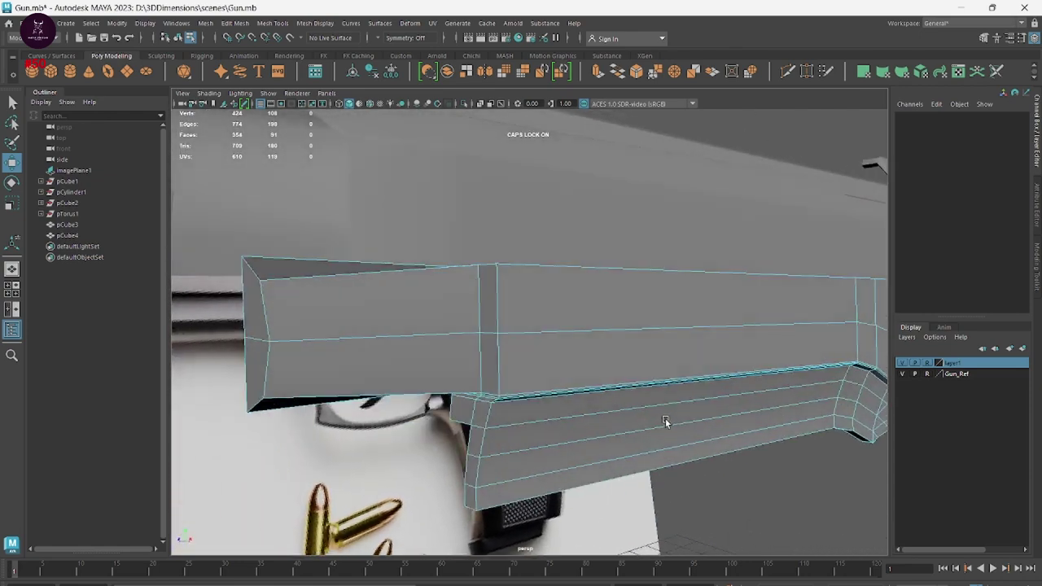
{"action": "mouse_move", "coordinate": [664, 421]}
{"action": "left_mouse_down", "text": "alt"}
{"action": "mouse_move", "coordinate": [728, 388]}
{"action": "mouse_move", "coordinate": [651, 388]}
{"action": "left_mouse_up", "text": "alt"}
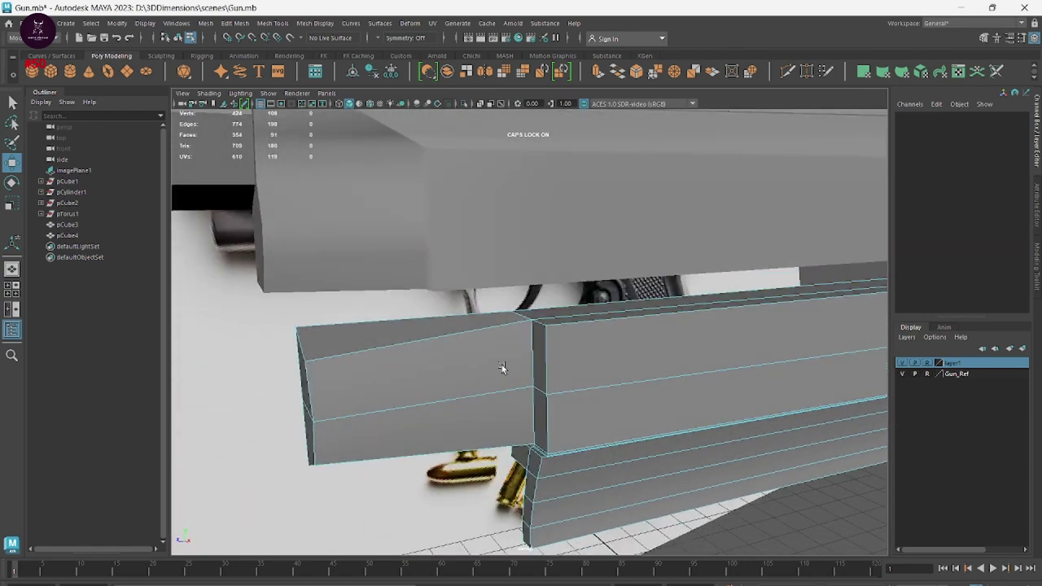
{"action": "mouse_move", "coordinate": [421, 378]}
{"action": "left_mouse_down", "text": "alt"}
{"action": "mouse_move", "coordinate": [313, 357]}
{"action": "mouse_move", "coordinate": [440, 387]}
{"action": "left_mouse_up", "text": "alt"}
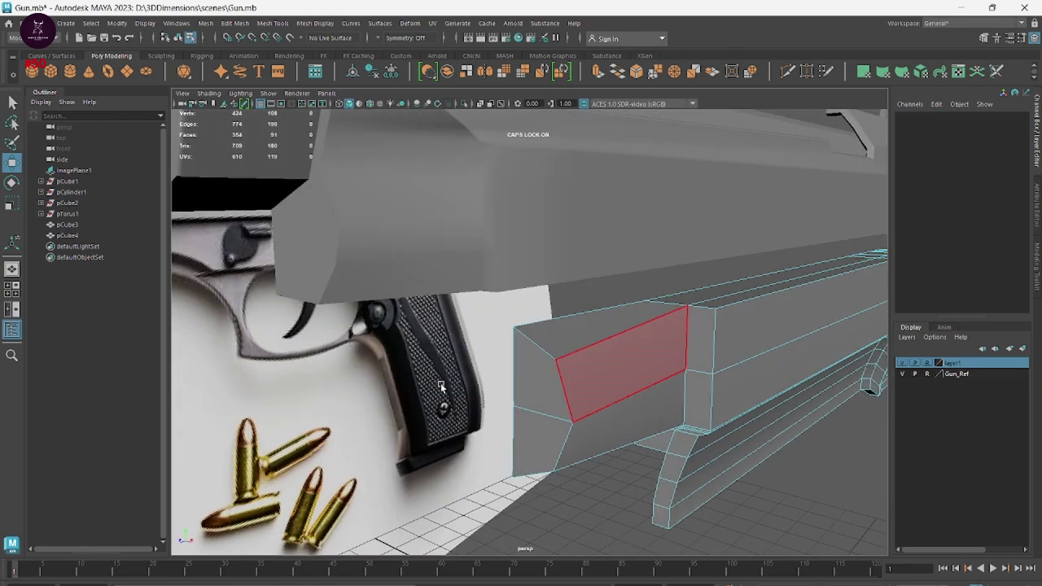
{"action": "left_click", "coordinate": [570, 372]}
{"action": "left_click", "coordinate": [537, 407]}
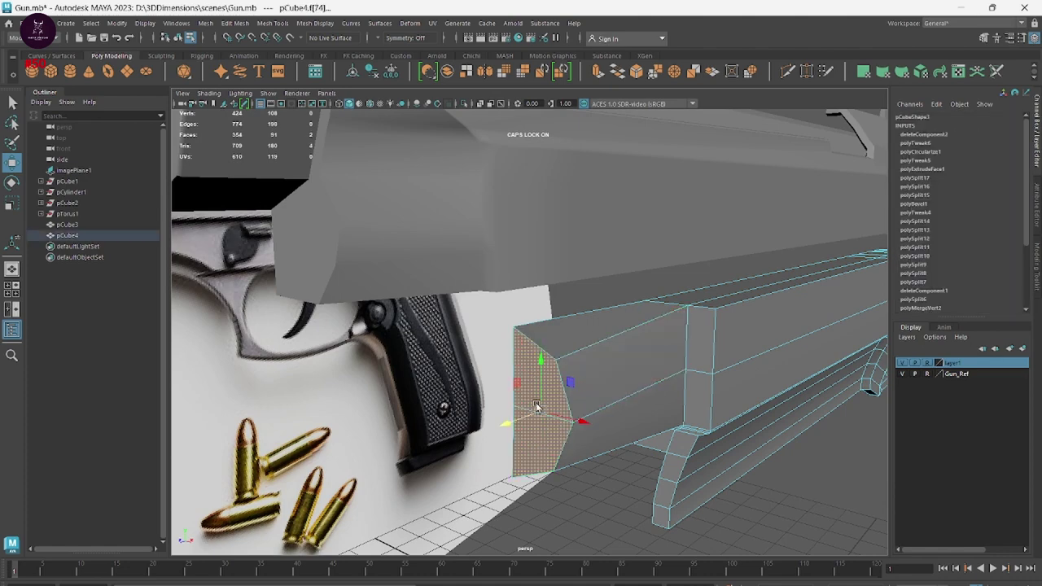
{"action": "mouse_move", "coordinate": [523, 420]}
{"action": "left_mouse_down", "text": "alt"}
{"action": "mouse_move", "coordinate": [649, 394]}
{"action": "mouse_move", "coordinate": [660, 419]}
{"action": "mouse_move", "coordinate": [467, 411]}
{"action": "left_mouse_up", "text": "alt"}
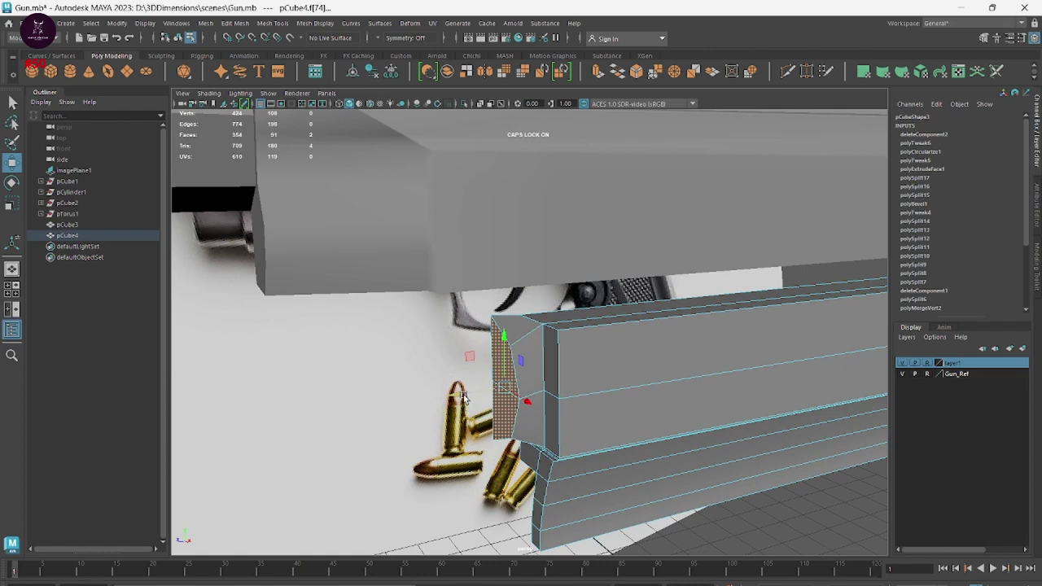
Extrude the end face forward and fine-tune its length in the side view
{"action": "key", "text": "ctrl+e"}
{"action": "left_click_drag", "start_coordinate": [480, 399], "coordinate": [232, 420]}
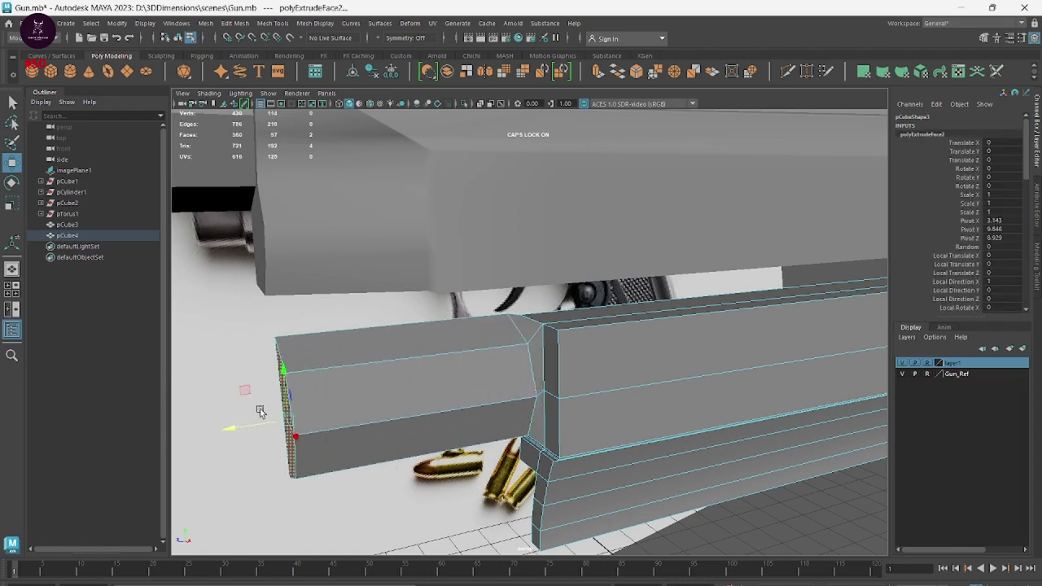
{"action": "key", "text": "space"}
{"action": "key", "text": "space"}
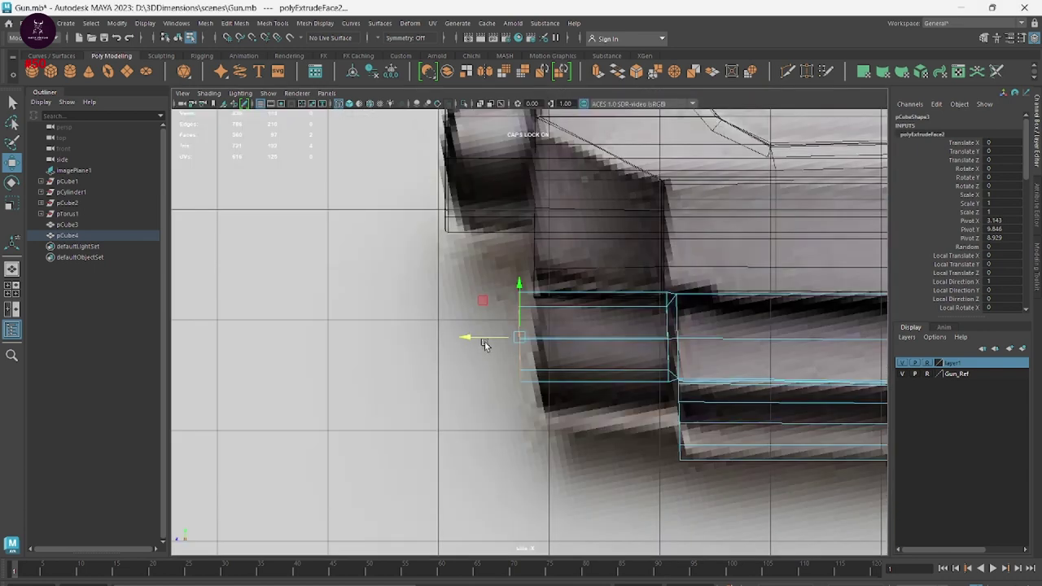
{"action": "left_click_drag", "start_coordinate": [479, 340], "coordinate": [493, 339]}
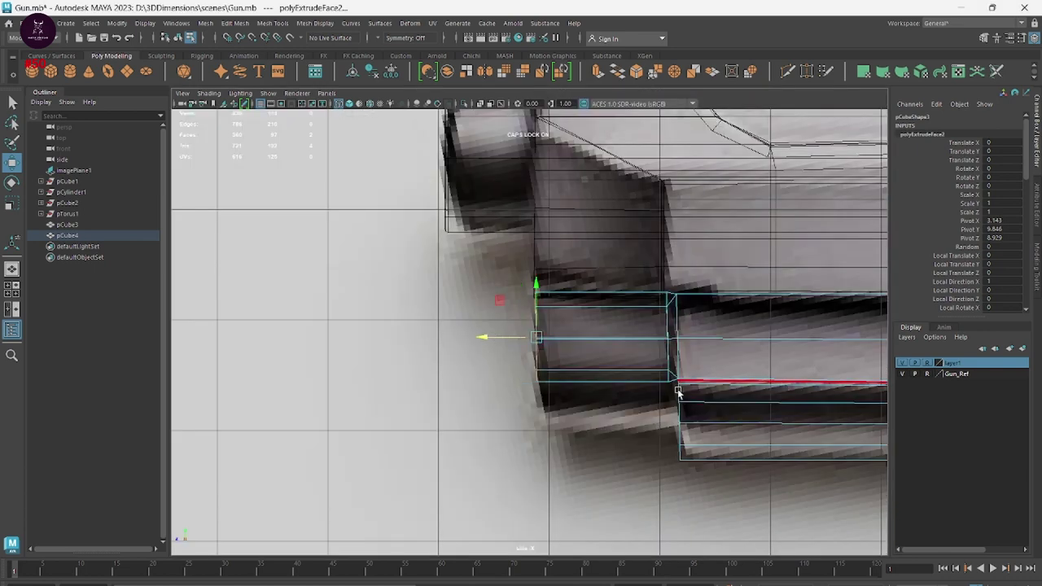
{"action": "key", "text": "space"}
{"action": "key", "text": "space"}
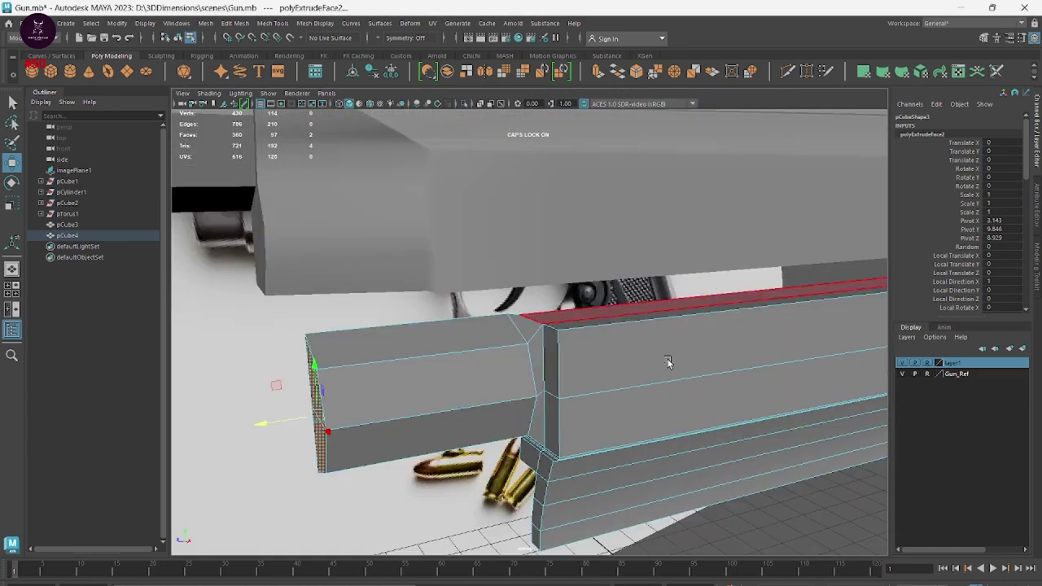
{"action": "mouse_move", "coordinate": [667, 363]}
{"action": "left_mouse_down", "text": "alt"}
{"action": "mouse_move", "coordinate": [727, 387]}
{"action": "mouse_move", "coordinate": [717, 358]}
{"action": "left_mouse_up", "text": "alt"}
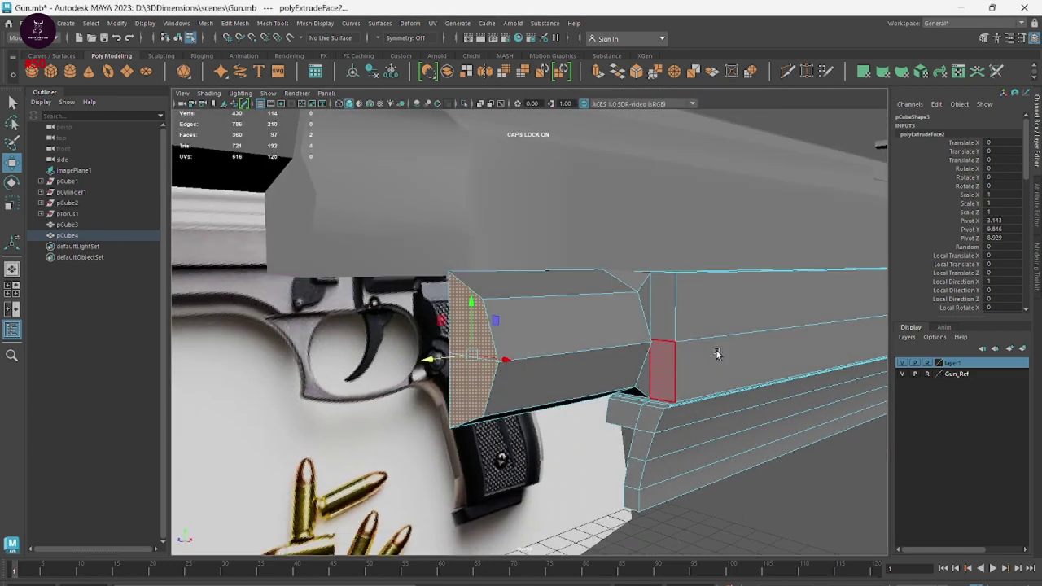
In vertex mode, pull the dark strip's top vertex right so its edges line up
{"action": "scroll", "coordinate": [665, 361], "scroll_direction": "up", "scroll_amount": 5}
{"action": "scroll", "coordinate": [604, 363], "scroll_direction": "up", "scroll_amount": 2}
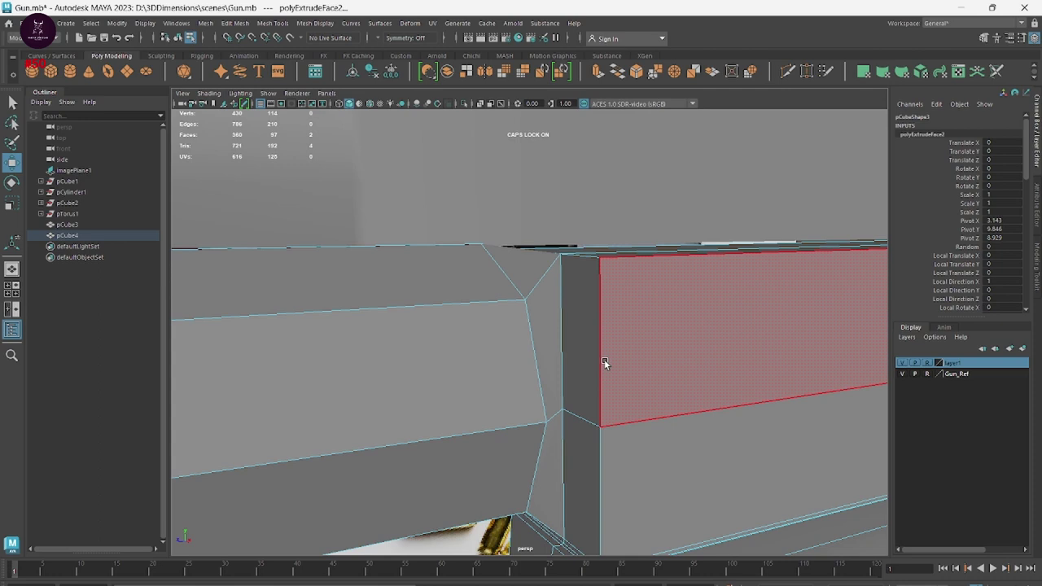
{"action": "left_click", "coordinate": [544, 352]}
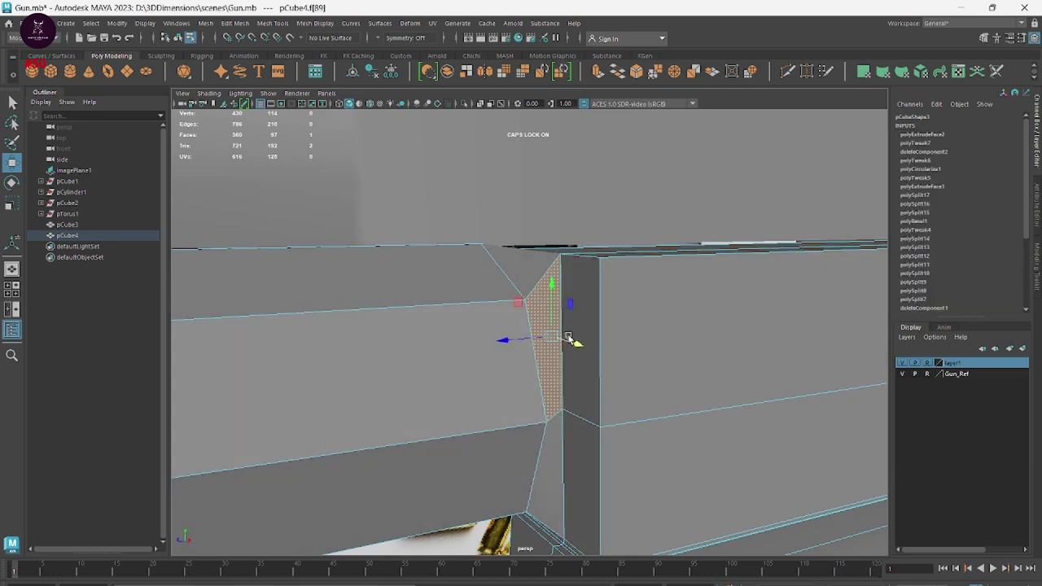
{"action": "right_click_drag", "start_coordinate": [558, 310], "coordinate": [496, 301]}
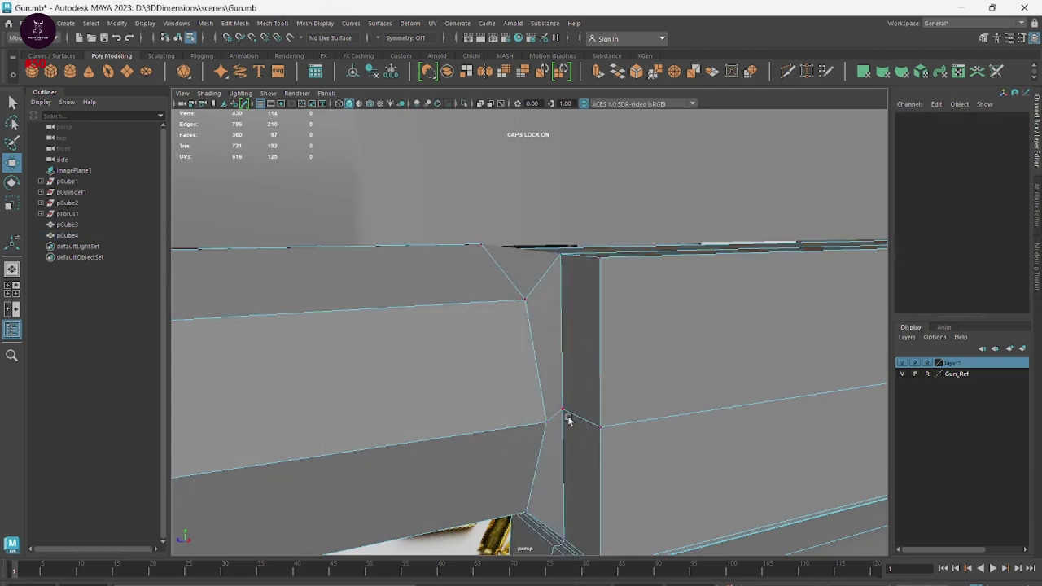
{"action": "left_click", "coordinate": [567, 415]}
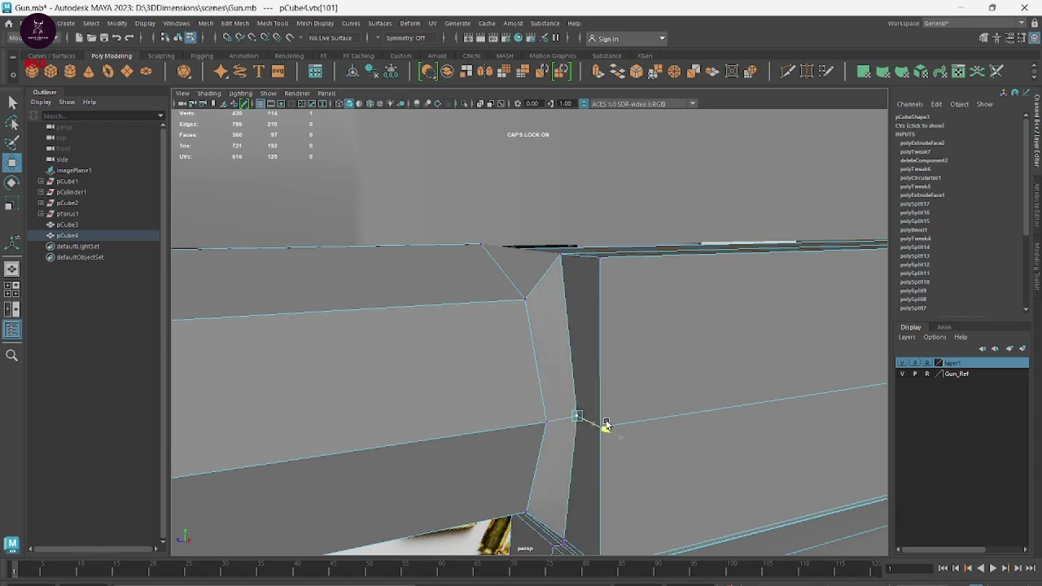
{"action": "left_click", "coordinate": [558, 259]}
{"action": "left_click_drag", "start_coordinate": [560, 259], "coordinate": [595, 256]}
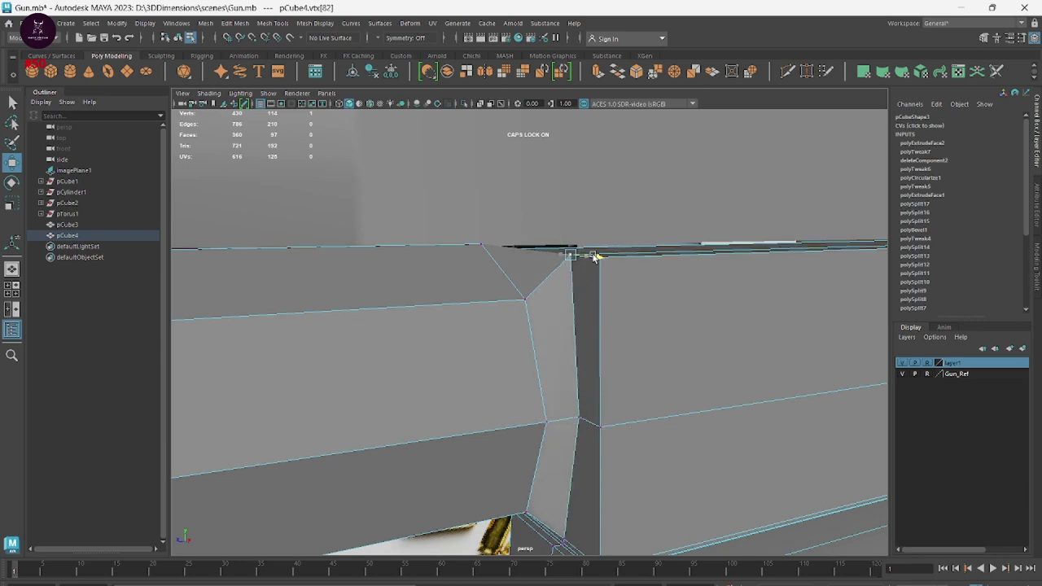
{"action": "scroll", "coordinate": [586, 516], "scroll_direction": "down", "scroll_amount": 5}
{"action": "scroll", "coordinate": [621, 400], "scroll_direction": "down", "scroll_amount": 2}
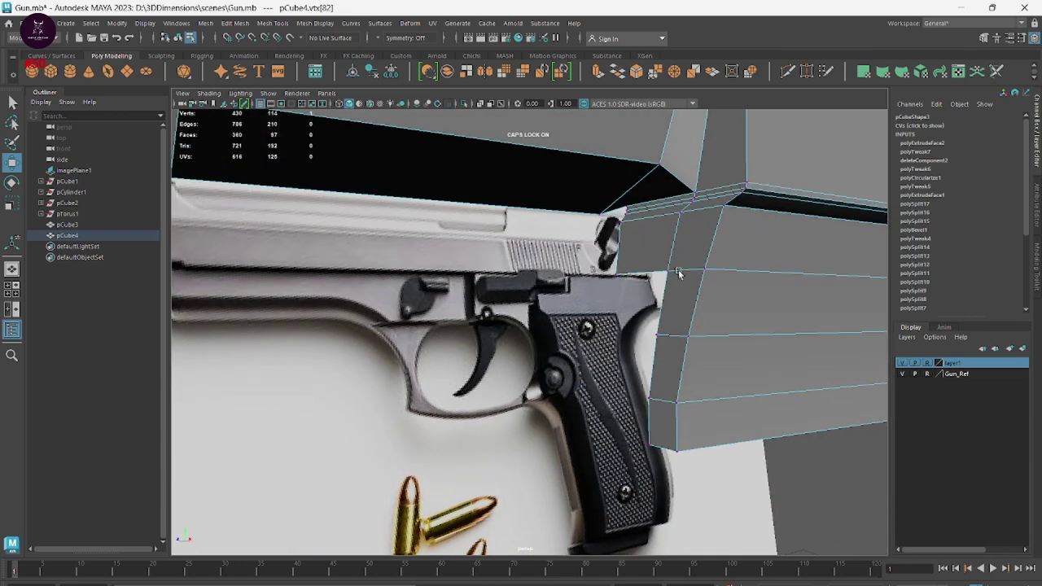
{"action": "scroll", "coordinate": [686, 181], "scroll_direction": "up", "scroll_amount": 3}
{"action": "scroll", "coordinate": [674, 291], "scroll_direction": "up", "scroll_amount": 2}
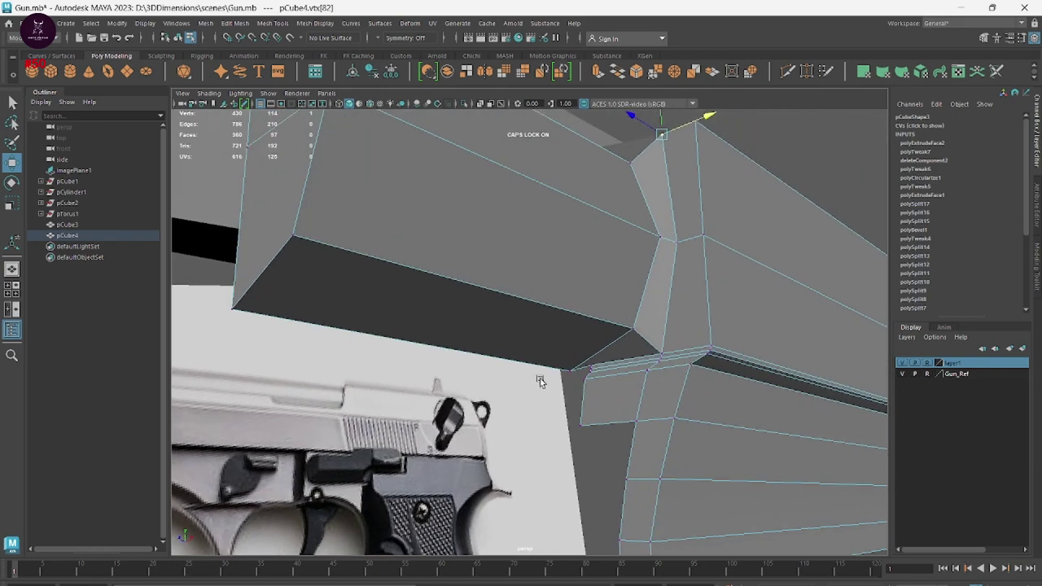
{"action": "scroll", "coordinate": [636, 432], "scroll_direction": "up", "scroll_amount": 2}
{"action": "scroll", "coordinate": [638, 427], "scroll_direction": "up", "scroll_amount": 2}
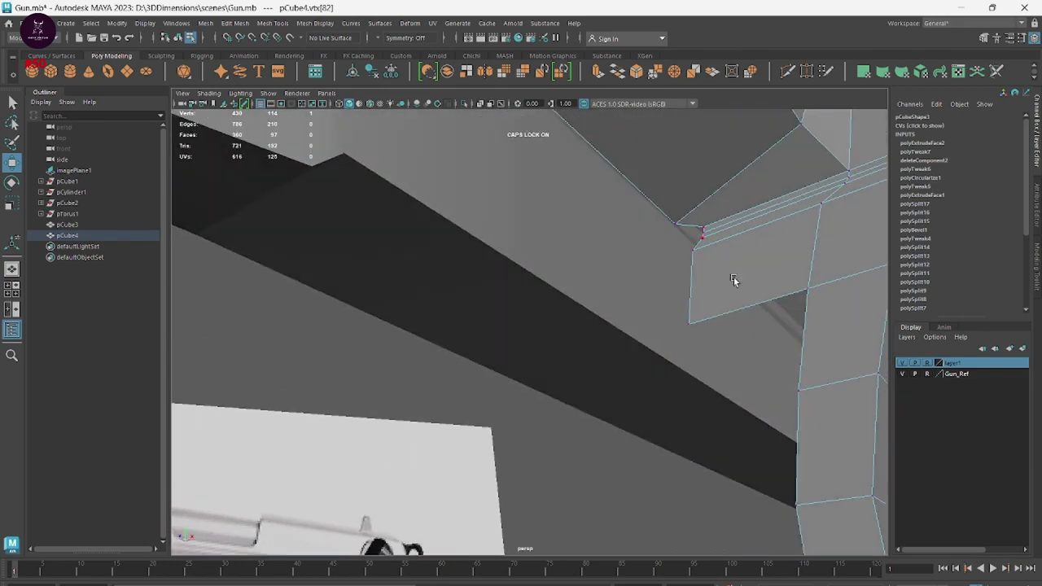
{"action": "scroll", "coordinate": [732, 280], "scroll_direction": "up", "scroll_amount": 1}
{"action": "scroll", "coordinate": [721, 283], "scroll_direction": "up", "scroll_amount": 2}
{"action": "scroll", "coordinate": [708, 289], "scroll_direction": "up", "scroll_amount": 2}
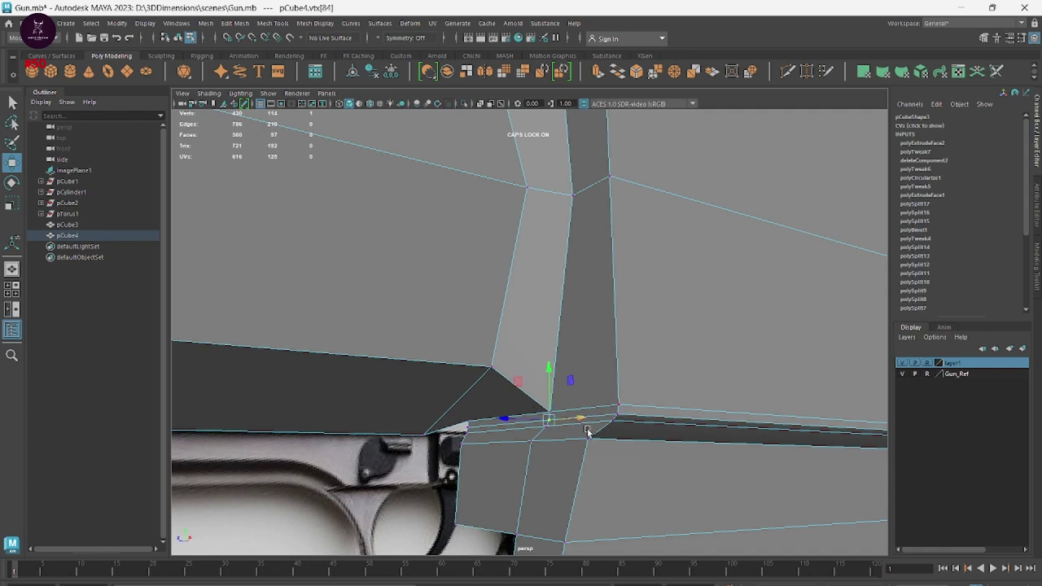
{"action": "scroll", "coordinate": [588, 431], "scroll_direction": "down", "scroll_amount": 3}
{"action": "left_click", "coordinate": [562, 459]}
Raise two vertices on the slide's lower edge to match the reference outline
{"action": "scroll", "coordinate": [472, 374], "scroll_direction": "up", "scroll_amount": 2}
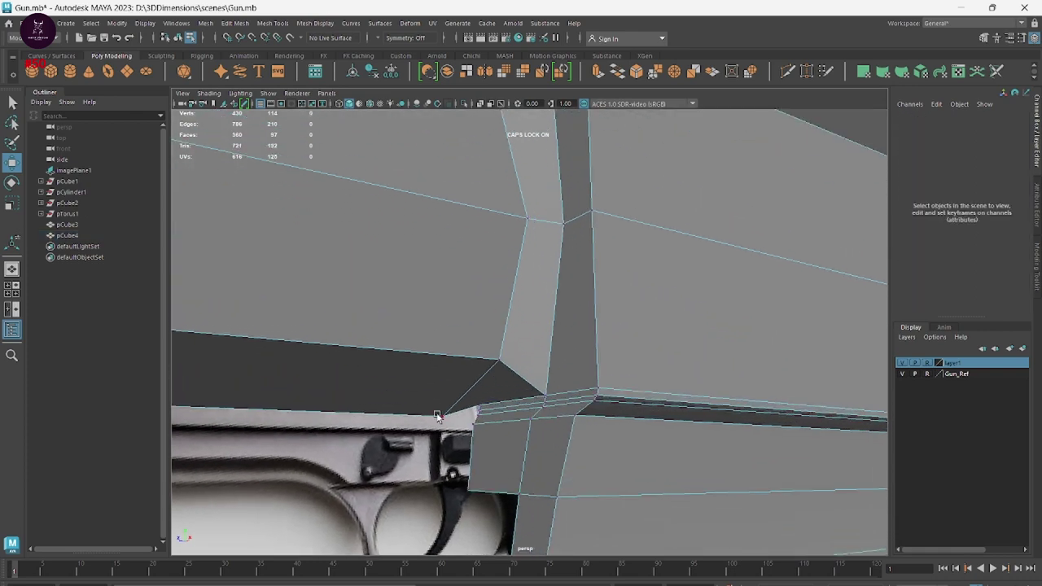
{"action": "left_click", "coordinate": [440, 410]}
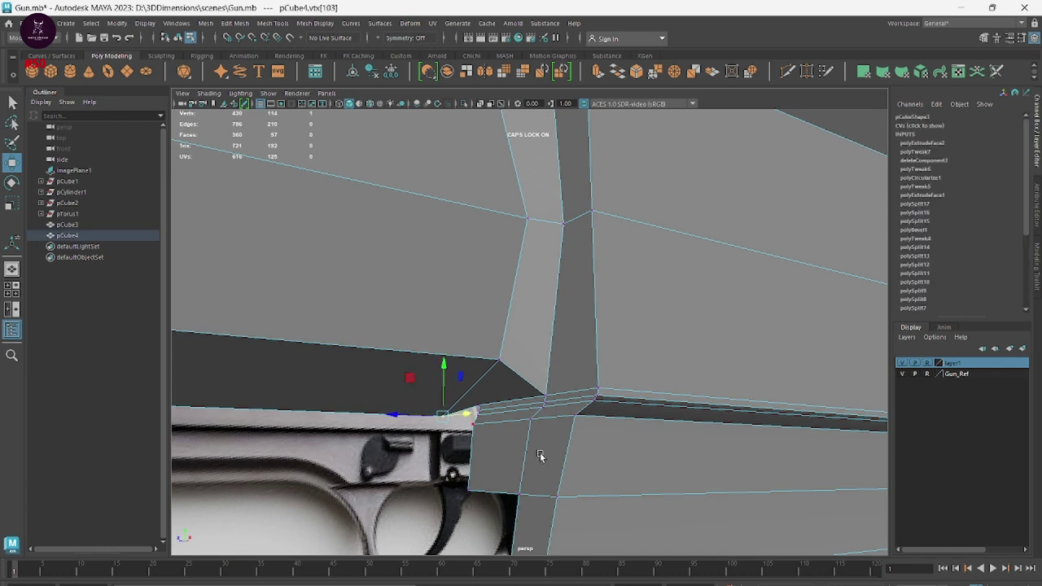
{"action": "left_click_drag", "start_coordinate": [540, 456], "coordinate": [480, 448], "text": "alt"}
{"action": "left_click_drag", "start_coordinate": [463, 373], "coordinate": [465, 359]}
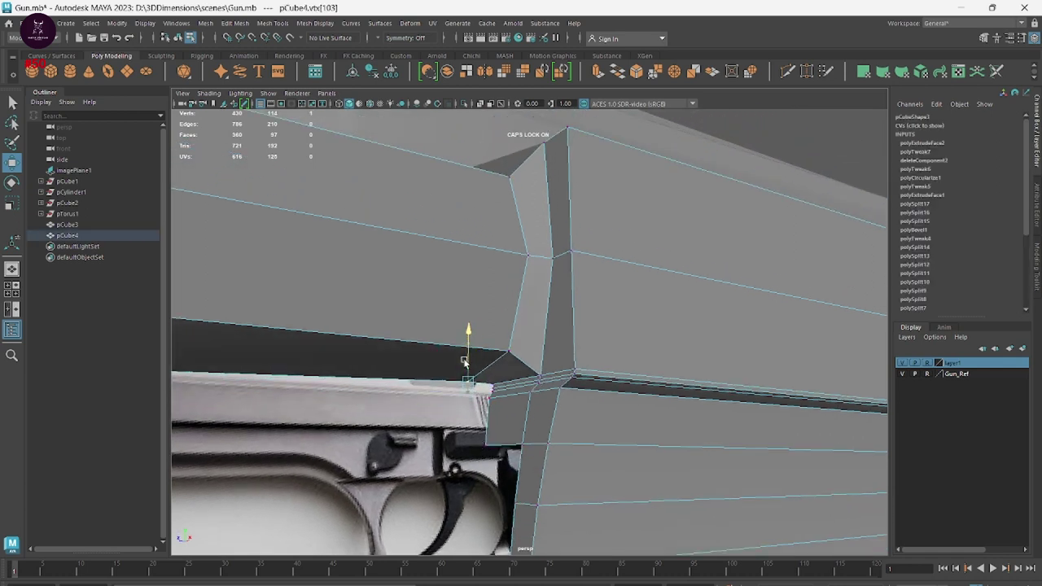
{"action": "left_click_drag", "start_coordinate": [525, 413], "coordinate": [529, 329], "text": "alt"}
{"action": "left_click_drag", "start_coordinate": [525, 436], "coordinate": [655, 449], "text": "alt"}
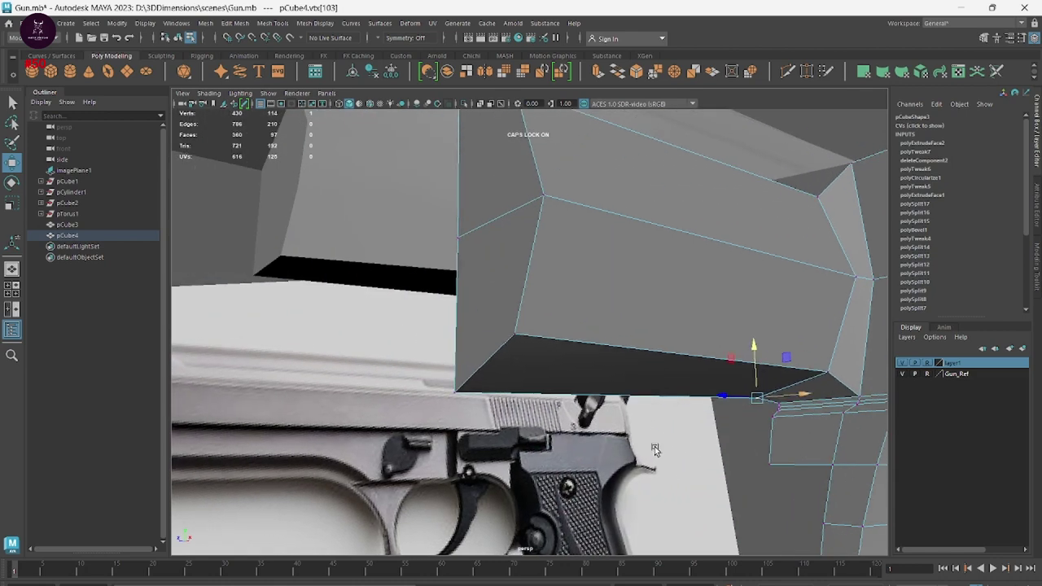
{"action": "left_click", "coordinate": [470, 381]}
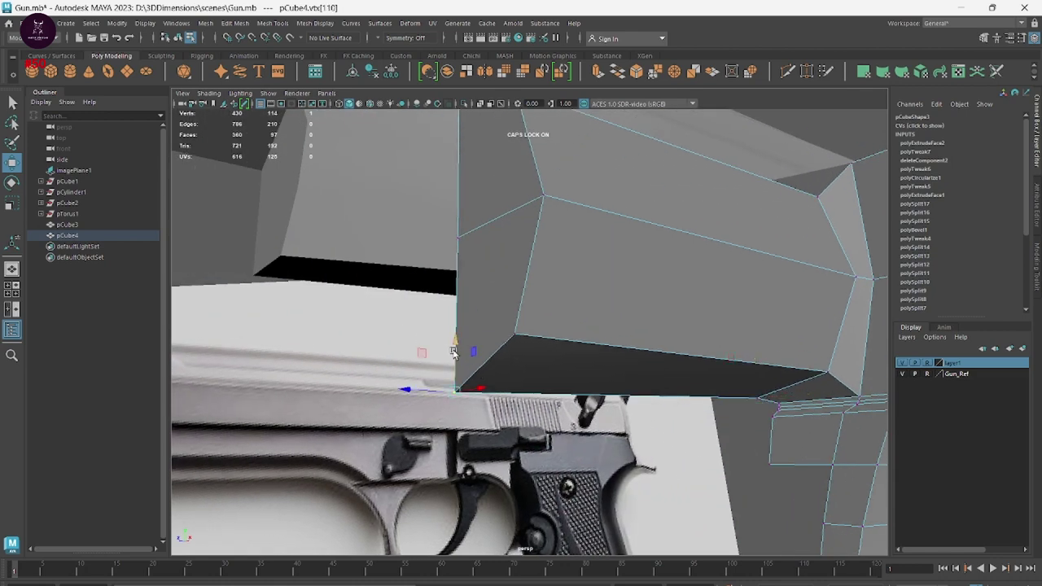
{"action": "left_click_drag", "start_coordinate": [454, 352], "coordinate": [457, 326]}
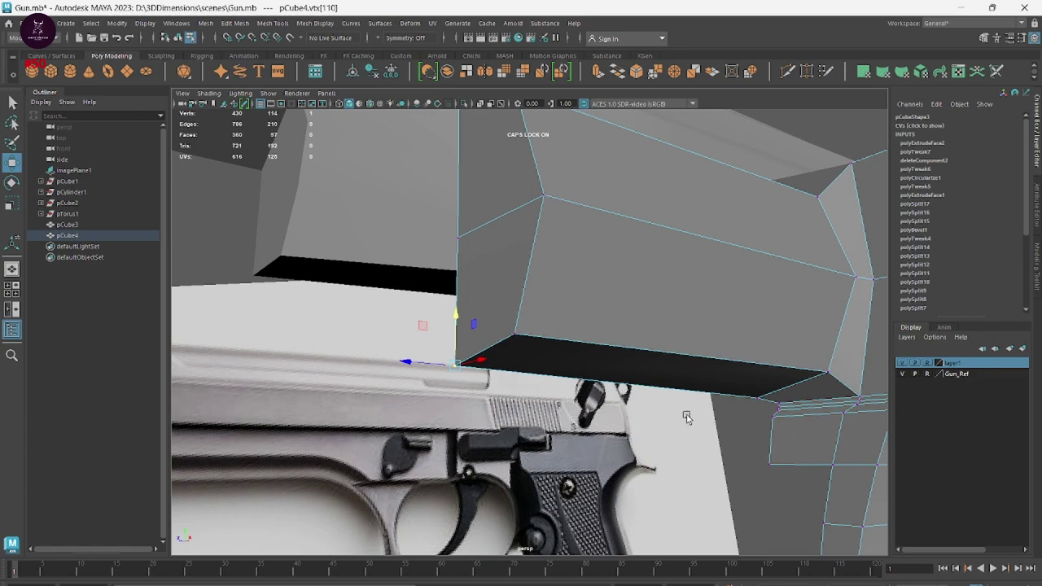
{"action": "mouse_move", "coordinate": [687, 417]}
{"action": "left_mouse_down", "text": "alt"}
{"action": "mouse_move", "coordinate": [586, 440]}
{"action": "mouse_move", "coordinate": [569, 453]}
{"action": "mouse_move", "coordinate": [616, 453]}
{"action": "left_mouse_up", "text": "alt"}
Return to Object Mode and select the pCube4 frame part
{"action": "right_click", "coordinate": [485, 485]}
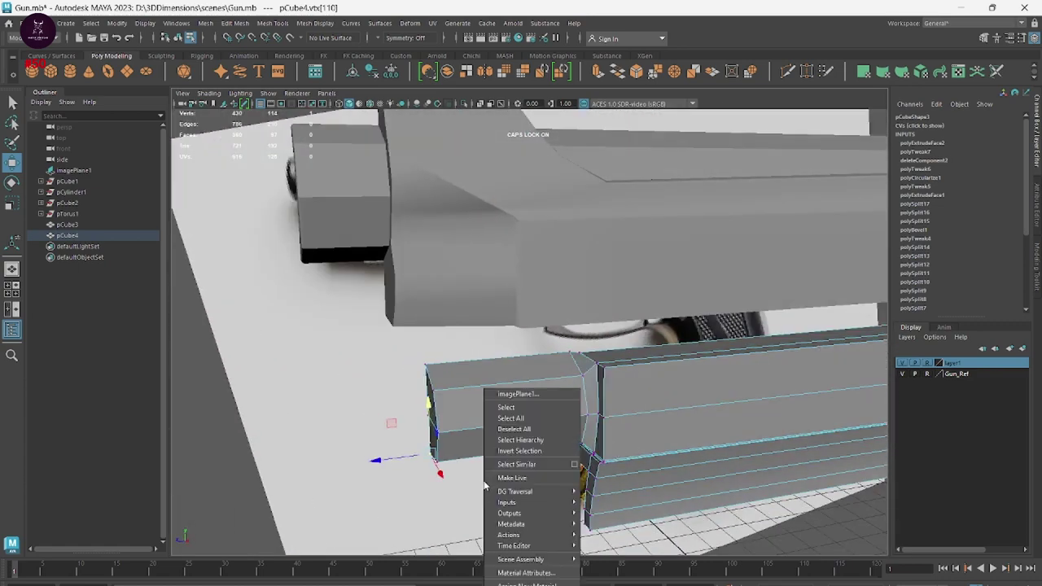
{"action": "right_click", "coordinate": [644, 307]}
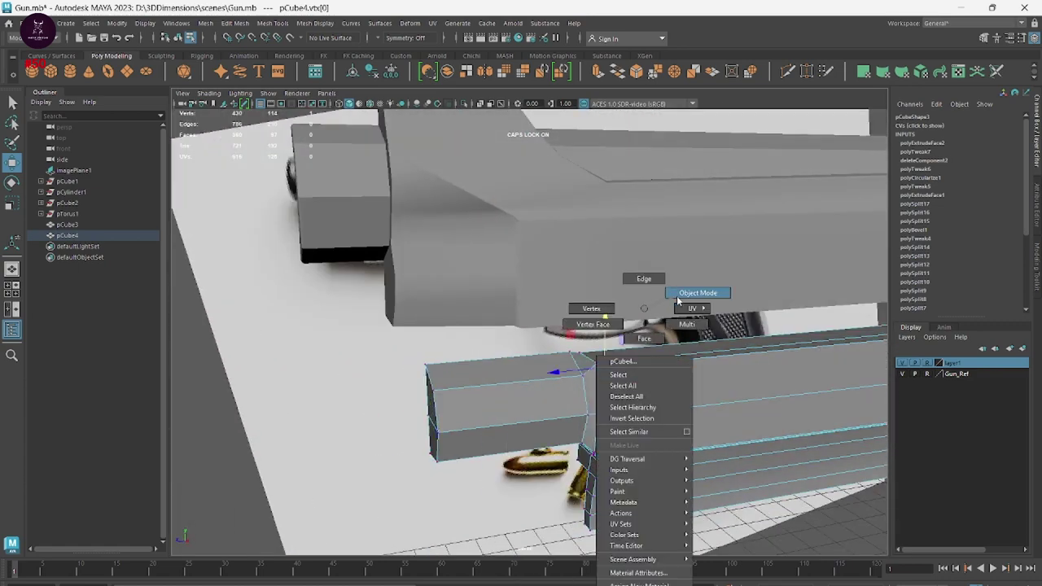
{"action": "left_click", "coordinate": [677, 298]}
{"action": "left_click", "coordinate": [304, 399]}
{"action": "left_click_drag", "start_coordinate": [304, 400], "coordinate": [661, 440], "text": "alt"}
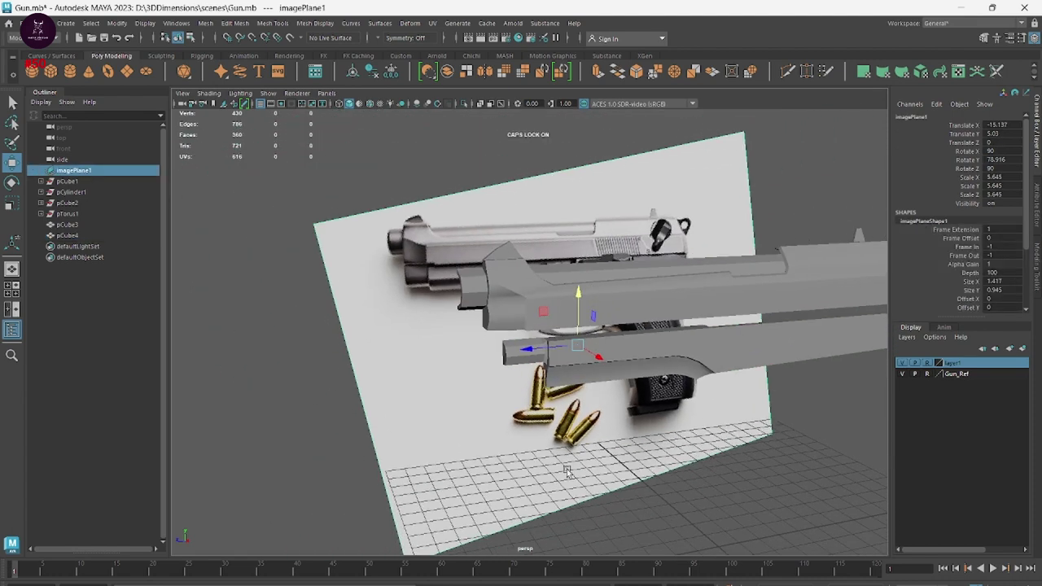
{"action": "left_click", "coordinate": [638, 337]}
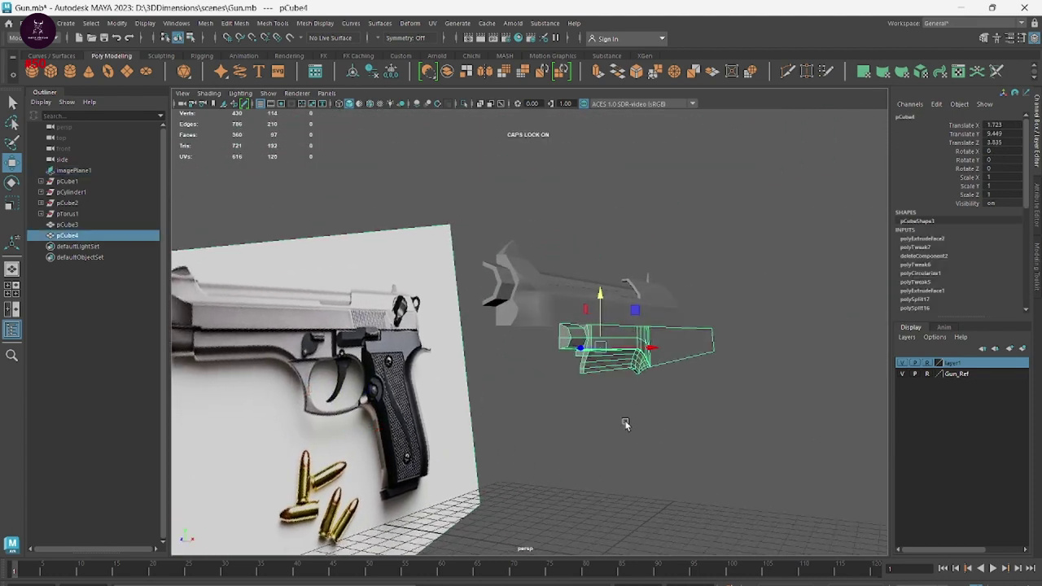
Move pCube4 along X to Translate X -0.172, trying a Scale X stretch then undoing it
{"action": "left_click_drag", "start_coordinate": [623, 423], "coordinate": [651, 426], "text": "alt"}
{"action": "mouse_move", "coordinate": [606, 343]}
{"action": "left_mouse_down"}
{"action": "mouse_move", "coordinate": [553, 345]}
{"action": "mouse_move", "coordinate": [665, 407]}
{"action": "mouse_move", "coordinate": [663, 437]}
{"action": "left_mouse_up"}
{"action": "scroll", "coordinate": [670, 419], "scroll_direction": "up", "scroll_amount": 5}
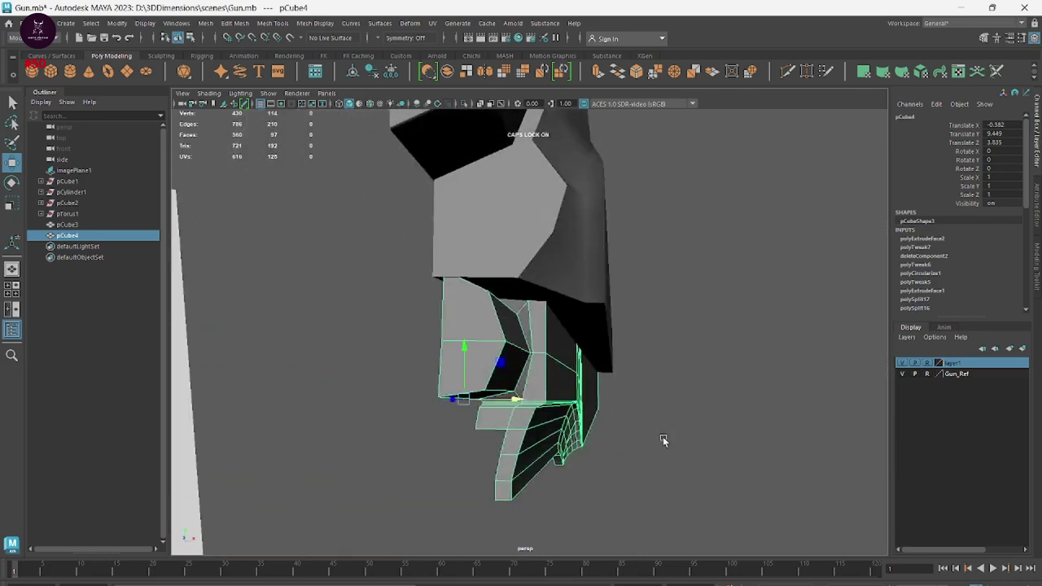
{"action": "left_click_drag", "start_coordinate": [526, 407], "coordinate": [538, 407]}
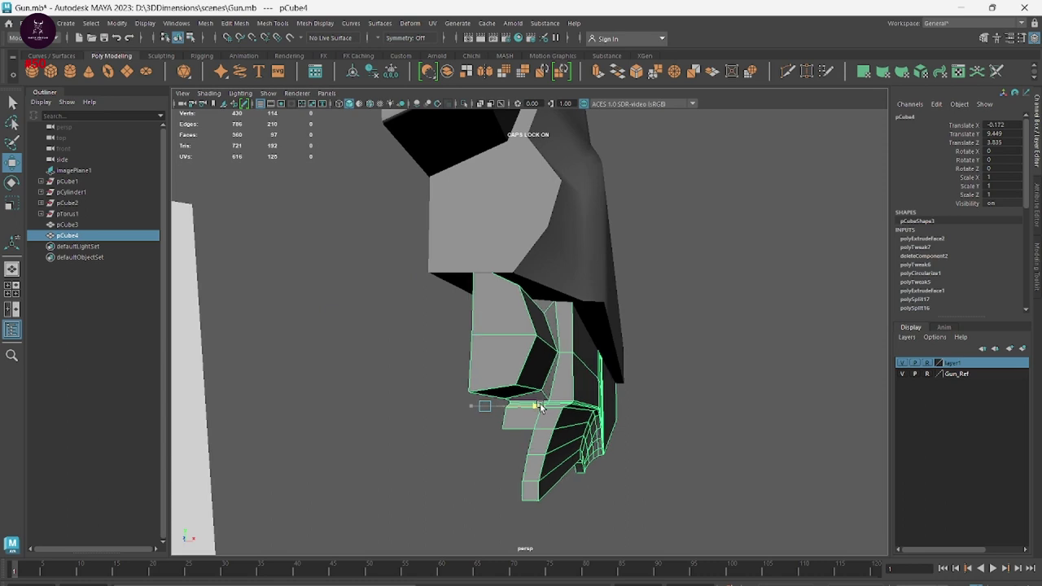
{"action": "key", "text": "r"}
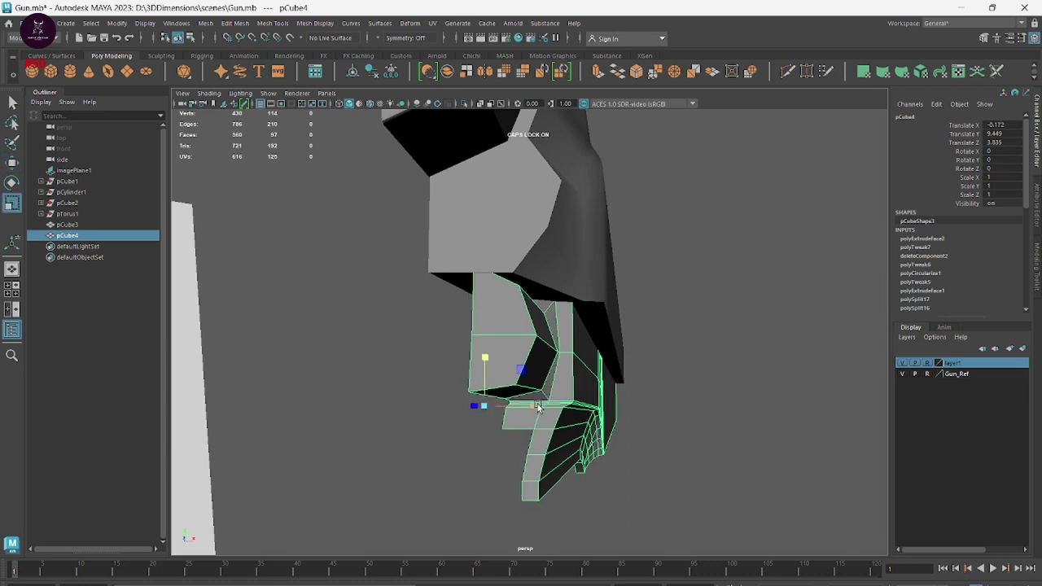
{"action": "mouse_move", "coordinate": [539, 407]}
{"action": "left_mouse_down"}
{"action": "mouse_move", "coordinate": [561, 406]}
{"action": "mouse_move", "coordinate": [612, 474]}
{"action": "mouse_move", "coordinate": [614, 461]}
{"action": "left_mouse_up"}
{"action": "key", "text": "ctrl+z"}
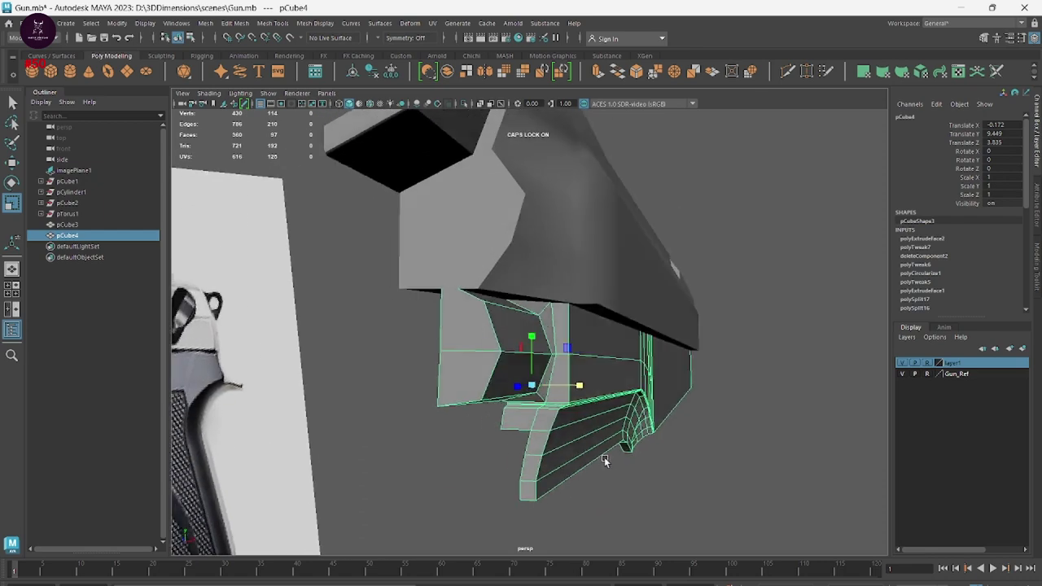
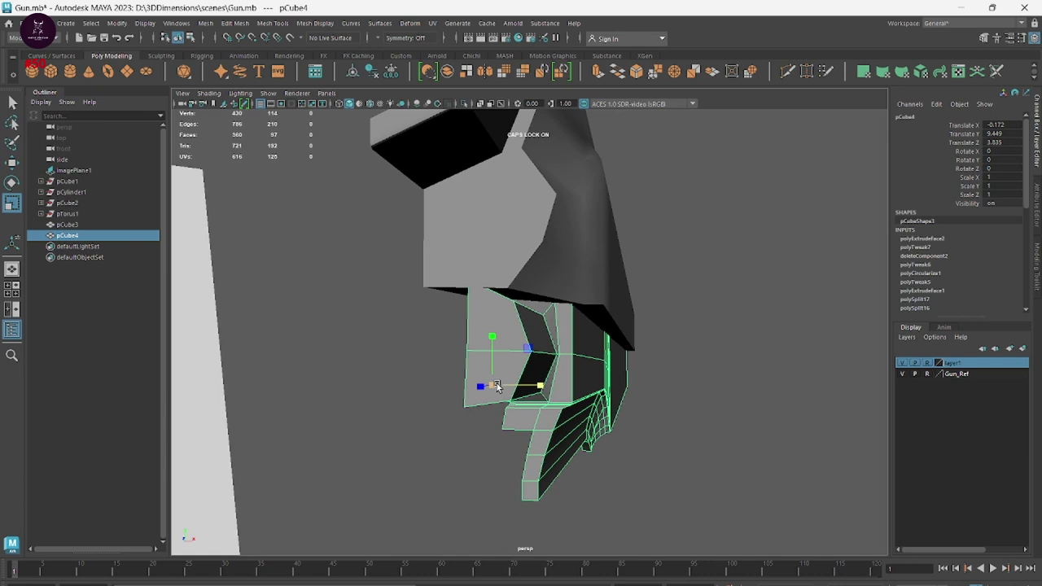
Scale the pCube4 frame block up to 1.046 and move it to Translate X -0.479
{"action": "left_click_drag", "start_coordinate": [498, 386], "coordinate": [531, 398]}
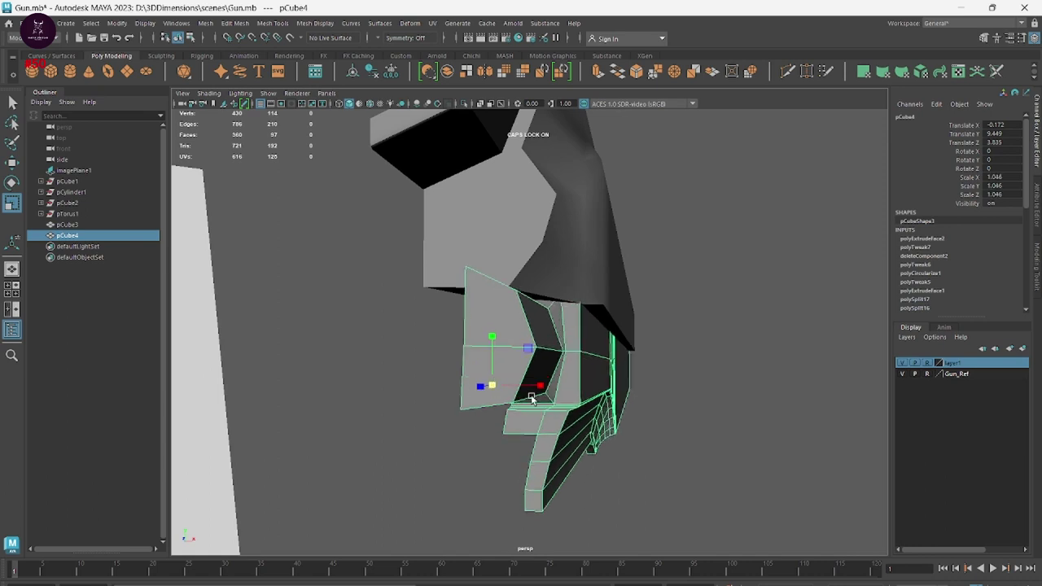
{"action": "key", "text": "w"}
{"action": "mouse_move", "coordinate": [532, 398]}
{"action": "left_mouse_down"}
{"action": "mouse_move", "coordinate": [511, 397]}
{"action": "mouse_move", "coordinate": [535, 394]}
{"action": "left_mouse_up"}
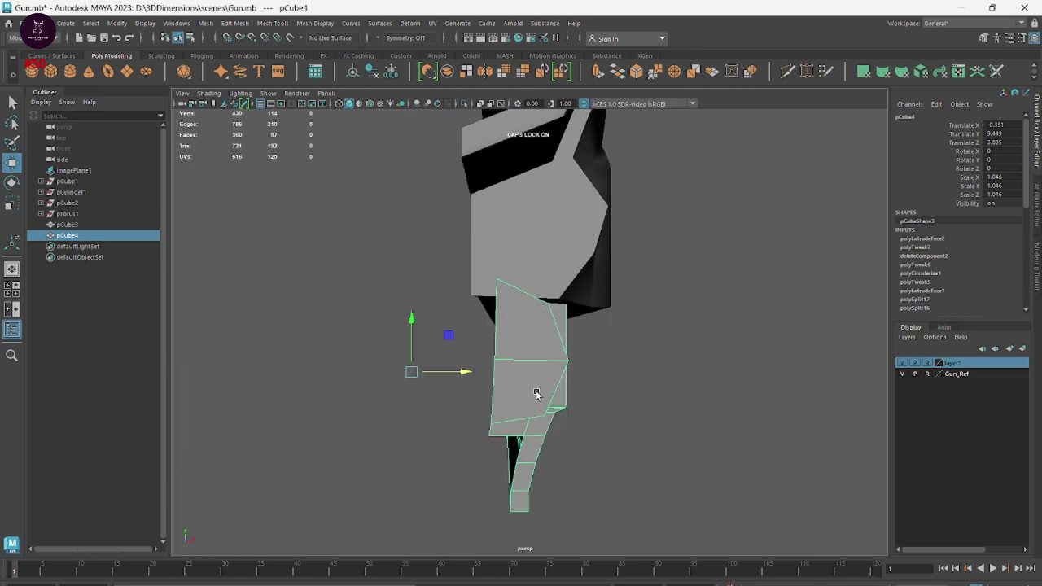
{"action": "left_click_drag", "start_coordinate": [463, 373], "coordinate": [454, 375]}
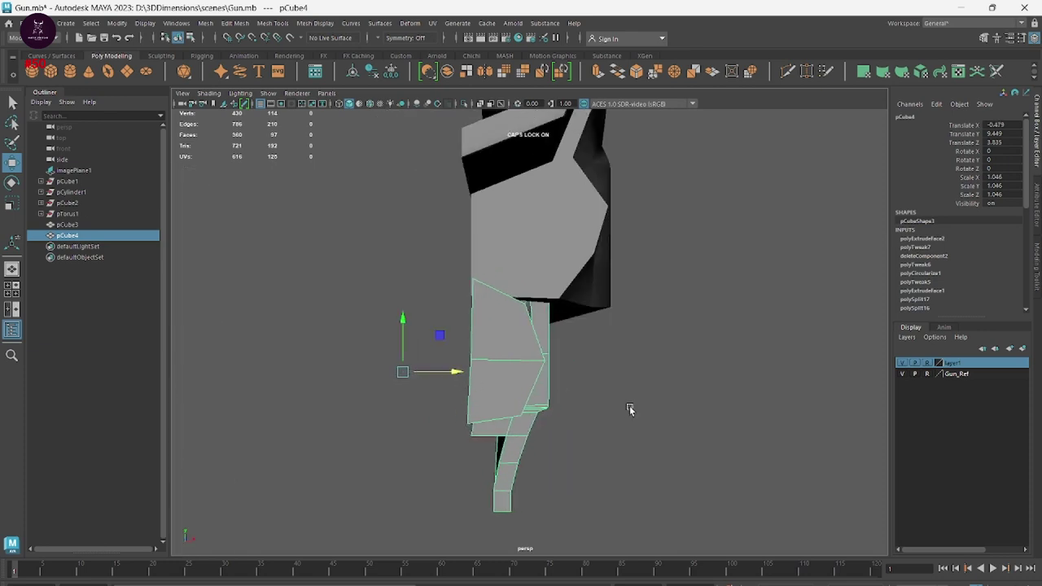
{"action": "left_click_drag", "start_coordinate": [628, 410], "coordinate": [538, 411], "text": "alt"}
In the side view, move pCube4's two front vertices right along X to match the reference
{"action": "key", "text": "space"}
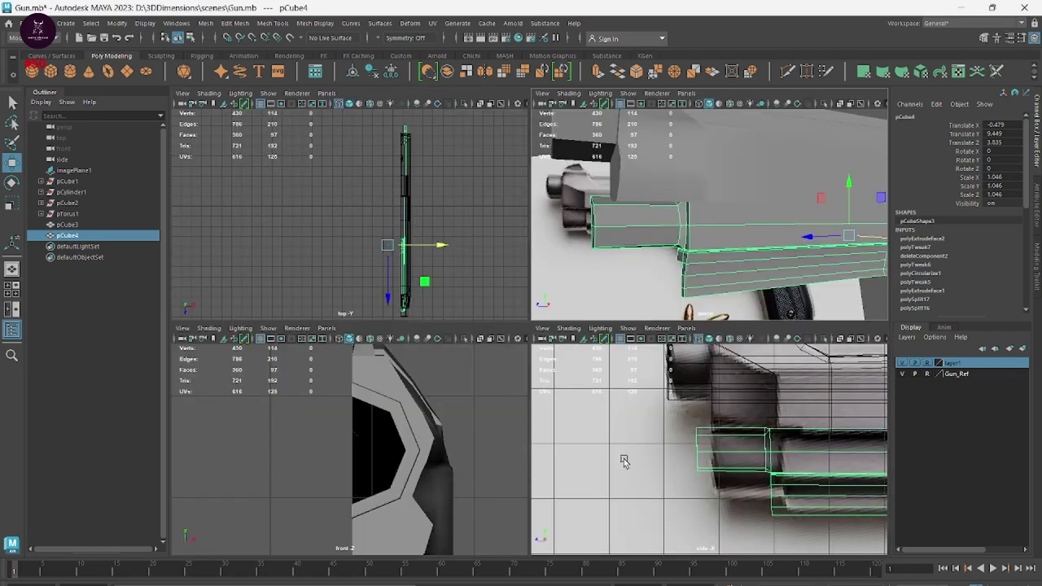
{"action": "key", "text": "space"}
{"action": "scroll", "coordinate": [361, 432], "scroll_direction": "down", "scroll_amount": 2}
{"action": "scroll", "coordinate": [365, 407], "scroll_direction": "down", "scroll_amount": 5}
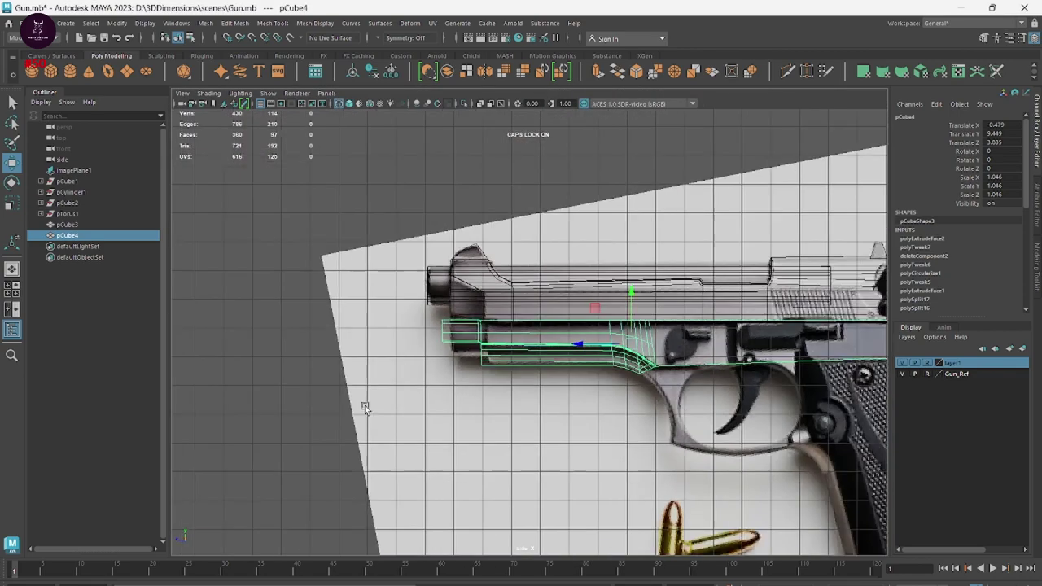
{"action": "scroll", "coordinate": [486, 409], "scroll_direction": "up", "scroll_amount": 3}
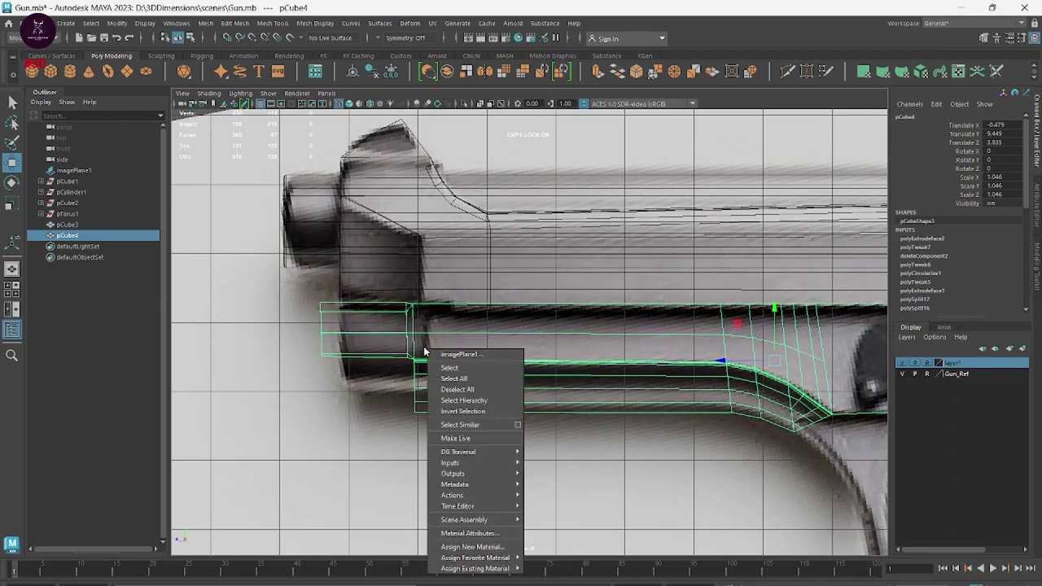
{"action": "right_click_drag", "start_coordinate": [423, 353], "coordinate": [383, 326]}
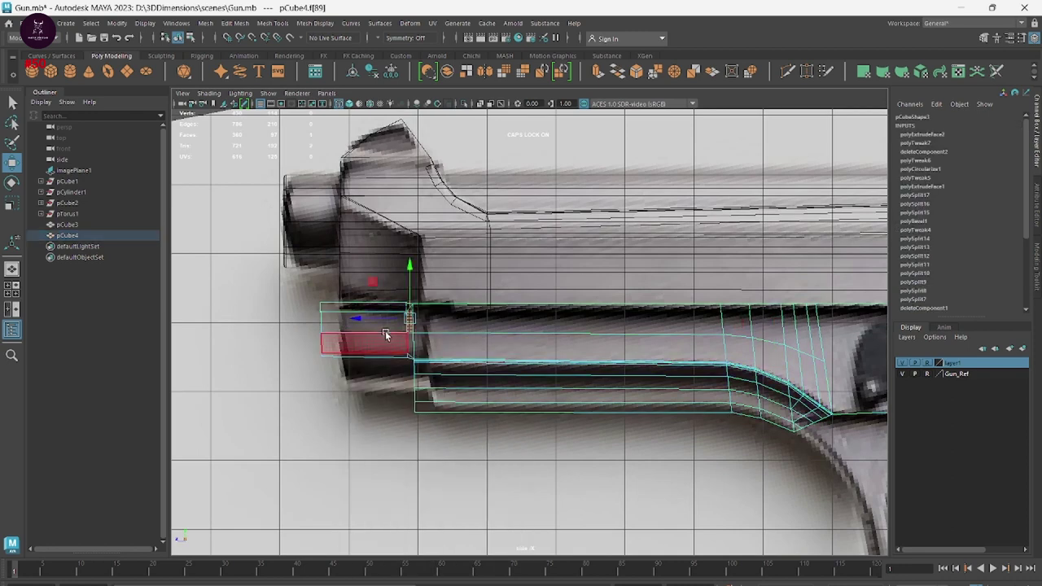
{"action": "right_click_drag", "start_coordinate": [442, 327], "coordinate": [377, 317]}
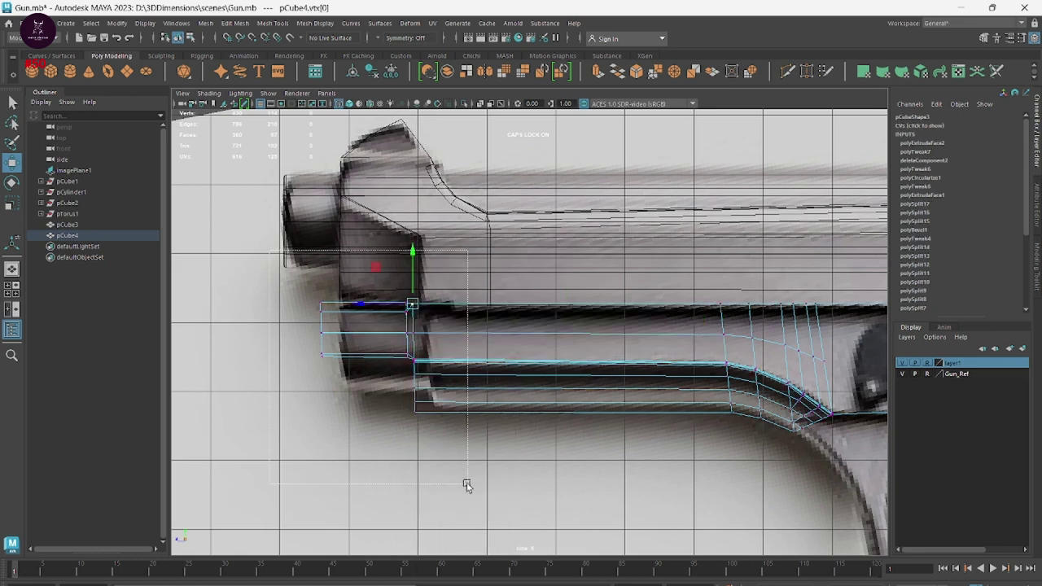
{"action": "left_click", "coordinate": [372, 352]}
{"action": "left_click_drag", "start_coordinate": [333, 351], "coordinate": [332, 366]}
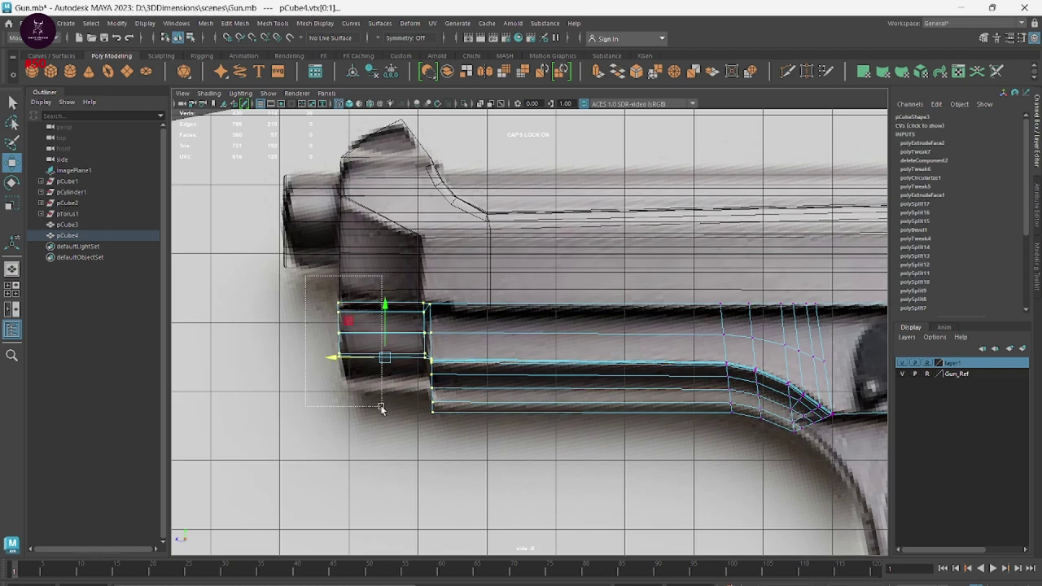
{"action": "left_click", "coordinate": [333, 427]}
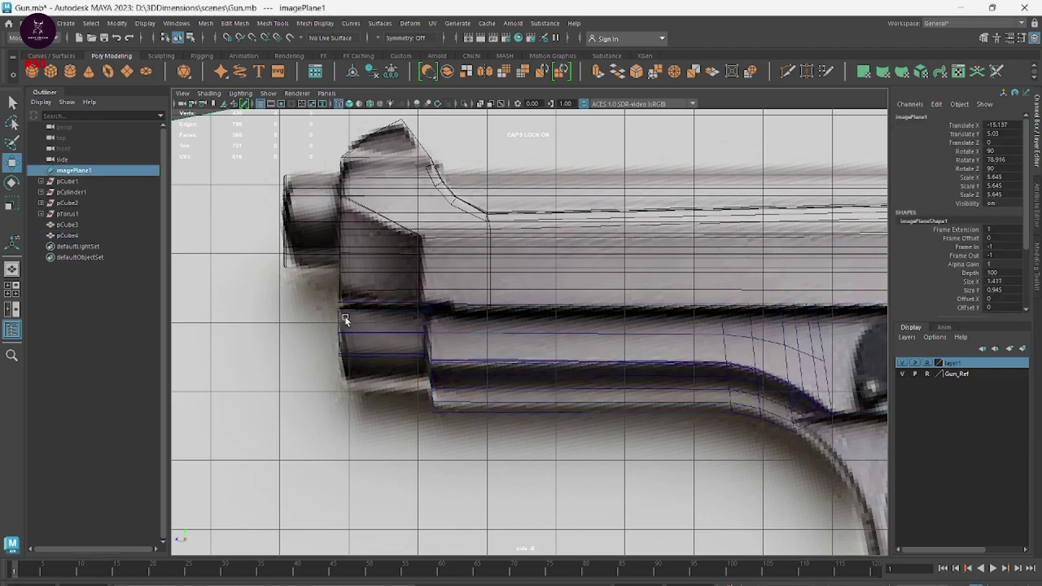
In perspective, lower front vertex vtx[106] along Y to reshape the frame's front edge
{"action": "key", "text": "space"}
{"action": "key", "text": "space"}
{"action": "mouse_move", "coordinate": [662, 306]}
{"action": "left_mouse_down", "text": "alt"}
{"action": "mouse_move", "coordinate": [660, 361]}
{"action": "mouse_move", "coordinate": [756, 347]}
{"action": "mouse_move", "coordinate": [714, 323]}
{"action": "mouse_move", "coordinate": [658, 343]}
{"action": "mouse_move", "coordinate": [459, 351]}
{"action": "left_mouse_up", "text": "alt"}
{"action": "left_click", "coordinate": [457, 350]}
{"action": "right_click_drag", "start_coordinate": [444, 310], "coordinate": [329, 309]}
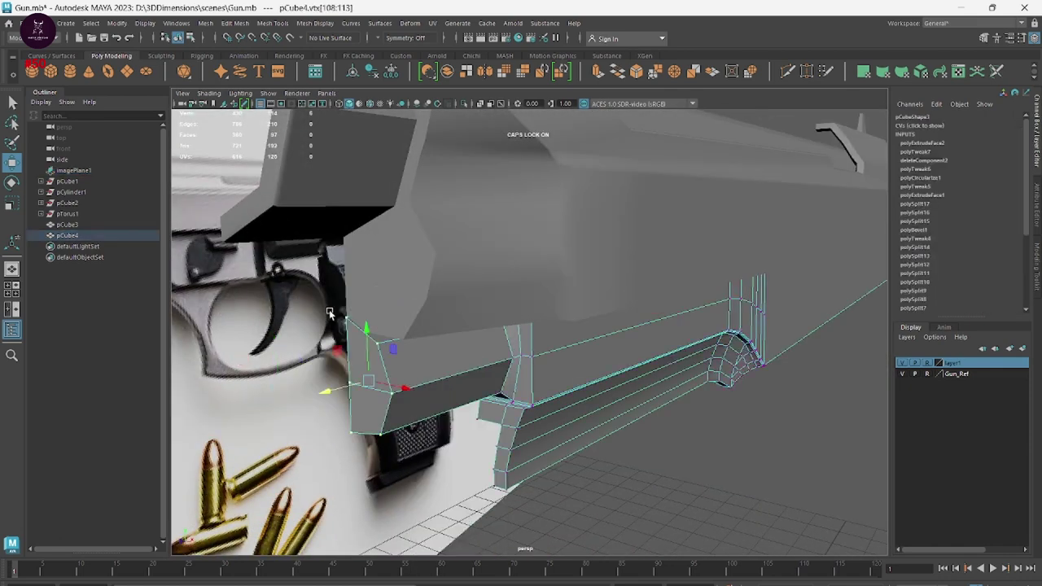
{"action": "left_click_drag", "start_coordinate": [329, 310], "coordinate": [368, 330]}
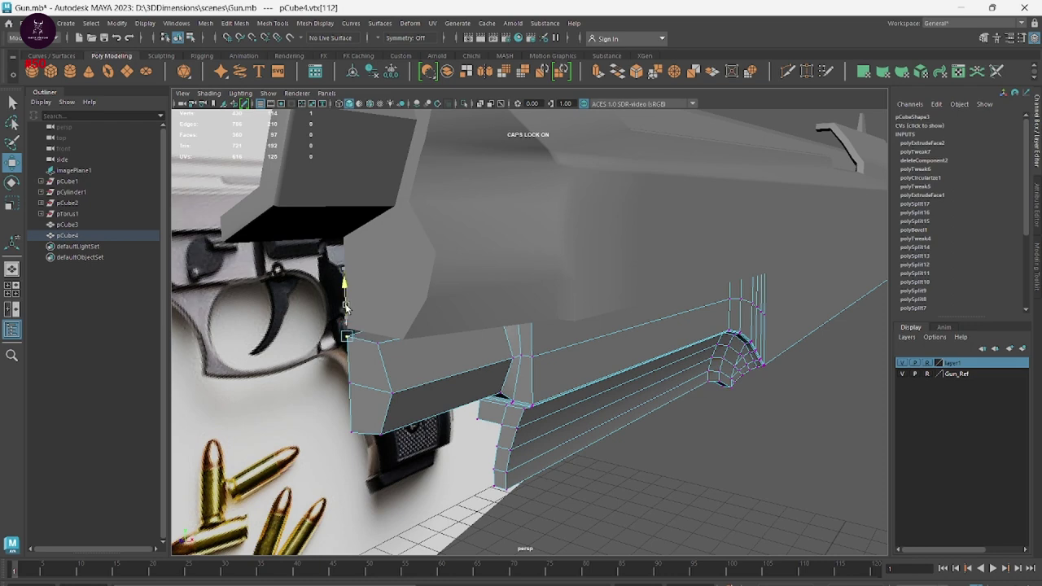
{"action": "left_click_drag", "start_coordinate": [411, 358], "coordinate": [429, 345], "text": "alt"}
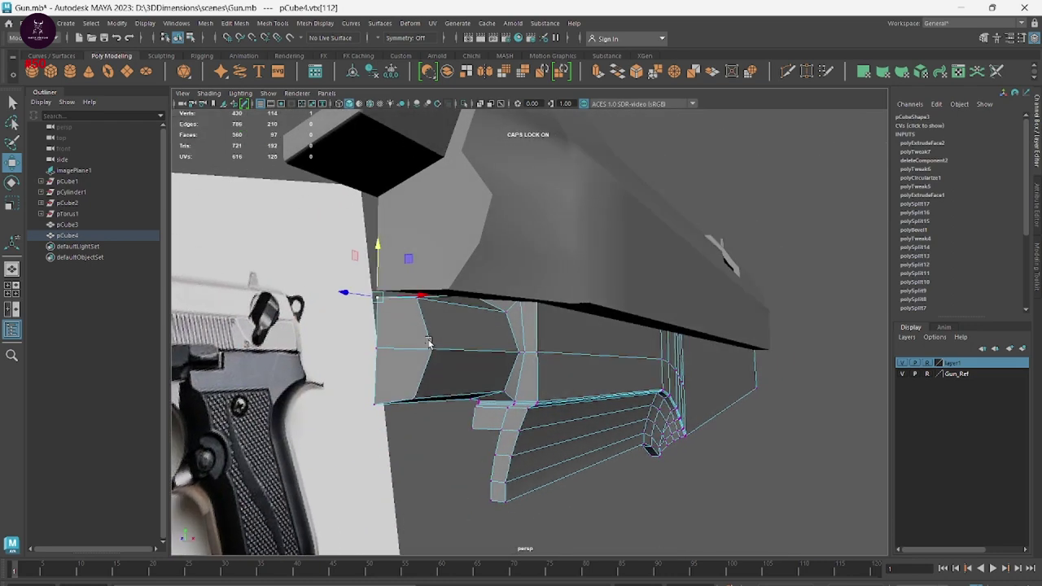
{"action": "left_click", "coordinate": [468, 300]}
{"action": "left_click_drag", "start_coordinate": [471, 264], "coordinate": [471, 278]}
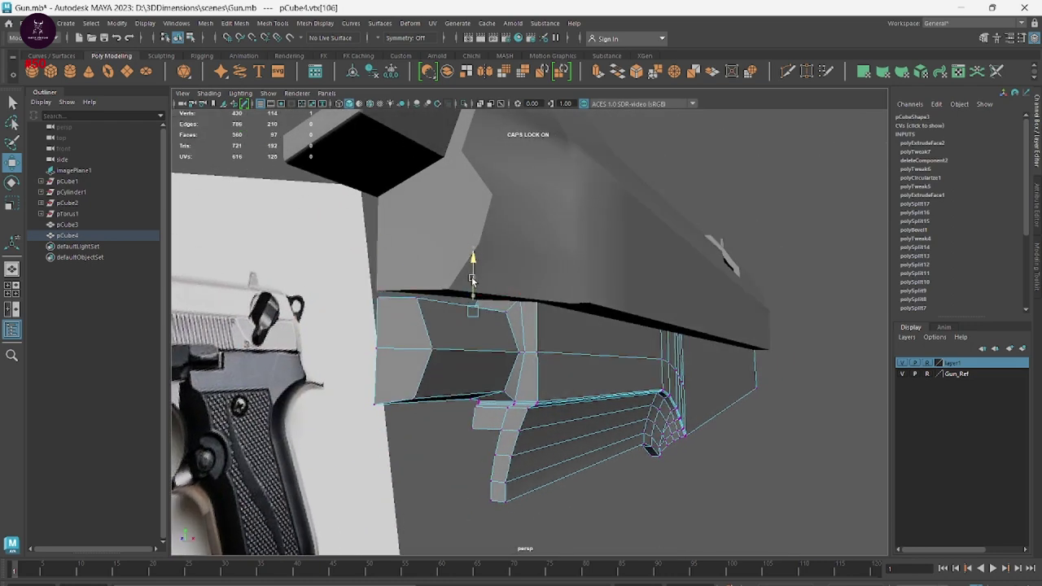
Delete the face at the frame block's front end and inspect the opening
{"action": "left_click", "coordinate": [326, 352]}
{"action": "mouse_move", "coordinate": [527, 432]}
{"action": "left_mouse_down", "text": "alt"}
{"action": "mouse_move", "coordinate": [592, 432]}
{"action": "mouse_move", "coordinate": [636, 362]}
{"action": "left_mouse_up", "text": "alt"}
{"action": "right_click_drag", "start_coordinate": [637, 326], "coordinate": [633, 346]}
{"action": "left_click", "coordinate": [633, 346]}
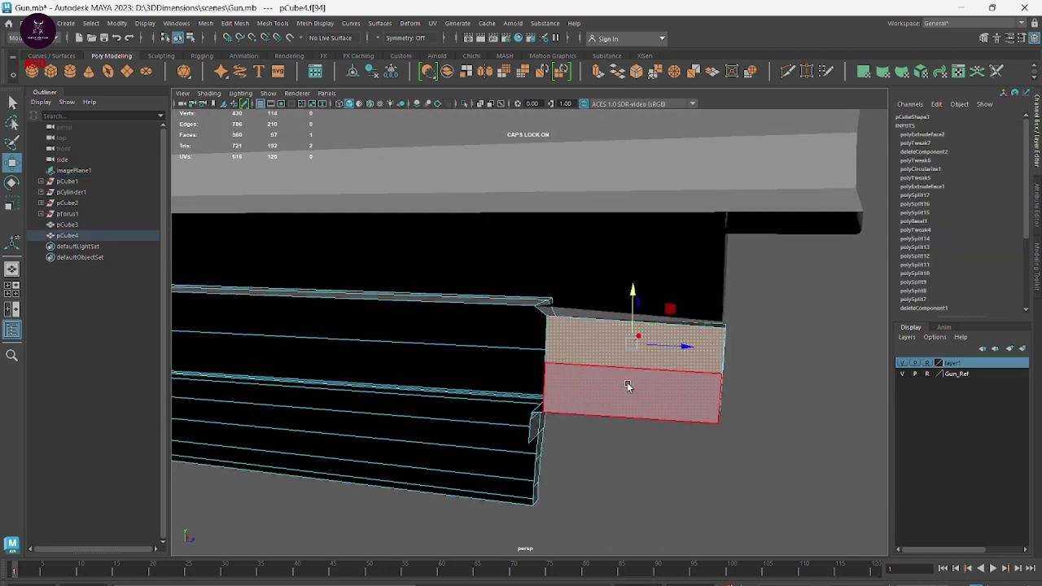
{"action": "key", "text": "Delete"}
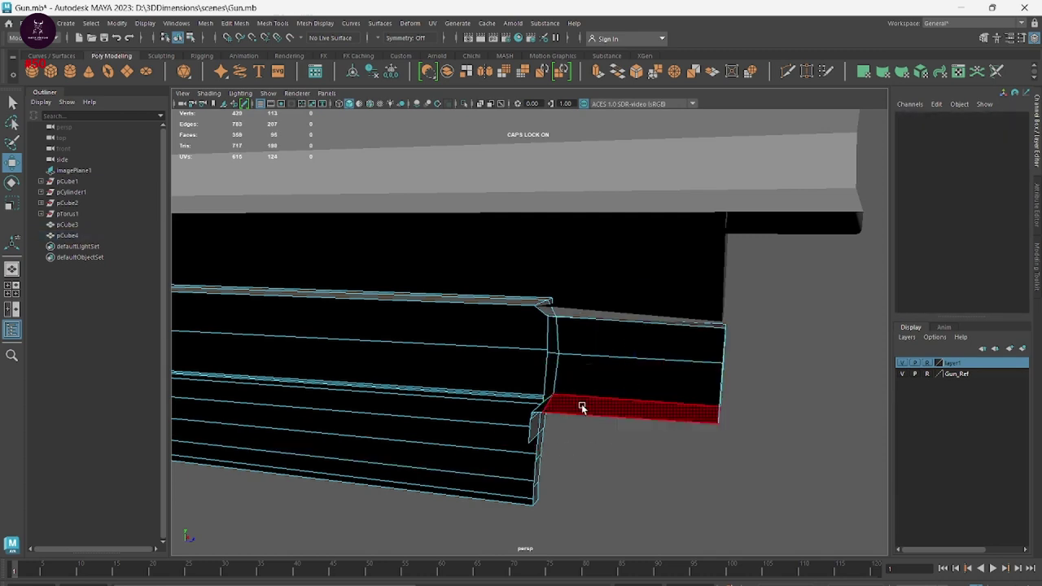
{"action": "left_click_drag", "start_coordinate": [577, 409], "coordinate": [404, 394], "text": "alt"}
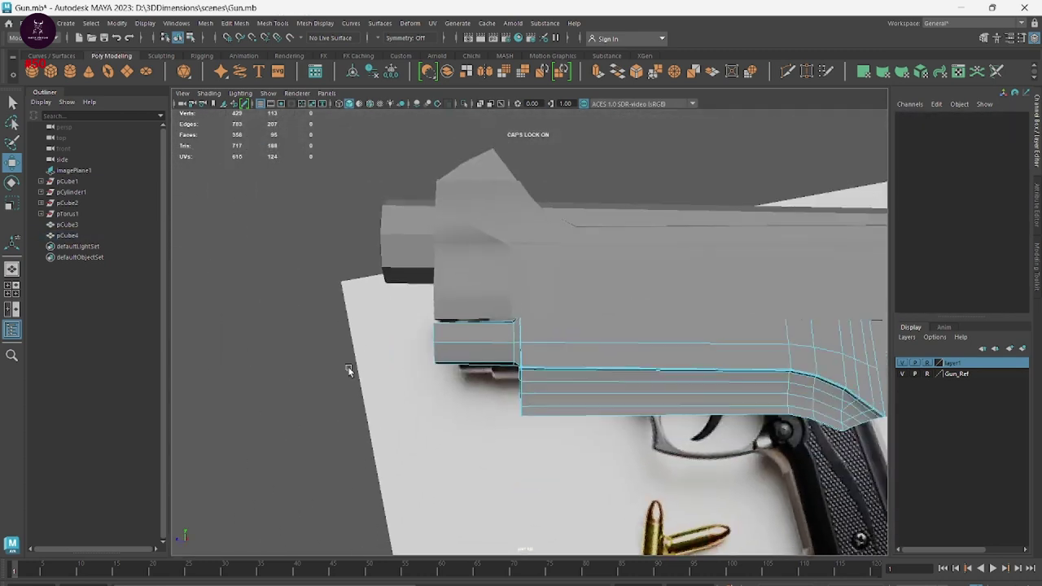
In the four-view layout, select a face on the frame block
{"action": "key", "text": "space"}
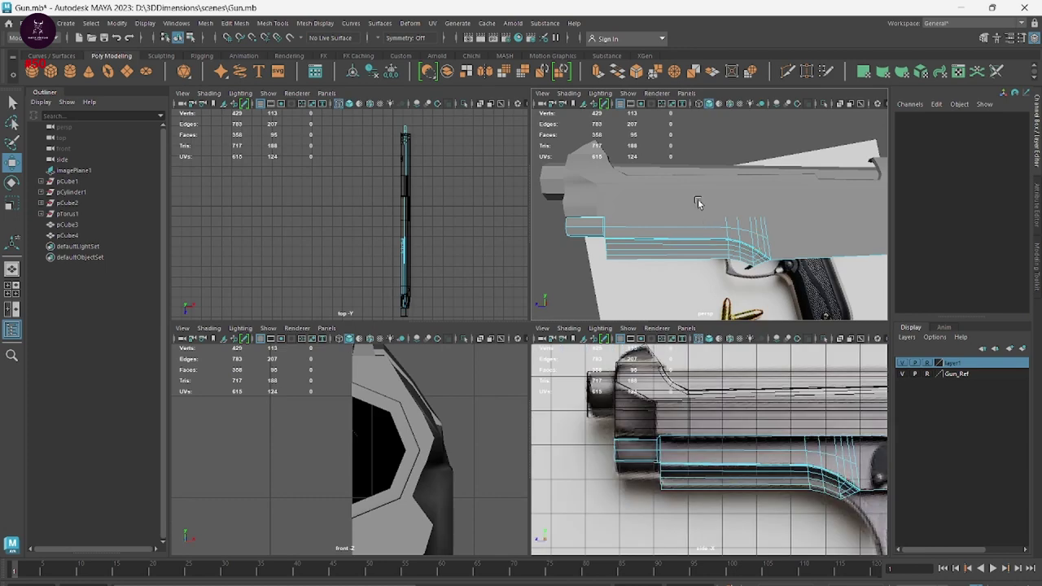
{"action": "right_click_drag", "start_coordinate": [700, 203], "coordinate": [739, 192]}
{"action": "left_click", "coordinate": [745, 236]}
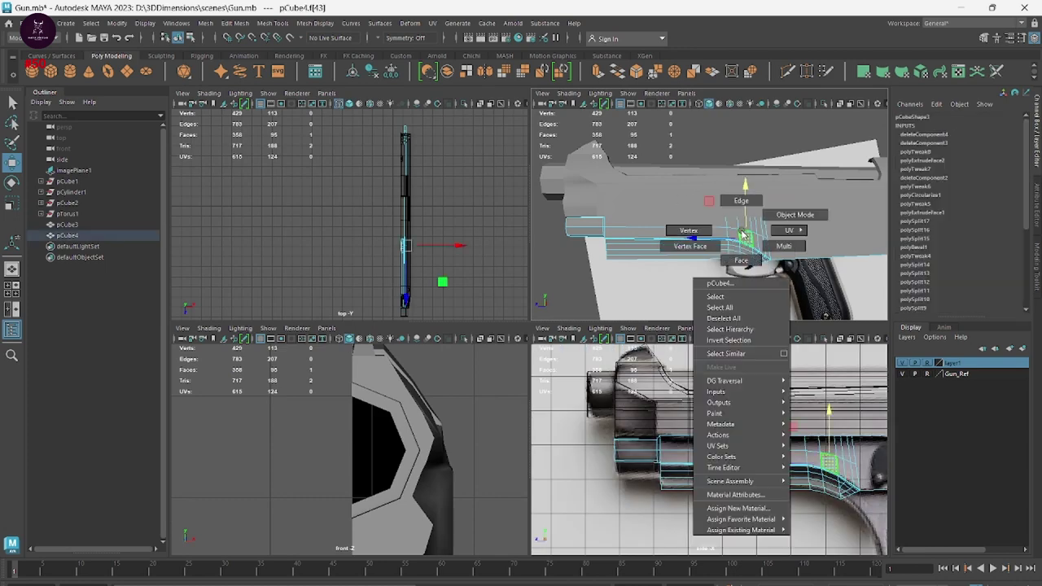
{"action": "mouse_move", "coordinate": [746, 237]}
{"action": "right_mouse_down"}
{"action": "mouse_move", "coordinate": [782, 228]}
{"action": "mouse_move", "coordinate": [786, 210]}
{"action": "right_mouse_up"}
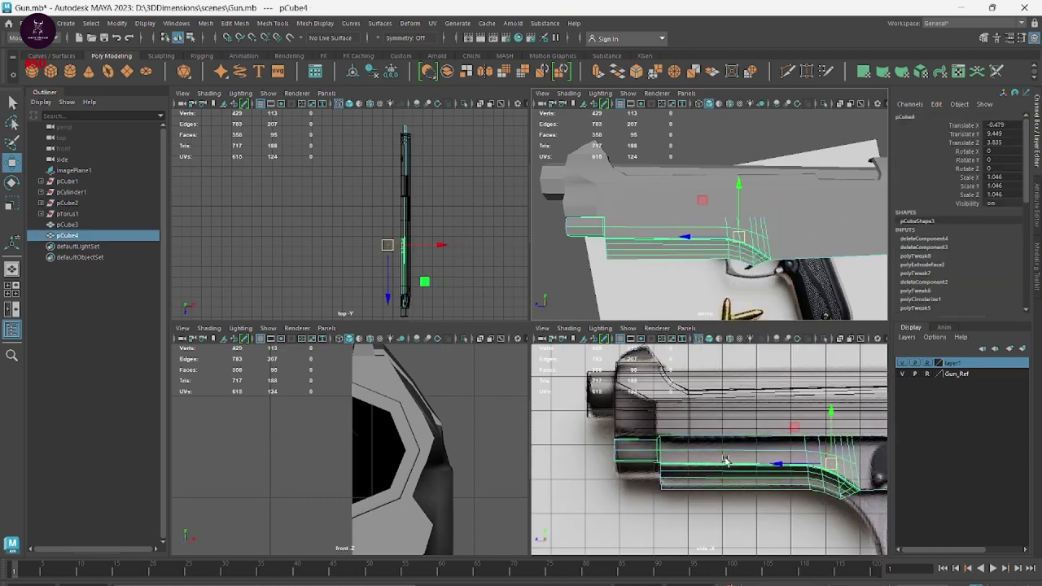
Maximize the side view and pan and zoom to inspect the trigger area
{"action": "key", "text": "space"}
{"action": "scroll", "coordinate": [326, 350], "scroll_direction": "up", "scroll_amount": 1}
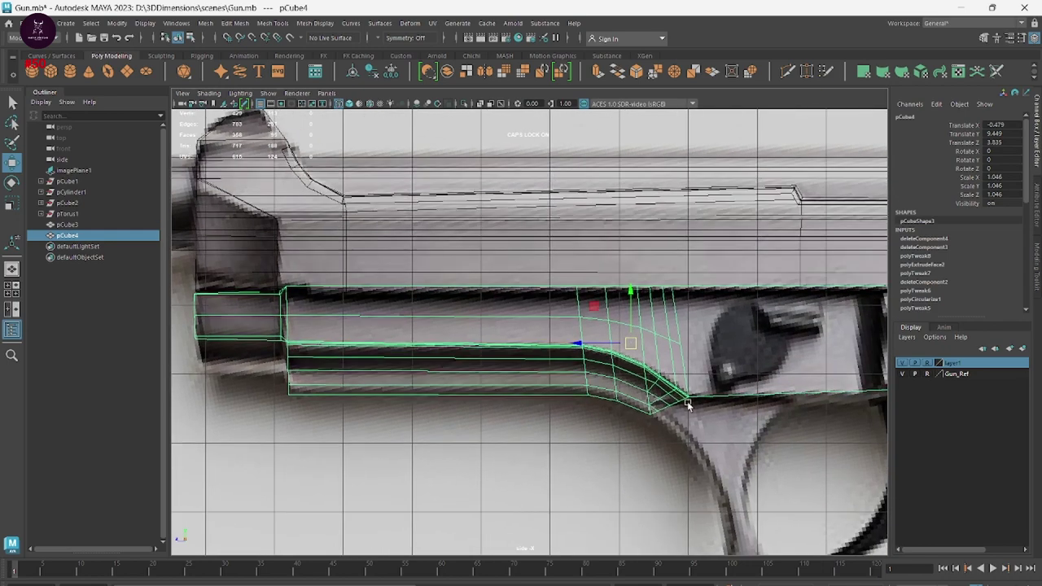
{"action": "middle_click_drag", "start_coordinate": [687, 404], "coordinate": [357, 376], "text": "alt"}
{"action": "middle_click_drag", "start_coordinate": [719, 355], "coordinate": [491, 390], "text": "alt"}
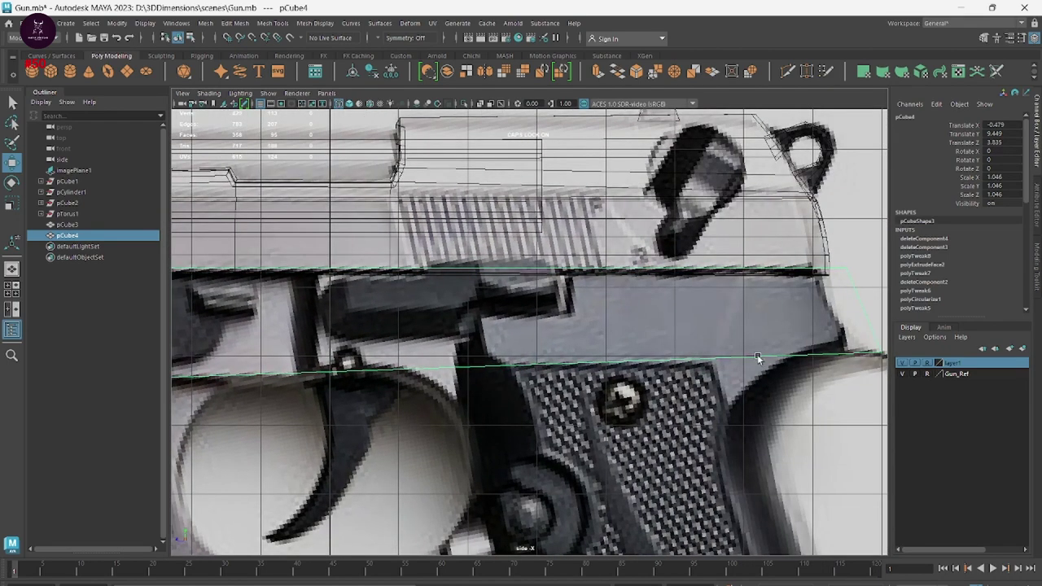
{"action": "scroll", "coordinate": [757, 357], "scroll_direction": "down", "scroll_amount": 3}
{"action": "scroll", "coordinate": [644, 331], "scroll_direction": "up", "scroll_amount": 2}
{"action": "scroll", "coordinate": [587, 269], "scroll_direction": "up", "scroll_amount": 2}
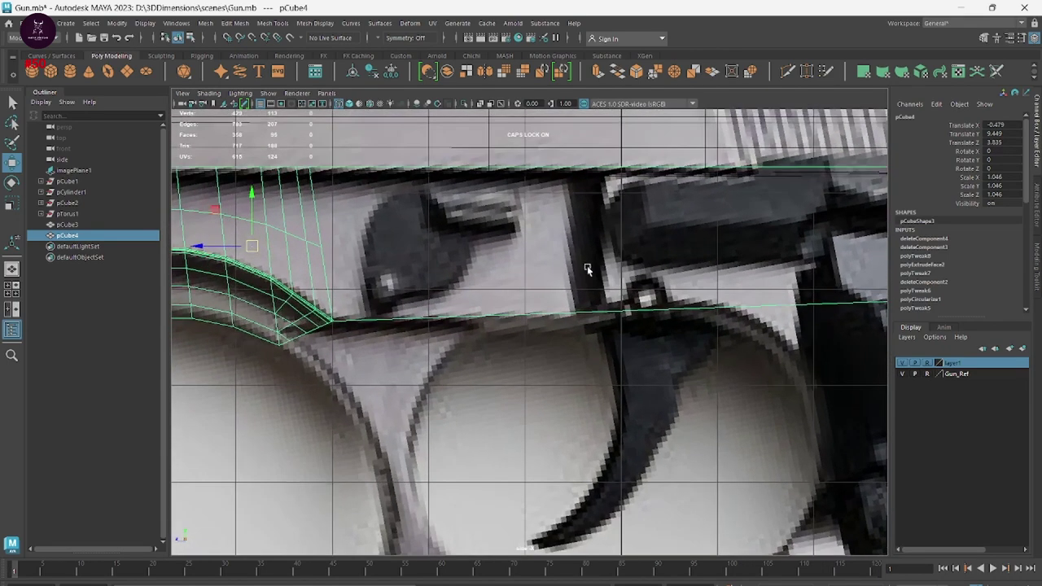
{"action": "scroll", "coordinate": [587, 269], "scroll_direction": "down", "scroll_amount": 3}
{"action": "scroll", "coordinate": [533, 322], "scroll_direction": "up", "scroll_amount": 3}
{"action": "scroll", "coordinate": [669, 345], "scroll_direction": "down", "scroll_amount": 2}
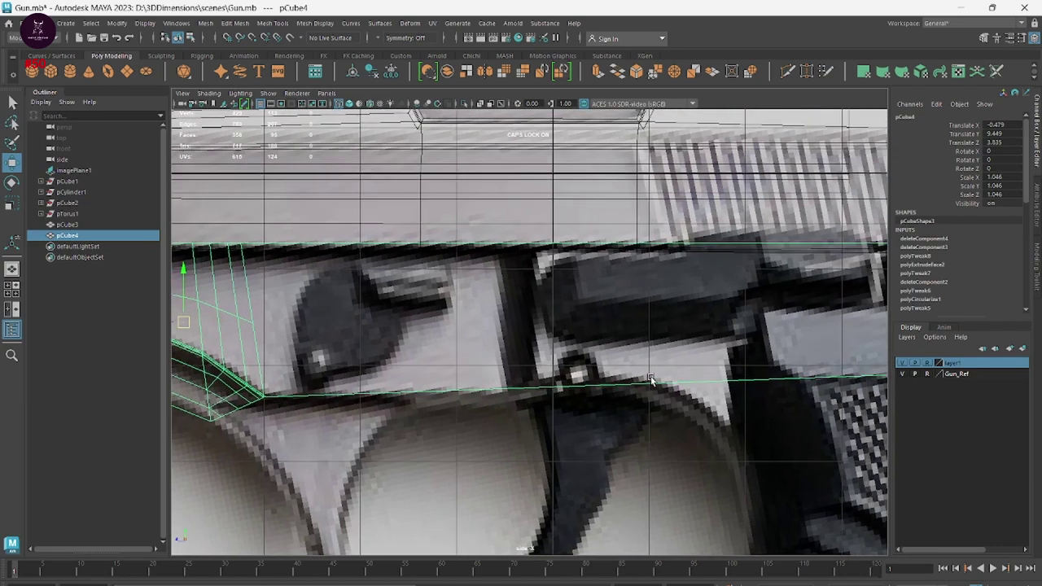
{"action": "scroll", "coordinate": [669, 345], "scroll_direction": "down", "scroll_amount": 1}
{"action": "key", "text": "space"}
Orbit under the grip and cut a new edge point on the frame's lower edge
{"action": "left_click_drag", "start_coordinate": [687, 187], "coordinate": [824, 318], "text": "alt"}
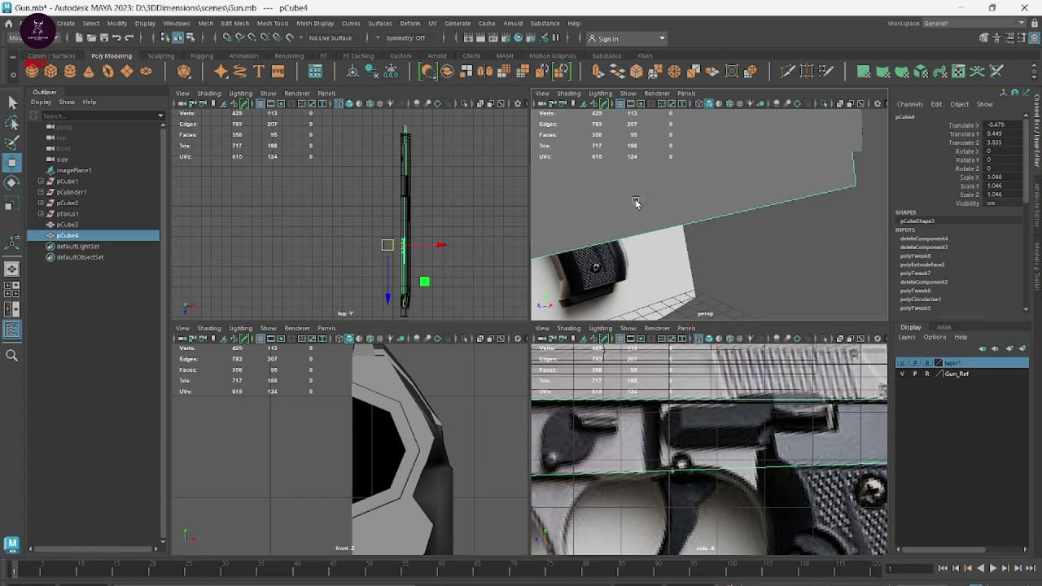
{"action": "left_click_drag", "start_coordinate": [637, 203], "coordinate": [759, 216], "text": "alt"}
{"action": "left_click_drag", "start_coordinate": [855, 214], "coordinate": [619, 204], "text": "alt"}
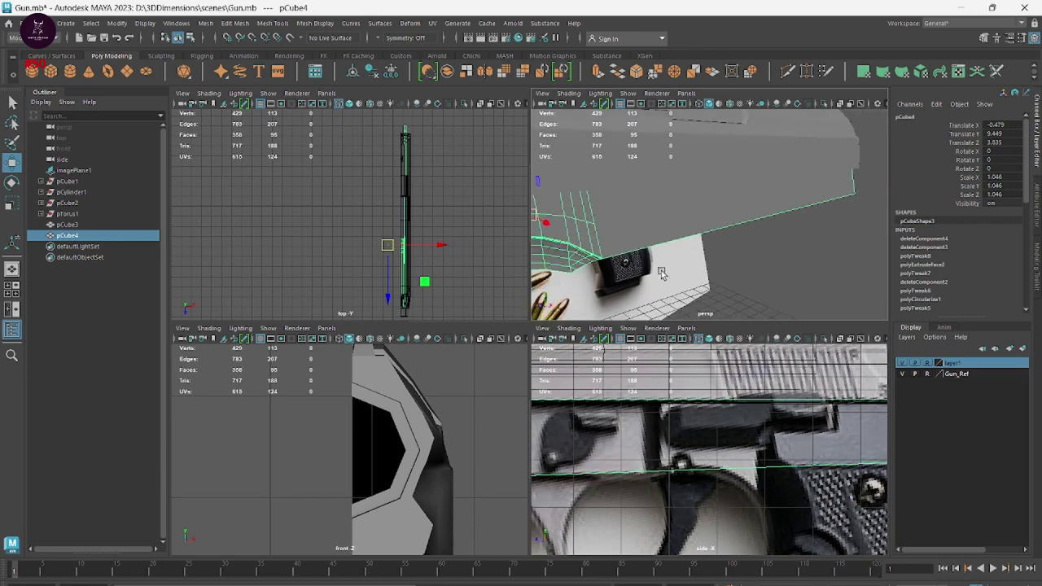
{"action": "right_click_drag", "start_coordinate": [730, 437], "coordinate": [675, 420], "text": "shift"}
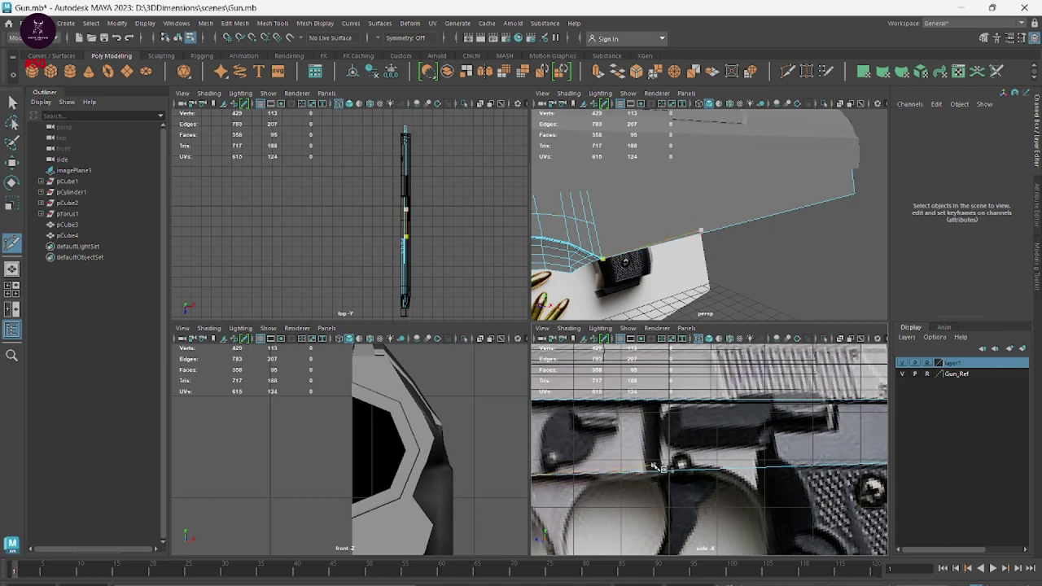
{"action": "left_click", "coordinate": [659, 469]}
{"action": "key", "text": "Return"}
{"action": "mouse_move", "coordinate": [727, 238]}
{"action": "left_mouse_down", "text": "alt"}
{"action": "mouse_move", "coordinate": [712, 228]}
{"action": "mouse_move", "coordinate": [701, 301]}
{"action": "mouse_move", "coordinate": [604, 397]}
{"action": "left_mouse_up", "text": "alt"}
Maximize the perspective view to fill the workspace
{"action": "key", "text": "space"}
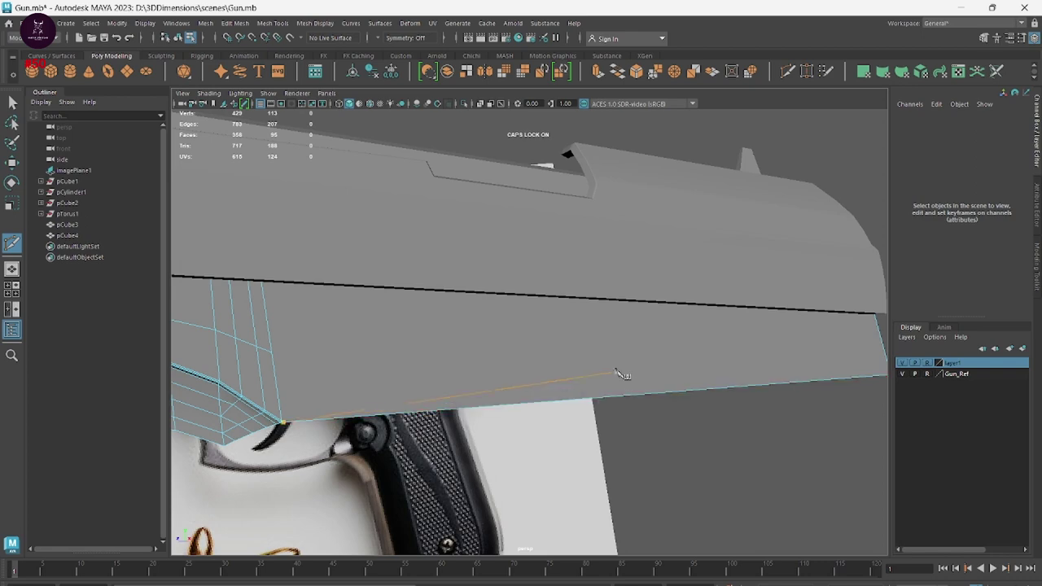
{"action": "key", "text": "space"}
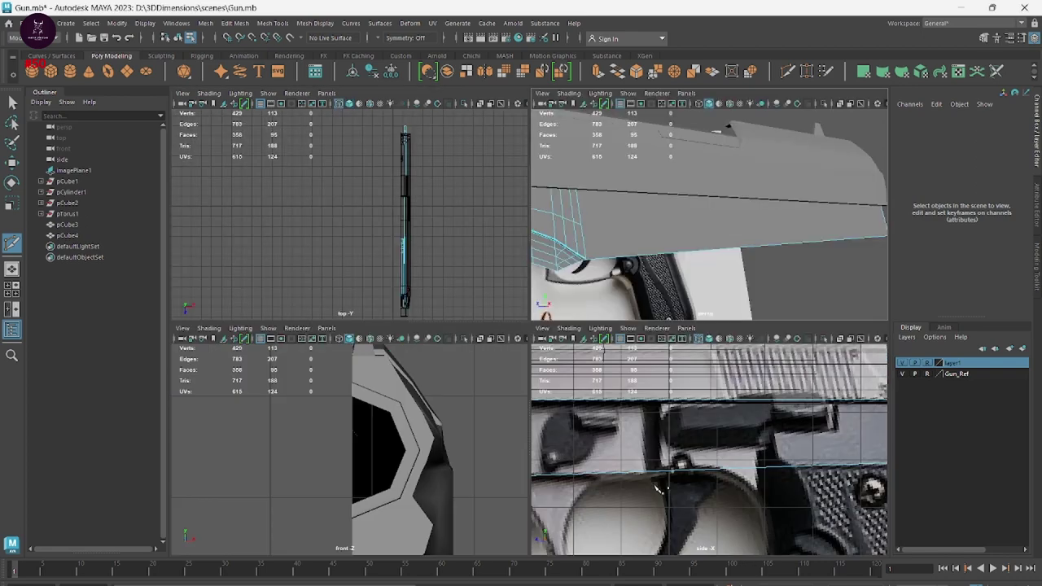
{"action": "scroll", "coordinate": [661, 474], "scroll_direction": "up", "scroll_amount": 2}
{"action": "scroll", "coordinate": [624, 485], "scroll_direction": "up", "scroll_amount": 1}
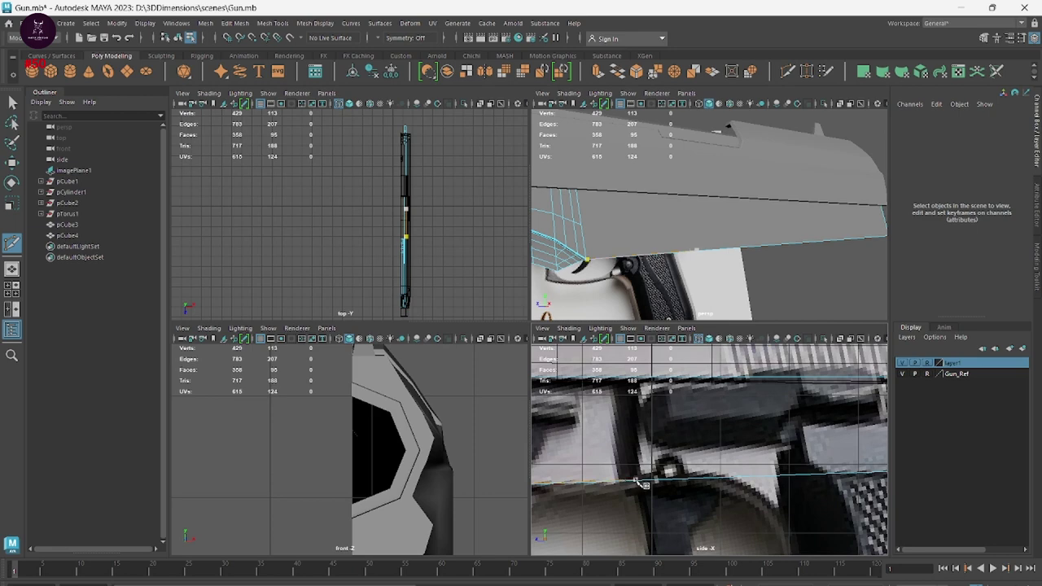
{"action": "key", "text": "space"}
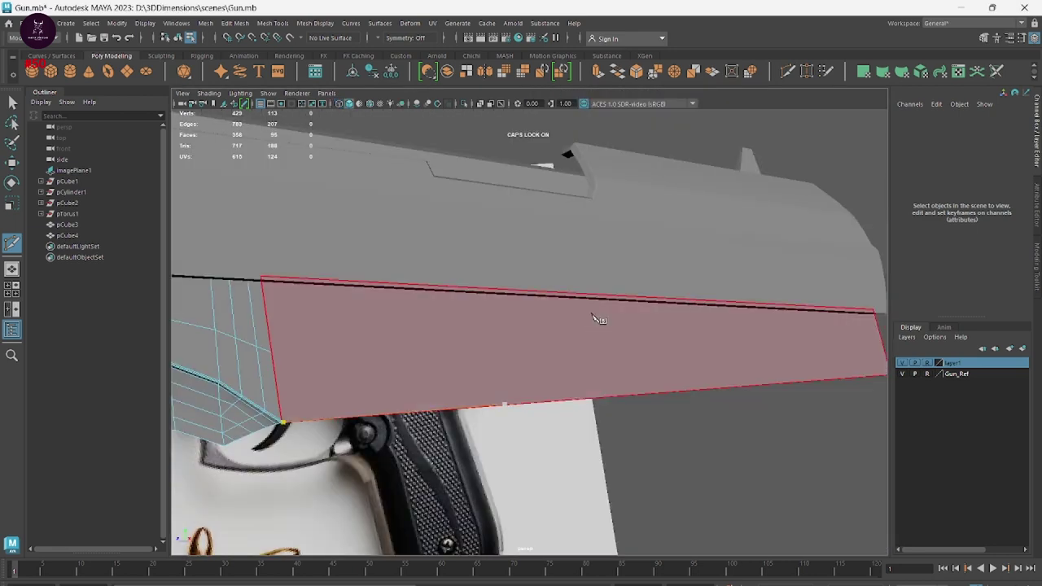
From below, toggle Isolate Select on the strip, then cycle layer1 display back to normal
{"action": "mouse_move", "coordinate": [594, 326]}
{"action": "left_mouse_down", "text": "alt"}
{"action": "mouse_move", "coordinate": [554, 300]}
{"action": "mouse_move", "coordinate": [709, 516]}
{"action": "left_mouse_up", "text": "alt"}
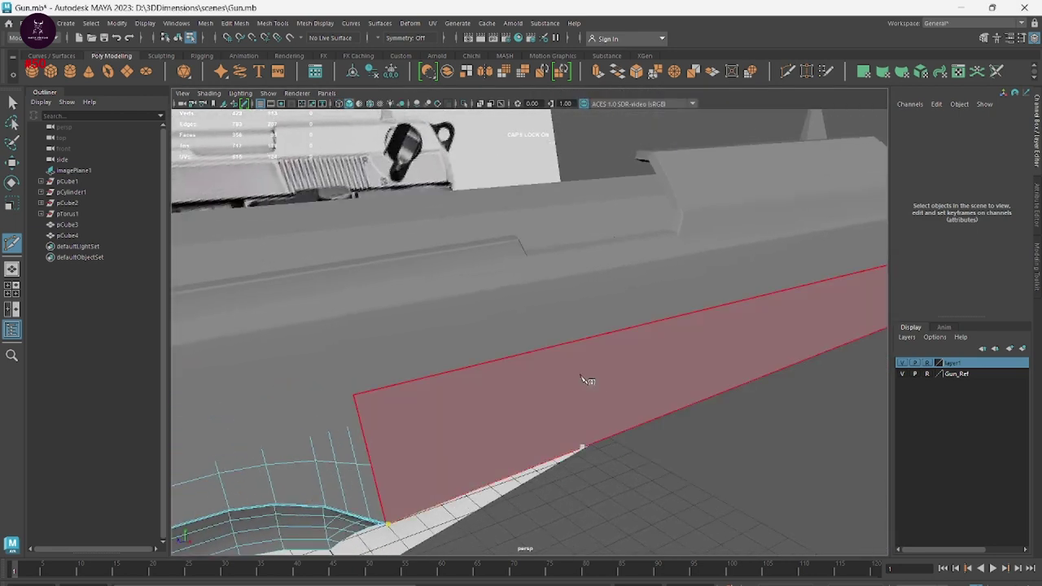
{"action": "key", "text": "ctrl+1"}
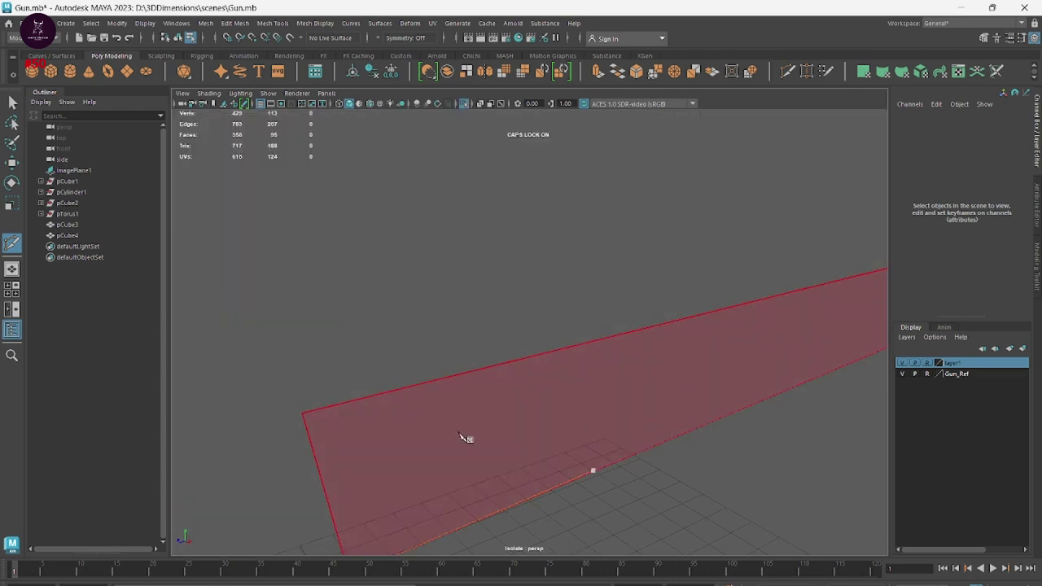
{"action": "key", "text": "ctrl+1"}
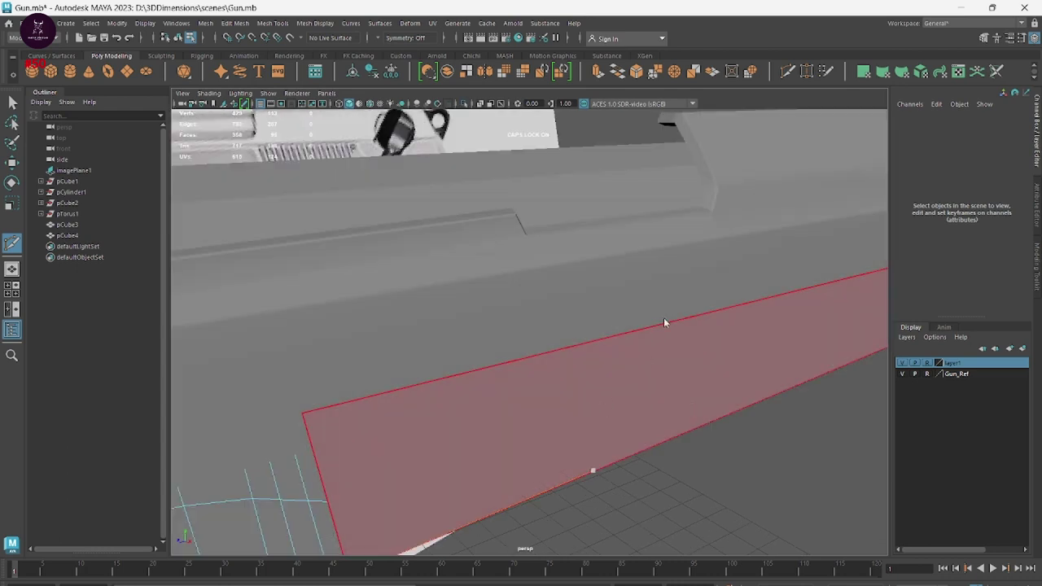
{"action": "left_click", "coordinate": [929, 363]}
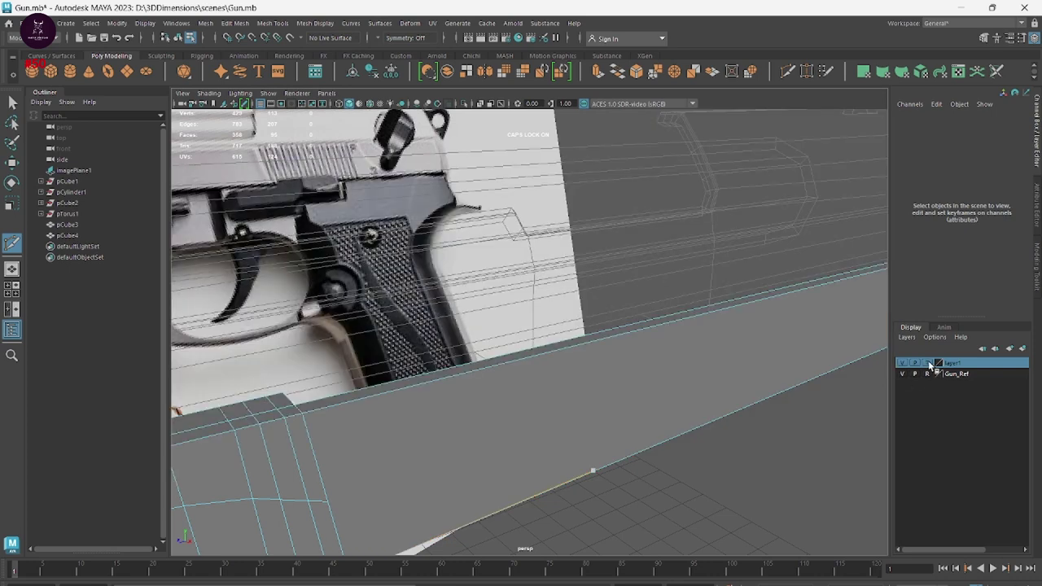
{"action": "left_click", "coordinate": [928, 363]}
{"action": "left_click", "coordinate": [929, 363]}
{"action": "left_click", "coordinate": [928, 363]}
{"action": "left_click", "coordinate": [929, 363]}
{"action": "left_click", "coordinate": [929, 363]}
{"action": "left_click", "coordinate": [928, 363]}
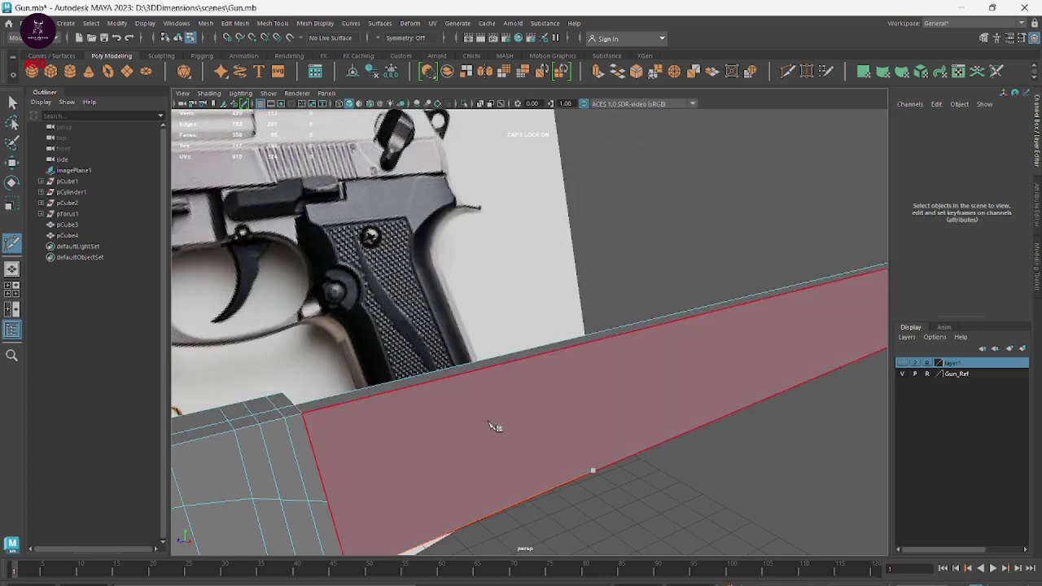
Multi-Cut a new edge across the long strip face and orbit to check it
{"action": "left_click", "coordinate": [579, 350]}
{"action": "mouse_move", "coordinate": [579, 442]}
{"action": "left_mouse_down", "text": "alt"}
{"action": "mouse_move", "coordinate": [605, 410]}
{"action": "mouse_move", "coordinate": [500, 341]}
{"action": "mouse_move", "coordinate": [679, 373]}
{"action": "mouse_move", "coordinate": [802, 483]}
{"action": "left_mouse_up", "text": "alt"}
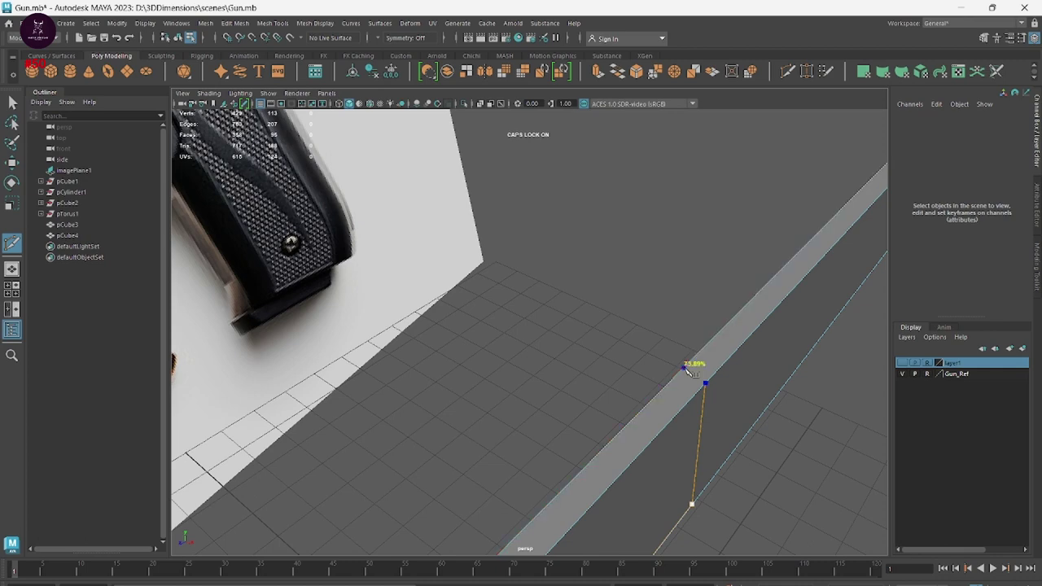
{"action": "mouse_move", "coordinate": [694, 371]}
{"action": "left_mouse_down", "text": "alt"}
{"action": "mouse_move", "coordinate": [660, 413]}
{"action": "mouse_move", "coordinate": [565, 437]}
{"action": "mouse_move", "coordinate": [697, 330]}
{"action": "mouse_move", "coordinate": [786, 226]}
{"action": "left_mouse_up", "text": "alt"}
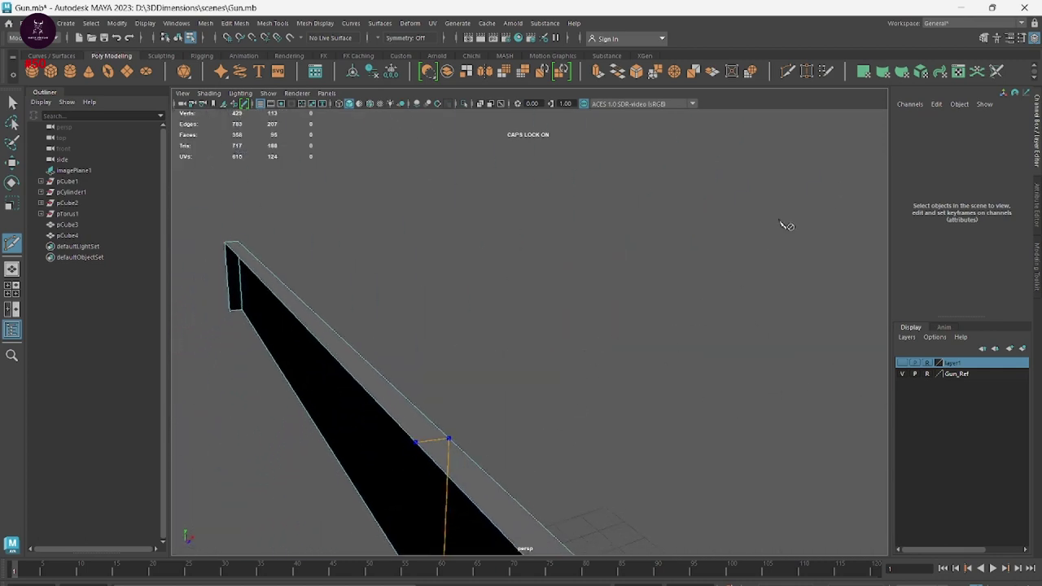
{"action": "mouse_move", "coordinate": [602, 449]}
{"action": "left_mouse_down", "text": "alt"}
{"action": "mouse_move", "coordinate": [695, 480]}
{"action": "mouse_move", "coordinate": [582, 401]}
{"action": "mouse_move", "coordinate": [551, 25]}
{"action": "left_mouse_up", "text": "alt"}
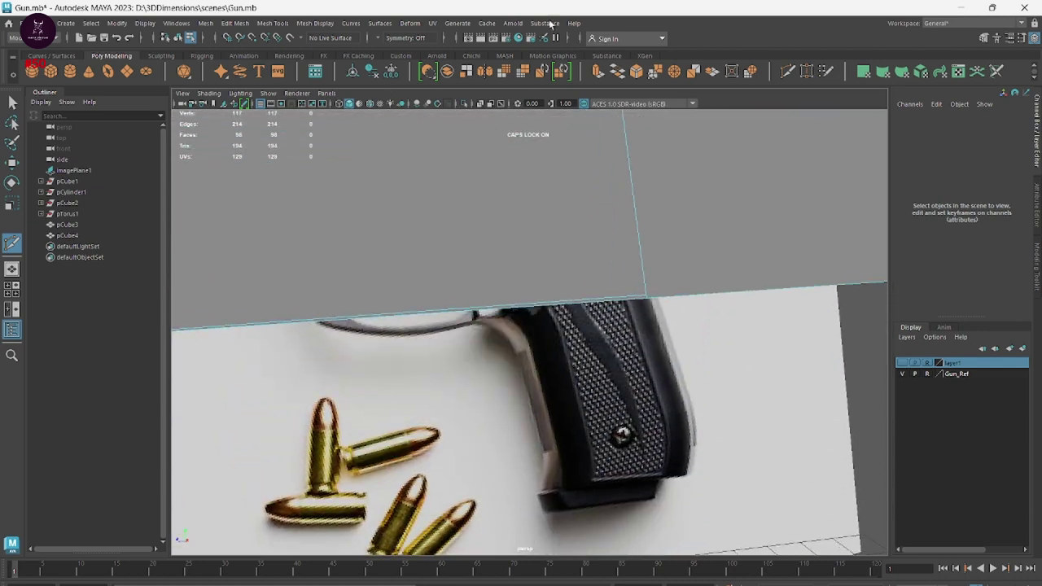
{"action": "mouse_move", "coordinate": [688, 468]}
{"action": "left_mouse_down", "text": "alt"}
{"action": "mouse_move", "coordinate": [684, 293]}
{"action": "mouse_move", "coordinate": [702, 235]}
{"action": "left_mouse_up", "text": "alt"}
{"action": "mouse_move", "coordinate": [626, 376]}
{"action": "left_mouse_down", "text": "alt"}
{"action": "mouse_move", "coordinate": [616, 418]}
{"action": "mouse_move", "coordinate": [735, 495]}
{"action": "mouse_move", "coordinate": [766, 534]}
{"action": "left_mouse_up", "text": "alt"}
{"action": "mouse_move", "coordinate": [737, 460]}
{"action": "left_mouse_down", "text": "alt"}
{"action": "mouse_move", "coordinate": [651, 426]}
{"action": "mouse_move", "coordinate": [609, 426]}
{"action": "mouse_move", "coordinate": [356, 354]}
{"action": "mouse_move", "coordinate": [551, 425]}
{"action": "mouse_move", "coordinate": [507, 456]}
{"action": "left_mouse_up", "text": "alt"}
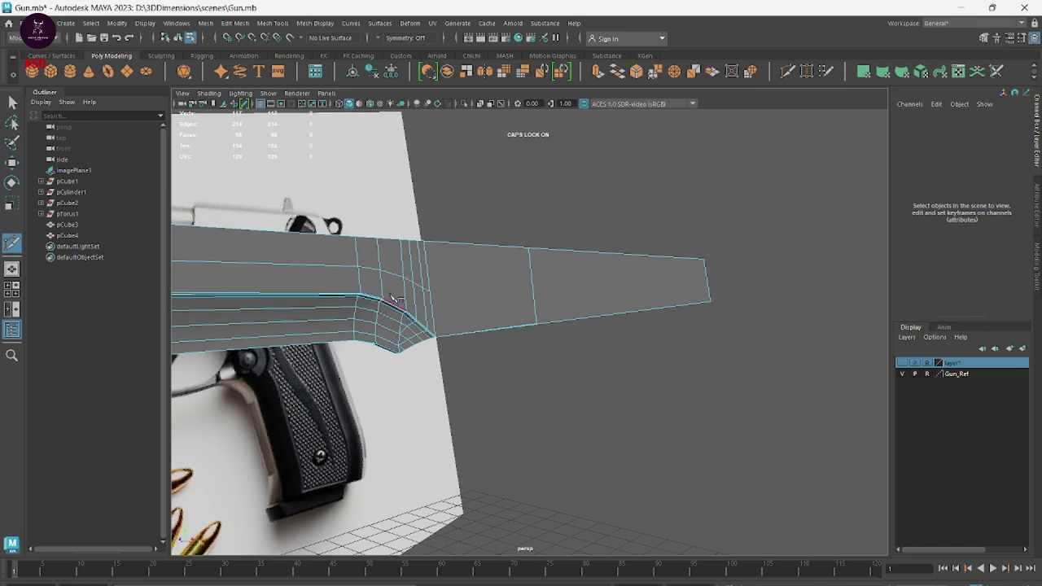
{"action": "mouse_move", "coordinate": [405, 358]}
{"action": "left_mouse_down", "text": "alt"}
{"action": "mouse_move", "coordinate": [453, 349]}
{"action": "mouse_move", "coordinate": [489, 368]}
{"action": "mouse_move", "coordinate": [460, 361]}
{"action": "mouse_move", "coordinate": [473, 368]}
{"action": "left_mouse_up", "text": "alt"}
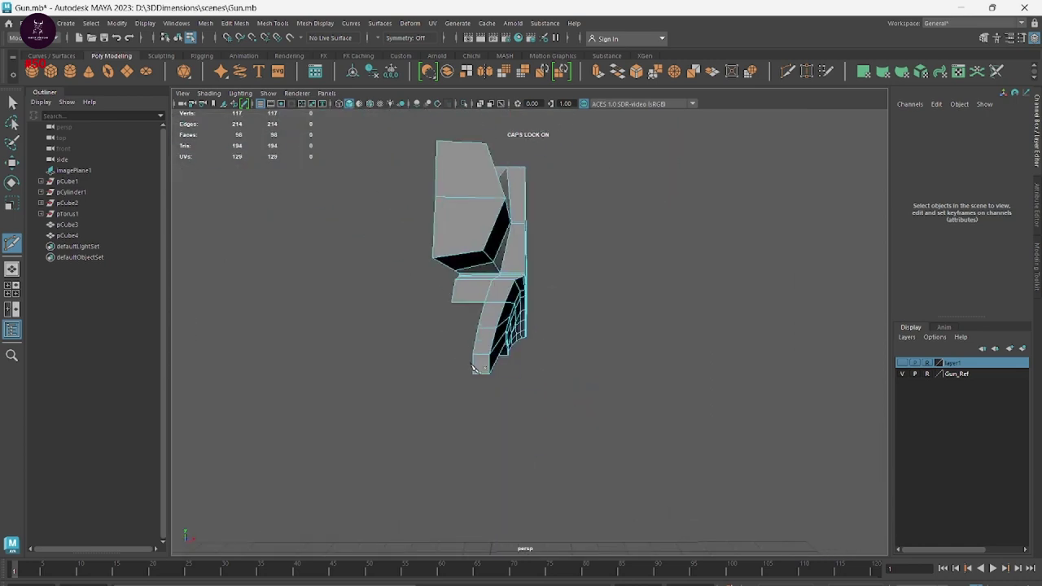
{"action": "mouse_move", "coordinate": [458, 326]}
{"action": "left_mouse_down", "text": "alt"}
{"action": "mouse_move", "coordinate": [529, 383]}
{"action": "mouse_move", "coordinate": [446, 348]}
{"action": "left_mouse_up", "text": "alt"}
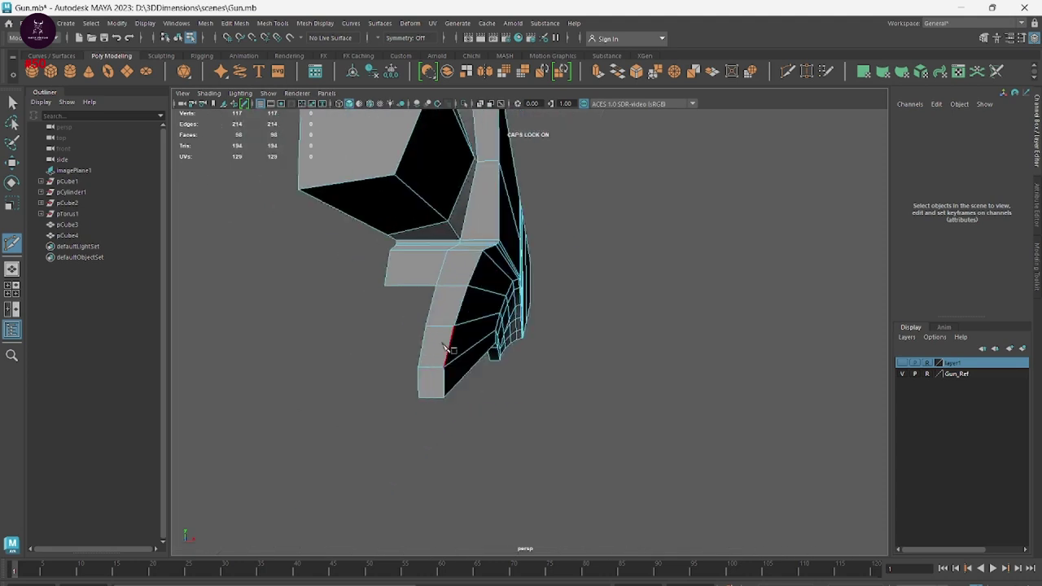
Leave Multi-Cut for the Move tool and try picking edges along the grip's side
{"action": "right_click_drag", "start_coordinate": [456, 329], "coordinate": [461, 337]}
{"action": "key", "text": "w"}
{"action": "left_click", "coordinate": [436, 298]}
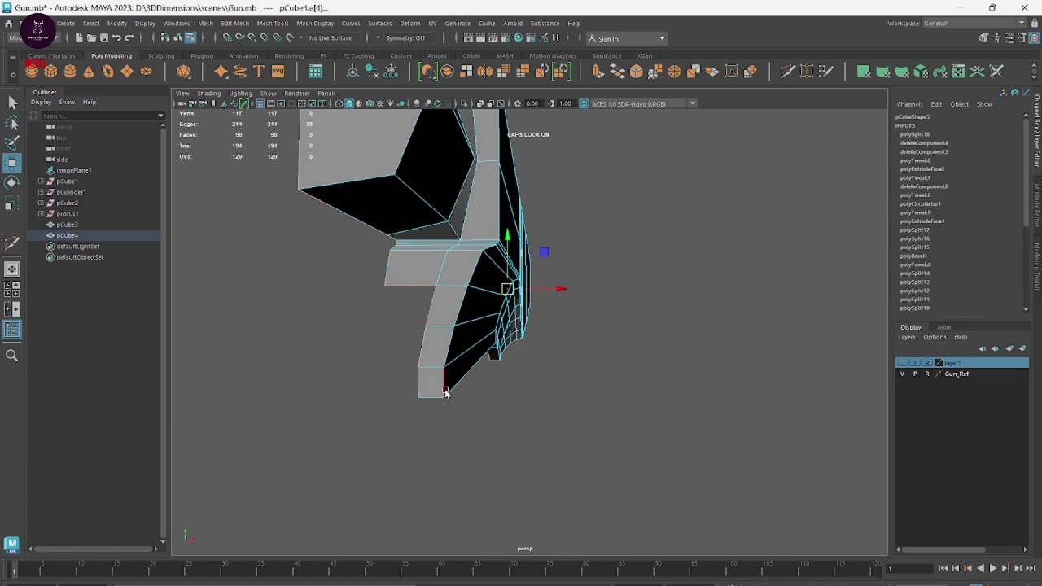
{"action": "left_click_drag", "start_coordinate": [444, 393], "coordinate": [487, 391], "text": "alt"}
{"action": "left_click", "coordinate": [487, 390]}
{"action": "left_click", "coordinate": [362, 387]}
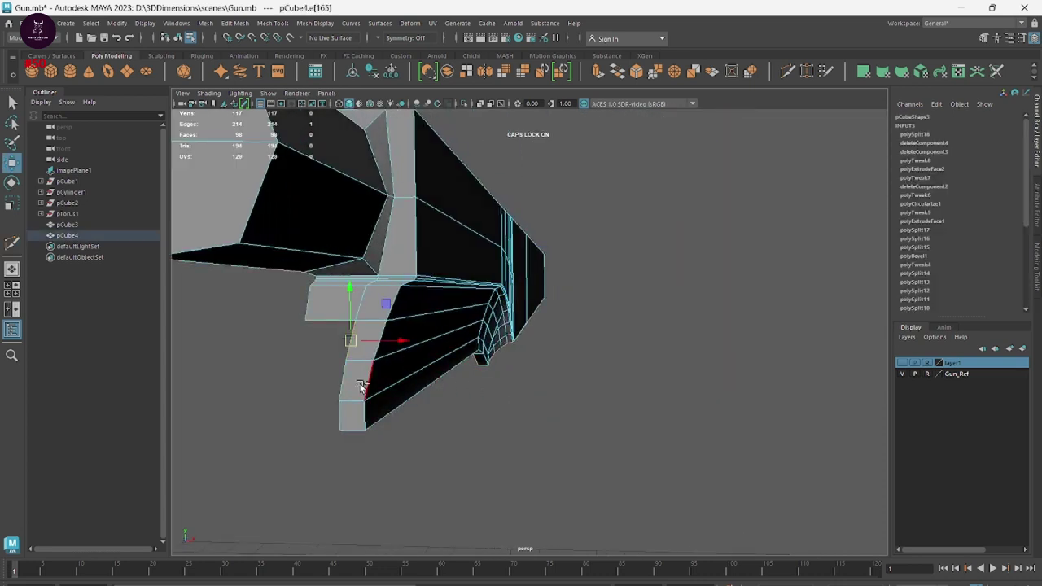
{"action": "left_click", "coordinate": [386, 474]}
Shift-select the grip's outer edges e[165] to e[169] down to the lowest edge
{"action": "left_click", "coordinate": [353, 334]}
{"action": "left_click", "coordinate": [348, 380], "text": "shift"}
{"action": "left_click", "coordinate": [348, 416], "text": "shift"}
{"action": "mouse_move", "coordinate": [418, 447]}
{"action": "left_mouse_down", "text": "alt"}
{"action": "mouse_move", "coordinate": [432, 409]}
{"action": "mouse_move", "coordinate": [479, 428]}
{"action": "mouse_move", "coordinate": [452, 332]}
{"action": "left_mouse_up", "text": "alt"}
{"action": "left_click", "coordinate": [440, 326], "text": "shift"}
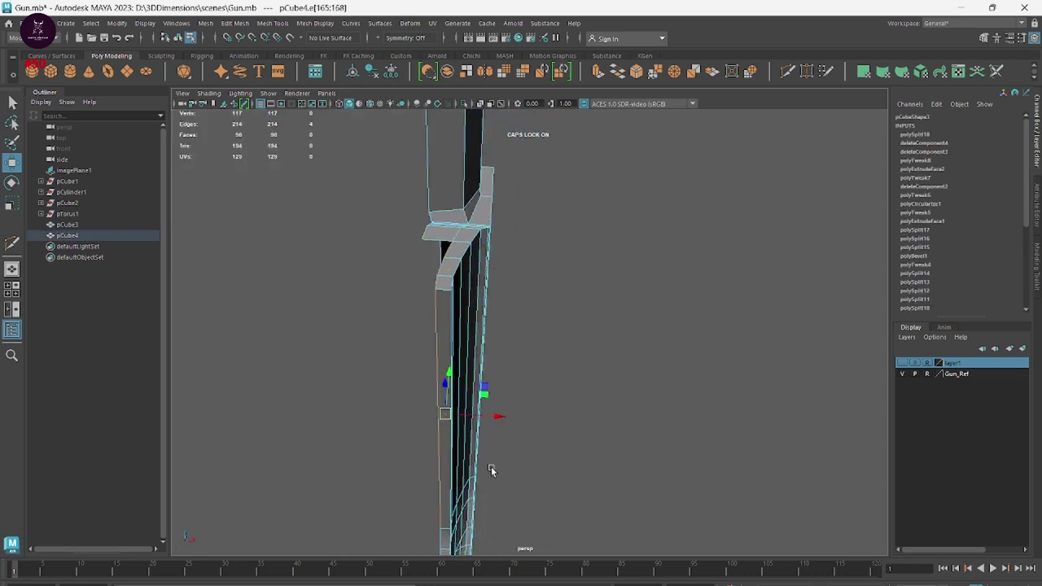
{"action": "mouse_move", "coordinate": [491, 470]}
{"action": "left_mouse_down", "text": "alt"}
{"action": "mouse_move", "coordinate": [526, 171]}
{"action": "mouse_move", "coordinate": [574, 407]}
{"action": "mouse_move", "coordinate": [315, 378]}
{"action": "left_mouse_up", "text": "alt"}
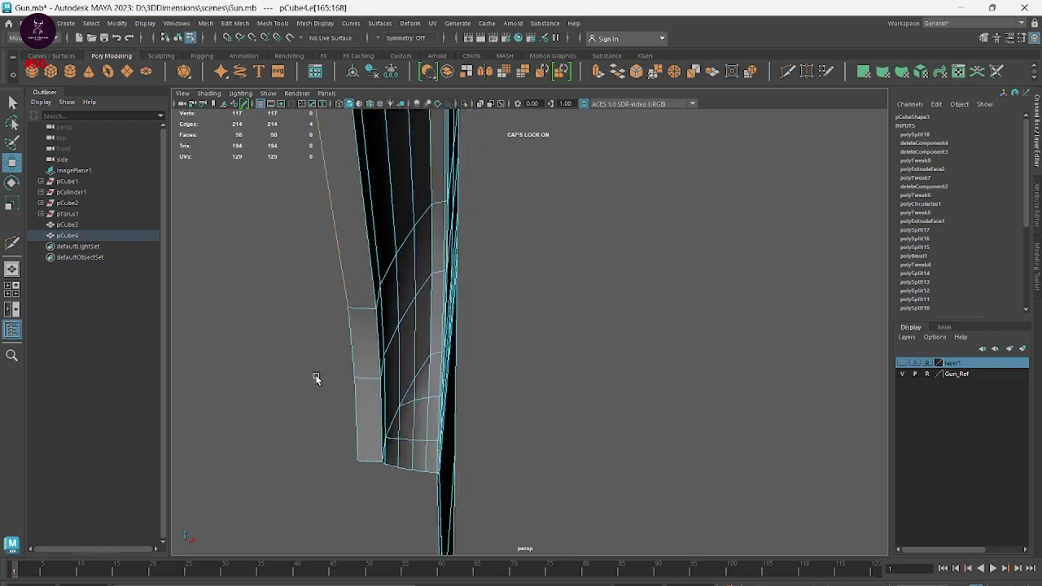
{"action": "left_click", "coordinate": [351, 352], "text": "shift"}
{"action": "mouse_move", "coordinate": [371, 422]}
{"action": "left_mouse_down", "text": "alt"}
{"action": "mouse_move", "coordinate": [456, 430]}
{"action": "mouse_move", "coordinate": [409, 383]}
{"action": "mouse_move", "coordinate": [355, 399]}
{"action": "mouse_move", "coordinate": [426, 294]}
{"action": "mouse_move", "coordinate": [402, 389]}
{"action": "mouse_move", "coordinate": [447, 379]}
{"action": "mouse_move", "coordinate": [476, 424]}
{"action": "mouse_move", "coordinate": [367, 333]}
{"action": "mouse_move", "coordinate": [502, 414]}
{"action": "mouse_move", "coordinate": [530, 330]}
{"action": "mouse_move", "coordinate": [518, 305]}
{"action": "left_mouse_up", "text": "alt"}
Extrude the selected grip edges and scale the new faces narrower in X
{"action": "key", "text": "ctrl+e"}
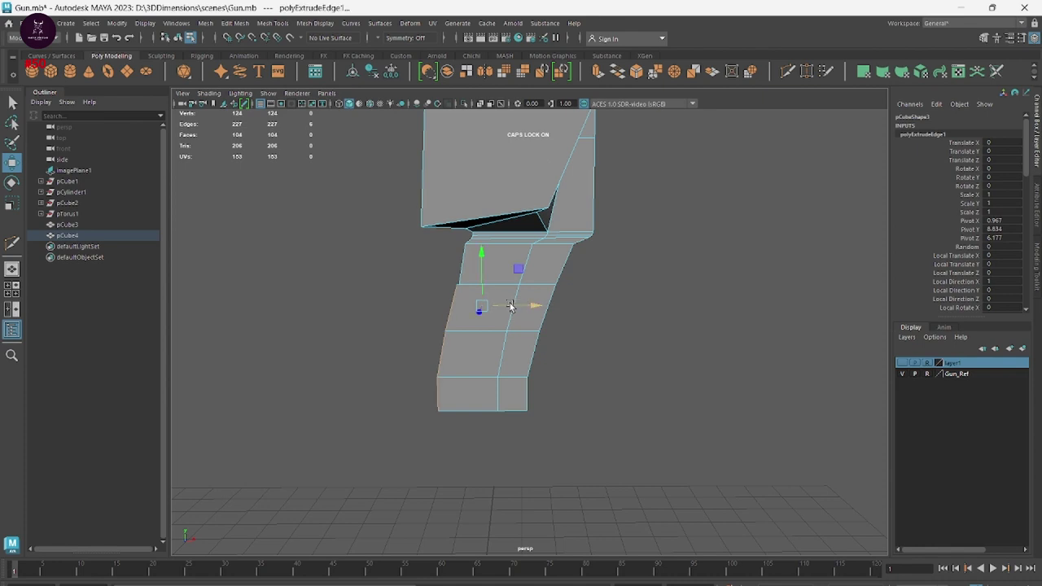
{"action": "key", "text": "r"}
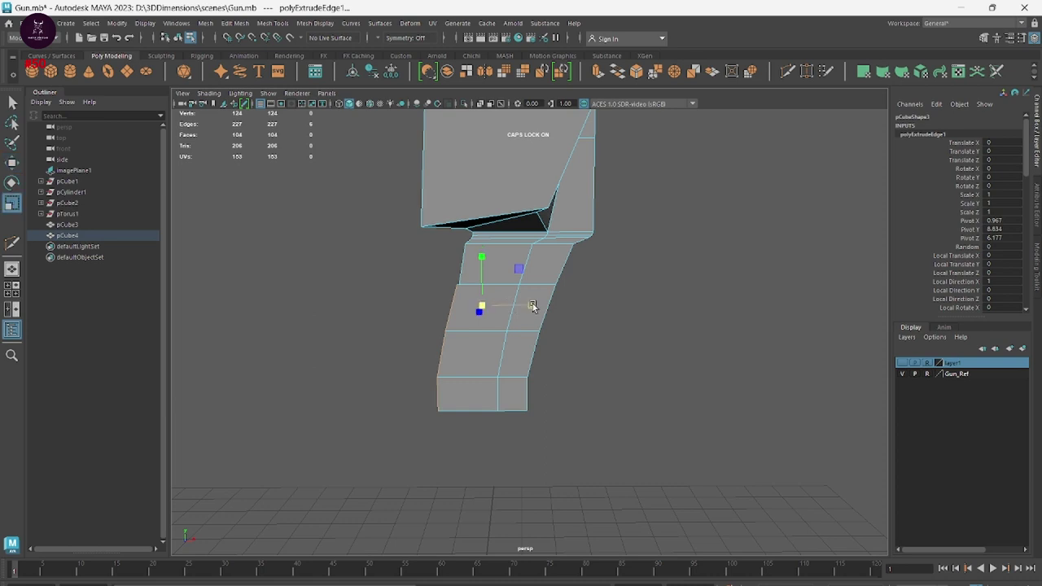
{"action": "mouse_move", "coordinate": [532, 306]}
{"action": "left_mouse_down"}
{"action": "mouse_move", "coordinate": [456, 306]}
{"action": "mouse_move", "coordinate": [523, 308]}
{"action": "mouse_move", "coordinate": [444, 296]}
{"action": "mouse_move", "coordinate": [510, 354]}
{"action": "mouse_move", "coordinate": [485, 355]}
{"action": "left_mouse_up"}
{"action": "key", "text": "q"}
{"action": "key", "text": "w"}
{"action": "left_click_drag", "start_coordinate": [476, 358], "coordinate": [480, 358], "text": "alt"}
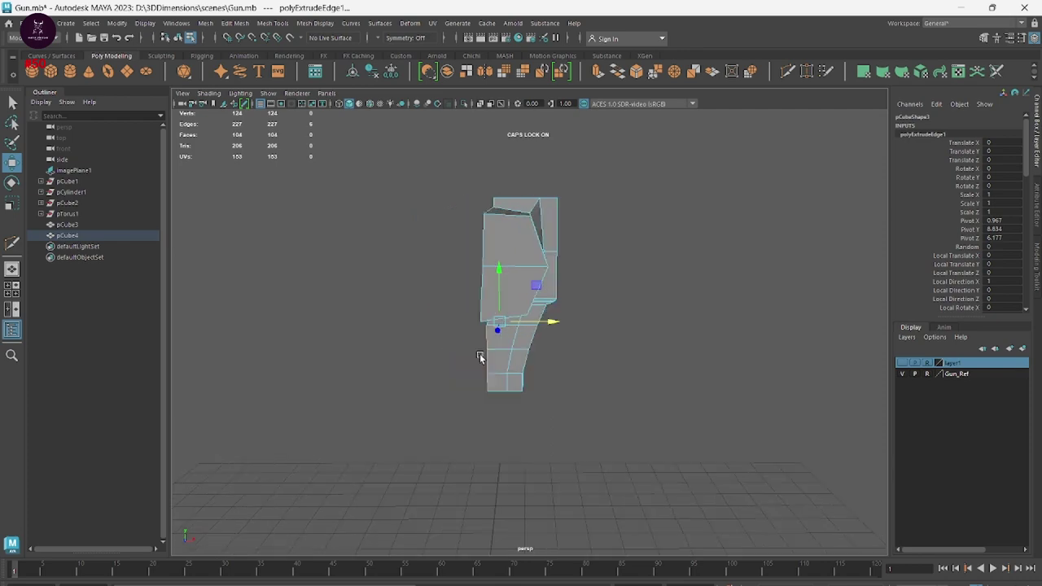
In the front view, marquee-select the left column of vertices for scaling
{"action": "key", "text": "space"}
{"action": "key", "text": "space"}
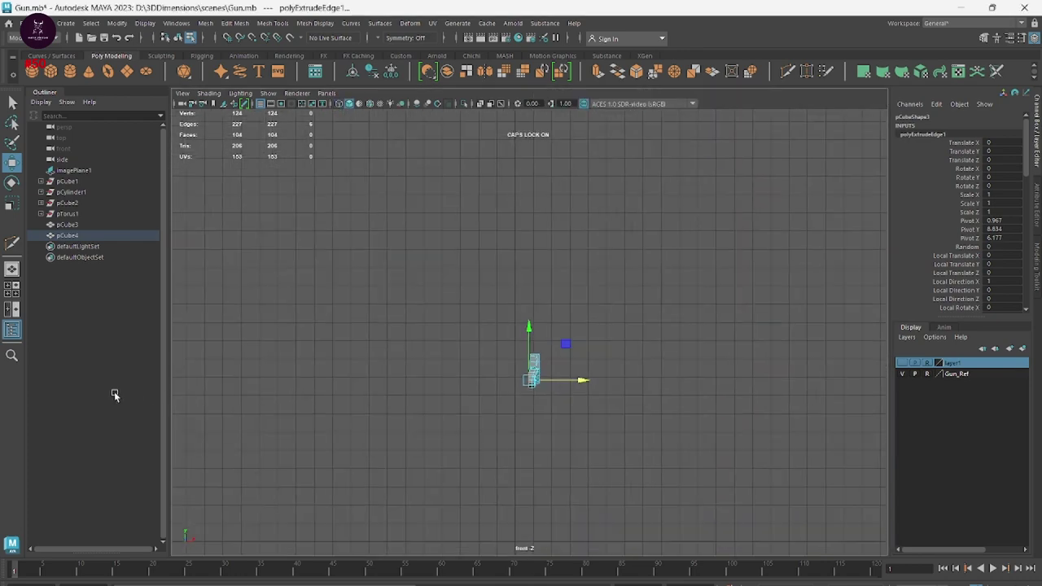
{"action": "scroll", "coordinate": [374, 462], "scroll_direction": "up", "scroll_amount": 3}
{"action": "key", "text": "f"}
{"action": "right_click", "coordinate": [551, 310]}
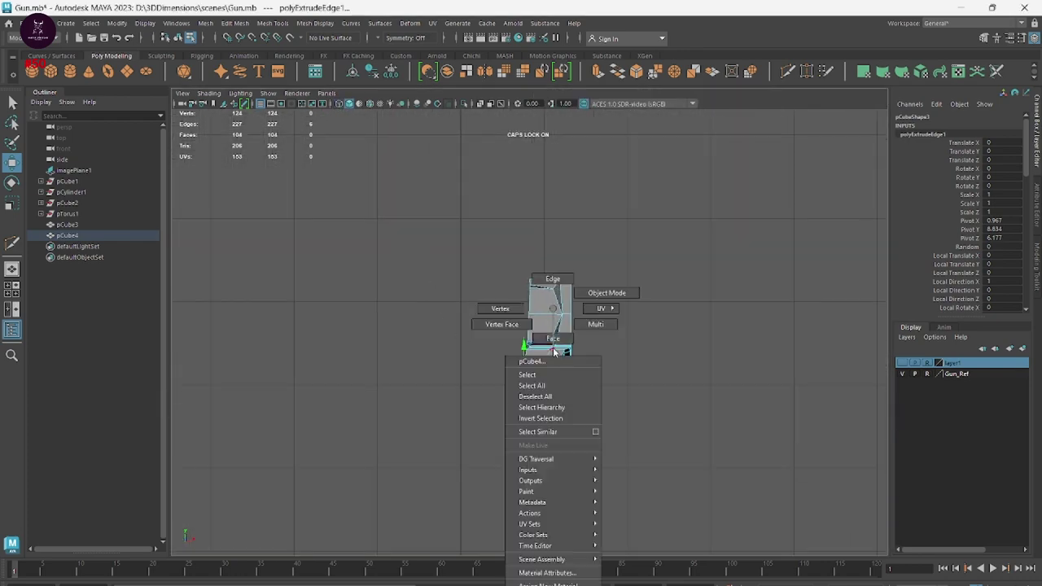
{"action": "left_click_drag", "start_coordinate": [474, 223], "coordinate": [527, 489]}
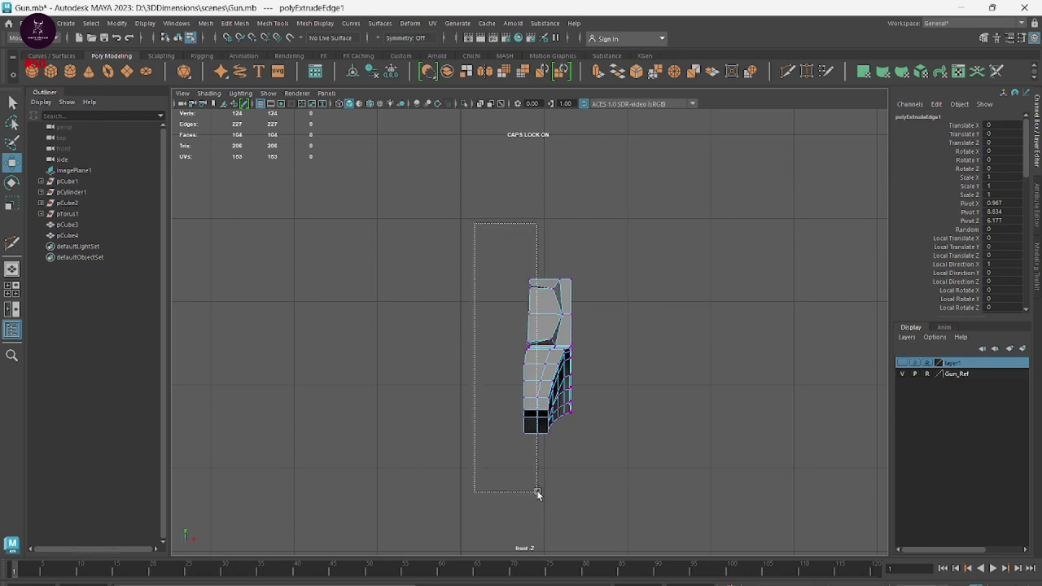
{"action": "left_click_drag", "start_coordinate": [527, 489], "coordinate": [531, 489]}
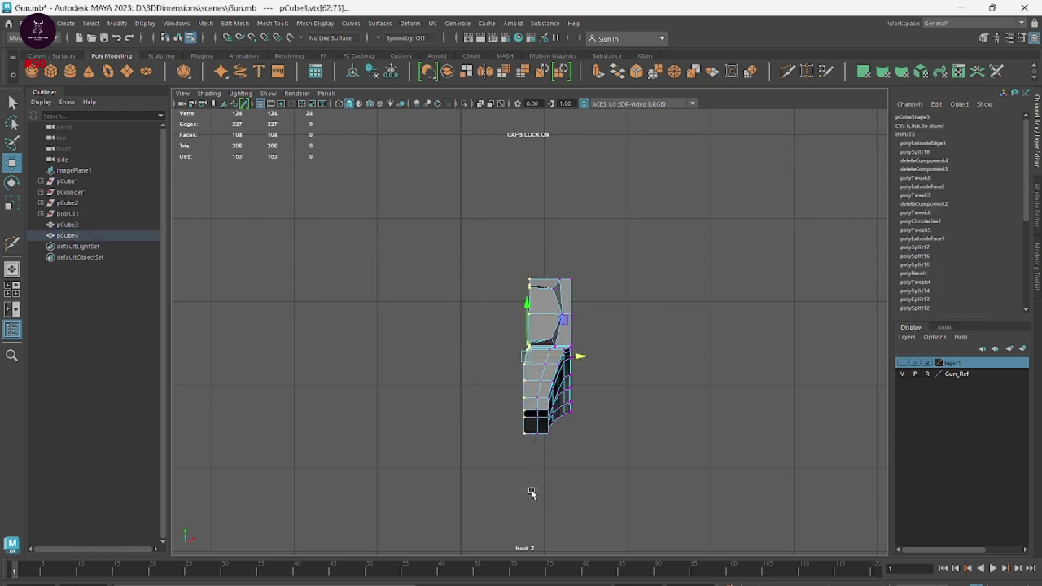
{"action": "key", "text": "r"}
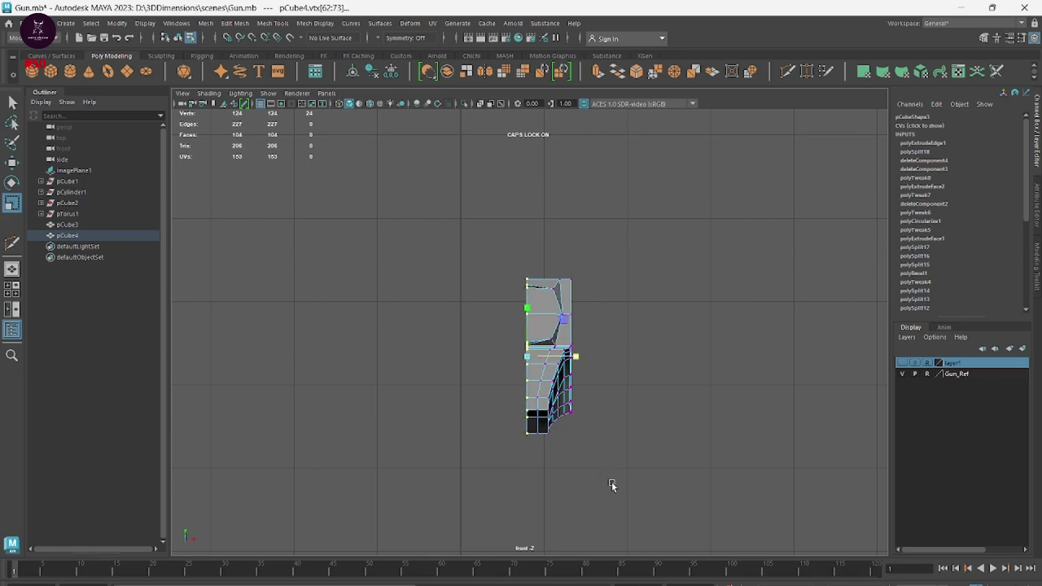
Return to perspective, clear the selection and go back to object mode
{"action": "key", "text": "space"}
{"action": "key", "text": "space"}
{"action": "left_click_drag", "start_coordinate": [597, 325], "coordinate": [594, 324], "text": "alt"}
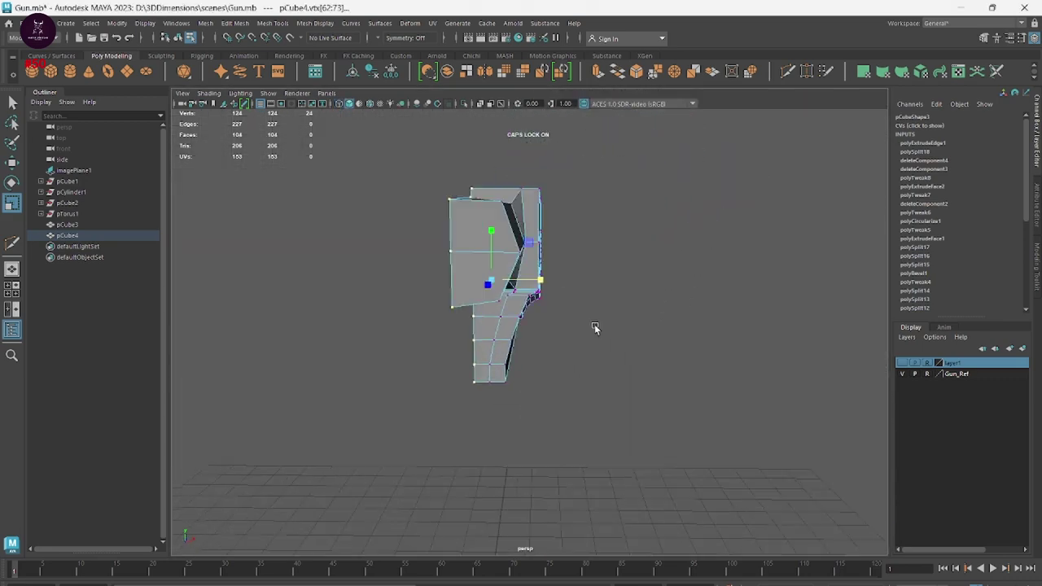
{"action": "left_click", "coordinate": [563, 351]}
{"action": "right_click_drag", "start_coordinate": [643, 254], "coordinate": [697, 234]}
{"action": "left_click", "coordinate": [619, 379]}
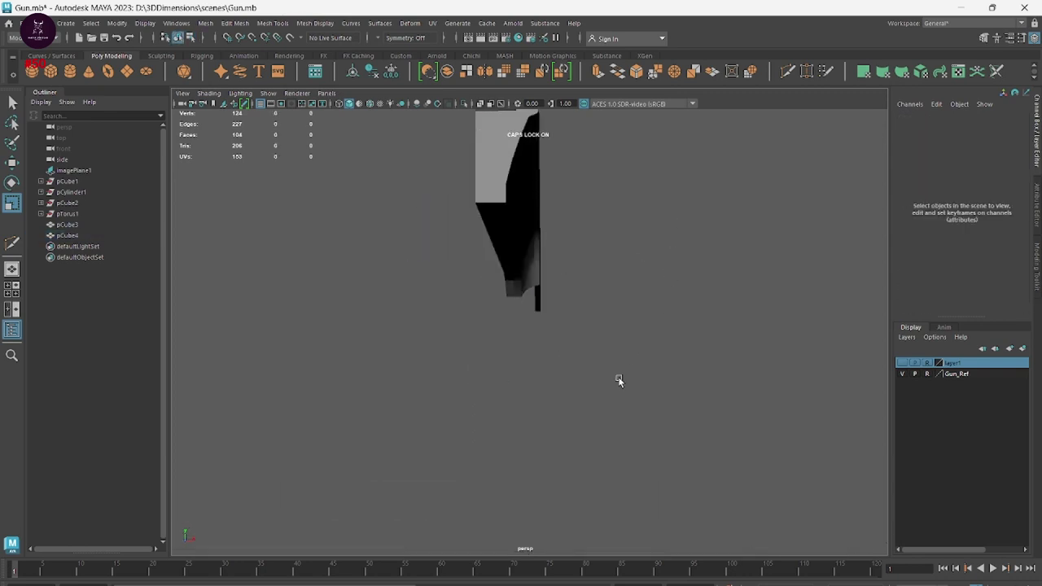
{"action": "scroll", "coordinate": [591, 381], "scroll_direction": "up", "scroll_amount": 5}
{"action": "mouse_move", "coordinate": [591, 381]}
{"action": "left_mouse_down", "text": "alt"}
{"action": "mouse_move", "coordinate": [582, 356]}
{"action": "mouse_move", "coordinate": [562, 402]}
{"action": "mouse_move", "coordinate": [603, 239]}
{"action": "mouse_move", "coordinate": [579, 296]}
{"action": "mouse_move", "coordinate": [624, 342]}
{"action": "mouse_move", "coordinate": [616, 522]}
{"action": "left_mouse_up", "text": "alt"}
Select a border edge on pCube4 in edge mode
{"action": "left_click", "coordinate": [599, 303]}
{"action": "right_click", "coordinate": [550, 328]}
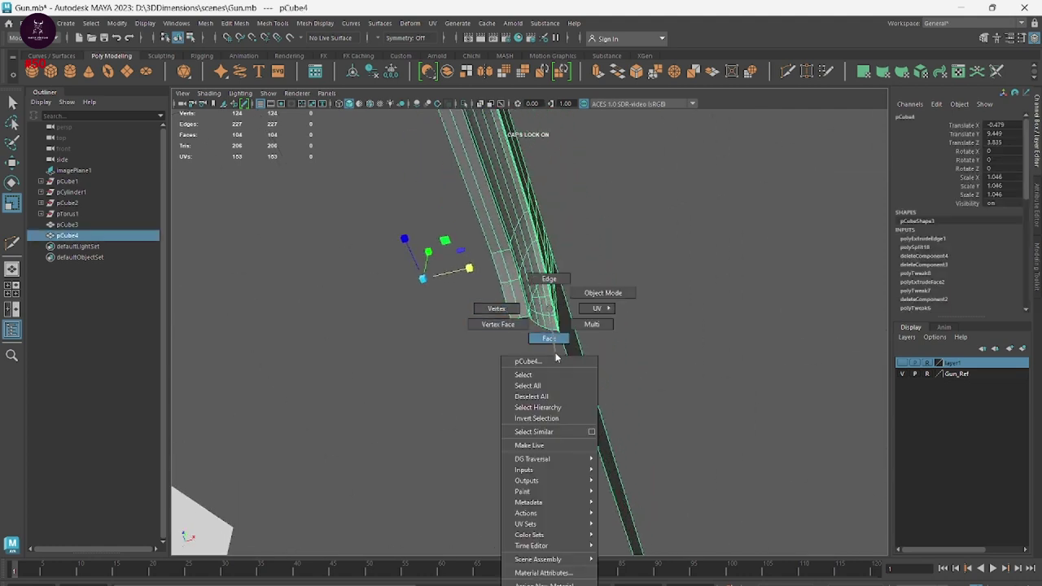
{"action": "left_click", "coordinate": [550, 279]}
{"action": "left_click", "coordinate": [573, 380]}
{"action": "left_click_drag", "start_coordinate": [581, 399], "coordinate": [578, 345], "text": "alt"}
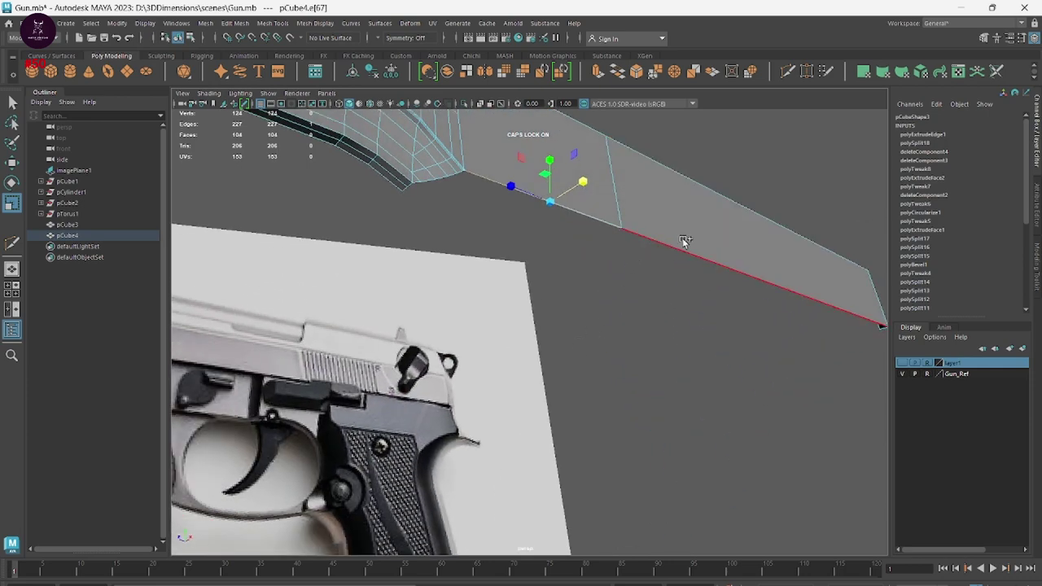
{"action": "left_click_drag", "start_coordinate": [746, 328], "coordinate": [317, 343], "text": "alt"}
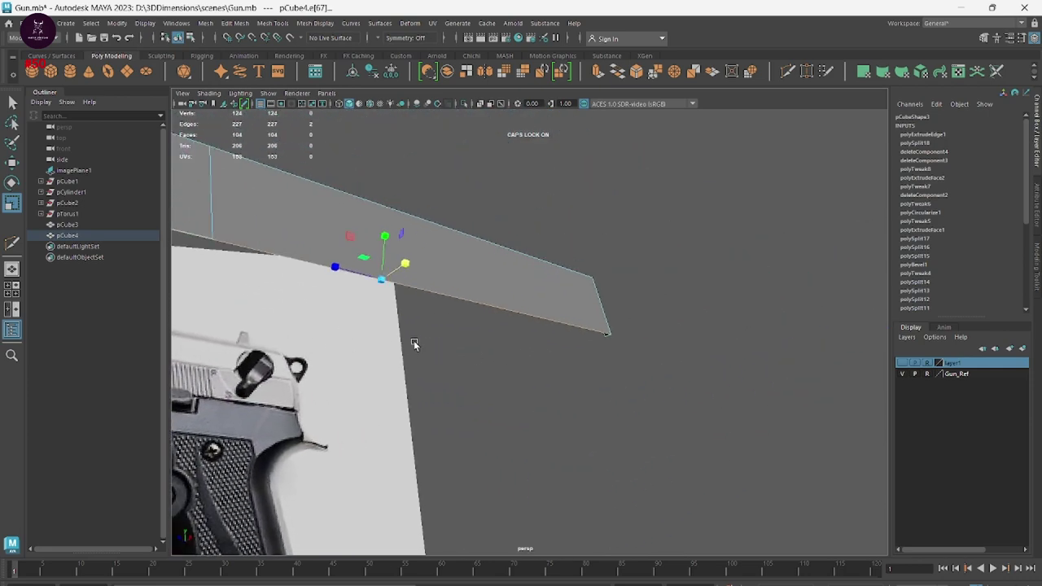
{"action": "mouse_move", "coordinate": [414, 342]}
{"action": "left_mouse_down", "text": "alt"}
{"action": "mouse_move", "coordinate": [483, 367]}
{"action": "mouse_move", "coordinate": [486, 325]}
{"action": "mouse_move", "coordinate": [591, 466]}
{"action": "left_mouse_up", "text": "alt"}
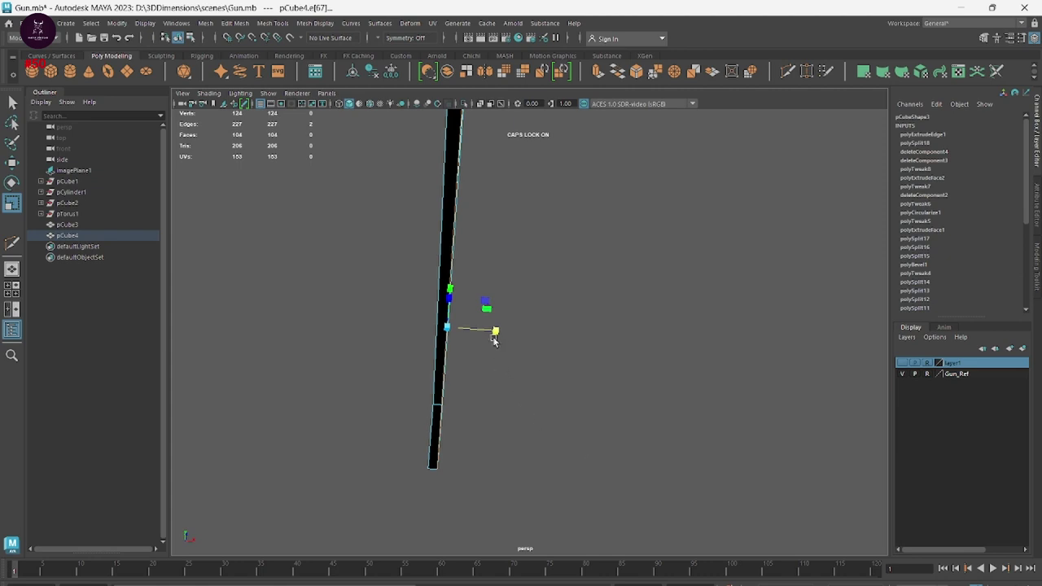
Extrude the border edge and pull the new strip outward
{"action": "key", "text": "w"}
{"action": "key", "text": "ctrl+e"}
{"action": "left_click_drag", "start_coordinate": [495, 332], "coordinate": [458, 333], "text": "alt"}
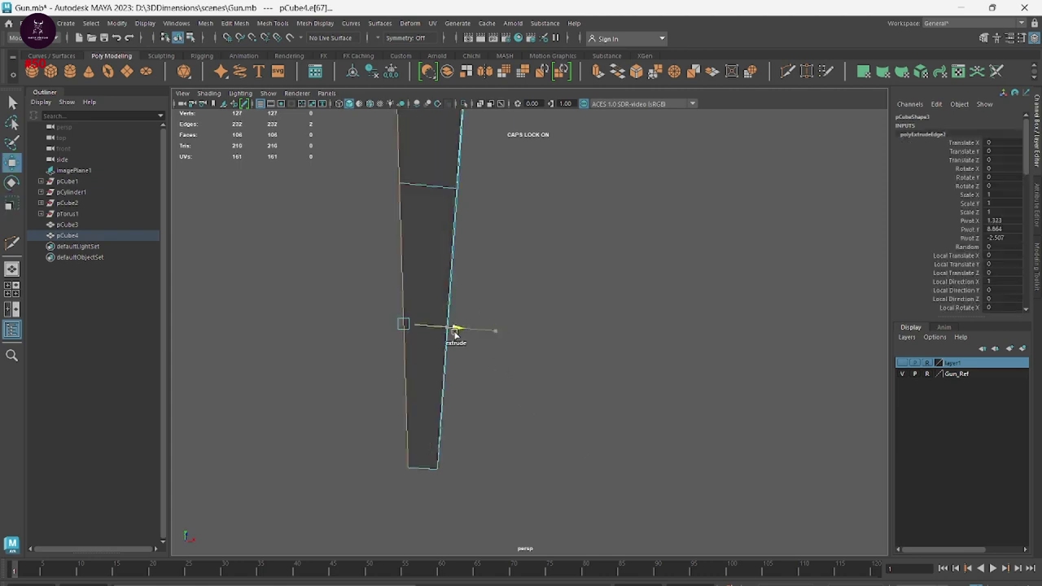
{"action": "left_click_drag", "start_coordinate": [549, 391], "coordinate": [284, 344], "text": "alt"}
{"action": "mouse_move", "coordinate": [565, 279]}
{"action": "left_mouse_down", "text": "alt"}
{"action": "mouse_move", "coordinate": [551, 435]}
{"action": "mouse_move", "coordinate": [515, 339]}
{"action": "mouse_move", "coordinate": [659, 452]}
{"action": "left_mouse_up", "text": "alt"}
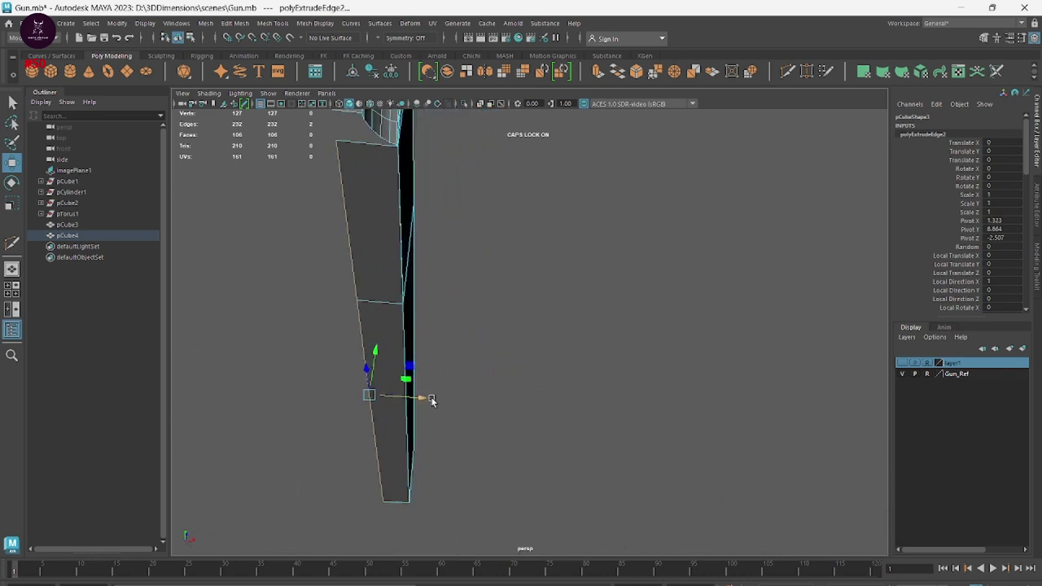
{"action": "mouse_move", "coordinate": [431, 400]}
{"action": "left_mouse_down", "text": "alt"}
{"action": "mouse_move", "coordinate": [521, 383]}
{"action": "mouse_move", "coordinate": [553, 472]}
{"action": "mouse_move", "coordinate": [479, 534]}
{"action": "mouse_move", "coordinate": [482, 510]}
{"action": "left_mouse_up", "text": "alt"}
{"action": "mouse_move", "coordinate": [371, 463]}
{"action": "left_mouse_down", "text": "alt"}
{"action": "mouse_move", "coordinate": [616, 488]}
{"action": "mouse_move", "coordinate": [621, 389]}
{"action": "mouse_move", "coordinate": [541, 298]}
{"action": "mouse_move", "coordinate": [582, 418]}
{"action": "left_mouse_up", "text": "alt"}
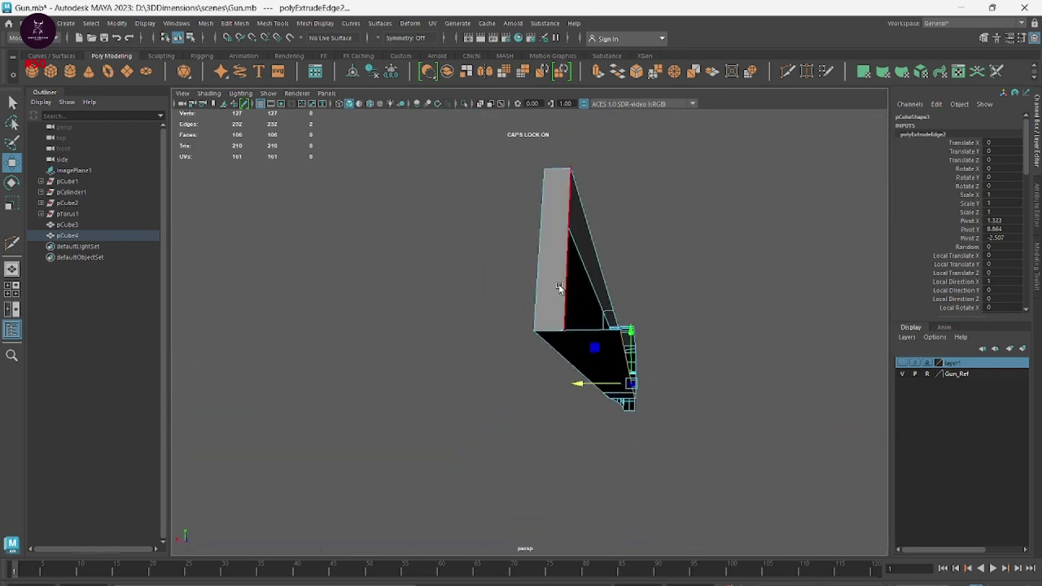
Select two neighbouring top border edges and extrude them outward
{"action": "left_click", "coordinate": [559, 286]}
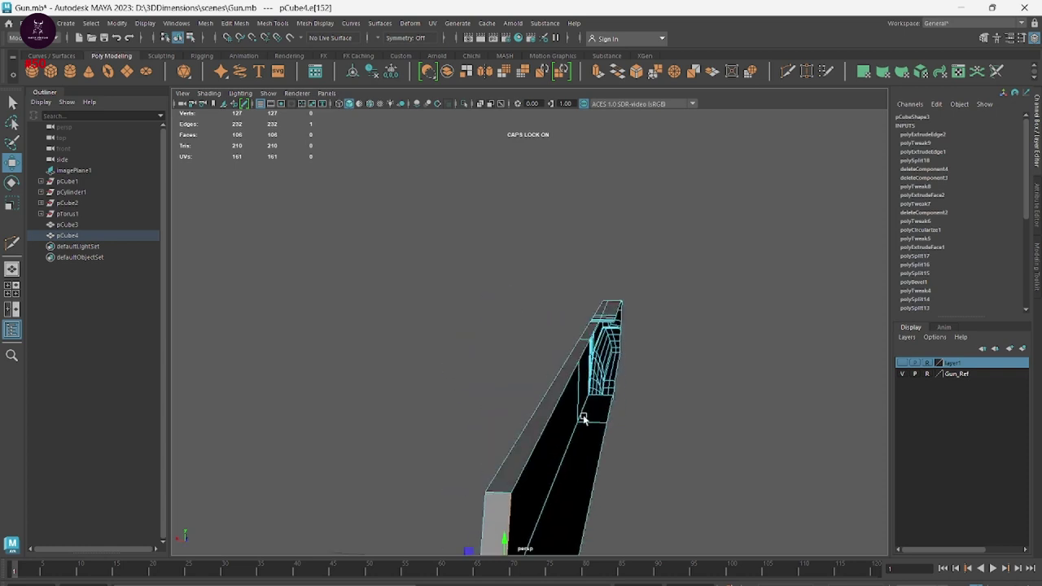
{"action": "left_click", "coordinate": [591, 360], "text": "shift"}
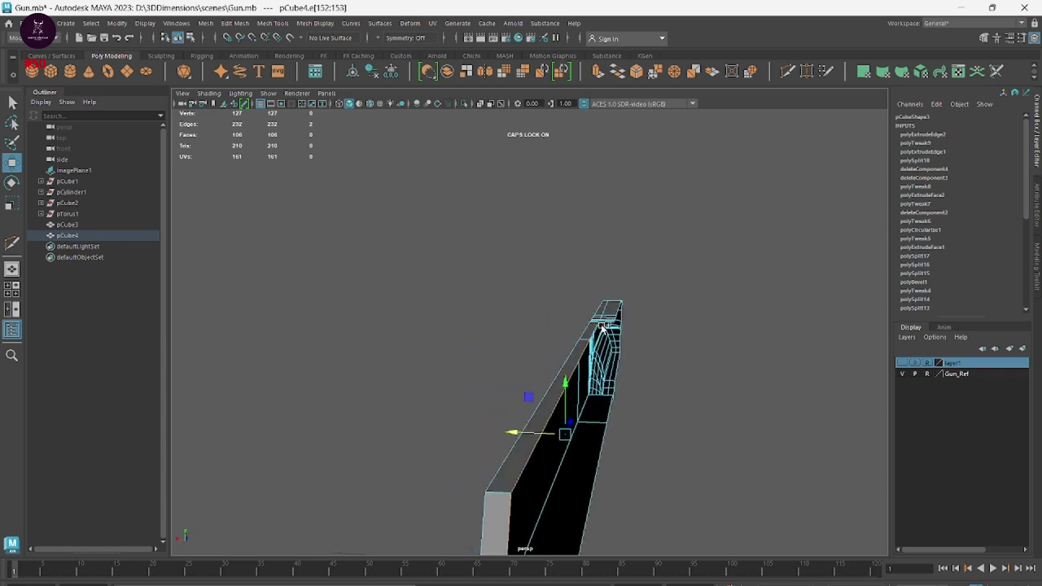
{"action": "mouse_move", "coordinate": [593, 327]}
{"action": "left_mouse_down", "text": "alt"}
{"action": "mouse_move", "coordinate": [614, 400]}
{"action": "mouse_move", "coordinate": [658, 309]}
{"action": "mouse_move", "coordinate": [517, 484]}
{"action": "mouse_move", "coordinate": [552, 494]}
{"action": "mouse_move", "coordinate": [663, 275]}
{"action": "mouse_move", "coordinate": [505, 349]}
{"action": "mouse_move", "coordinate": [725, 407]}
{"action": "mouse_move", "coordinate": [691, 323]}
{"action": "mouse_move", "coordinate": [826, 507]}
{"action": "mouse_move", "coordinate": [603, 437]}
{"action": "mouse_move", "coordinate": [709, 402]}
{"action": "mouse_move", "coordinate": [694, 340]}
{"action": "mouse_move", "coordinate": [665, 346]}
{"action": "mouse_move", "coordinate": [656, 356]}
{"action": "mouse_move", "coordinate": [693, 379]}
{"action": "left_mouse_up", "text": "alt"}
{"action": "key", "text": "ctrl+e"}
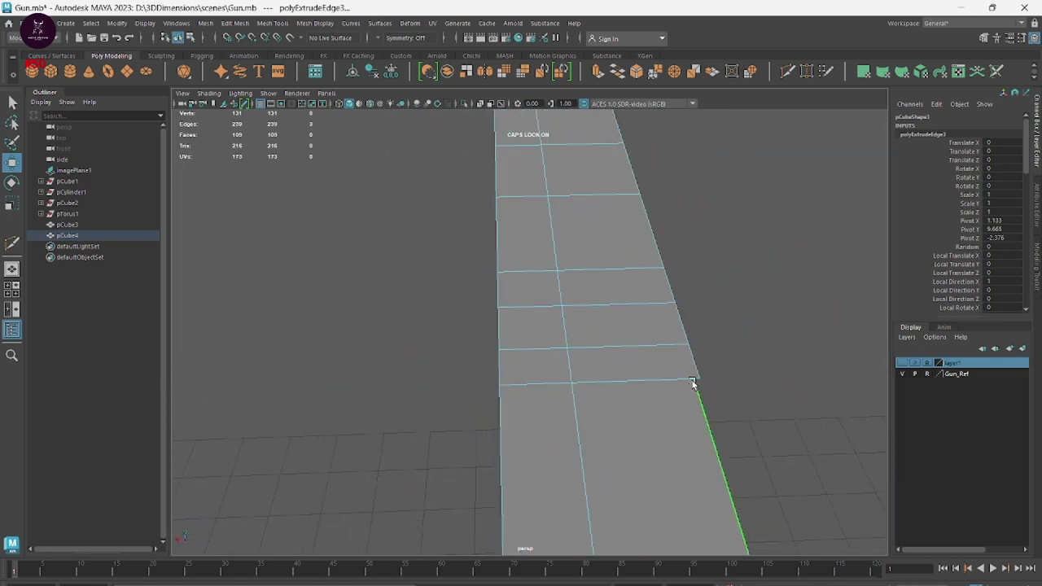
Marquee-select the stray corner vertex and use Merge Vertices To Center to weld it
{"action": "right_click", "coordinate": [689, 309]}
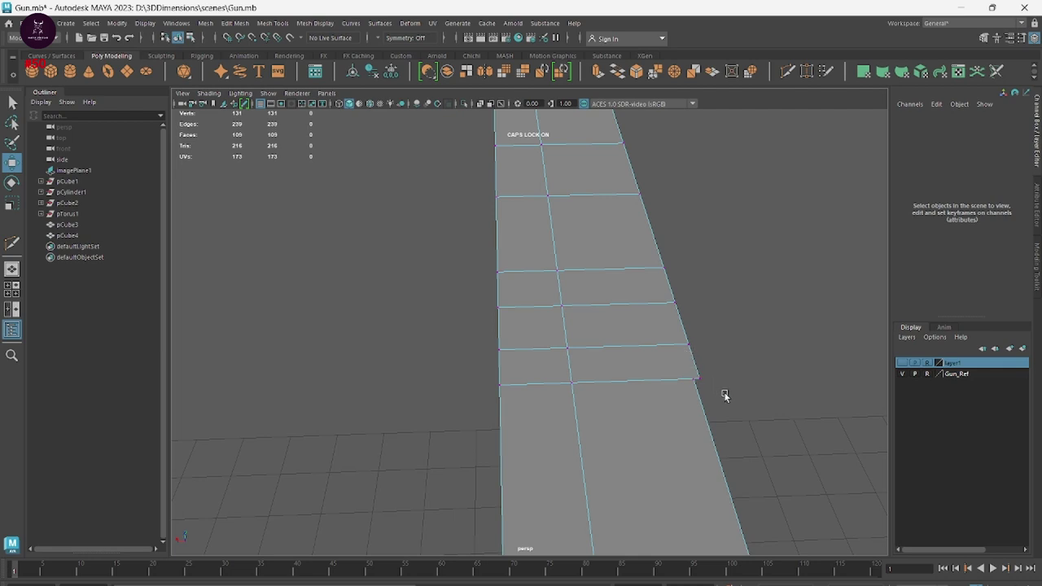
{"action": "left_click_drag", "start_coordinate": [724, 393], "coordinate": [682, 374]}
{"action": "right_click", "coordinate": [701, 316], "text": "shift"}
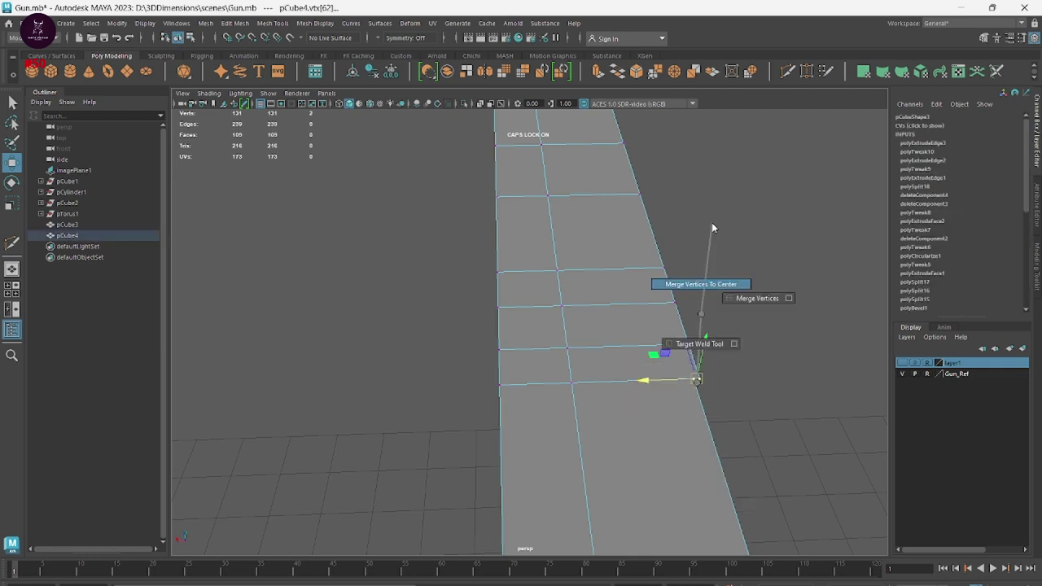
{"action": "right_click_drag", "start_coordinate": [712, 228], "coordinate": [711, 226], "text": "shift"}
{"action": "mouse_move", "coordinate": [712, 227]}
{"action": "left_mouse_down", "text": "alt"}
{"action": "mouse_move", "coordinate": [670, 447]}
{"action": "mouse_move", "coordinate": [686, 144]}
{"action": "mouse_move", "coordinate": [692, 468]}
{"action": "mouse_move", "coordinate": [633, 195]}
{"action": "mouse_move", "coordinate": [652, 429]}
{"action": "mouse_move", "coordinate": [635, 410]}
{"action": "mouse_move", "coordinate": [735, 418]}
{"action": "mouse_move", "coordinate": [681, 481]}
{"action": "mouse_move", "coordinate": [600, 454]}
{"action": "mouse_move", "coordinate": [686, 433]}
{"action": "mouse_move", "coordinate": [686, 389]}
{"action": "left_mouse_up", "text": "alt"}
Merge the two remaining corner vertices into one with Merge Vertices
{"action": "left_click_drag", "start_coordinate": [755, 358], "coordinate": [768, 396]}
{"action": "right_click_drag", "start_coordinate": [765, 359], "coordinate": [778, 260], "text": "shift"}
{"action": "mouse_move", "coordinate": [777, 260]}
{"action": "left_mouse_down", "text": "alt"}
{"action": "mouse_move", "coordinate": [600, 503]}
{"action": "mouse_move", "coordinate": [709, 372]}
{"action": "mouse_move", "coordinate": [616, 476]}
{"action": "mouse_move", "coordinate": [530, 333]}
{"action": "mouse_move", "coordinate": [696, 506]}
{"action": "mouse_move", "coordinate": [627, 414]}
{"action": "mouse_move", "coordinate": [263, 434]}
{"action": "mouse_move", "coordinate": [615, 469]}
{"action": "mouse_move", "coordinate": [621, 426]}
{"action": "left_mouse_up", "text": "alt"}
Orbit and zoom around the gun body's corner to inspect the welded vertices
{"action": "mouse_move", "coordinate": [621, 425]}
{"action": "right_mouse_down", "text": "alt"}
{"action": "mouse_move", "coordinate": [763, 526]}
{"action": "mouse_move", "coordinate": [584, 455]}
{"action": "right_mouse_up", "text": "alt"}
{"action": "left_click_drag", "start_coordinate": [584, 455], "coordinate": [594, 429], "text": "alt"}
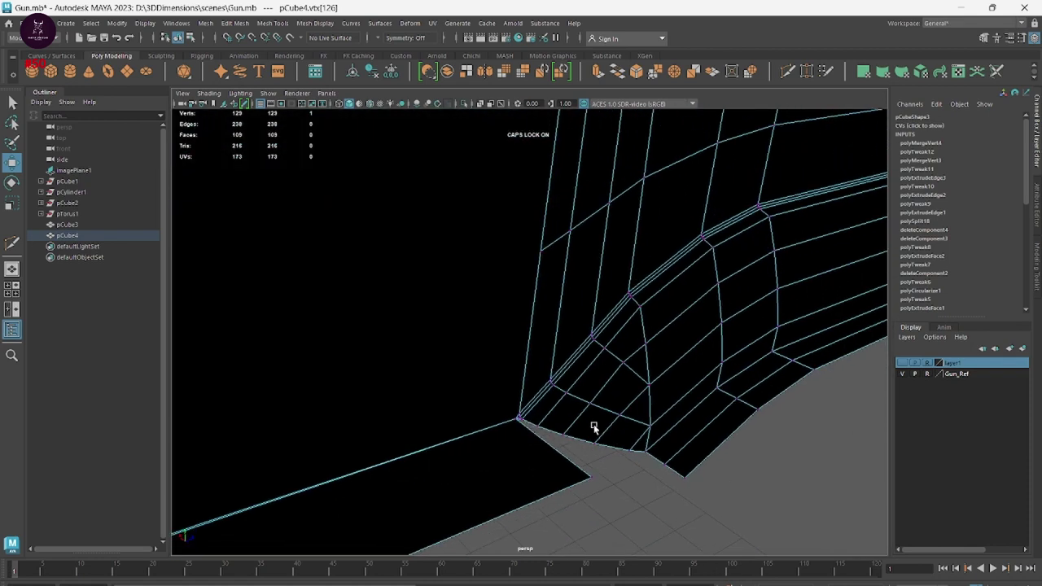
{"action": "middle_click_drag", "start_coordinate": [594, 429], "coordinate": [521, 414], "text": "alt"}
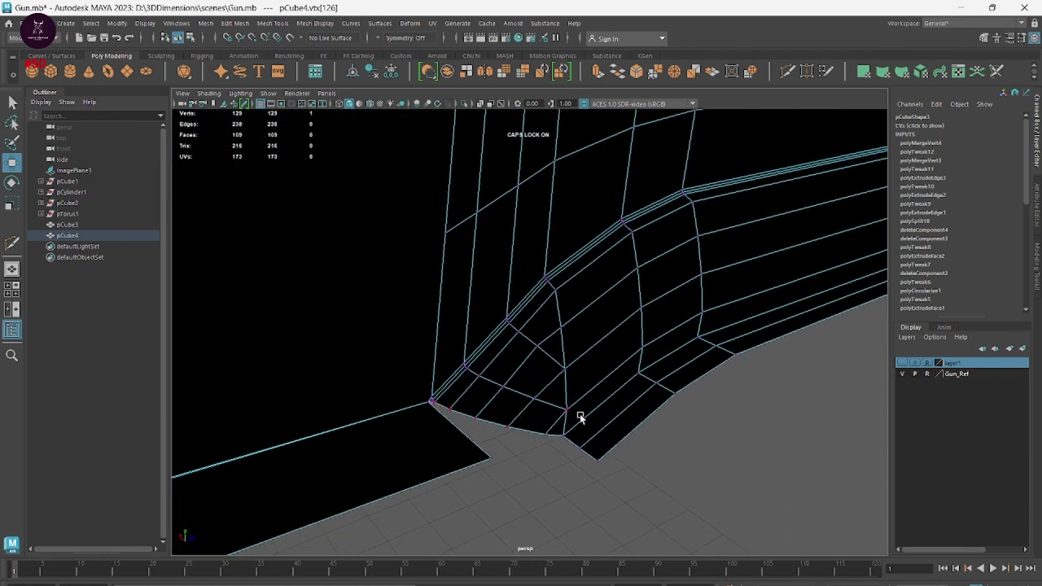
{"action": "left_click_drag", "start_coordinate": [580, 417], "coordinate": [504, 431], "text": "alt"}
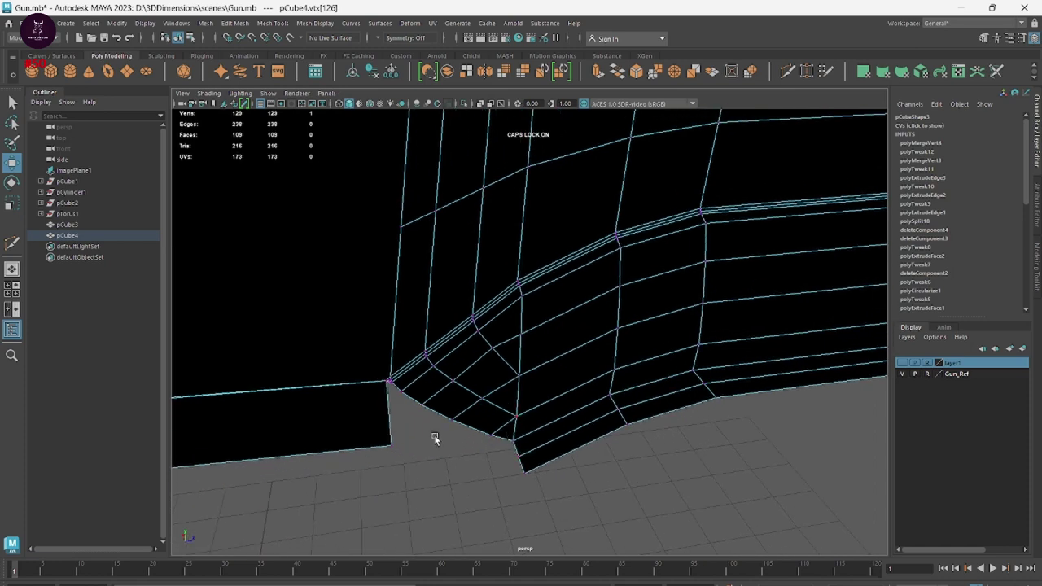
{"action": "right_click_drag", "start_coordinate": [434, 438], "coordinate": [509, 481], "text": "alt"}
{"action": "mouse_move", "coordinate": [509, 481]}
{"action": "left_mouse_down", "text": "alt"}
{"action": "mouse_move", "coordinate": [660, 412]}
{"action": "mouse_move", "coordinate": [516, 349]}
{"action": "left_mouse_up", "text": "alt"}
{"action": "right_click_drag", "start_coordinate": [516, 350], "coordinate": [589, 400], "text": "alt"}
{"action": "left_click_drag", "start_coordinate": [555, 405], "coordinate": [427, 324], "text": "alt"}
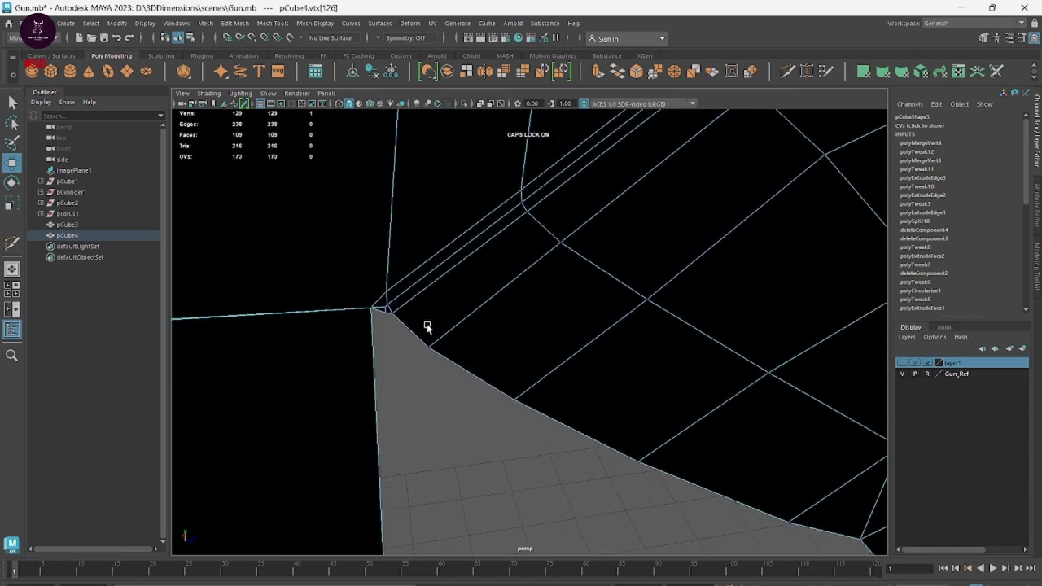
{"action": "right_click_drag", "start_coordinate": [425, 323], "coordinate": [488, 398], "text": "alt"}
{"action": "mouse_move", "coordinate": [488, 398]}
{"action": "left_mouse_down", "text": "alt"}
{"action": "mouse_move", "coordinate": [399, 367]}
{"action": "mouse_move", "coordinate": [369, 291]}
{"action": "mouse_move", "coordinate": [432, 307]}
{"action": "left_mouse_up", "text": "alt"}
{"action": "right_click_drag", "start_coordinate": [432, 307], "coordinate": [432, 318], "text": "alt"}
{"action": "left_click_drag", "start_coordinate": [432, 318], "coordinate": [443, 325], "text": "alt"}
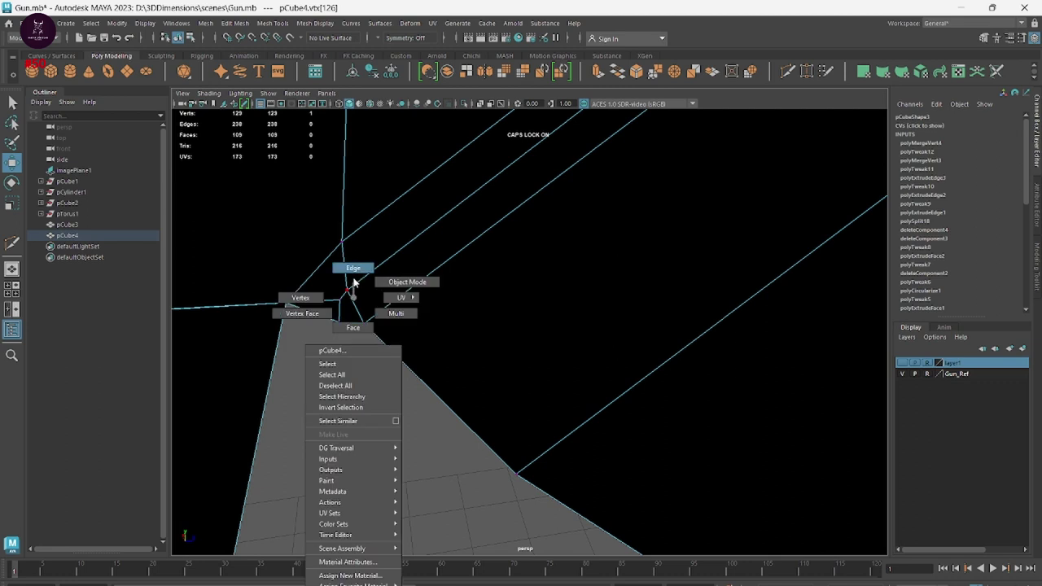
{"action": "right_click_drag", "start_coordinate": [352, 298], "coordinate": [338, 322]}
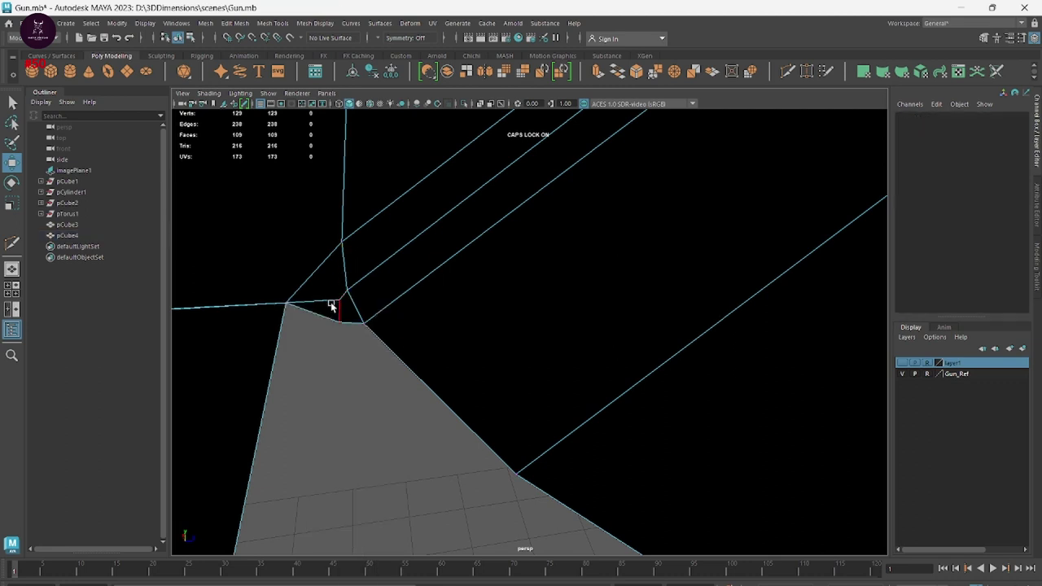
Select the lower border edges and scale the extruded rim flat onto the border
{"action": "left_click", "coordinate": [389, 356]}
{"action": "mouse_move", "coordinate": [586, 386]}
{"action": "left_mouse_down", "text": "alt"}
{"action": "mouse_move", "coordinate": [379, 304]}
{"action": "mouse_move", "coordinate": [307, 328]}
{"action": "left_mouse_up", "text": "alt"}
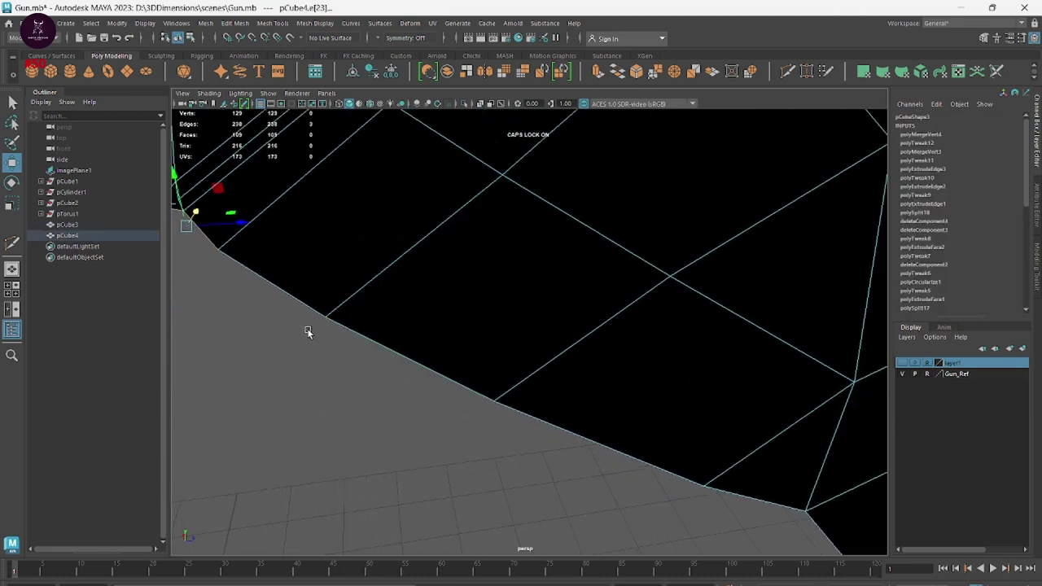
{"action": "left_click", "coordinate": [559, 420]}
{"action": "left_click", "coordinate": [762, 492], "text": "shift"}
{"action": "mouse_move", "coordinate": [767, 509]}
{"action": "left_mouse_down", "text": "alt"}
{"action": "mouse_move", "coordinate": [599, 461]}
{"action": "mouse_move", "coordinate": [508, 341]}
{"action": "mouse_move", "coordinate": [539, 426]}
{"action": "left_mouse_up", "text": "alt"}
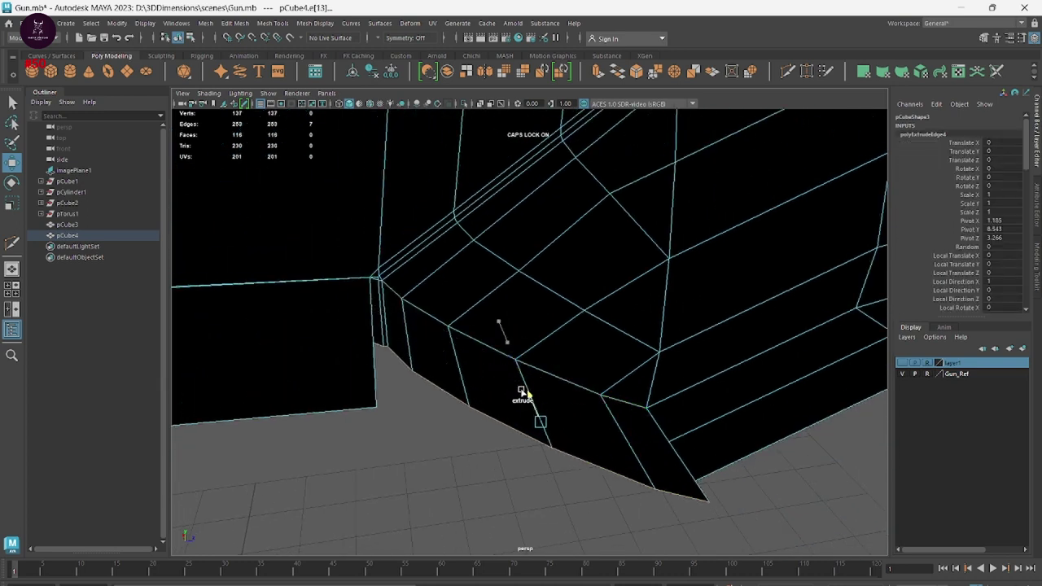
{"action": "key", "text": "r"}
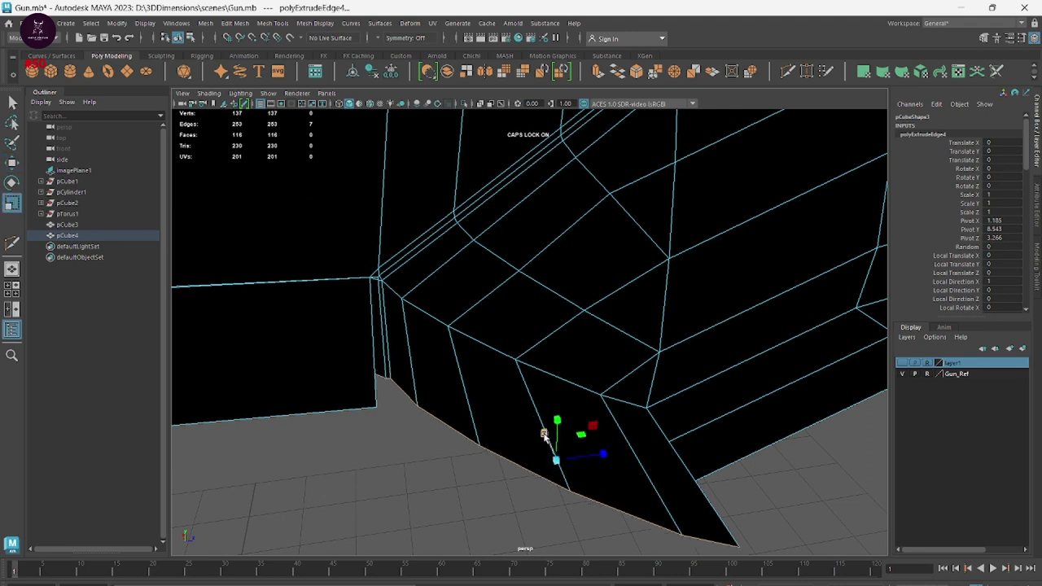
{"action": "left_click_drag", "start_coordinate": [544, 434], "coordinate": [559, 506]}
{"action": "key", "text": "w"}
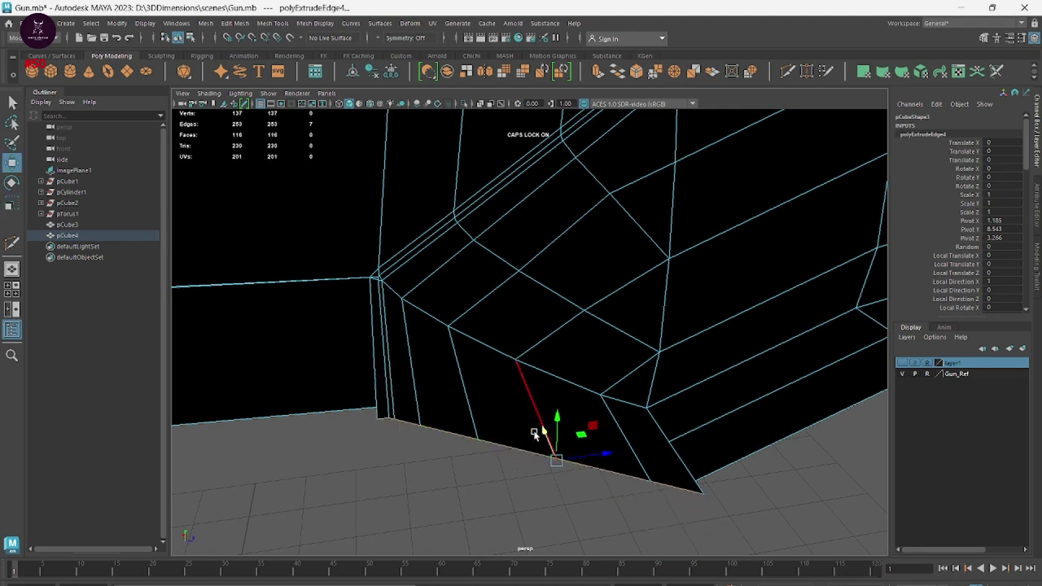
Select the bottom border loop, then merge the lower corner vertex with its neighbour
{"action": "left_click", "coordinate": [539, 428]}
{"action": "double_click", "coordinate": [539, 424]}
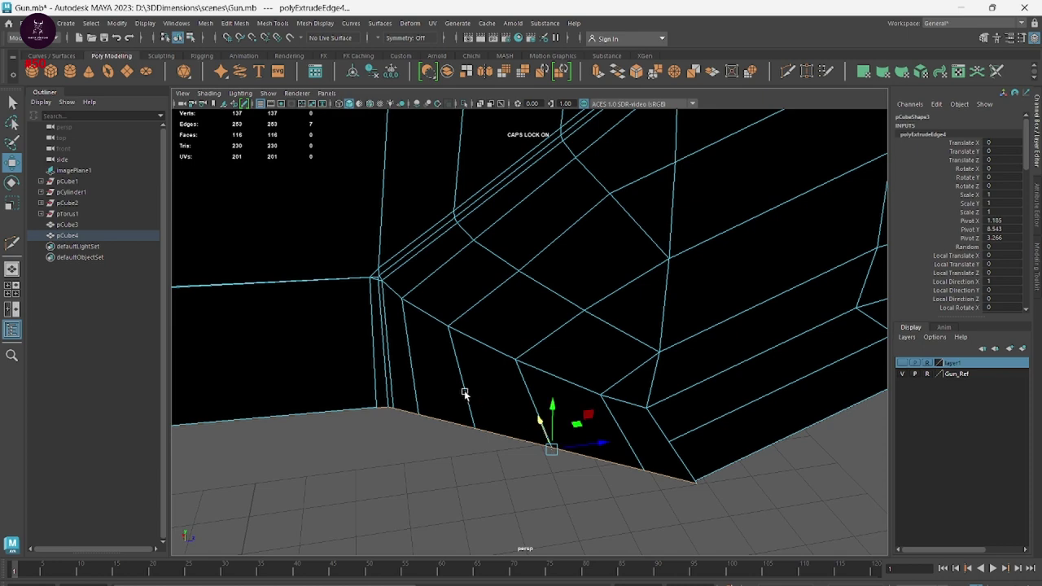
{"action": "mouse_move", "coordinate": [463, 394]}
{"action": "right_mouse_down", "text": "alt"}
{"action": "mouse_move", "coordinate": [570, 465]}
{"action": "mouse_move", "coordinate": [516, 446]}
{"action": "right_mouse_up", "text": "alt"}
{"action": "left_click_drag", "start_coordinate": [516, 447], "coordinate": [574, 432], "text": "alt"}
{"action": "mouse_move", "coordinate": [399, 309]}
{"action": "right_mouse_down"}
{"action": "mouse_move", "coordinate": [399, 374]}
{"action": "mouse_move", "coordinate": [347, 309]}
{"action": "right_mouse_up"}
{"action": "left_click", "coordinate": [359, 449]}
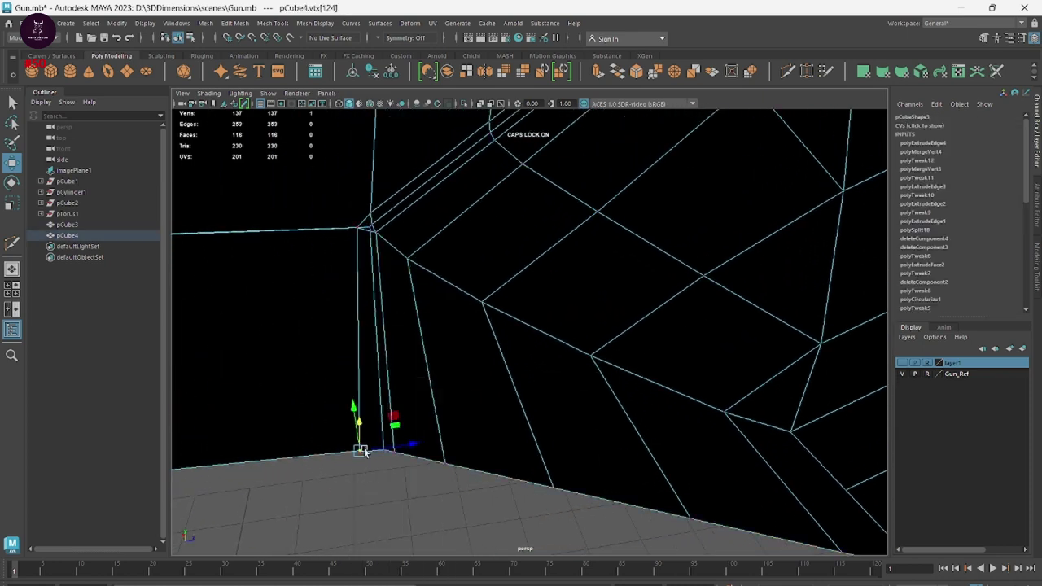
{"action": "right_click_drag", "start_coordinate": [361, 431], "coordinate": [619, 470]}
{"action": "mouse_move", "coordinate": [618, 470]}
{"action": "left_mouse_down", "text": "alt"}
{"action": "mouse_move", "coordinate": [484, 399]}
{"action": "mouse_move", "coordinate": [507, 456]}
{"action": "left_mouse_up", "text": "alt"}
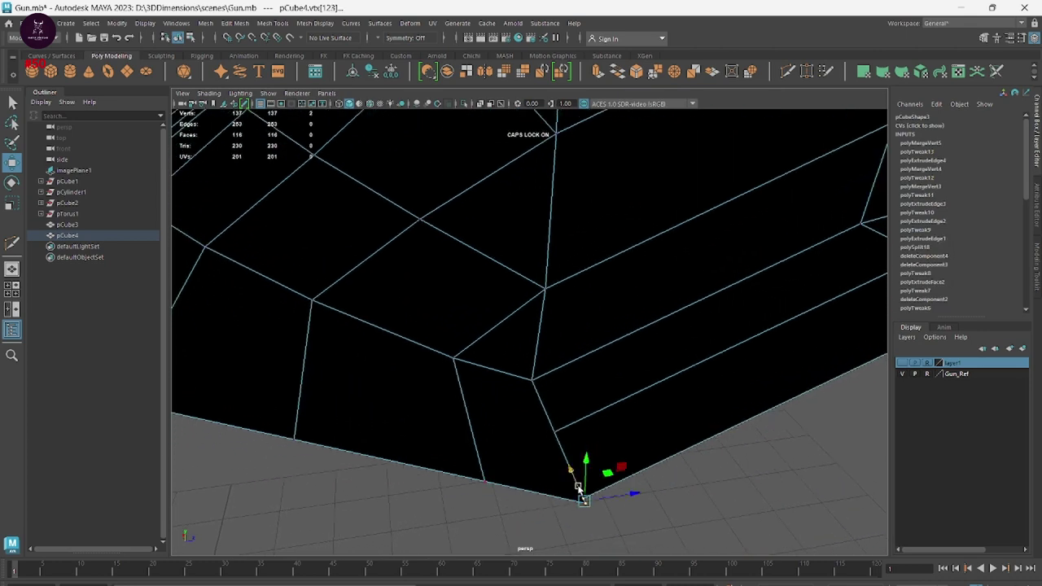
{"action": "right_click_drag", "start_coordinate": [675, 489], "coordinate": [527, 466], "text": "alt"}
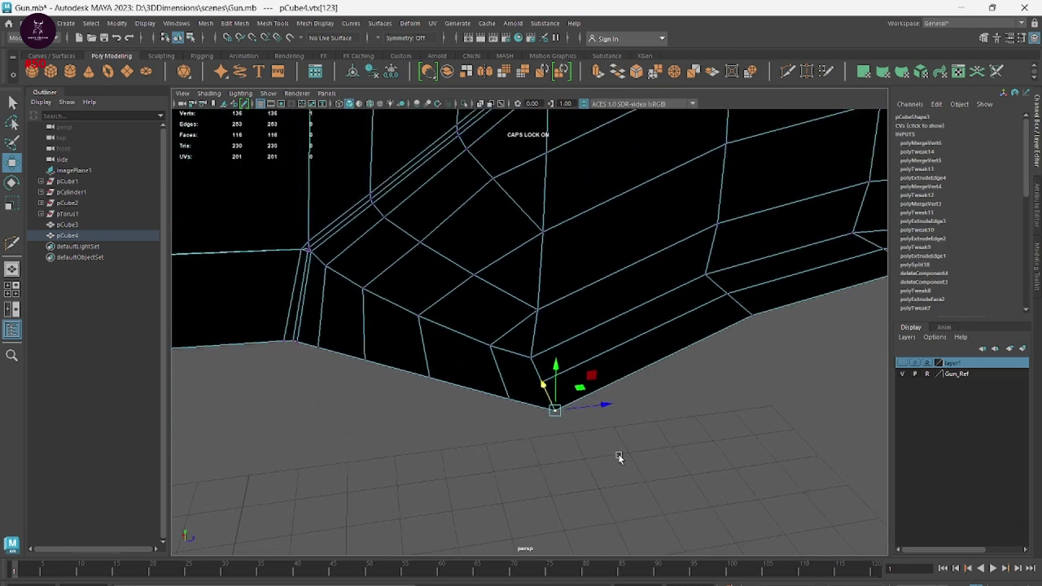
Switch to four views, maximize the side view and zoom onto the slide reference
{"action": "key", "text": "space"}
{"action": "key", "text": "space"}
{"action": "left_click_drag", "start_coordinate": [749, 332], "coordinate": [488, 342], "text": "alt"}
{"action": "right_click_drag", "start_coordinate": [489, 342], "coordinate": [366, 518], "text": "alt"}
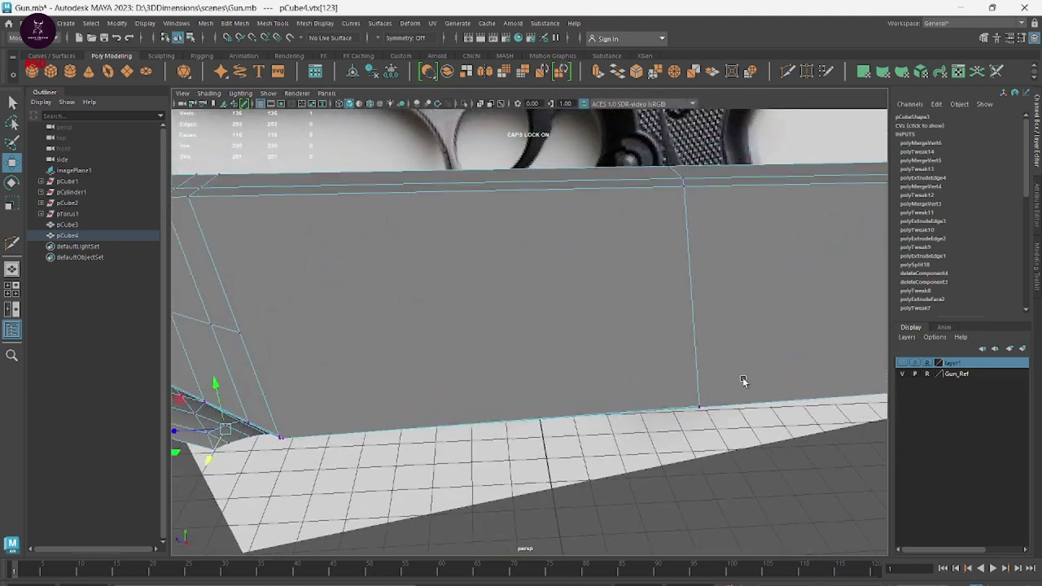
{"action": "mouse_move", "coordinate": [743, 381]}
{"action": "left_mouse_down", "text": "alt"}
{"action": "mouse_move", "coordinate": [746, 291]}
{"action": "mouse_move", "coordinate": [735, 353]}
{"action": "mouse_move", "coordinate": [574, 326]}
{"action": "mouse_move", "coordinate": [642, 358]}
{"action": "mouse_move", "coordinate": [705, 353]}
{"action": "mouse_move", "coordinate": [704, 383]}
{"action": "mouse_move", "coordinate": [655, 403]}
{"action": "left_mouse_up", "text": "alt"}
{"action": "key", "text": "space"}
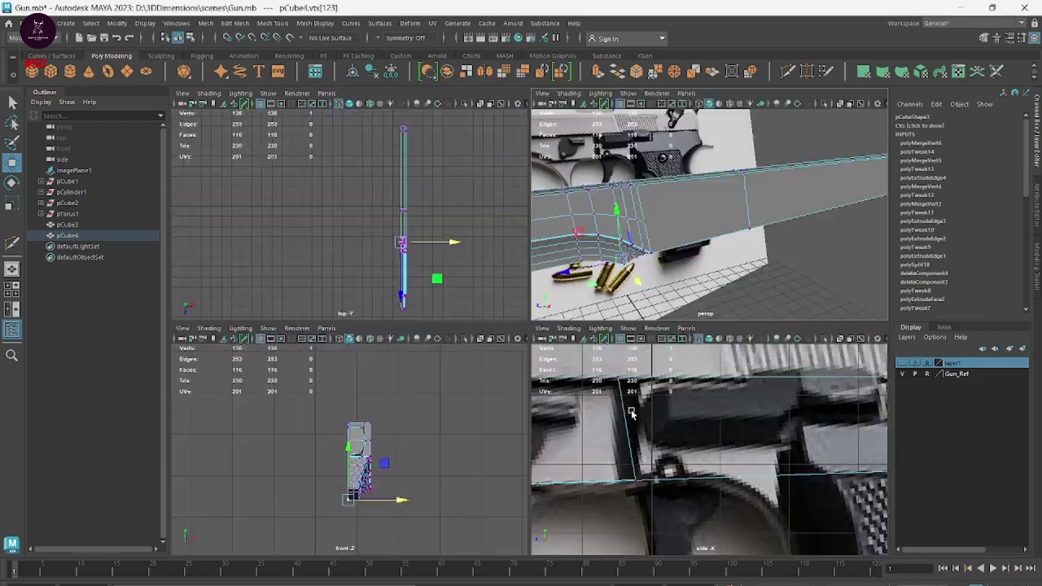
{"action": "key", "text": "space"}
{"action": "right_click_drag", "start_coordinate": [628, 431], "coordinate": [319, 262], "text": "alt"}
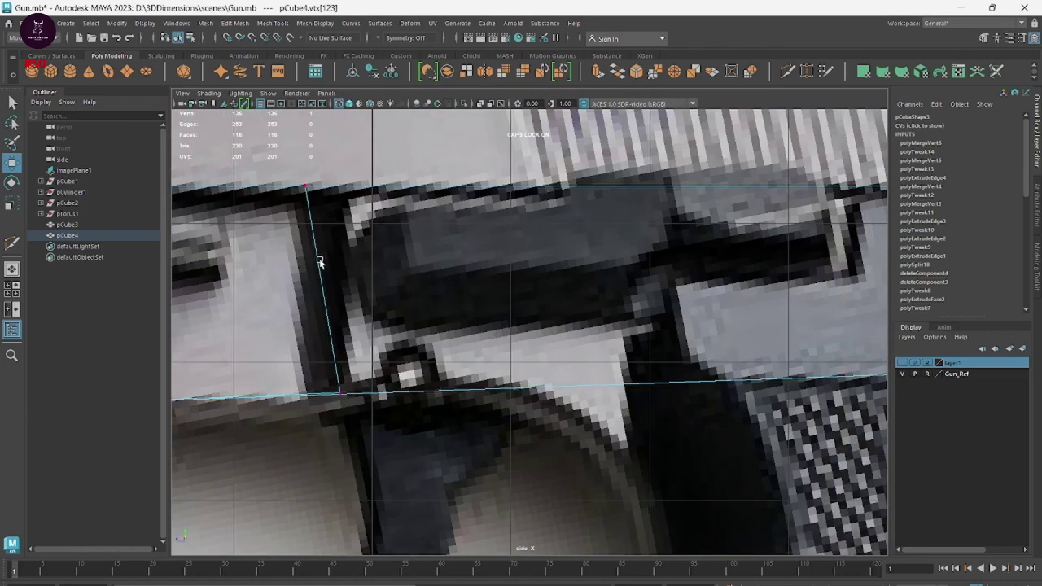
Slide the top vertex of the slide edge to straighten it against the reference
{"action": "right_click", "coordinate": [308, 212]}
{"action": "right_click", "coordinate": [307, 189]}
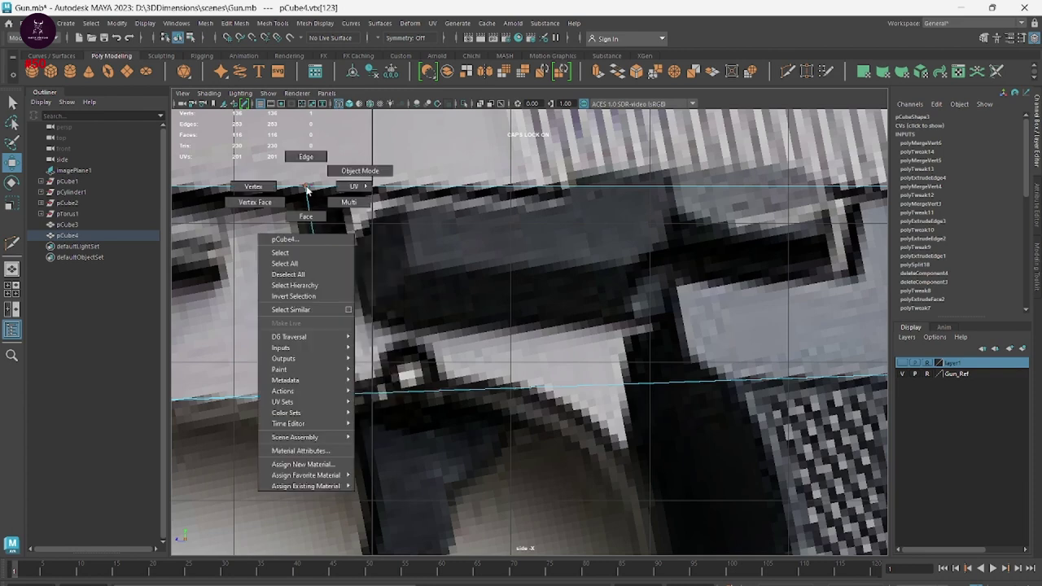
{"action": "left_click", "coordinate": [282, 187]}
{"action": "left_click_drag", "start_coordinate": [282, 177], "coordinate": [356, 217]}
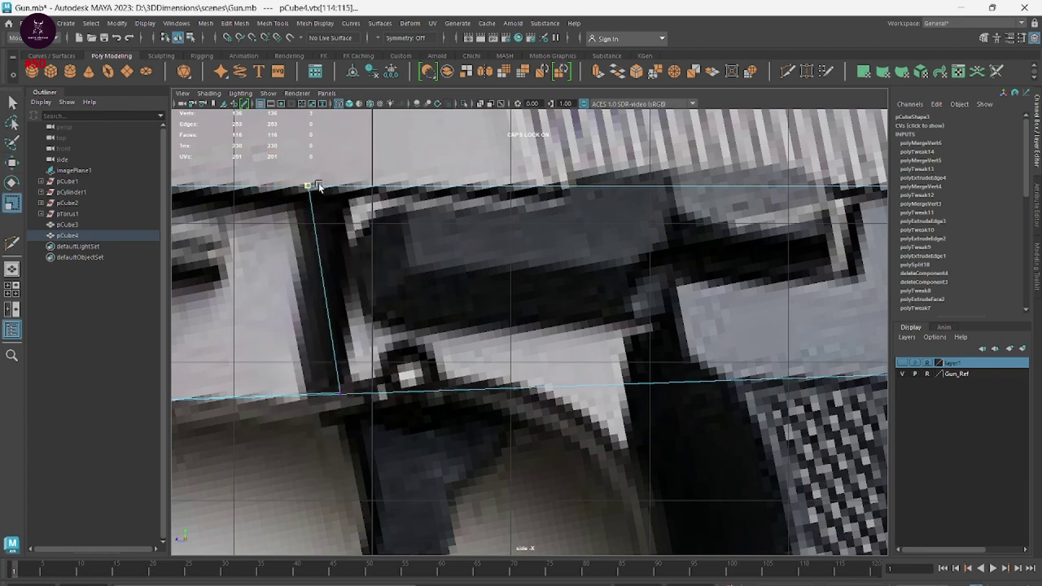
{"action": "left_click_drag", "start_coordinate": [264, 188], "coordinate": [301, 189]}
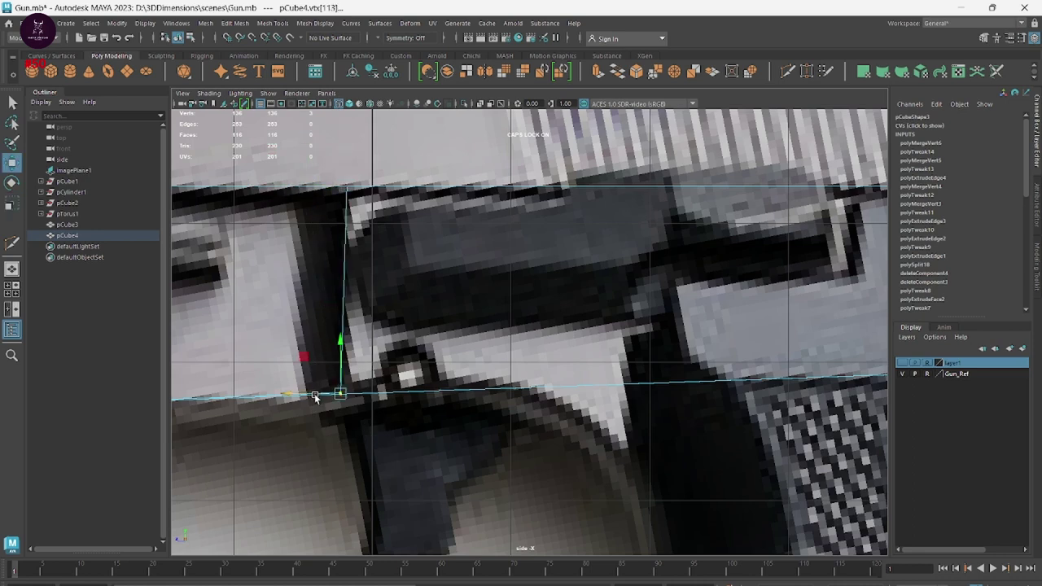
{"action": "left_click_drag", "start_coordinate": [315, 396], "coordinate": [318, 397]}
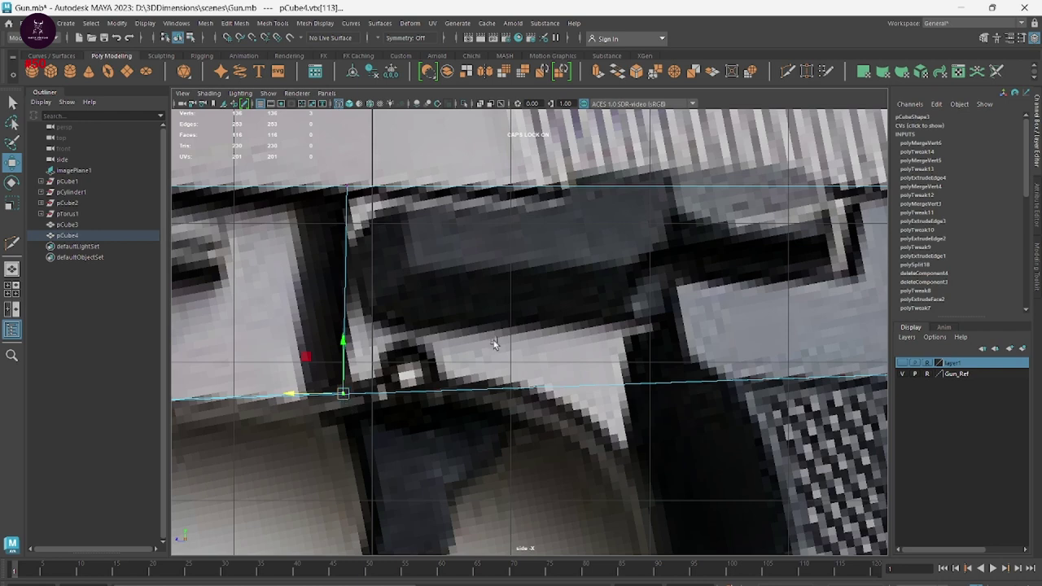
{"action": "scroll", "coordinate": [493, 344], "scroll_direction": "up", "scroll_amount": 2}
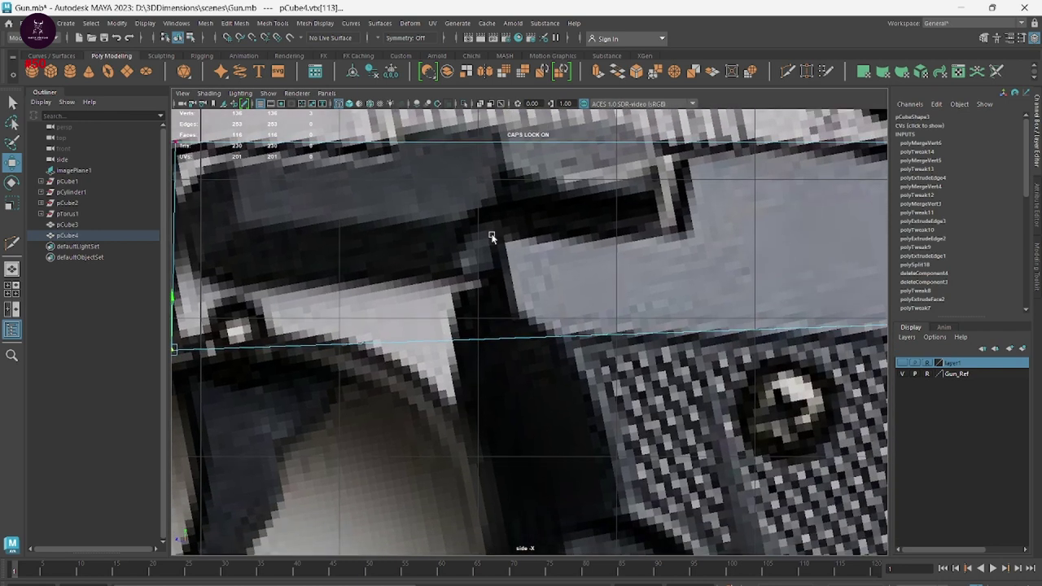
Multi-Cut a new edge across the frame above the trigger
{"action": "right_click_drag", "start_coordinate": [491, 237], "coordinate": [430, 235], "text": "shift"}
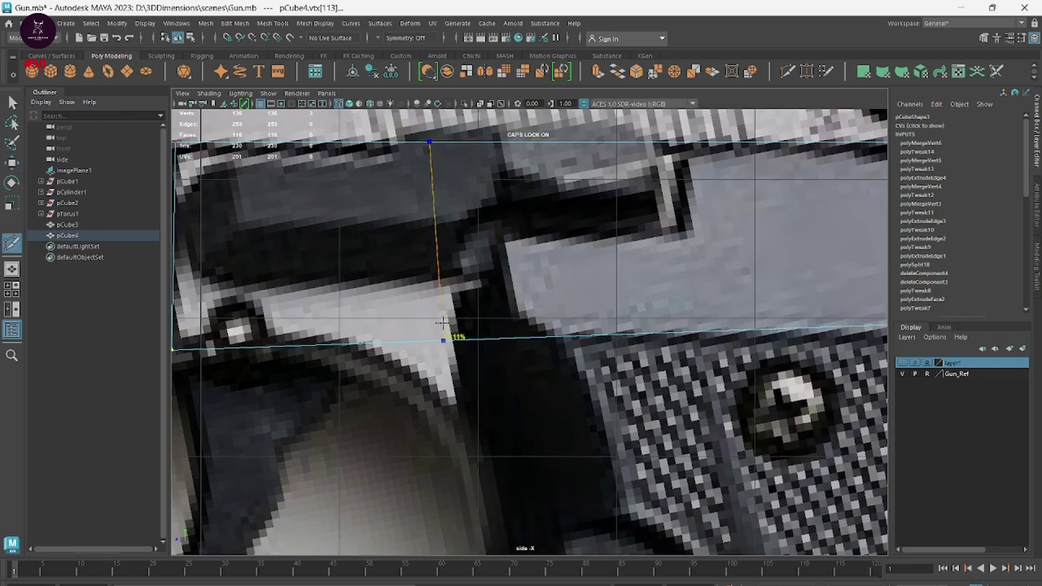
{"action": "left_click", "coordinate": [453, 341]}
{"action": "key", "text": "Return"}
{"action": "right_click", "coordinate": [474, 310]}
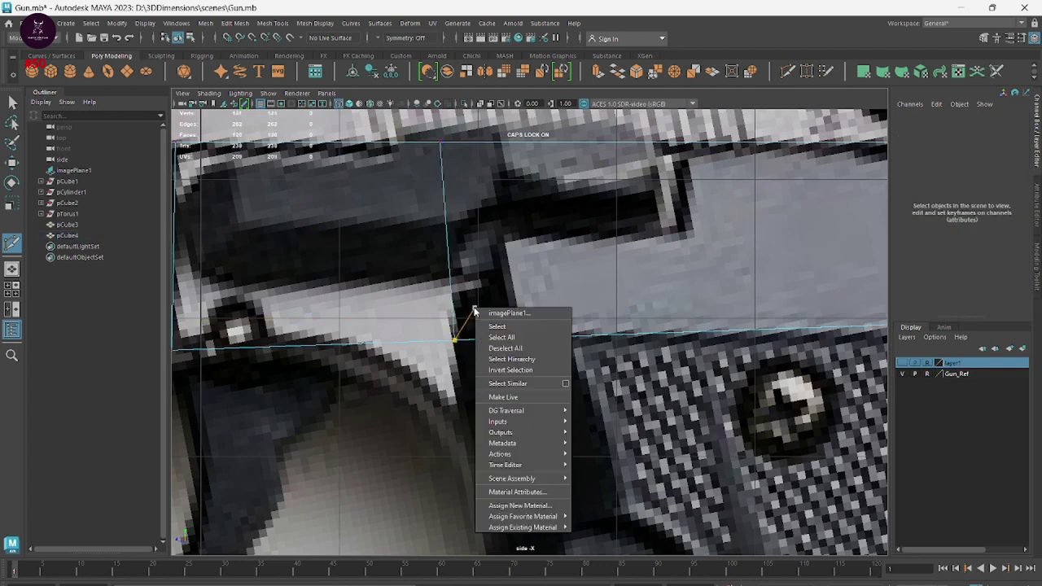
{"action": "right_click", "coordinate": [439, 269]}
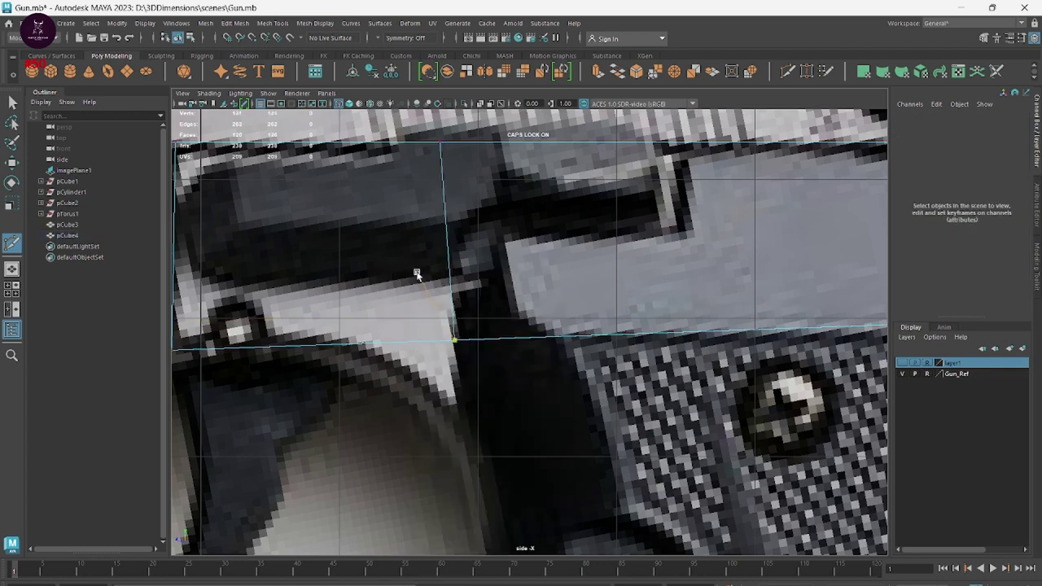
Move the vertices at the cut's lower end down onto the reference outline
{"action": "key", "text": "w"}
{"action": "mouse_move", "coordinate": [456, 130]}
{"action": "left_mouse_down"}
{"action": "mouse_move", "coordinate": [421, 148]}
{"action": "mouse_move", "coordinate": [458, 142]}
{"action": "left_mouse_up"}
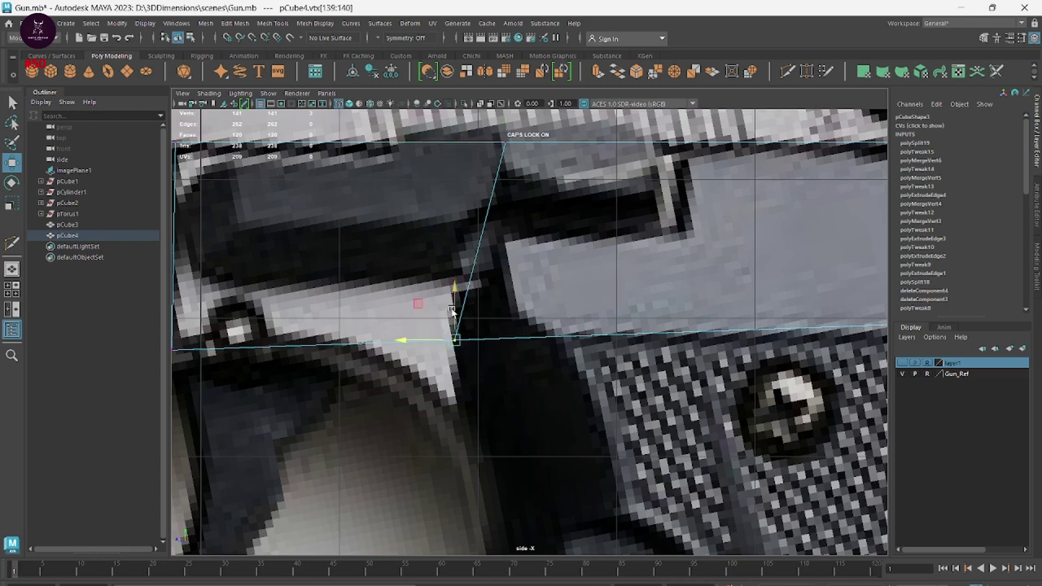
{"action": "left_click_drag", "start_coordinate": [453, 311], "coordinate": [458, 384]}
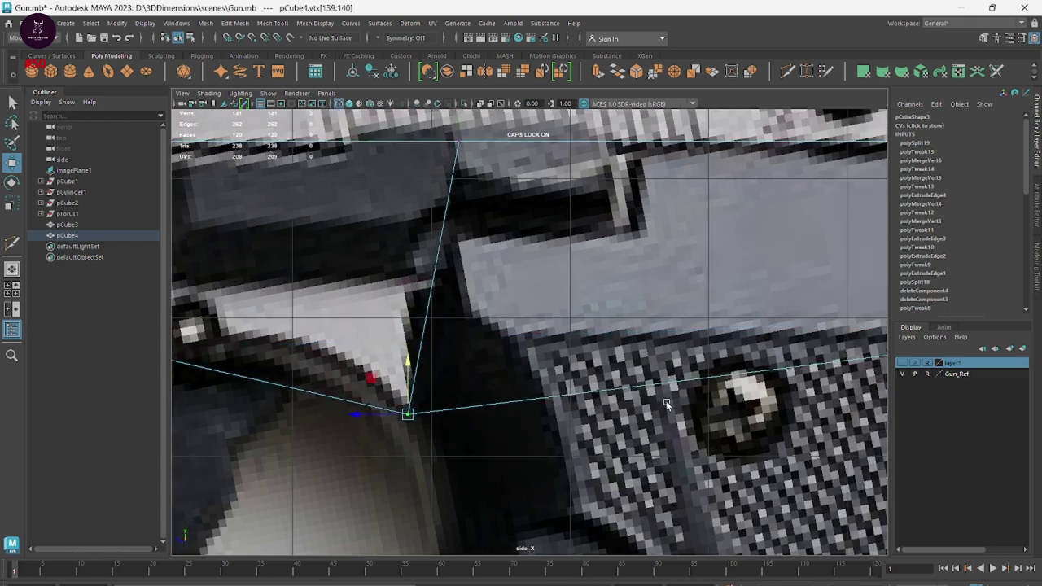
Pull the frame's rear corner vertex left along X onto the reference outline
{"action": "middle_click_drag", "start_coordinate": [666, 400], "coordinate": [429, 357], "text": "alt"}
{"action": "middle_click_drag", "start_coordinate": [581, 392], "coordinate": [353, 397], "text": "alt"}
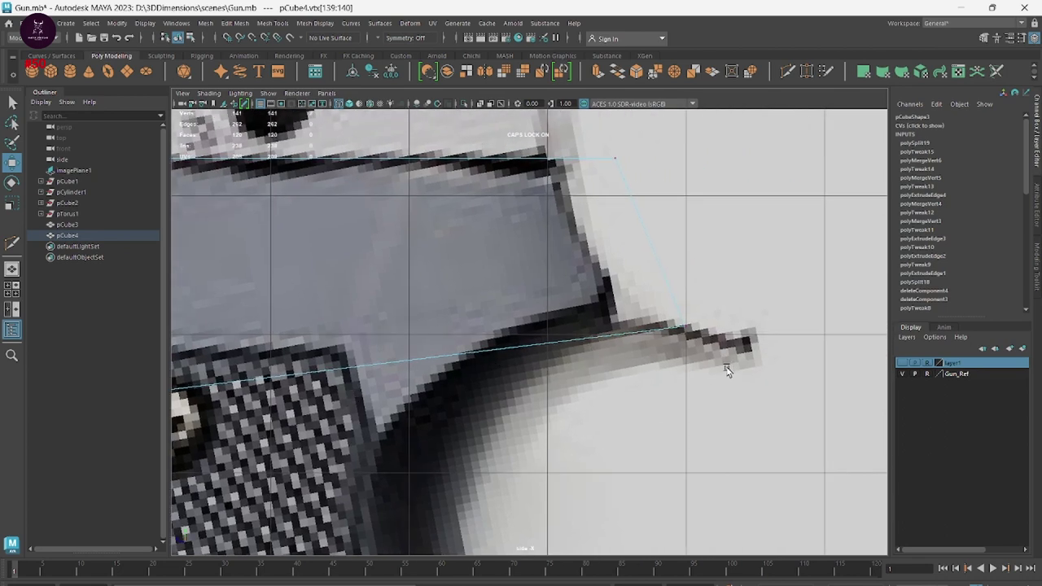
{"action": "middle_click_drag", "start_coordinate": [726, 354], "coordinate": [681, 526], "text": "alt"}
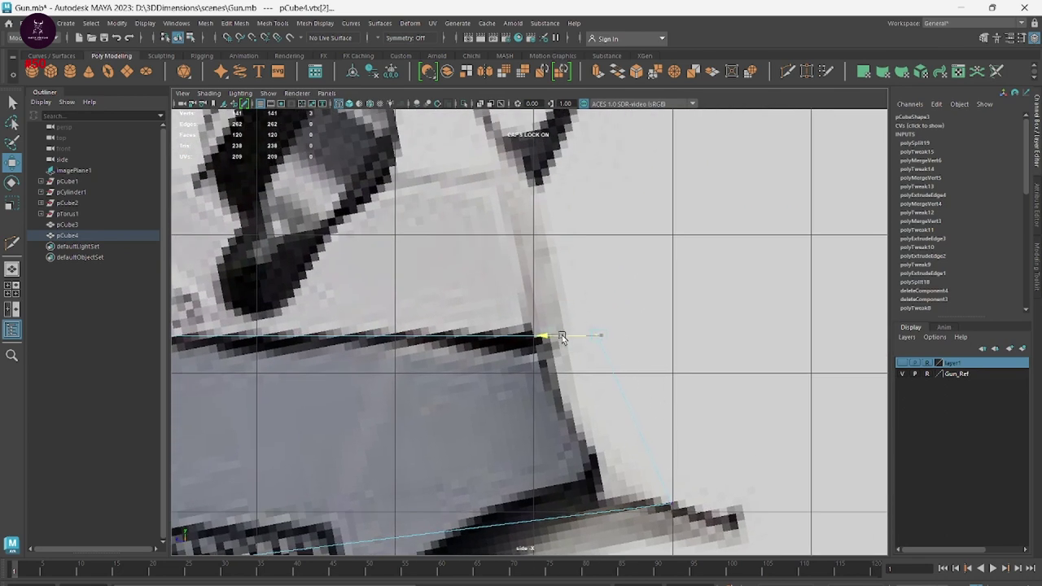
{"action": "left_click_drag", "start_coordinate": [560, 337], "coordinate": [557, 337]}
{"action": "middle_click_drag", "start_coordinate": [648, 391], "coordinate": [641, 371], "text": "alt"}
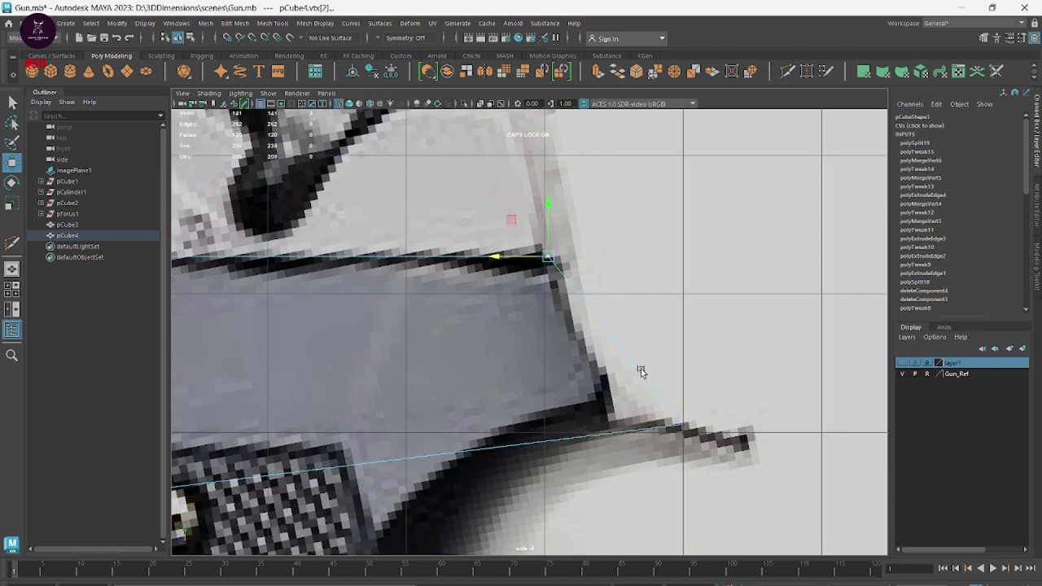
{"action": "left_click", "coordinate": [645, 413]}
{"action": "left_click_drag", "start_coordinate": [621, 432], "coordinate": [546, 432]}
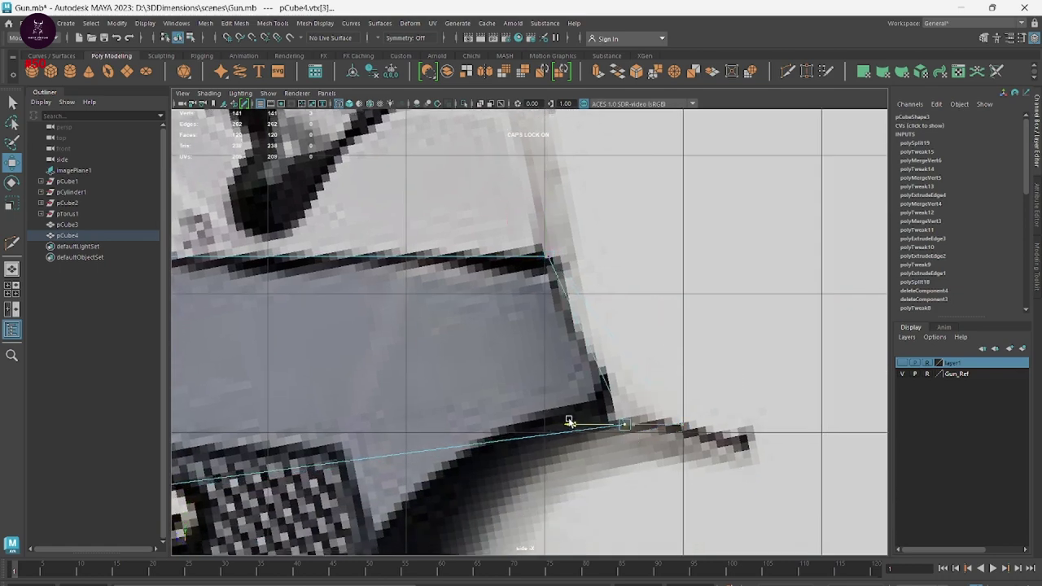
{"action": "scroll", "coordinate": [570, 443], "scroll_direction": "down", "scroll_amount": 3}
{"action": "mouse_move", "coordinate": [570, 456]}
{"action": "middle_mouse_down", "text": "alt"}
{"action": "mouse_move", "coordinate": [740, 277]}
{"action": "mouse_move", "coordinate": [761, 208]}
{"action": "middle_mouse_up", "text": "alt"}
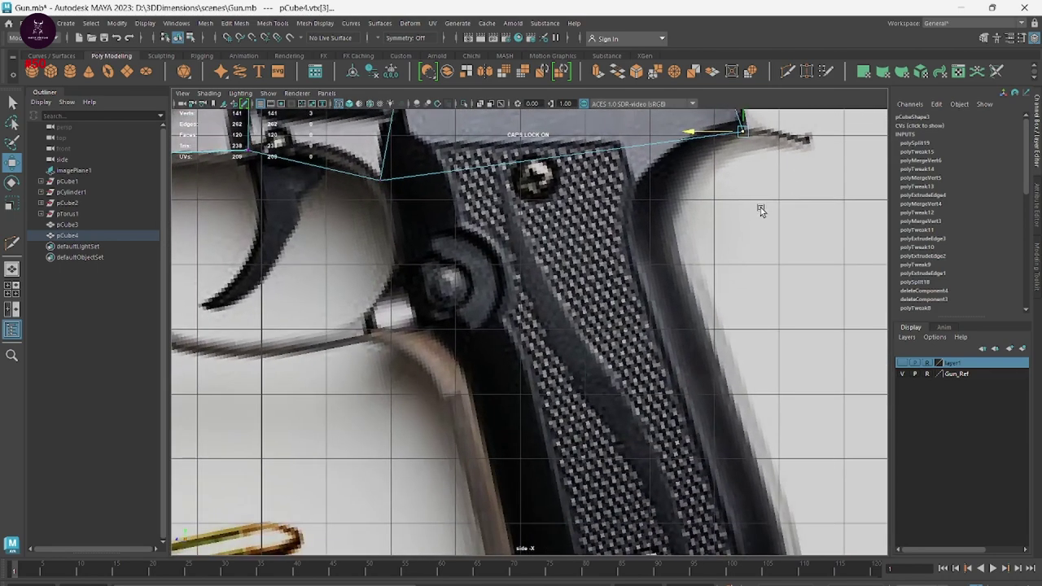
{"action": "scroll", "coordinate": [710, 386], "scroll_direction": "down", "scroll_amount": 5}
{"action": "scroll", "coordinate": [551, 401], "scroll_direction": "up", "scroll_amount": 2}
{"action": "scroll", "coordinate": [545, 383], "scroll_direction": "up", "scroll_amount": 3}
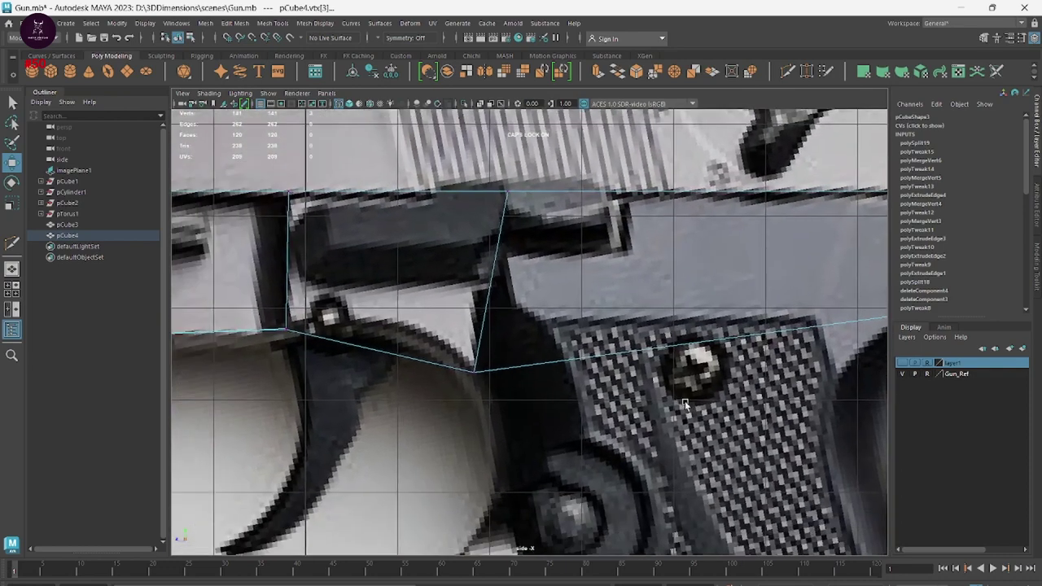
{"action": "scroll", "coordinate": [544, 367], "scroll_direction": "up", "scroll_amount": 3}
{"action": "scroll", "coordinate": [544, 368], "scroll_direction": "up", "scroll_amount": 2}
{"action": "scroll", "coordinate": [632, 400], "scroll_direction": "up", "scroll_amount": 2}
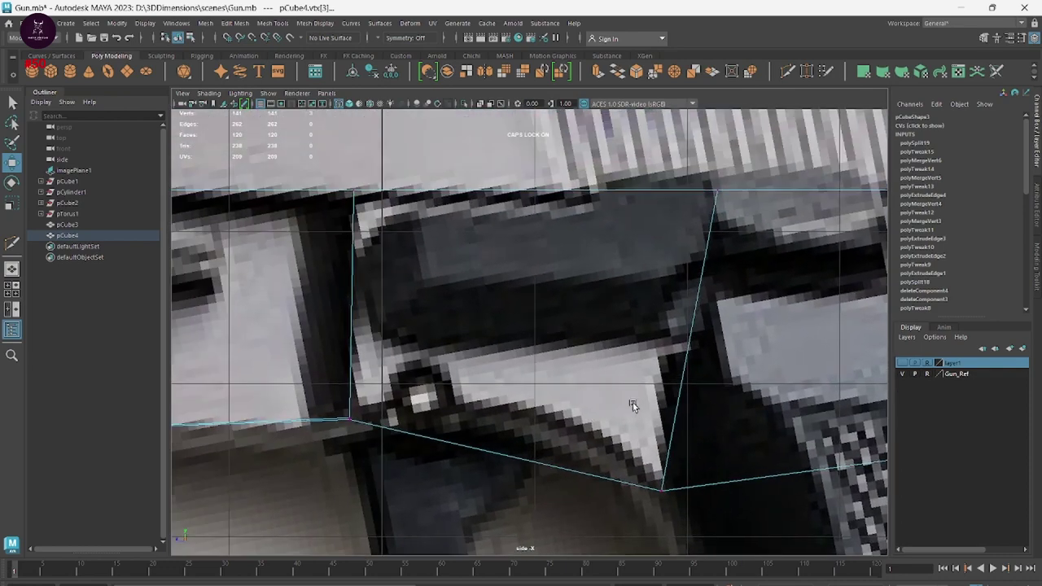
{"action": "right_click", "coordinate": [498, 376], "text": "shift"}
Add two vertical edge loops through the frame with Multi-Cut
{"action": "left_click", "coordinate": [436, 374]}
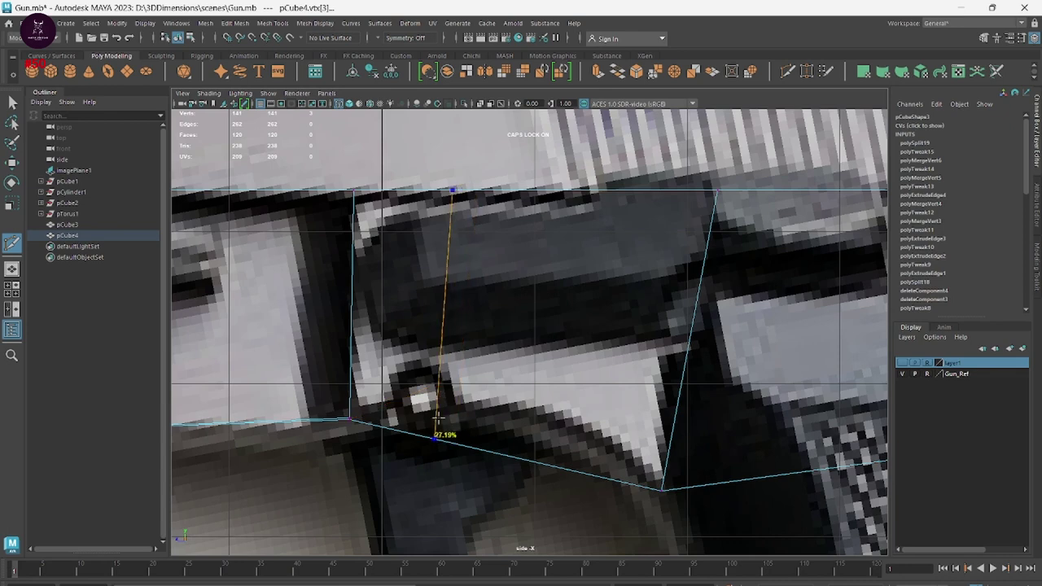
{"action": "left_click", "coordinate": [436, 415], "text": "ctrl"}
{"action": "left_click", "coordinate": [509, 433], "text": "ctrl"}
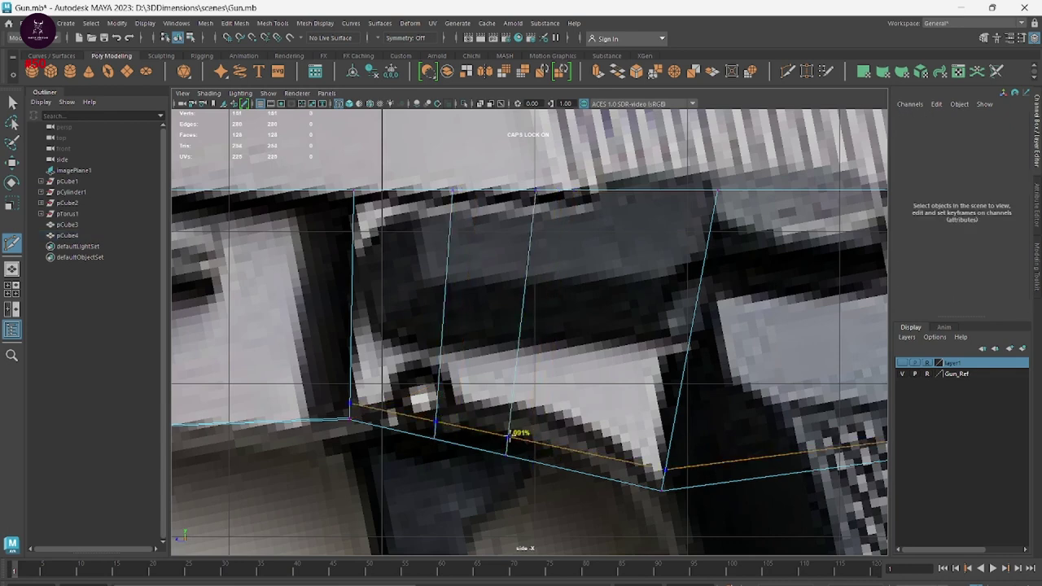
{"action": "right_click", "coordinate": [579, 445]}
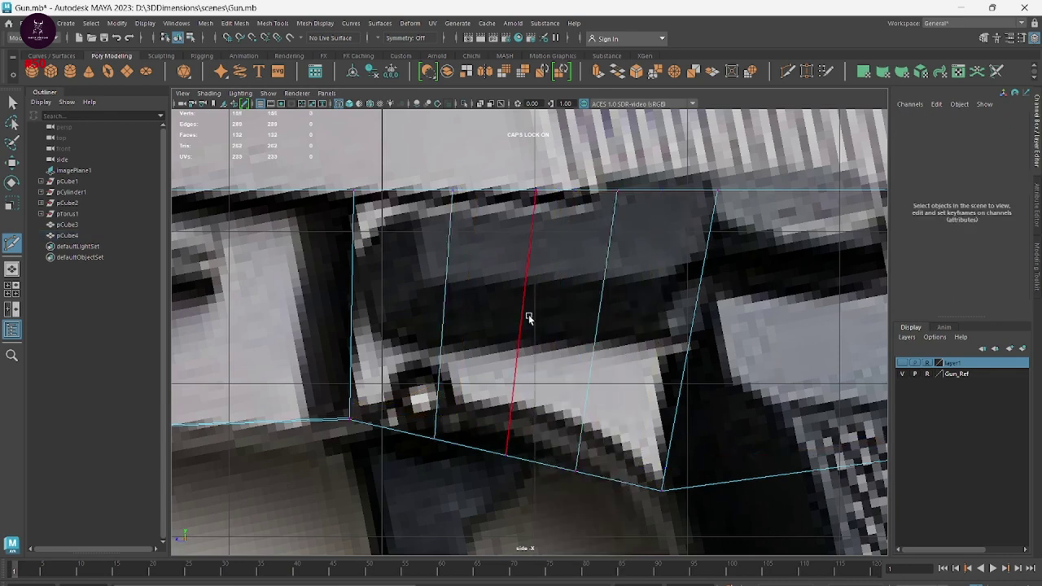
Raise two lower-edge vertices to curve the frame's underside along the trigger guard
{"action": "key", "text": "w"}
{"action": "left_click_drag", "start_coordinate": [575, 470], "coordinate": [575, 462]}
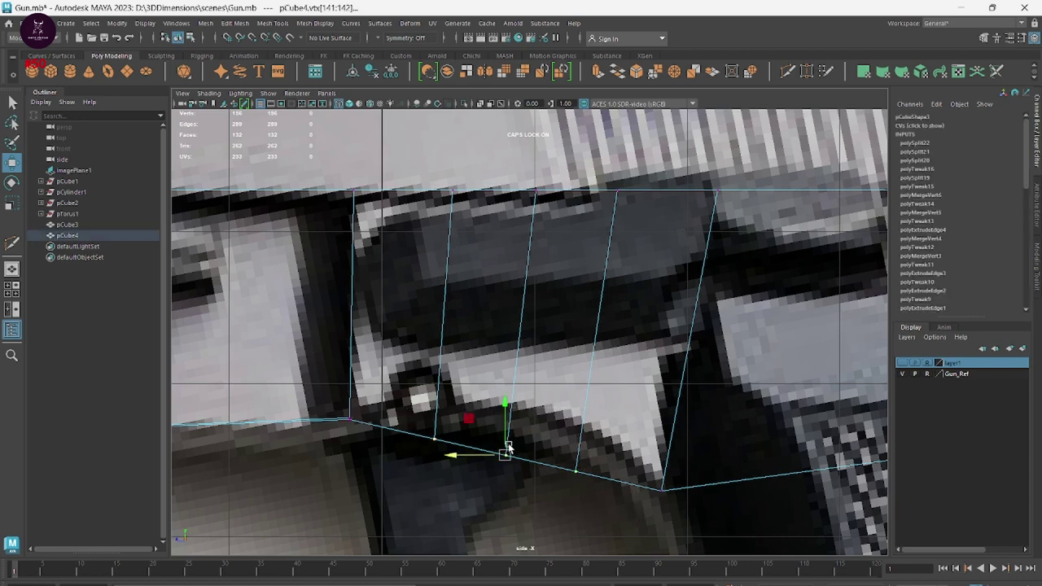
{"action": "left_click_drag", "start_coordinate": [509, 447], "coordinate": [509, 419]}
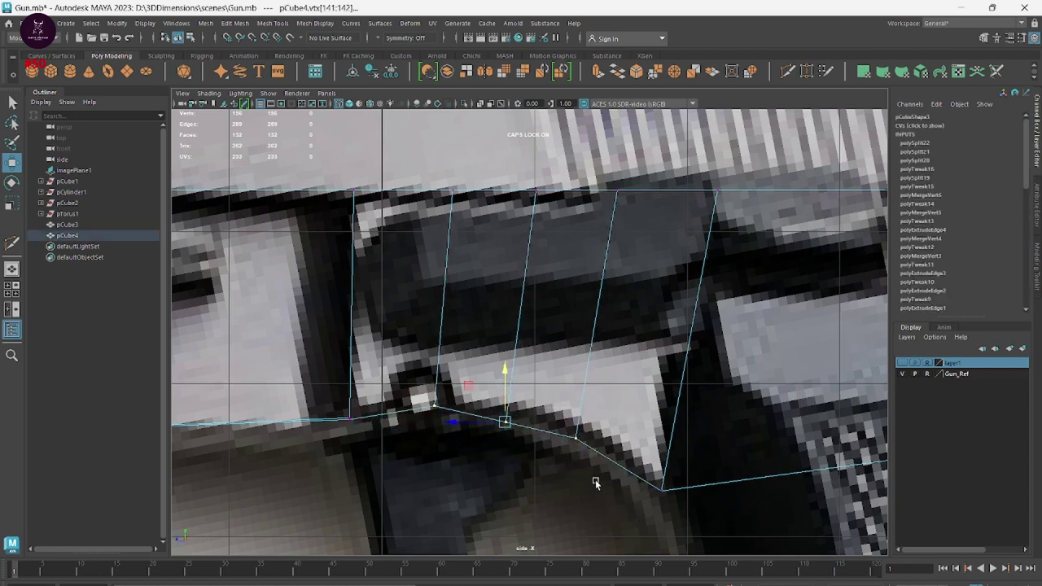
{"action": "left_click_drag", "start_coordinate": [574, 440], "coordinate": [578, 438]}
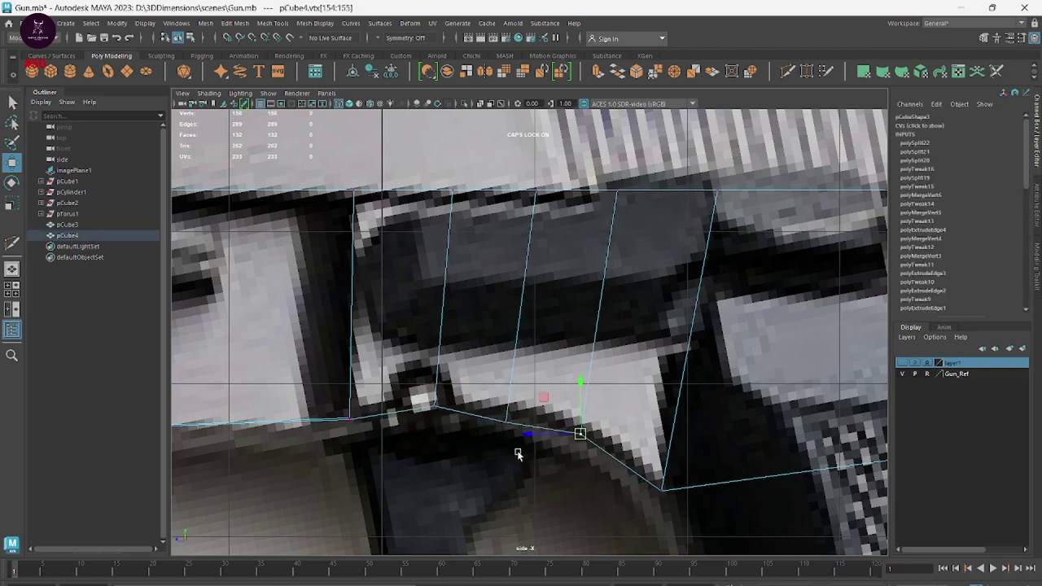
{"action": "left_click_drag", "start_coordinate": [513, 425], "coordinate": [522, 412]}
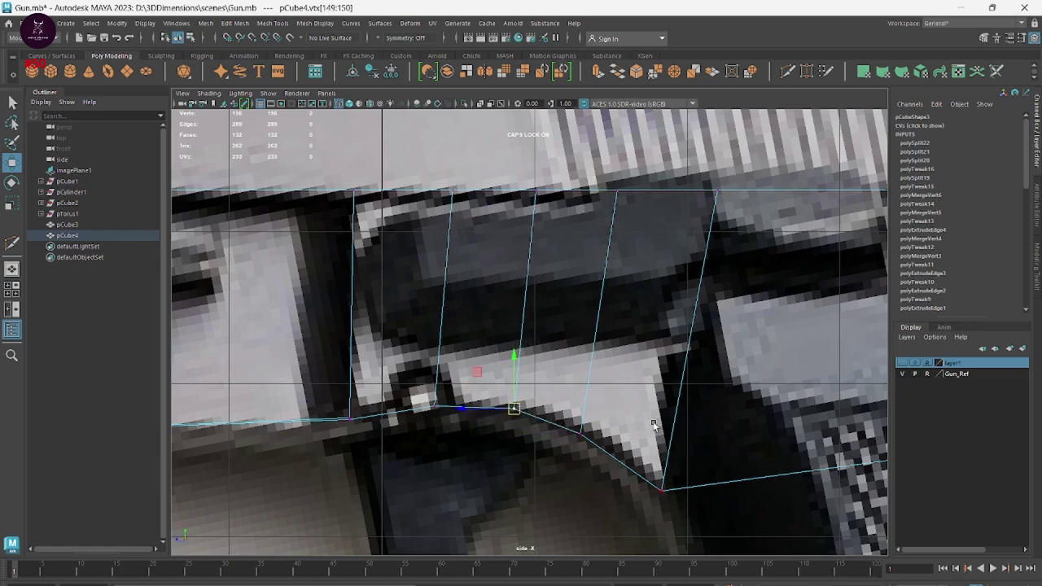
Pan across the grip and trigger area, then select a vertex on the frame's top edge
{"action": "scroll", "coordinate": [653, 424], "scroll_direction": "down", "scroll_amount": 3}
{"action": "scroll", "coordinate": [739, 416], "scroll_direction": "down", "scroll_amount": 2}
{"action": "scroll", "coordinate": [552, 365], "scroll_direction": "up", "scroll_amount": 3}
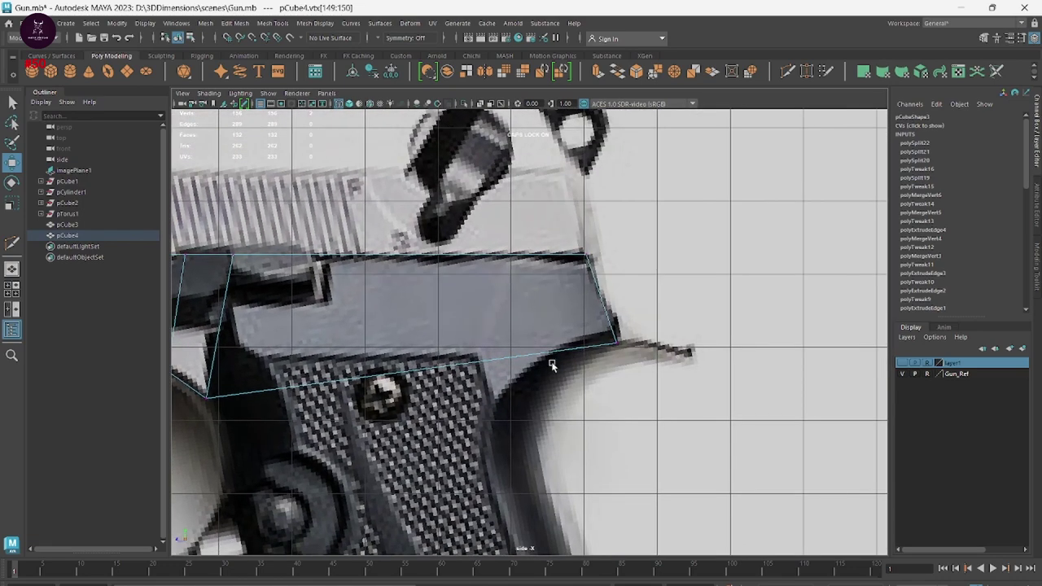
{"action": "middle_click_drag", "start_coordinate": [604, 425], "coordinate": [733, 328], "text": "alt"}
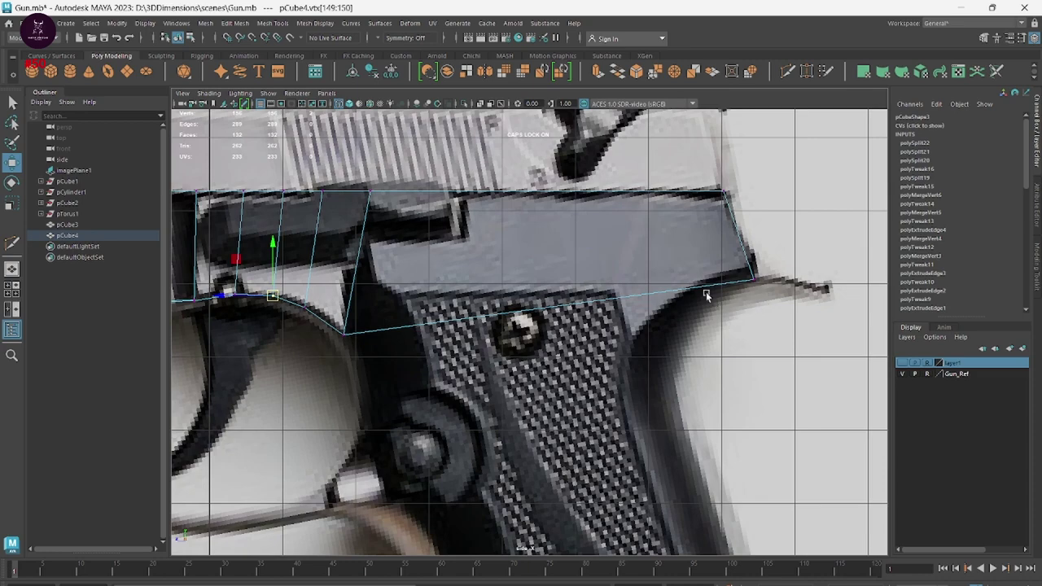
{"action": "middle_click_drag", "start_coordinate": [706, 292], "coordinate": [716, 205], "text": "alt"}
{"action": "scroll", "coordinate": [716, 204], "scroll_direction": "down", "scroll_amount": 3}
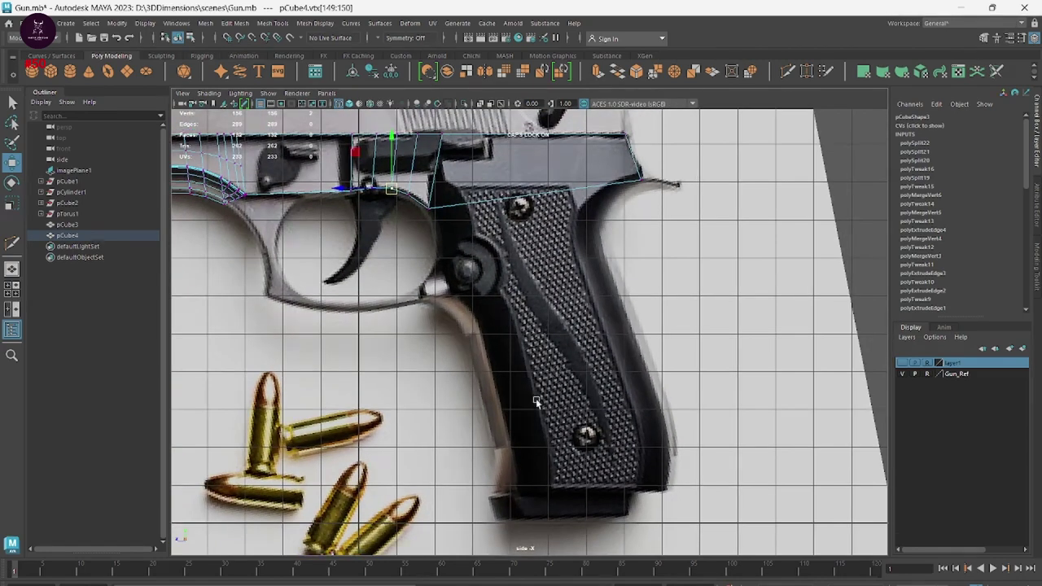
{"action": "middle_click_drag", "start_coordinate": [638, 279], "coordinate": [796, 391], "text": "alt"}
{"action": "scroll", "coordinate": [759, 444], "scroll_direction": "up", "scroll_amount": 5}
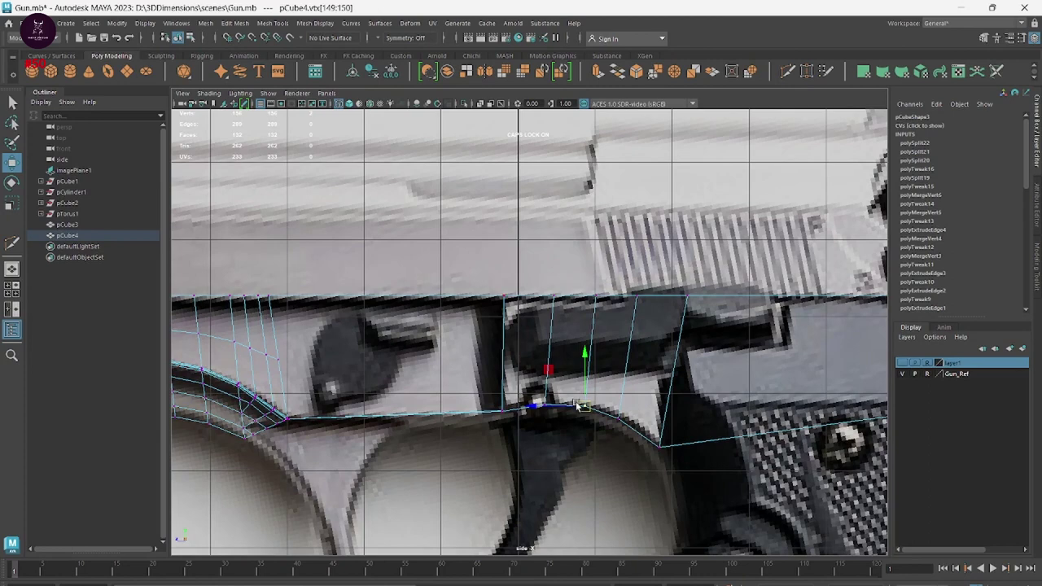
{"action": "right_click", "coordinate": [691, 378]}
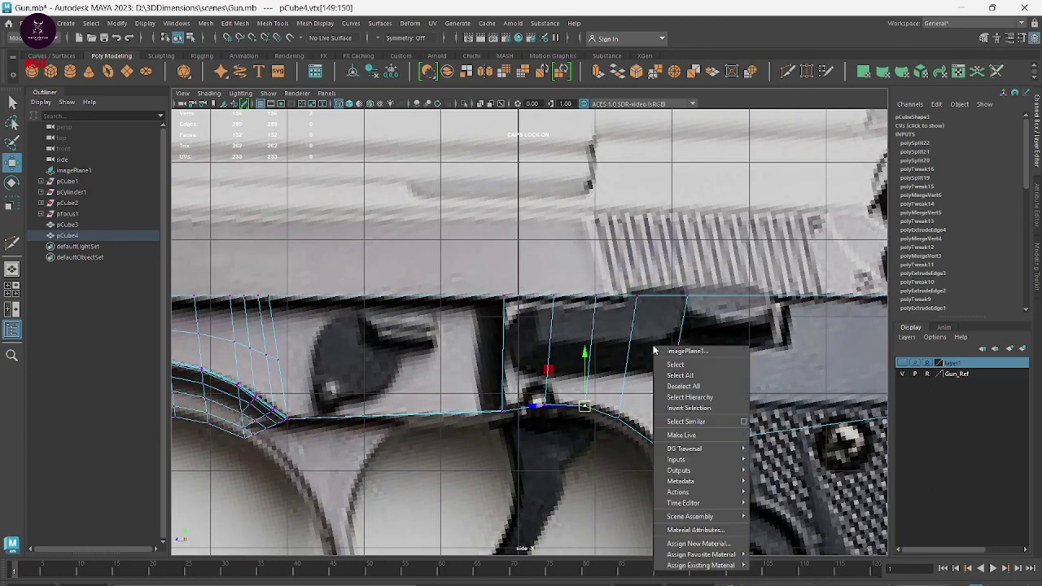
{"action": "left_click", "coordinate": [637, 310]}
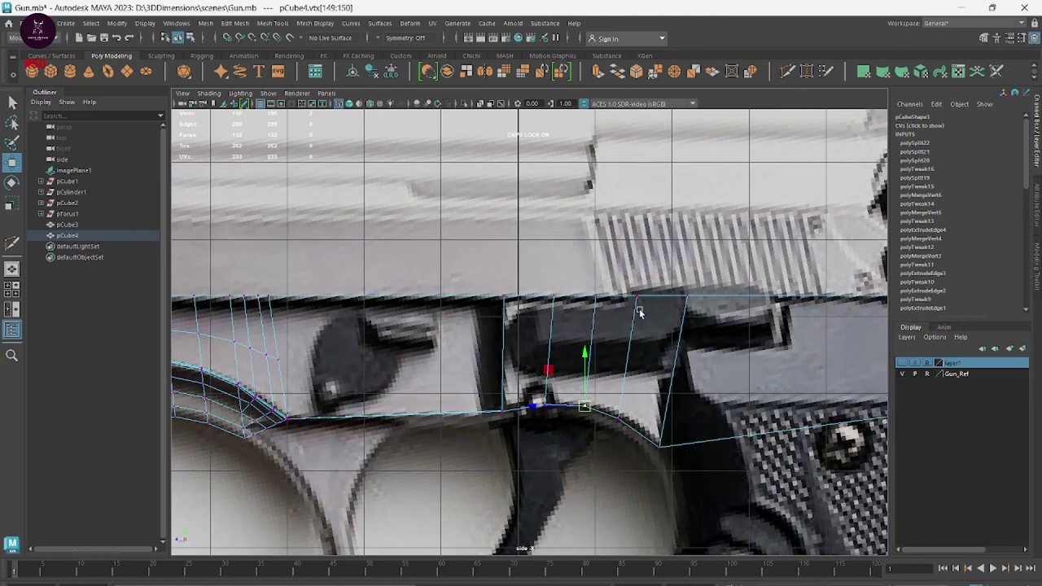
{"action": "left_click", "coordinate": [636, 297]}
Select three frame faces and extrude them outward with Ctrl+E to thicken the frame
{"action": "right_click", "coordinate": [636, 308]}
{"action": "left_click", "coordinate": [638, 340]}
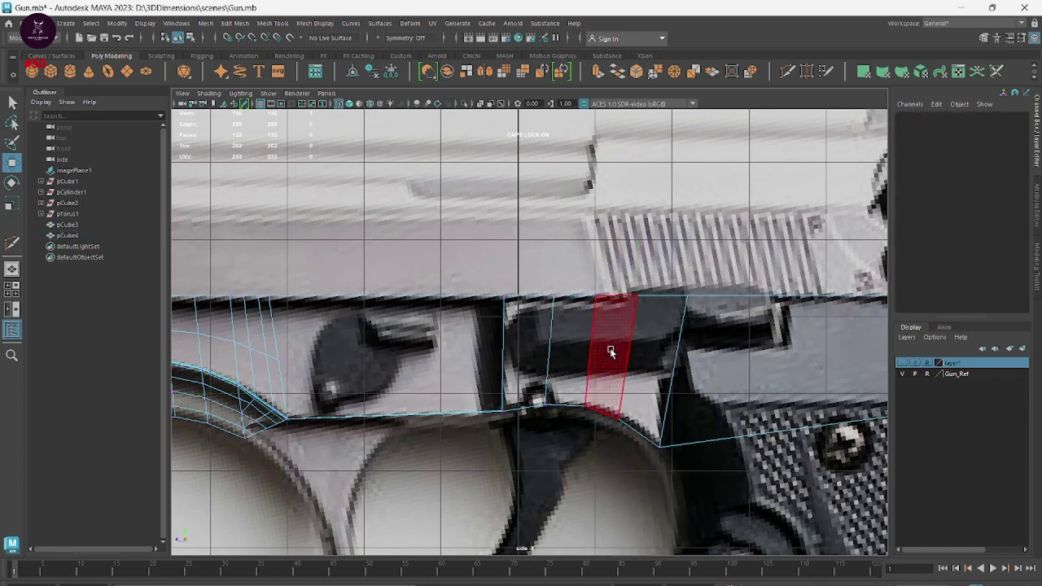
{"action": "left_click", "coordinate": [516, 351]}
{"action": "left_click", "coordinate": [603, 374], "text": "shift"}
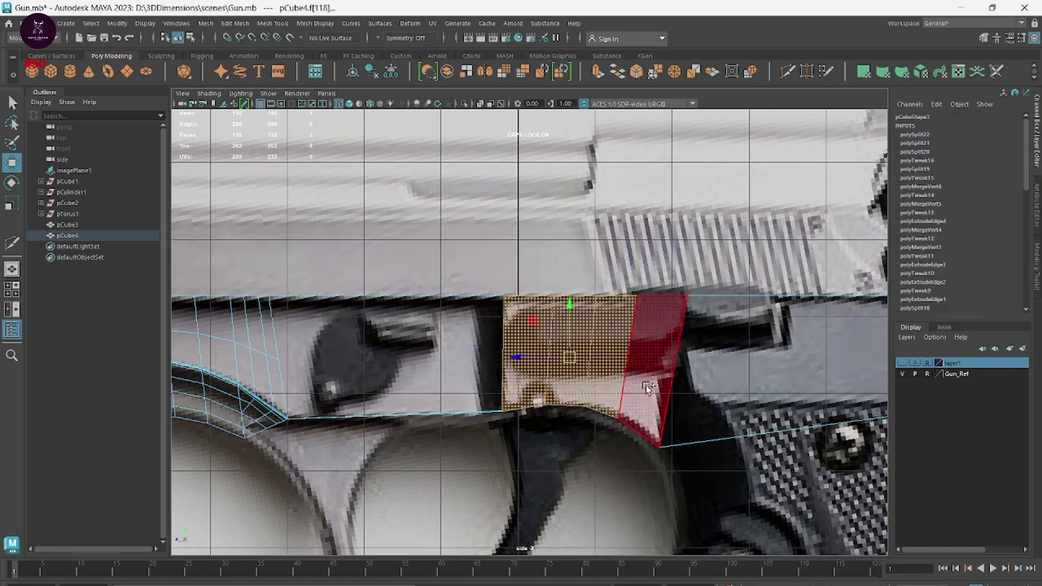
{"action": "left_click", "coordinate": [661, 378], "text": "shift"}
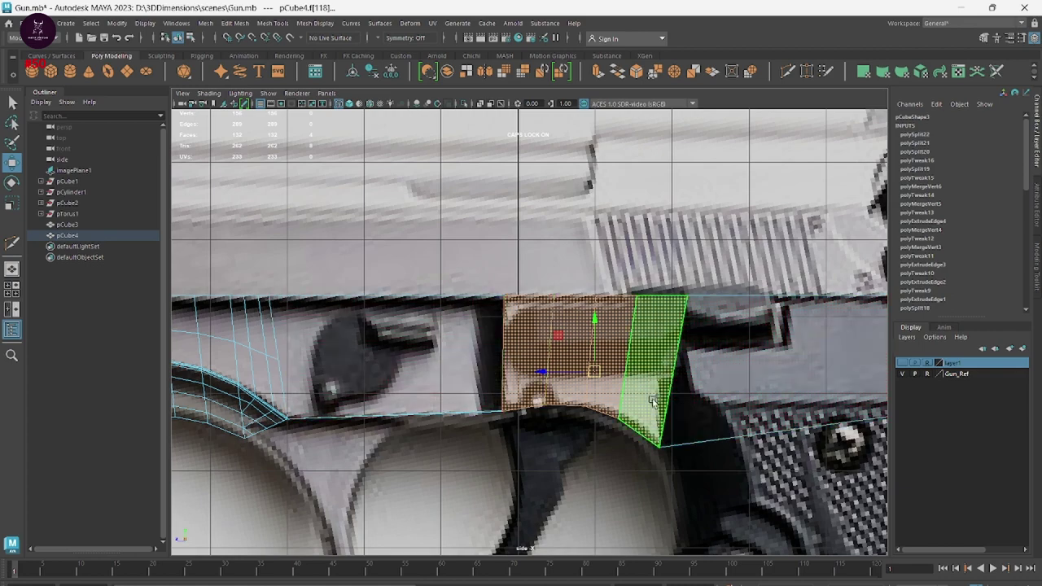
{"action": "key", "text": "space"}
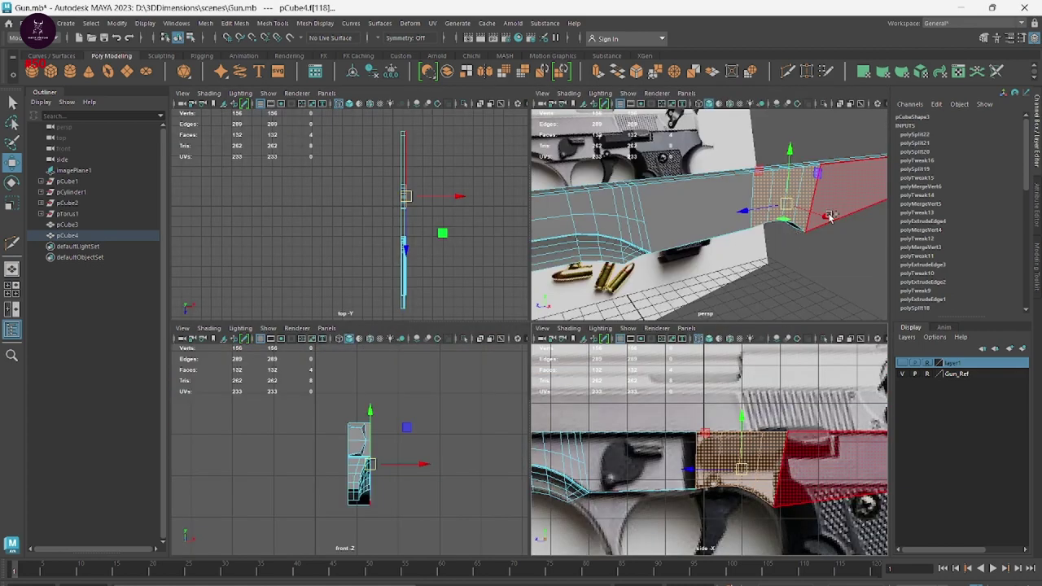
{"action": "key", "text": "ctrl+e"}
{"action": "mouse_move", "coordinate": [842, 226]}
{"action": "left_mouse_down"}
{"action": "mouse_move", "coordinate": [834, 218]}
{"action": "mouse_move", "coordinate": [781, 262]}
{"action": "mouse_move", "coordinate": [705, 264]}
{"action": "mouse_move", "coordinate": [721, 284]}
{"action": "mouse_move", "coordinate": [716, 274]}
{"action": "mouse_move", "coordinate": [809, 239]}
{"action": "mouse_move", "coordinate": [797, 229]}
{"action": "left_mouse_up"}
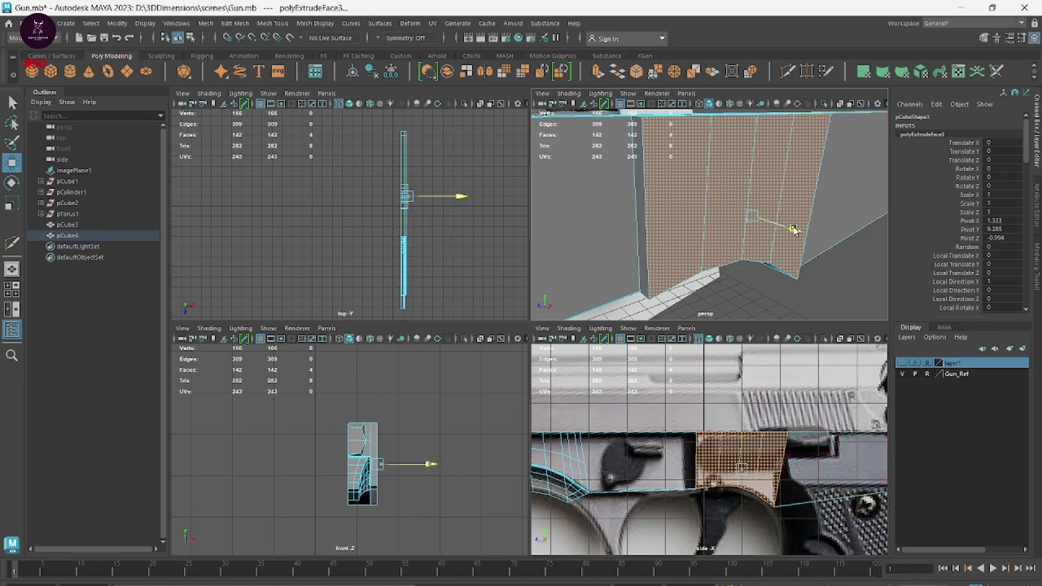
{"action": "key", "text": "w"}
Show the Gun_Ref layer and check polyExtrudeFace3 in the Attribute Editor
{"action": "left_click", "coordinate": [901, 372]}
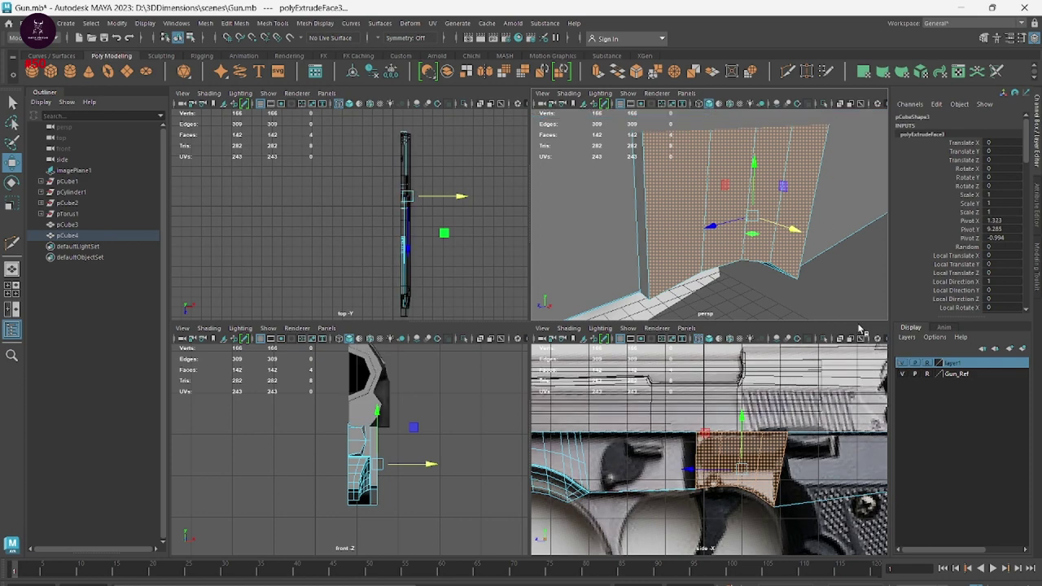
{"action": "mouse_move", "coordinate": [716, 227]}
{"action": "left_mouse_down", "text": "alt"}
{"action": "mouse_move", "coordinate": [750, 205]}
{"action": "mouse_move", "coordinate": [755, 240]}
{"action": "left_mouse_up", "text": "alt"}
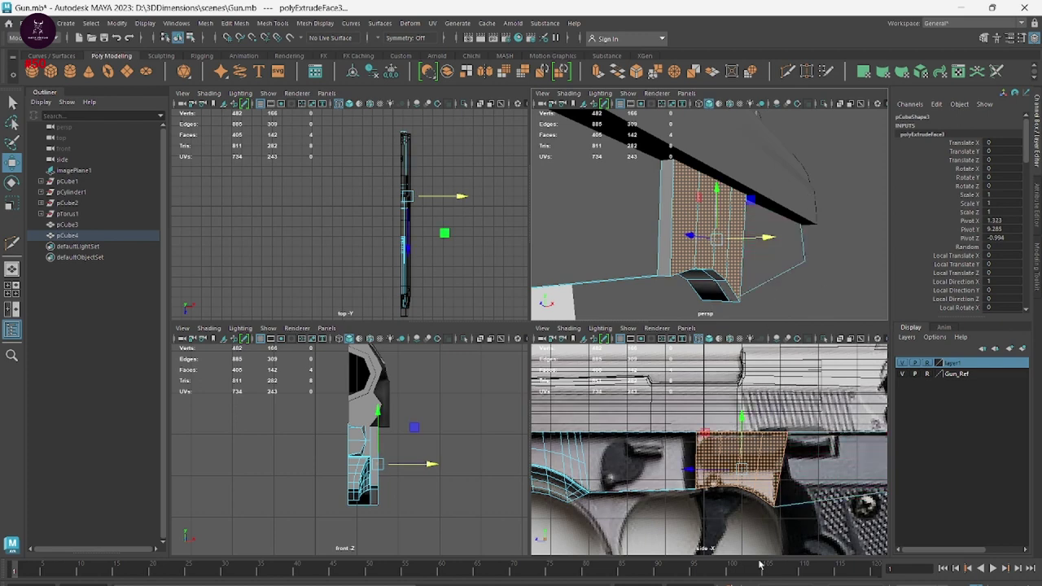
{"action": "scroll", "coordinate": [797, 456], "scroll_direction": "up", "scroll_amount": 5}
{"action": "right_click", "coordinate": [755, 365]}
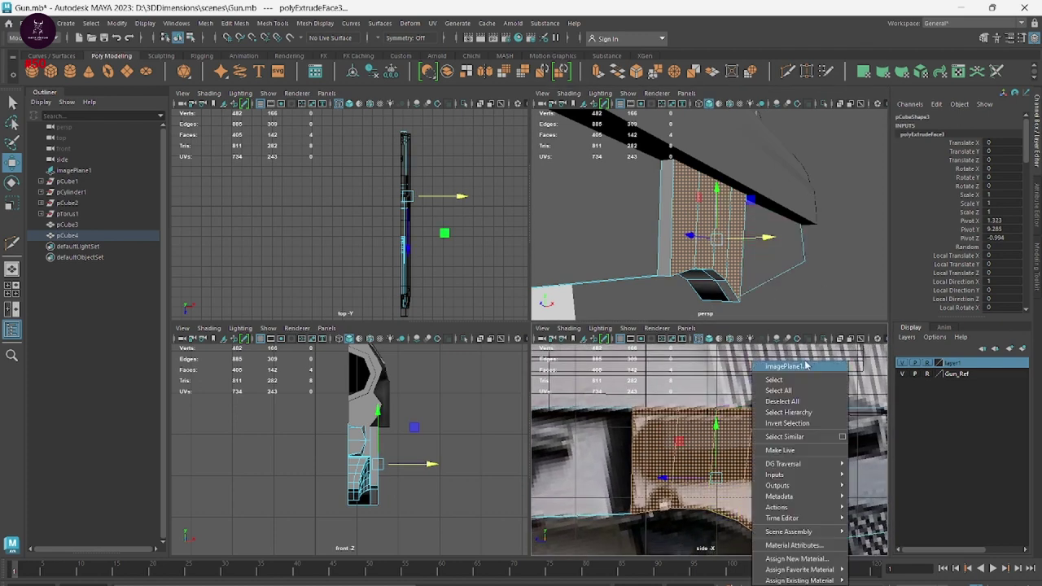
{"action": "right_click", "coordinate": [847, 254]}
{"action": "key", "text": "ctrl+a"}
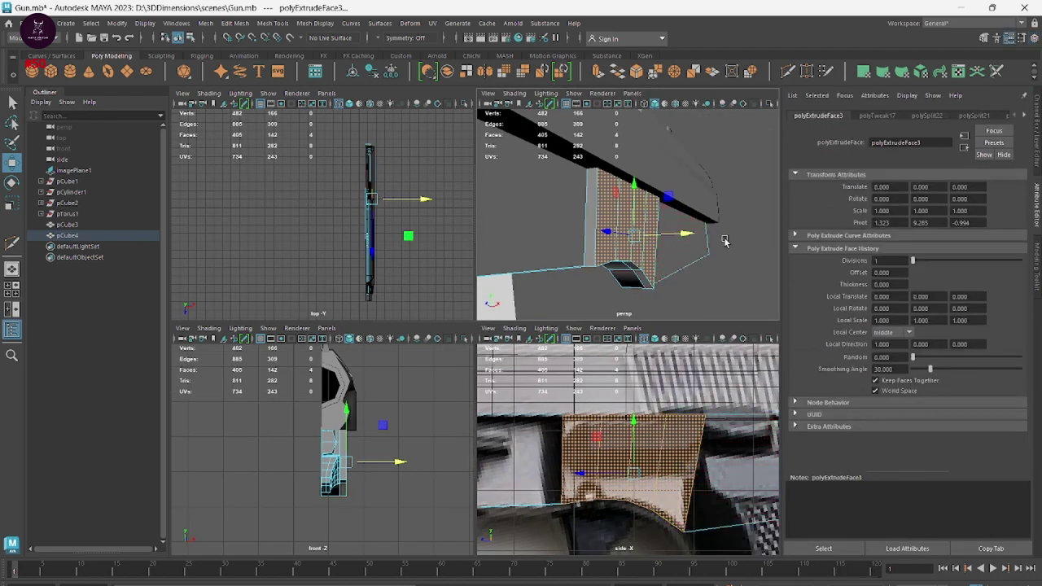
{"action": "key", "text": "ctrl+a"}
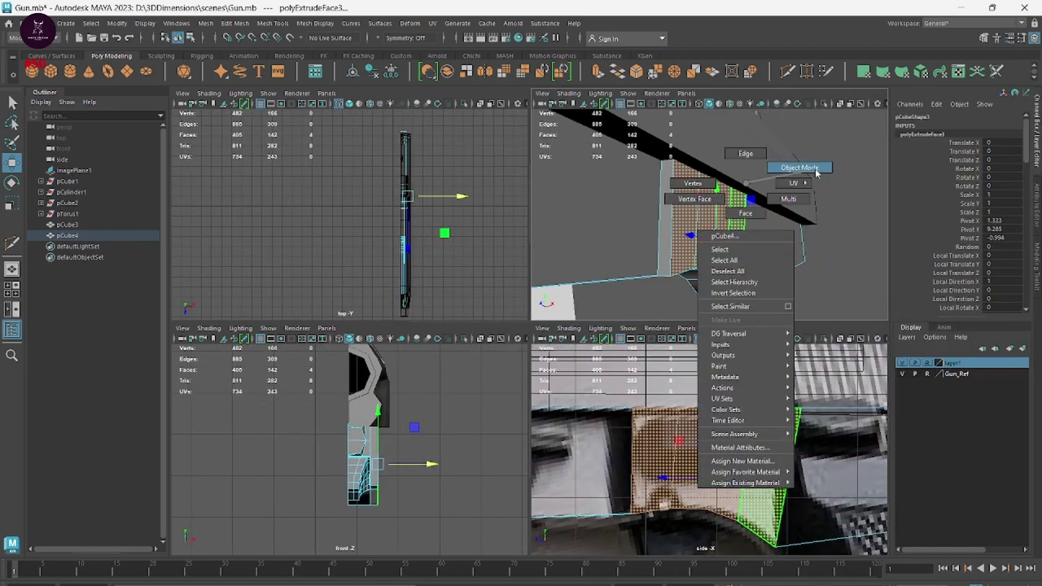
Switch the block to Object Mode and deselect it
{"action": "right_click_drag", "start_coordinate": [755, 184], "coordinate": [793, 167]}
{"action": "left_click", "coordinate": [819, 242]}
{"action": "mouse_move", "coordinate": [819, 242]}
{"action": "left_mouse_down", "text": "alt"}
{"action": "mouse_move", "coordinate": [771, 218]}
{"action": "mouse_move", "coordinate": [797, 245]}
{"action": "left_mouse_up", "text": "alt"}
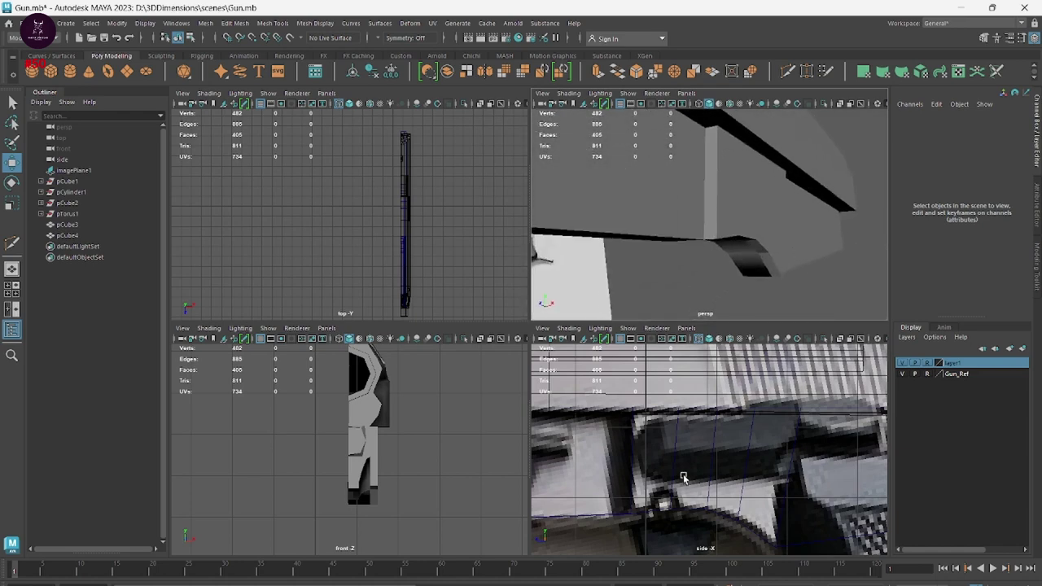
{"action": "scroll", "coordinate": [683, 478], "scroll_direction": "up", "scroll_amount": 2}
{"action": "scroll", "coordinate": [687, 477], "scroll_direction": "up", "scroll_amount": 1}
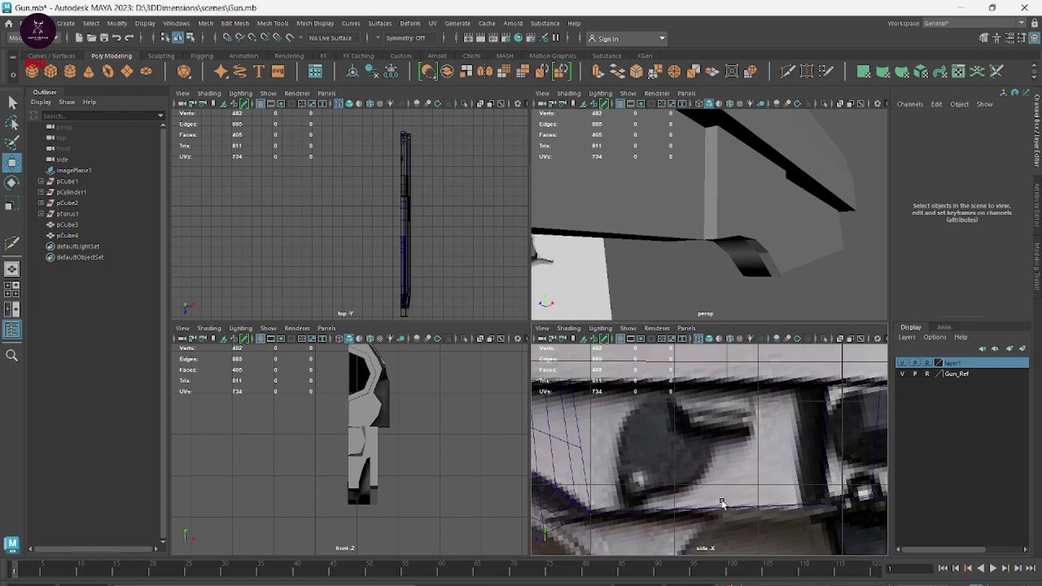
Zoom and pan the side view to bring the reference's round pin into view
{"action": "middle_click_drag", "start_coordinate": [721, 503], "coordinate": [643, 485], "text": "alt"}
{"action": "mouse_move", "coordinate": [764, 462]}
{"action": "middle_mouse_down", "text": "alt"}
{"action": "mouse_move", "coordinate": [819, 425]}
{"action": "mouse_move", "coordinate": [582, 458]}
{"action": "middle_mouse_up", "text": "alt"}
{"action": "scroll", "coordinate": [714, 481], "scroll_direction": "down", "scroll_amount": 2}
{"action": "scroll", "coordinate": [802, 458], "scroll_direction": "up", "scroll_amount": 2}
{"action": "scroll", "coordinate": [606, 446], "scroll_direction": "down", "scroll_amount": 1}
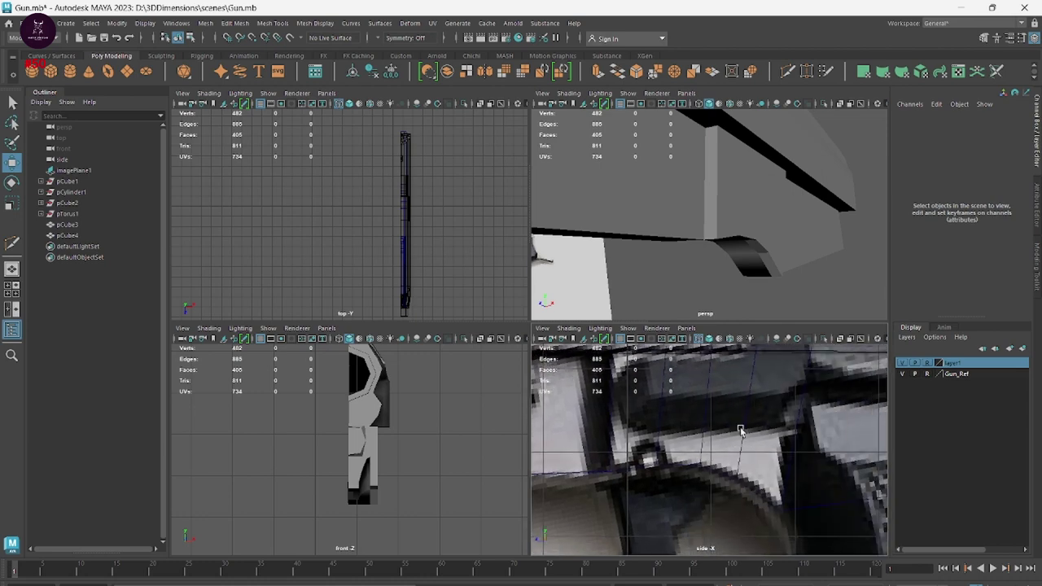
{"action": "scroll", "coordinate": [754, 225], "scroll_direction": "down", "scroll_amount": 2}
{"action": "scroll", "coordinate": [814, 236], "scroll_direction": "down", "scroll_amount": 2}
{"action": "scroll", "coordinate": [827, 234], "scroll_direction": "down", "scroll_amount": 1}
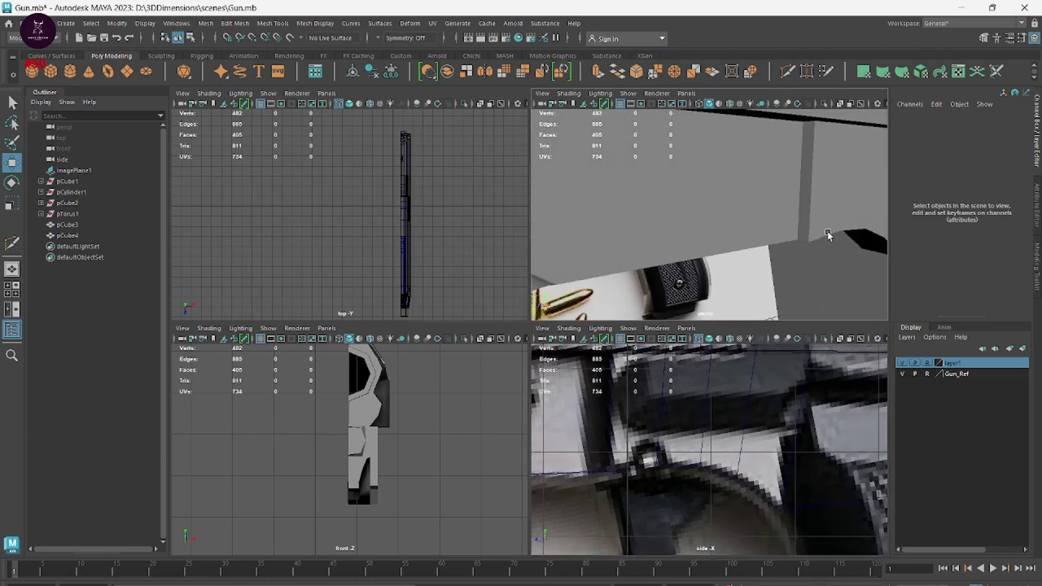
{"action": "scroll", "coordinate": [827, 234], "scroll_direction": "down", "scroll_amount": 1}
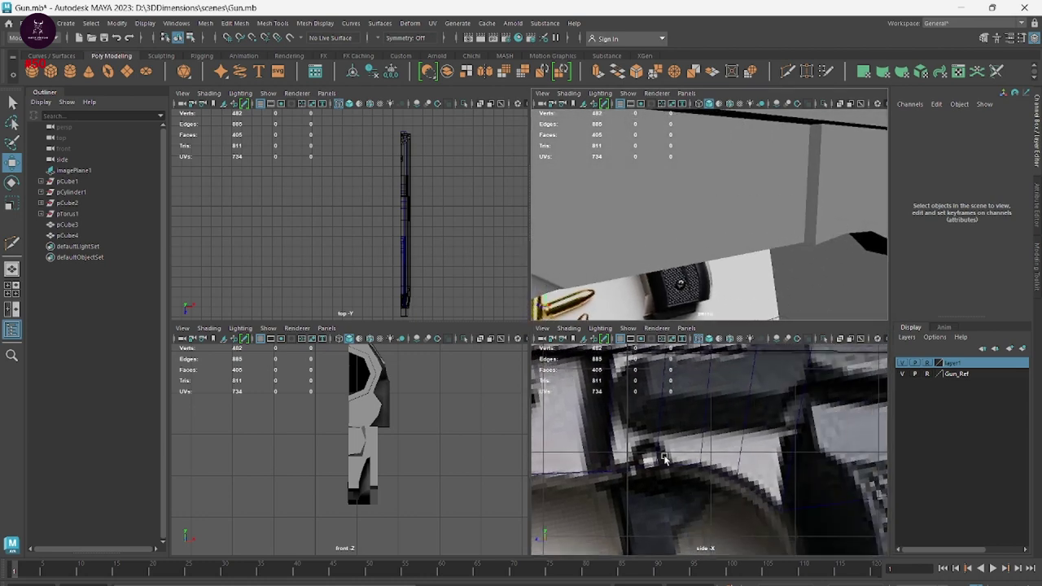
{"action": "middle_click_drag", "start_coordinate": [663, 458], "coordinate": [800, 476], "text": "alt"}
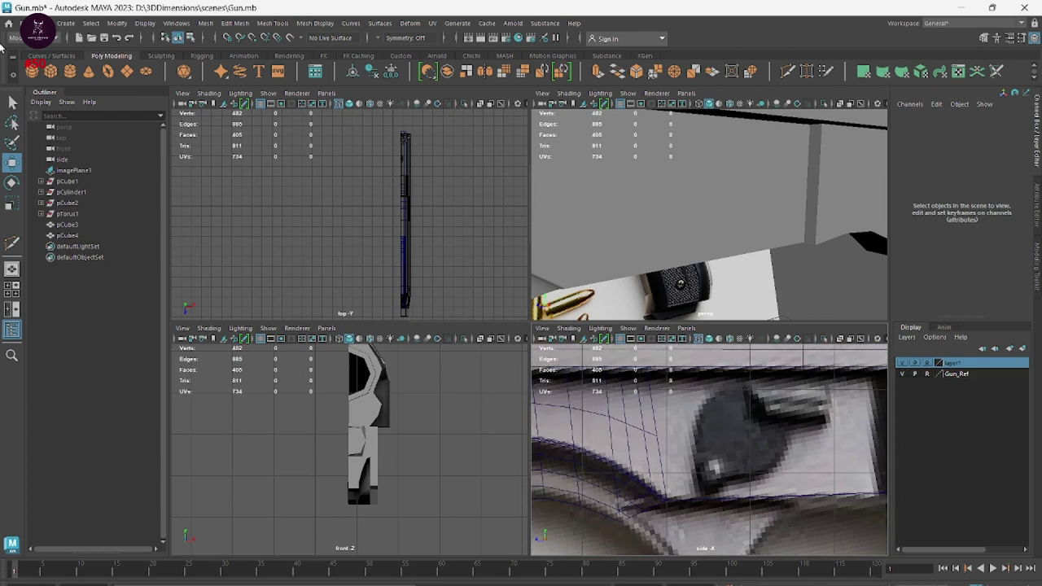
Draw a cylinder over the reference's round pin and reduce it to eight sides
{"action": "left_click", "coordinate": [50, 71]}
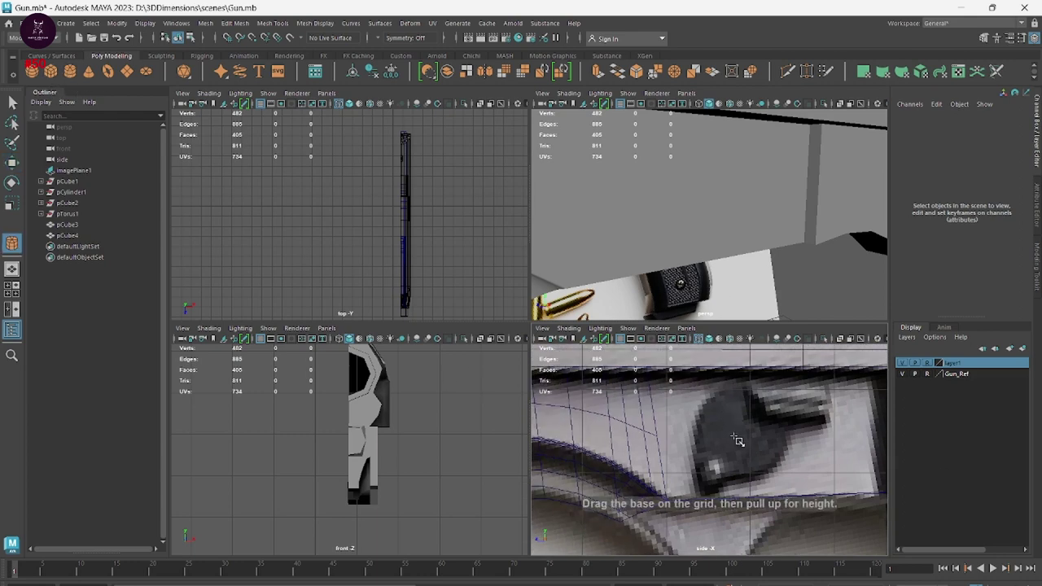
{"action": "left_click_drag", "start_coordinate": [745, 439], "coordinate": [786, 438]}
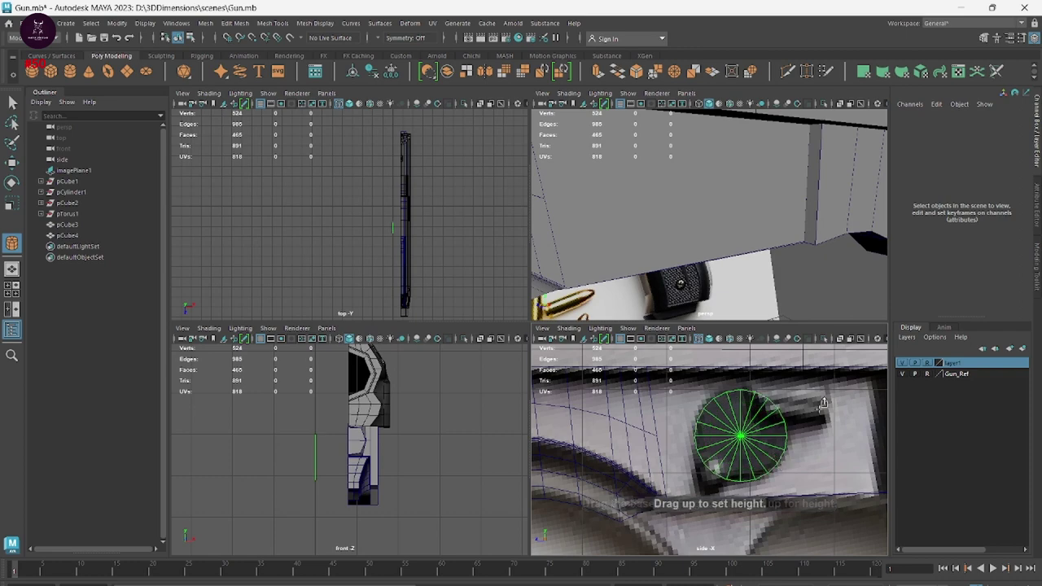
{"action": "left_click_drag", "start_coordinate": [821, 405], "coordinate": [820, 334]}
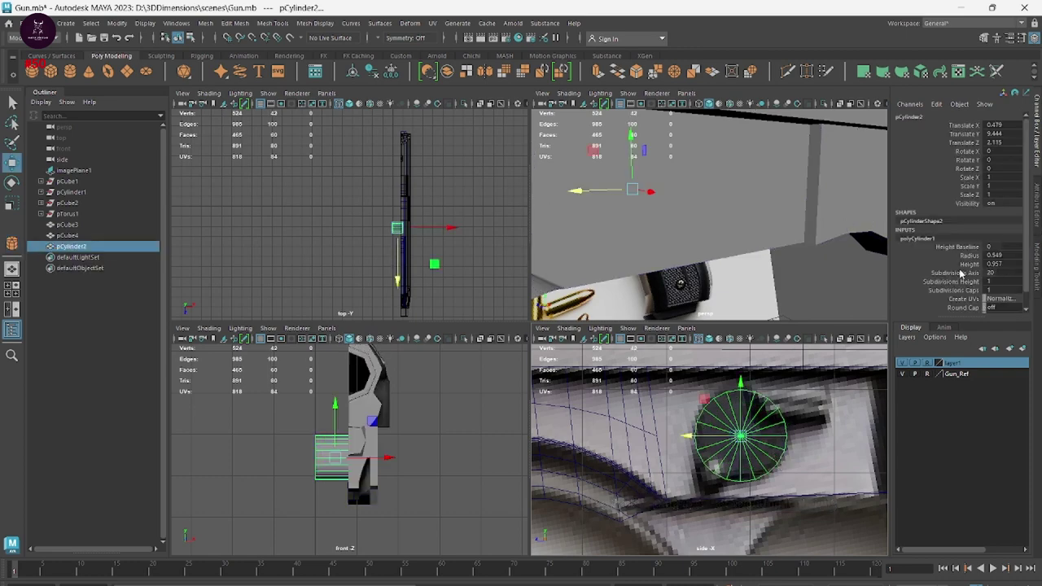
{"action": "left_click", "coordinate": [960, 274]}
{"action": "middle_click_drag", "start_coordinate": [766, 272], "coordinate": [701, 246]}
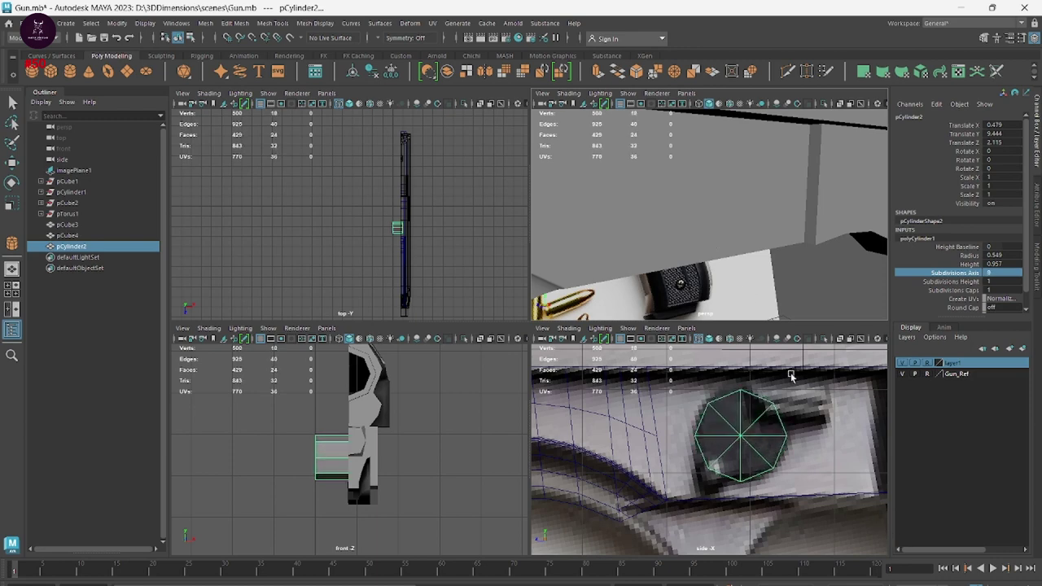
{"action": "key", "text": "f"}
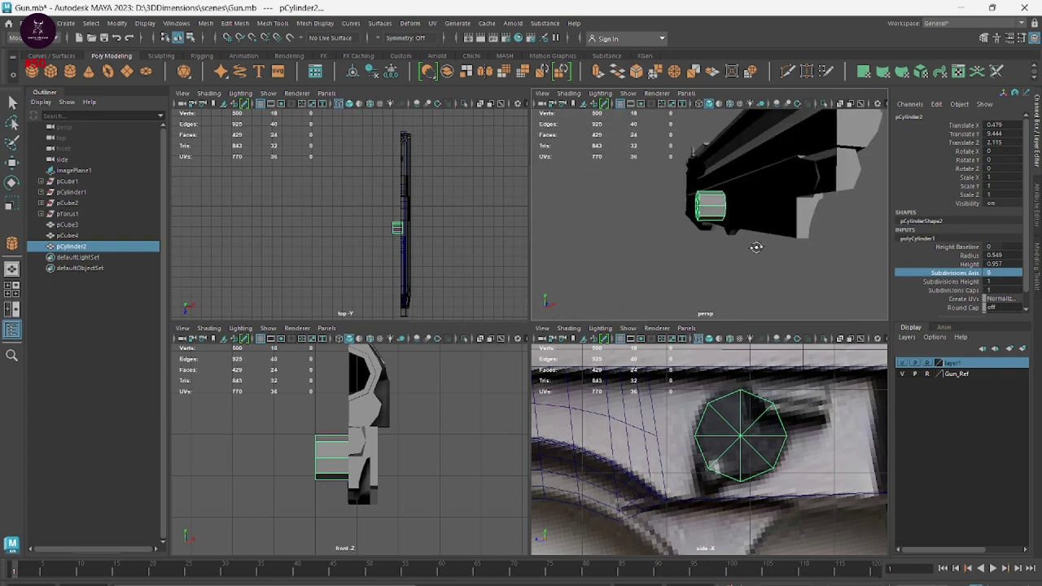
Cut an edge loop around the cylinder, delete one half, and move it to X 1.035
{"action": "right_click_drag", "start_coordinate": [713, 211], "coordinate": [643, 216], "text": "shift"}
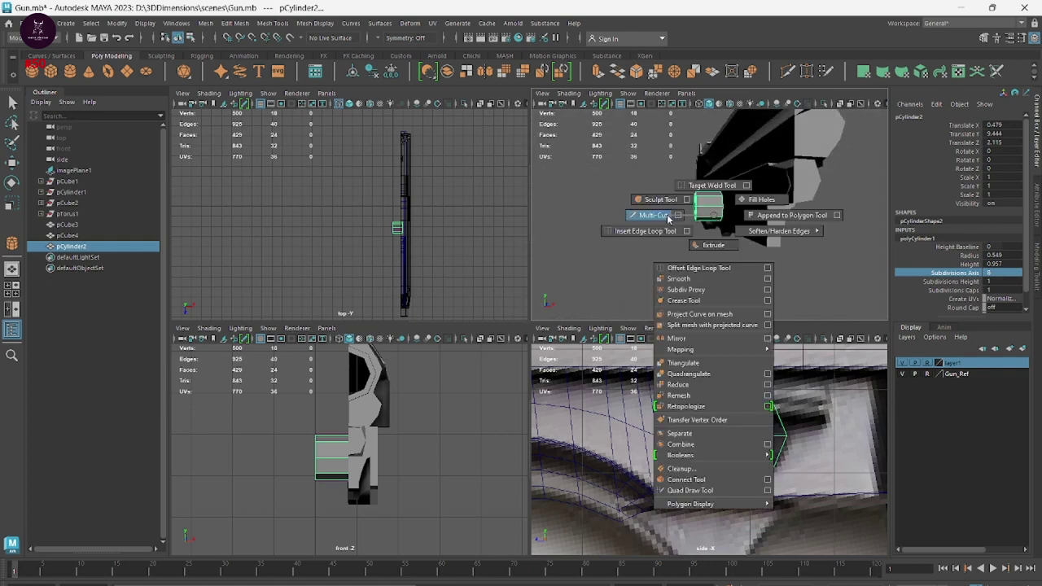
{"action": "left_click", "coordinate": [713, 217], "text": "ctrl"}
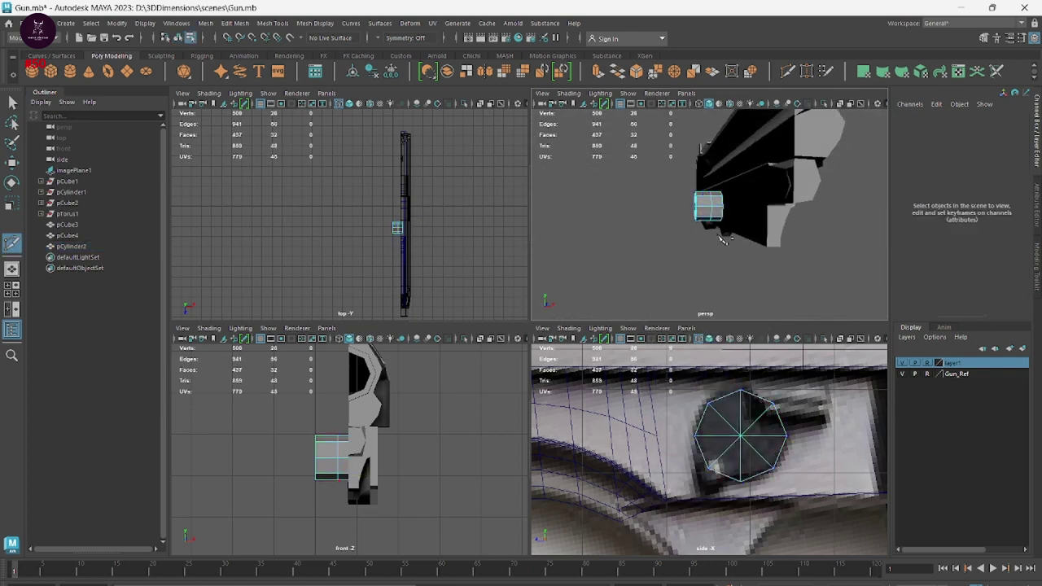
{"action": "left_click_drag", "start_coordinate": [720, 243], "coordinate": [714, 245], "text": "alt"}
{"action": "right_click_drag", "start_coordinate": [704, 212], "coordinate": [713, 241]}
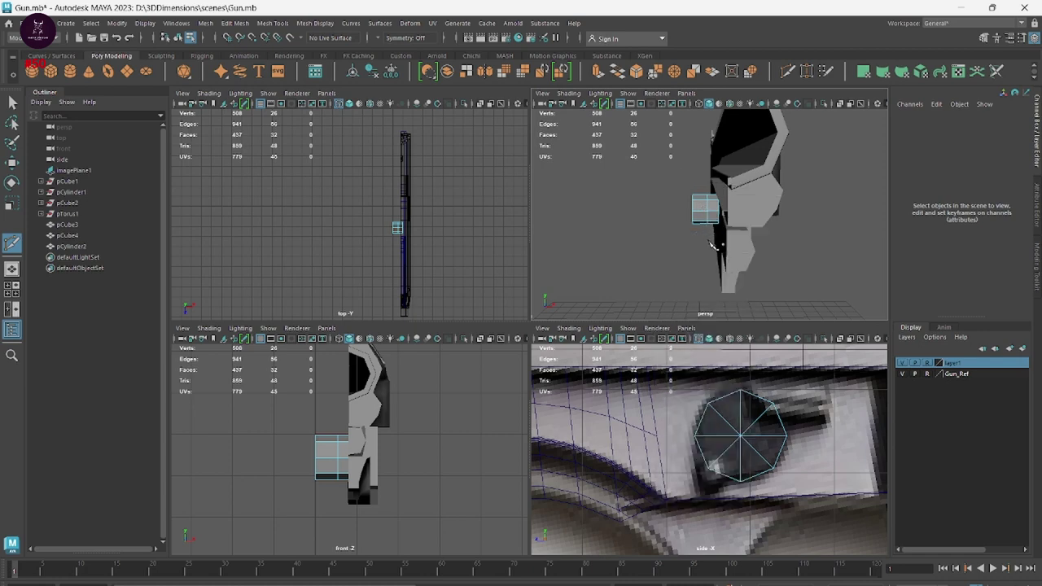
{"action": "key", "text": "w"}
{"action": "left_click_drag", "start_coordinate": [668, 155], "coordinate": [704, 242]}
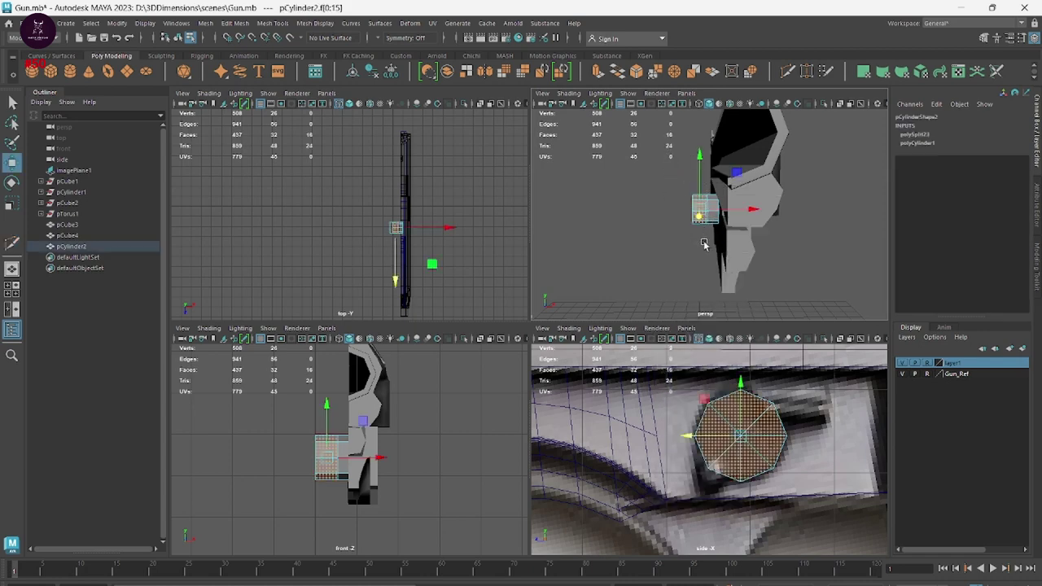
{"action": "key", "text": "Delete"}
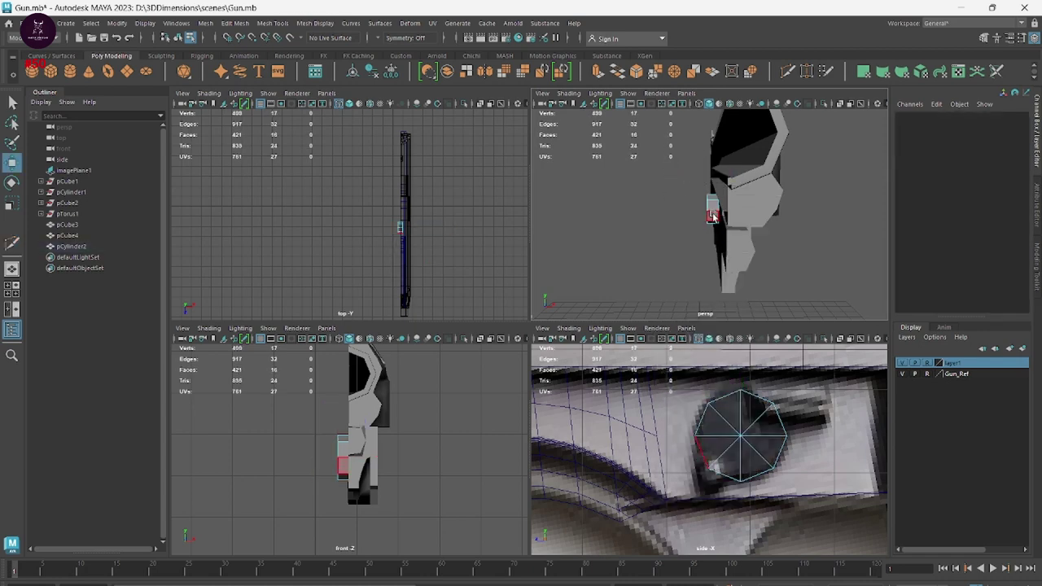
{"action": "right_click_drag", "start_coordinate": [707, 207], "coordinate": [723, 227]}
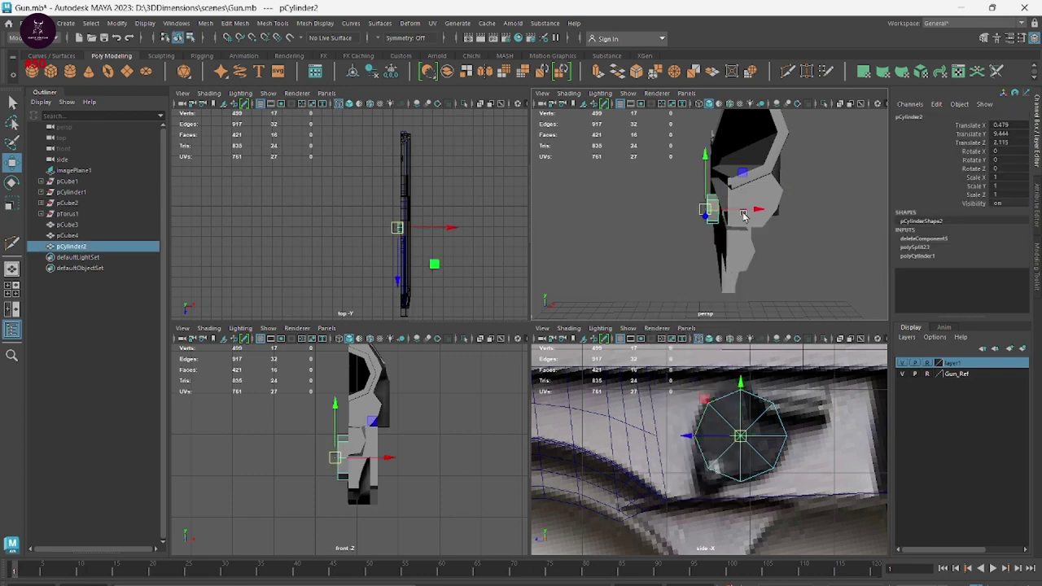
{"action": "mouse_move", "coordinate": [743, 215]}
{"action": "left_mouse_down"}
{"action": "mouse_move", "coordinate": [794, 215]}
{"action": "mouse_move", "coordinate": [844, 263]}
{"action": "mouse_move", "coordinate": [728, 228]}
{"action": "left_mouse_up"}
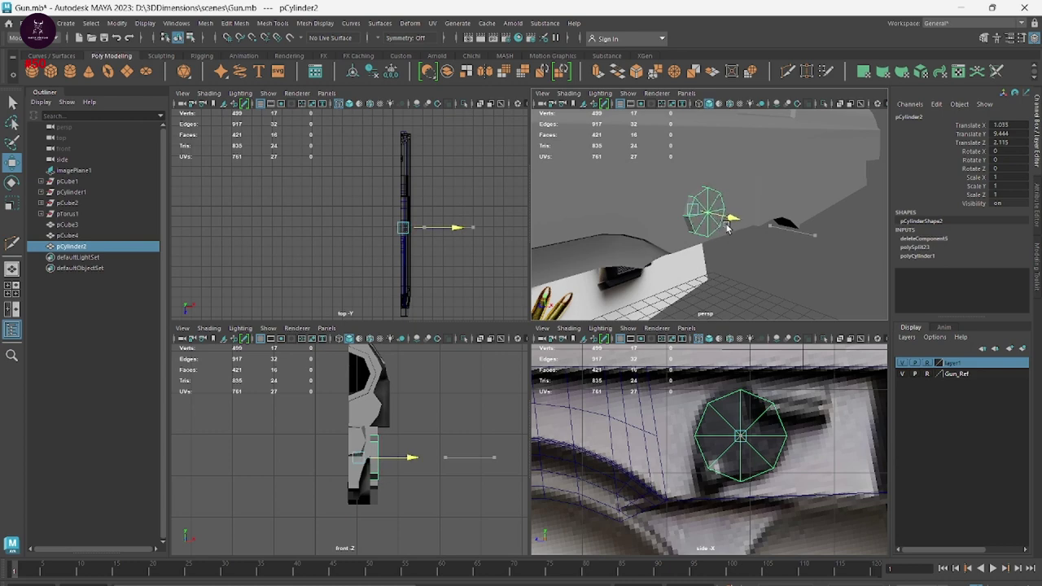
{"action": "left_click_drag", "start_coordinate": [730, 229], "coordinate": [798, 277]}
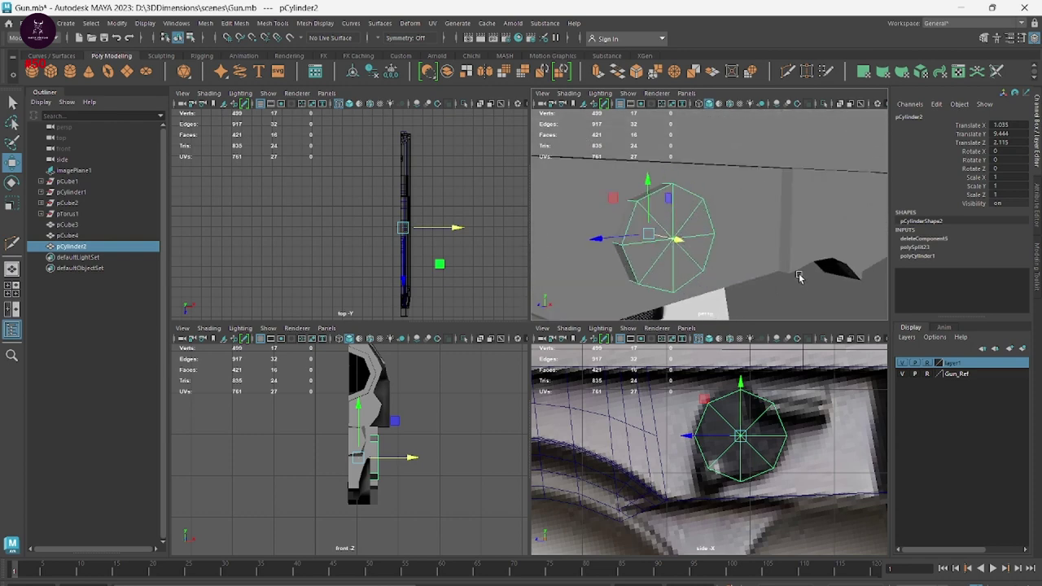
Draw a small cylinder near the pin's top and set it to eight sides
{"action": "left_click", "coordinate": [70, 72]}
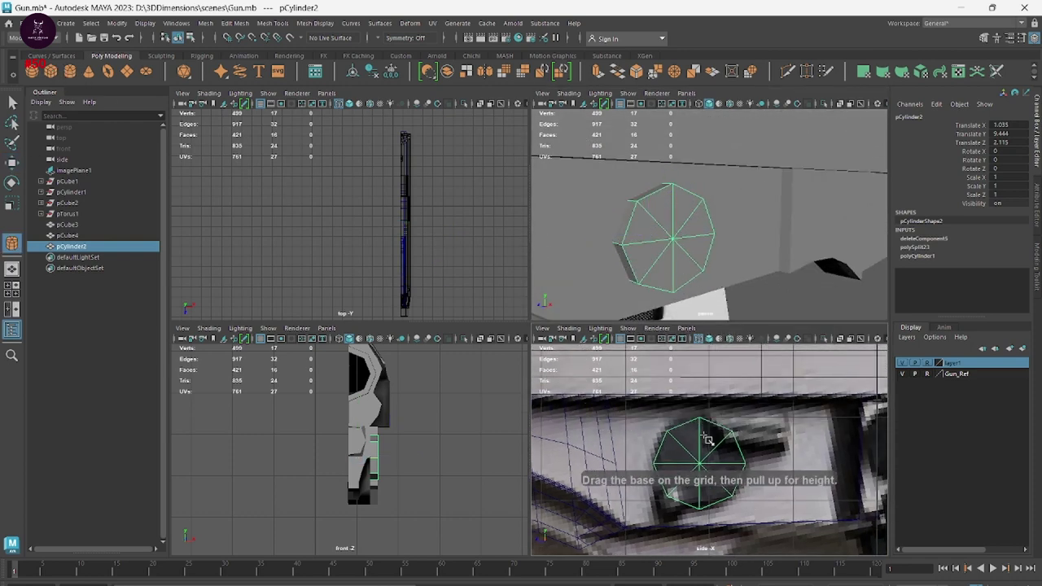
{"action": "left_click_drag", "start_coordinate": [722, 425], "coordinate": [727, 429]}
{"action": "key", "text": "w"}
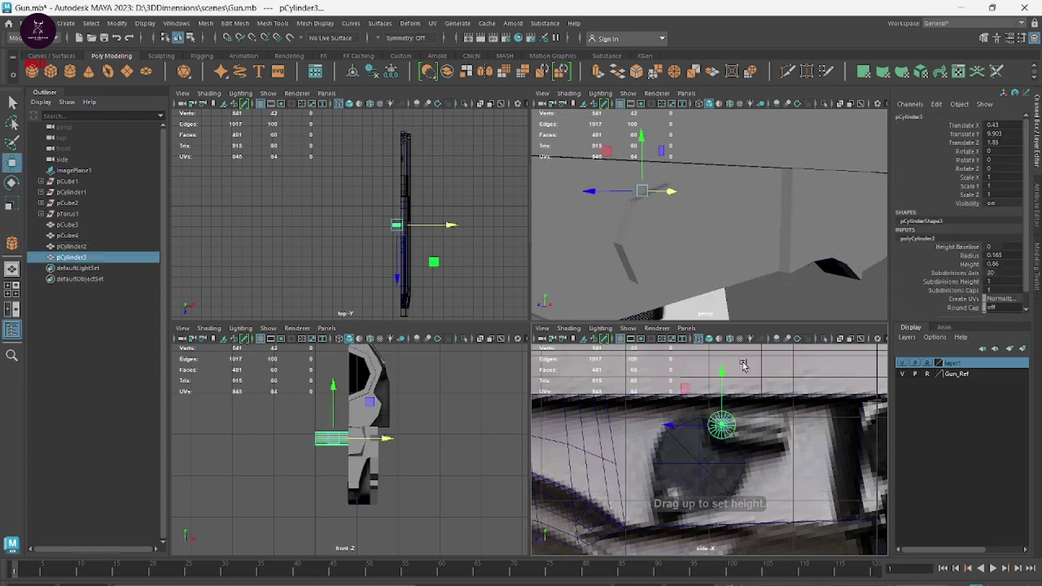
{"action": "left_click", "coordinate": [965, 273]}
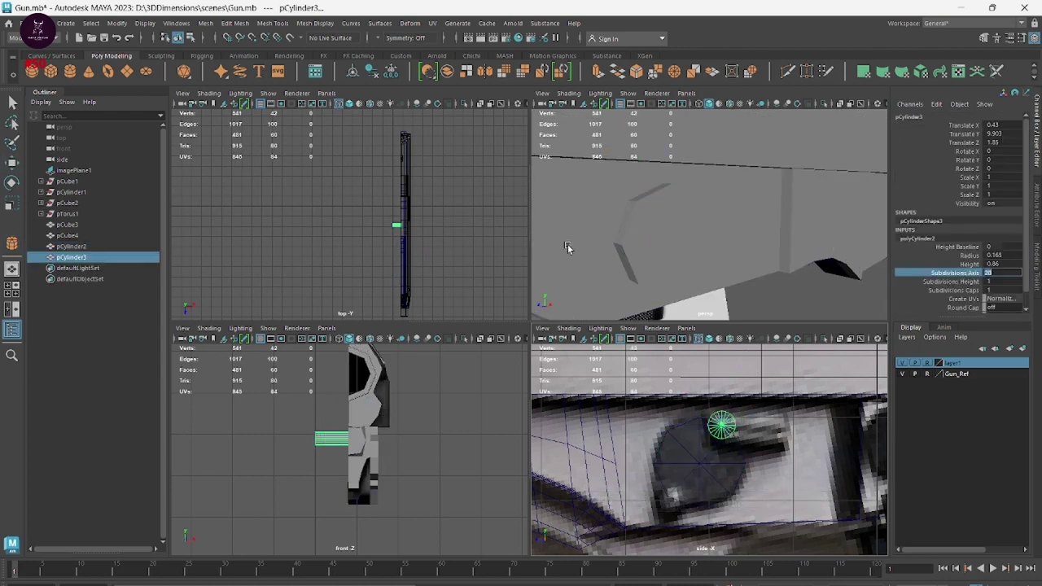
{"action": "middle_click_drag", "start_coordinate": [567, 248], "coordinate": [582, 246]}
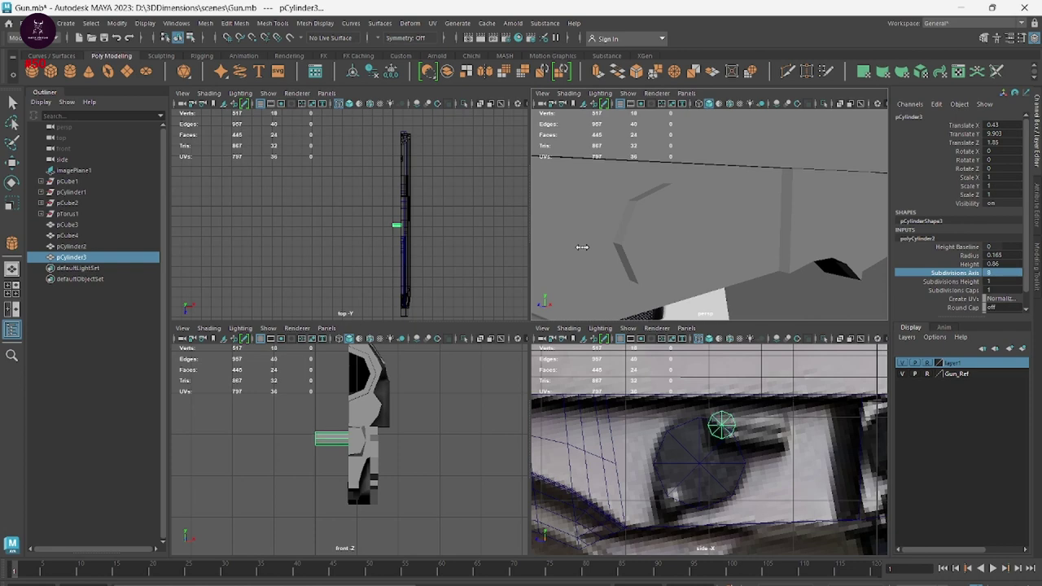
Move the small cylinder outward along X and rotate it 90° around Y
{"action": "scroll", "coordinate": [755, 269], "scroll_direction": "down", "scroll_amount": 3}
{"action": "key", "text": "w"}
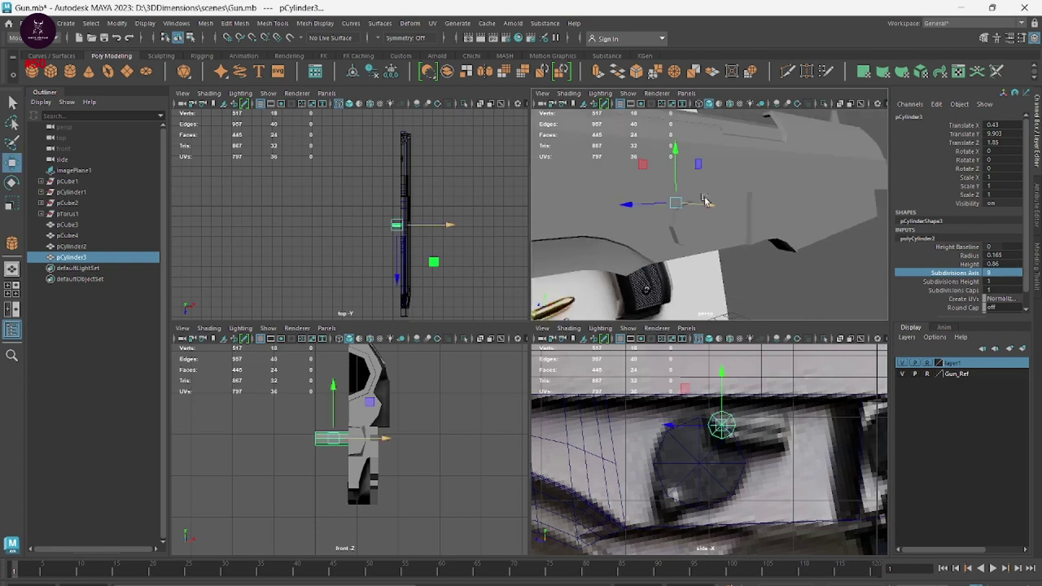
{"action": "left_click_drag", "start_coordinate": [704, 201], "coordinate": [781, 213]}
{"action": "mouse_move", "coordinate": [709, 233]}
{"action": "left_mouse_down", "text": "alt"}
{"action": "mouse_move", "coordinate": [776, 268]}
{"action": "mouse_move", "coordinate": [739, 250]}
{"action": "left_mouse_up", "text": "alt"}
{"action": "key", "text": "e"}
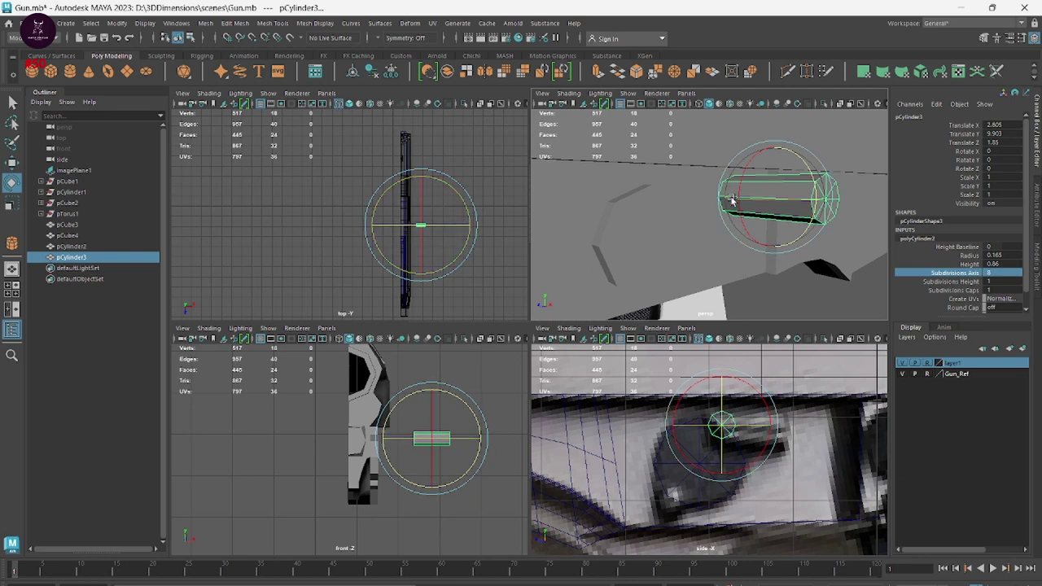
{"action": "left_click_drag", "start_coordinate": [757, 203], "coordinate": [826, 210]}
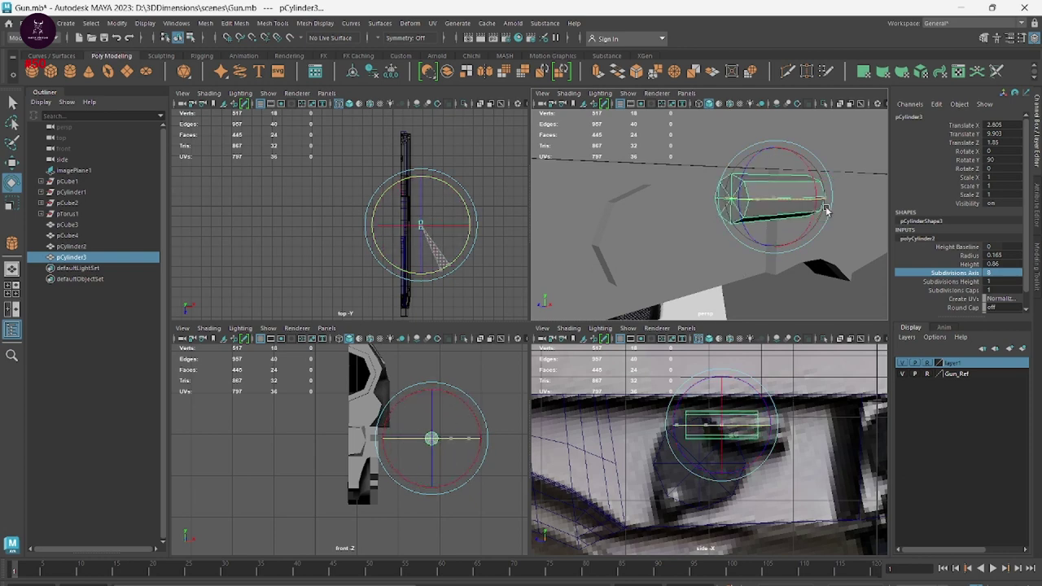
{"action": "mouse_move", "coordinate": [808, 244]}
{"action": "left_mouse_down", "text": "alt"}
{"action": "mouse_move", "coordinate": [818, 251]}
{"action": "mouse_move", "coordinate": [825, 237]}
{"action": "left_mouse_up", "text": "alt"}
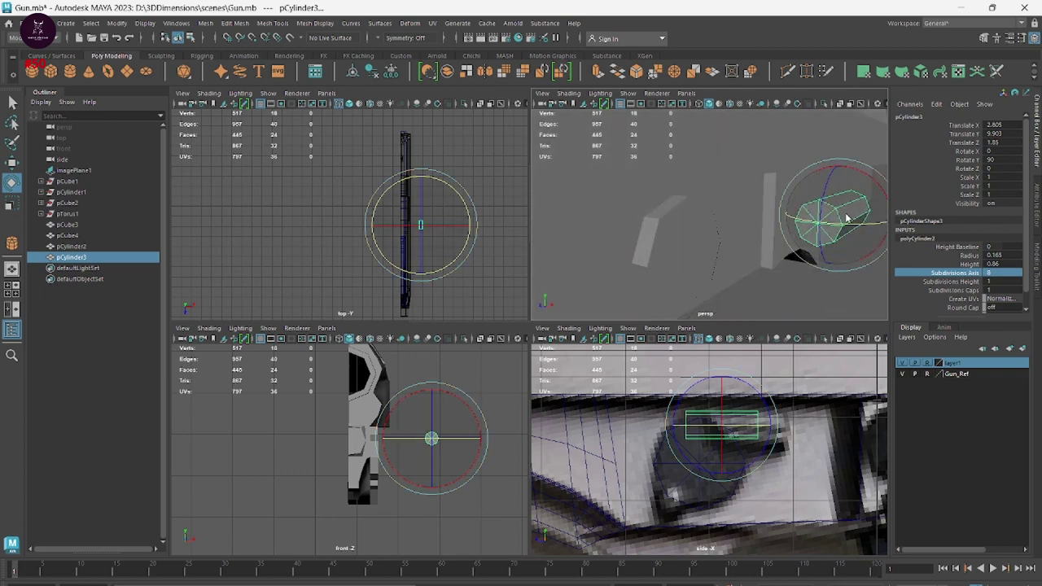
{"action": "right_click_drag", "start_coordinate": [826, 238], "coordinate": [830, 245]}
{"action": "left_click_drag", "start_coordinate": [831, 246], "coordinate": [820, 250], "text": "alt"}
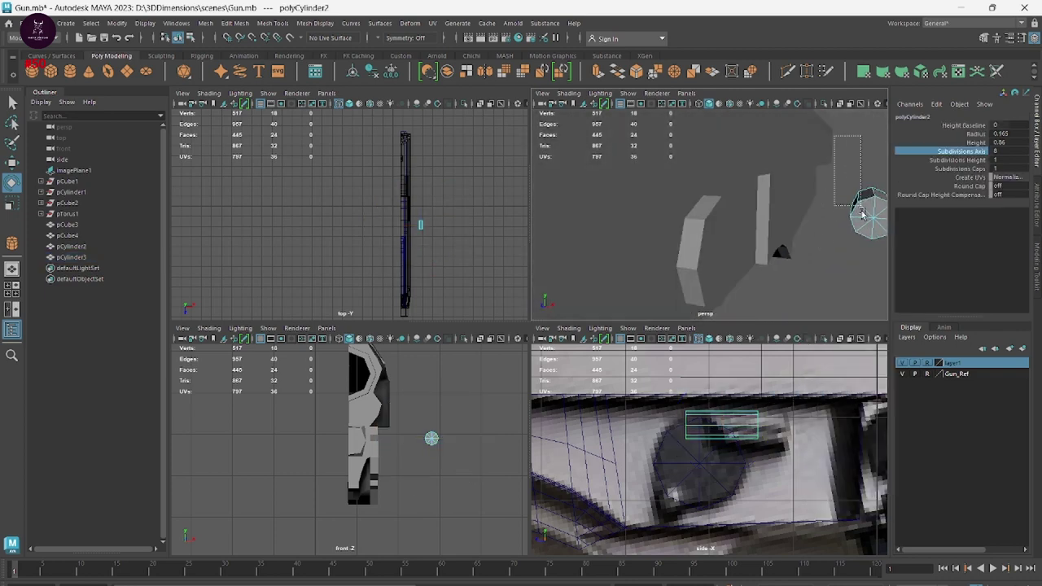
Delete half of its faces and place the half-cylinder at X 1.492 over the reference detail
{"action": "left_click_drag", "start_coordinate": [861, 213], "coordinate": [863, 252]}
{"action": "key", "text": "Delete"}
{"action": "key", "text": "w"}
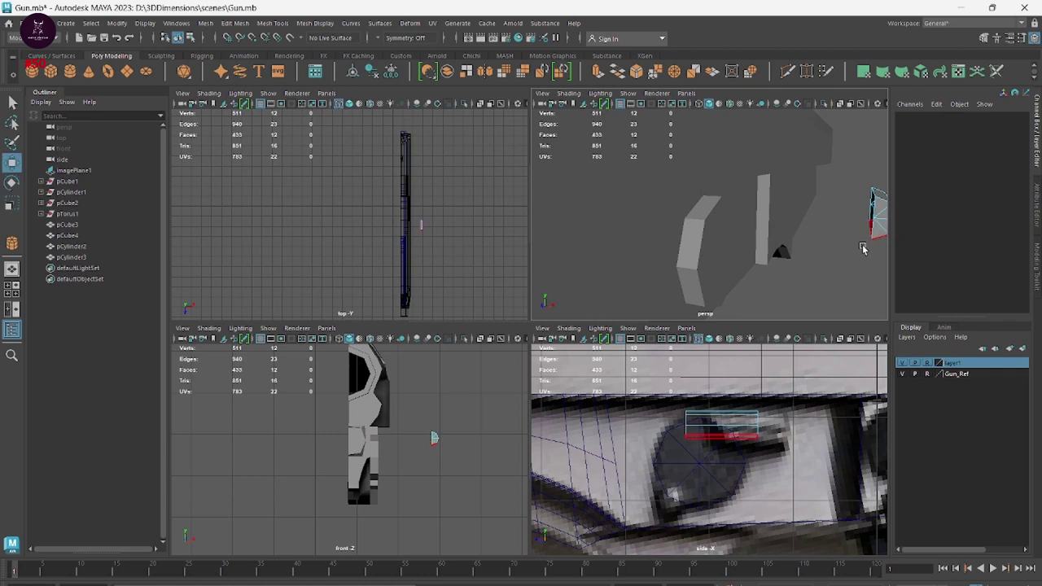
{"action": "left_click_drag", "start_coordinate": [851, 269], "coordinate": [805, 262], "text": "alt"}
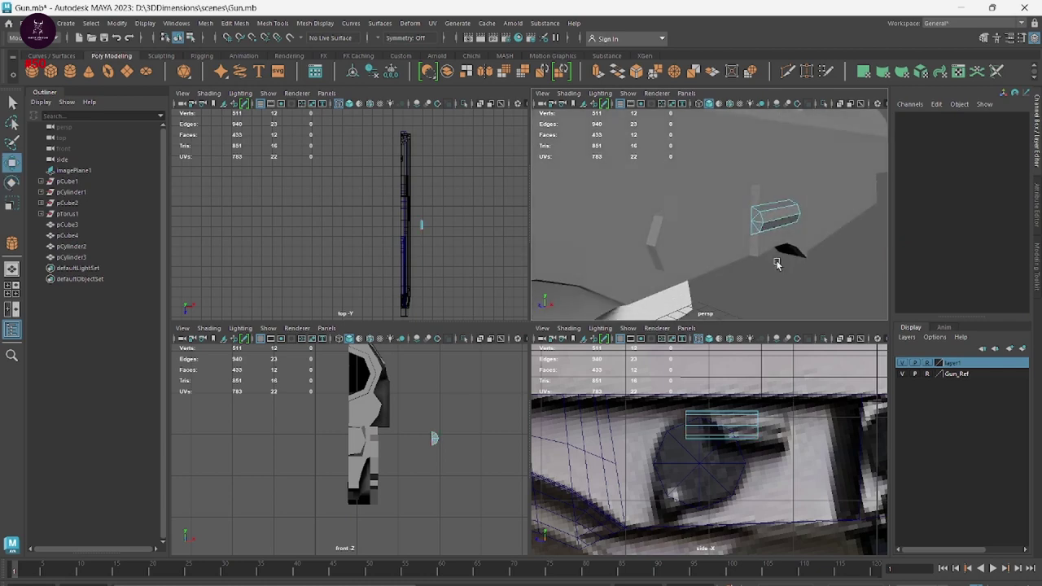
{"action": "right_click_drag", "start_coordinate": [776, 253], "coordinate": [787, 228]}
{"action": "mouse_move", "coordinate": [787, 229]}
{"action": "left_mouse_down"}
{"action": "mouse_move", "coordinate": [708, 228]}
{"action": "mouse_move", "coordinate": [645, 251]}
{"action": "mouse_move", "coordinate": [795, 231]}
{"action": "left_mouse_up"}
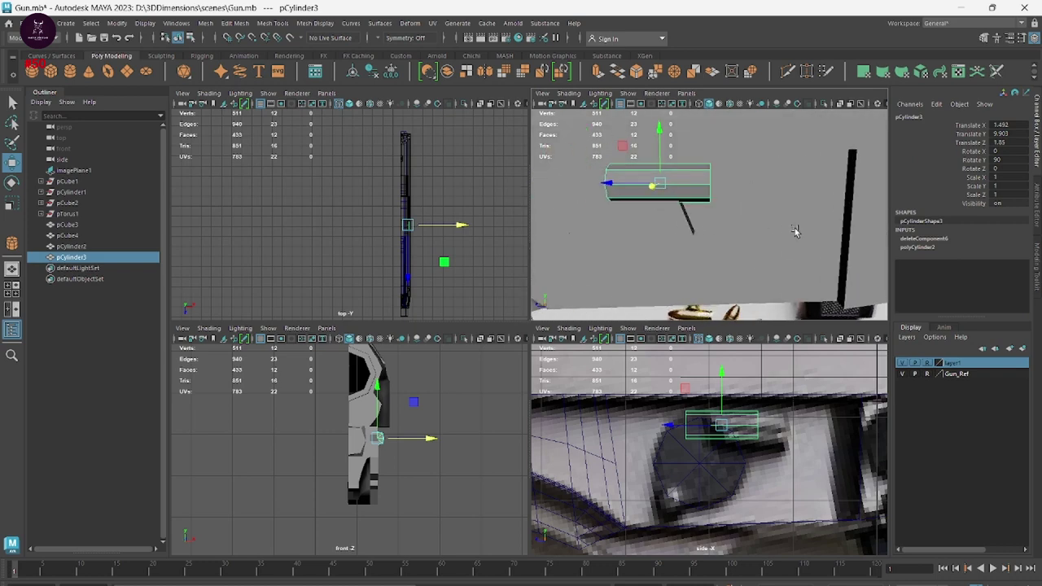
{"action": "left_click_drag", "start_coordinate": [722, 429], "coordinate": [754, 437]}
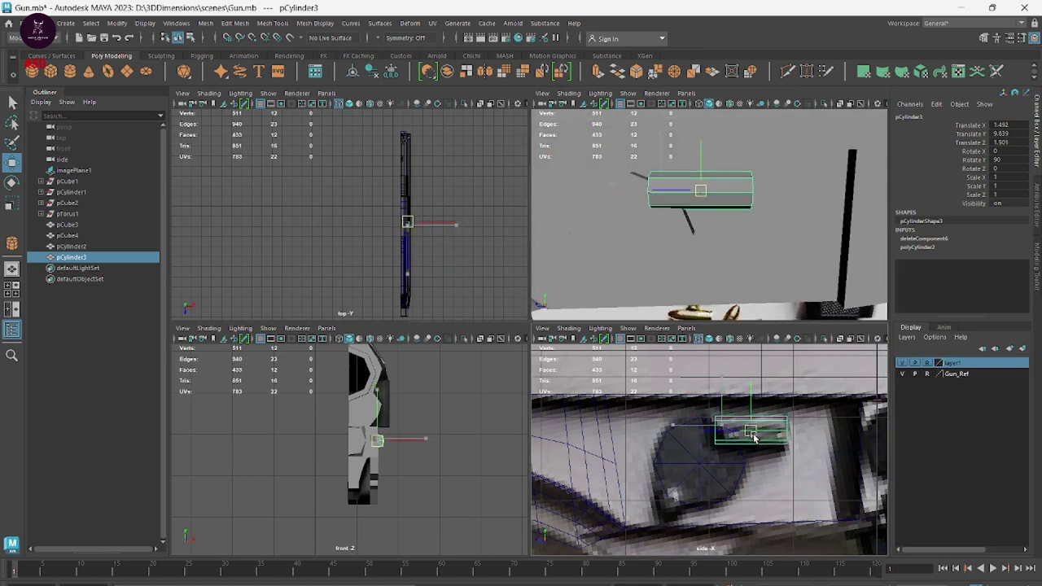
{"action": "scroll", "coordinate": [753, 438], "scroll_direction": "up", "scroll_amount": 3}
{"action": "right_click", "coordinate": [759, 415]}
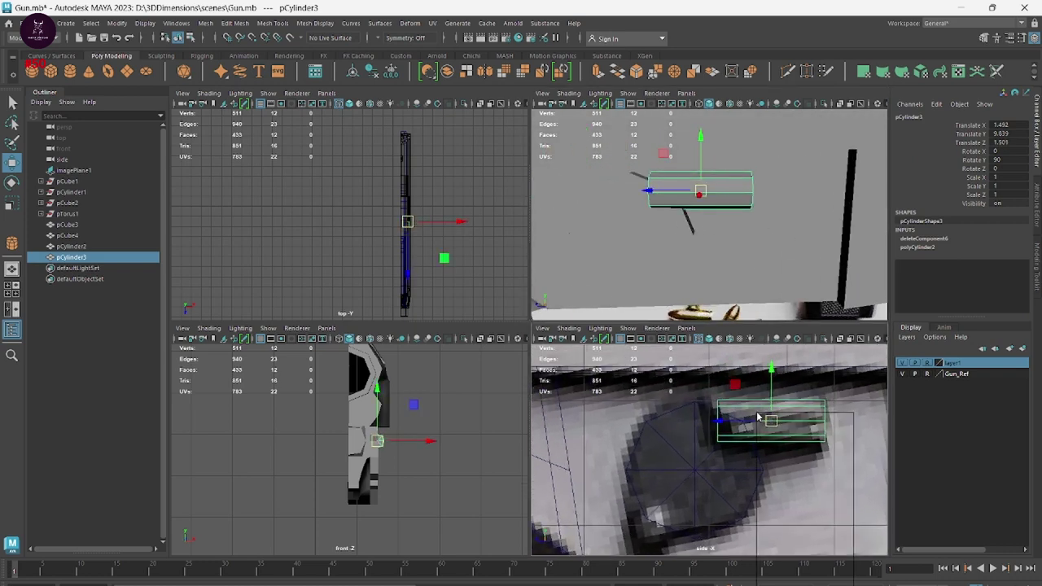
Stretch, tilt and taper the vertices at the half-cylinder's left end
{"action": "left_click", "coordinate": [715, 399]}
{"action": "right_click", "coordinate": [630, 365]}
{"action": "left_click", "coordinate": [692, 395]}
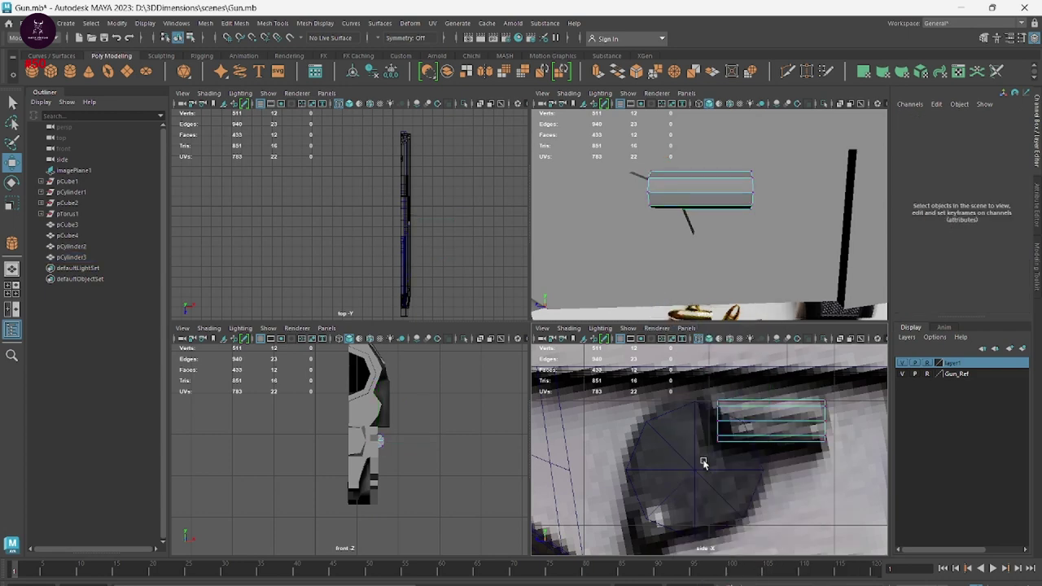
{"action": "left_click_drag", "start_coordinate": [757, 470], "coordinate": [755, 469]}
{"action": "left_click_drag", "start_coordinate": [720, 423], "coordinate": [705, 425]}
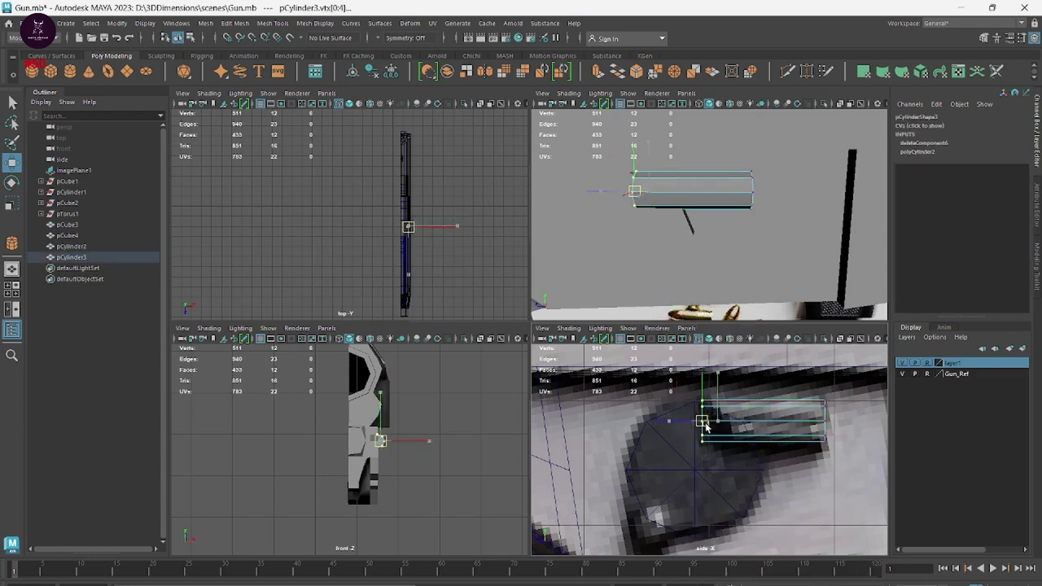
{"action": "key", "text": "e"}
{"action": "left_click_drag", "start_coordinate": [731, 462], "coordinate": [765, 442]}
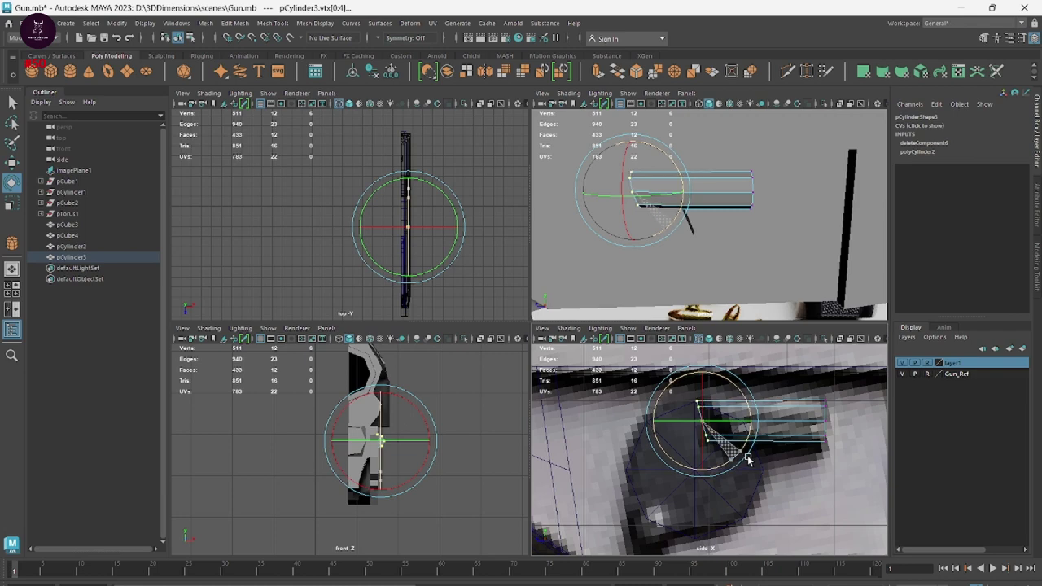
{"action": "key", "text": "w"}
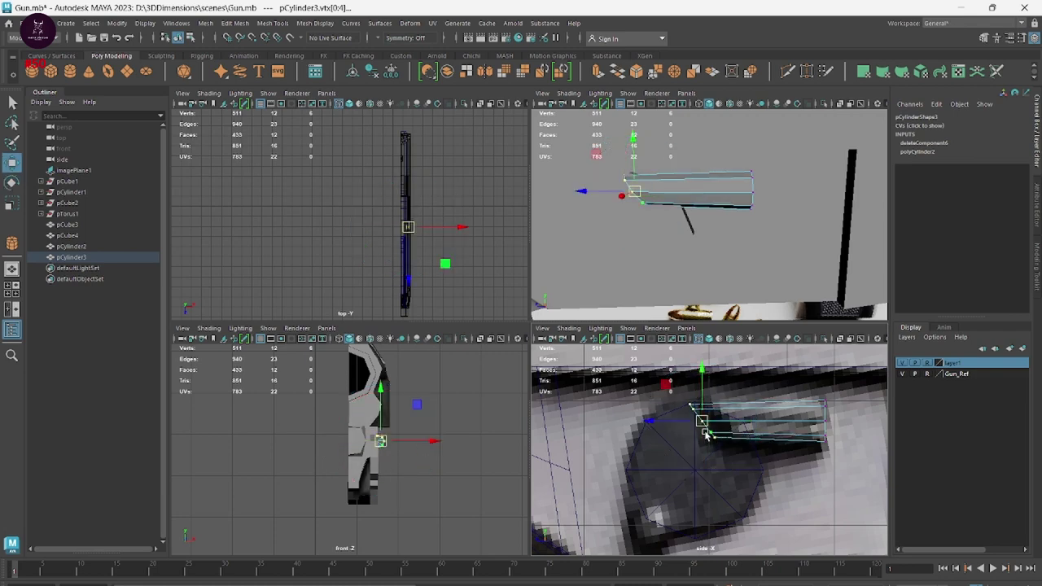
{"action": "key", "text": "r"}
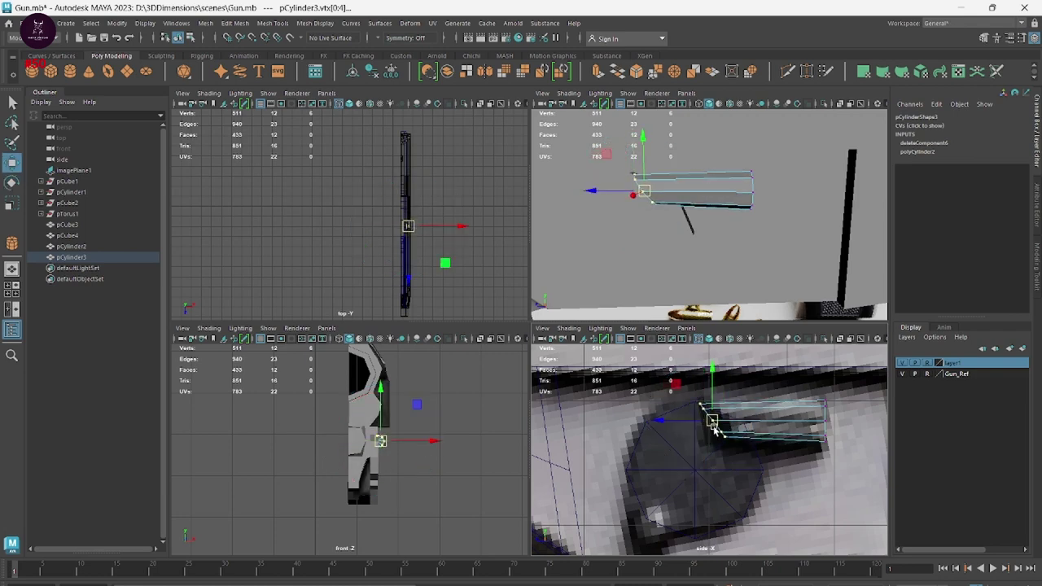
{"action": "left_click_drag", "start_coordinate": [710, 432], "coordinate": [716, 433]}
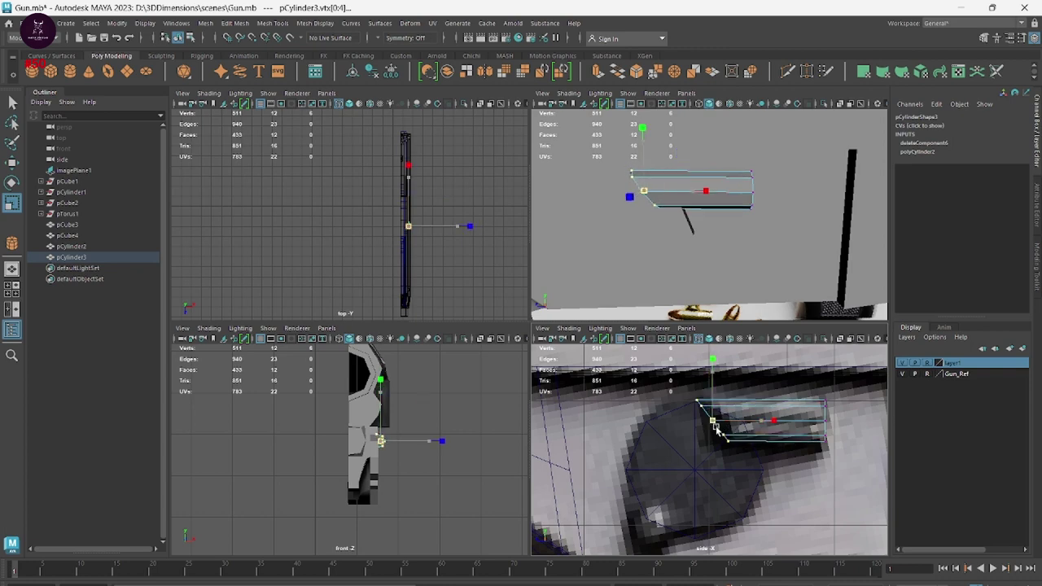
Select the right-end vertices, then nudge the whole half-cylinder slightly left along X
{"action": "left_click_drag", "start_coordinate": [847, 466], "coordinate": [846, 464]}
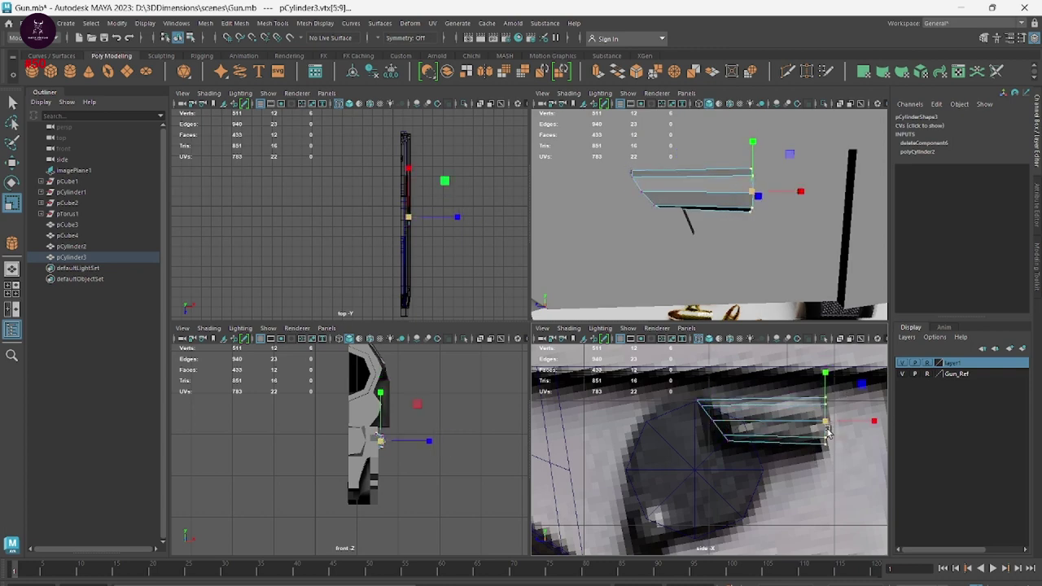
{"action": "left_click_drag", "start_coordinate": [817, 284], "coordinate": [812, 237], "text": "alt"}
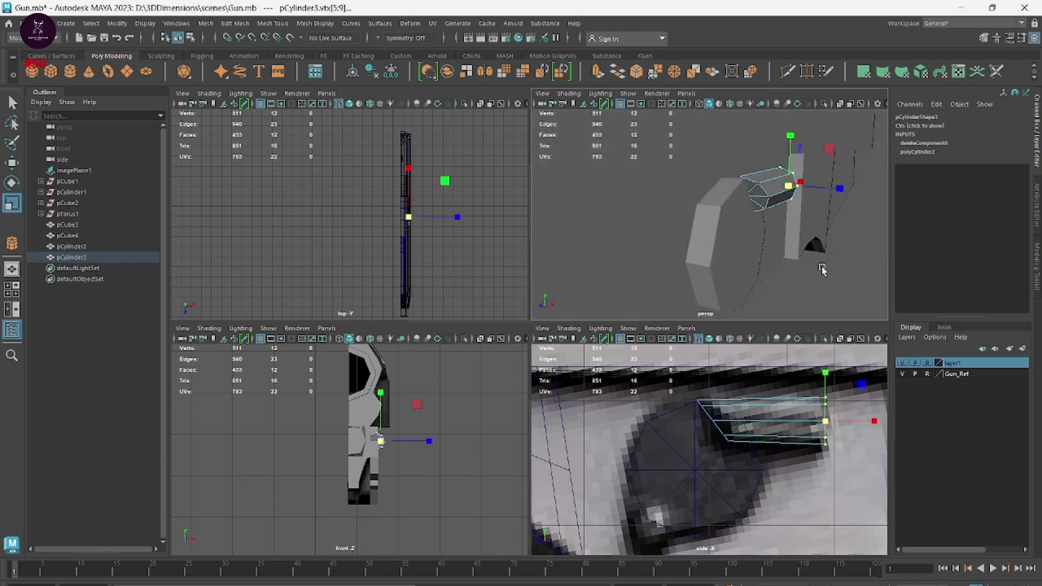
{"action": "right_click_drag", "start_coordinate": [804, 181], "coordinate": [846, 162]}
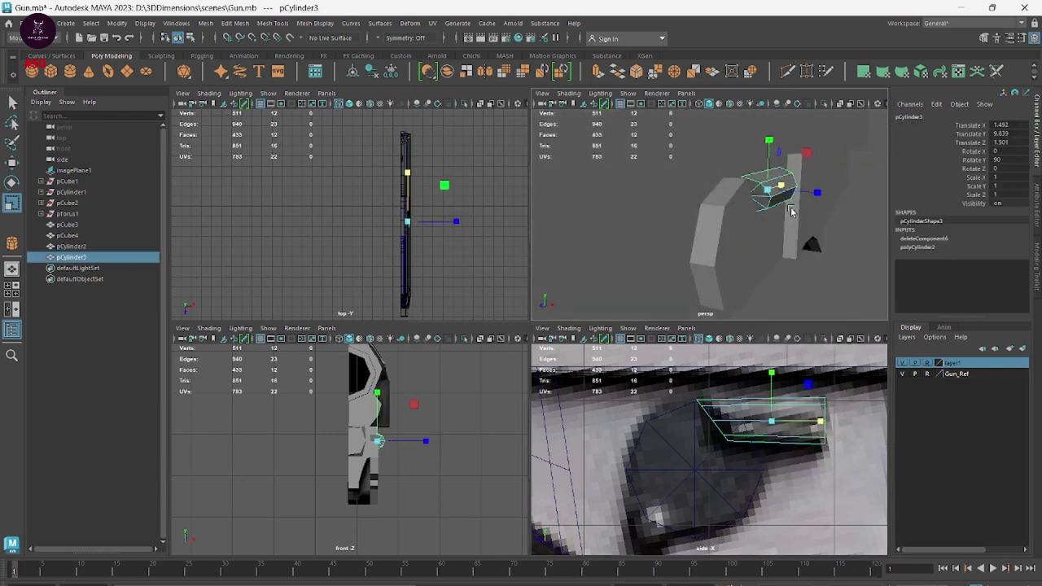
{"action": "key", "text": "w"}
{"action": "mouse_move", "coordinate": [804, 196]}
{"action": "left_mouse_down"}
{"action": "mouse_move", "coordinate": [751, 184]}
{"action": "mouse_move", "coordinate": [743, 198]}
{"action": "mouse_move", "coordinate": [750, 173]}
{"action": "mouse_move", "coordinate": [738, 283]}
{"action": "left_mouse_up"}
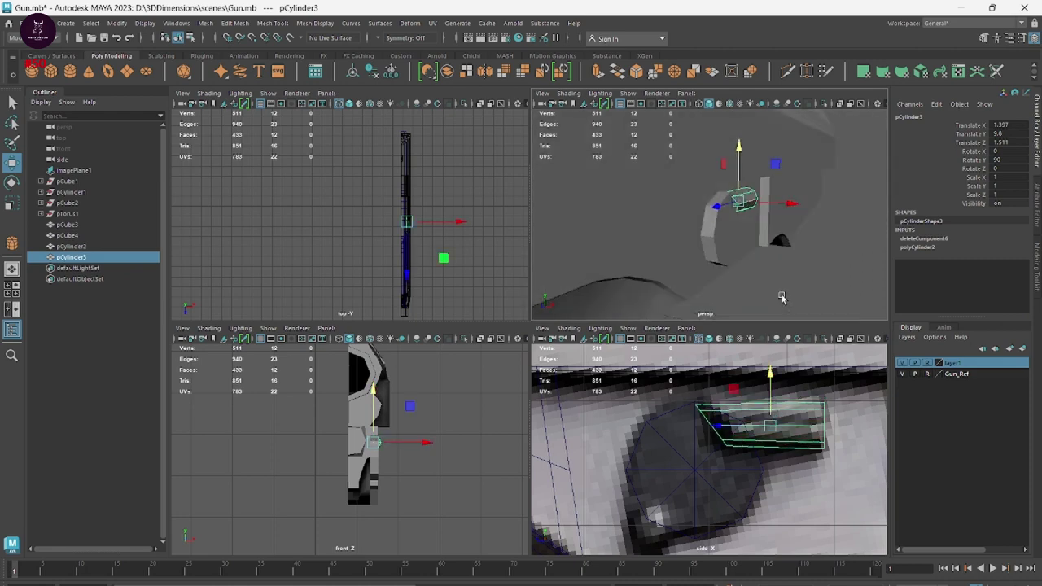
{"action": "middle_click_drag", "start_coordinate": [679, 515], "coordinate": [741, 409], "text": "alt"}
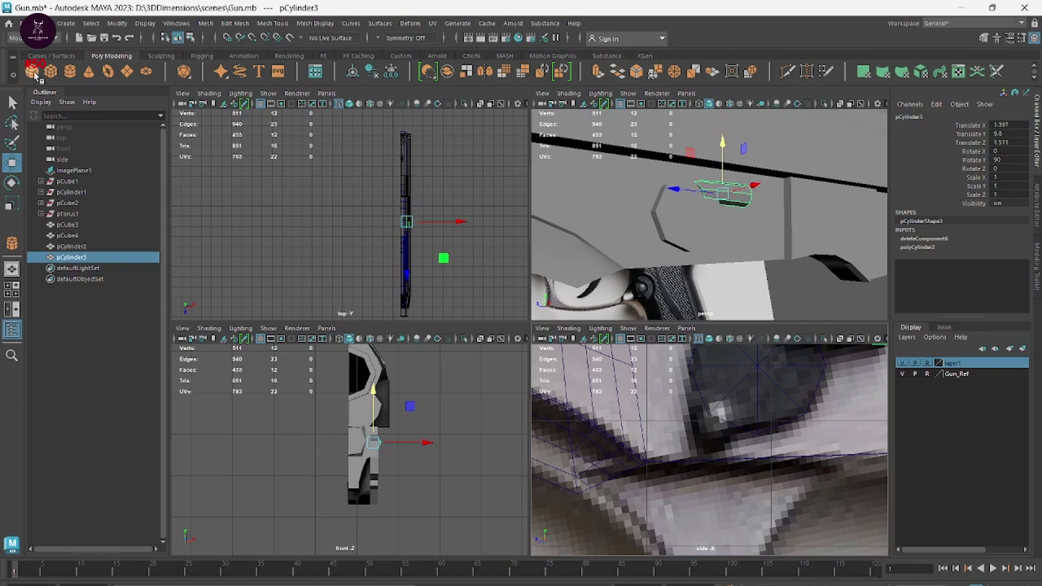
{"action": "left_click", "coordinate": [34, 72]}
Create a sphere in the side view with 8 axis and 8 height subdivisions
{"action": "left_click_drag", "start_coordinate": [718, 423], "coordinate": [739, 435]}
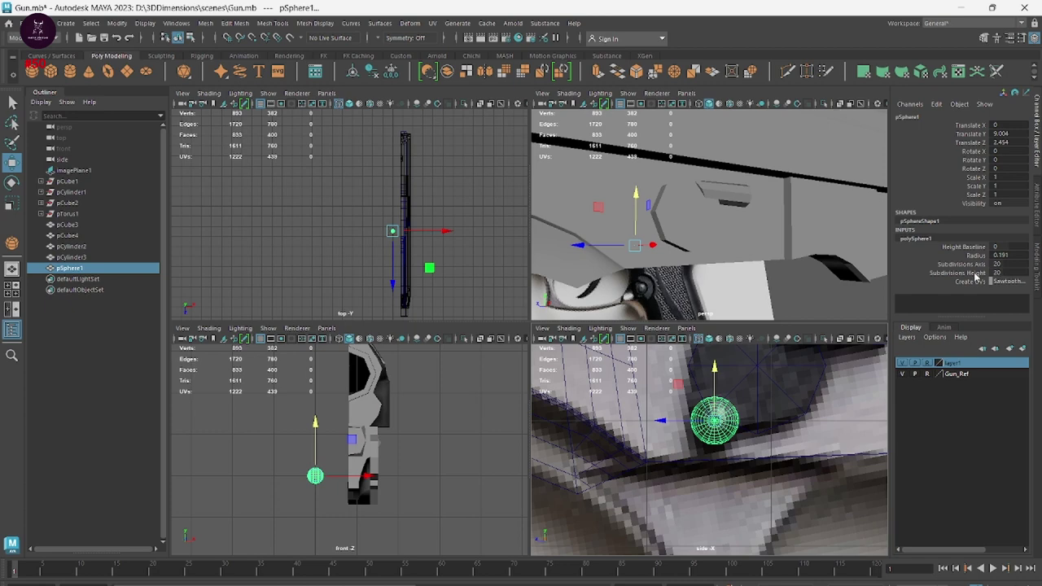
{"action": "left_click_drag", "start_coordinate": [976, 275], "coordinate": [1023, 263]}
{"action": "middle_click_drag", "start_coordinate": [718, 249], "coordinate": [648, 248]}
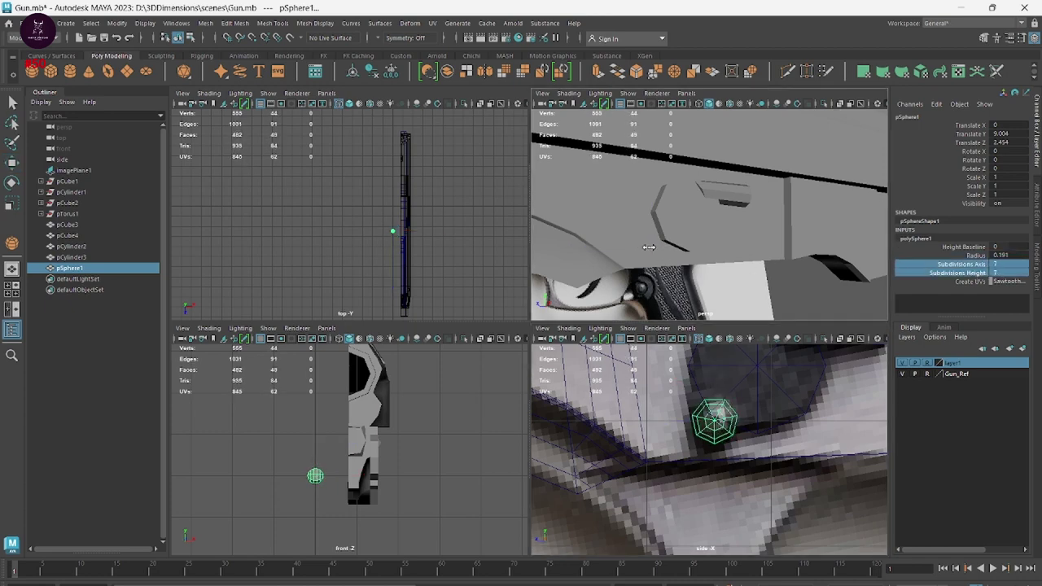
{"action": "double_click", "coordinate": [1000, 264]}
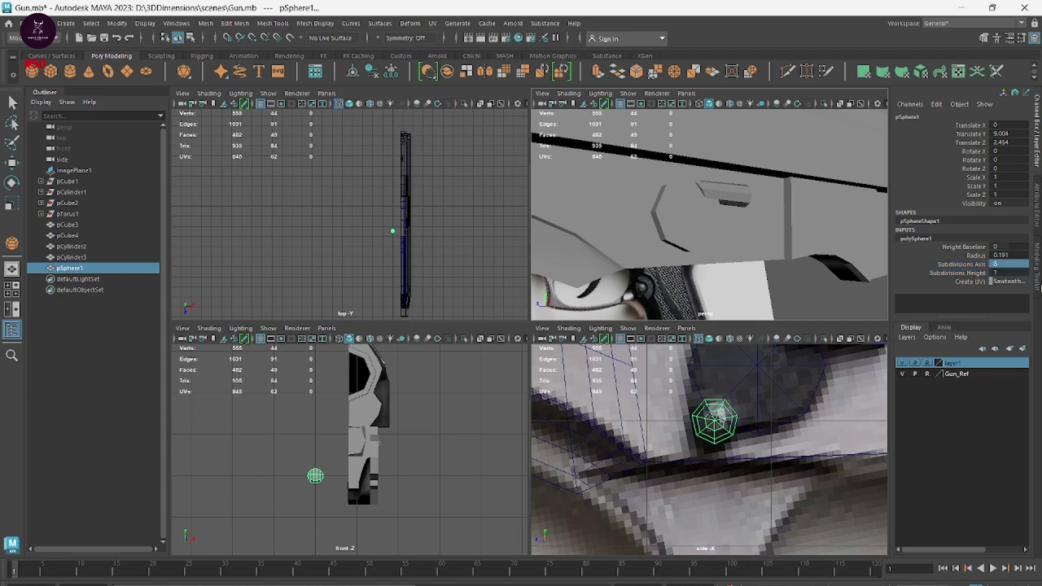
{"action": "key", "text": "Return"}
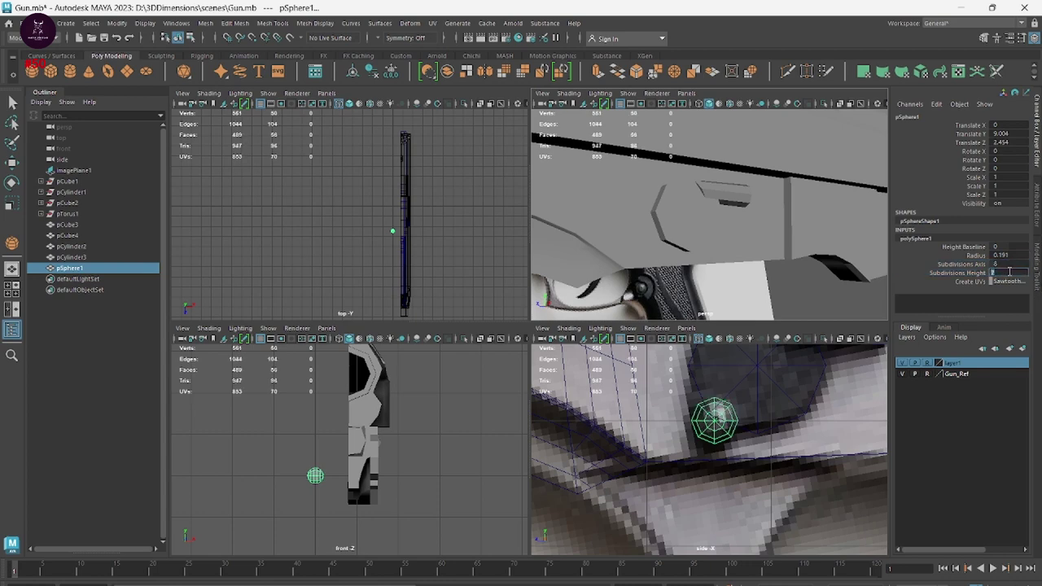
{"action": "type", "text": "8"}
{"action": "key", "text": "Return"}
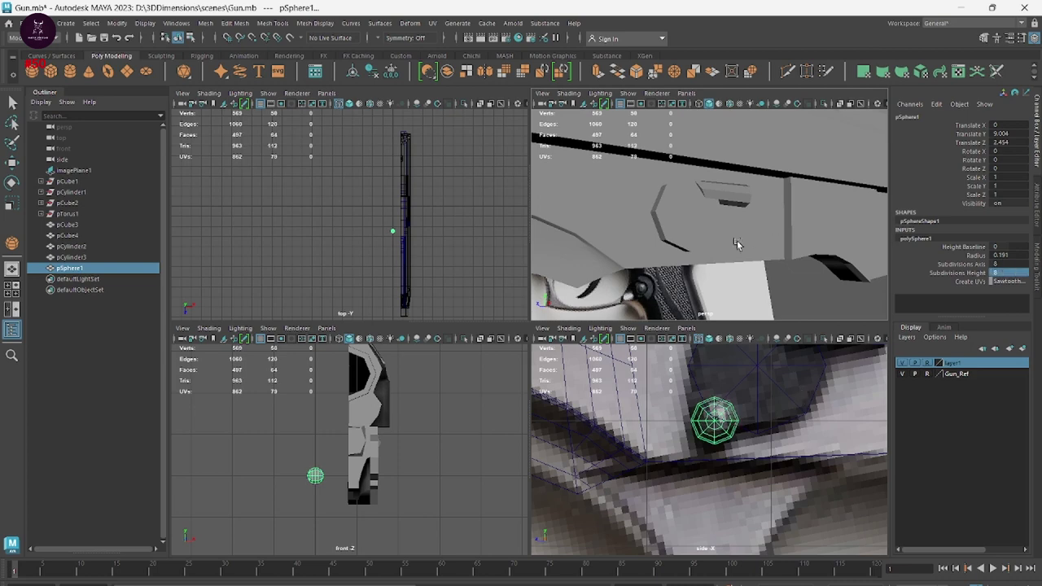
Scale the sphere down to about 0.593 and move it along X to 2.589
{"action": "key", "text": "w"}
{"action": "mouse_move", "coordinate": [717, 271]}
{"action": "left_mouse_down", "text": "alt"}
{"action": "mouse_move", "coordinate": [663, 249]}
{"action": "mouse_move", "coordinate": [720, 230]}
{"action": "mouse_move", "coordinate": [755, 247]}
{"action": "left_mouse_up", "text": "alt"}
{"action": "scroll", "coordinate": [719, 230], "scroll_direction": "up", "scroll_amount": 3}
{"action": "key", "text": "r"}
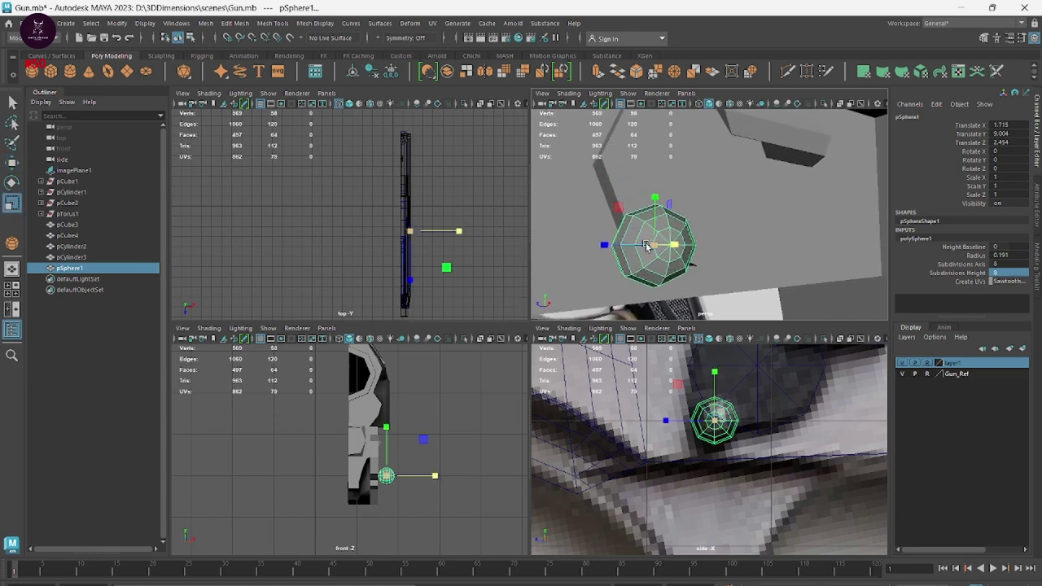
{"action": "left_click_drag", "start_coordinate": [661, 253], "coordinate": [619, 244]}
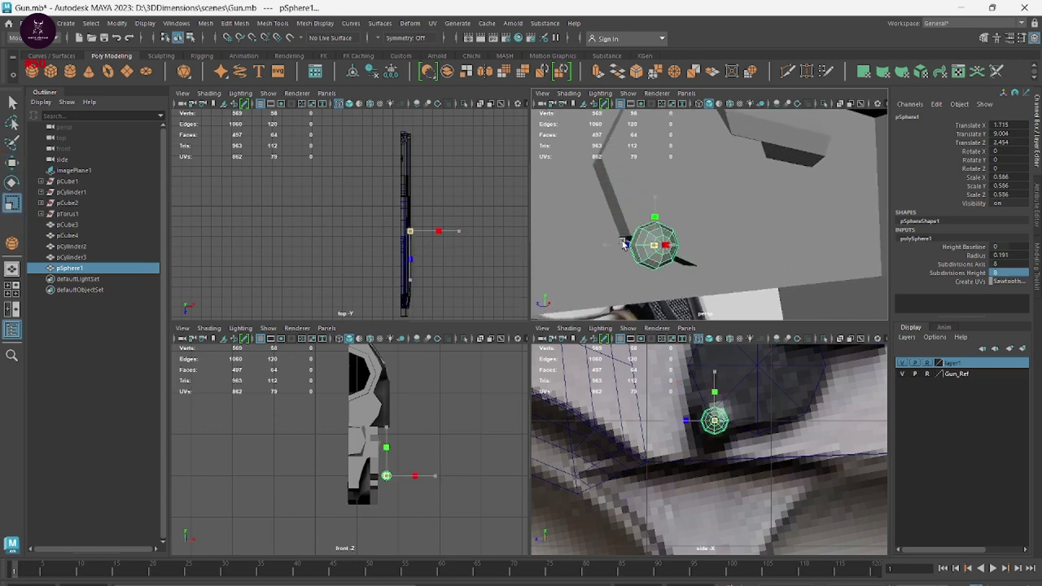
{"action": "key", "text": "w"}
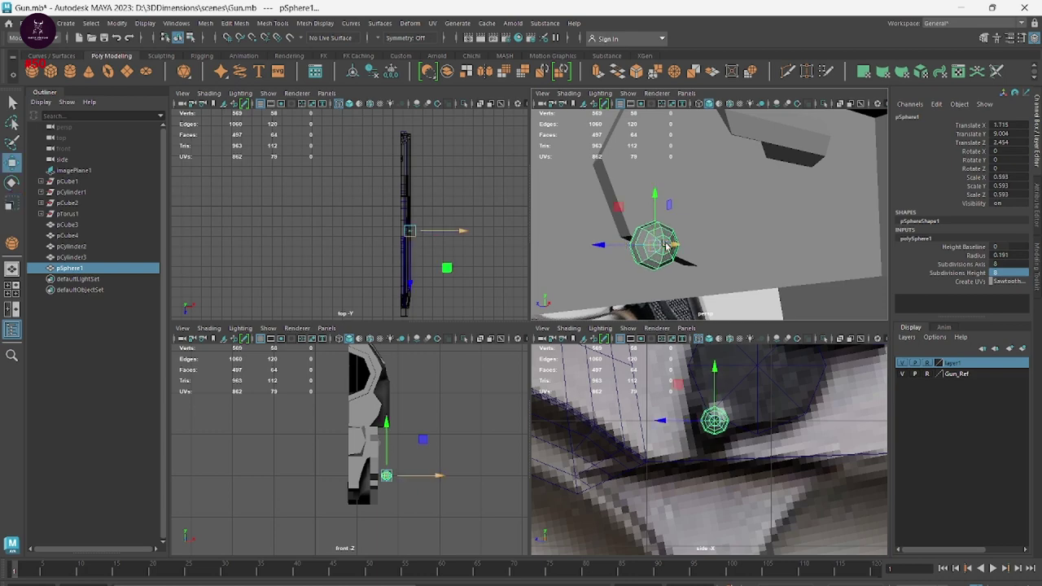
{"action": "mouse_move", "coordinate": [663, 245]}
{"action": "left_mouse_down"}
{"action": "mouse_move", "coordinate": [765, 277]}
{"action": "mouse_move", "coordinate": [847, 240]}
{"action": "left_mouse_up"}
Delete the left half of the sphere's faces and slide the half-sphere to X 1.488
{"action": "right_click", "coordinate": [854, 237]}
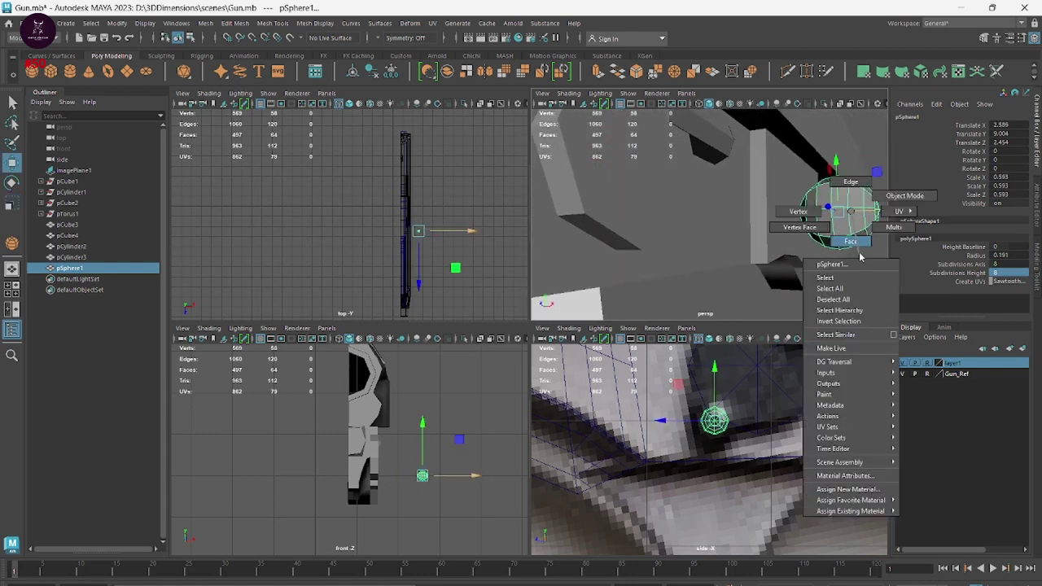
{"action": "left_click", "coordinate": [903, 195]}
{"action": "mouse_move", "coordinate": [903, 196]}
{"action": "left_mouse_down", "text": "alt"}
{"action": "mouse_move", "coordinate": [831, 253]}
{"action": "mouse_move", "coordinate": [778, 186]}
{"action": "mouse_move", "coordinate": [816, 301]}
{"action": "mouse_move", "coordinate": [823, 293]}
{"action": "left_mouse_up", "text": "alt"}
{"action": "key", "text": "Delete"}
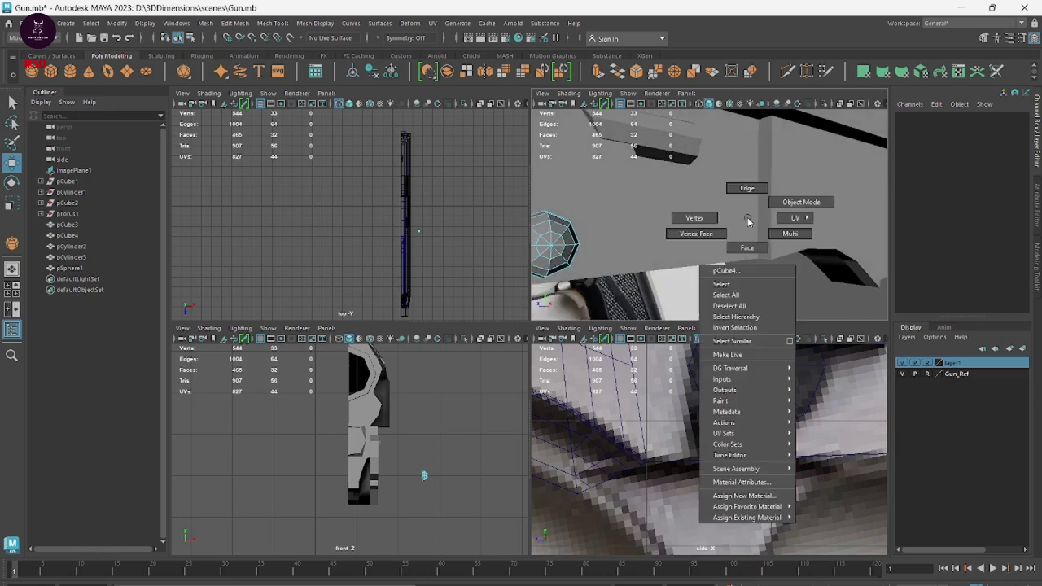
{"action": "right_click_drag", "start_coordinate": [749, 214], "coordinate": [803, 203]}
{"action": "left_click_drag", "start_coordinate": [538, 253], "coordinate": [761, 257], "text": "alt"}
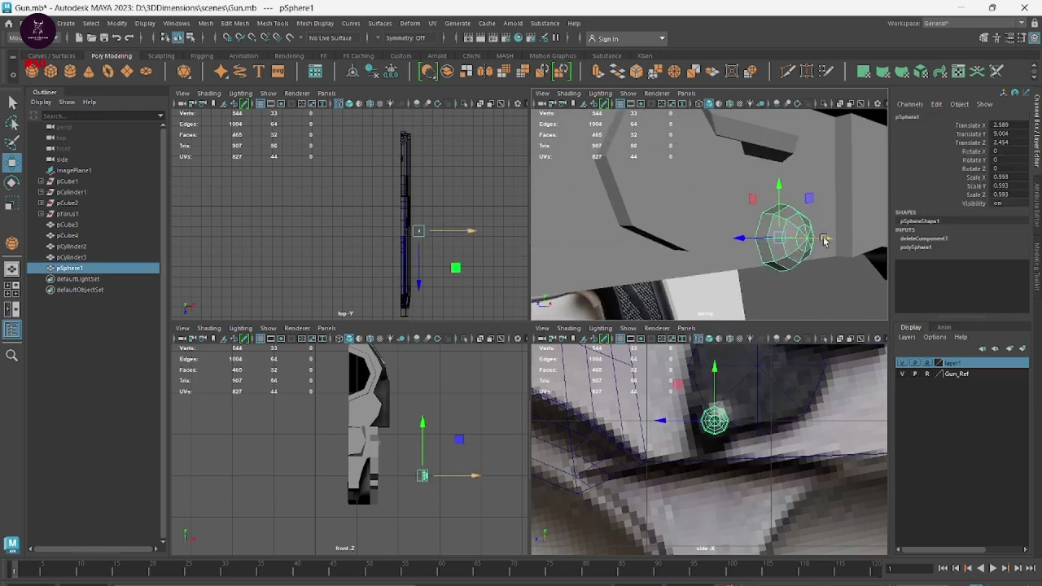
{"action": "middle_click_drag", "start_coordinate": [825, 240], "coordinate": [651, 224]}
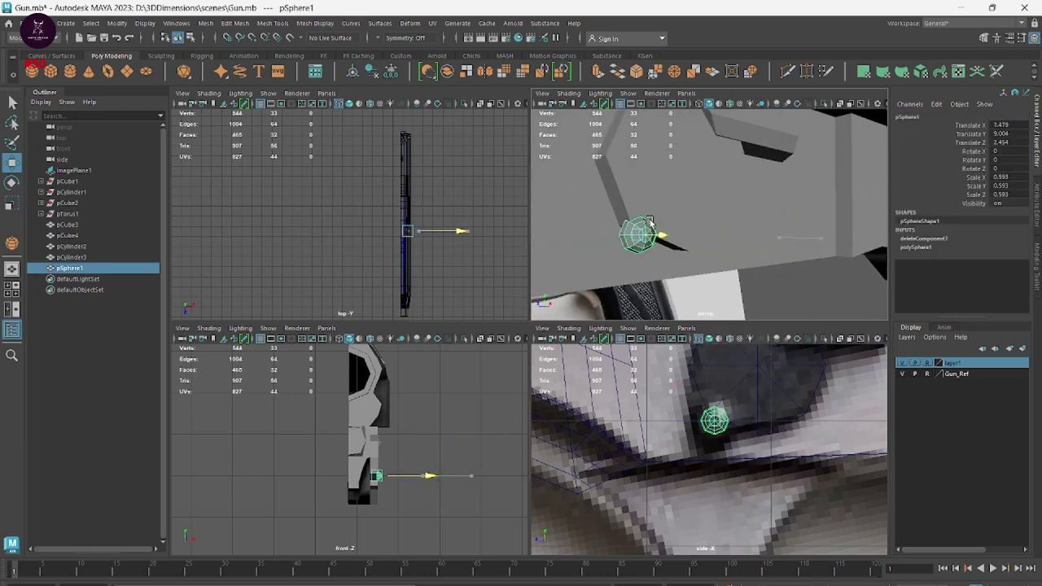
{"action": "mouse_move", "coordinate": [650, 220]}
{"action": "middle_mouse_down"}
{"action": "mouse_move", "coordinate": [658, 223]}
{"action": "mouse_move", "coordinate": [646, 225]}
{"action": "middle_mouse_up"}
{"action": "left_click_drag", "start_coordinate": [647, 228], "coordinate": [679, 260], "text": "alt"}
{"action": "scroll", "coordinate": [679, 260], "scroll_direction": "up", "scroll_amount": 3}
Extrude an edge of the half-sphere outward, then select the reference image plane
{"action": "right_click_drag", "start_coordinate": [720, 237], "coordinate": [712, 214]}
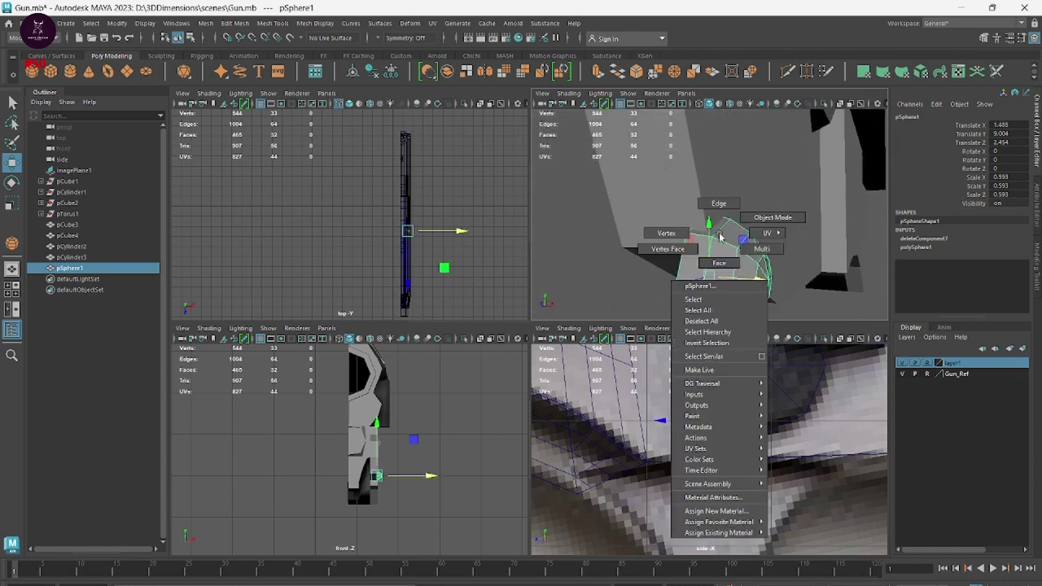
{"action": "left_click", "coordinate": [675, 277]}
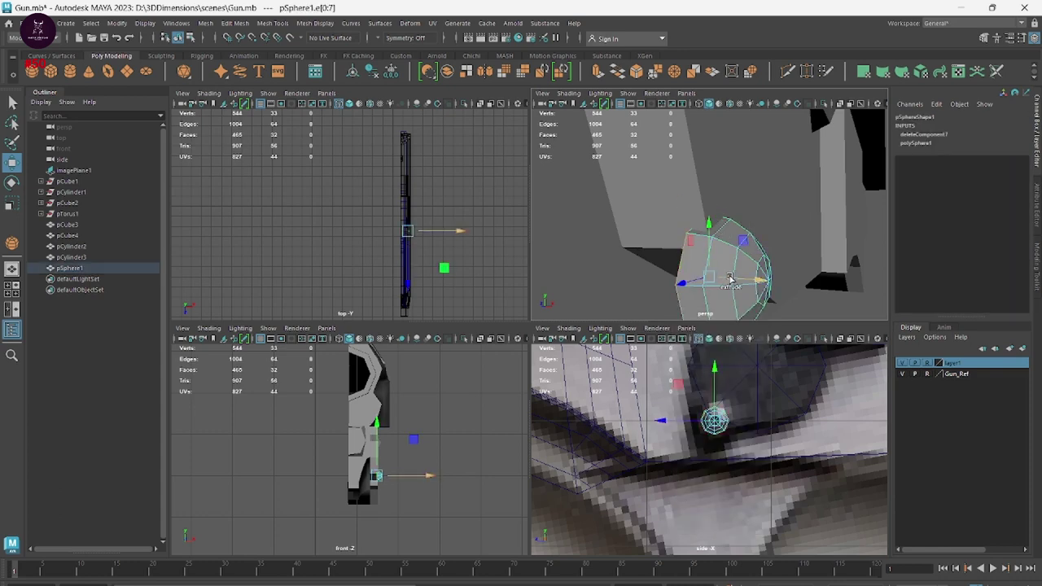
{"action": "mouse_move", "coordinate": [686, 281]}
{"action": "left_mouse_down", "text": "shift"}
{"action": "mouse_move", "coordinate": [616, 269]}
{"action": "mouse_move", "coordinate": [712, 285]}
{"action": "left_mouse_up", "text": "shift"}
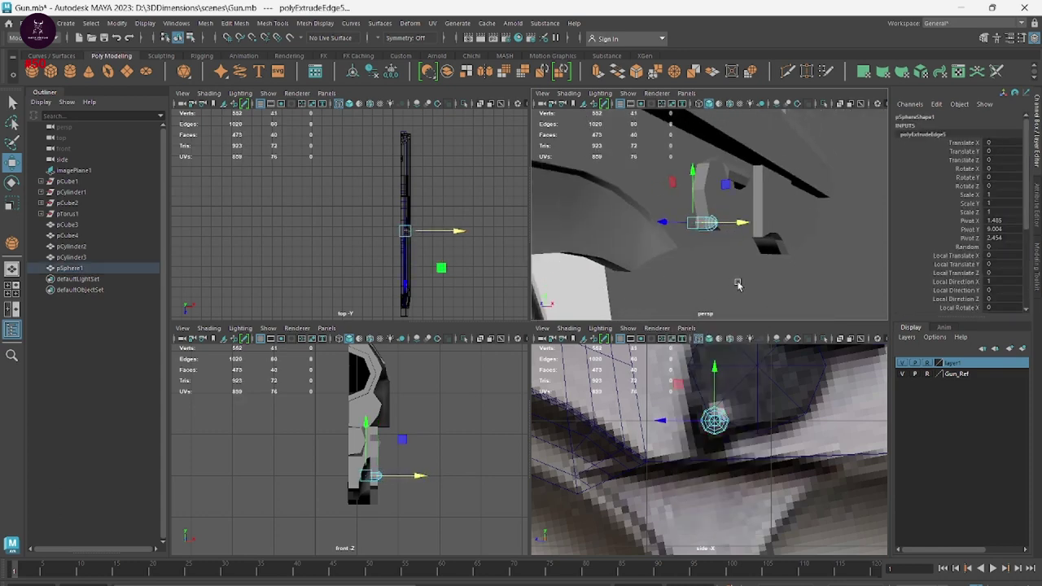
{"action": "scroll", "coordinate": [712, 285], "scroll_direction": "down", "scroll_amount": 3}
{"action": "right_click", "coordinate": [712, 287]}
{"action": "left_click", "coordinate": [821, 255]}
{"action": "right_click_drag", "start_coordinate": [805, 152], "coordinate": [847, 135]}
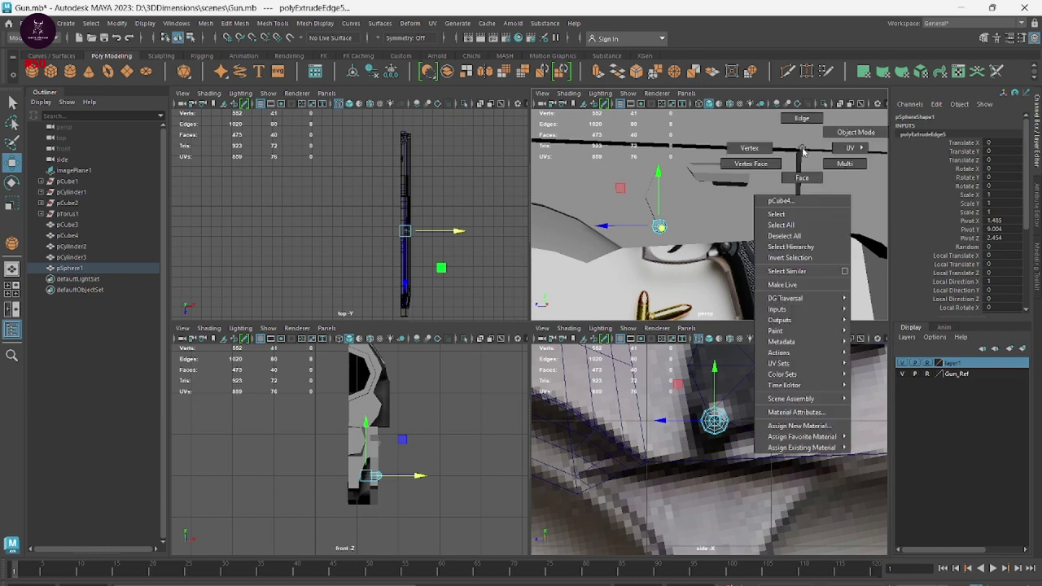
{"action": "left_click", "coordinate": [807, 273]}
{"action": "mouse_move", "coordinate": [810, 276]}
{"action": "left_mouse_down", "text": "alt"}
{"action": "mouse_move", "coordinate": [821, 295]}
{"action": "mouse_move", "coordinate": [785, 274]}
{"action": "left_mouse_up", "text": "alt"}
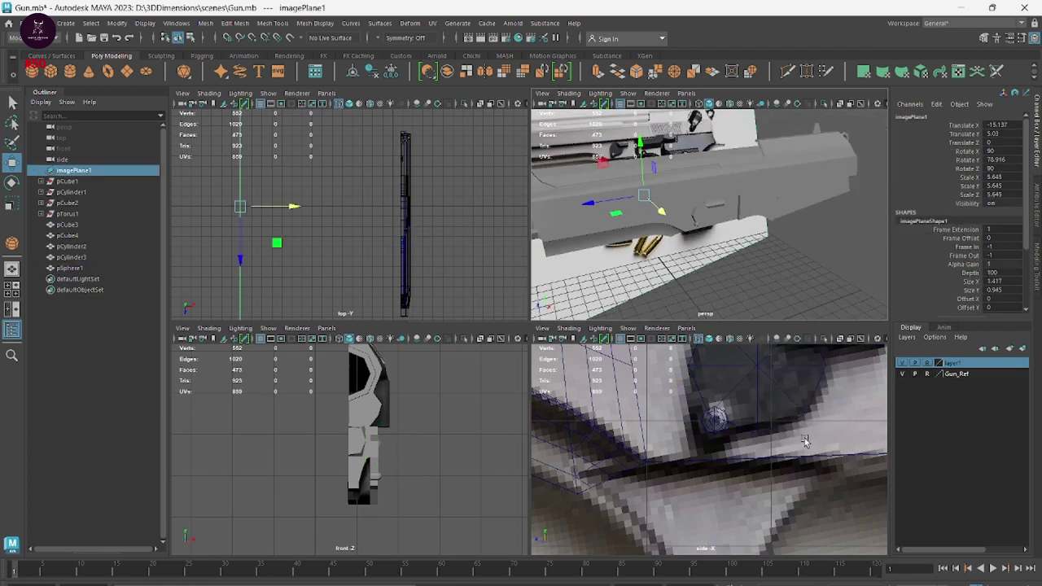
Pan and zoom the side view onto the trigger and grip area
{"action": "scroll", "coordinate": [804, 441], "scroll_direction": "down", "scroll_amount": 5}
{"action": "middle_click_drag", "start_coordinate": [804, 441], "coordinate": [556, 453], "text": "alt"}
{"action": "right_click_drag", "start_coordinate": [556, 453], "coordinate": [812, 464], "text": "alt"}
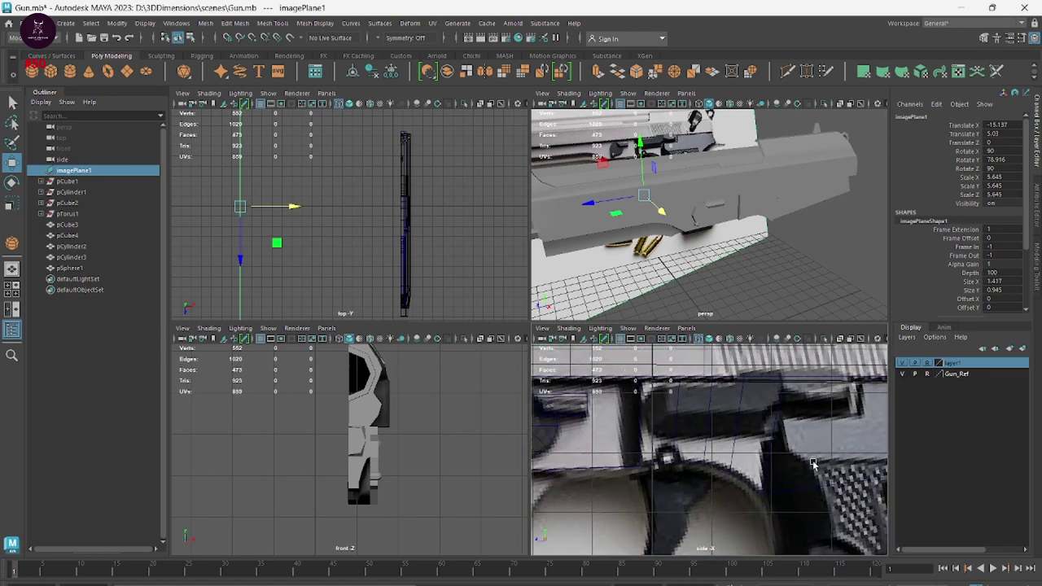
{"action": "right_click_drag", "start_coordinate": [720, 427], "coordinate": [721, 477], "text": "alt"}
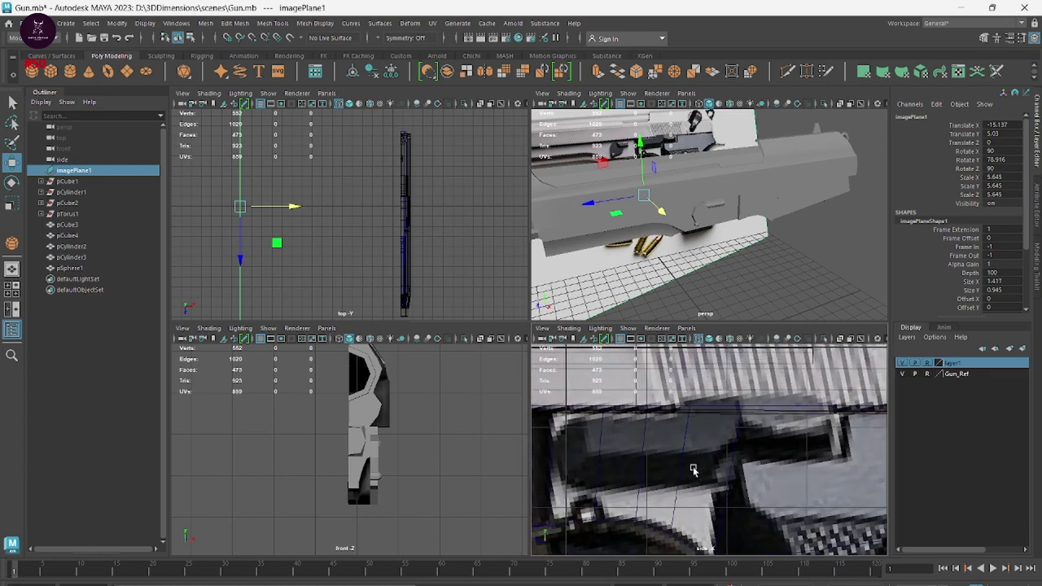
{"action": "scroll", "coordinate": [720, 478], "scroll_direction": "down", "scroll_amount": 2}
{"action": "scroll", "coordinate": [720, 481], "scroll_direction": "down", "scroll_amount": 1}
{"action": "scroll", "coordinate": [718, 482], "scroll_direction": "down", "scroll_amount": 2}
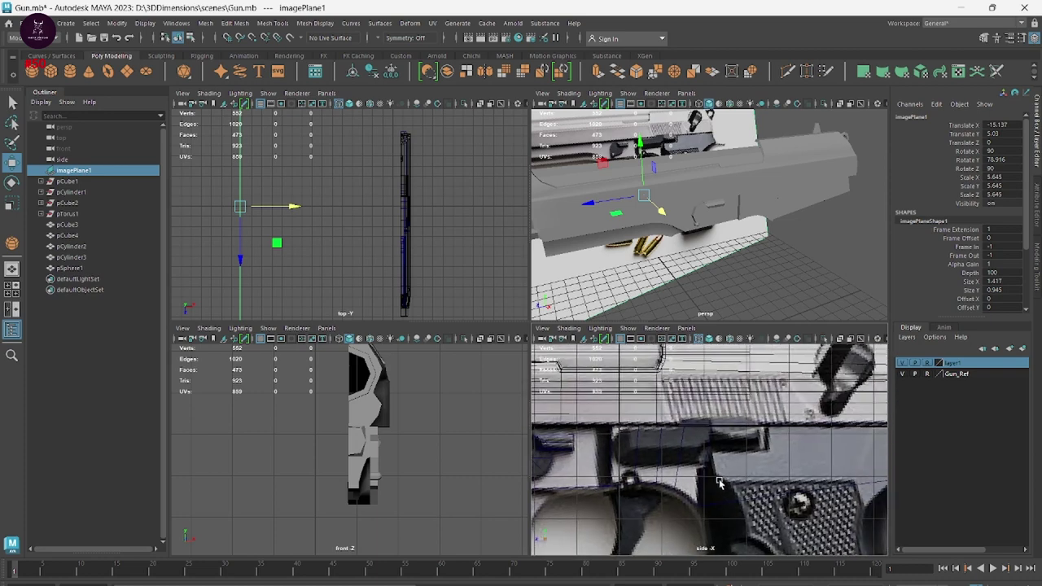
{"action": "scroll", "coordinate": [695, 444], "scroll_direction": "up", "scroll_amount": 1}
{"action": "scroll", "coordinate": [695, 449], "scroll_direction": "up", "scroll_amount": 1}
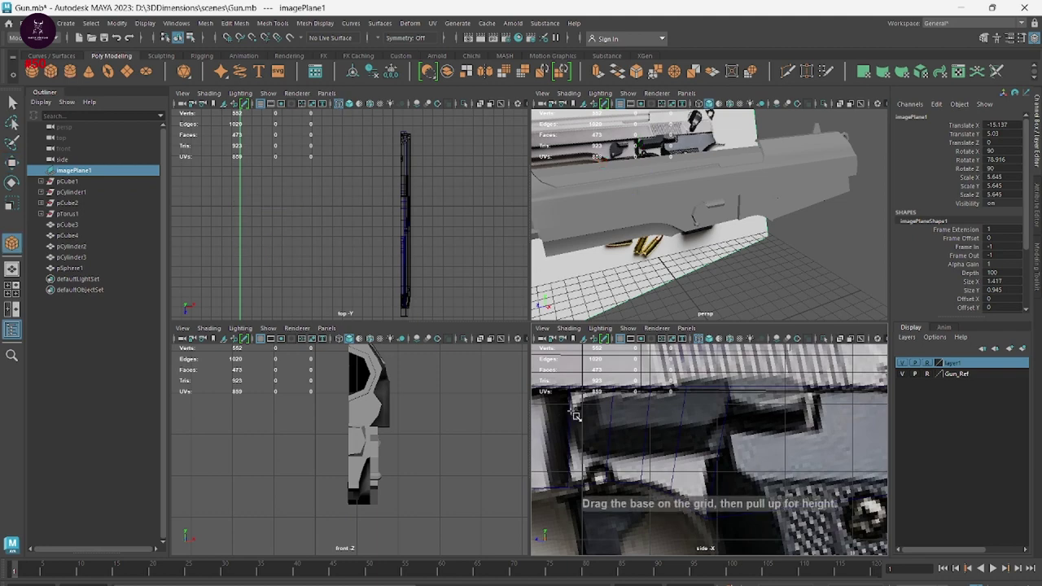
Draw a box over the dark area above the trigger and move it to X 3.945
{"action": "mouse_move", "coordinate": [572, 413]}
{"action": "left_mouse_down"}
{"action": "mouse_move", "coordinate": [813, 449]}
{"action": "mouse_move", "coordinate": [816, 390]}
{"action": "left_mouse_up"}
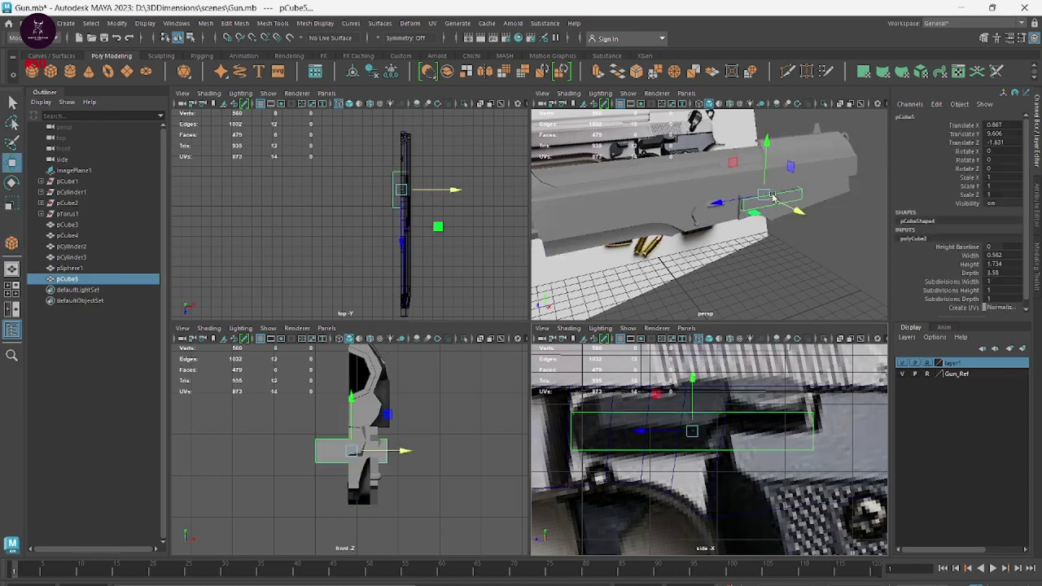
{"action": "mouse_move", "coordinate": [788, 206]}
{"action": "left_mouse_down"}
{"action": "mouse_move", "coordinate": [822, 222]}
{"action": "mouse_move", "coordinate": [767, 185]}
{"action": "left_mouse_up"}
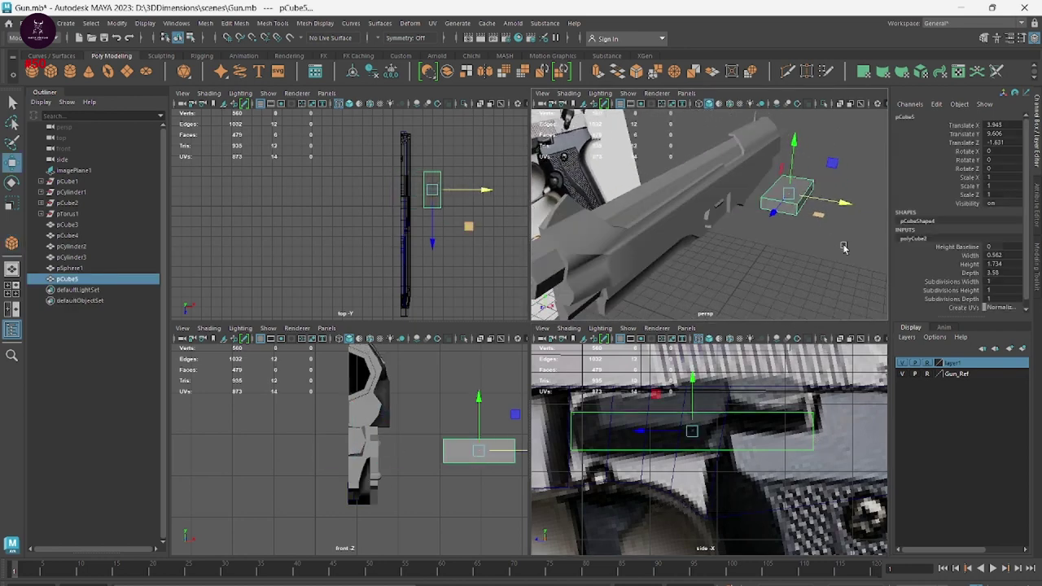
{"action": "right_click", "coordinate": [767, 186]}
{"action": "left_click", "coordinate": [763, 213]}
{"action": "right_click", "coordinate": [707, 193], "text": "shift"}
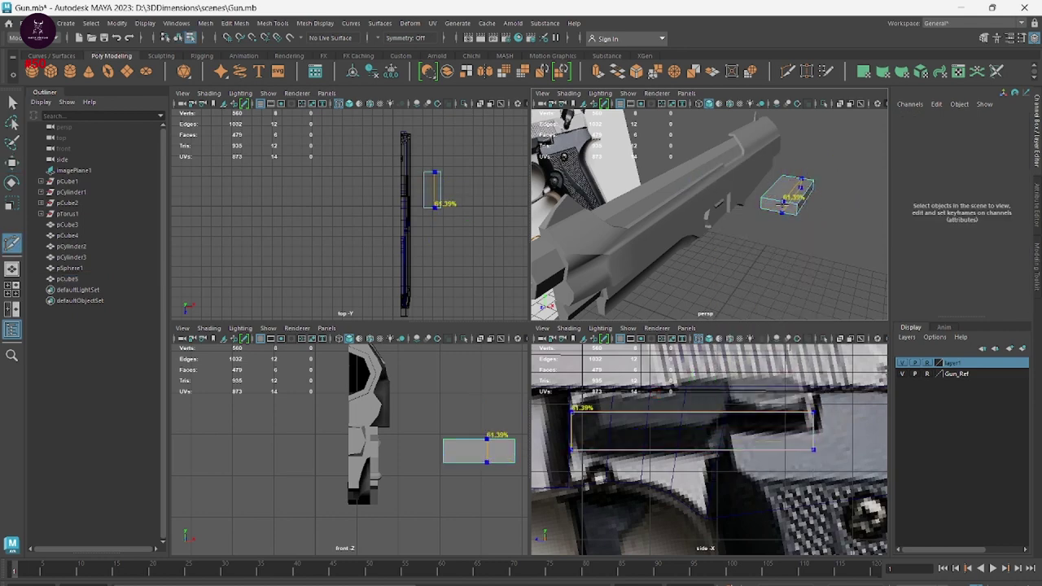
Insert an edge loop across the box, then delete it again
{"action": "left_click", "coordinate": [781, 202]}
{"action": "mouse_move", "coordinate": [781, 202]}
{"action": "left_mouse_down", "text": "alt"}
{"action": "mouse_move", "coordinate": [792, 189]}
{"action": "mouse_move", "coordinate": [765, 236]}
{"action": "left_mouse_up", "text": "alt"}
{"action": "right_click", "coordinate": [791, 187]}
{"action": "key", "text": "w"}
{"action": "key", "text": "Delete"}
{"action": "left_click_drag", "start_coordinate": [814, 205], "coordinate": [716, 268], "text": "alt"}
{"action": "mouse_move", "coordinate": [675, 309]}
{"action": "right_mouse_down"}
{"action": "mouse_move", "coordinate": [676, 417]}
{"action": "mouse_move", "coordinate": [623, 309]}
{"action": "right_mouse_up"}
Drag the box's corner vertices up-left and left to follow the reference outline
{"action": "middle_click_drag", "start_coordinate": [627, 407], "coordinate": [648, 407], "text": "alt"}
{"action": "mouse_move", "coordinate": [628, 396]}
{"action": "left_mouse_down"}
{"action": "mouse_move", "coordinate": [653, 423]}
{"action": "mouse_move", "coordinate": [663, 399]}
{"action": "left_mouse_up"}
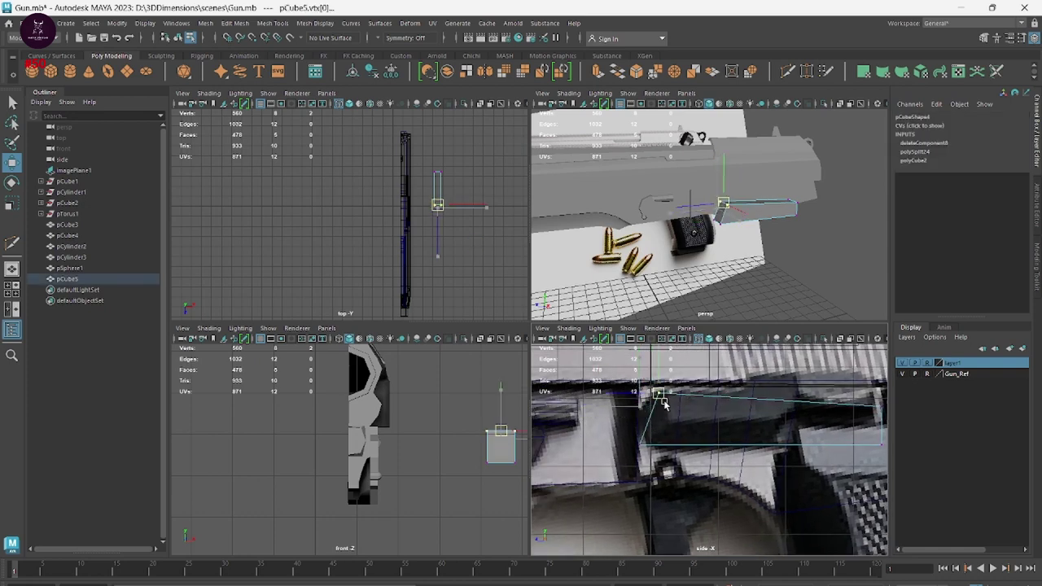
{"action": "left_click_drag", "start_coordinate": [634, 440], "coordinate": [651, 460]}
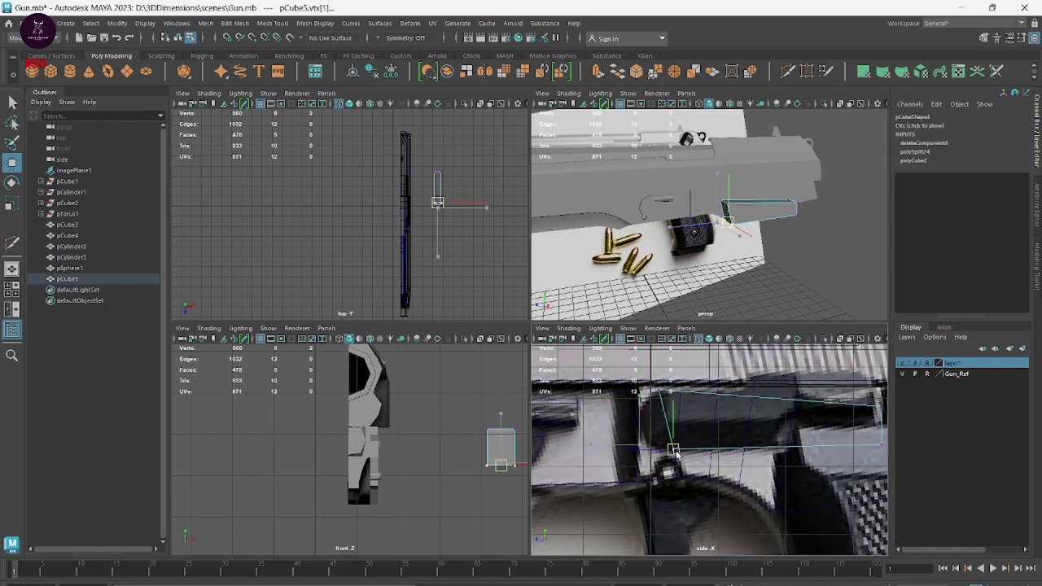
{"action": "middle_click_drag", "start_coordinate": [664, 456], "coordinate": [587, 456], "text": "alt"}
{"action": "scroll", "coordinate": [760, 489], "scroll_direction": "up", "scroll_amount": 2}
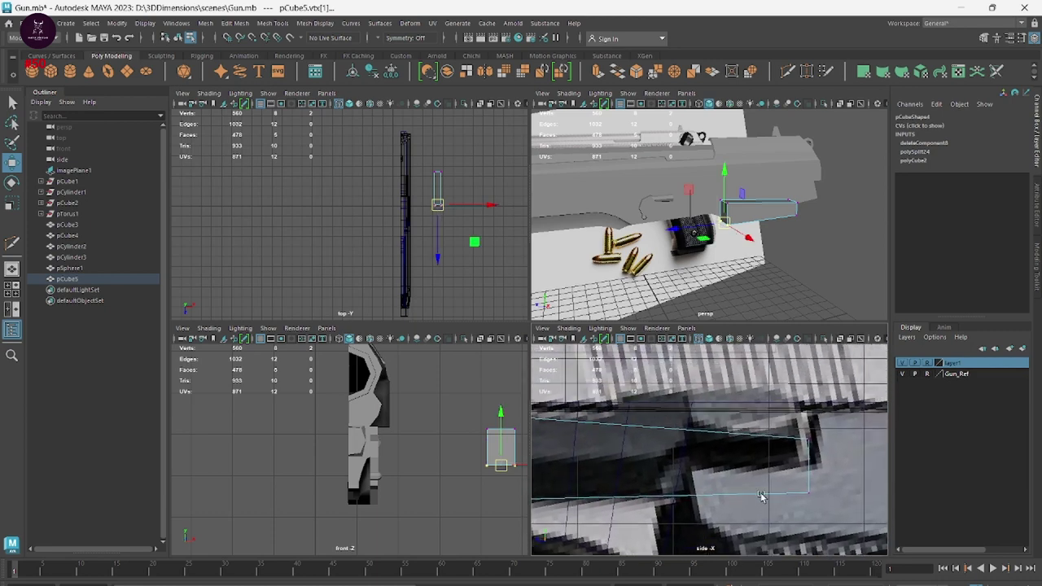
{"action": "left_click", "coordinate": [806, 448]}
{"action": "left_click_drag", "start_coordinate": [806, 448], "coordinate": [680, 410]}
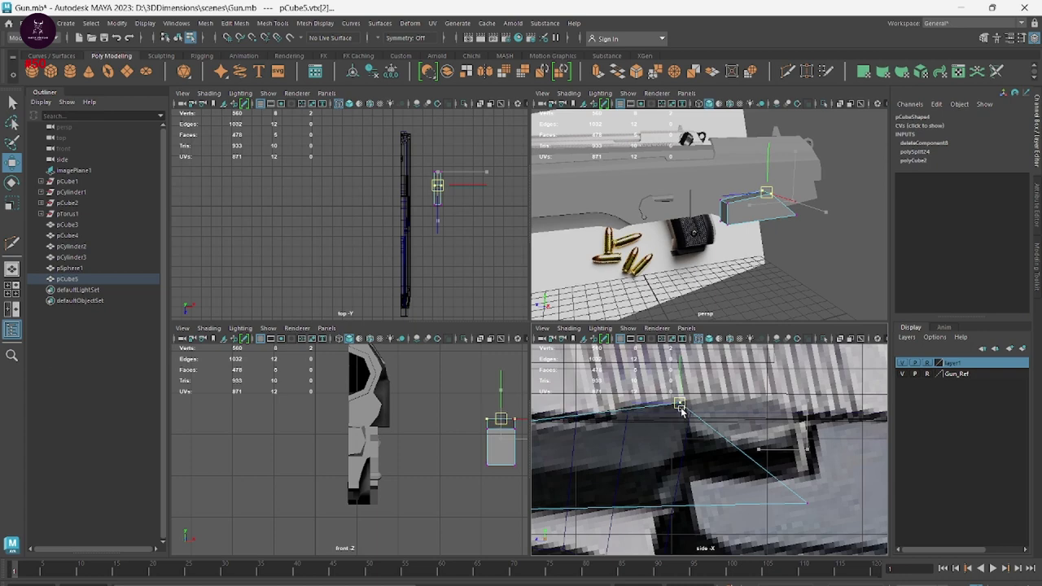
{"action": "left_click", "coordinate": [805, 503]}
{"action": "left_click_drag", "start_coordinate": [806, 503], "coordinate": [691, 504]}
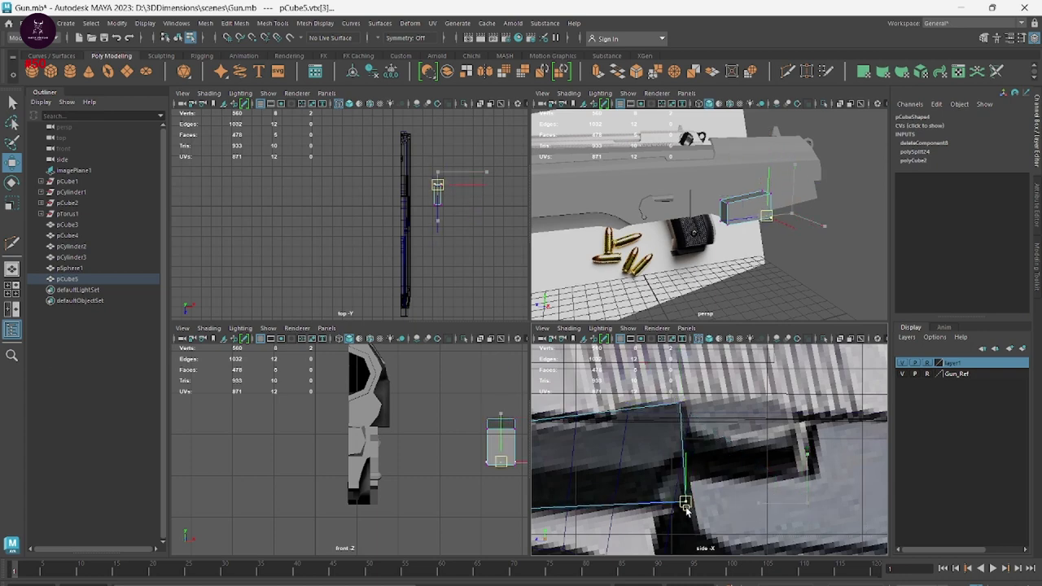
{"action": "middle_click_drag", "start_coordinate": [756, 493], "coordinate": [891, 470], "text": "alt"}
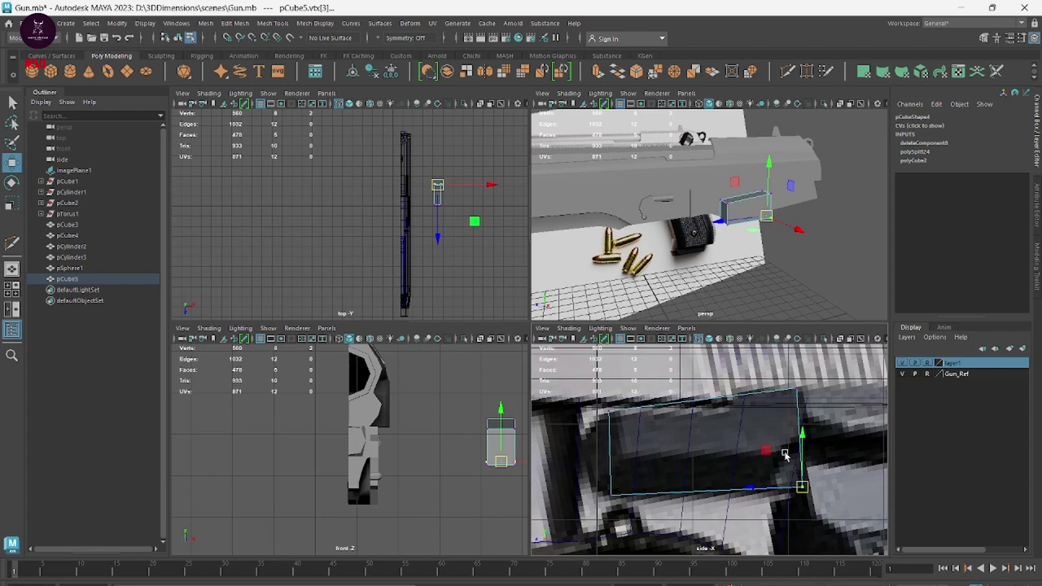
{"action": "left_click_drag", "start_coordinate": [763, 450], "coordinate": [757, 440], "text": "alt"}
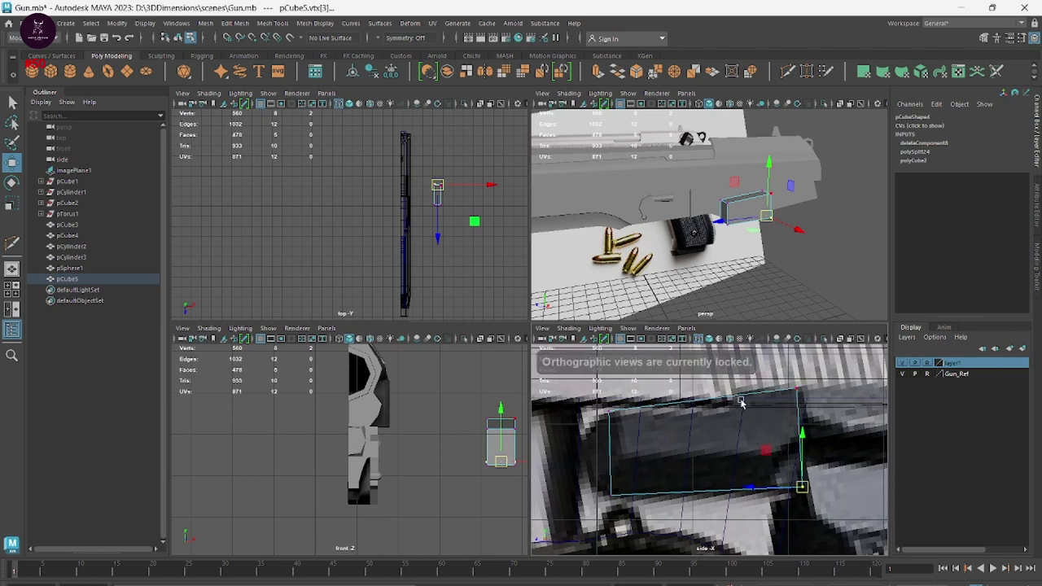
Insert horizontal and vertical edge loops across the pCube5 box
{"action": "right_click_drag", "start_coordinate": [700, 416], "coordinate": [614, 444]}
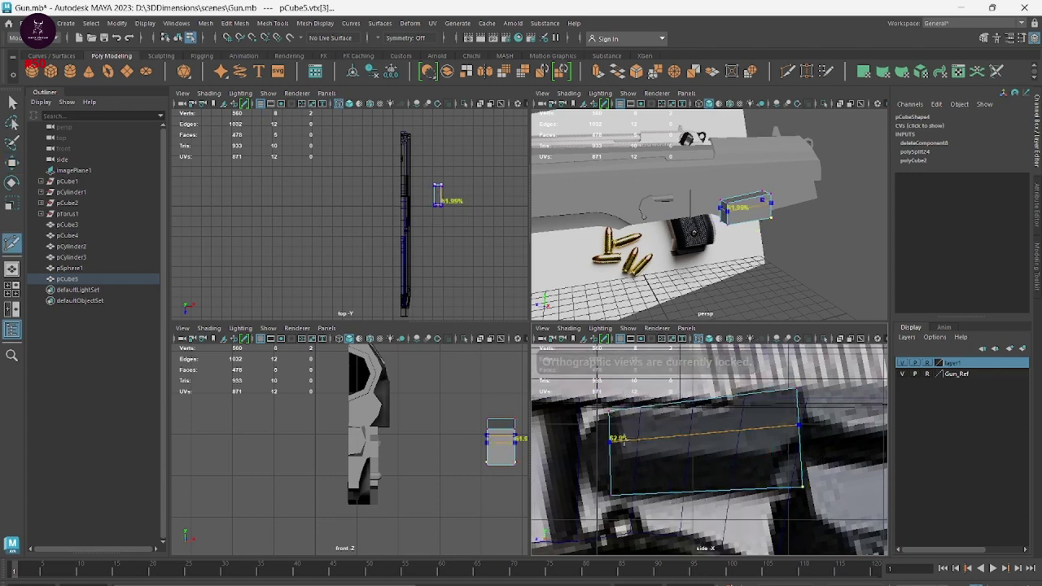
{"action": "left_click", "coordinate": [615, 444]}
{"action": "left_click_drag", "start_coordinate": [643, 439], "coordinate": [739, 423]}
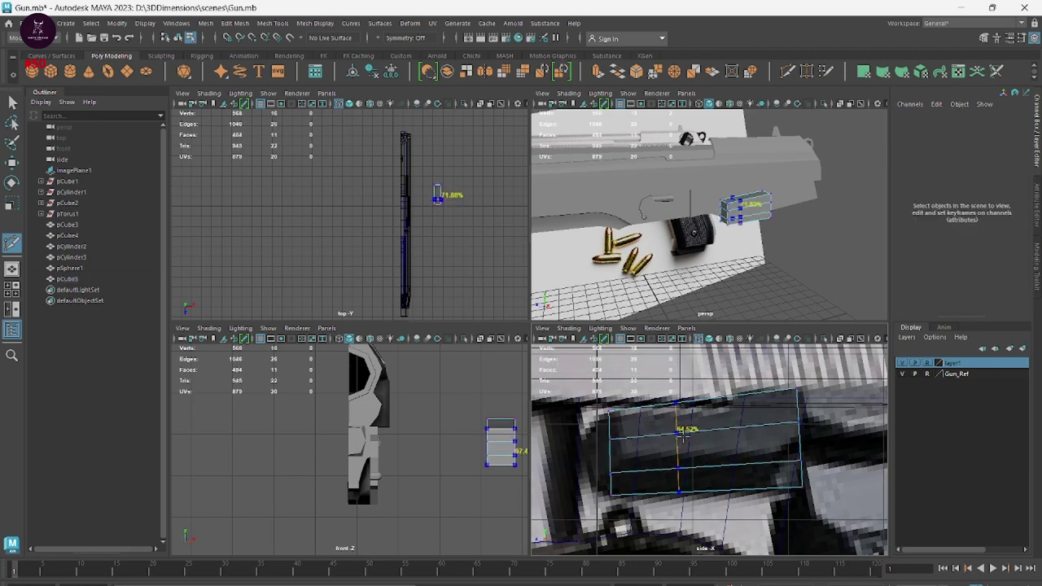
{"action": "left_click", "coordinate": [739, 426]}
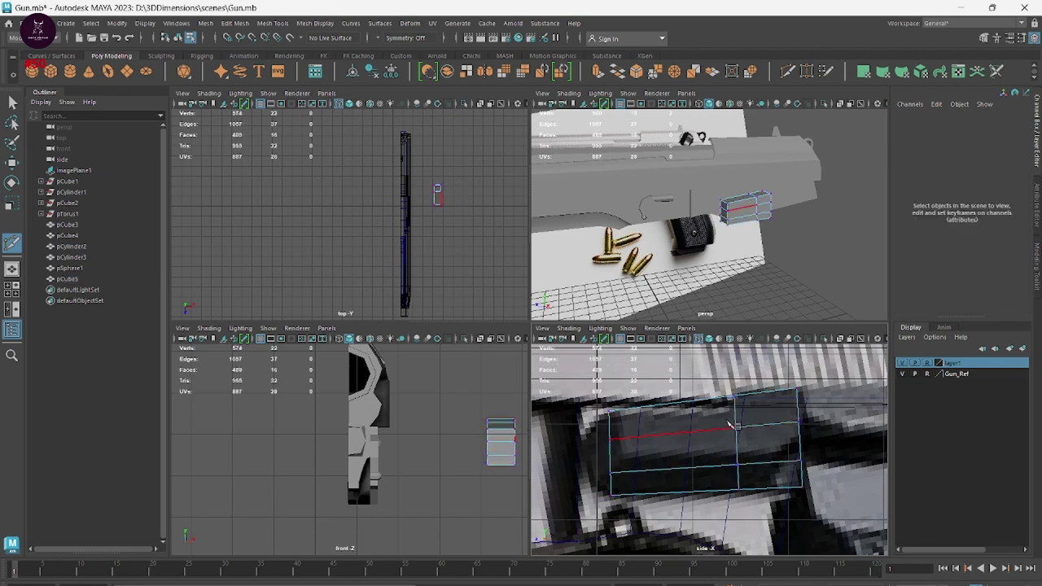
Lower the box's top-right corner vertex to flatten its top against the reference
{"action": "right_click", "coordinate": [712, 393]}
{"action": "right_click", "coordinate": [673, 407]}
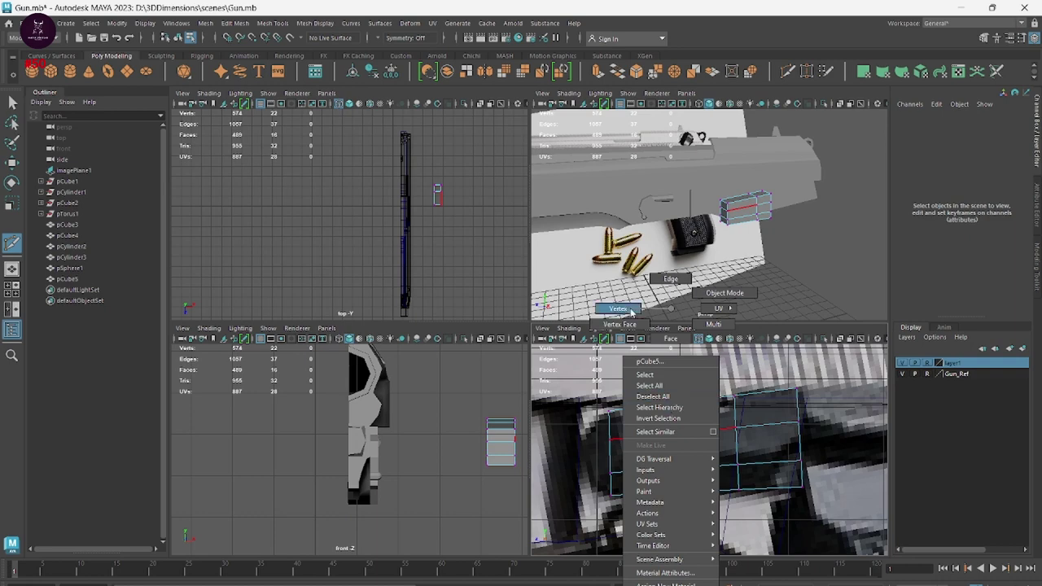
{"action": "left_click", "coordinate": [631, 312]}
{"action": "key", "text": "w"}
{"action": "mouse_move", "coordinate": [592, 407]}
{"action": "left_mouse_down"}
{"action": "mouse_move", "coordinate": [639, 457]}
{"action": "mouse_move", "coordinate": [599, 432]}
{"action": "mouse_move", "coordinate": [574, 457]}
{"action": "left_mouse_up"}
{"action": "mouse_move", "coordinate": [773, 409]}
{"action": "left_mouse_down"}
{"action": "mouse_move", "coordinate": [741, 403]}
{"action": "mouse_move", "coordinate": [732, 413]}
{"action": "left_mouse_up"}
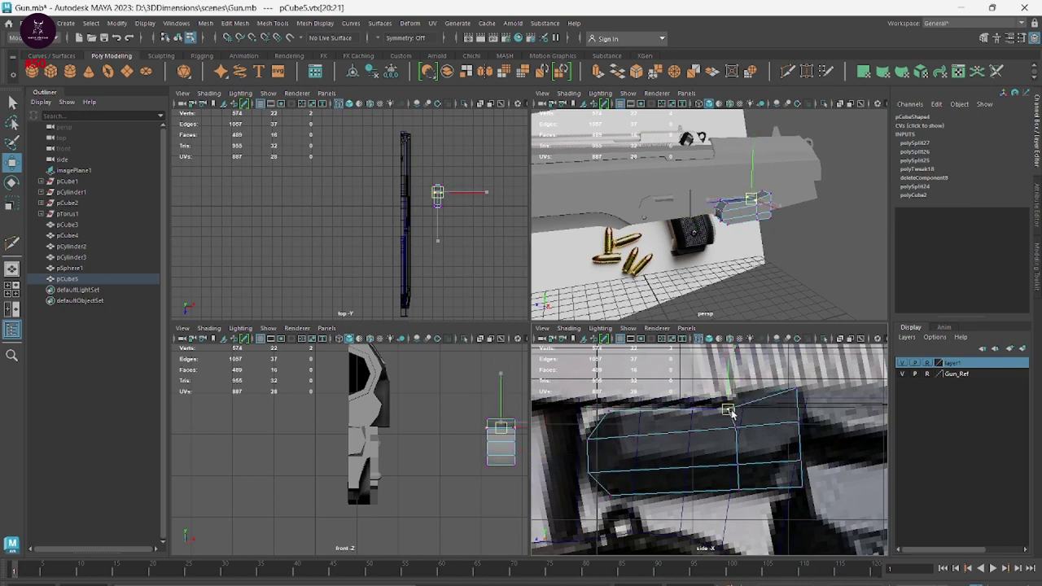
{"action": "left_click", "coordinate": [800, 389]}
{"action": "left_click_drag", "start_coordinate": [800, 389], "coordinate": [817, 430]}
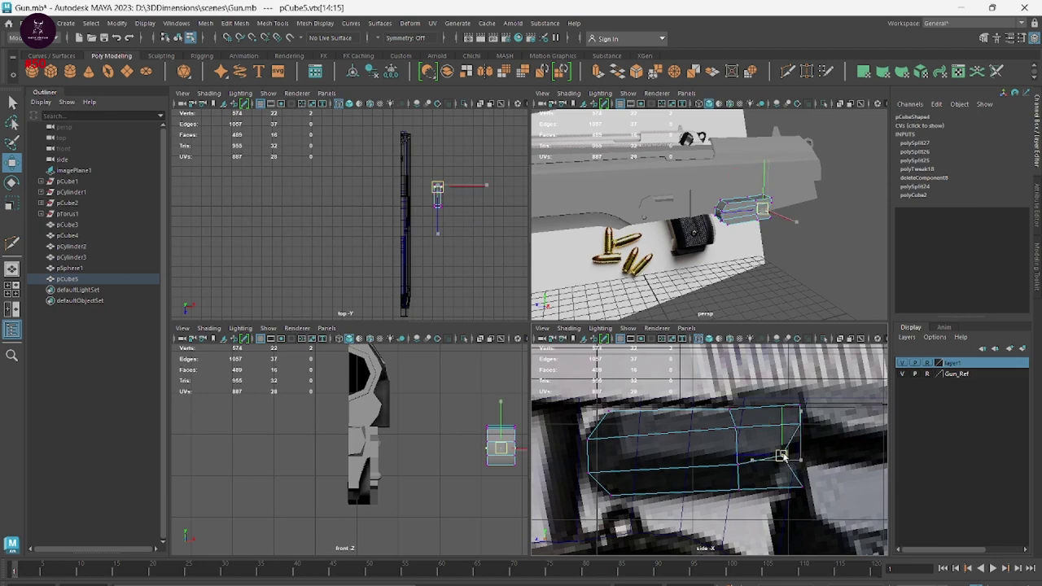
Adjust the bottom-right and upper-middle vertices, stretching them further right
{"action": "mouse_move", "coordinate": [819, 498]}
{"action": "left_mouse_down"}
{"action": "mouse_move", "coordinate": [716, 458]}
{"action": "mouse_move", "coordinate": [706, 477]}
{"action": "left_mouse_up"}
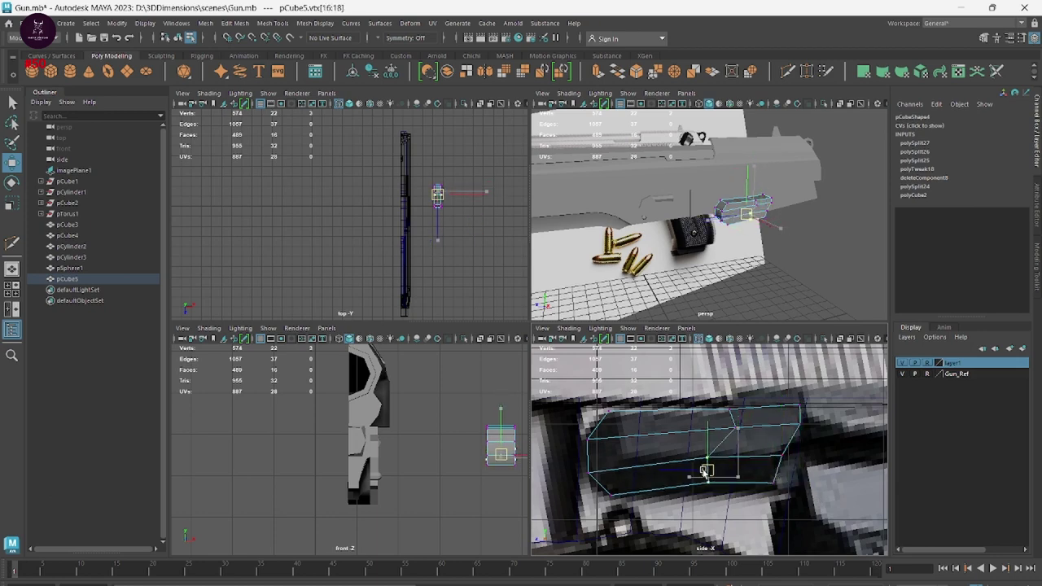
{"action": "mouse_move", "coordinate": [742, 439]}
{"action": "left_mouse_down"}
{"action": "mouse_move", "coordinate": [700, 400]}
{"action": "mouse_move", "coordinate": [719, 437]}
{"action": "left_mouse_up"}
{"action": "right_click", "coordinate": [736, 415]}
{"action": "right_click", "coordinate": [719, 437]}
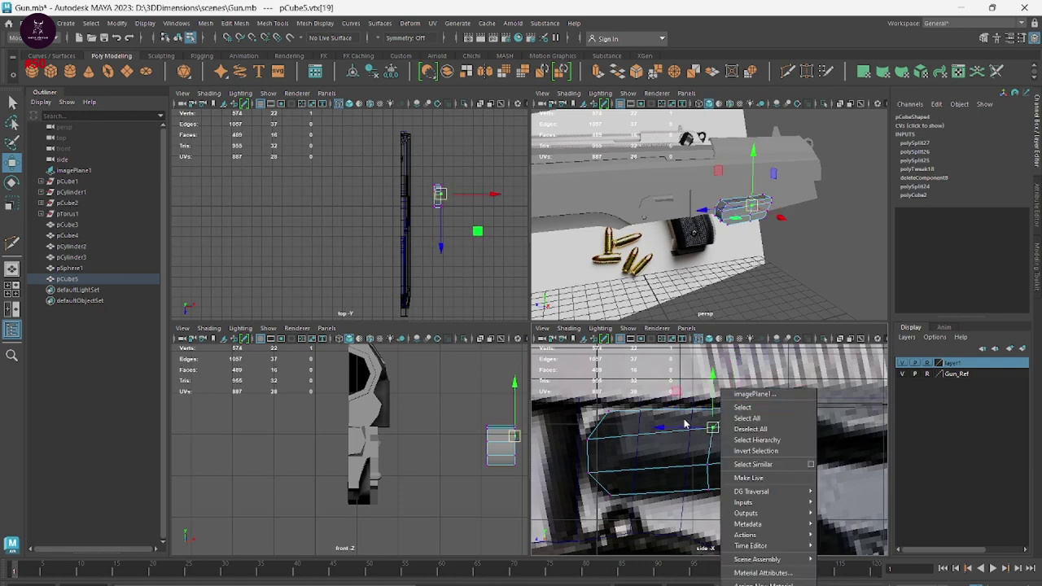
{"action": "right_click_drag", "start_coordinate": [720, 437], "coordinate": [717, 337], "text": "shift"}
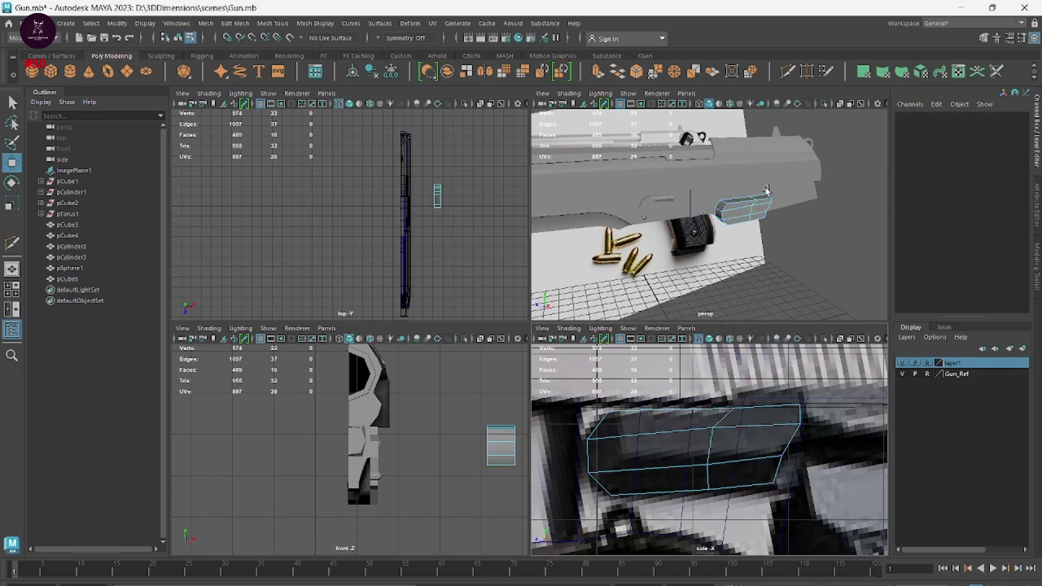
Extrude the box's top face into a new block
{"action": "key", "text": "f"}
{"action": "left_click_drag", "start_coordinate": [699, 244], "coordinate": [737, 189], "text": "alt"}
{"action": "left_click", "coordinate": [738, 189]}
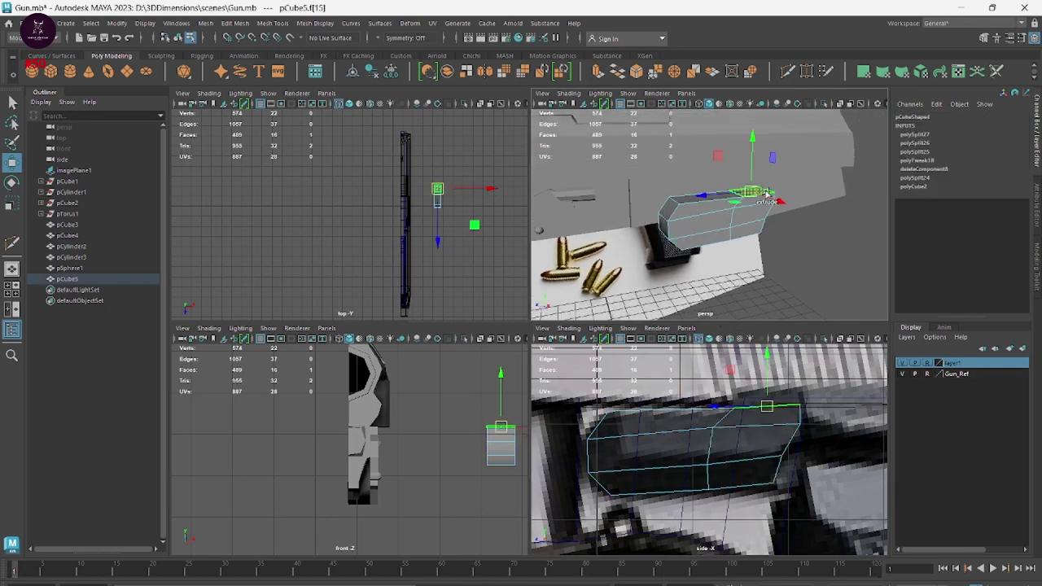
{"action": "key", "text": "ctrl+e"}
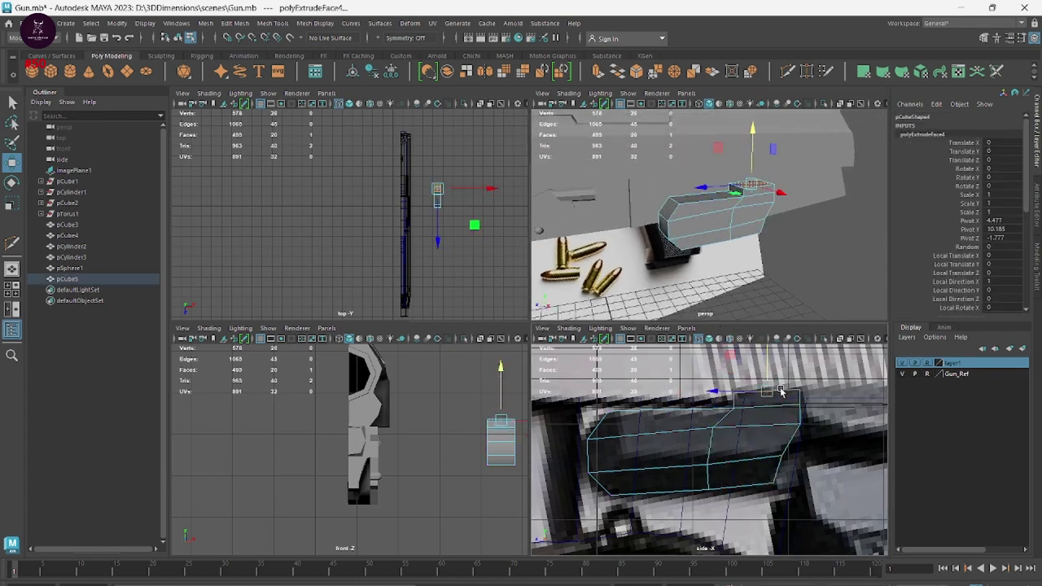
Shift the new block's two top corner vertices slightly right to match the reference
{"action": "right_click", "coordinate": [761, 384]}
{"action": "right_click", "coordinate": [759, 387]}
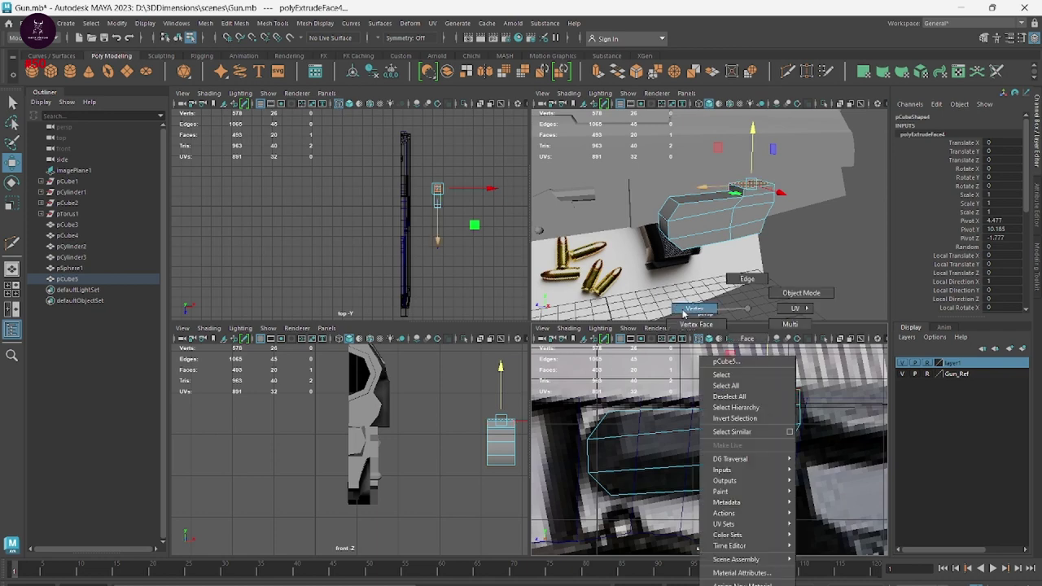
{"action": "left_click", "coordinate": [694, 308]}
{"action": "left_click", "coordinate": [734, 398]}
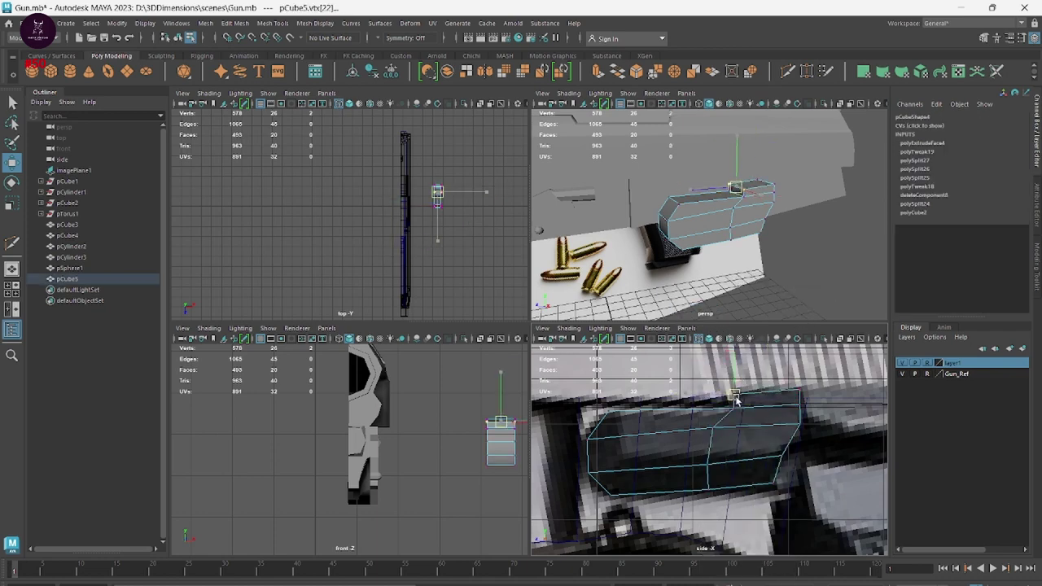
{"action": "left_click", "coordinate": [802, 389]}
{"action": "key", "text": "w"}
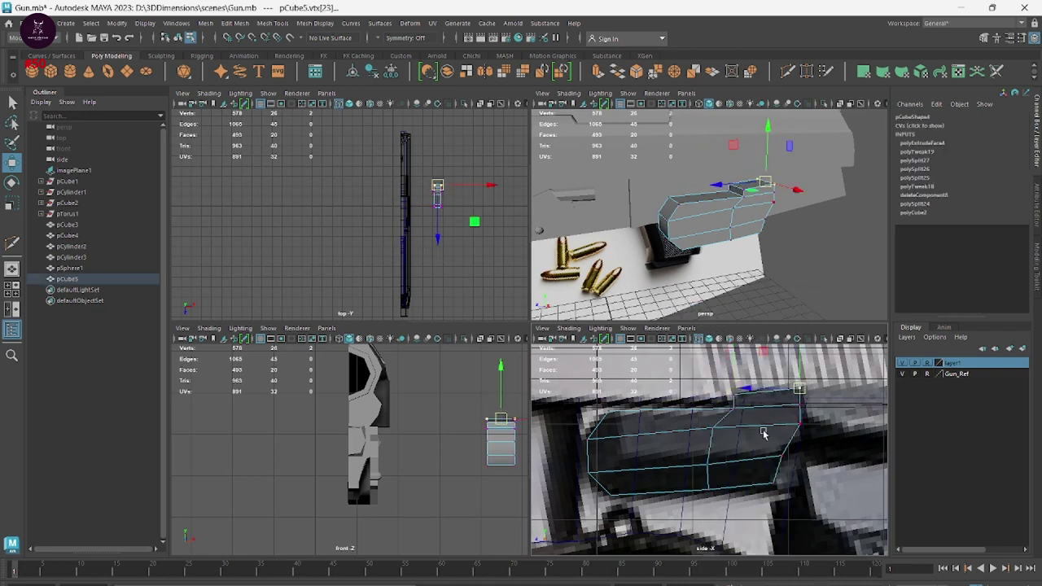
{"action": "middle_click_drag", "start_coordinate": [731, 442], "coordinate": [757, 441], "text": "alt"}
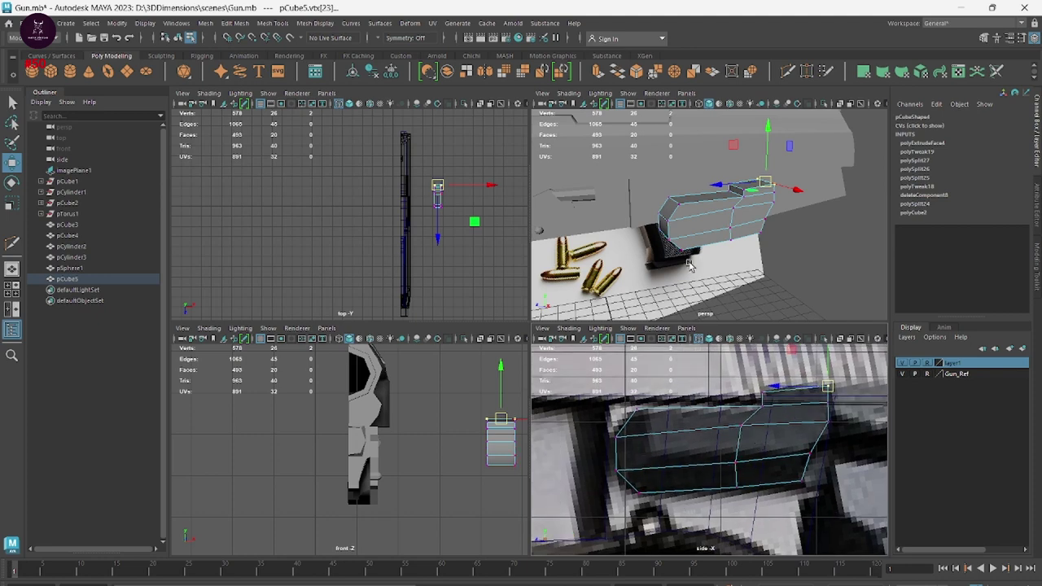
{"action": "mouse_move", "coordinate": [687, 262]}
{"action": "left_mouse_down", "text": "alt"}
{"action": "mouse_move", "coordinate": [737, 246]}
{"action": "mouse_move", "coordinate": [759, 252]}
{"action": "left_mouse_up", "text": "alt"}
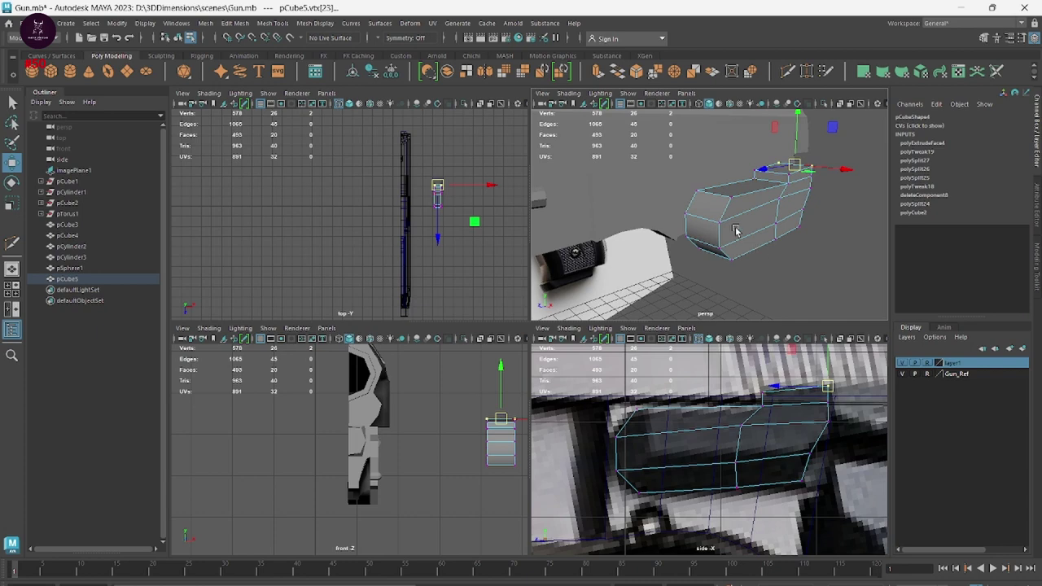
{"action": "right_click_drag", "start_coordinate": [735, 231], "coordinate": [745, 202]}
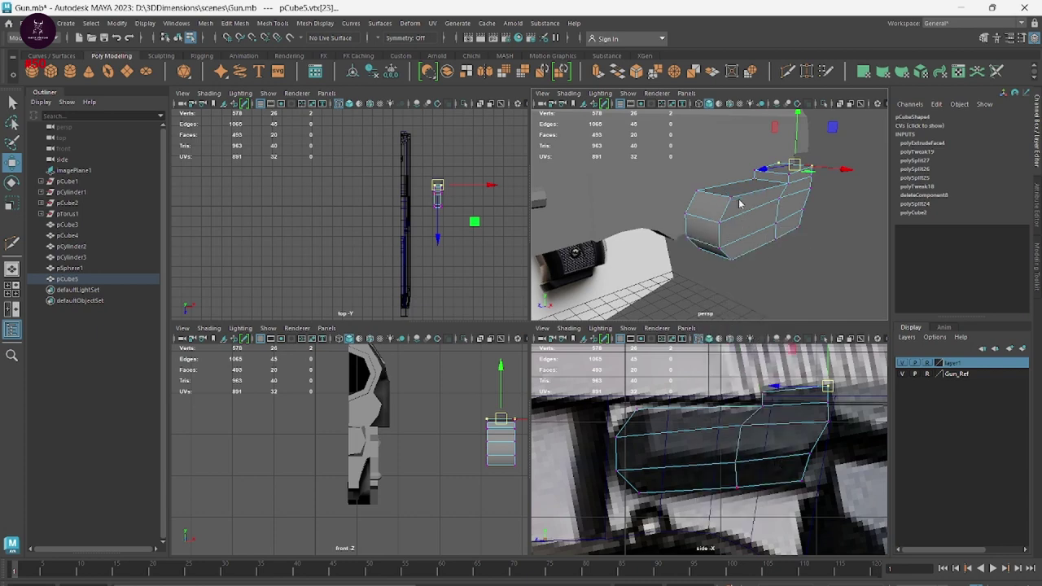
Cut a horizontal edge loop across the block with Multi-Cut
{"action": "left_click", "coordinate": [741, 256]}
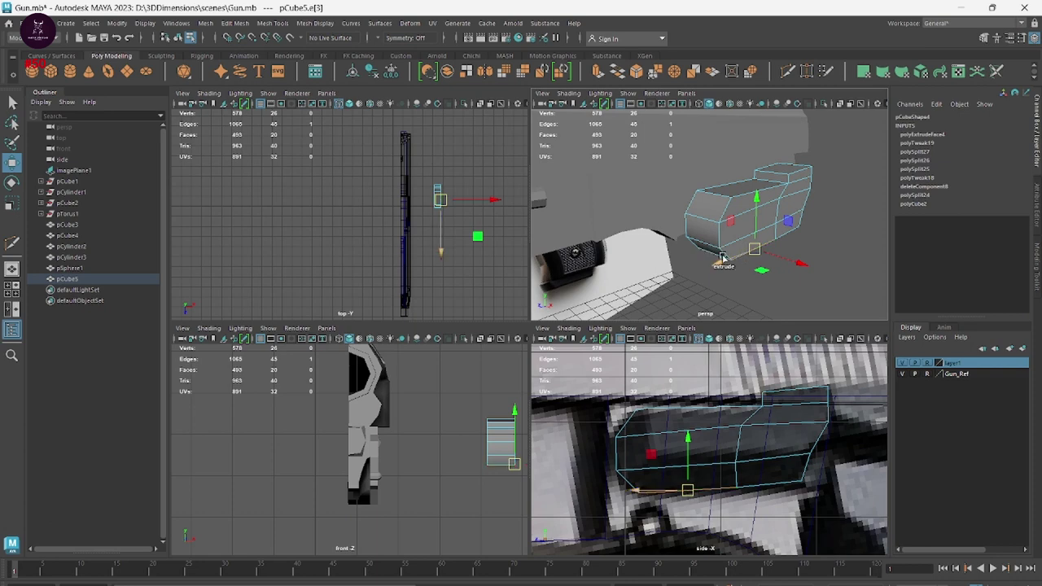
{"action": "left_click", "coordinate": [718, 241]}
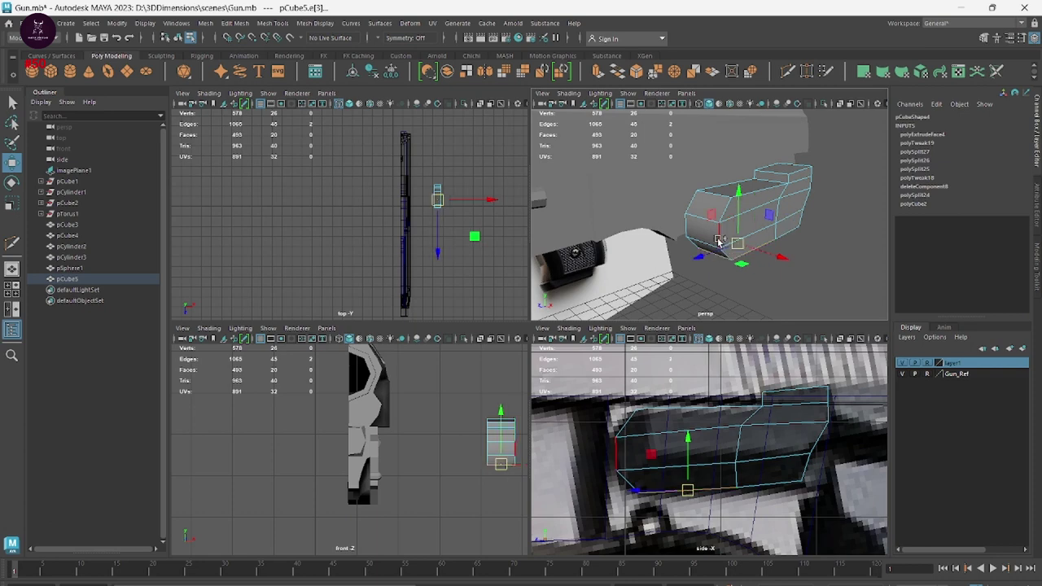
{"action": "right_click_drag", "start_coordinate": [659, 441], "coordinate": [664, 457], "text": "shift"}
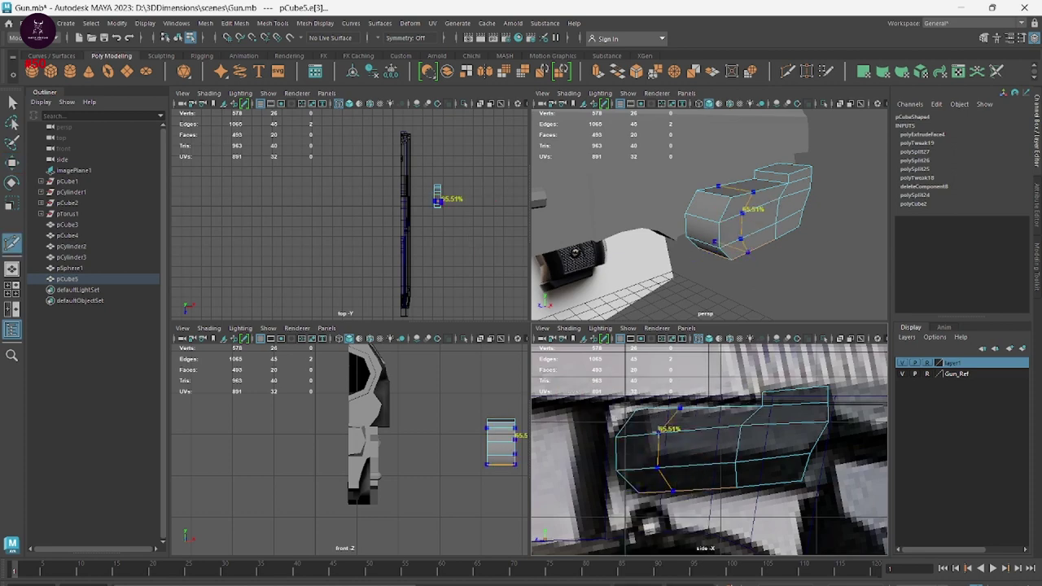
{"action": "left_click", "coordinate": [656, 430], "text": "ctrl"}
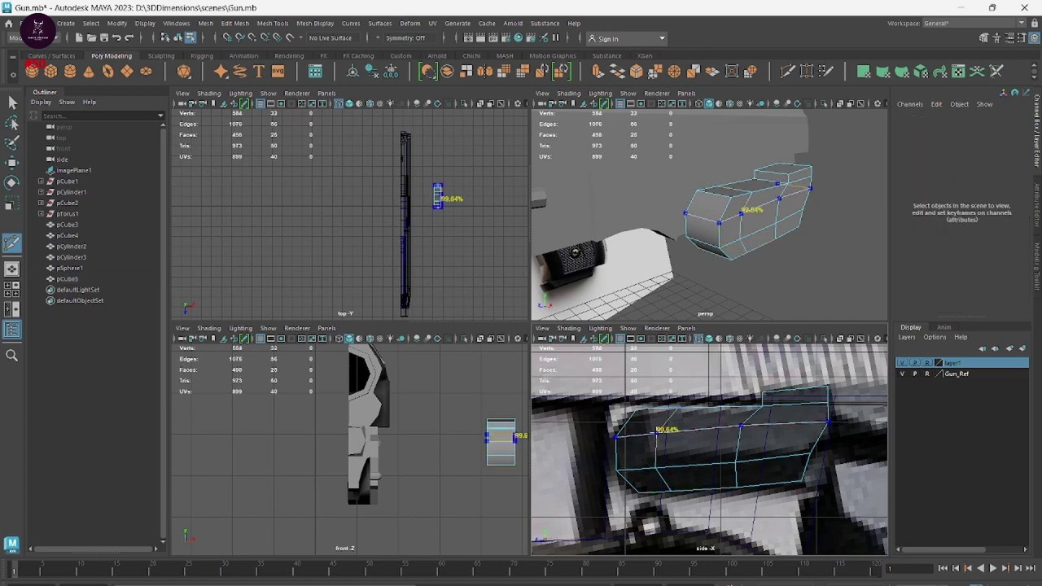
{"action": "right_click_drag", "start_coordinate": [656, 429], "coordinate": [656, 380], "text": "shift"}
{"action": "key", "text": "w"}
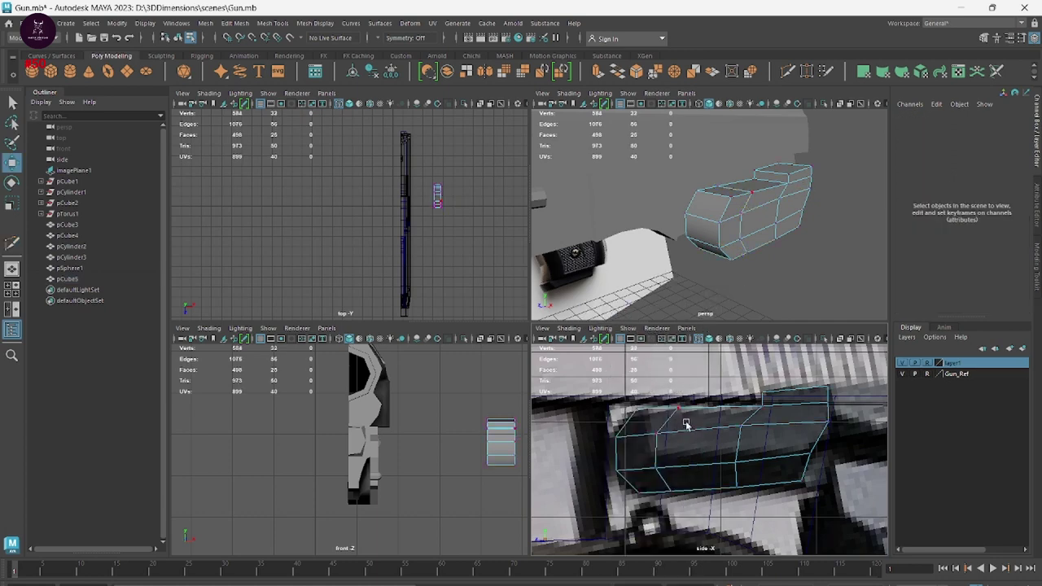
Select the new loop's end vertices and the lower vertices along the block's bottom
{"action": "left_click_drag", "start_coordinate": [685, 424], "coordinate": [635, 405]}
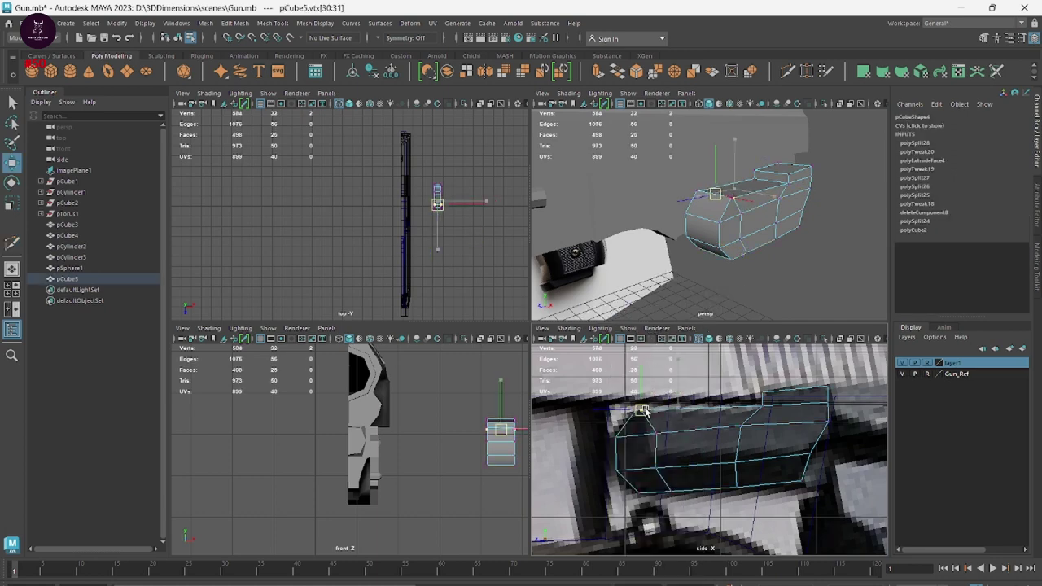
{"action": "left_click", "coordinate": [649, 437]}
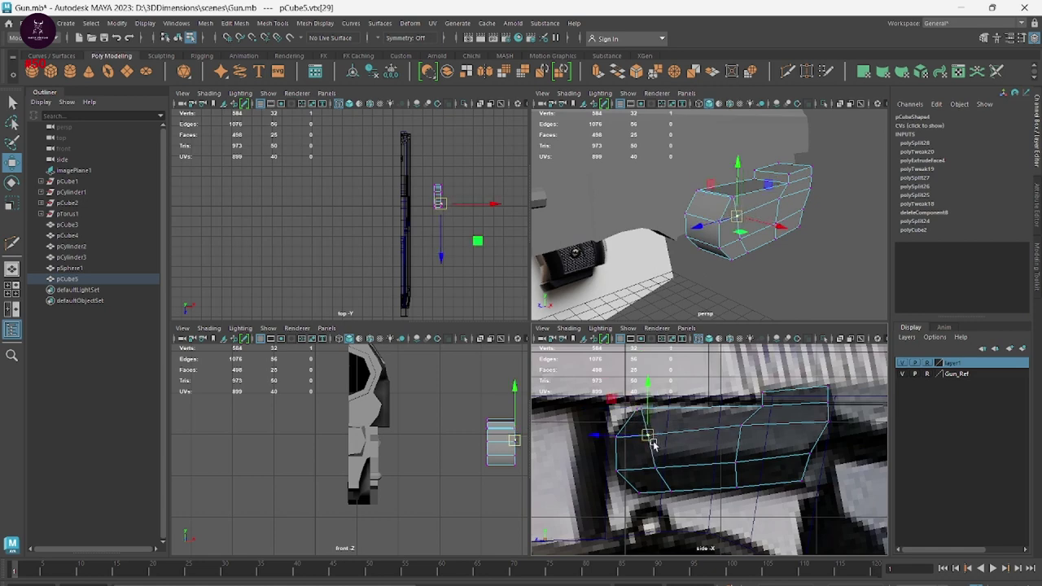
{"action": "left_click_drag", "start_coordinate": [665, 478], "coordinate": [649, 459]}
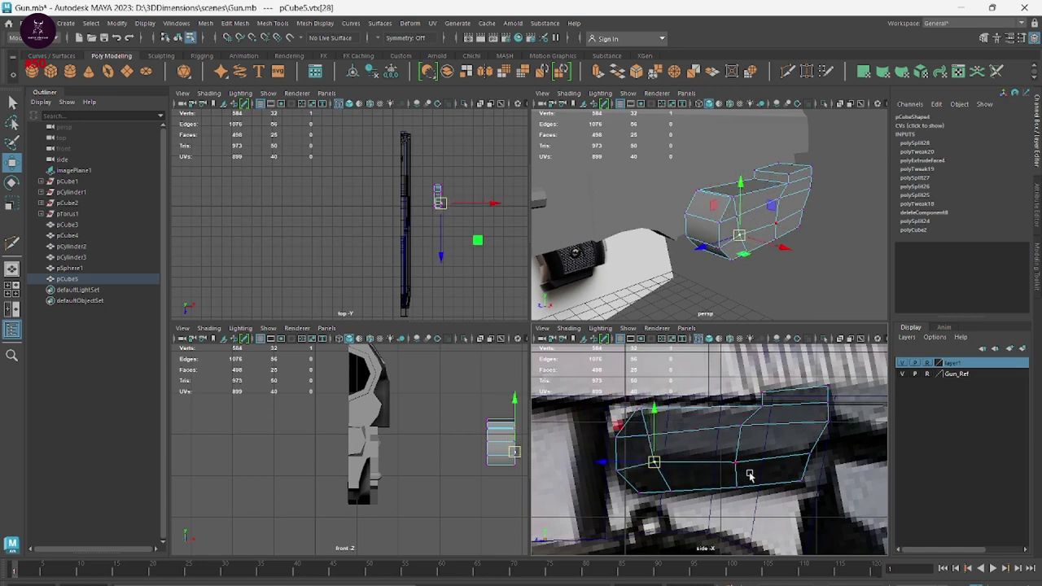
{"action": "left_click_drag", "start_coordinate": [750, 476], "coordinate": [721, 452]}
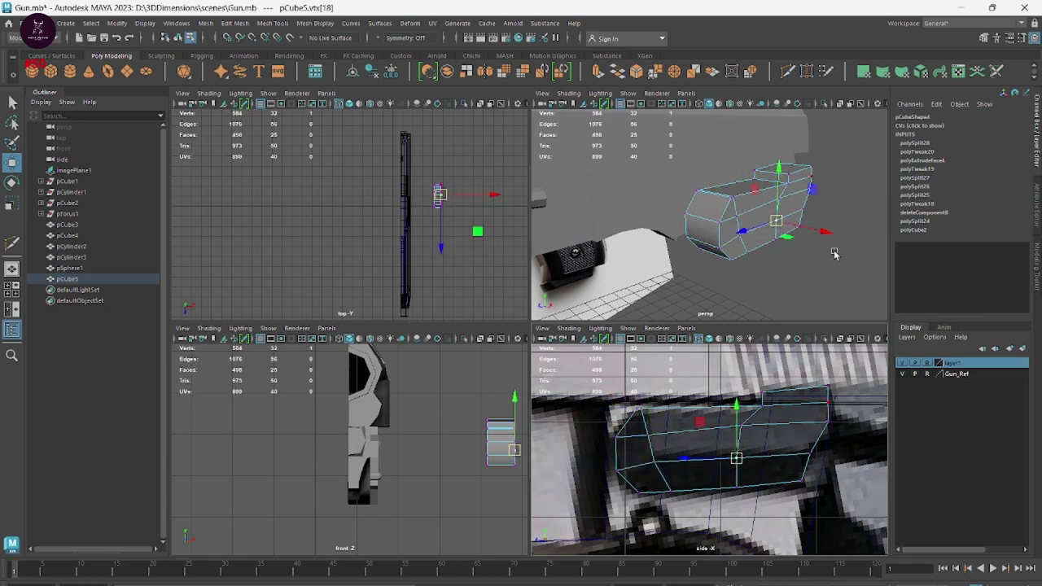
Reselect pCube5 and put it into edge editing mode
{"action": "right_click", "coordinate": [771, 246]}
{"action": "right_click", "coordinate": [715, 232]}
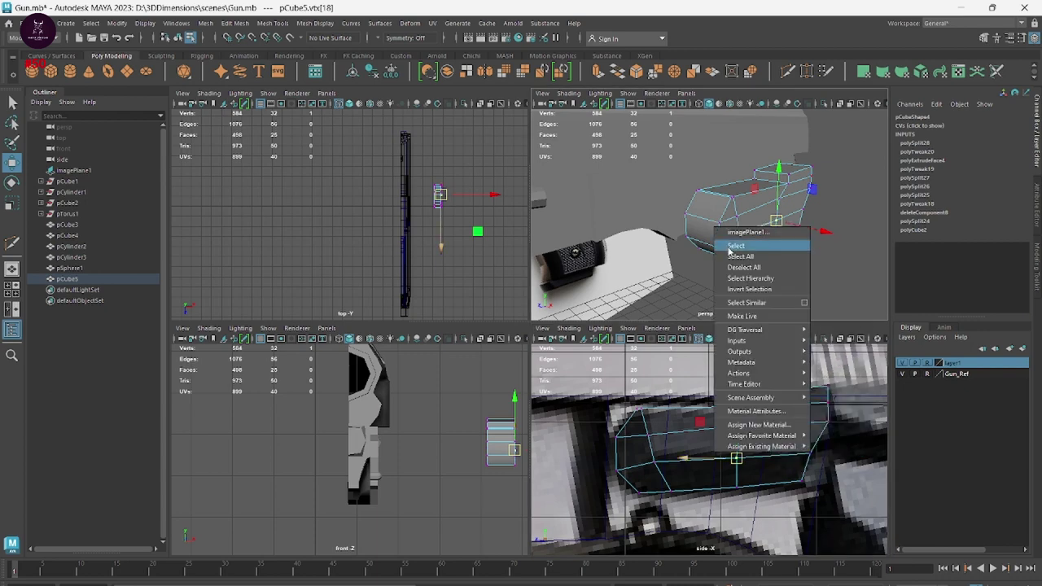
{"action": "left_click", "coordinate": [750, 278]}
{"action": "right_click", "coordinate": [698, 213]}
{"action": "left_click", "coordinate": [742, 282]}
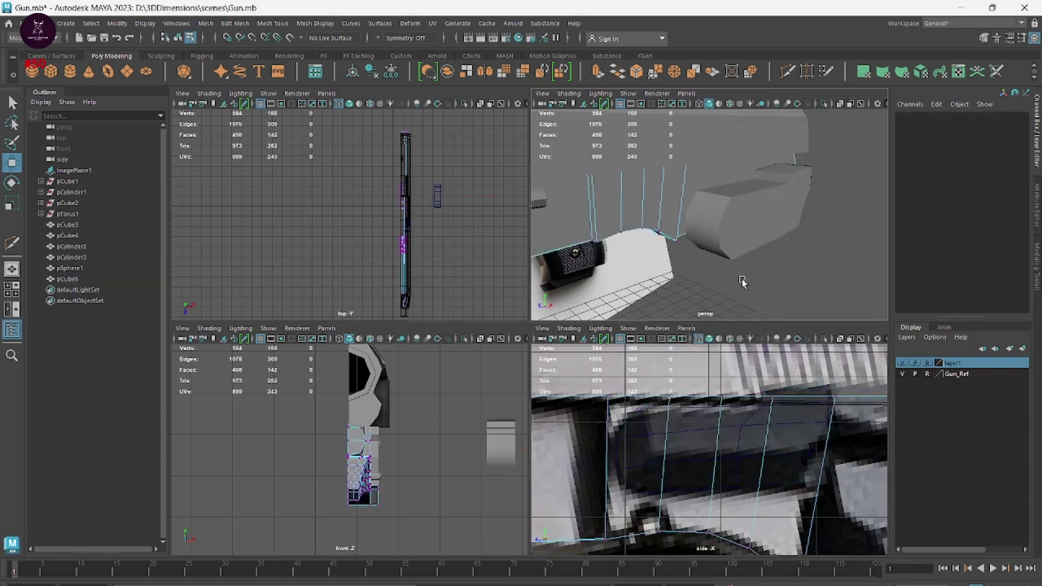
{"action": "left_click", "coordinate": [776, 193]}
{"action": "left_click", "coordinate": [761, 241]}
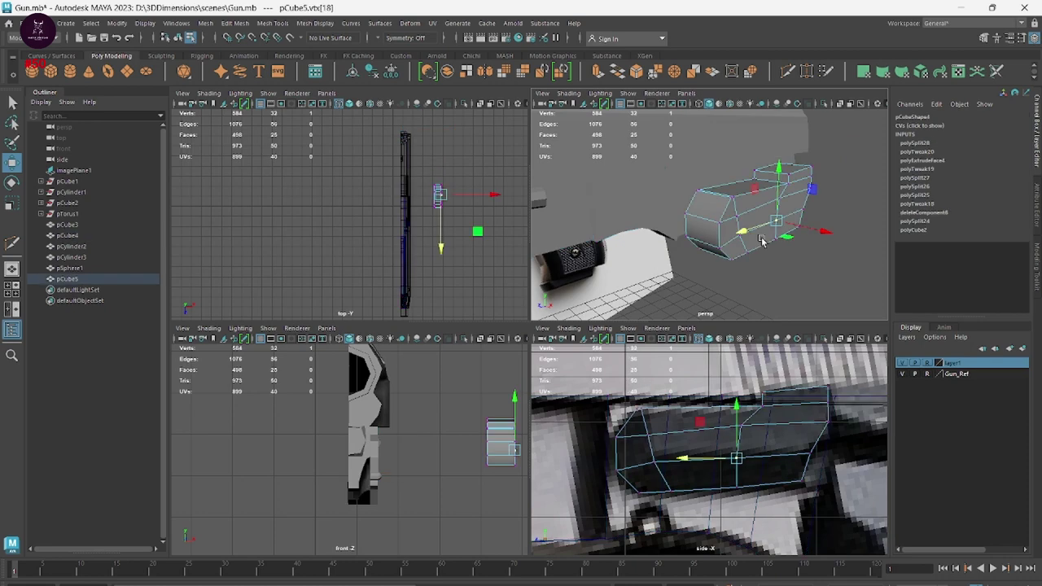
{"action": "right_click", "coordinate": [764, 239]}
{"action": "left_click", "coordinate": [769, 219]}
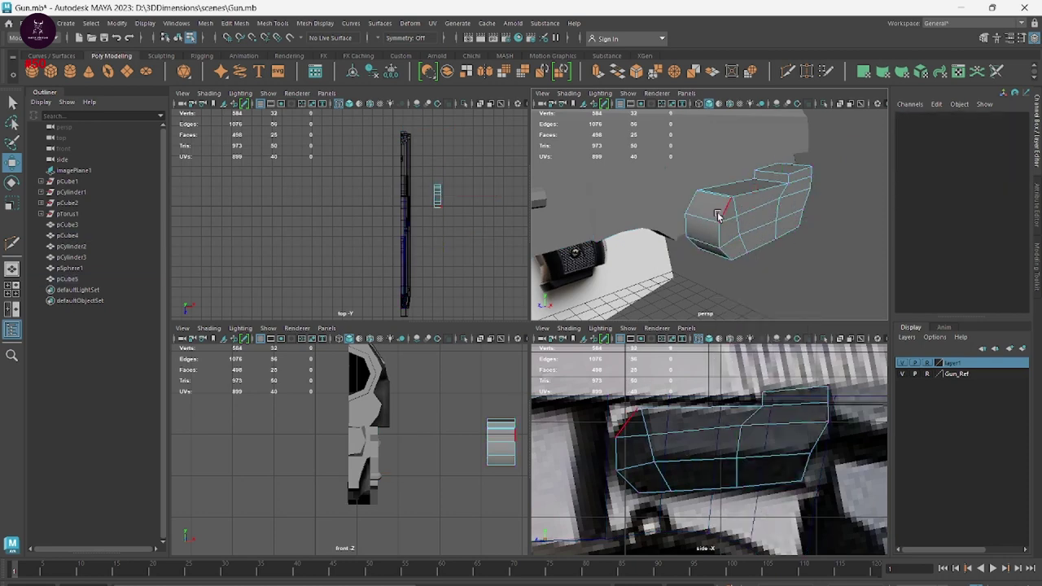
Select the block's lower edges and slide them along X
{"action": "left_click", "coordinate": [718, 216]}
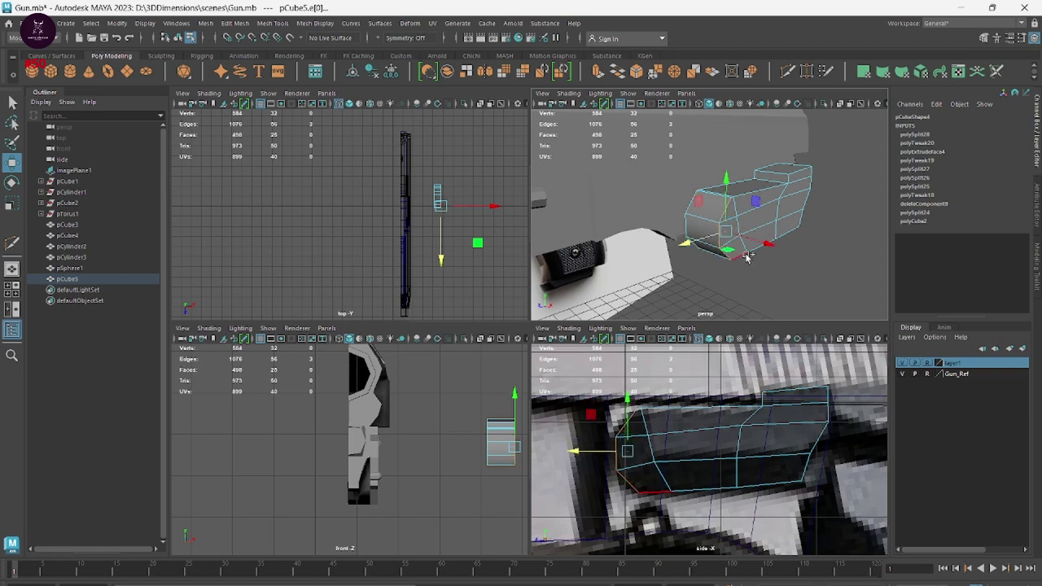
{"action": "left_click", "coordinate": [747, 255], "text": "shift"}
{"action": "left_click", "coordinate": [754, 253]}
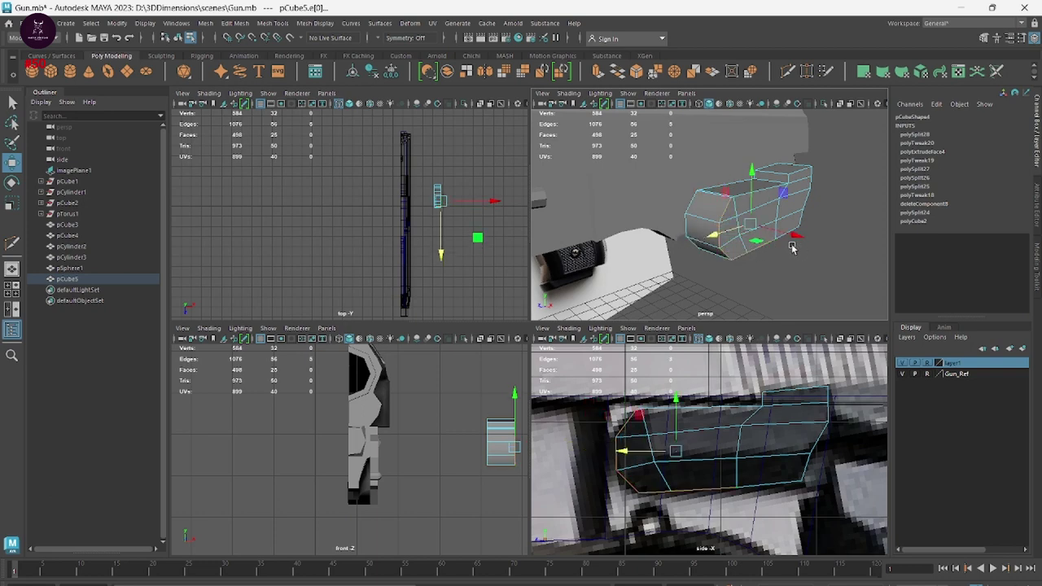
{"action": "left_click", "coordinate": [777, 239], "text": "shift"}
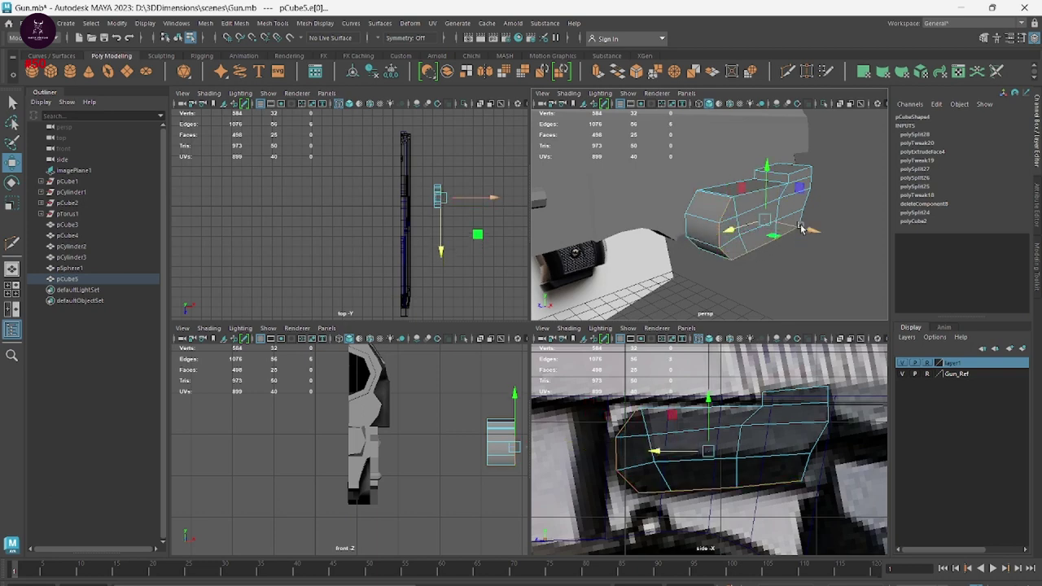
{"action": "left_click_drag", "start_coordinate": [801, 229], "coordinate": [773, 229]}
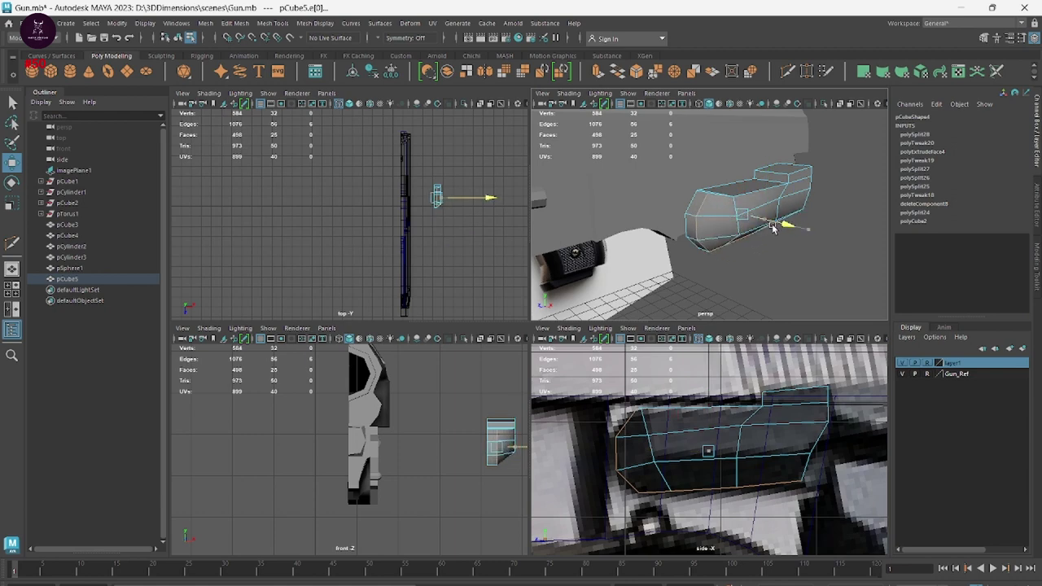
Bevel the block's long bottom edge with 2 segments
{"action": "left_click_drag", "start_coordinate": [773, 228], "coordinate": [789, 281], "text": "alt"}
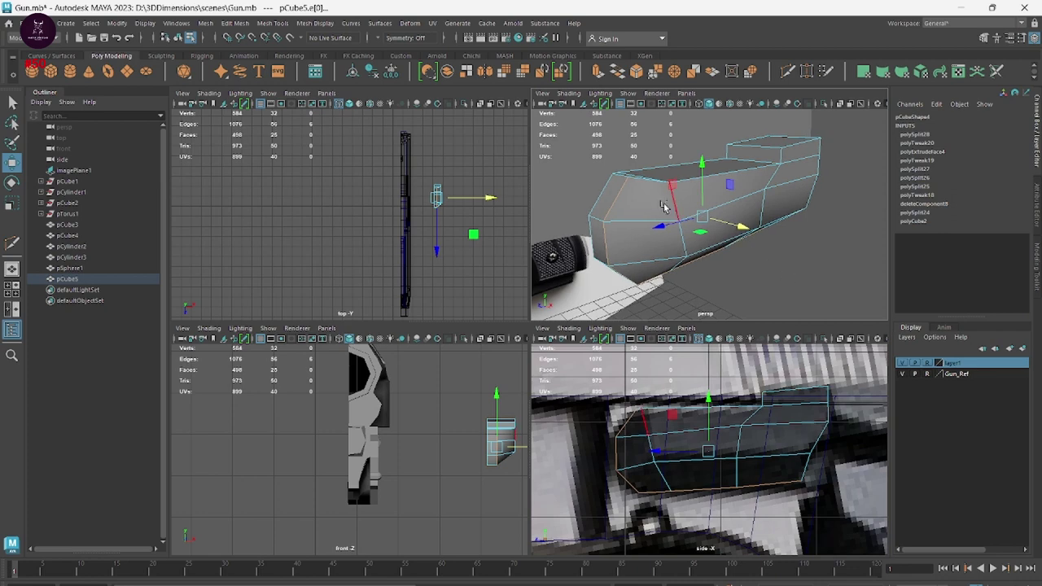
{"action": "left_click", "coordinate": [685, 244]}
{"action": "left_click", "coordinate": [710, 251]}
{"action": "left_click", "coordinate": [732, 248]}
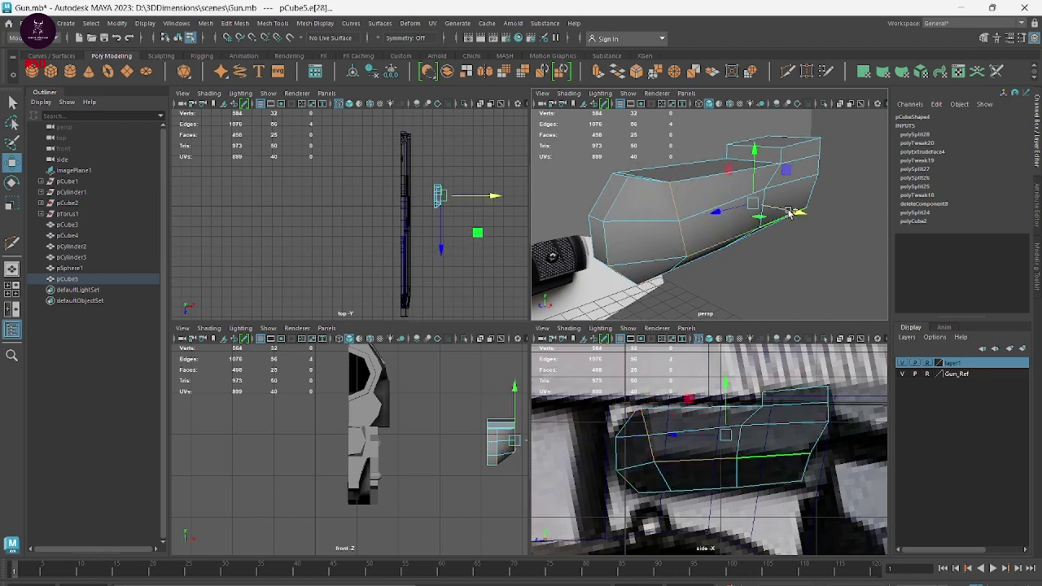
{"action": "right_click_drag", "start_coordinate": [789, 212], "coordinate": [839, 210], "text": "shift"}
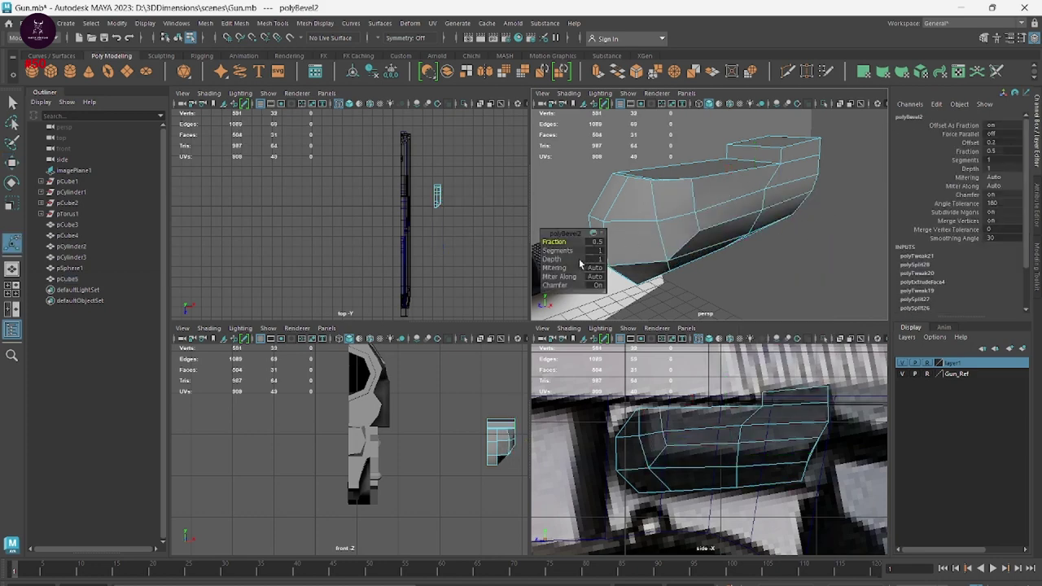
{"action": "left_click_drag", "start_coordinate": [550, 252], "coordinate": [535, 242]}
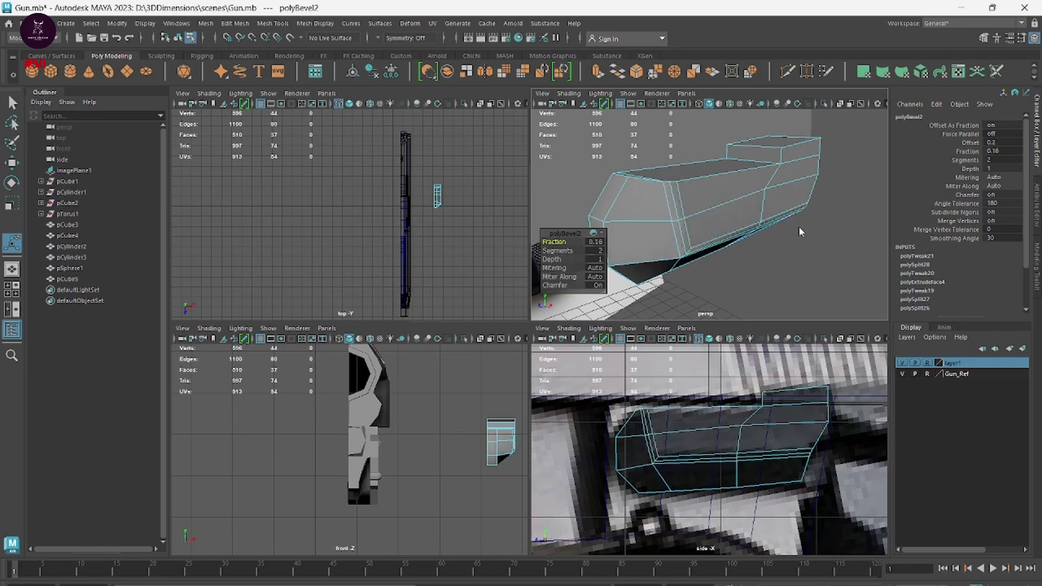
{"action": "left_click_drag", "start_coordinate": [798, 232], "coordinate": [851, 178], "text": "alt"}
{"action": "left_click", "coordinate": [851, 178]}
{"action": "mouse_move", "coordinate": [825, 240]}
{"action": "left_mouse_down", "text": "alt"}
{"action": "mouse_move", "coordinate": [806, 256]}
{"action": "mouse_move", "coordinate": [826, 255]}
{"action": "left_mouse_up", "text": "alt"}
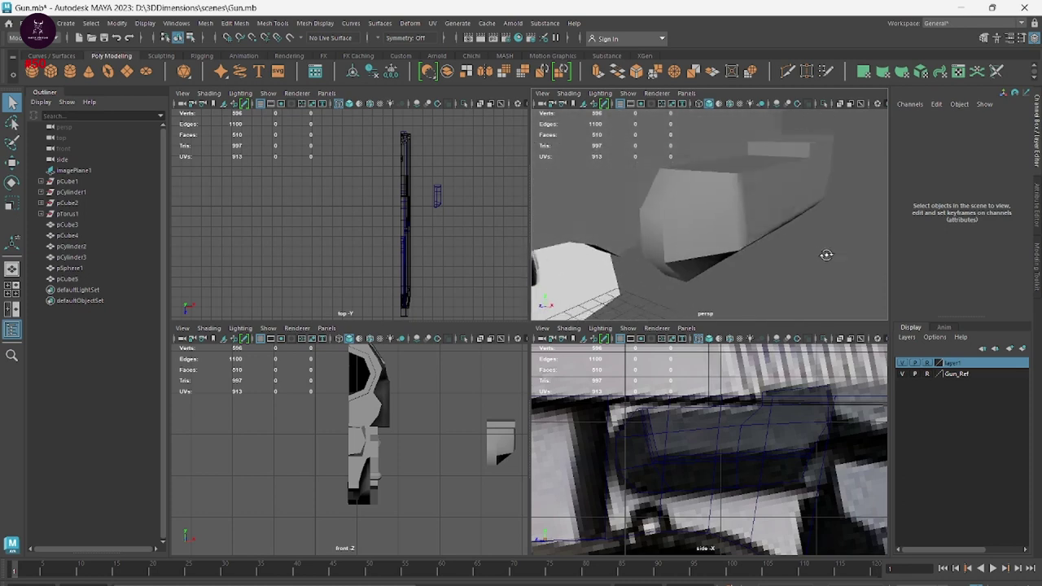
Scale pCube5 narrower along X
{"action": "scroll", "coordinate": [804, 258], "scroll_direction": "up", "scroll_amount": 3}
{"action": "left_click", "coordinate": [823, 222]}
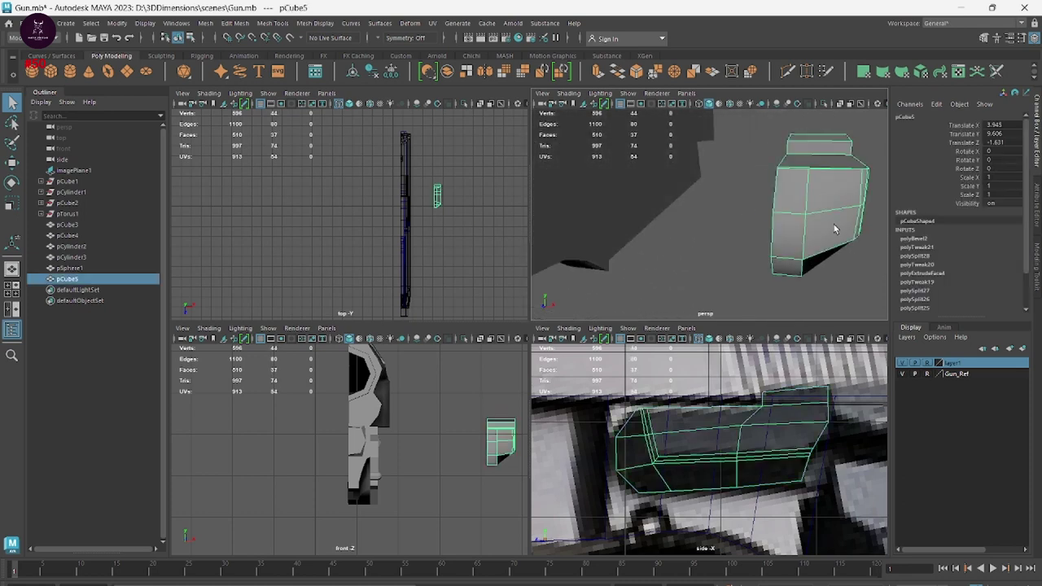
{"action": "key", "text": "r"}
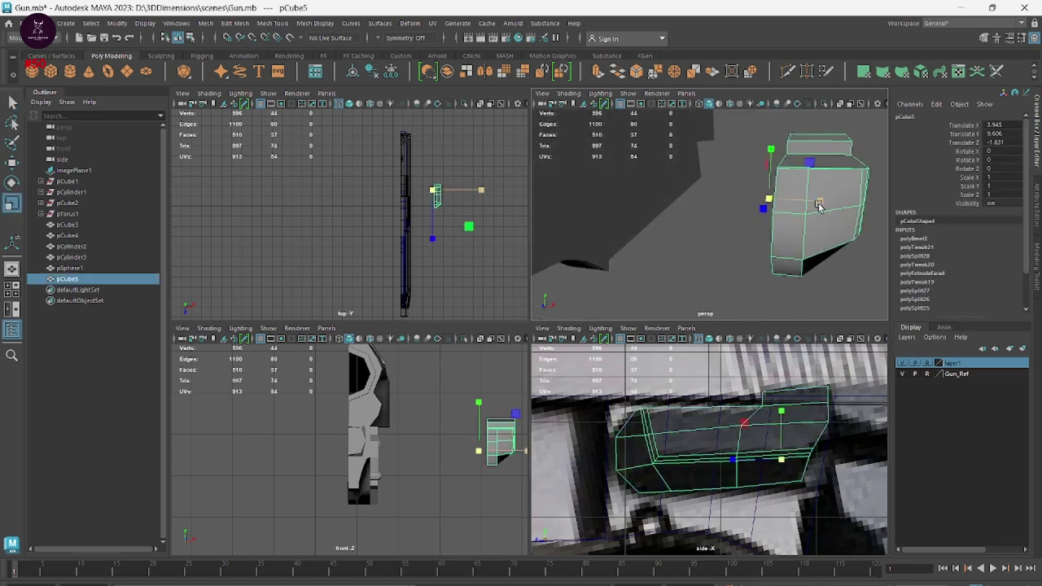
{"action": "left_click_drag", "start_coordinate": [819, 204], "coordinate": [791, 204]}
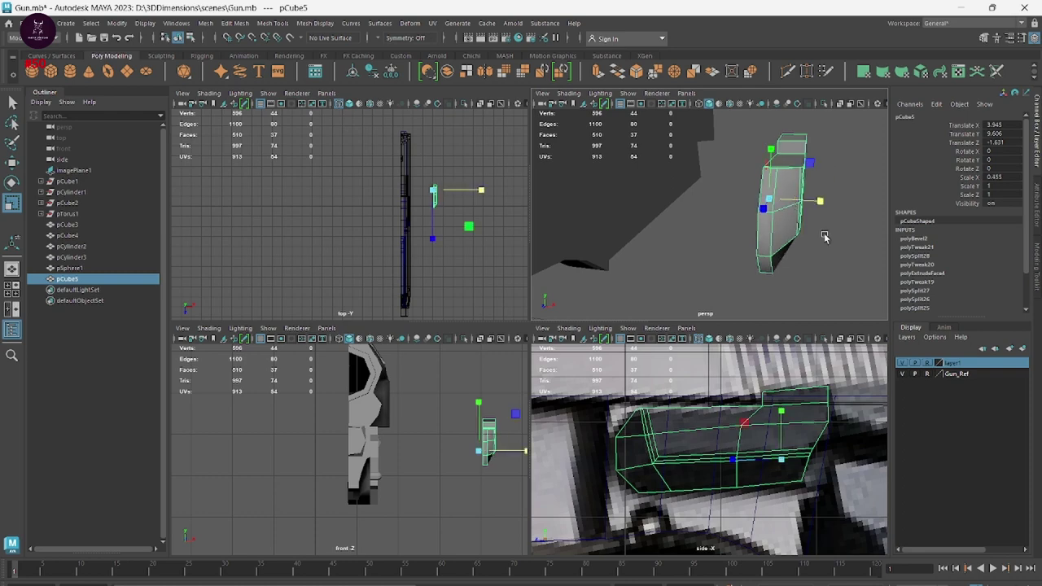
{"action": "left_click", "coordinate": [847, 292]}
Select the small block's front end face in face mode
{"action": "scroll", "coordinate": [824, 289], "scroll_direction": "up", "scroll_amount": 5}
{"action": "scroll", "coordinate": [794, 302], "scroll_direction": "up", "scroll_amount": 3}
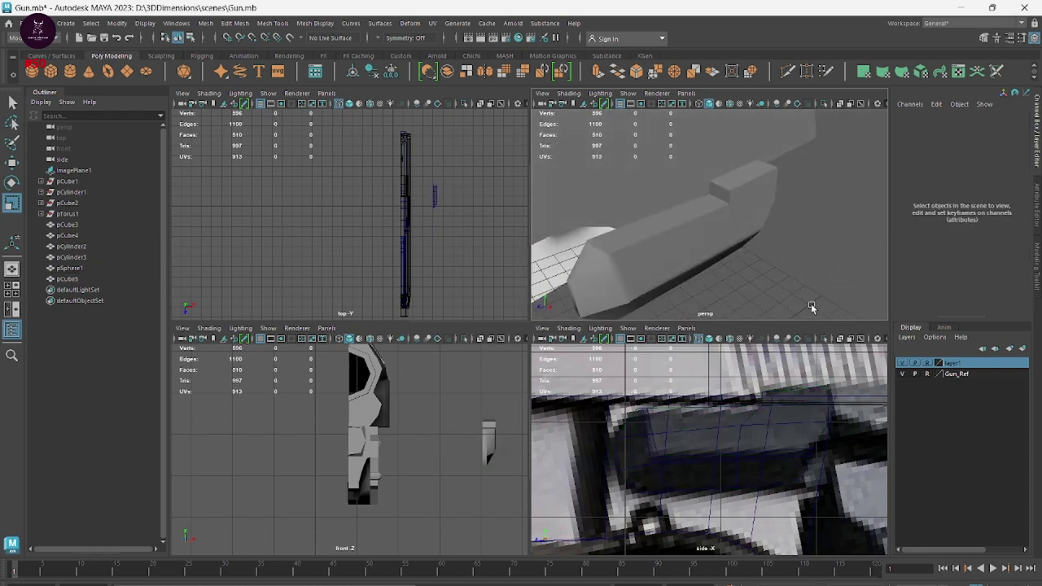
{"action": "scroll", "coordinate": [811, 304], "scroll_direction": "up", "scroll_amount": 2}
{"action": "scroll", "coordinate": [818, 453], "scroll_direction": "up", "scroll_amount": 2}
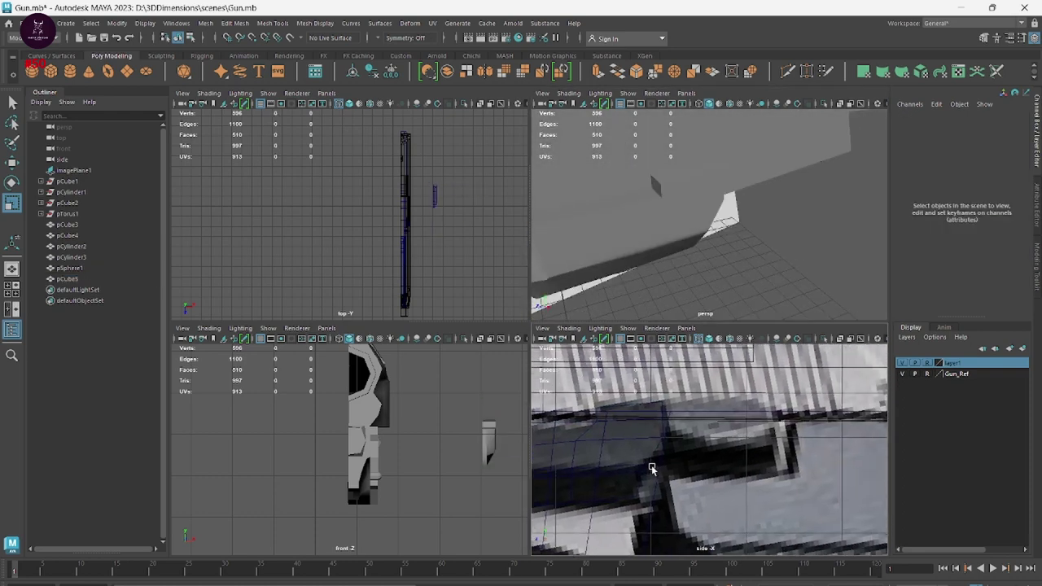
{"action": "left_click", "coordinate": [661, 184]}
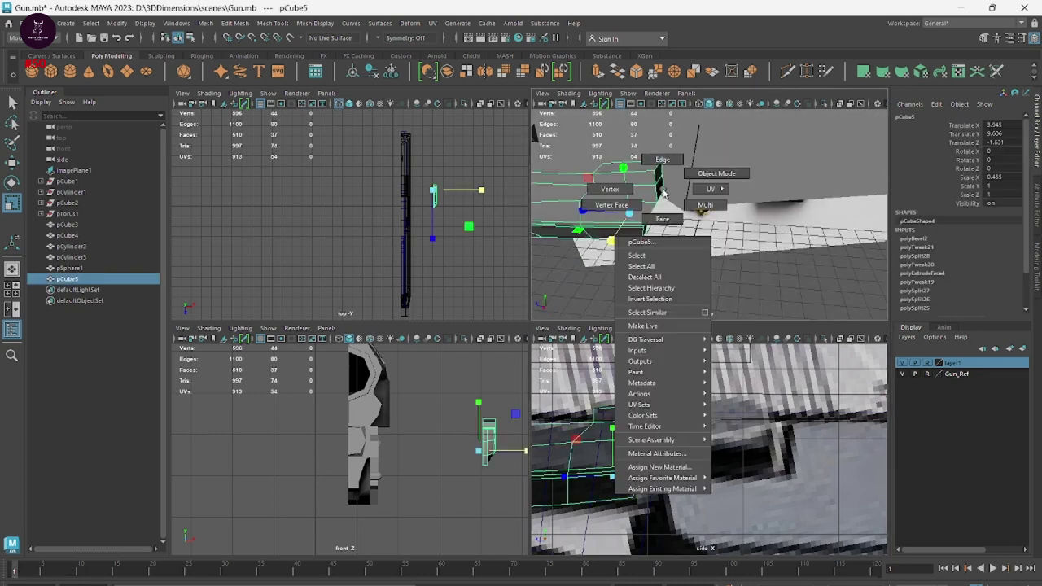
{"action": "right_click_drag", "start_coordinate": [661, 184], "coordinate": [661, 160]}
{"action": "left_click_drag", "start_coordinate": [651, 196], "coordinate": [671, 212], "text": "alt"}
{"action": "left_click", "coordinate": [629, 163]}
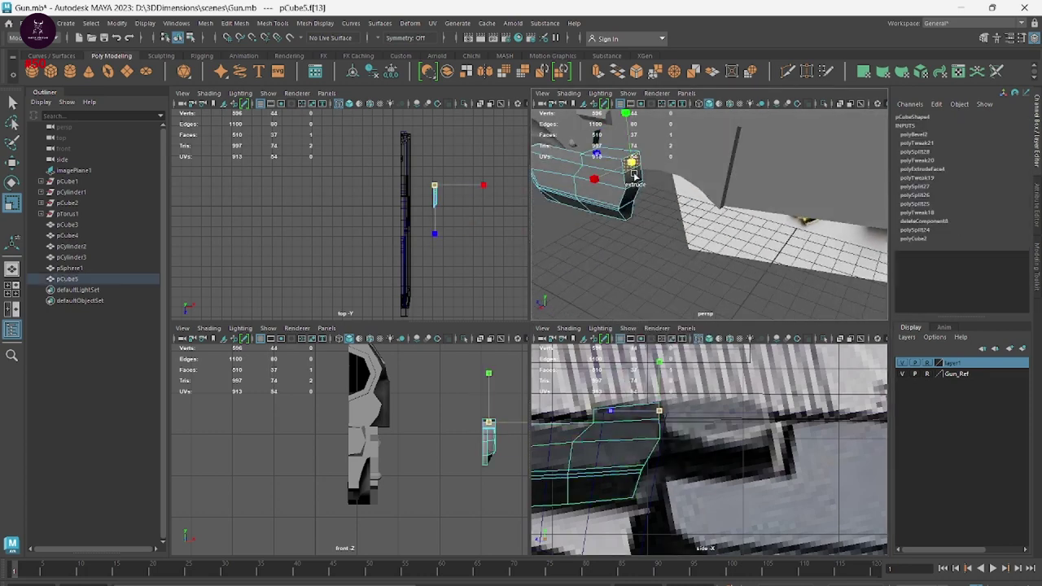
{"action": "key", "text": "F8"}
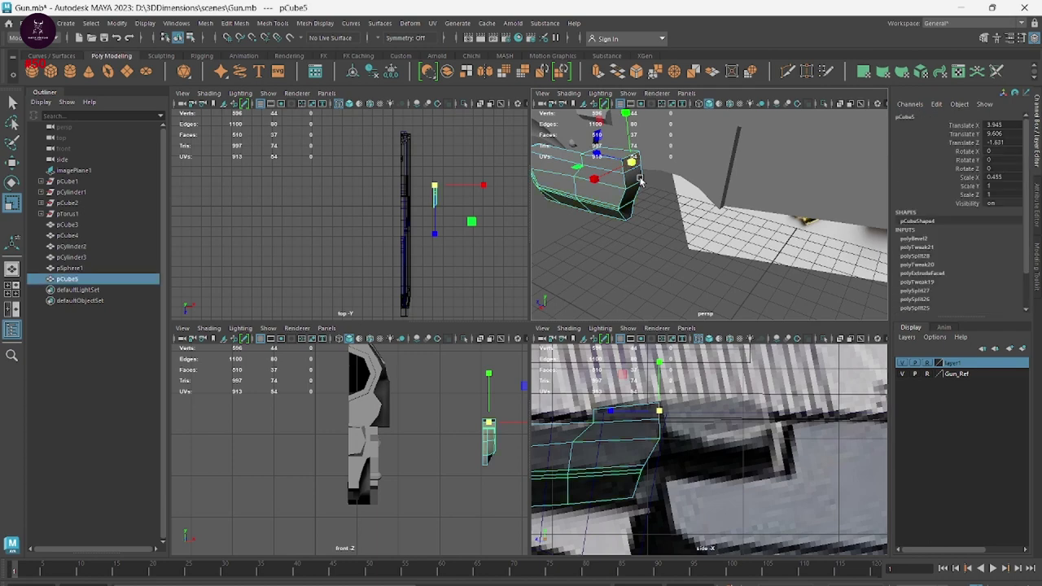
{"action": "right_click_drag", "start_coordinate": [640, 184], "coordinate": [644, 208]}
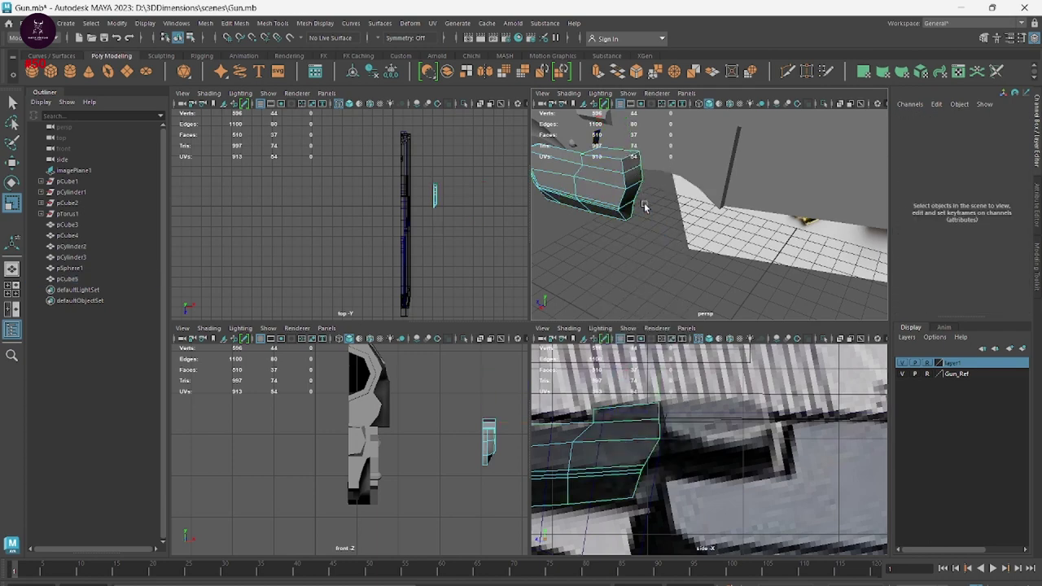
{"action": "left_click", "coordinate": [632, 172]}
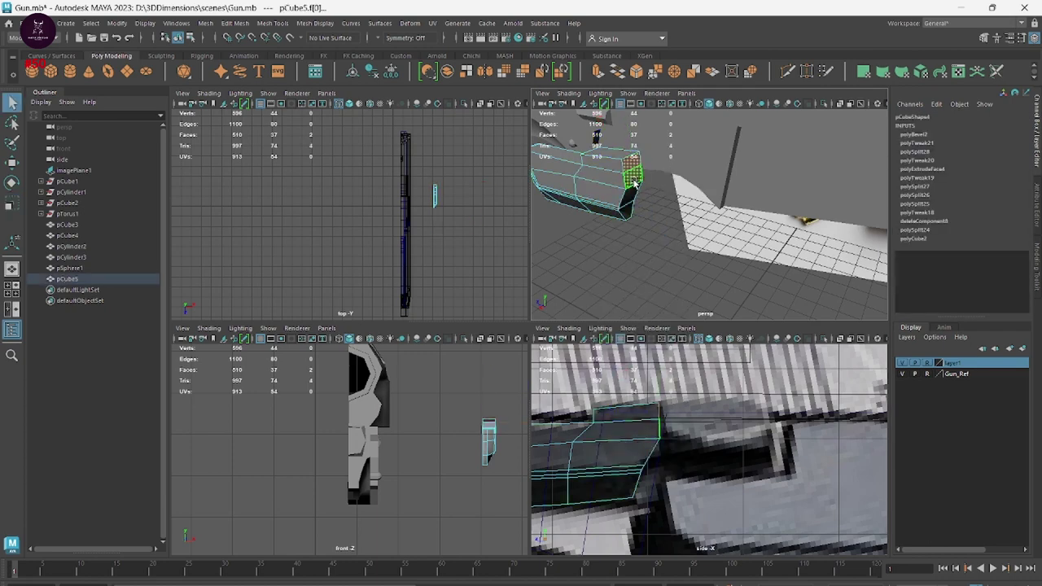
Extrude the end face outward into a longer section and scale it flat
{"action": "key", "text": "w"}
{"action": "mouse_move", "coordinate": [607, 184]}
{"action": "left_mouse_down", "text": "shift"}
{"action": "mouse_move", "coordinate": [685, 186]}
{"action": "mouse_move", "coordinate": [698, 234]}
{"action": "mouse_move", "coordinate": [739, 282]}
{"action": "left_mouse_up", "text": "shift"}
{"action": "key", "text": "ctrl+z"}
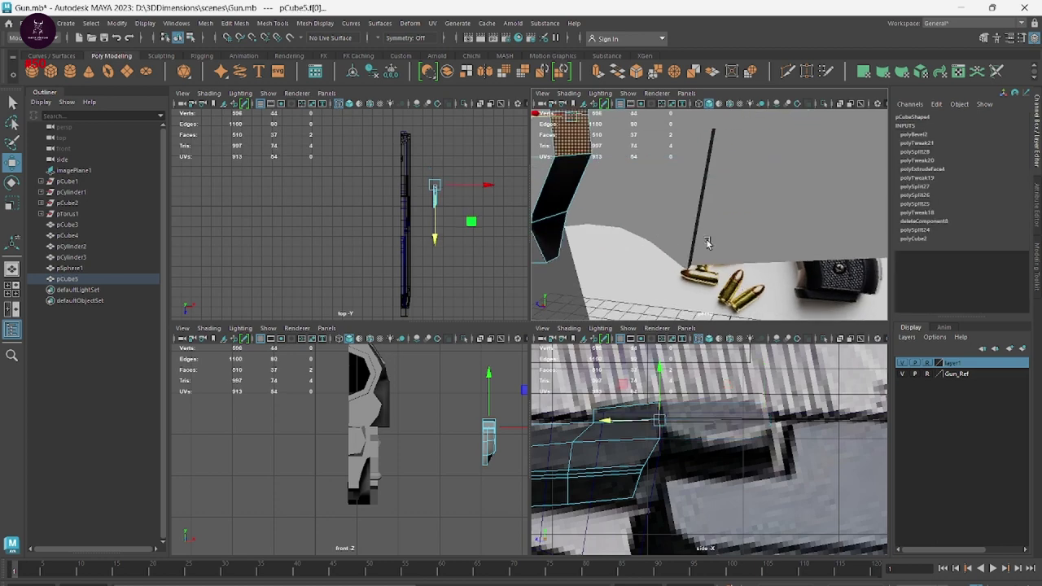
{"action": "left_click_drag", "start_coordinate": [707, 242], "coordinate": [659, 215], "text": "alt"}
{"action": "mouse_move", "coordinate": [610, 174]}
{"action": "left_mouse_down", "text": "shift"}
{"action": "mouse_move", "coordinate": [589, 169]}
{"action": "mouse_move", "coordinate": [774, 186]}
{"action": "left_mouse_up", "text": "shift"}
{"action": "key", "text": "r"}
Move the top corner vertex down to the reference and select the bottom corner vertices
{"action": "key", "text": "w"}
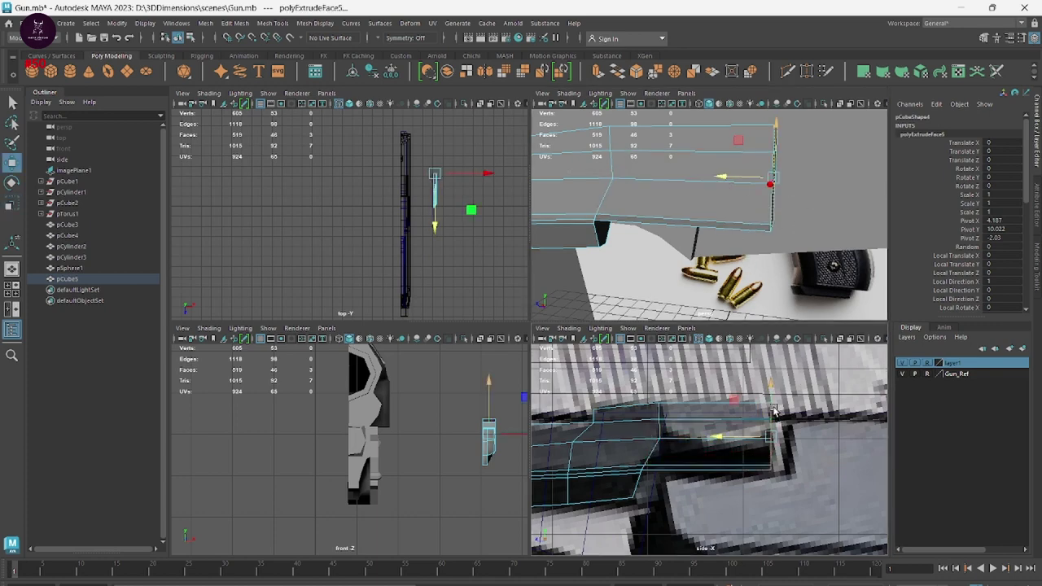
{"action": "right_click", "coordinate": [705, 376]}
{"action": "left_click", "coordinate": [763, 419]}
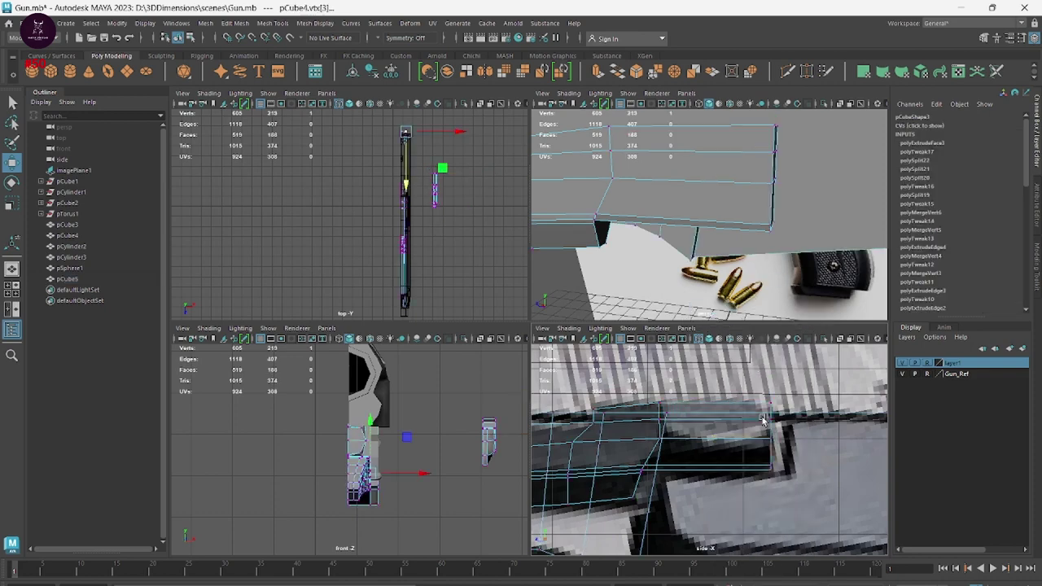
{"action": "left_click_drag", "start_coordinate": [802, 425], "coordinate": [742, 409]}
{"action": "scroll", "coordinate": [731, 419], "scroll_direction": "up", "scroll_amount": 2}
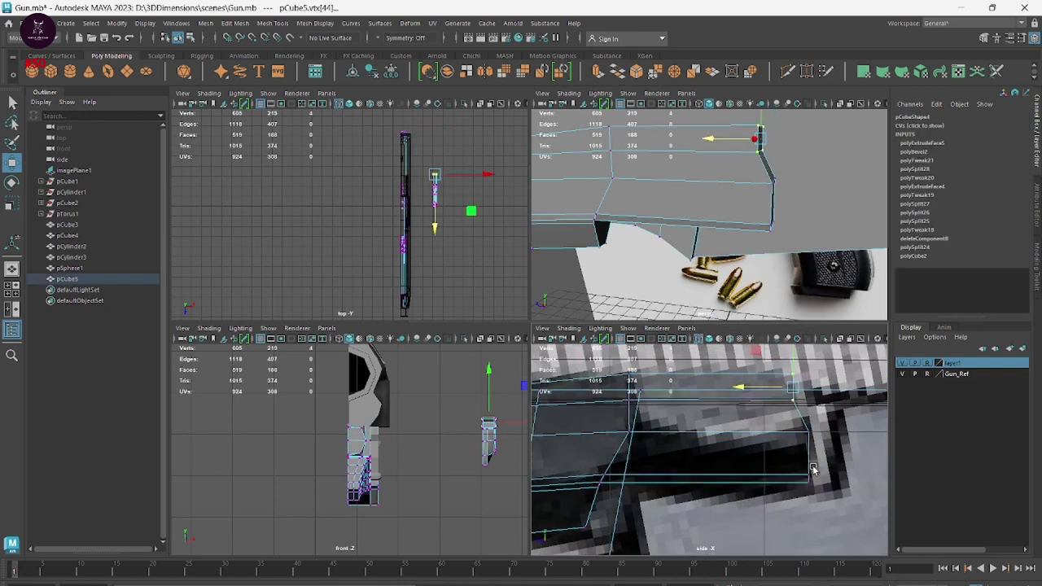
{"action": "scroll", "coordinate": [731, 419], "scroll_direction": "up", "scroll_amount": 2}
{"action": "scroll", "coordinate": [730, 419], "scroll_direction": "up", "scroll_amount": 2}
{"action": "mouse_move", "coordinate": [757, 399]}
{"action": "left_mouse_down"}
{"action": "mouse_move", "coordinate": [756, 381]}
{"action": "mouse_move", "coordinate": [797, 434]}
{"action": "left_mouse_up"}
{"action": "mouse_move", "coordinate": [820, 511]}
{"action": "left_mouse_down"}
{"action": "mouse_move", "coordinate": [740, 455]}
{"action": "mouse_move", "coordinate": [739, 417]}
{"action": "left_mouse_up"}
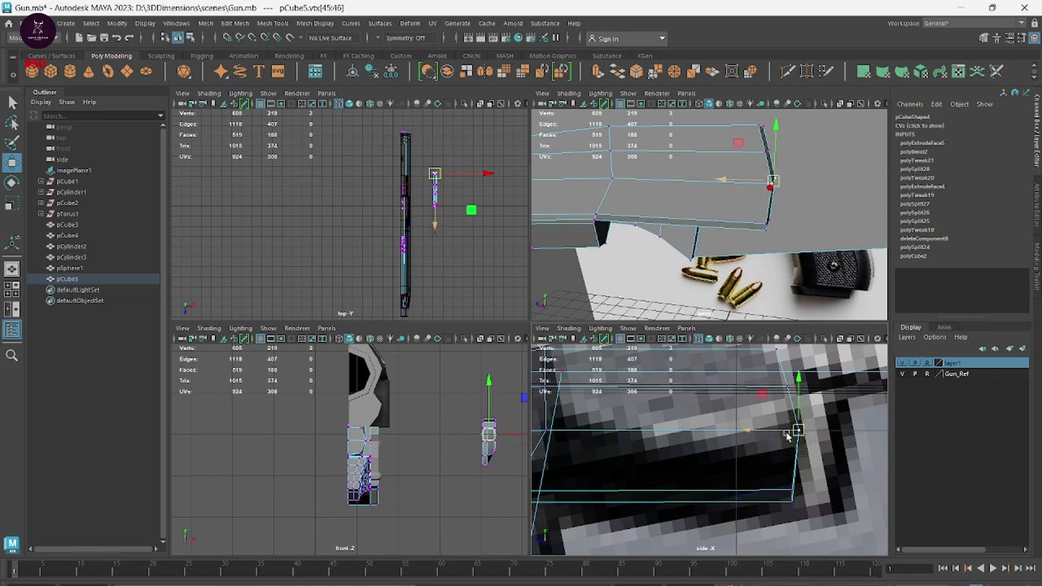
{"action": "scroll", "coordinate": [773, 458], "scroll_direction": "down", "scroll_amount": 3}
Insert an edge loop across the block
{"action": "left_click_drag", "start_coordinate": [692, 193], "coordinate": [751, 209], "text": "alt"}
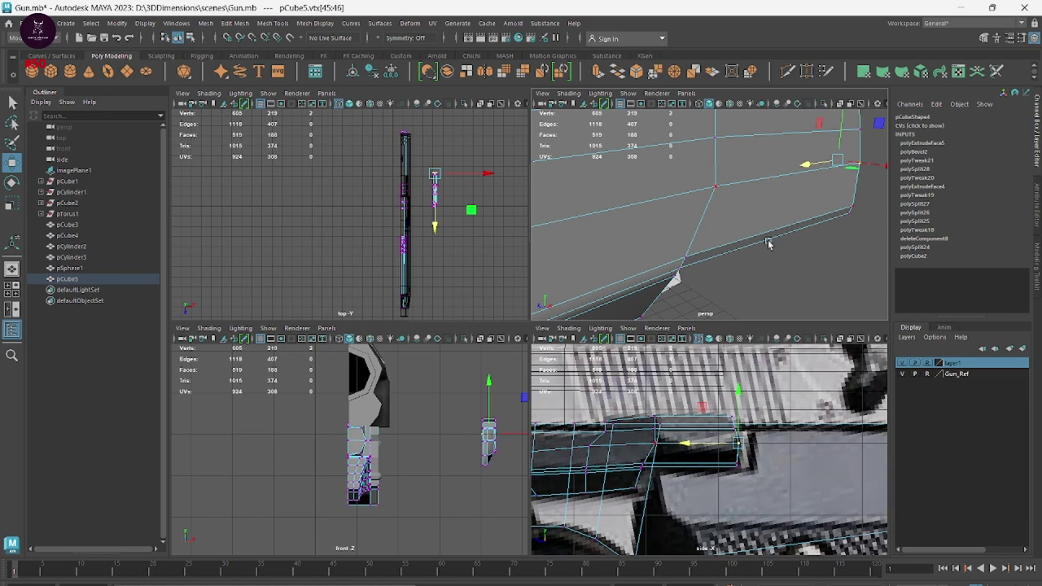
{"action": "right_click_drag", "start_coordinate": [750, 209], "coordinate": [691, 205], "text": "shift"}
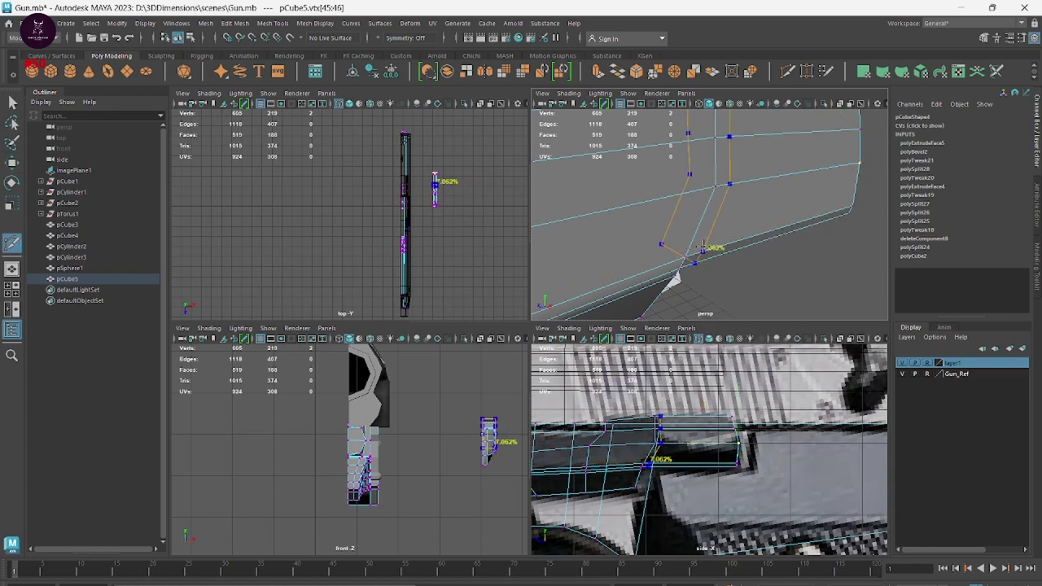
{"action": "left_click", "coordinate": [721, 185]}
{"action": "right_click", "coordinate": [784, 174]}
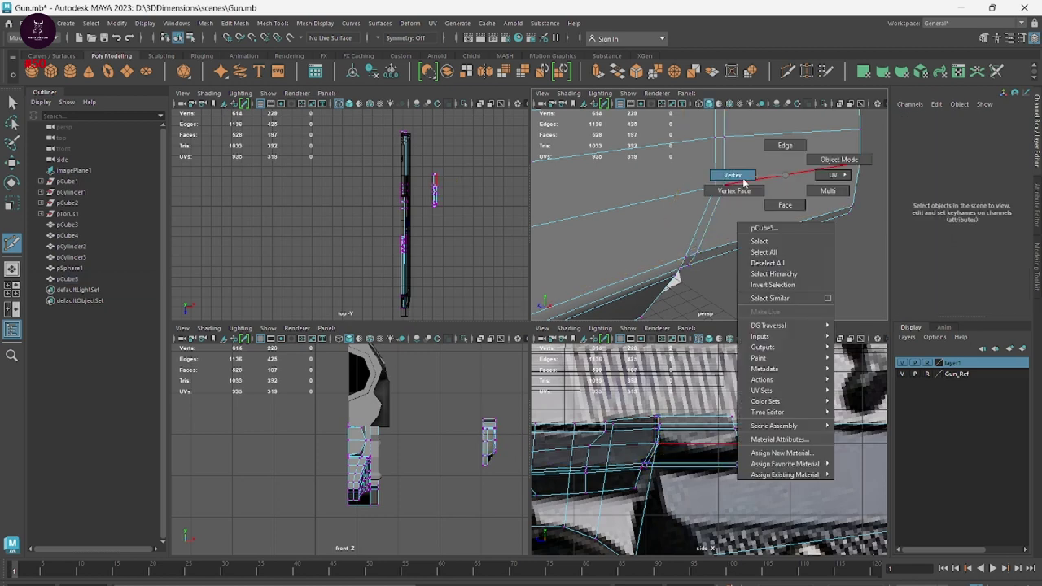
{"action": "left_click", "coordinate": [784, 205]}
Extrude the block's side face and slide it along X
{"action": "key", "text": "w"}
{"action": "left_click", "coordinate": [781, 210]}
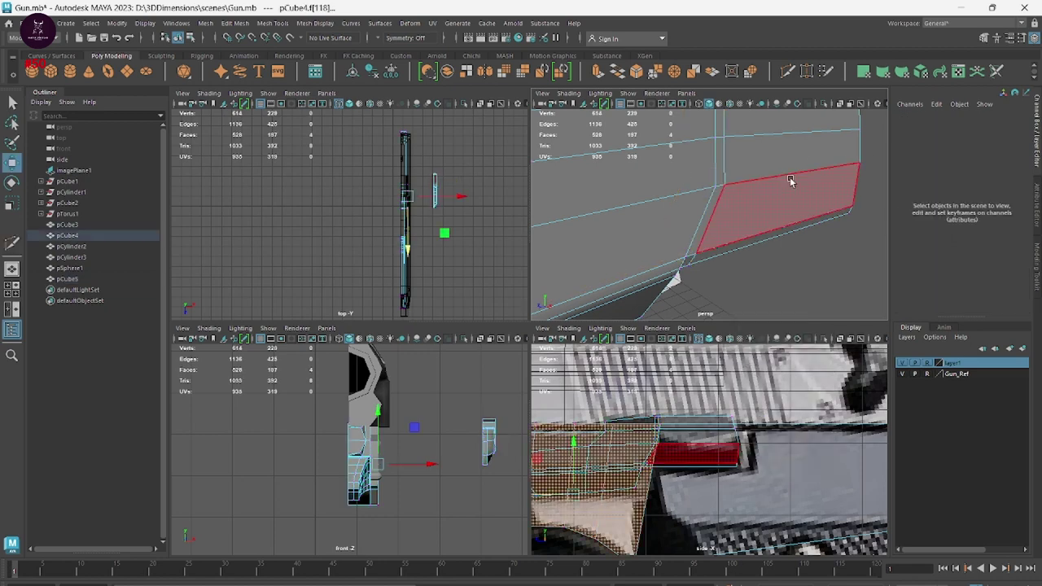
{"action": "mouse_move", "coordinate": [782, 210]}
{"action": "left_mouse_down", "text": "alt"}
{"action": "mouse_move", "coordinate": [786, 252]}
{"action": "mouse_move", "coordinate": [817, 236]}
{"action": "mouse_move", "coordinate": [852, 245]}
{"action": "mouse_move", "coordinate": [834, 234]}
{"action": "left_mouse_up", "text": "alt"}
{"action": "left_click", "coordinate": [820, 234]}
{"action": "key", "text": "ctrl+e"}
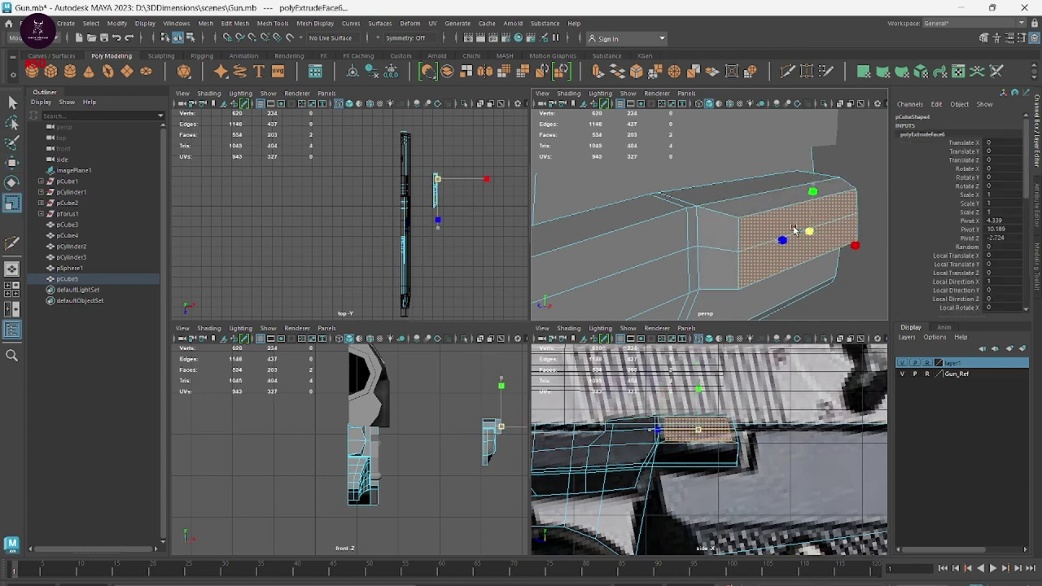
{"action": "key", "text": "w"}
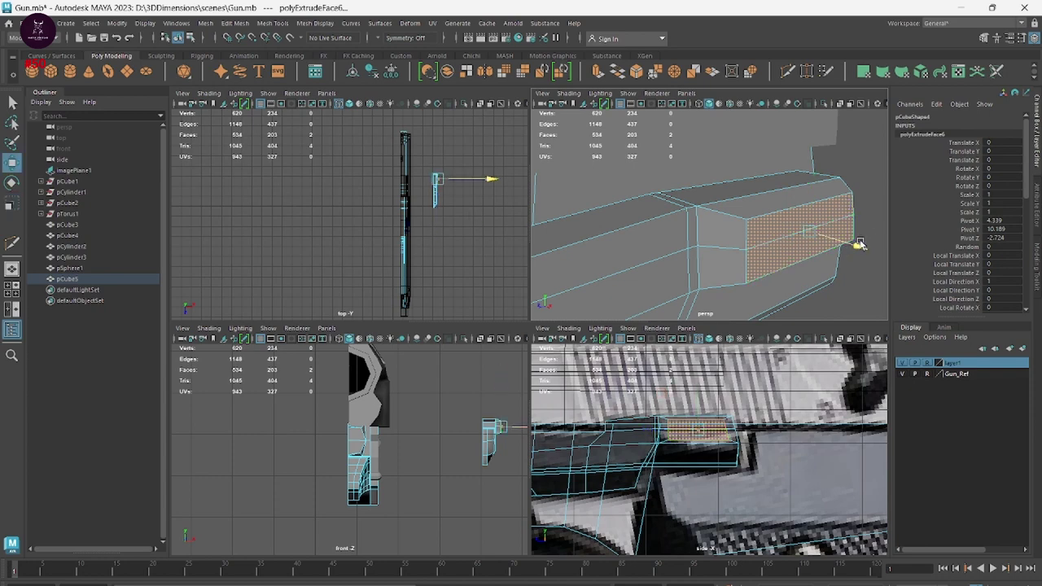
{"action": "left_click_drag", "start_coordinate": [838, 238], "coordinate": [844, 240]}
{"action": "key", "text": "f"}
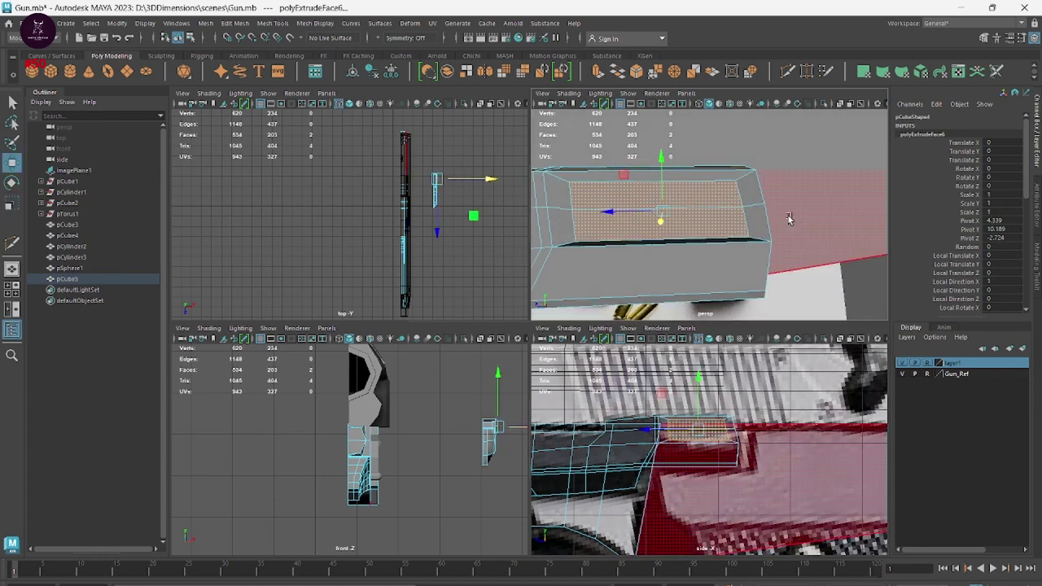
Select the extrusion's two end vertices for adjustment
{"action": "right_click", "coordinate": [741, 210]}
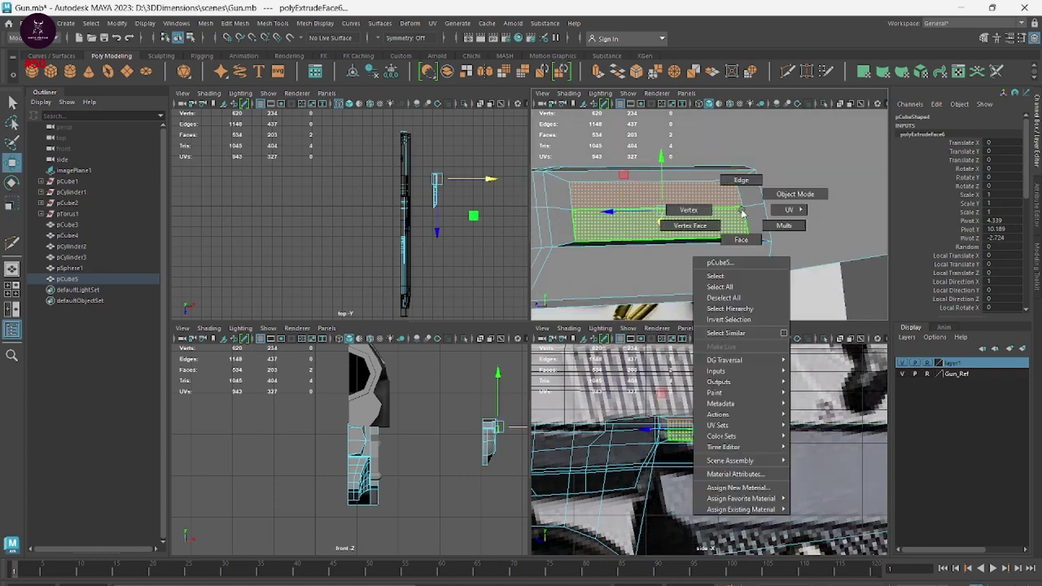
{"action": "left_click", "coordinate": [690, 209]}
{"action": "left_click_drag", "start_coordinate": [724, 185], "coordinate": [743, 205]}
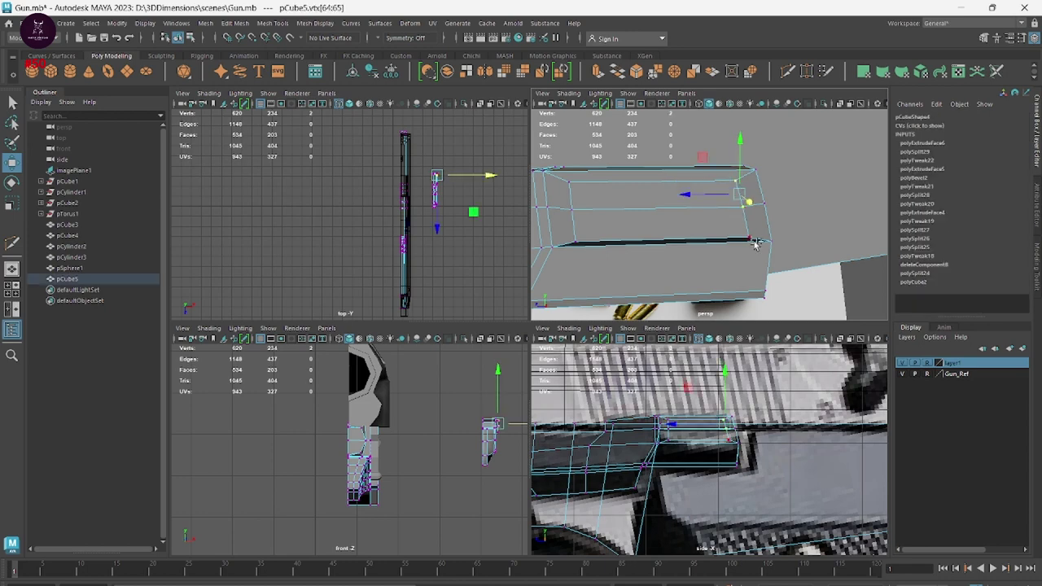
{"action": "left_click", "coordinate": [753, 241], "text": "shift"}
{"action": "left_click", "coordinate": [737, 215]}
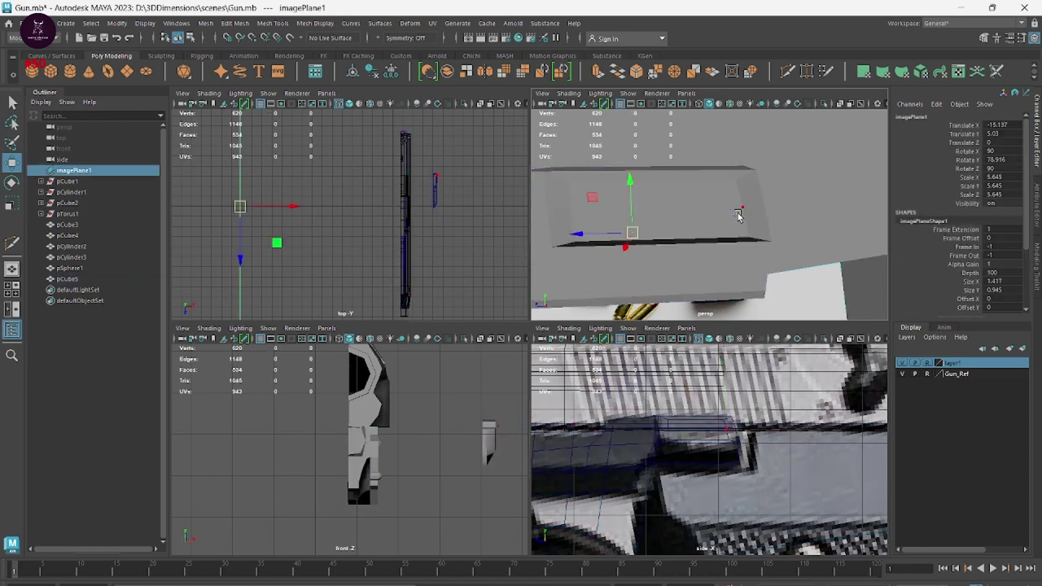
{"action": "left_click", "coordinate": [734, 178]}
{"action": "right_click_drag", "start_coordinate": [737, 181], "coordinate": [688, 181]}
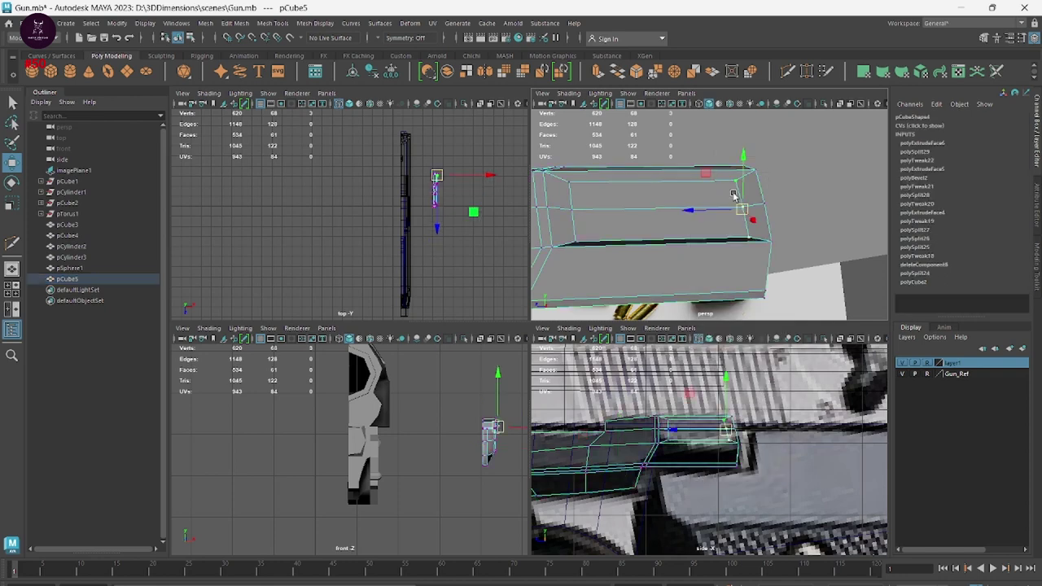
{"action": "left_click", "coordinate": [735, 181]}
{"action": "left_click", "coordinate": [752, 240], "text": "shift"}
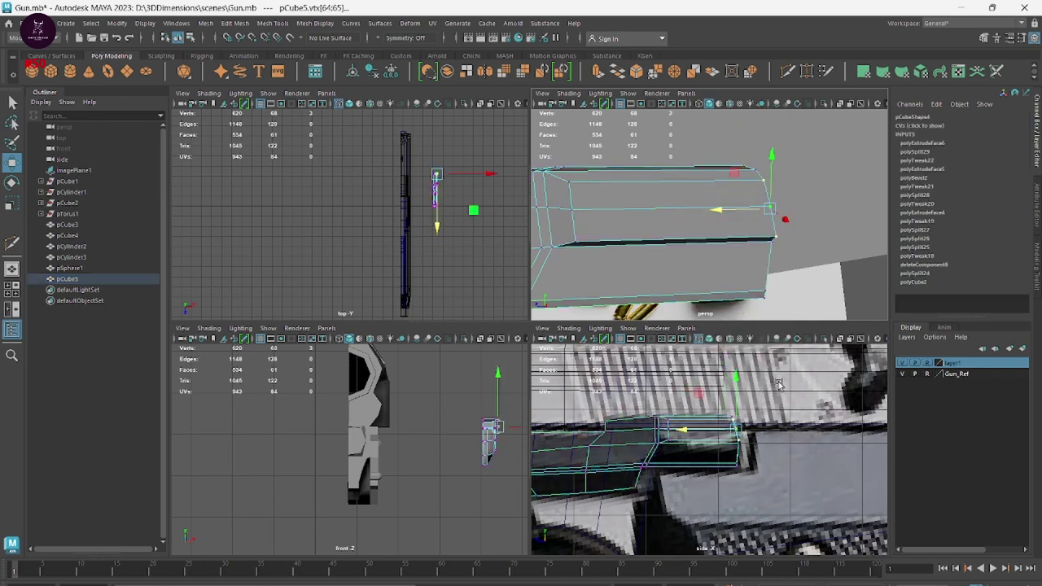
Select the extrusion's top faces
{"action": "scroll", "coordinate": [802, 220], "scroll_direction": "down", "scroll_amount": 3}
{"action": "left_click_drag", "start_coordinate": [802, 220], "coordinate": [667, 224], "text": "alt"}
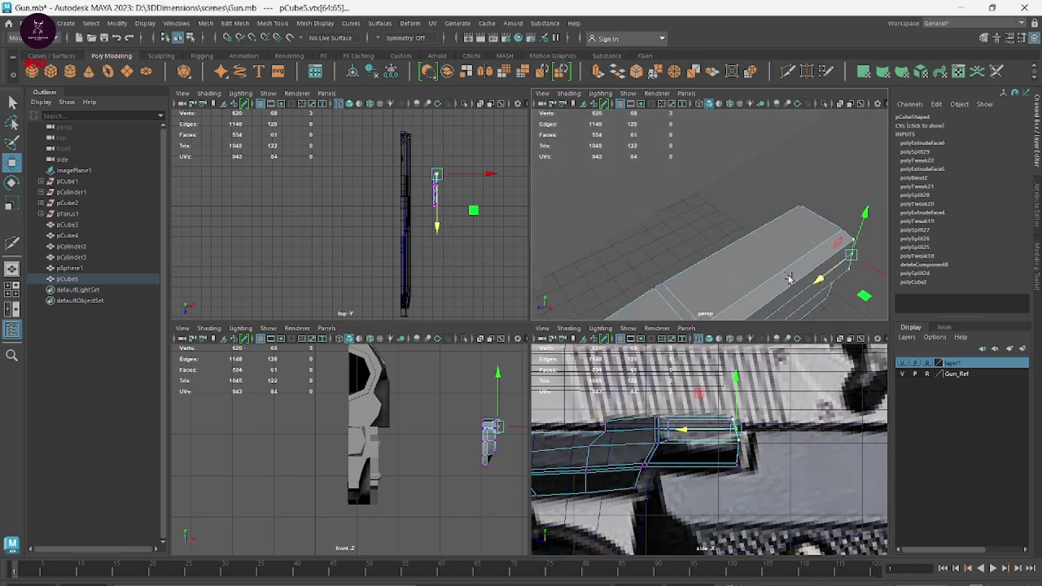
{"action": "scroll", "coordinate": [667, 224], "scroll_direction": "up", "scroll_amount": 5}
{"action": "mouse_move", "coordinate": [757, 233]}
{"action": "left_mouse_down", "text": "alt"}
{"action": "mouse_move", "coordinate": [826, 239]}
{"action": "mouse_move", "coordinate": [828, 260]}
{"action": "left_mouse_up", "text": "alt"}
{"action": "right_click", "coordinate": [793, 222]}
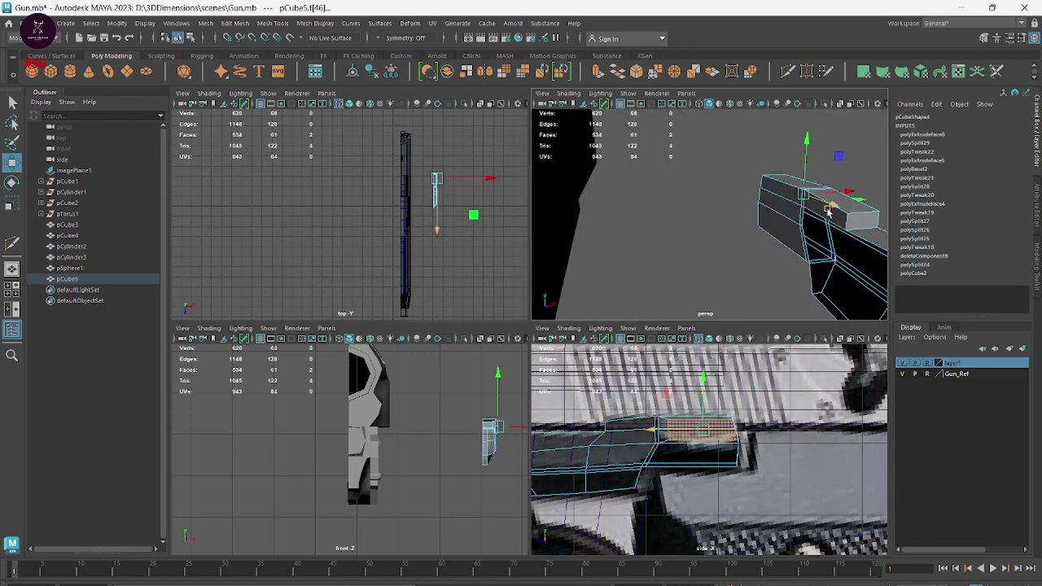
{"action": "left_click", "coordinate": [830, 207]}
{"action": "left_click", "coordinate": [780, 213], "text": "shift"}
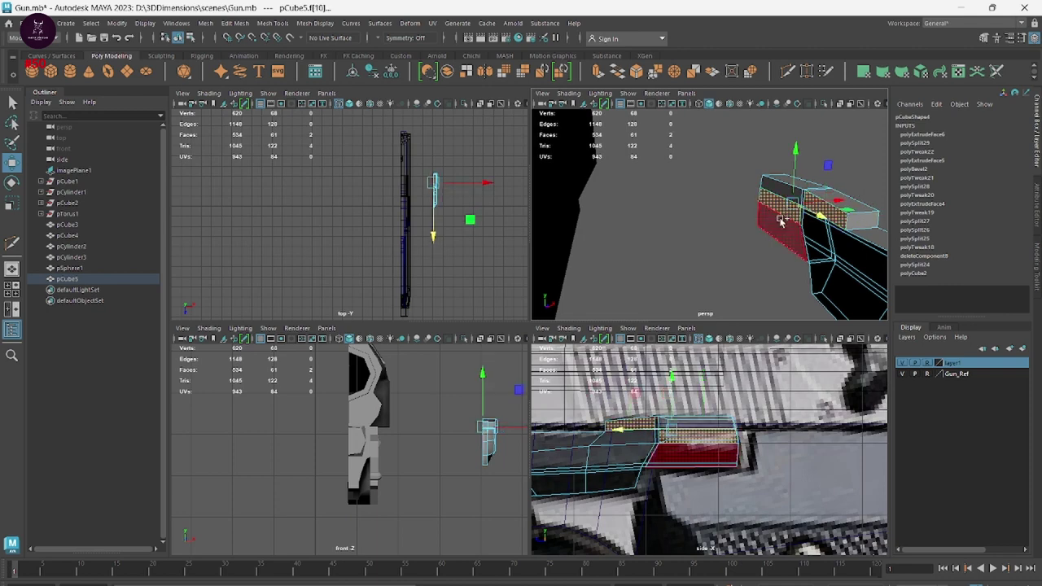
Delete the stray side faces and the thin face strip from the small slide piece
{"action": "left_click", "coordinate": [793, 197], "text": "shift"}
{"action": "left_click", "coordinate": [814, 203], "text": "shift"}
{"action": "key", "text": "Delete"}
{"action": "scroll", "coordinate": [828, 210], "scroll_direction": "up", "scroll_amount": 2}
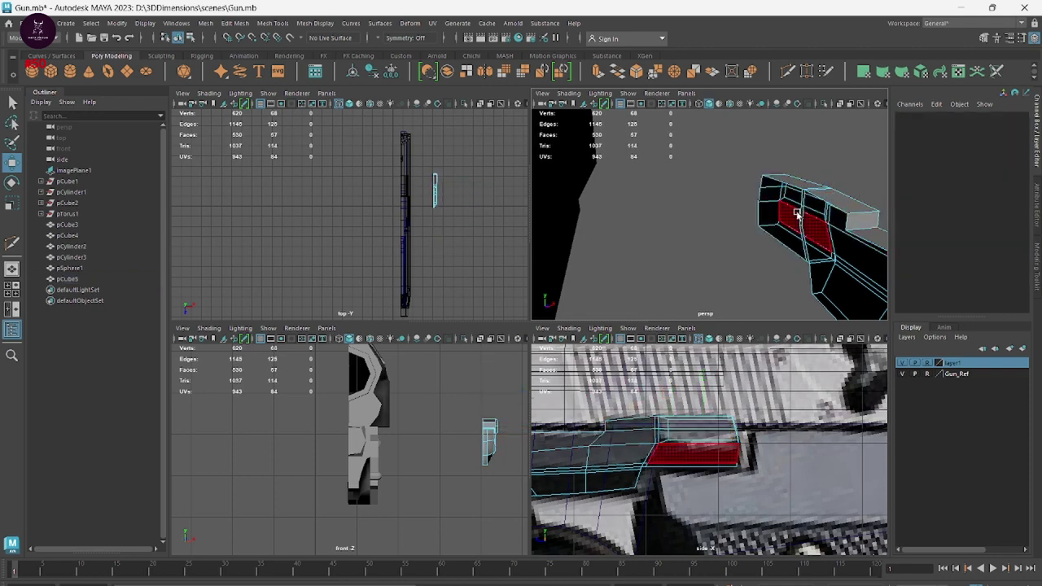
{"action": "scroll", "coordinate": [806, 216], "scroll_direction": "up", "scroll_amount": 2}
{"action": "scroll", "coordinate": [781, 224], "scroll_direction": "up", "scroll_amount": 2}
{"action": "scroll", "coordinate": [771, 225], "scroll_direction": "up", "scroll_amount": 2}
{"action": "mouse_move", "coordinate": [772, 225]}
{"action": "left_mouse_down", "text": "alt"}
{"action": "mouse_move", "coordinate": [814, 227]}
{"action": "mouse_move", "coordinate": [820, 306]}
{"action": "mouse_move", "coordinate": [802, 277]}
{"action": "left_mouse_up", "text": "alt"}
{"action": "left_click", "coordinate": [830, 232]}
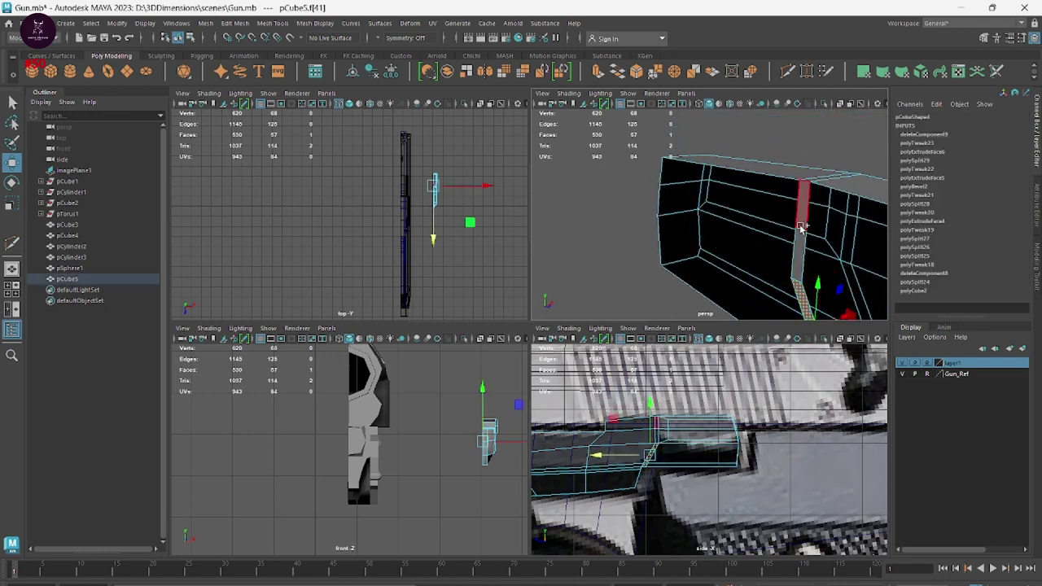
{"action": "left_click", "coordinate": [823, 236], "text": "shift"}
{"action": "key", "text": "Delete"}
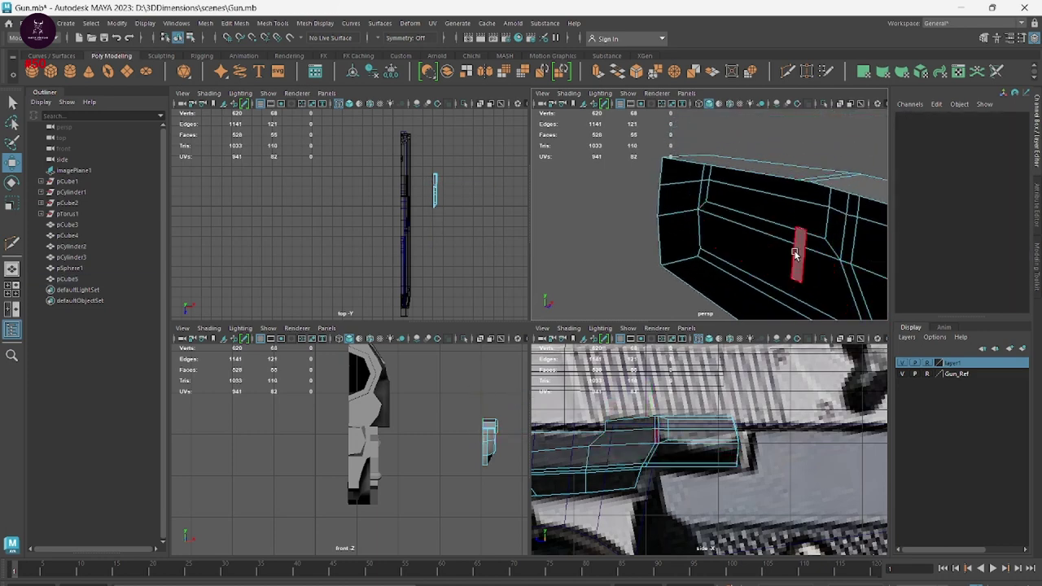
In Object Mode, move pCube5 along X and scale it wider
{"action": "mouse_move", "coordinate": [819, 263]}
{"action": "left_mouse_down", "text": "alt"}
{"action": "mouse_move", "coordinate": [477, 272]}
{"action": "mouse_move", "coordinate": [800, 270]}
{"action": "left_mouse_up", "text": "alt"}
{"action": "right_click_drag", "start_coordinate": [753, 183], "coordinate": [791, 149]}
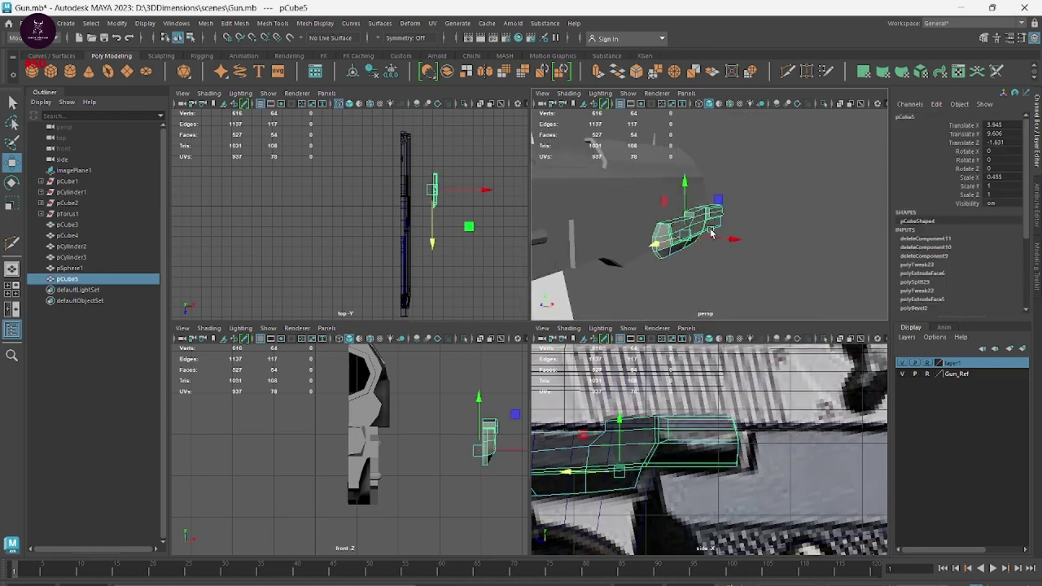
{"action": "mouse_move", "coordinate": [711, 234]}
{"action": "left_mouse_down"}
{"action": "mouse_move", "coordinate": [630, 233]}
{"action": "mouse_move", "coordinate": [756, 235]}
{"action": "mouse_move", "coordinate": [719, 247]}
{"action": "left_mouse_up"}
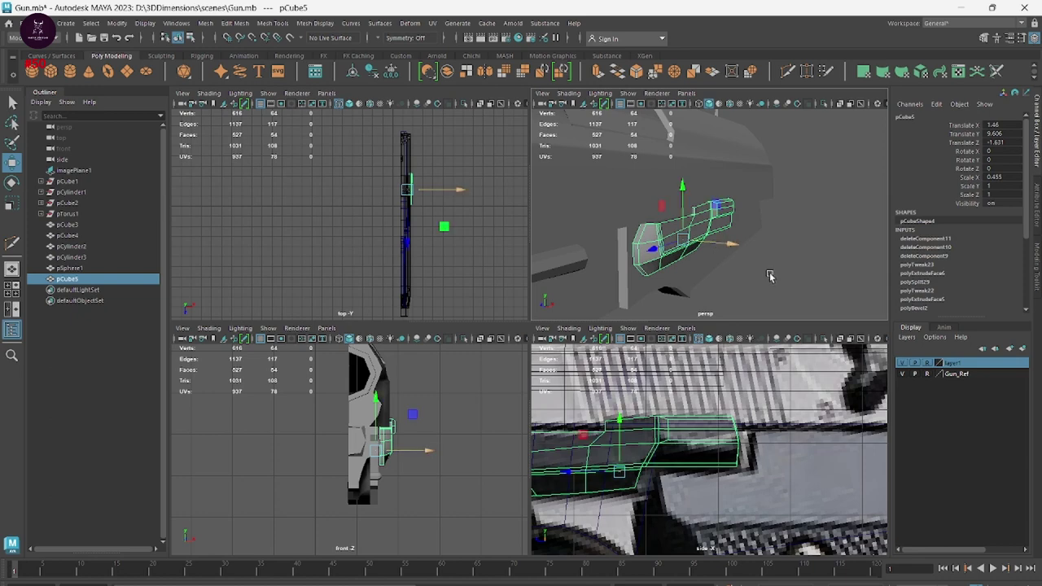
{"action": "mouse_move", "coordinate": [769, 277]}
{"action": "left_mouse_down", "text": "alt"}
{"action": "mouse_move", "coordinate": [606, 264]}
{"action": "mouse_move", "coordinate": [659, 242]}
{"action": "mouse_move", "coordinate": [691, 190]}
{"action": "left_mouse_up", "text": "alt"}
{"action": "key", "text": "r"}
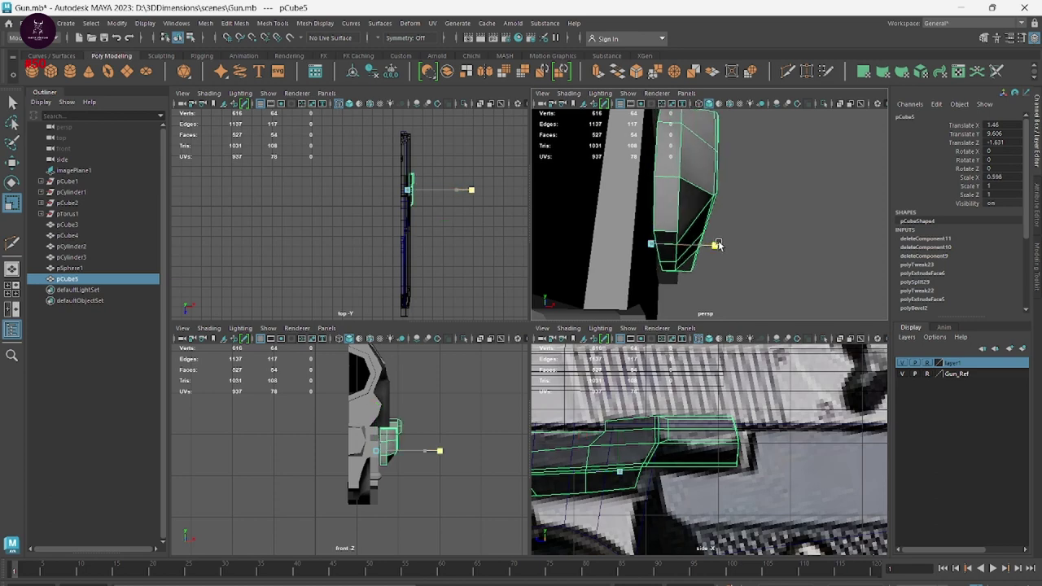
Extrude pCube5's end edges e[7:10] outward along X, bringing it to 72 faces
{"action": "right_click_drag", "start_coordinate": [692, 190], "coordinate": [649, 159]}
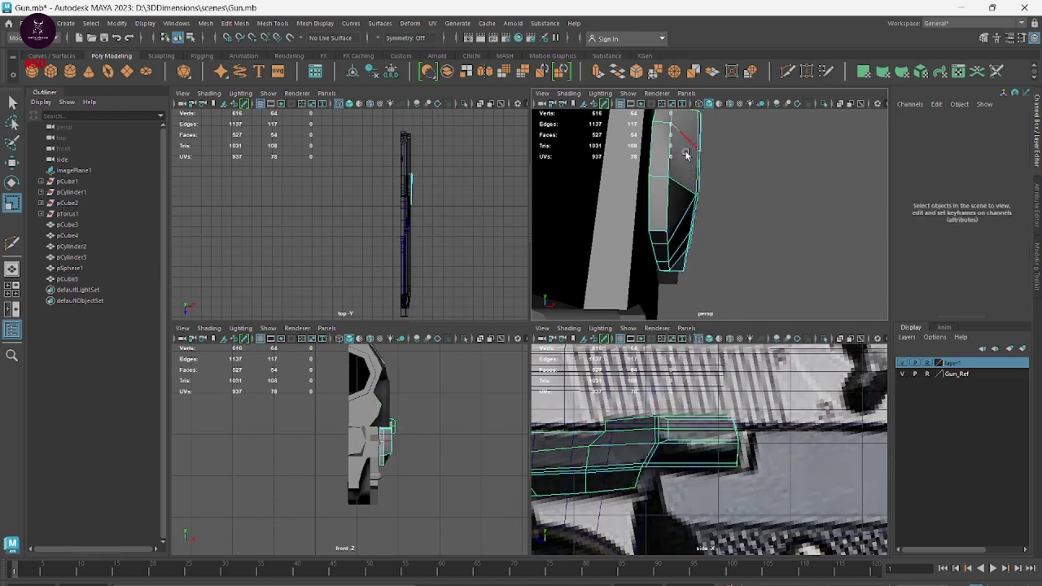
{"action": "key", "text": "w"}
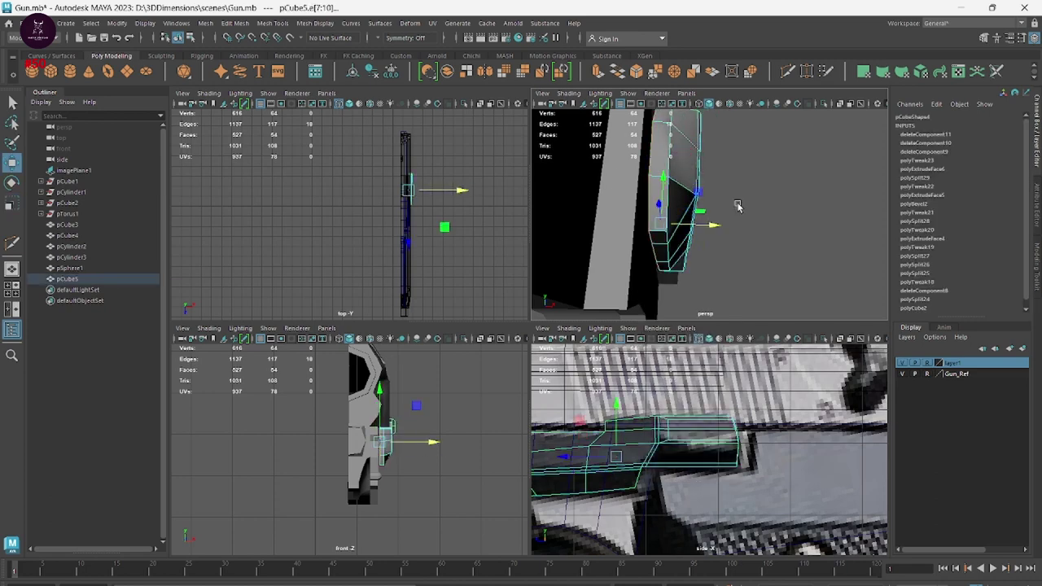
{"action": "left_click_drag", "start_coordinate": [716, 225], "coordinate": [691, 226], "text": "shift"}
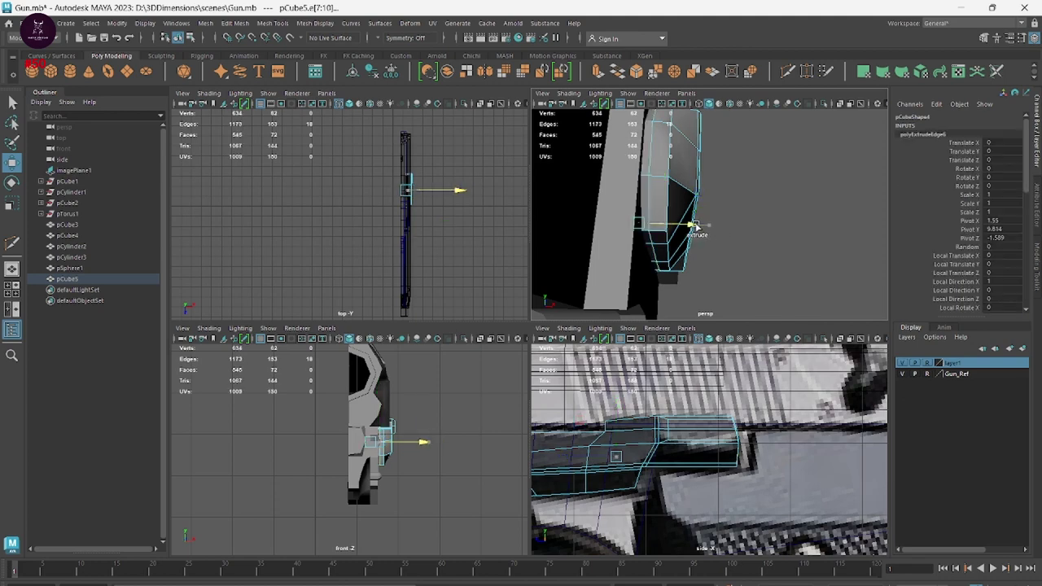
{"action": "left_click_drag", "start_coordinate": [753, 255], "coordinate": [731, 304], "text": "alt"}
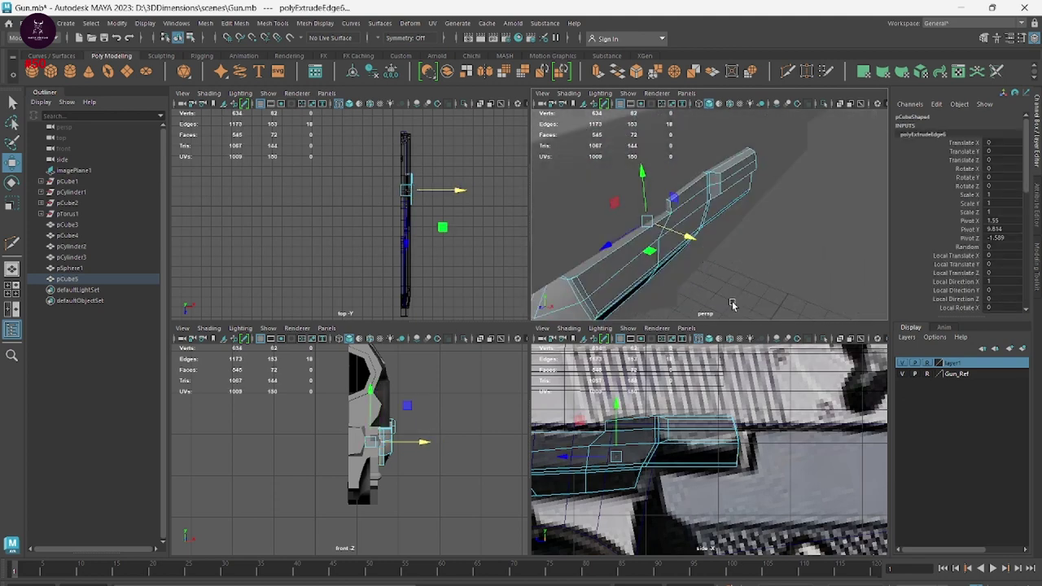
Open the reference image plane's attributes, then close the Attribute Editor
{"action": "right_click", "coordinate": [756, 237]}
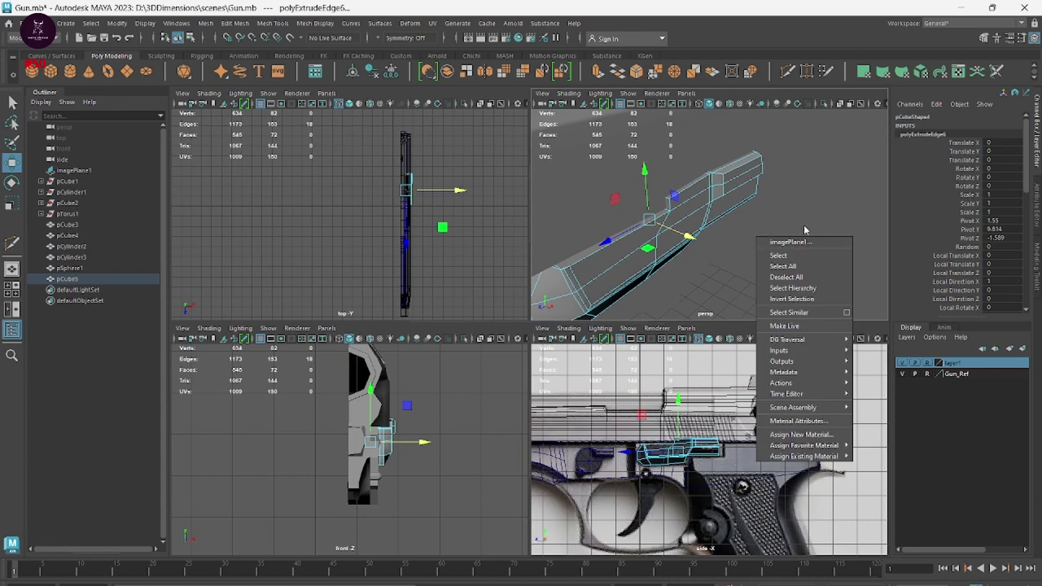
{"action": "left_click", "coordinate": [788, 242]}
{"action": "left_click", "coordinate": [725, 213]}
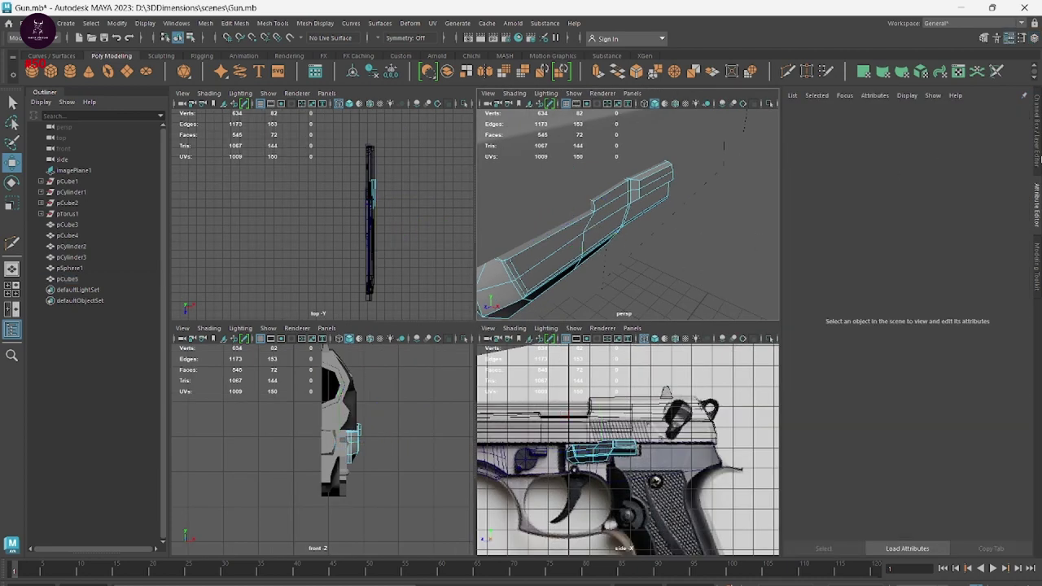
{"action": "left_click", "coordinate": [1039, 158]}
Toggle layer1 visibility to check the slide piece alone, then maximize the perspective view
{"action": "left_click", "coordinate": [901, 373]}
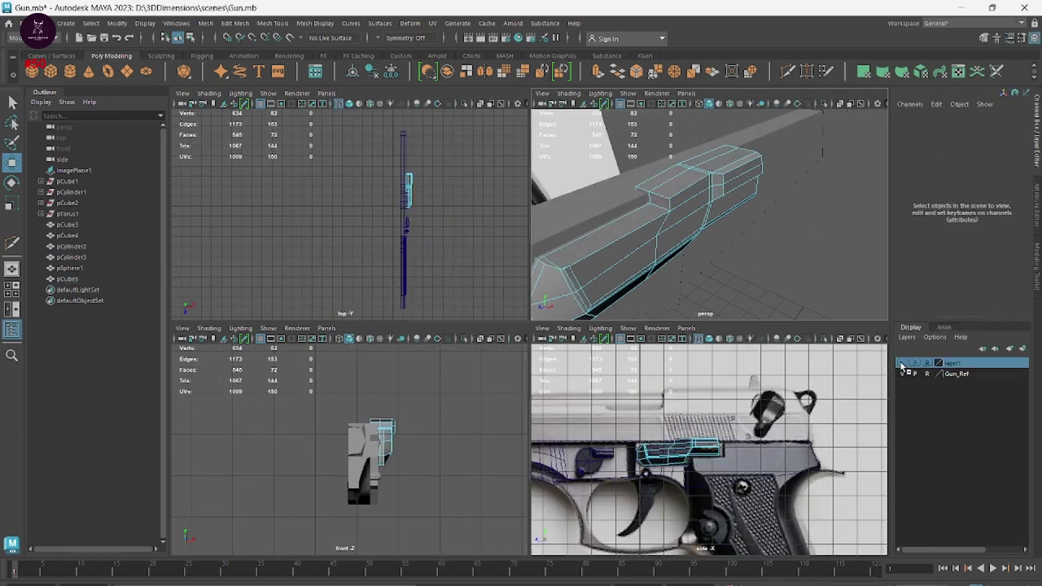
{"action": "mouse_move", "coordinate": [810, 216]}
{"action": "left_mouse_down", "text": "alt"}
{"action": "mouse_move", "coordinate": [765, 207]}
{"action": "mouse_move", "coordinate": [913, 230]}
{"action": "left_mouse_up", "text": "alt"}
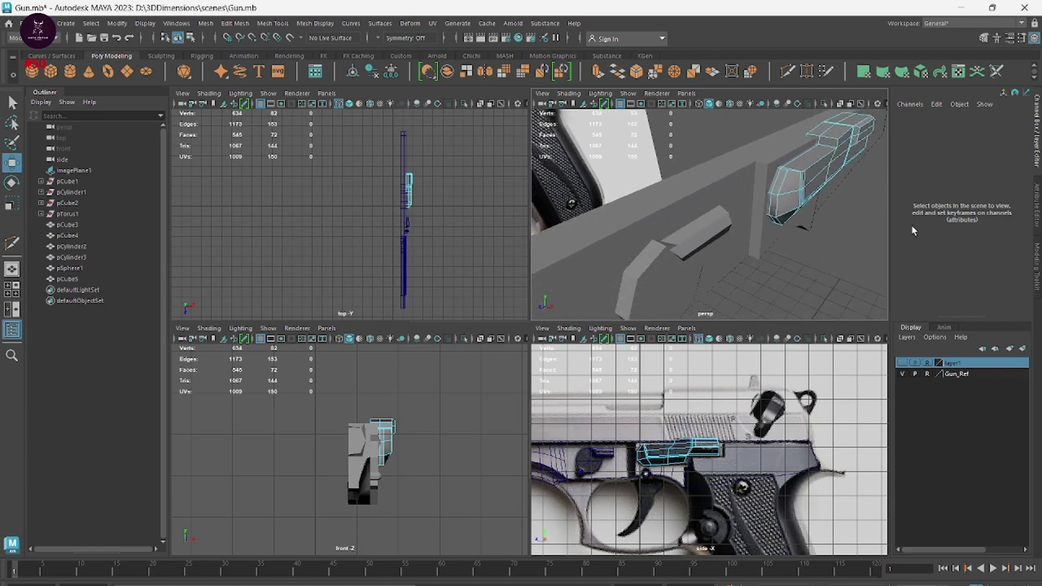
{"action": "left_click", "coordinate": [916, 373]}
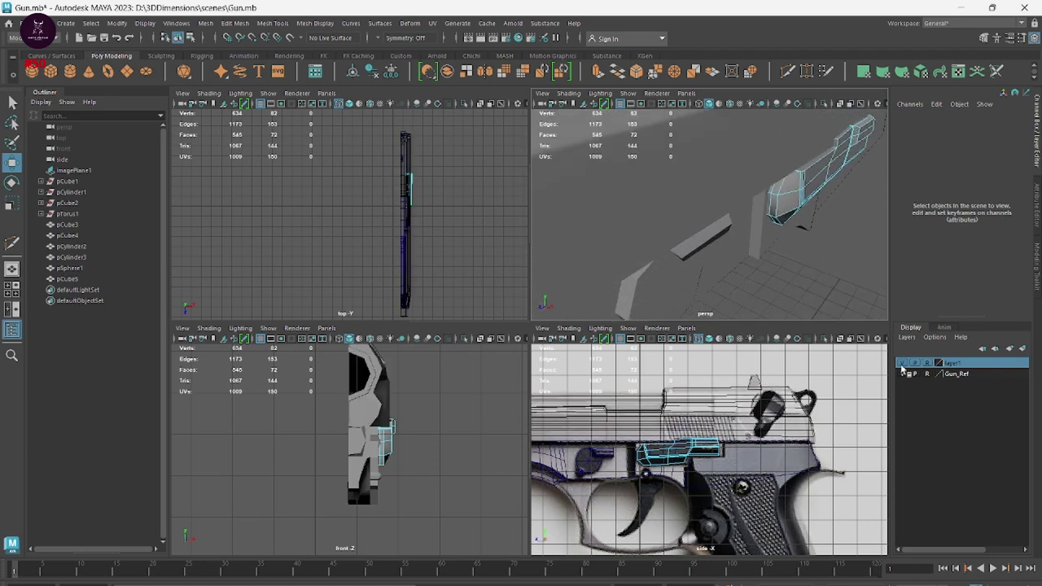
{"action": "left_click", "coordinate": [901, 371]}
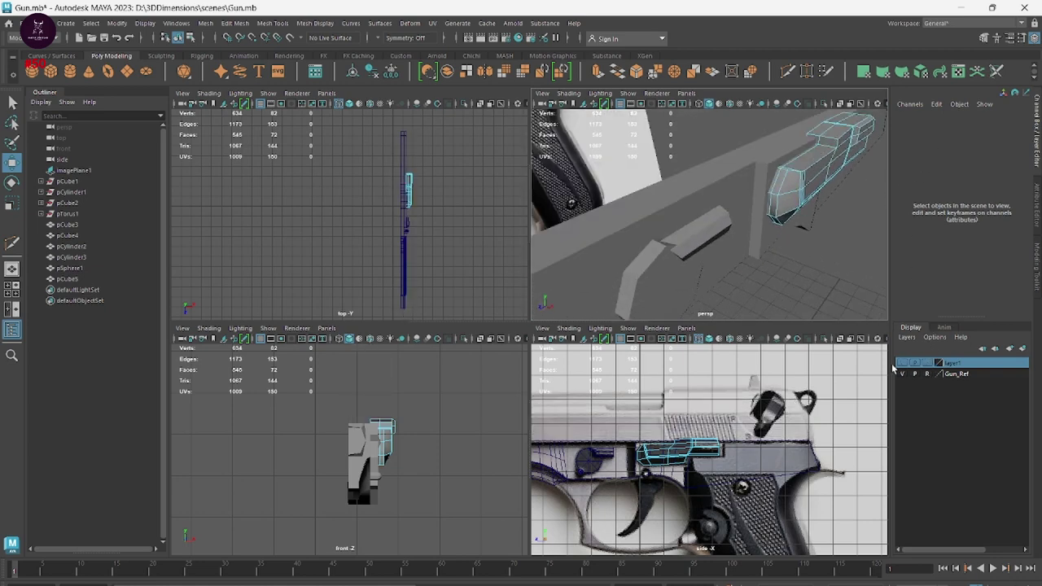
{"action": "left_click", "coordinate": [902, 371]}
{"action": "left_click_drag", "start_coordinate": [803, 241], "coordinate": [752, 254], "text": "alt"}
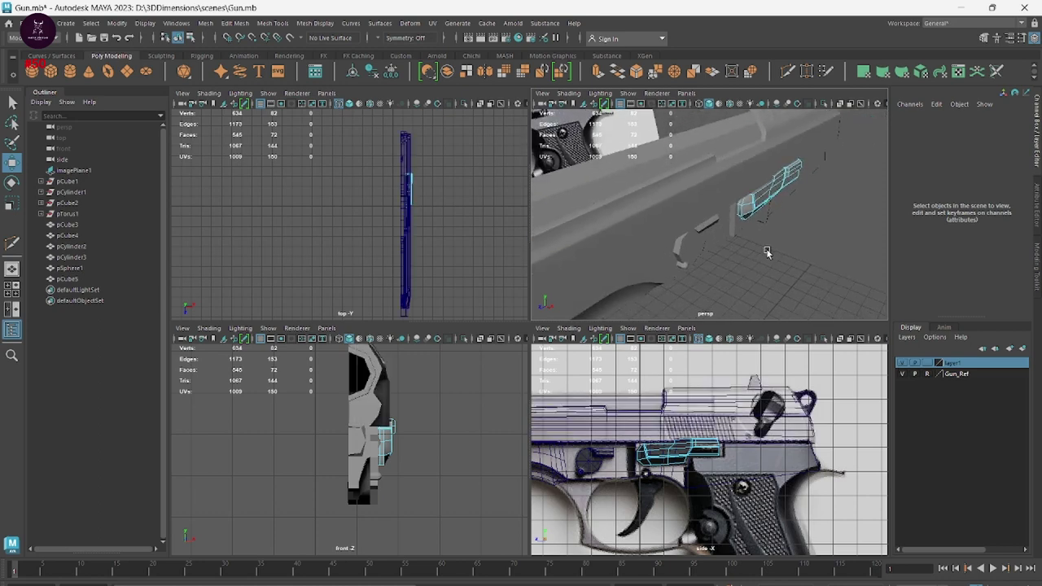
{"action": "right_click_drag", "start_coordinate": [752, 254], "coordinate": [800, 235]}
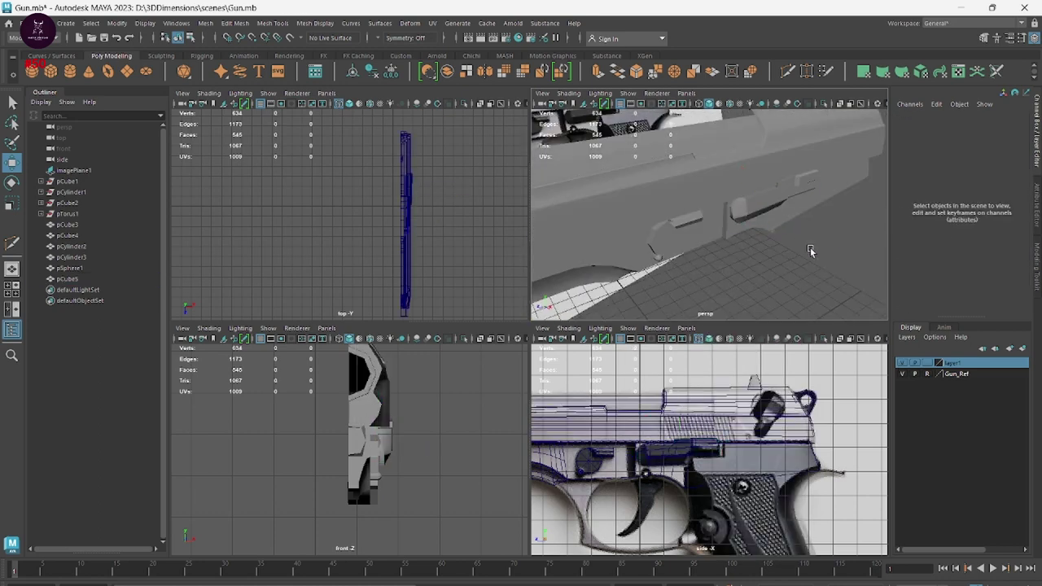
{"action": "key", "text": "space"}
{"action": "mouse_move", "coordinate": [828, 275]}
{"action": "left_mouse_down", "text": "alt"}
{"action": "mouse_move", "coordinate": [609, 298]}
{"action": "mouse_move", "coordinate": [660, 306]}
{"action": "mouse_move", "coordinate": [584, 319]}
{"action": "left_mouse_up", "text": "alt"}
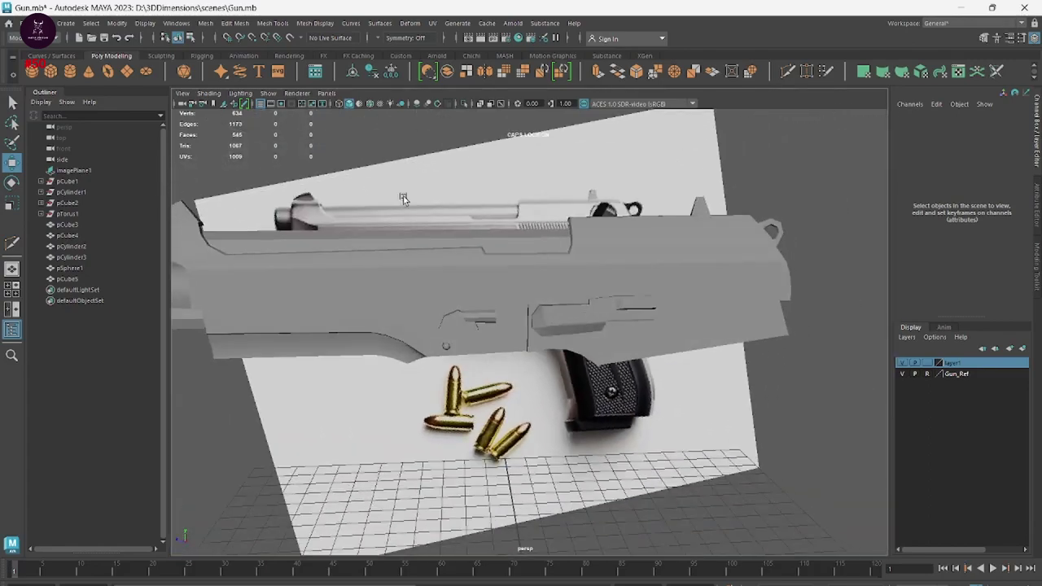
Turn on viewport Ambient Occlusion, inspect the slide, and save Gun.mb
{"action": "left_click", "coordinate": [415, 104]}
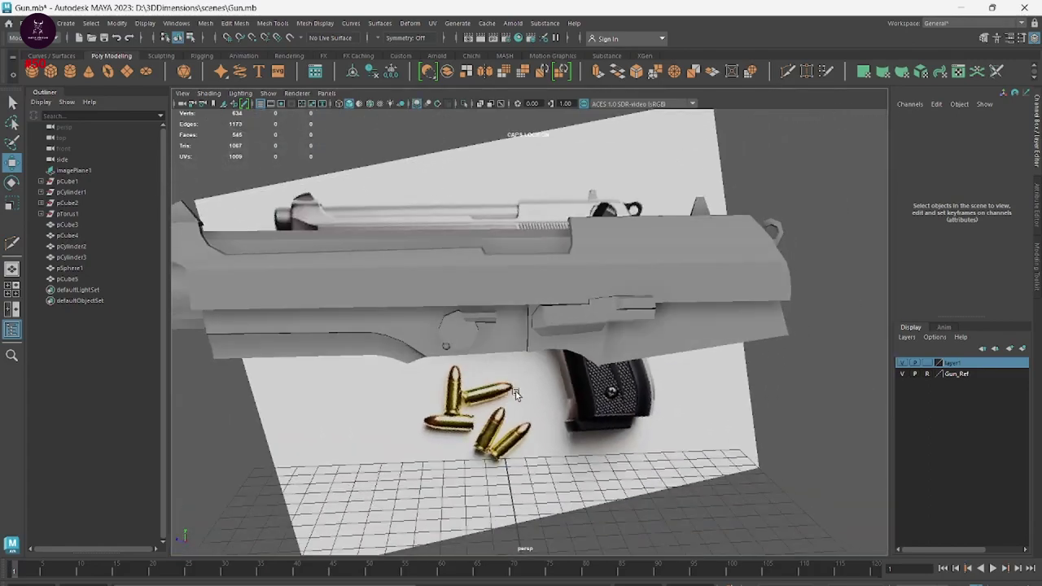
{"action": "mouse_move", "coordinate": [515, 391]}
{"action": "left_mouse_down", "text": "alt"}
{"action": "mouse_move", "coordinate": [612, 370]}
{"action": "mouse_move", "coordinate": [616, 382]}
{"action": "mouse_move", "coordinate": [441, 390]}
{"action": "mouse_move", "coordinate": [568, 386]}
{"action": "left_mouse_up", "text": "alt"}
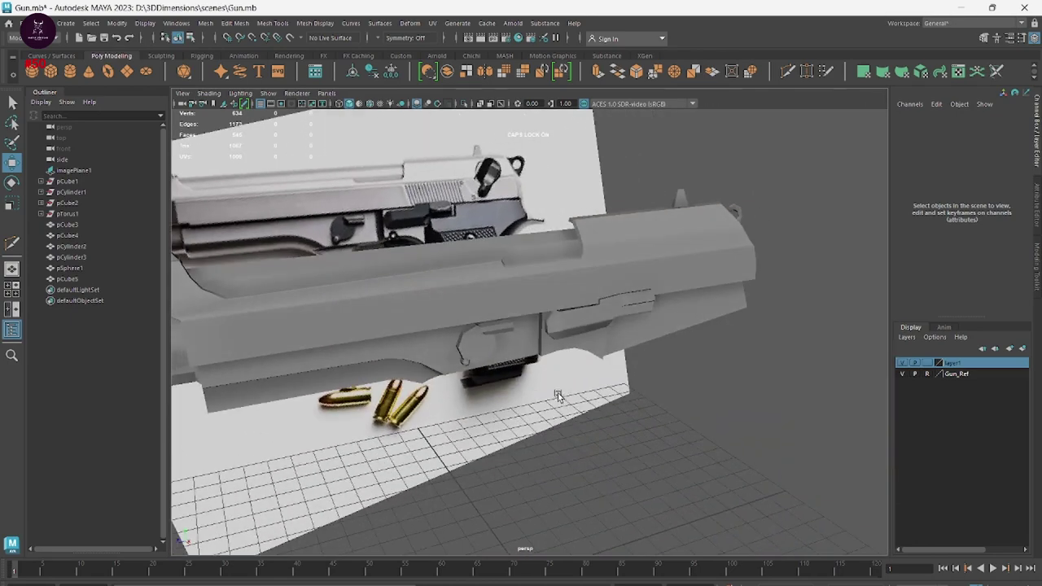
{"action": "left_click_drag", "start_coordinate": [696, 354], "coordinate": [796, 369], "text": "alt"}
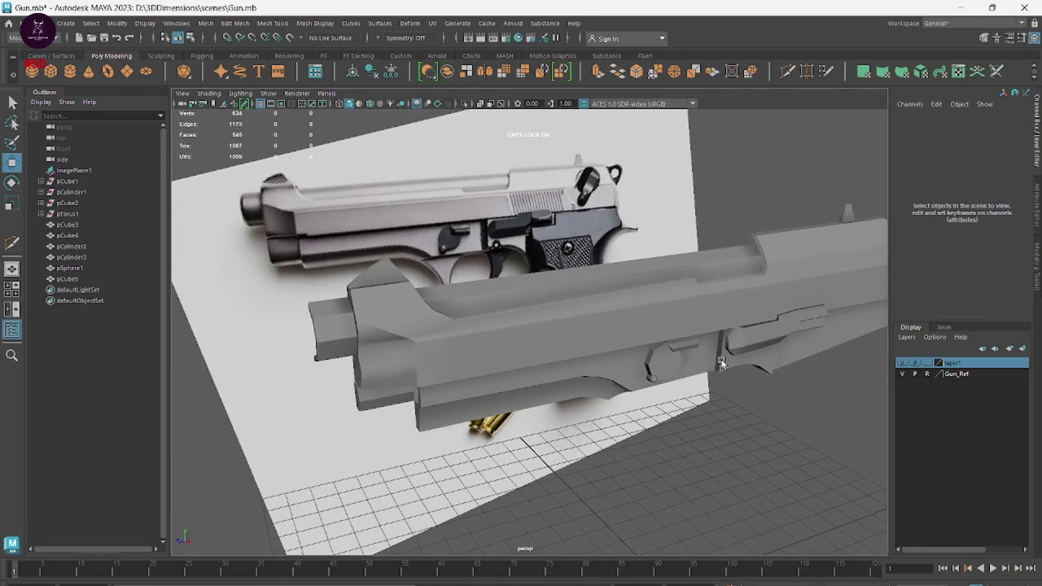
{"action": "key", "text": "ctrl+s"}
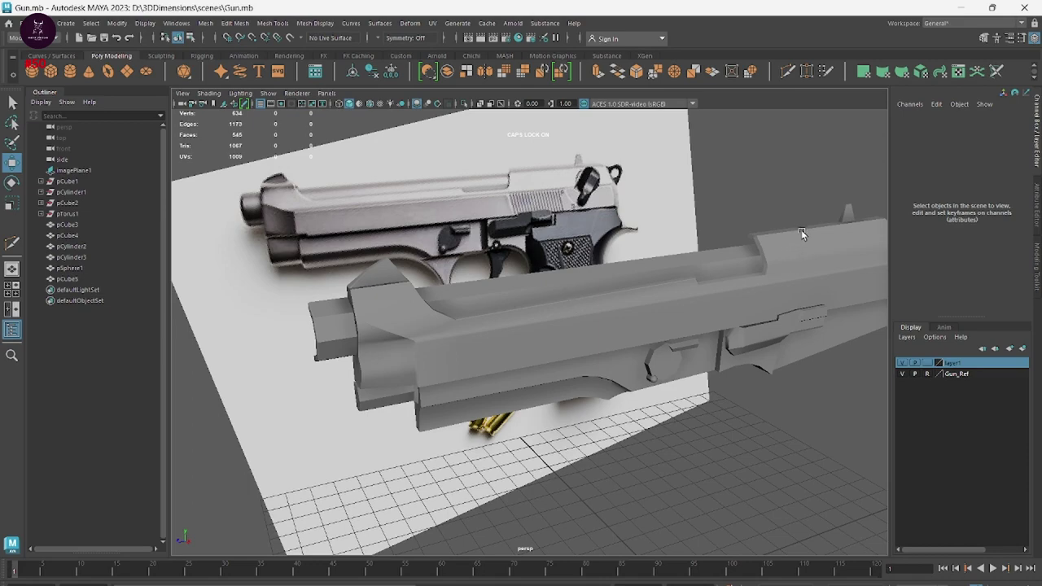
Switch to the full side view framing the pistol reference and save Gun.mb again
{"action": "mouse_move", "coordinate": [741, 339]}
{"action": "left_mouse_down", "text": "alt"}
{"action": "mouse_move", "coordinate": [634, 320]}
{"action": "mouse_move", "coordinate": [578, 362]}
{"action": "left_mouse_up", "text": "alt"}
{"action": "key", "text": "space"}
{"action": "key", "text": "space"}
{"action": "left_click_drag", "start_coordinate": [732, 491], "coordinate": [567, 437], "text": "alt"}
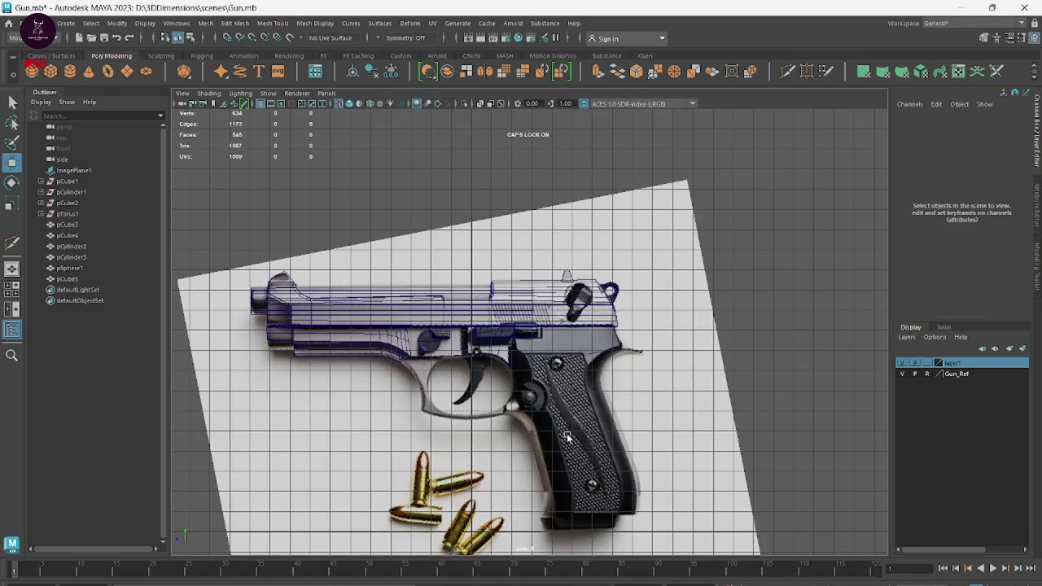
{"action": "key", "text": "ctrl+s"}
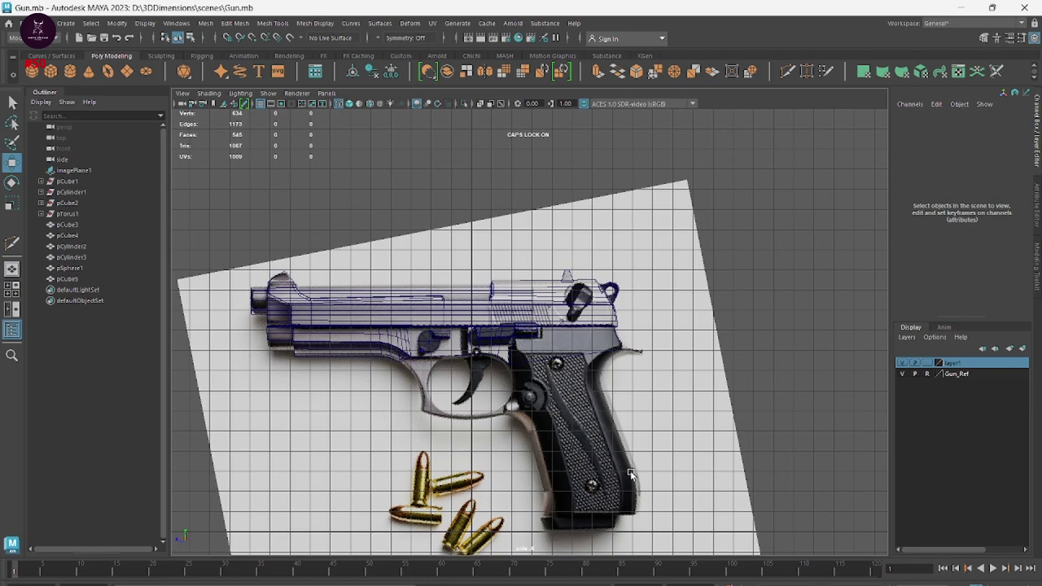